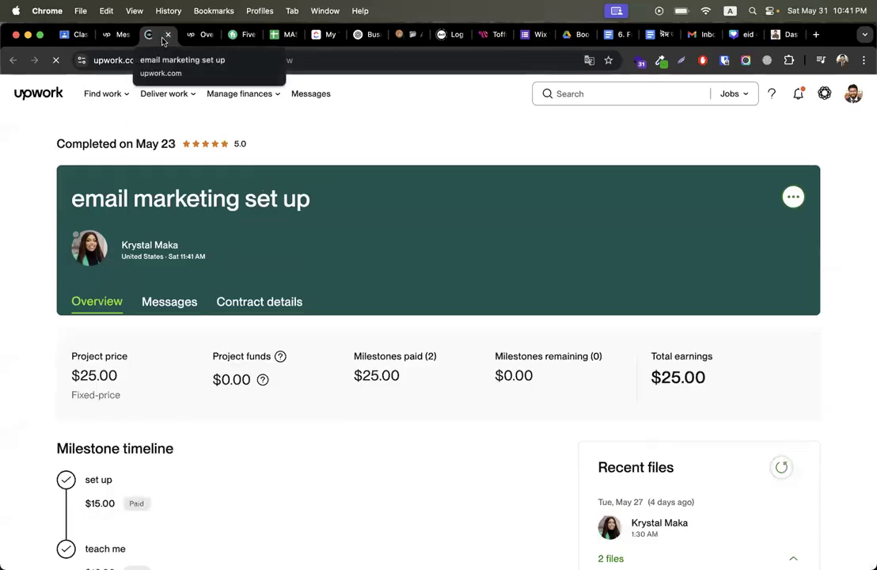
Step: Open the client's conversation in Upwork Messages and scroll through it
left_click(118, 34)
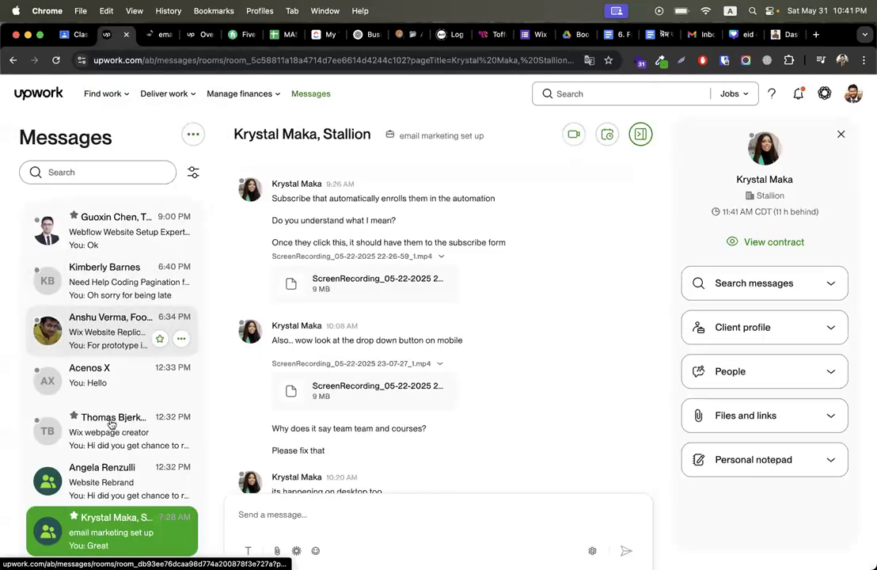
scroll(114, 419, "down", 3)
scroll(109, 428, "down", 5)
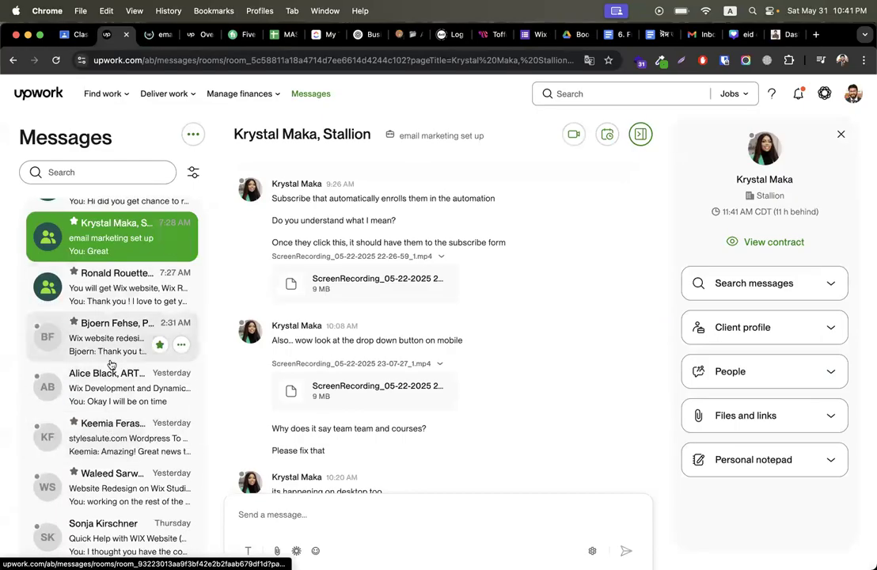
scroll(110, 363, "down", 8)
scroll(111, 364, "down", 10)
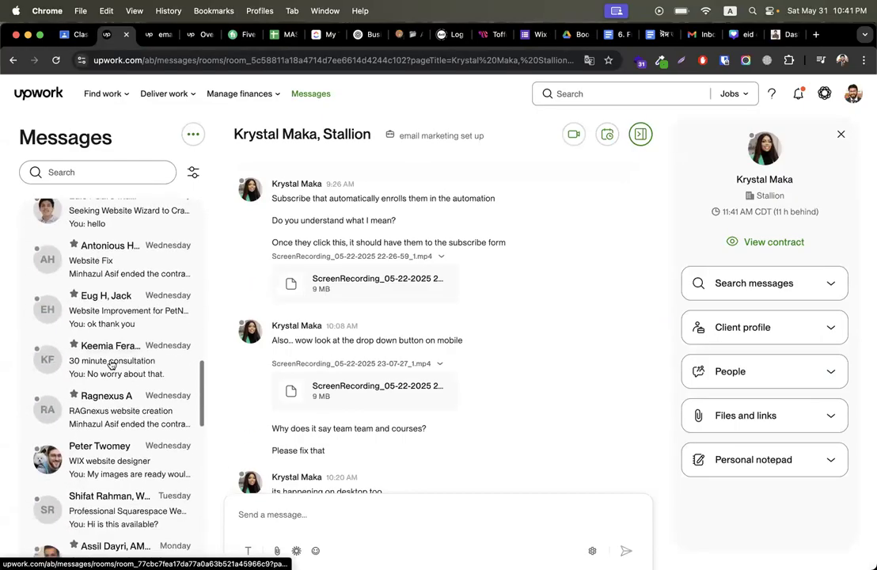
scroll(110, 363, "up", 3)
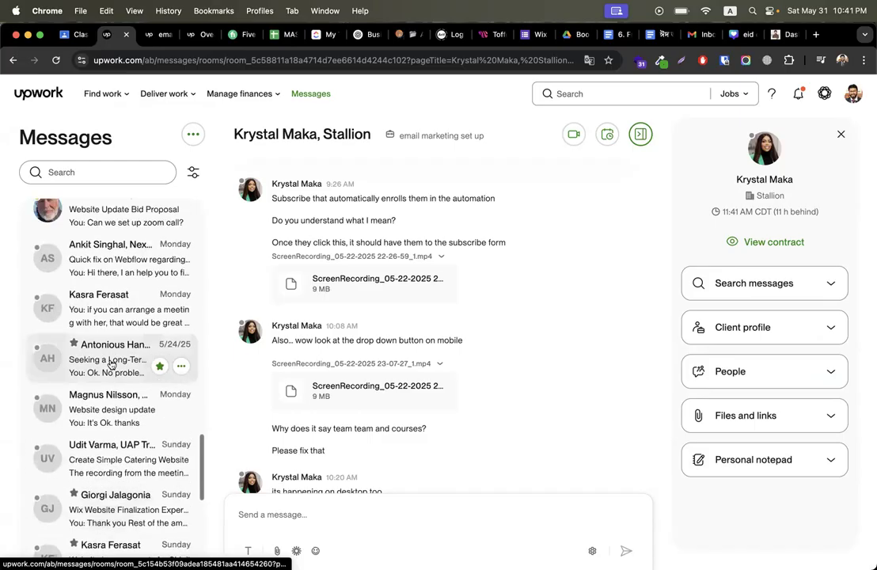
Step: Copy the client's first name from the chat header and search Messages with it
left_click_drag(236, 139, 278, 136)
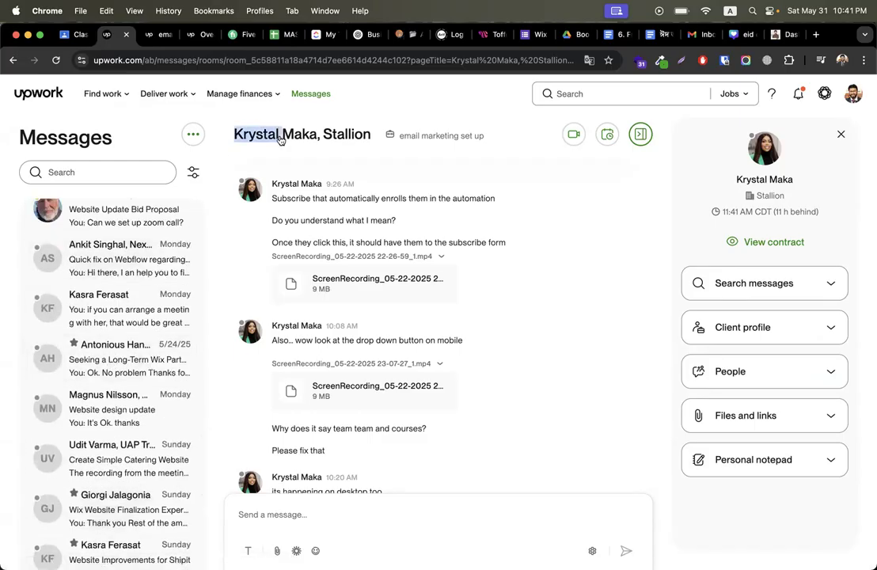
right_click(276, 134)
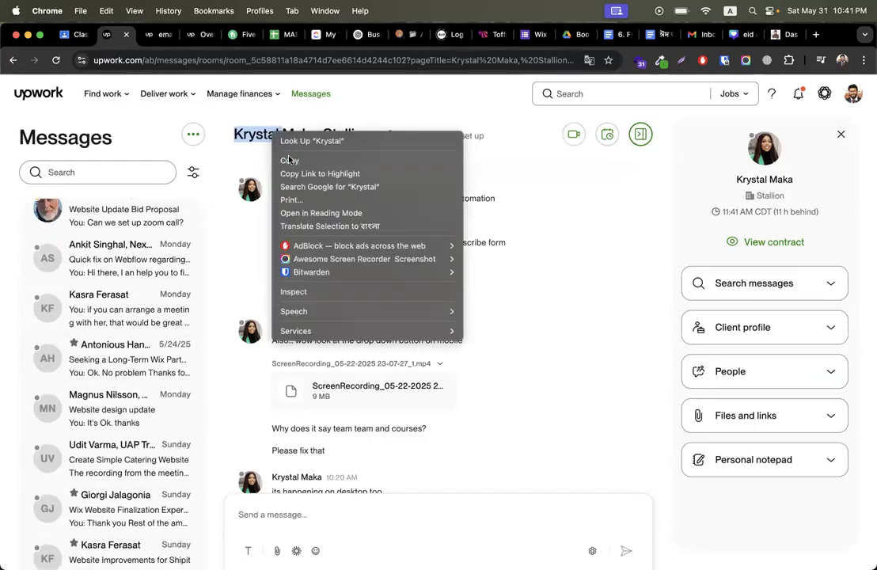
left_click(290, 160)
left_click(127, 172)
key("super+v")
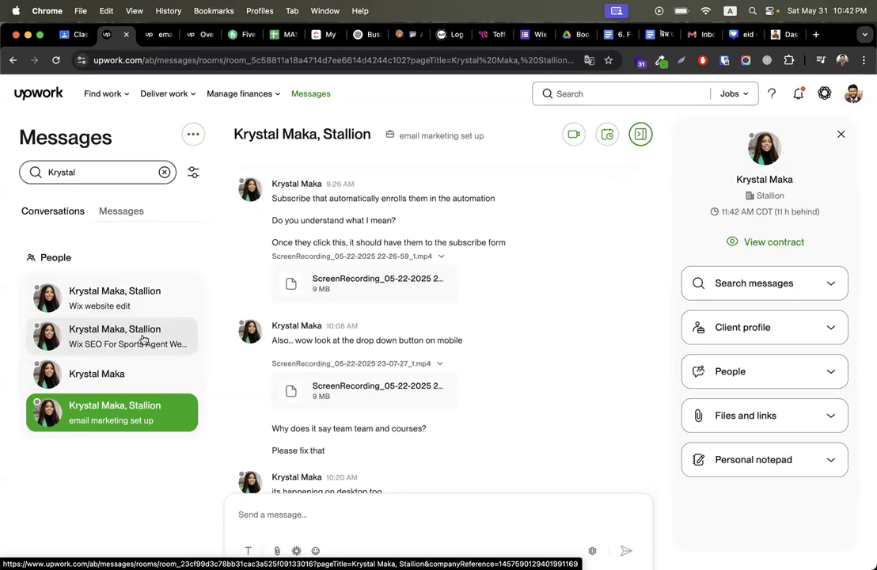
Step: Open the Wix SEO For Sports Agent Website conversation and view its contract
left_click(141, 337)
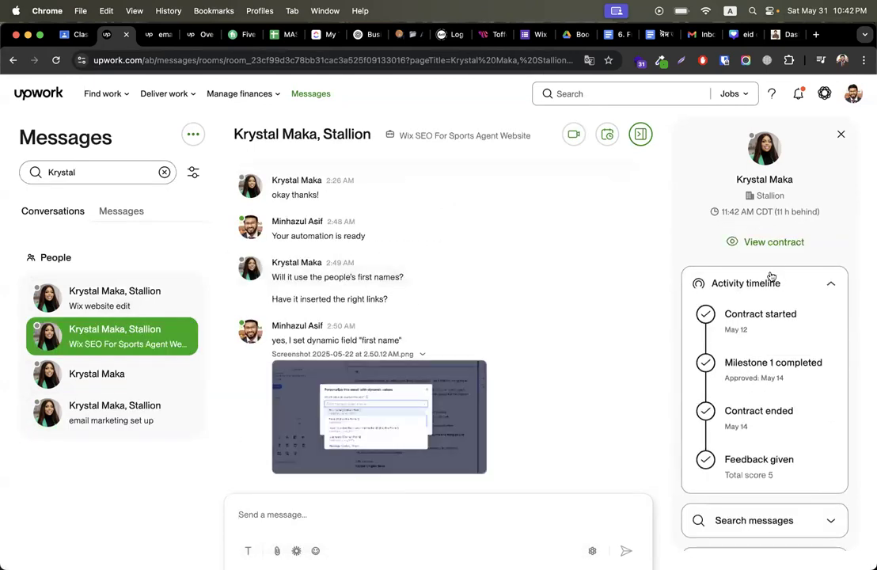
left_click(774, 247)
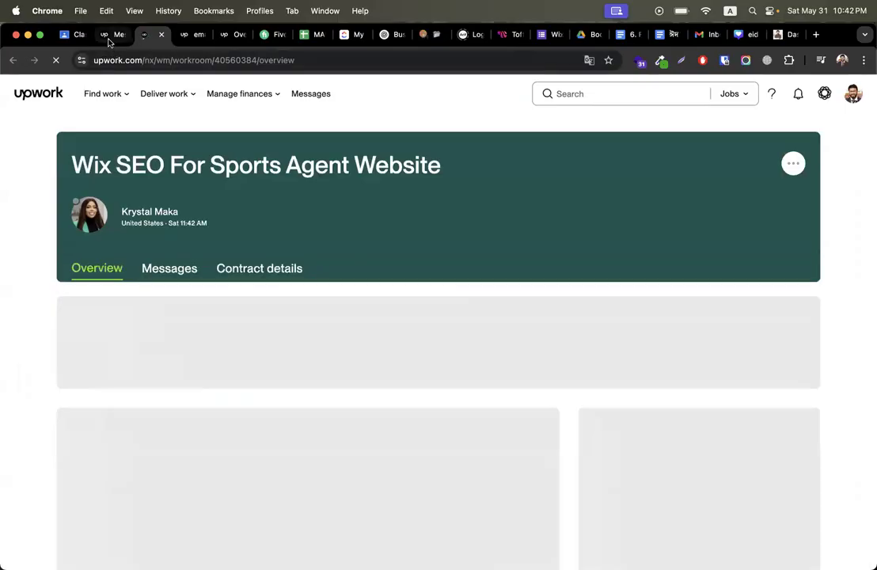
left_click(111, 35)
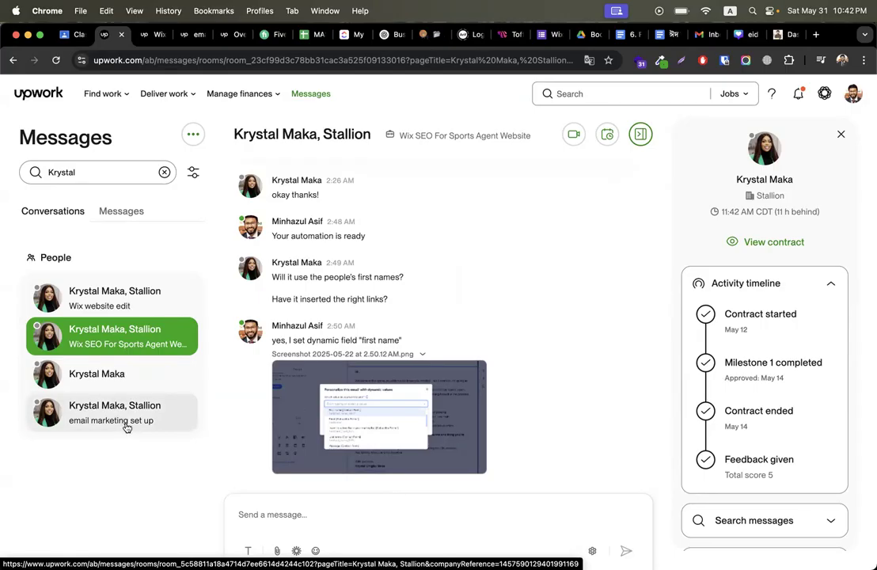
Step: Check the email marketing set up contract's $25.00 earnings, close it, and return to Wix SEO
left_click(196, 40)
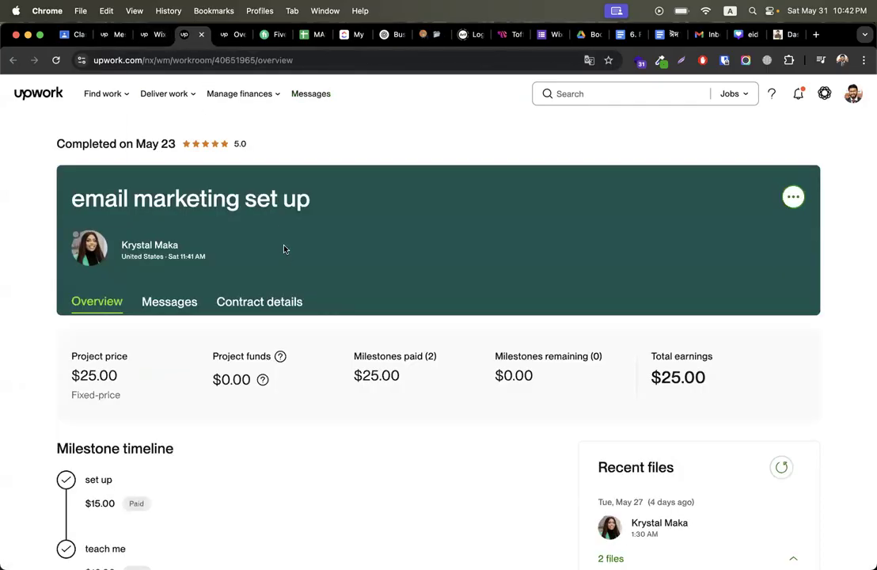
left_click_drag(652, 381, 721, 384)
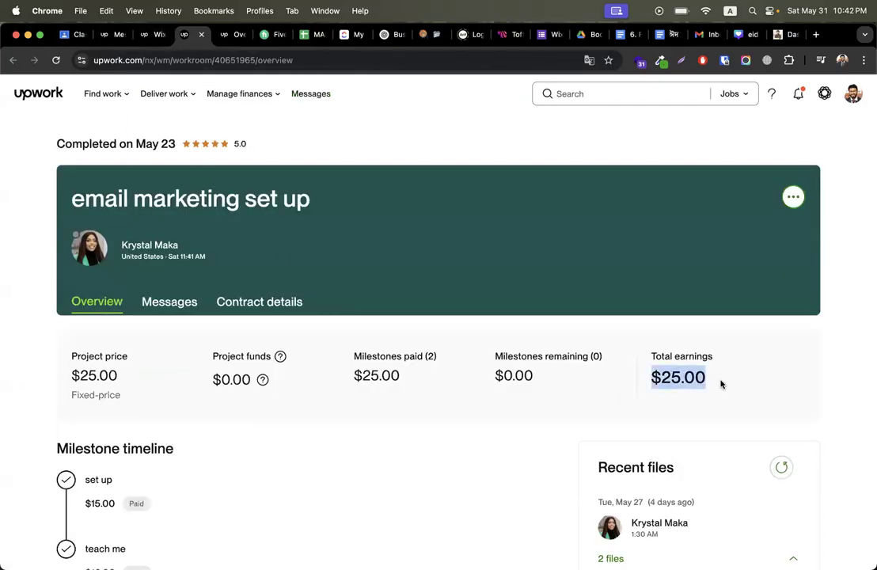
left_click(201, 36)
left_click(161, 35)
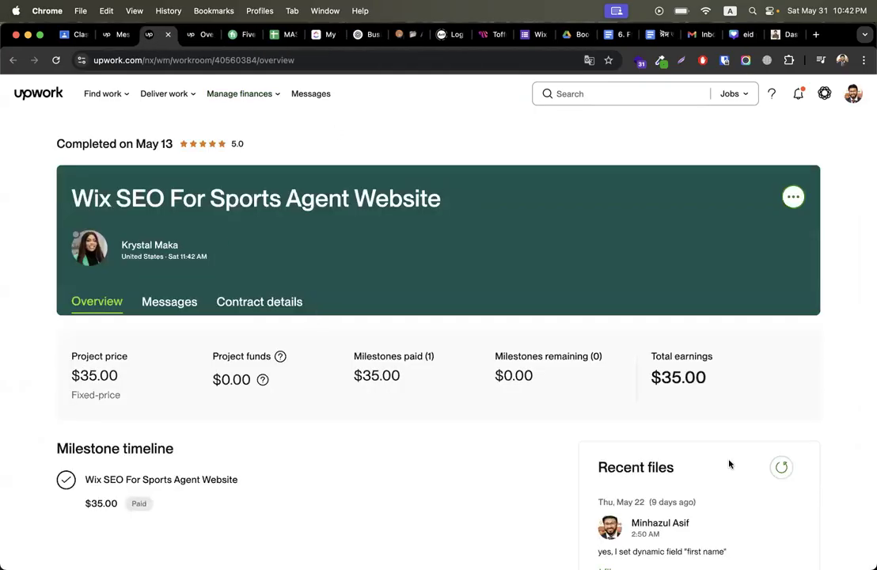
Step: Inspect the Wix SEO contract's $35.00 total earnings and the words of its title
left_click_drag(648, 392, 733, 378)
left_click(430, 147)
left_click_drag(72, 186, 441, 198)
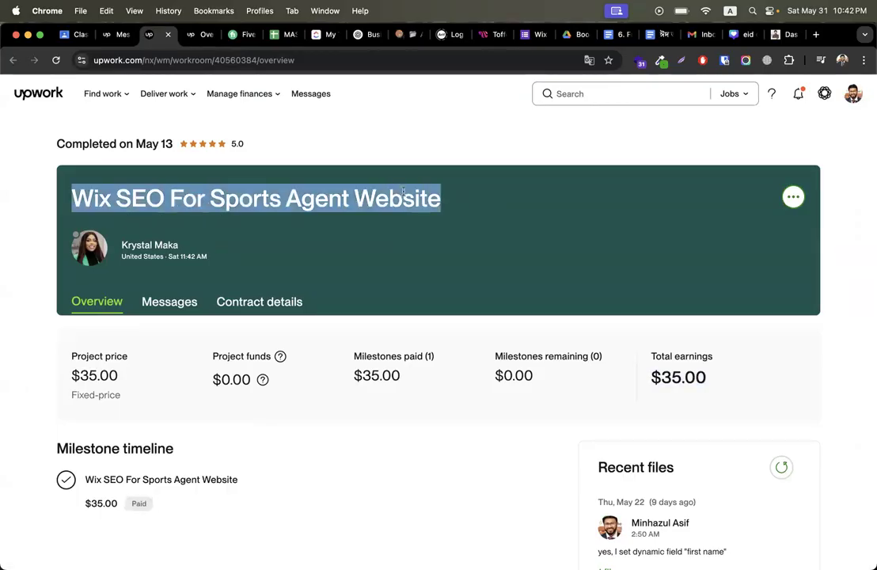
left_click(459, 149)
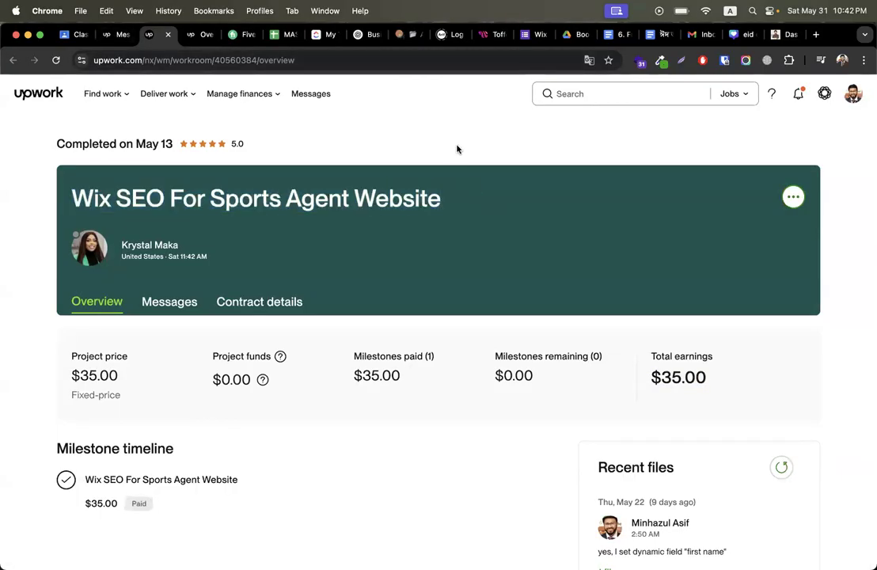
left_click_drag(115, 198, 411, 174)
left_click(445, 133)
triple_click(259, 198)
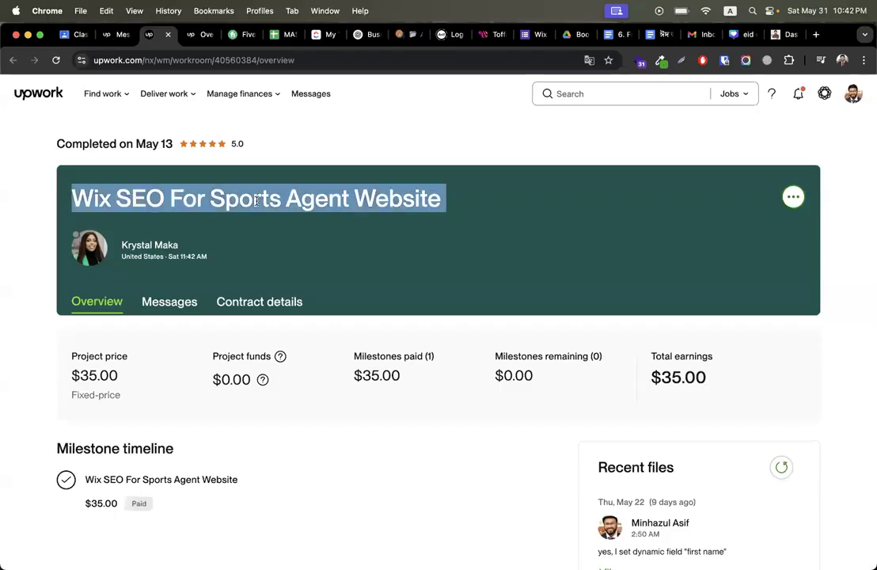
left_click(377, 123)
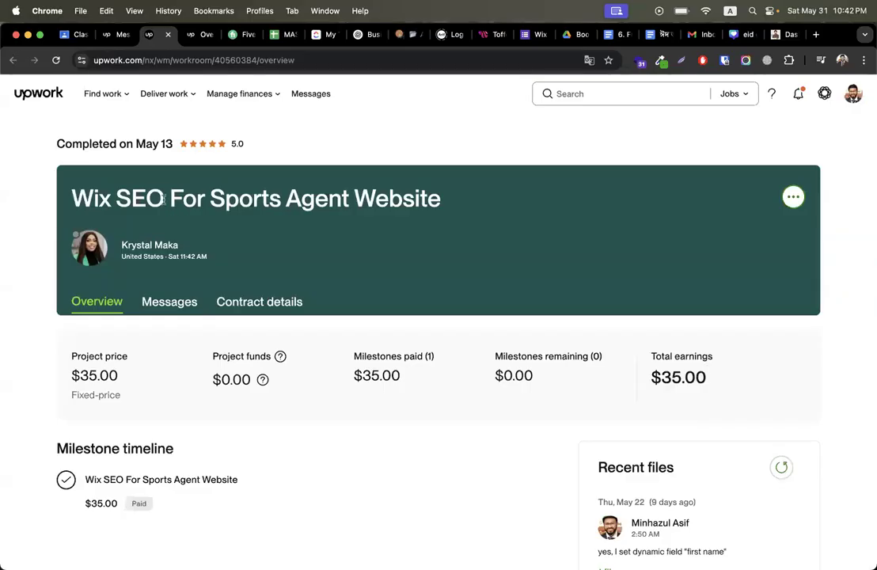
left_click_drag(165, 198, 75, 200)
double_click(135, 197)
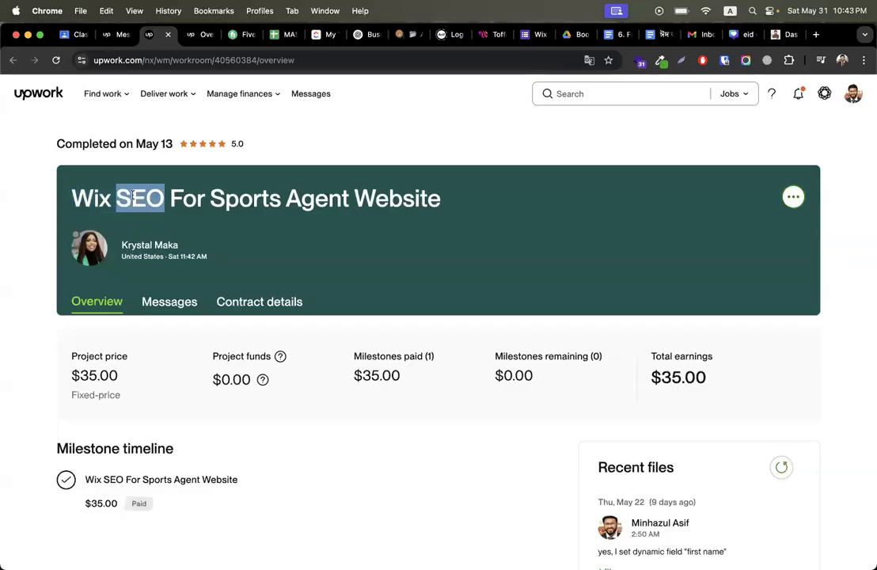
left_click(322, 121)
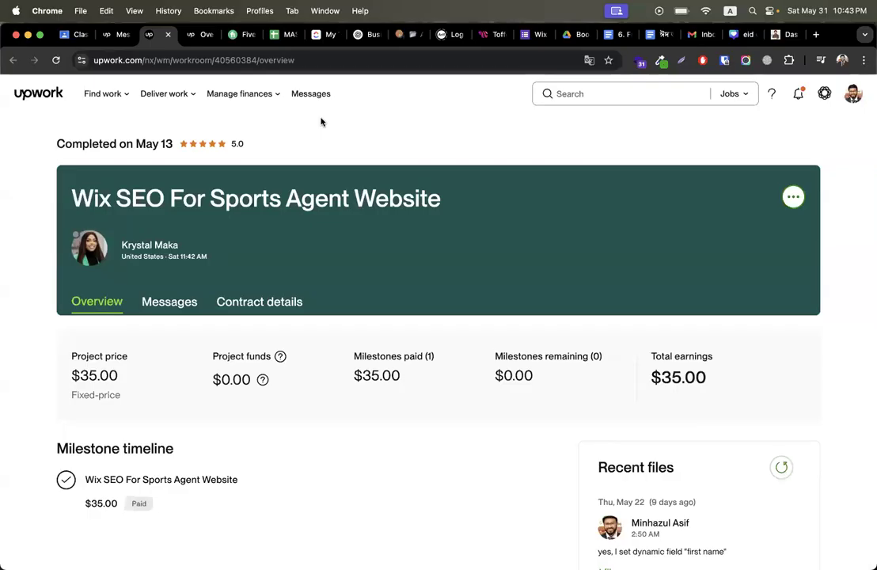
double_click(143, 199)
left_click(383, 135)
Step: In the WordPress dashboard, dismiss the Link Whisper coupon and Elementor Data Updater notices
left_click(784, 34)
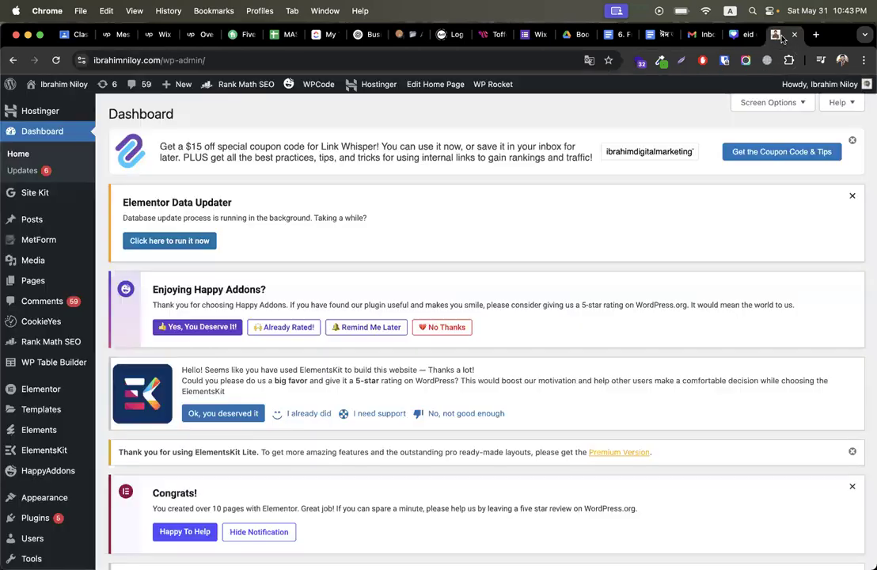
left_click(855, 138)
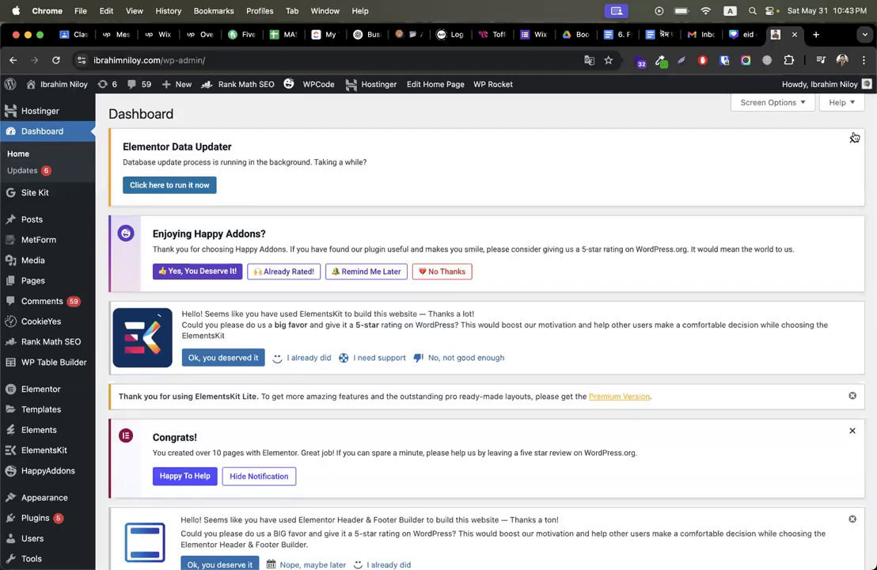
left_click(855, 138)
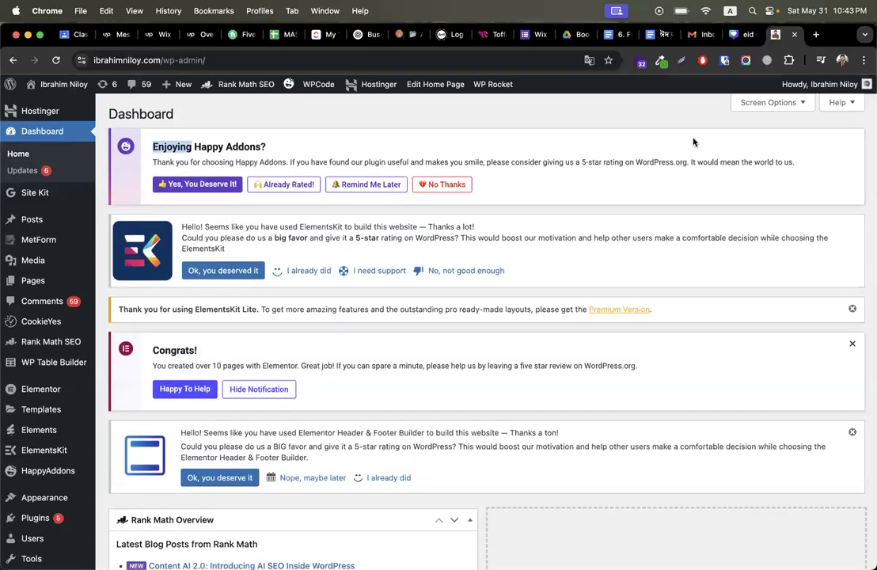
left_click(468, 117)
Step: Open the live website from the admin bar in a new tab
mouse_move(49, 85)
right_click(48, 104)
left_click(96, 107)
Step: On the live site, accept all cookies and mute the tab's audio
key("ctrl+Tab")
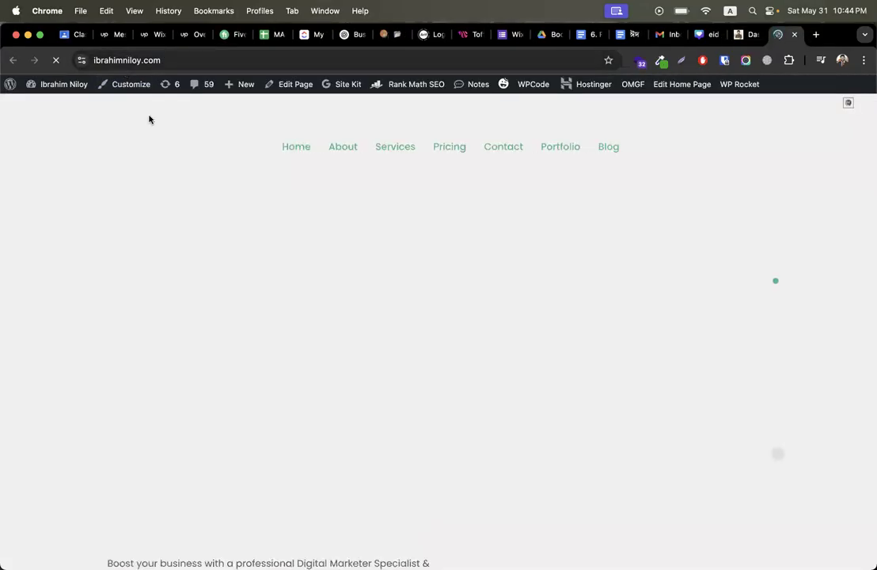
scroll(507, 345, "down", 5)
left_click(808, 548)
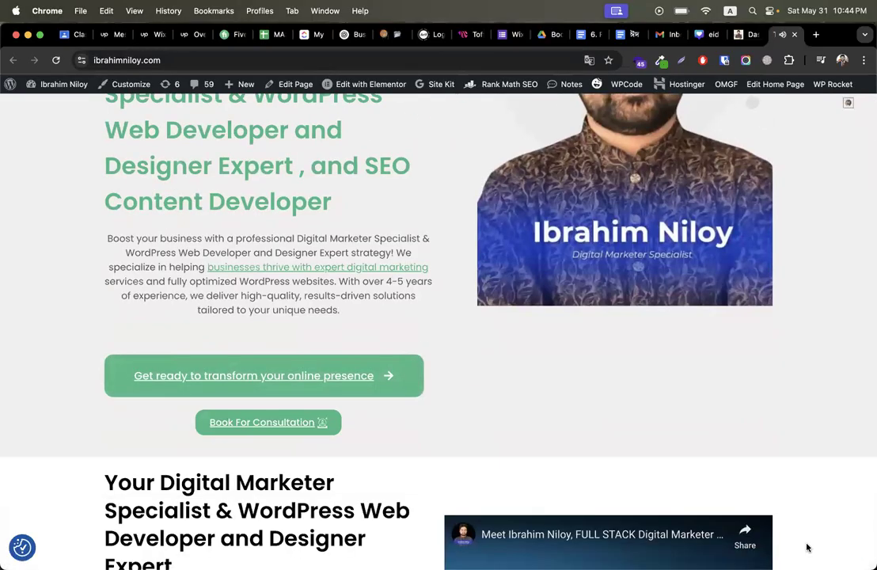
scroll(678, 374, "up", 1)
right_click(780, 33)
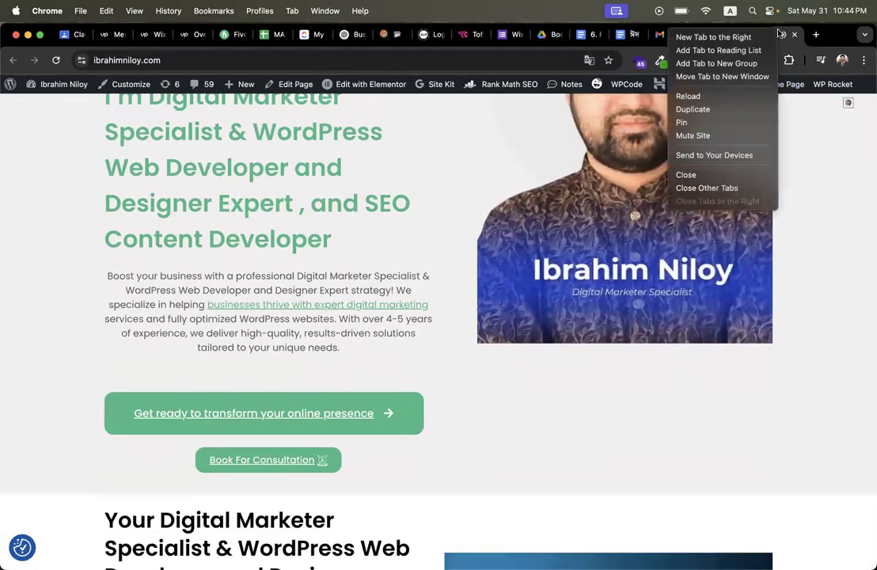
left_click(721, 135)
scroll(439, 298, "up", 5)
scroll(439, 362, "down", 1)
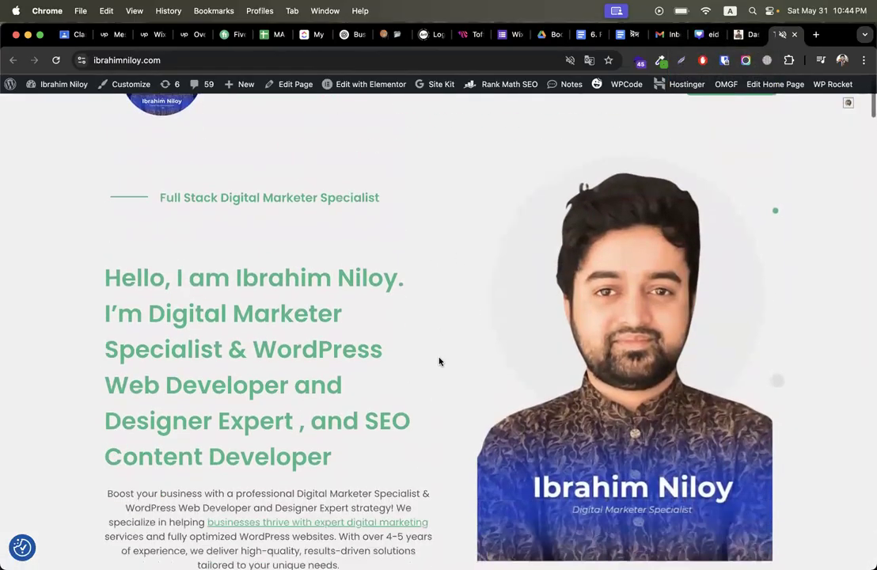
scroll(440, 362, "down", 15)
scroll(439, 362, "up", 8)
scroll(439, 362, "up", 10)
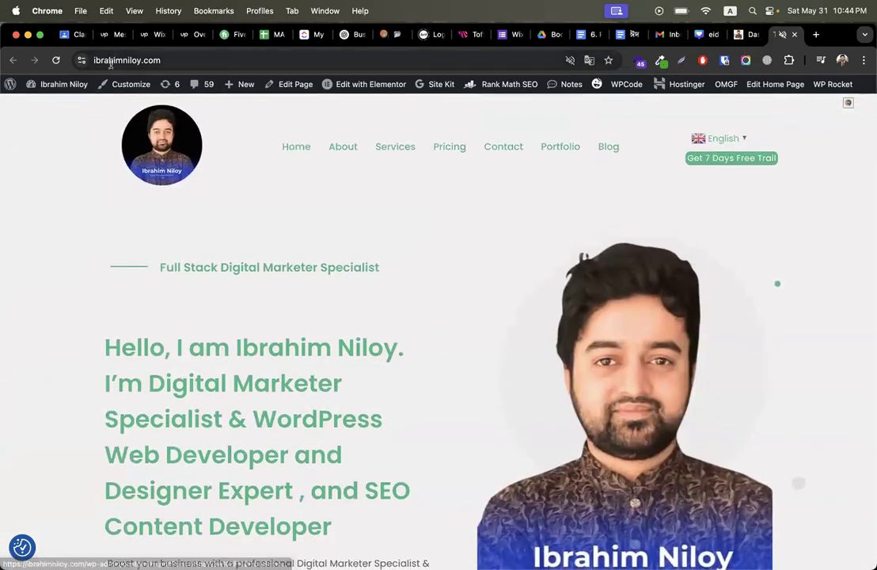
Step: Copy the site's domain name from the address bar and reload the page
left_click(110, 62)
right_click(110, 61)
key("Escape")
double_click(139, 59)
right_click(139, 60)
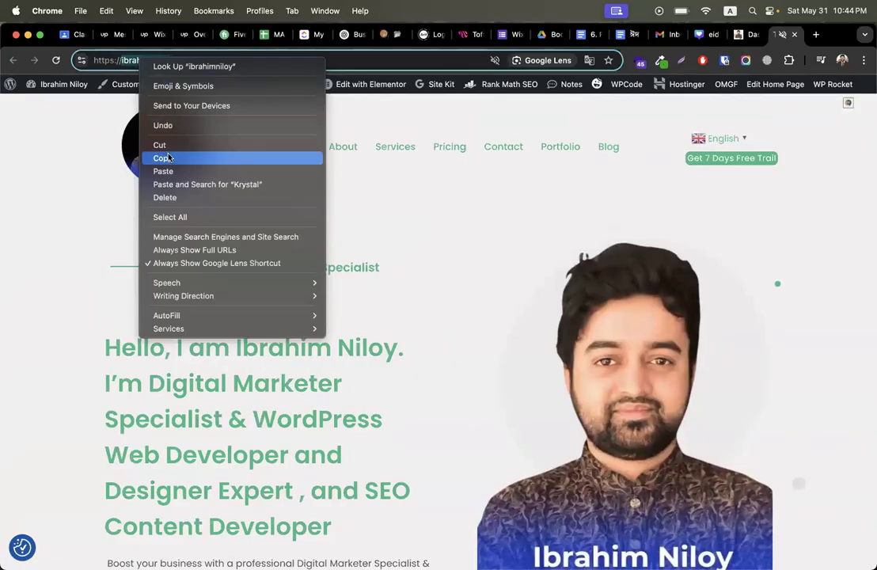
left_click(168, 158)
key("Return")
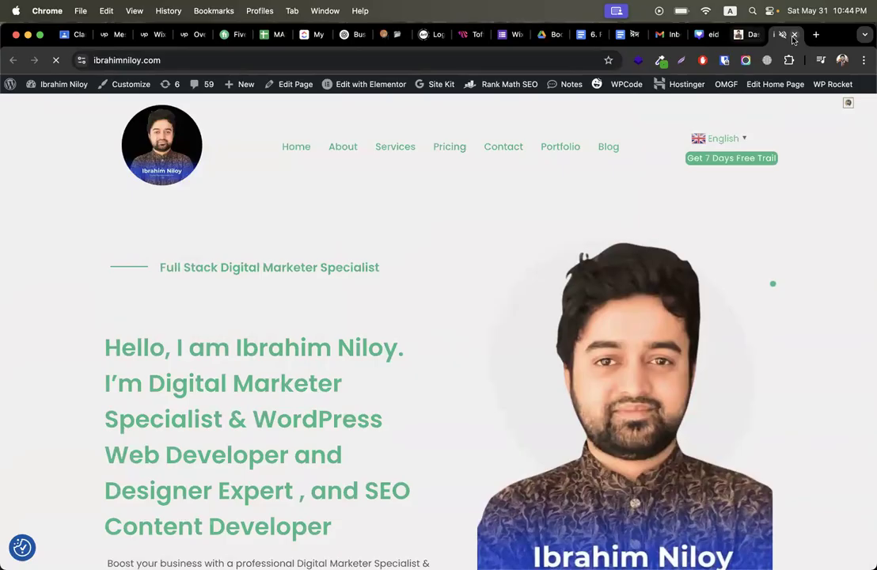
Step: Close the site tab and reopen the live site from the dashboard in a new tab
left_click(795, 34)
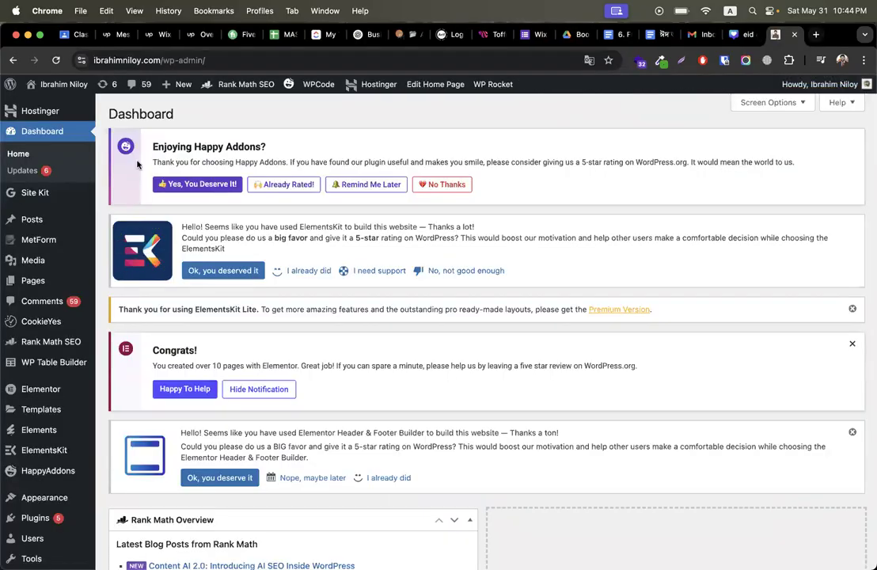
right_click(62, 104)
left_click(83, 106)
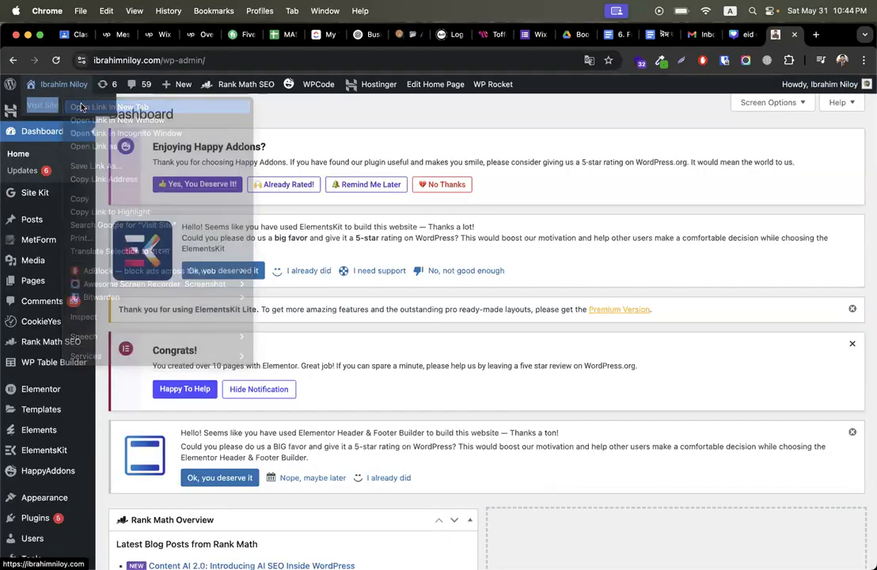
left_click(786, 39)
Step: Type the site's domain name into a new tab's address bar and search it
left_click(820, 41)
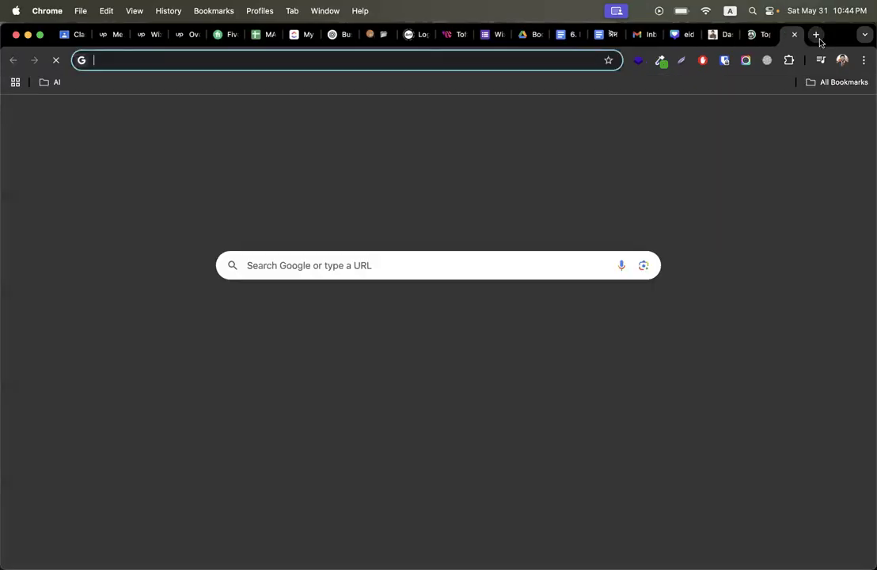
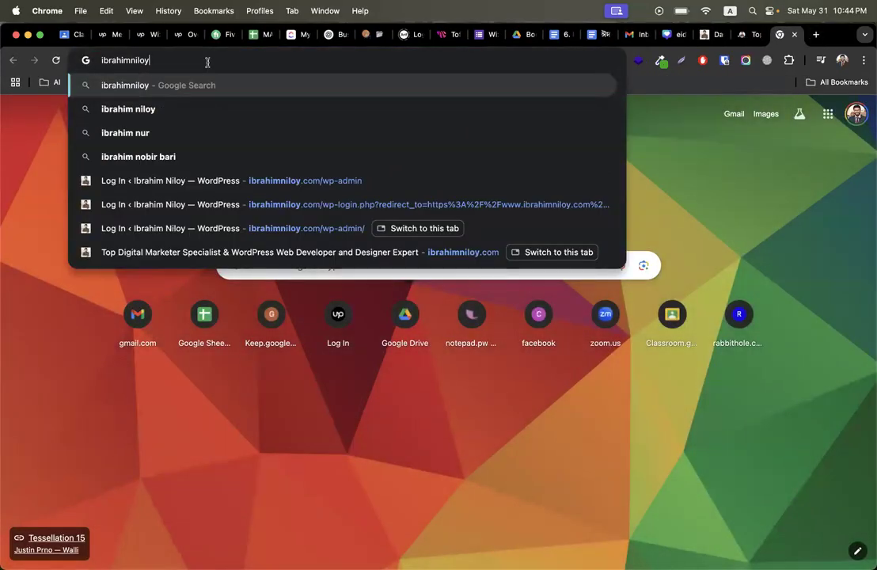
key("Return")
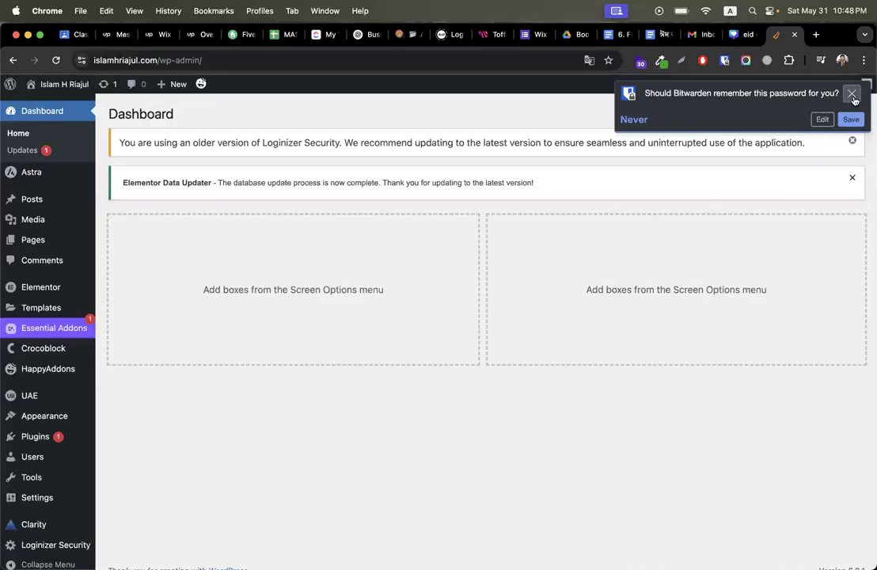
Step: Dismiss the save-password prompt and open the live homepage in a new tab
left_click(852, 91)
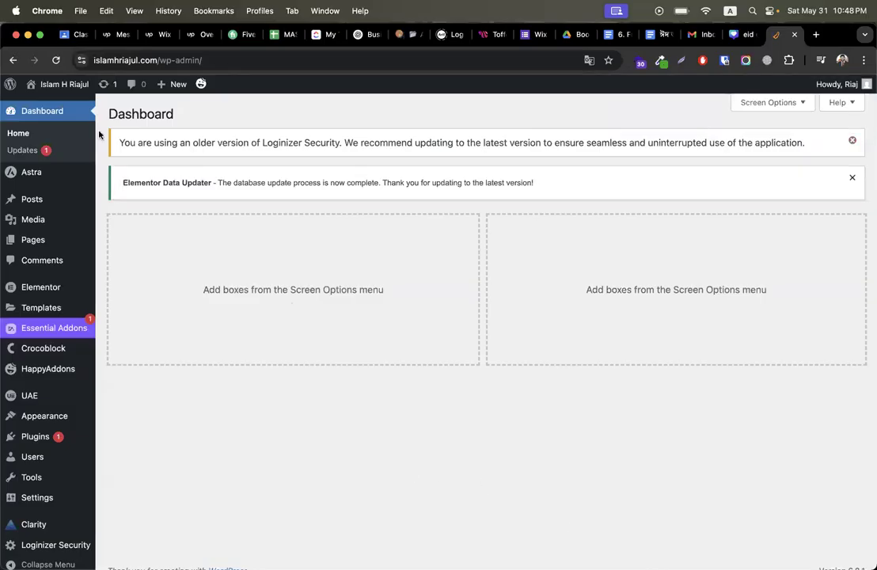
right_click(57, 102)
left_click(71, 107)
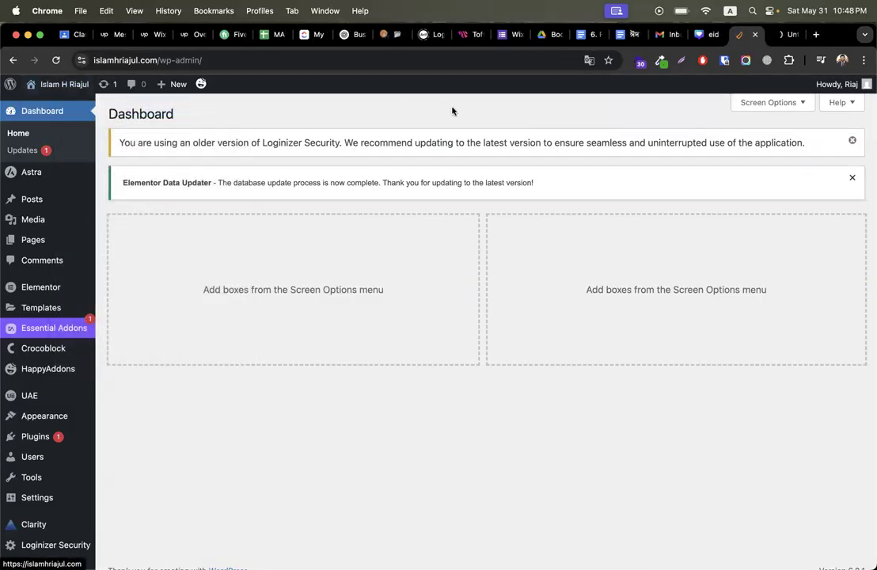
left_click(780, 34)
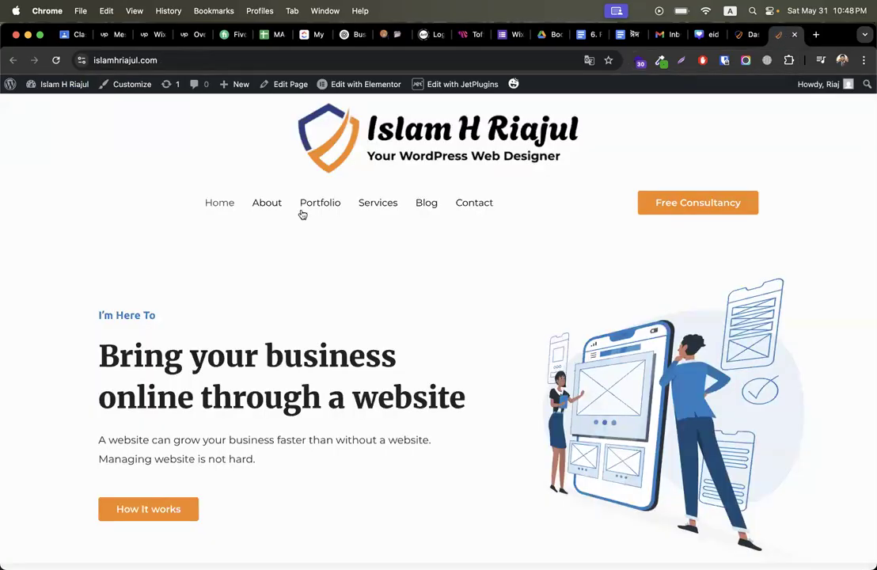
Step: Copy the domain from the address bar, Google it in a new tab, and return to the dashboard
left_click(117, 62)
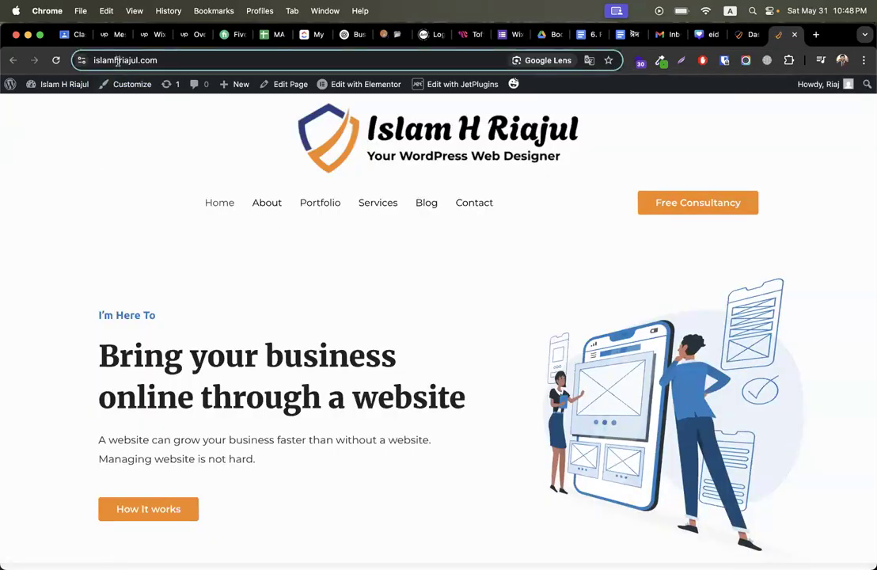
right_click(136, 61)
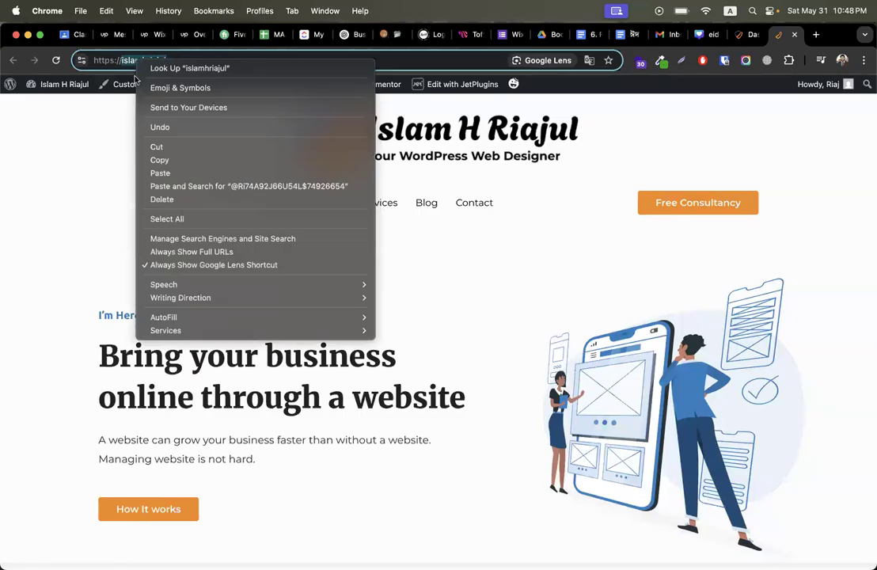
left_click(71, 180)
right_click(140, 62)
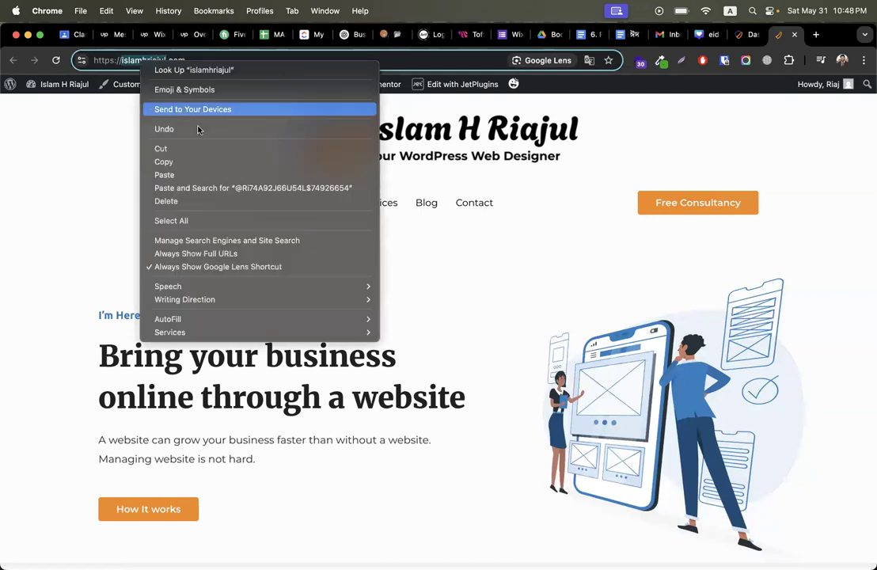
left_click(181, 162)
left_click(816, 35)
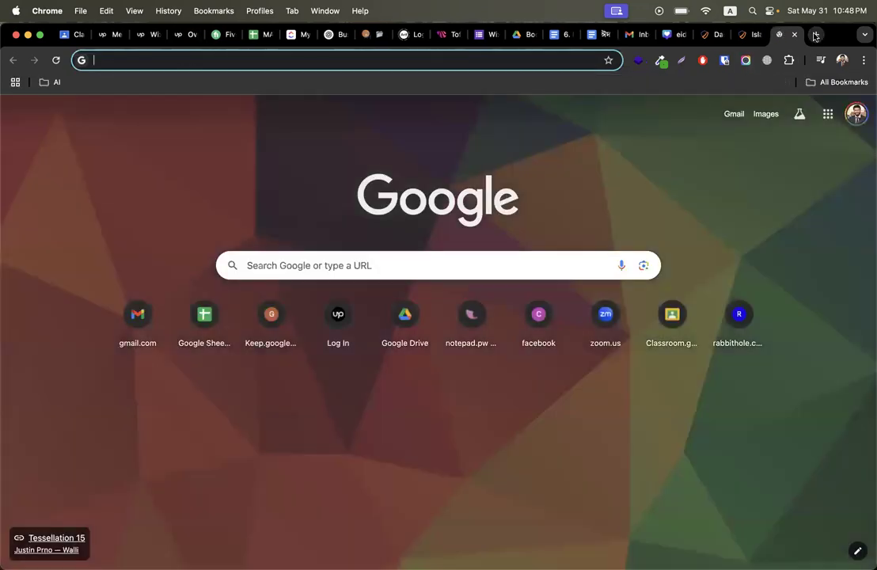
key("super+v")
key("Return")
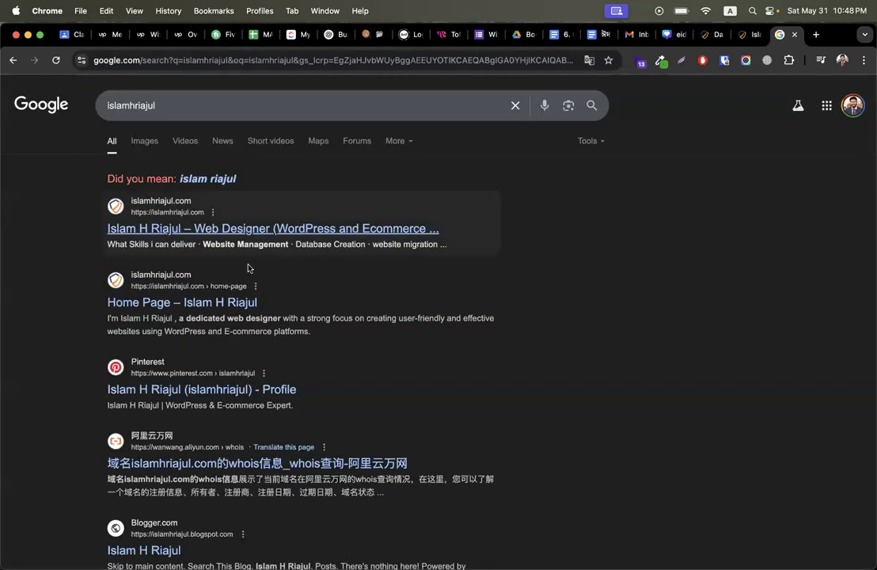
left_click(747, 34)
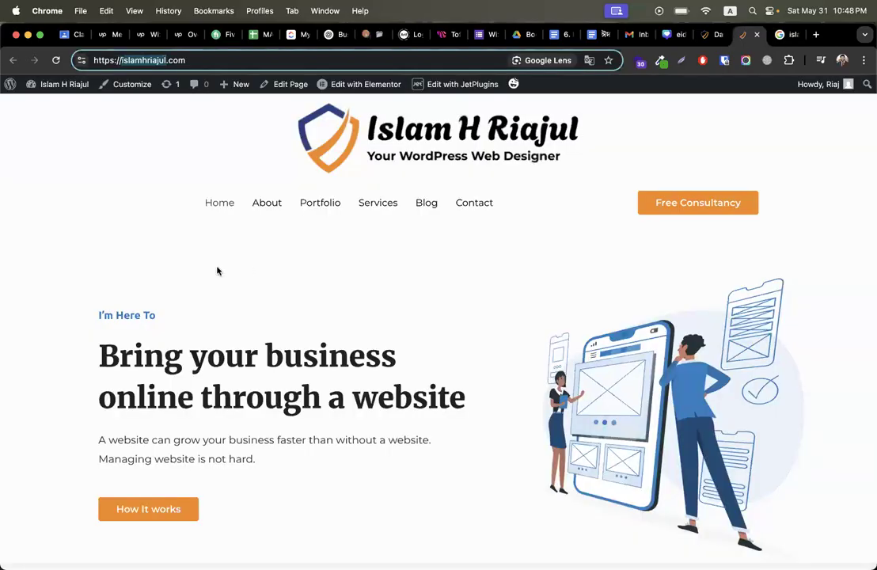
left_click(710, 34)
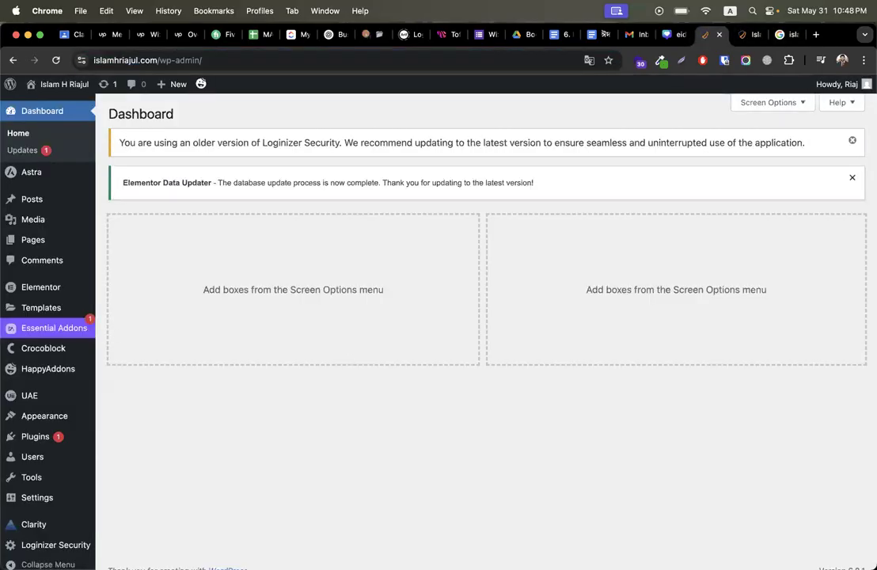
Step: Search Add Plugins for Rank Math, then install and activate Rank Math SEO
scroll(63, 501, "down", 1)
mouse_move(102, 423)
left_click(114, 442)
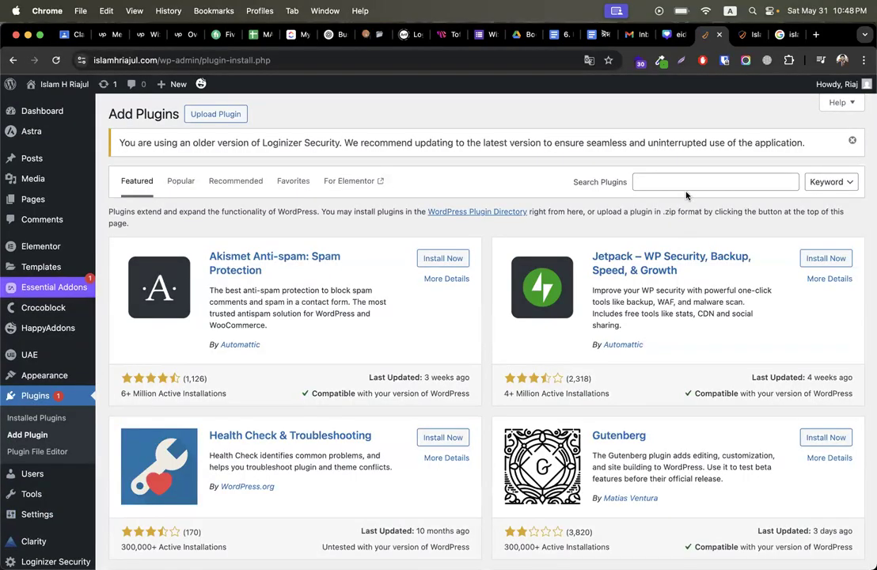
left_click(686, 183)
type("th")
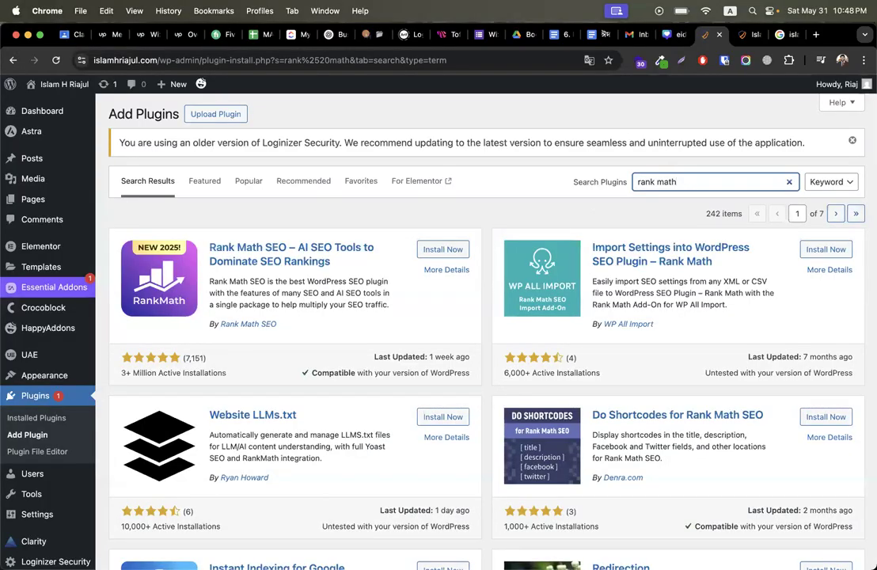
left_click(443, 249)
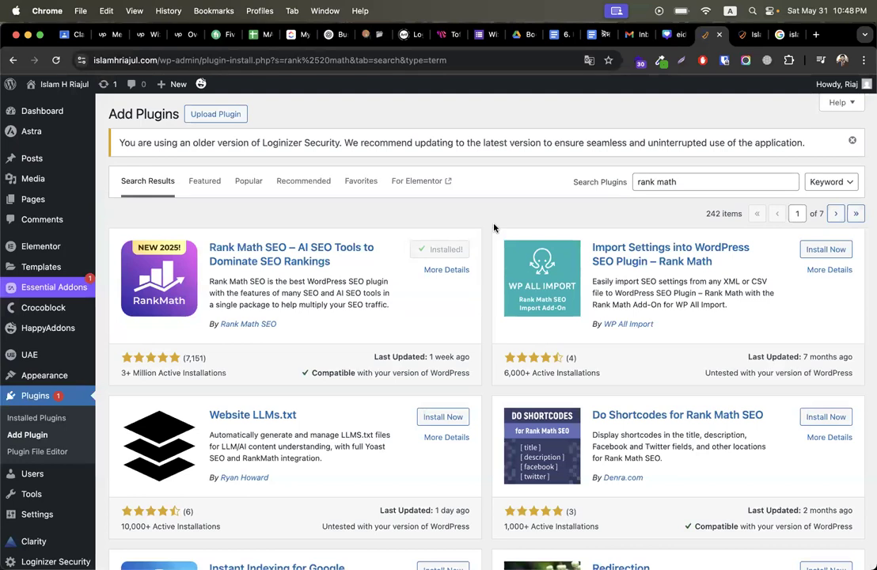
left_click(459, 251)
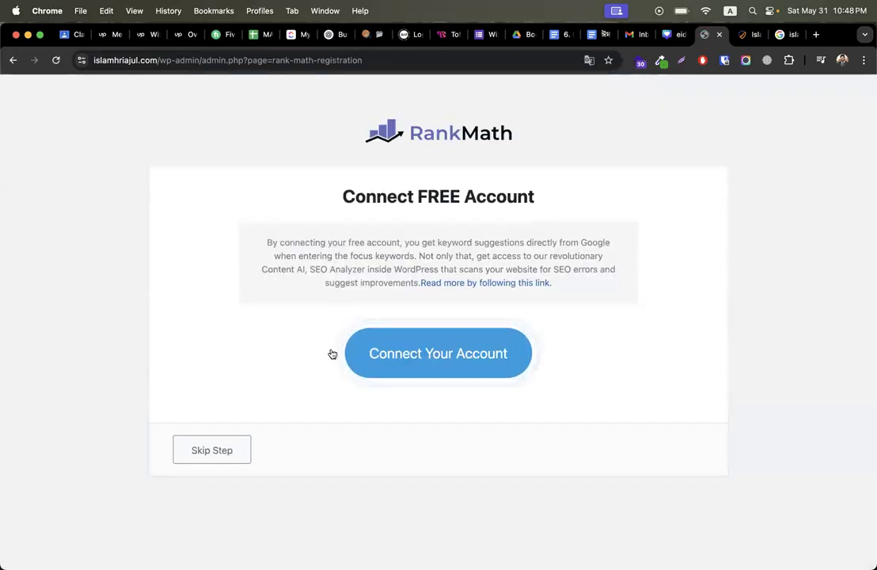
Step: Connect a free Rank Math account via Google sign-in and activate the free plan
left_click(480, 354)
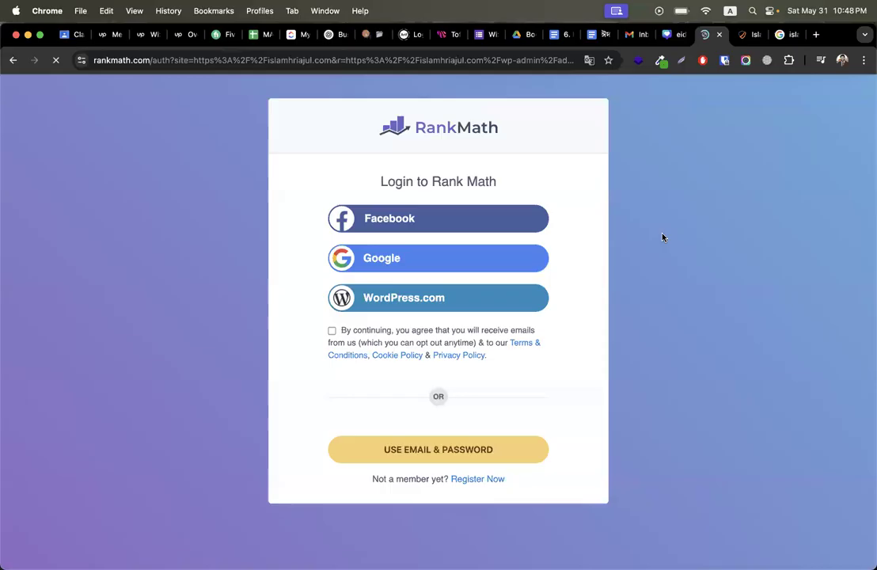
left_click(471, 262)
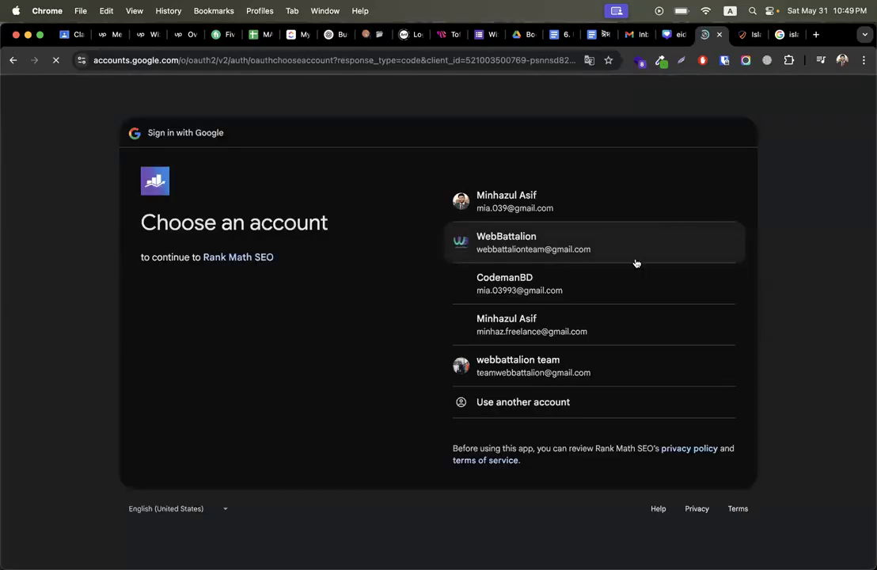
left_click(598, 211)
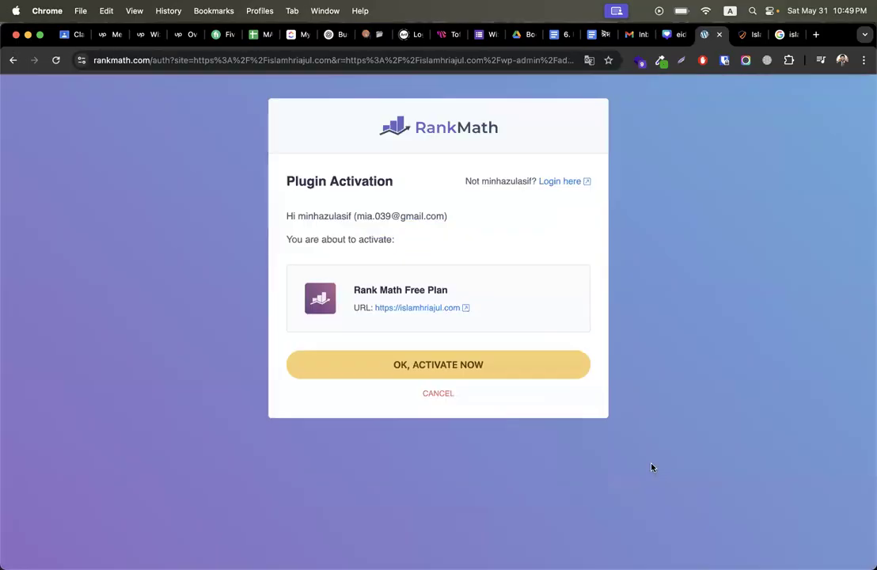
left_click(439, 376)
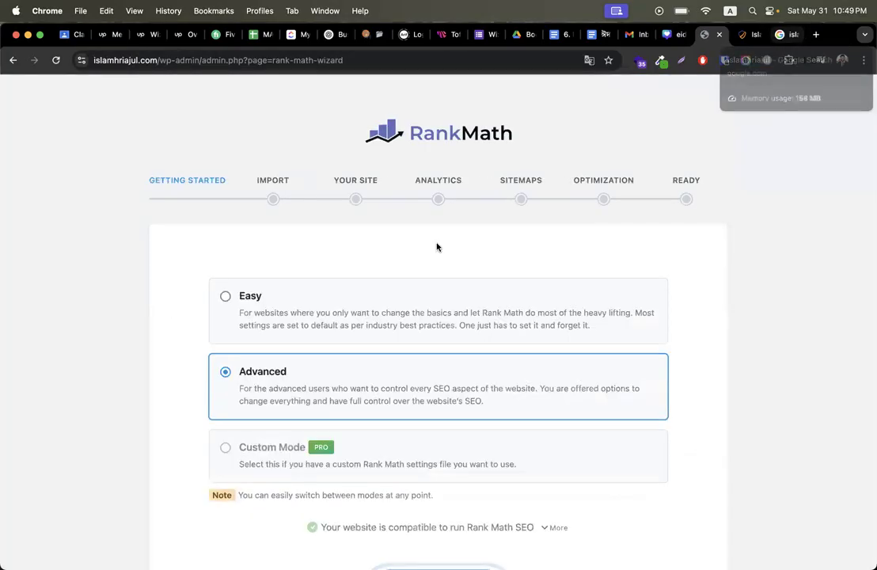
Step: Start the Rank Math setup wizard and skip importing SEO settings from other plugins
scroll(437, 247, "down", 4)
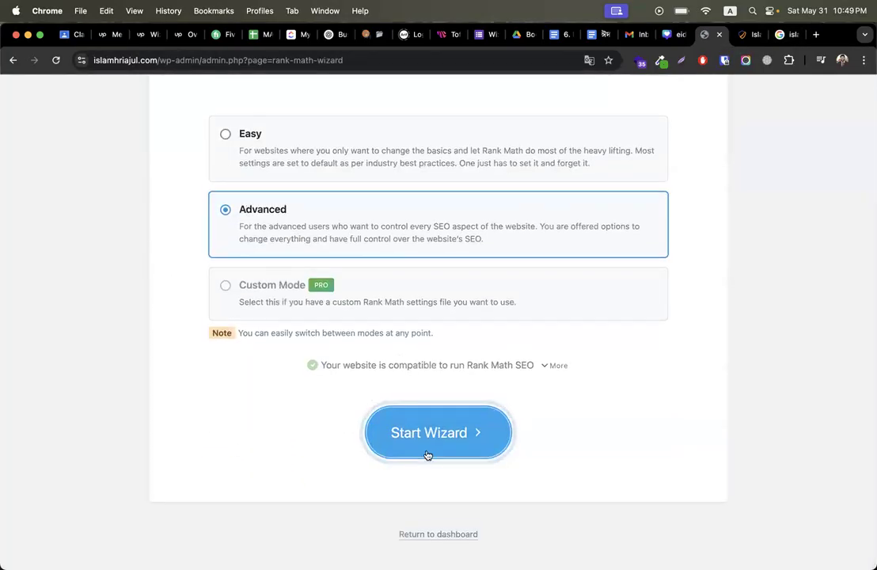
left_click(427, 455)
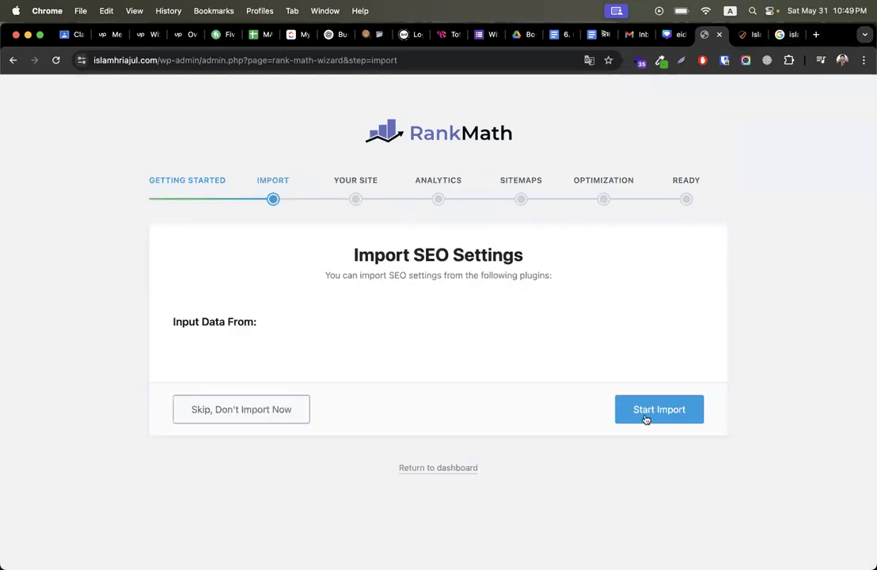
left_click(646, 418)
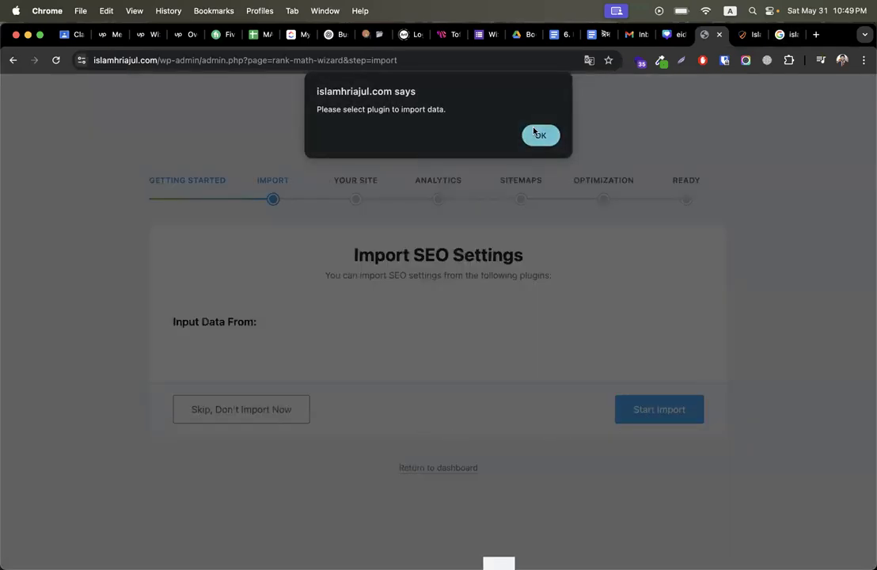
left_click(537, 134)
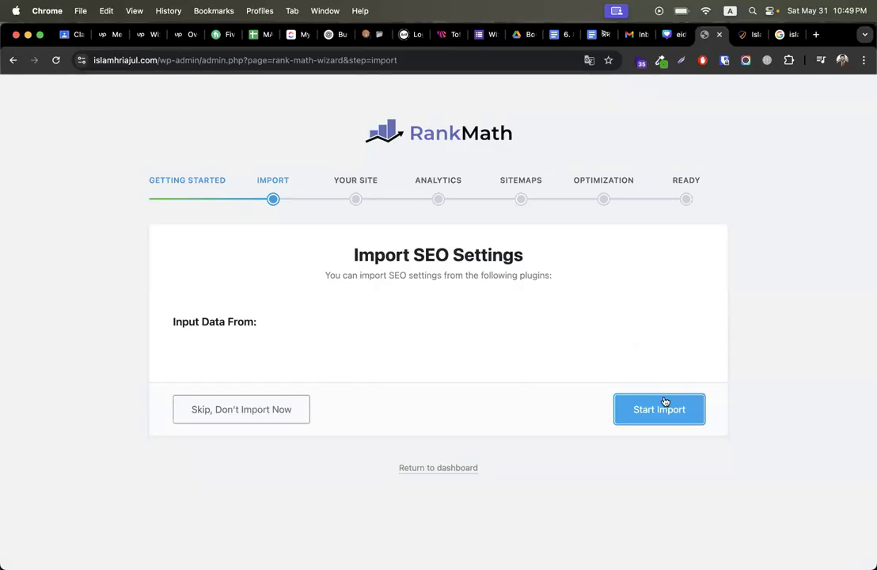
scroll(633, 363, "down", 1)
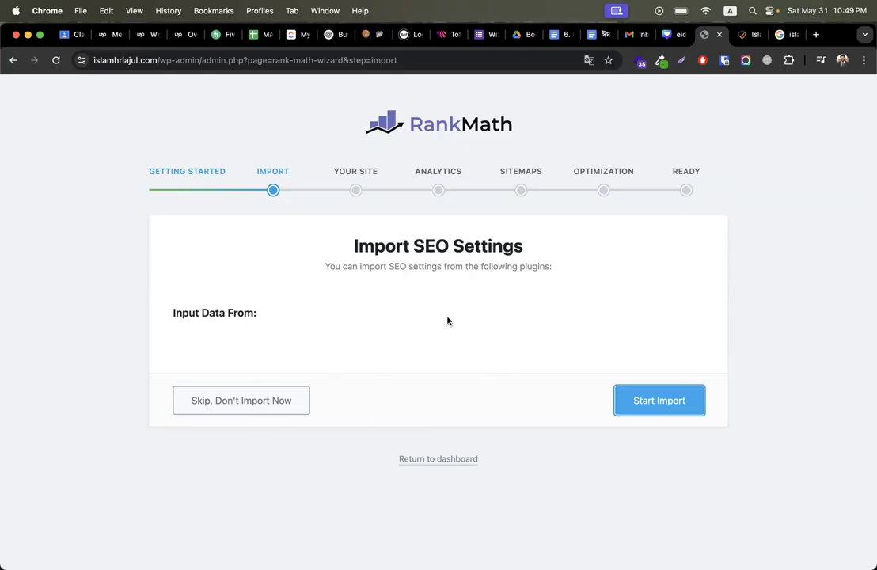
left_click(221, 405)
Step: Select the Website Name value on the Your Site step, then open a new blank browser tab
scroll(372, 384, "down", 3)
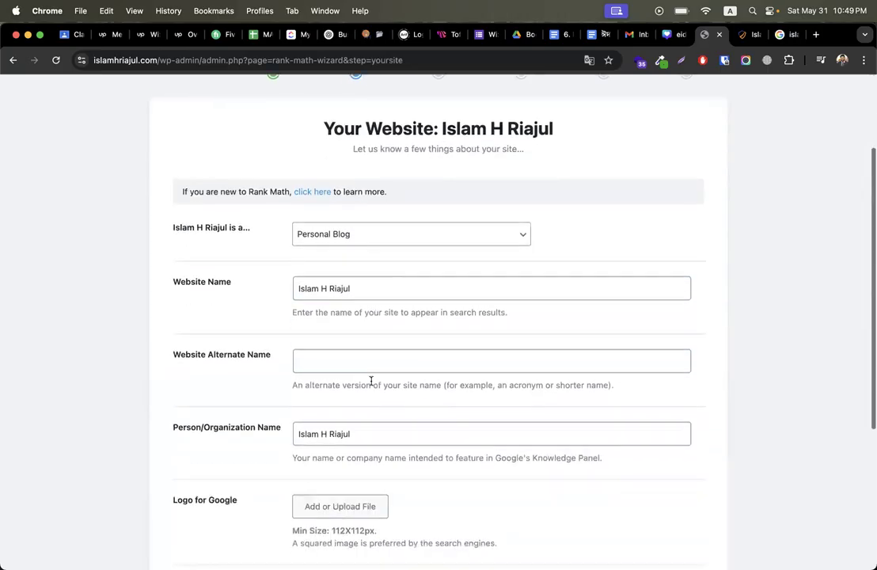
triple_click(376, 290)
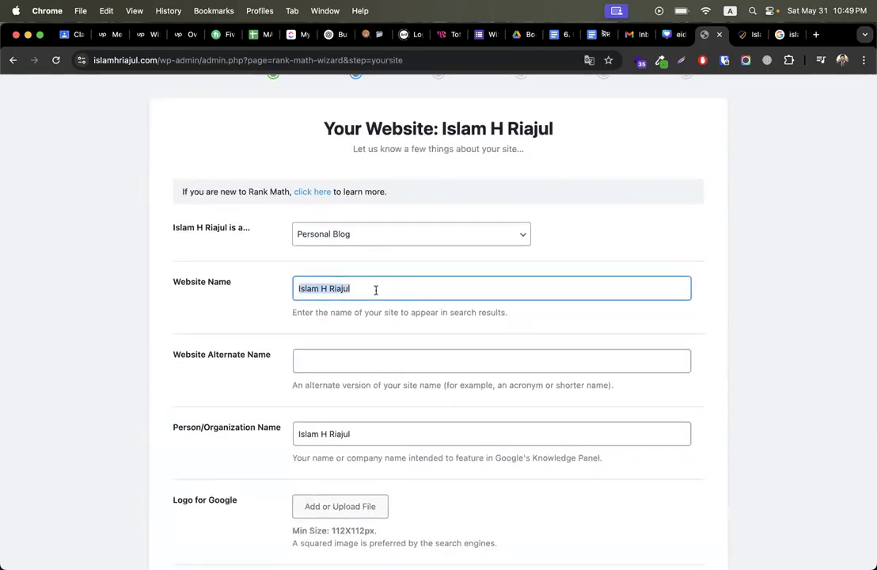
left_click(333, 362)
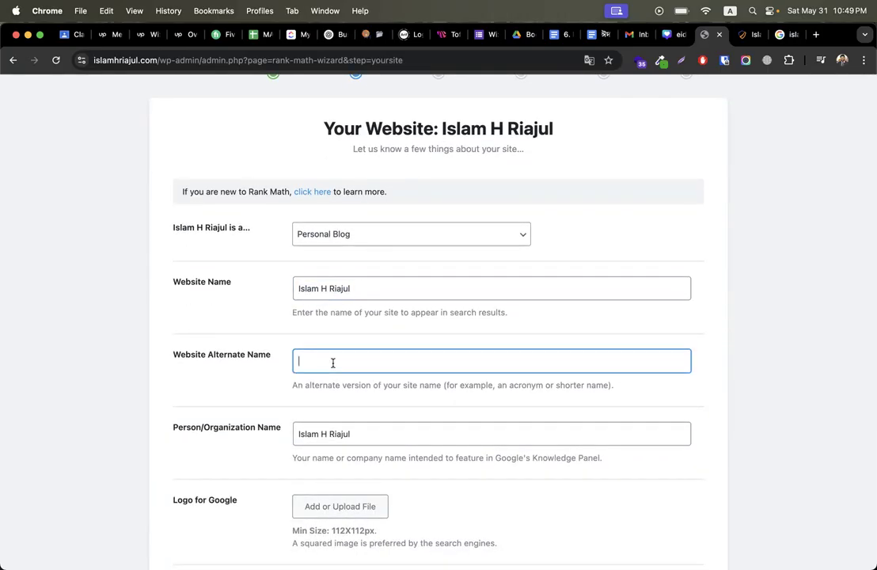
triple_click(331, 287)
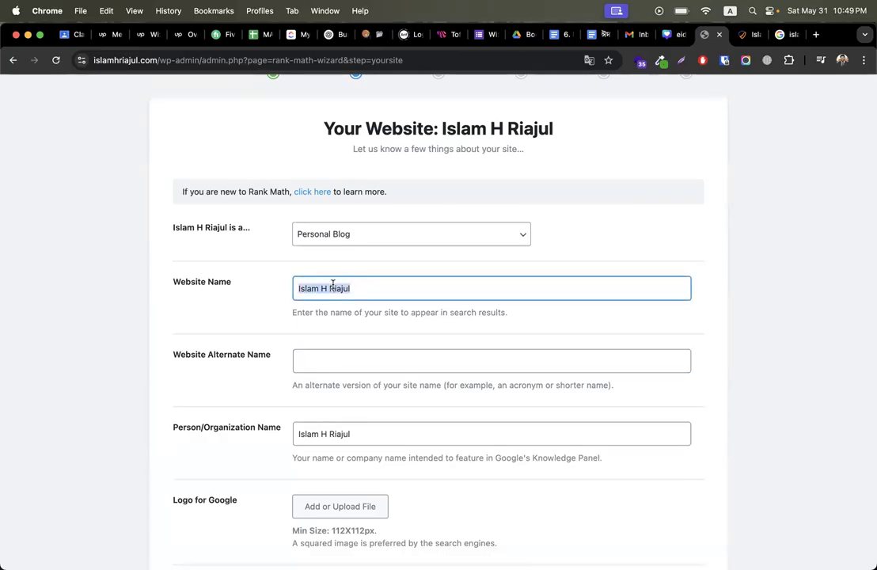
right_click(334, 285)
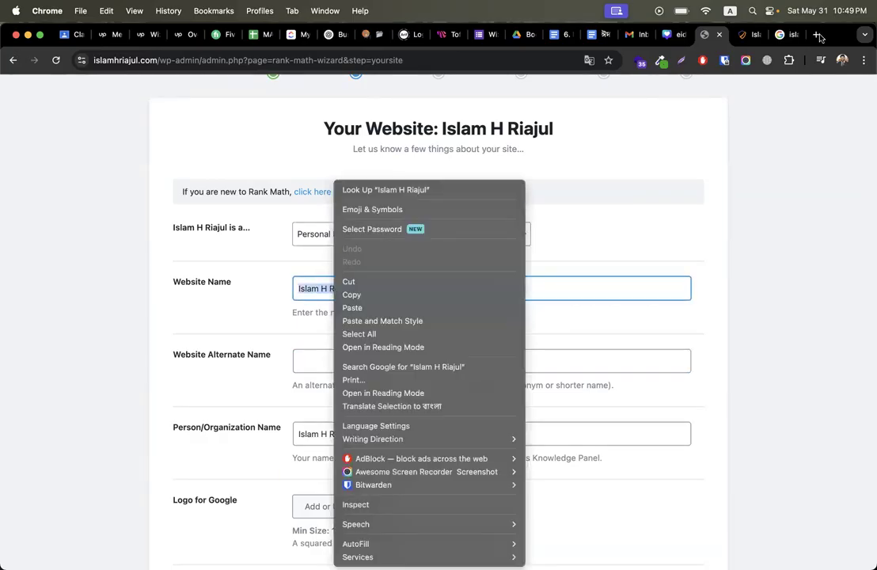
left_click(820, 38)
Step: Run a Google search for codemanbd in a new browser tab
left_click(820, 38)
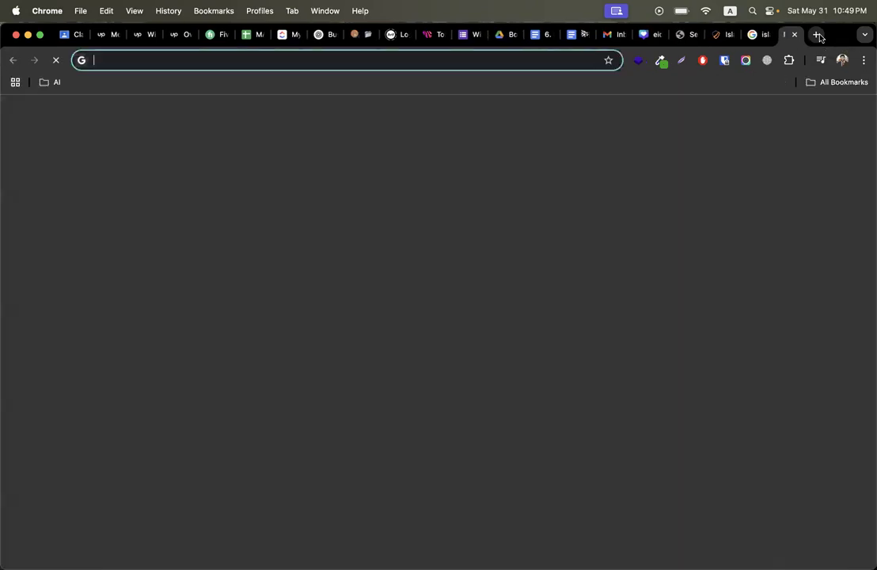
type("codemn")
type("abd")
key("super+a")
type("codemanbd")
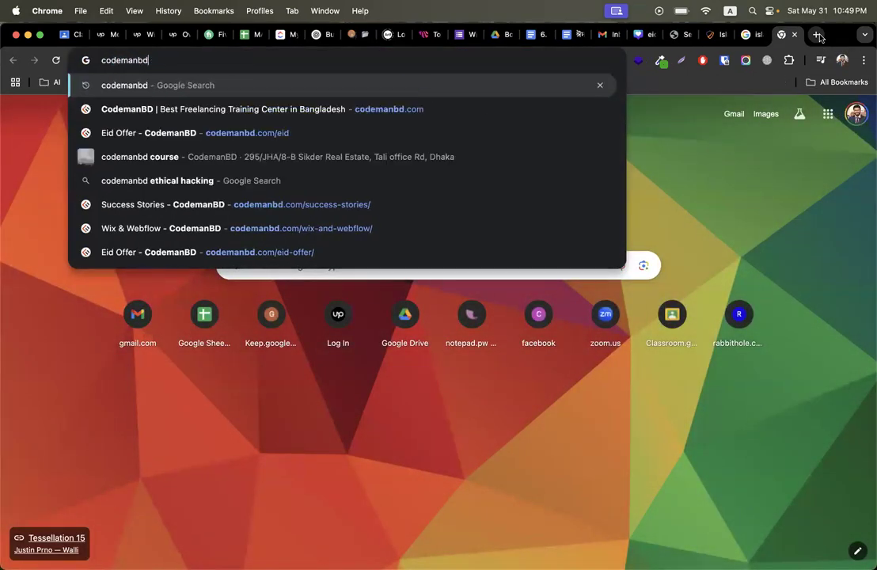
key("Return")
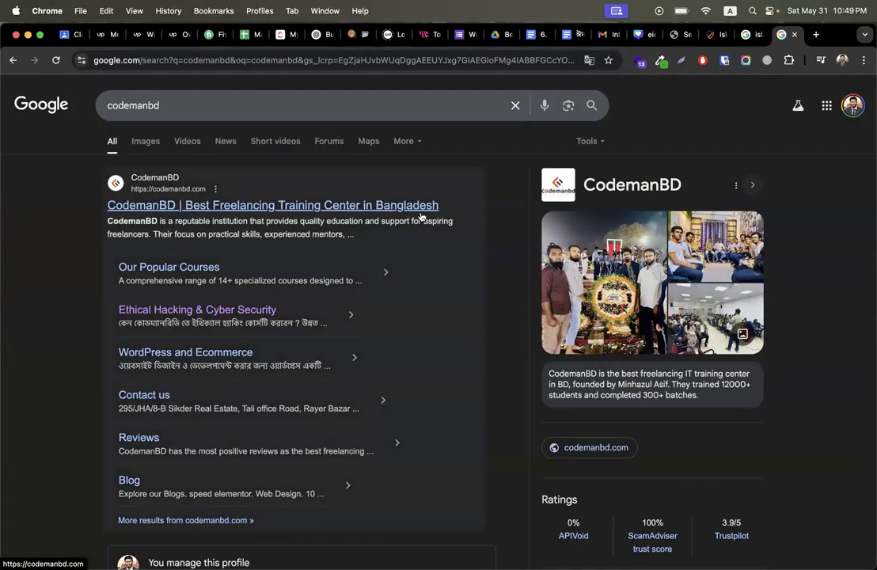
Step: Search Google for 'Best web developer in dhaka', then return to the site's tab
left_click(746, 36)
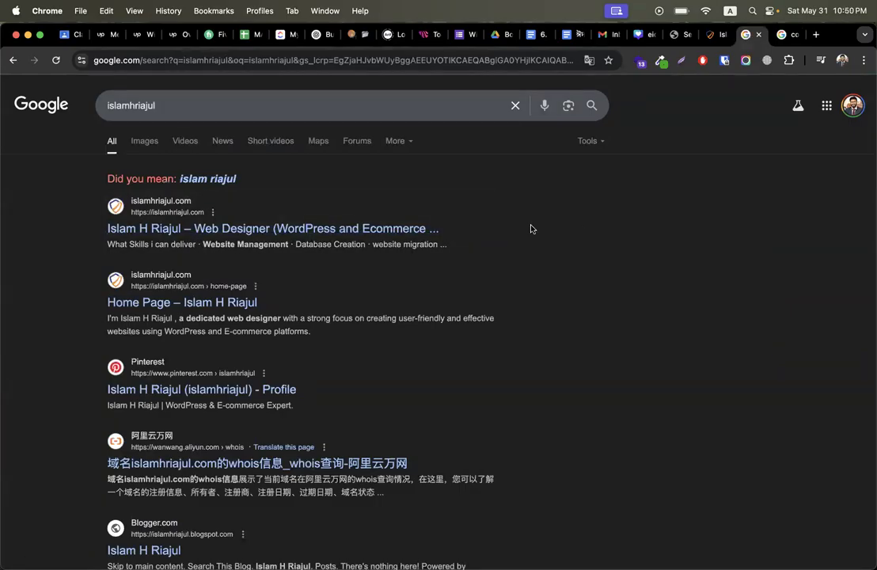
left_click(486, 98)
key("super+a")
type("best web developer in")
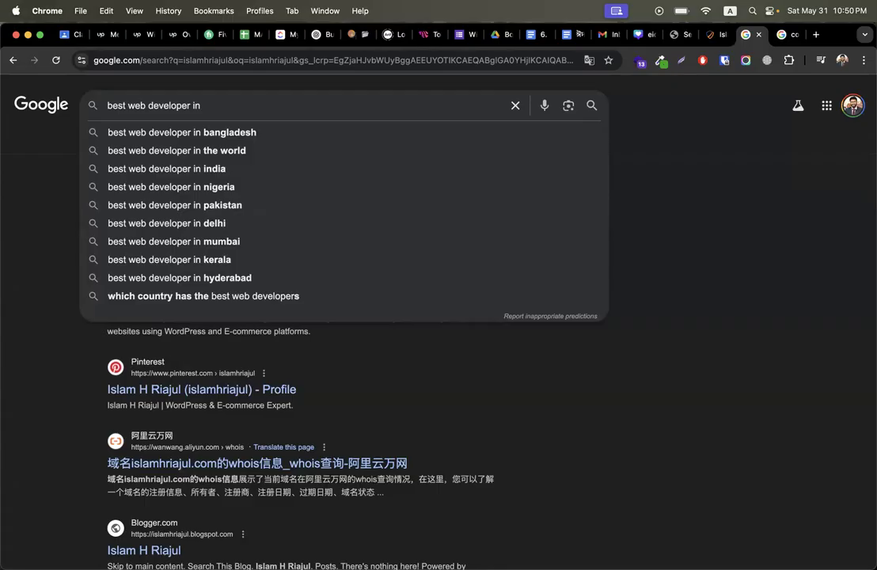
key("super+Left")
type("B")
key("super+Right")
type("Rajshah")
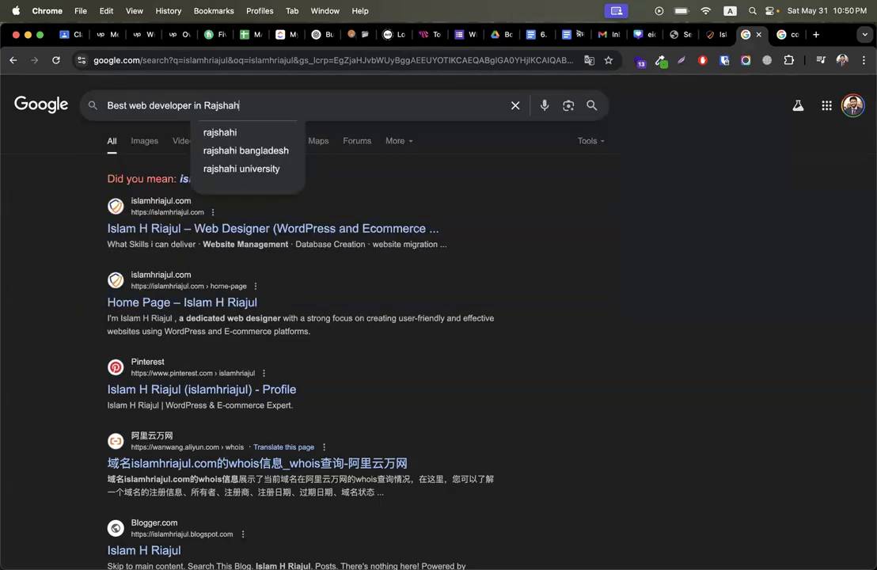
key("BackSpace")
key("BackSpace")
key("BackSpace")
key("BackSpace")
key("BackSpace")
key("BackSpace")
key("BackSpace")
type("dh")
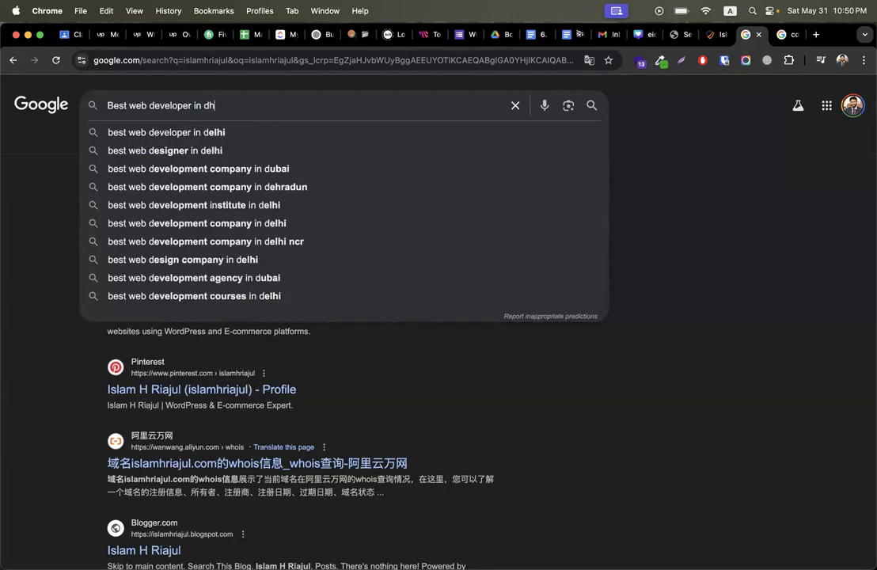
type("aka")
key("super+a")
key("Return")
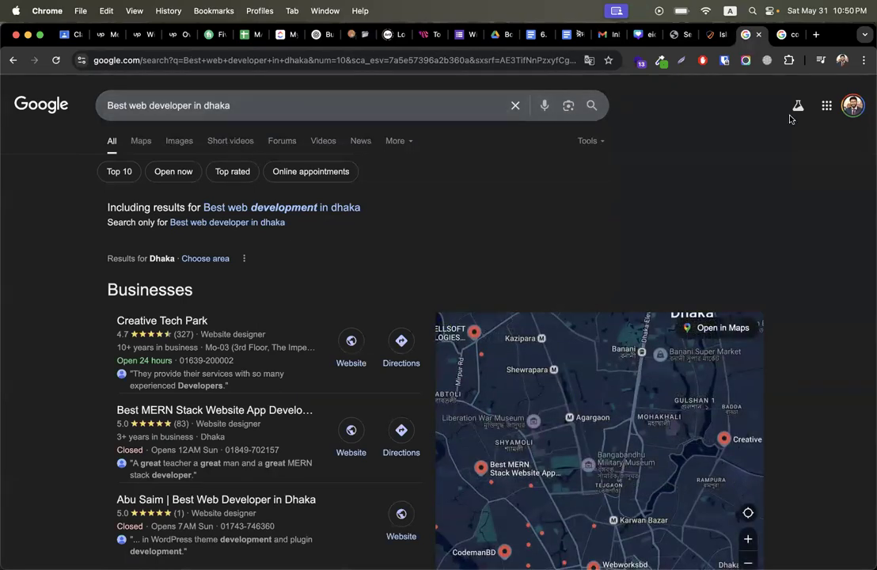
left_click(717, 34)
Step: Paste 'Best web developer in dhaka' as Rank Math's Website Alternate Name
left_click(676, 34)
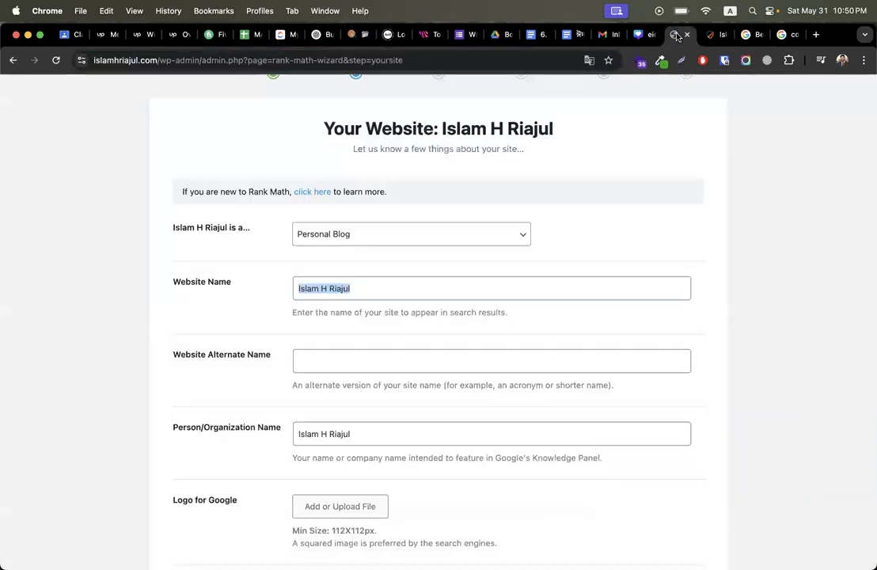
left_click(338, 359)
key("super+v")
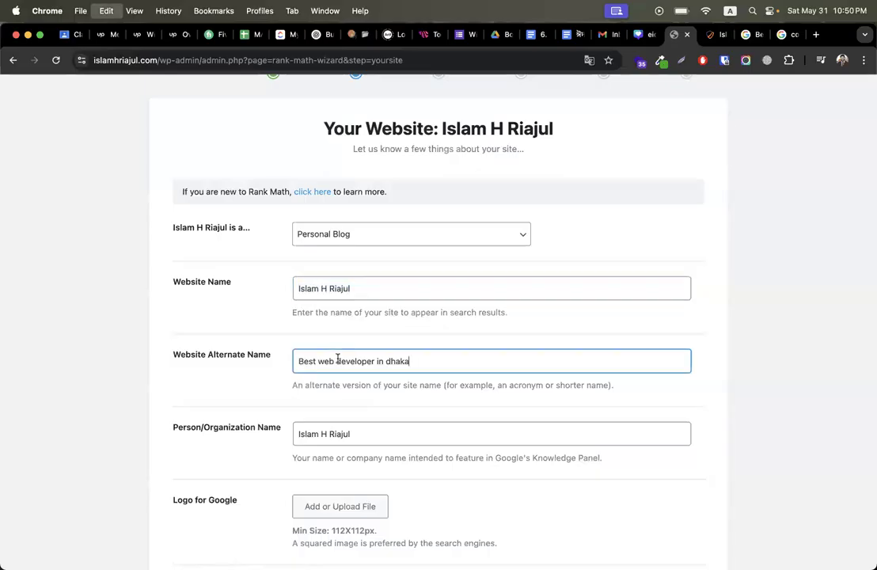
Step: Put the website name (the site owner's name) into a fresh notepad.pw note
left_click(364, 293)
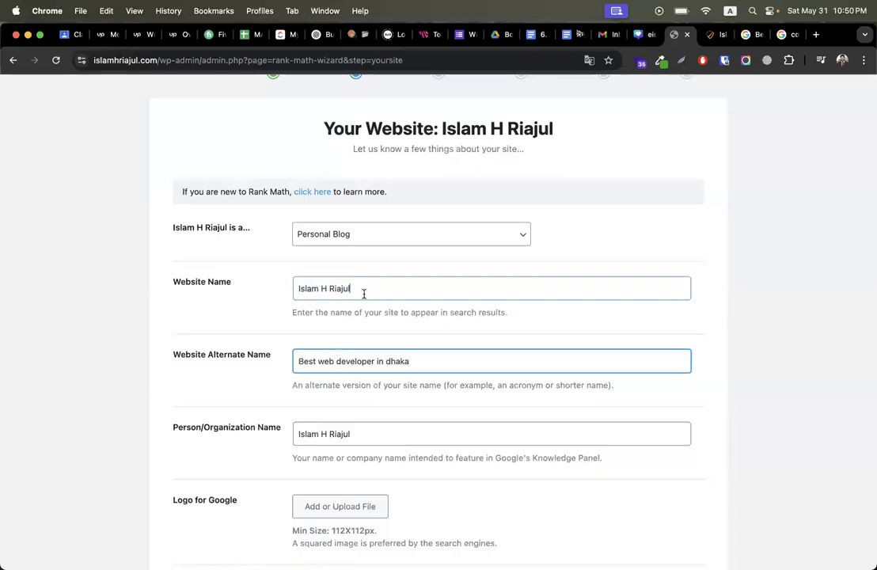
key("super+a")
key("super+t")
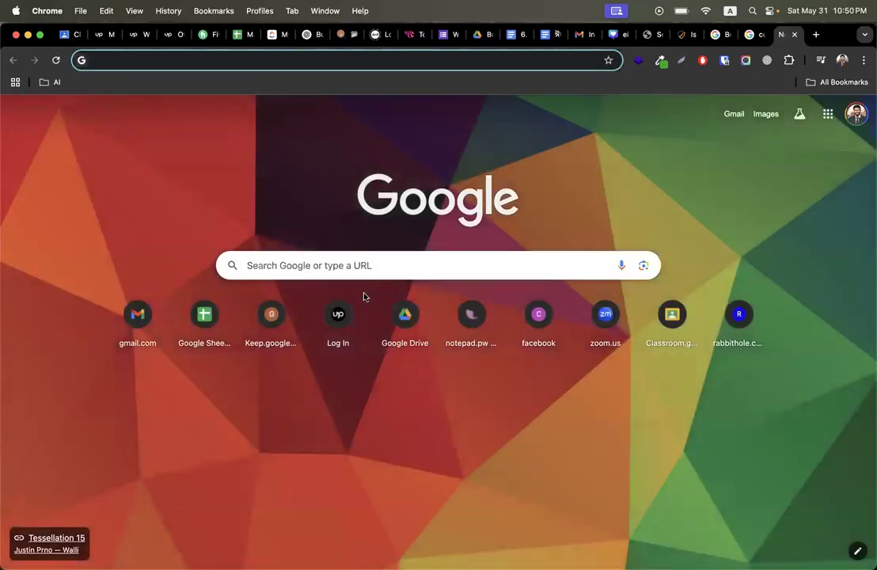
type("no")
key("Right")
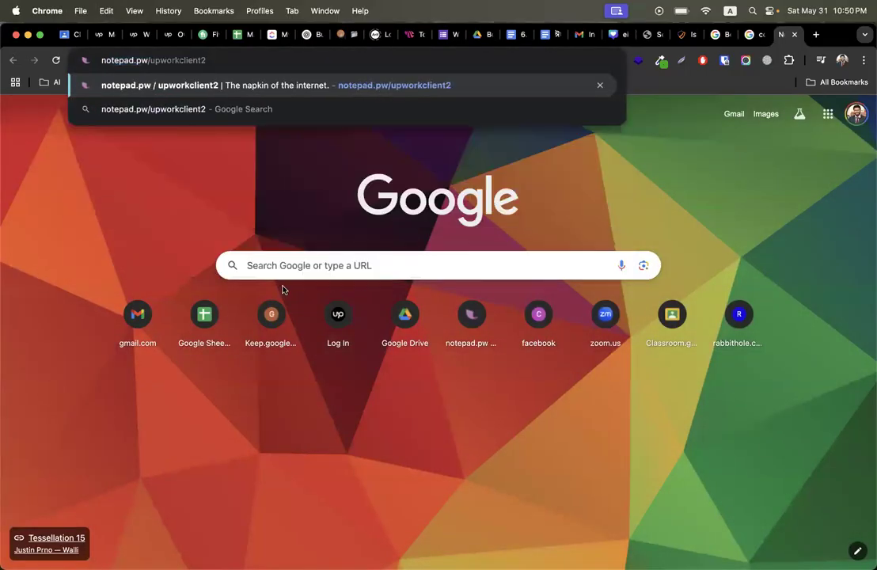
double_click(173, 60)
key("BackSpace")
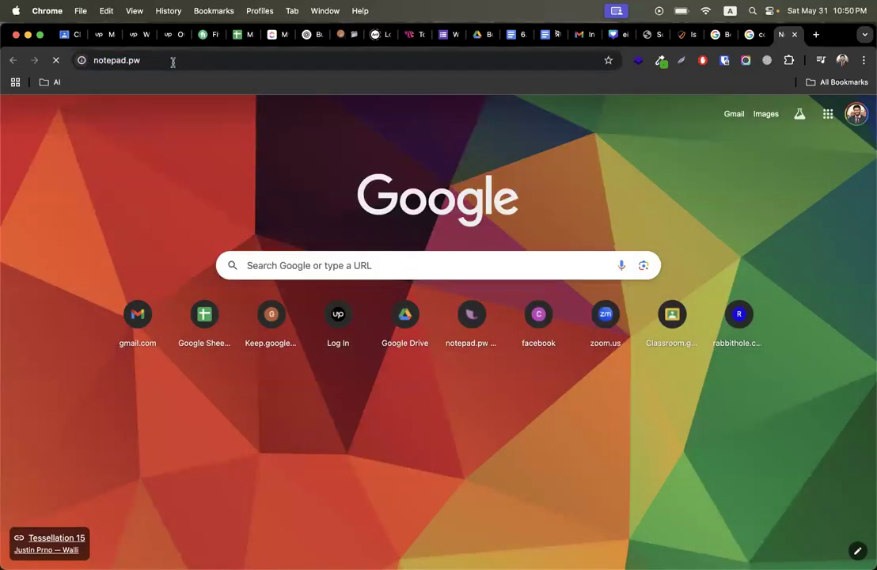
key("Return")
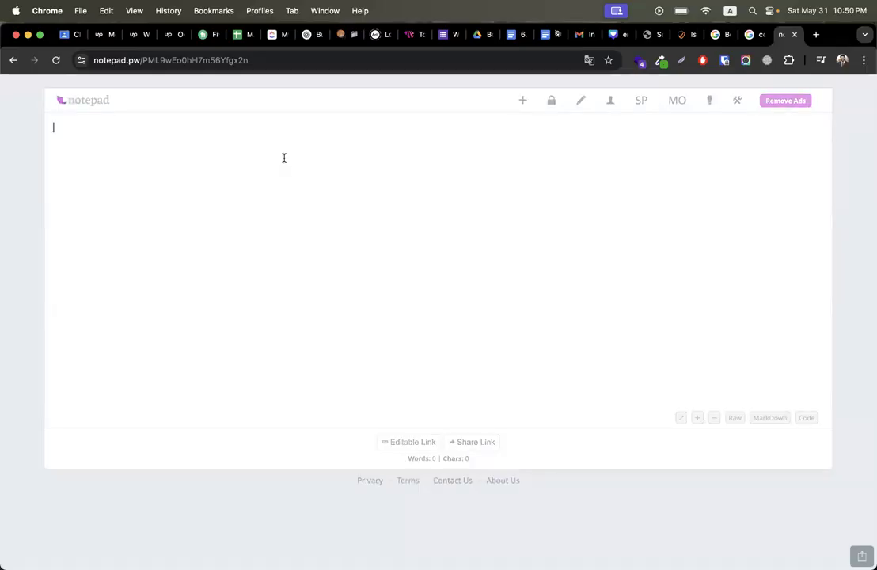
key("super+v")
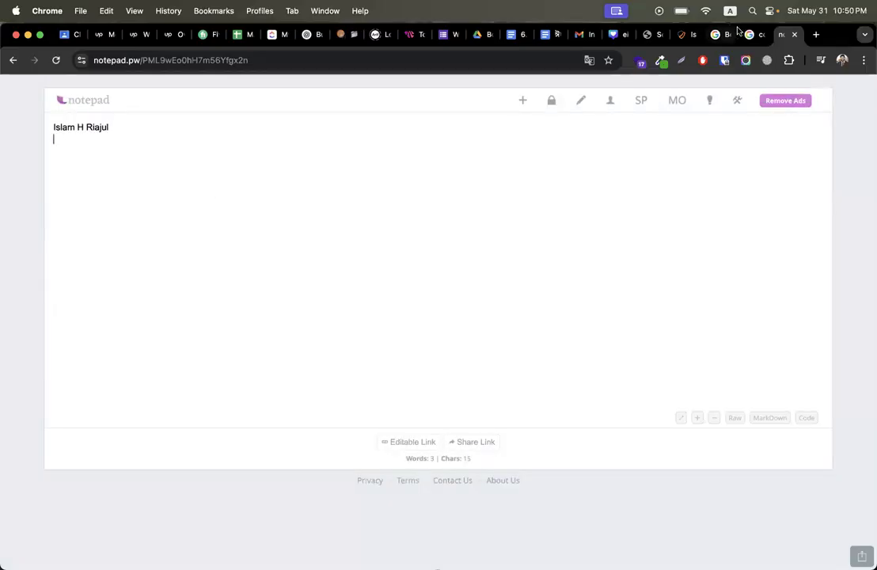
left_click(744, 34)
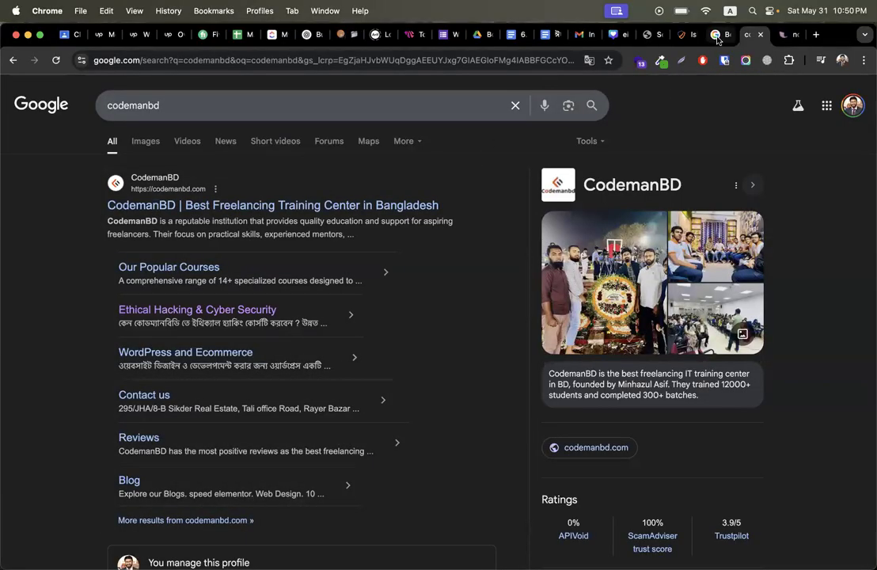
Step: Copy the 'Best web developer in dhaka' query from the Google search box
left_click(717, 34)
left_click(269, 103)
key("super+c")
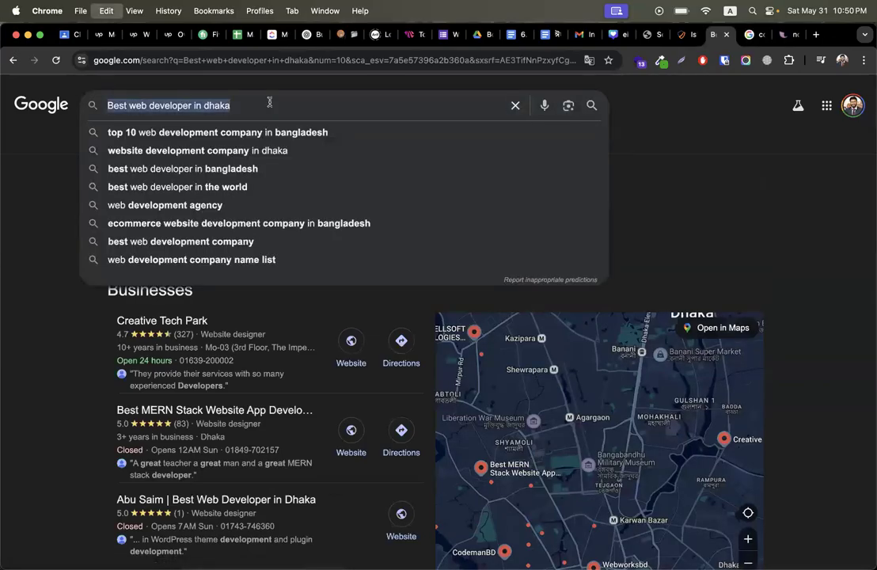
left_click(269, 103)
left_click_drag(130, 105, 106, 106)
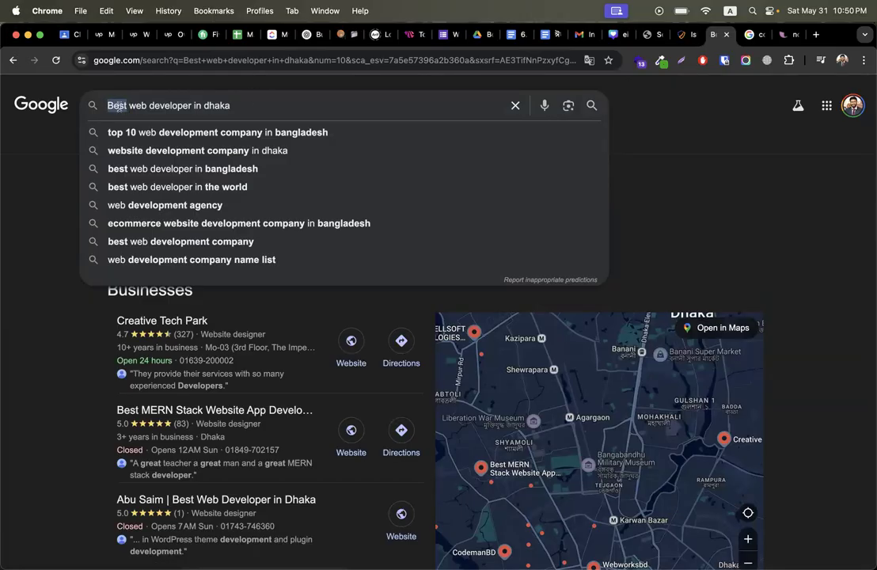
left_click(211, 106)
double_click(211, 105)
left_click_drag(128, 105, 200, 105)
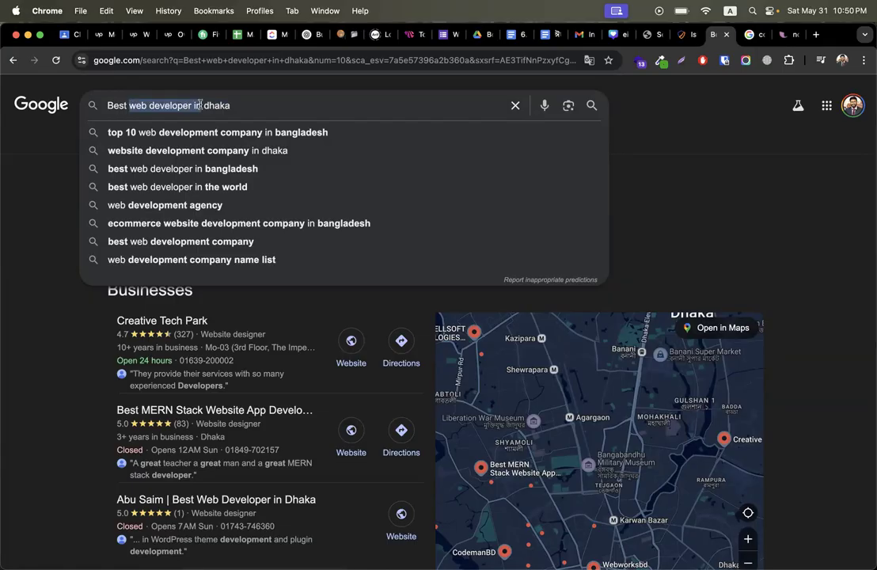
left_click(200, 105)
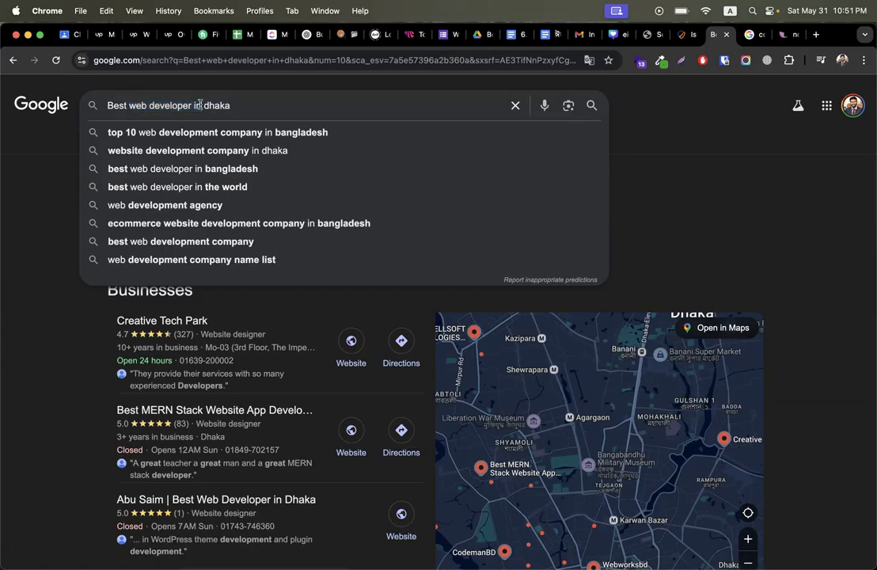
left_click_drag(129, 105, 191, 105)
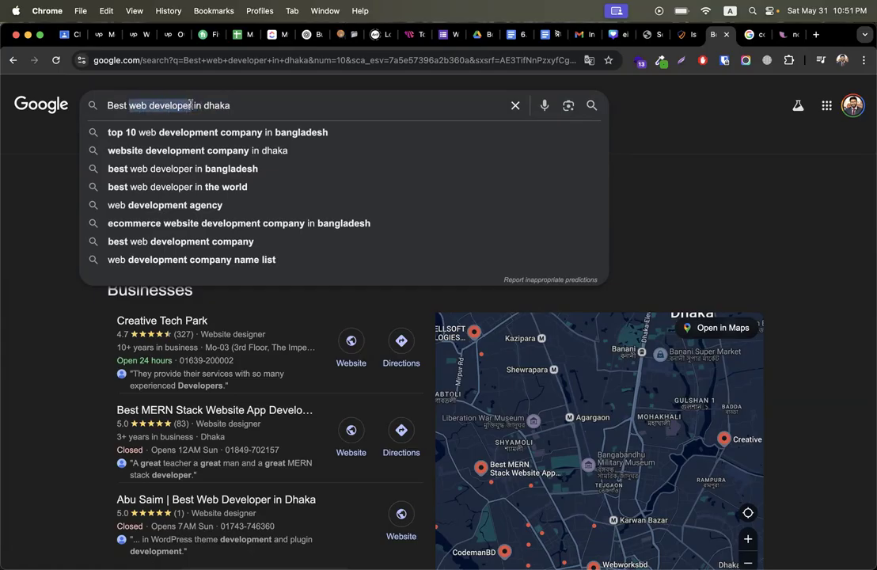
key("super+a")
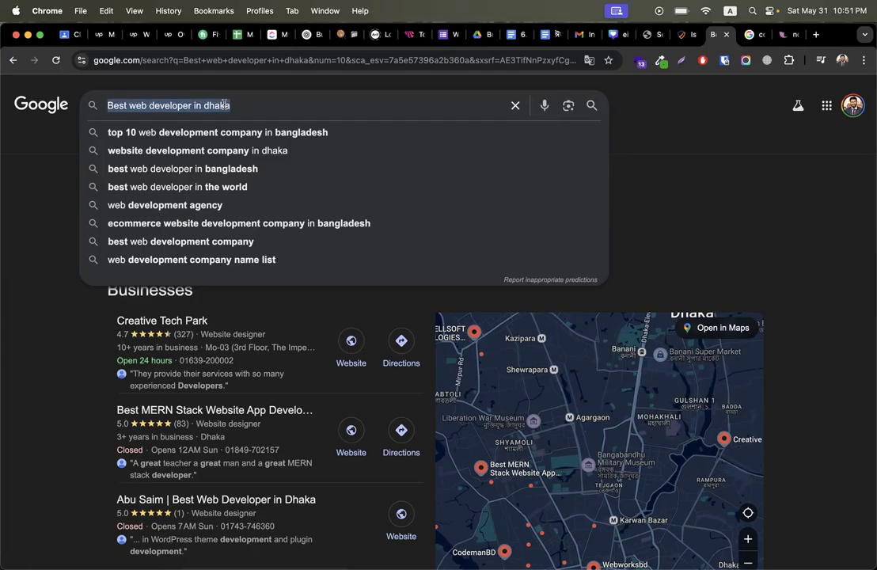
Step: Paste the query as the note's second line, then return to the Rank Math wizard
left_click(787, 34)
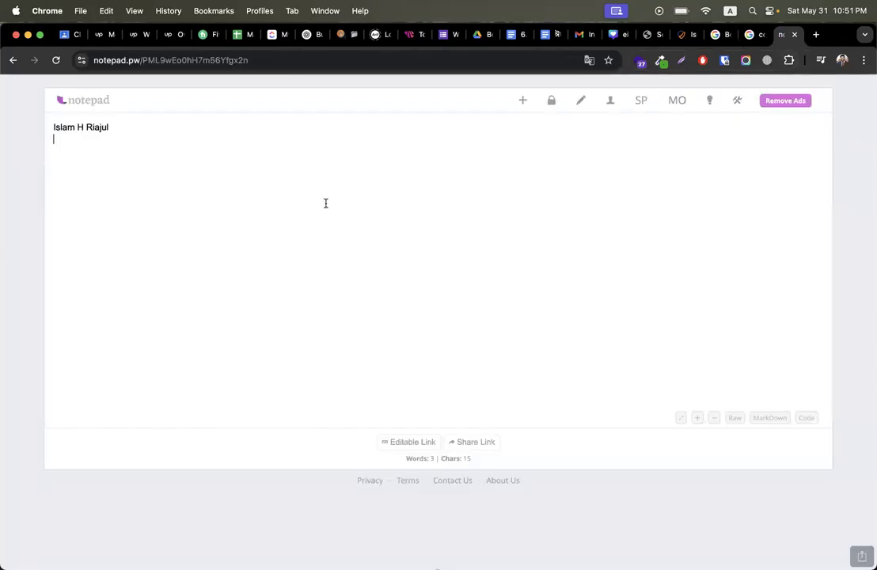
key("super+v")
left_click_drag(117, 126, 4, 132)
left_click_drag(188, 138, 23, 139)
left_click(733, 38)
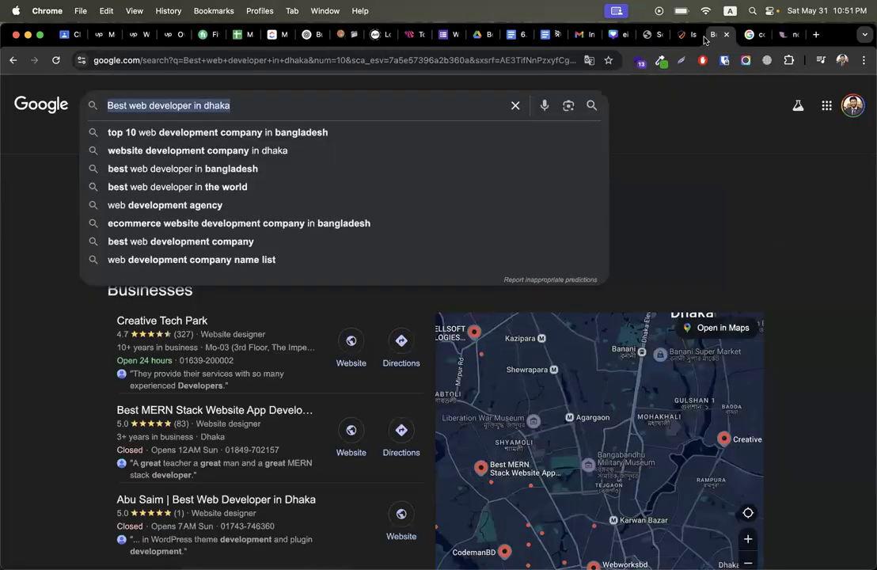
left_click(682, 36)
left_click(652, 36)
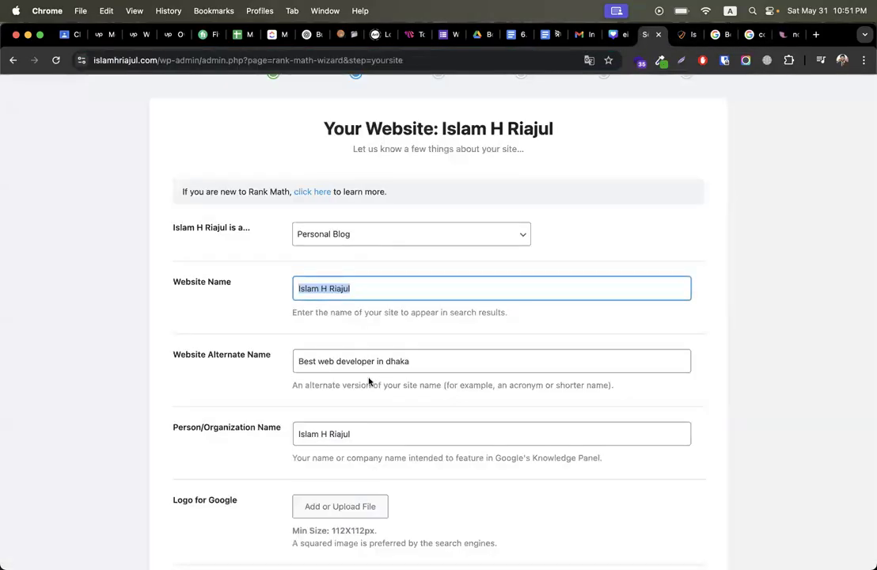
Step: Choose the name logo image from the Media Library for Logo for Google
scroll(369, 381, "down", 3)
left_click(369, 368)
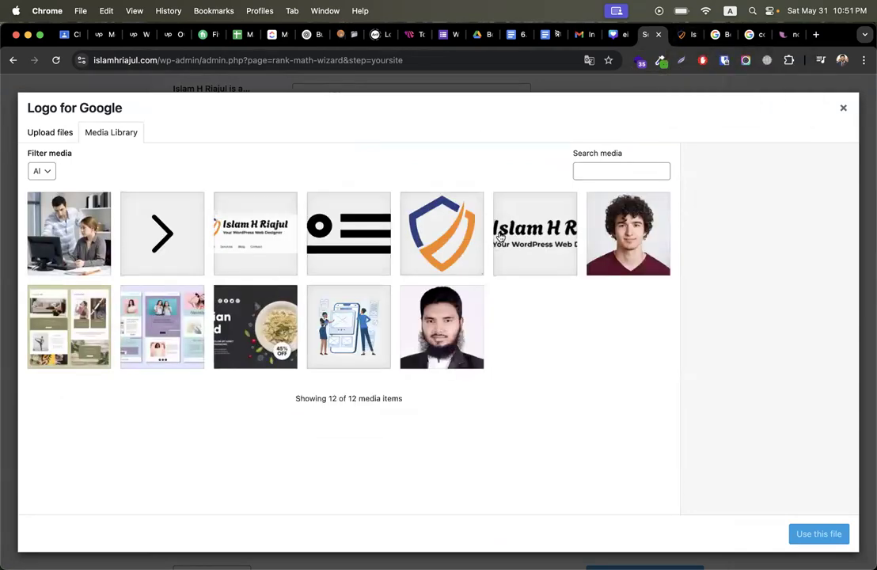
left_click(529, 240)
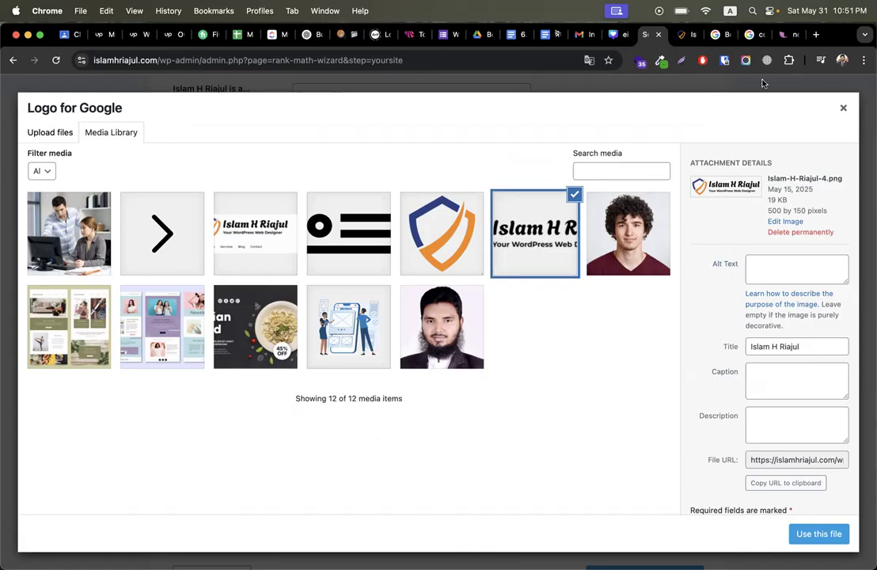
left_click(784, 34)
left_click(142, 128)
Step: Copy the owner's name from the note and run a Google image search for it
triple_click(142, 128)
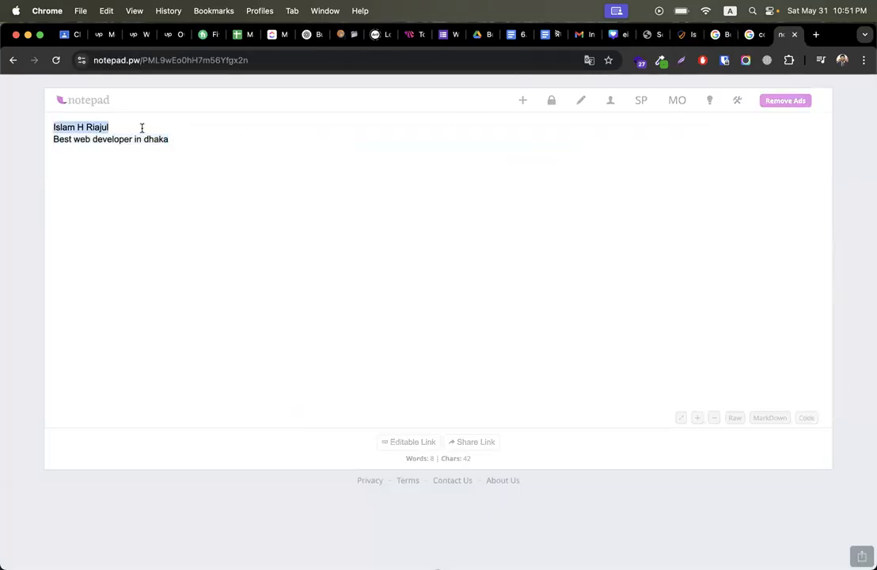
key("super+c")
key("super+t")
key("super+v")
key("Return")
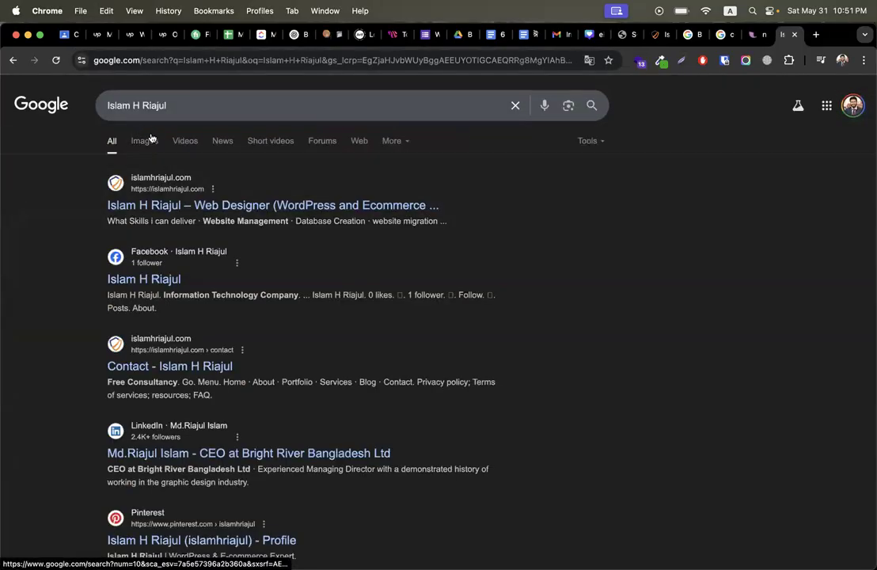
left_click(141, 142)
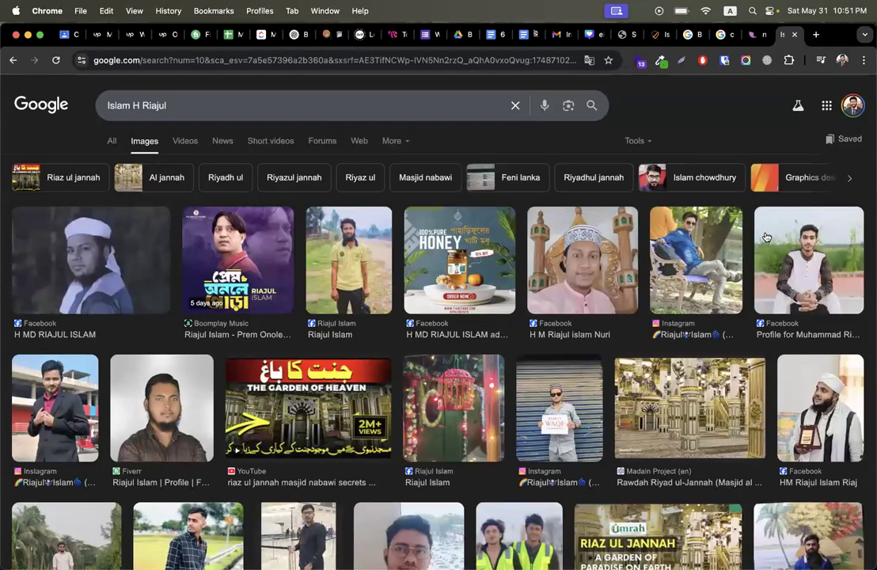
Step: Replace the image search with 'codemanbd' and go back to the WordPress logo picker
left_click(232, 103)
key("super+a")
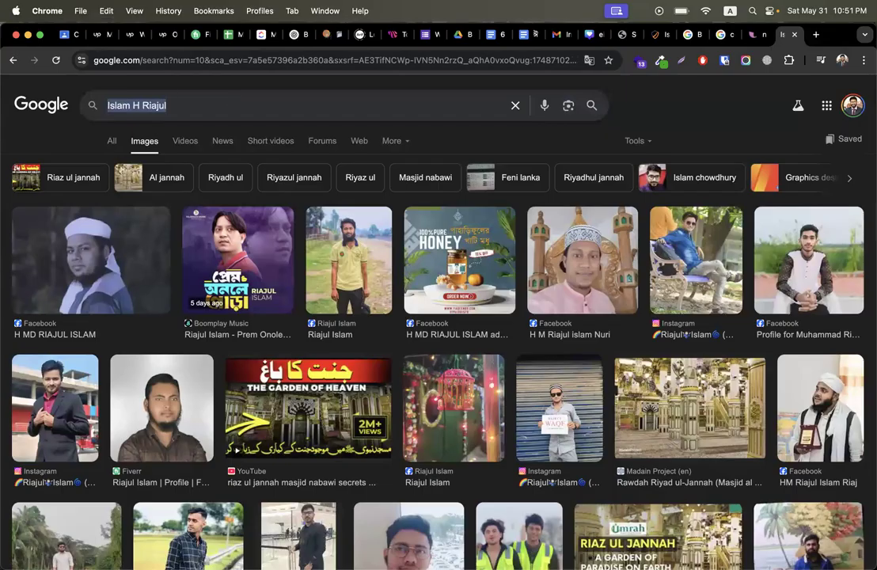
type("codemanbd")
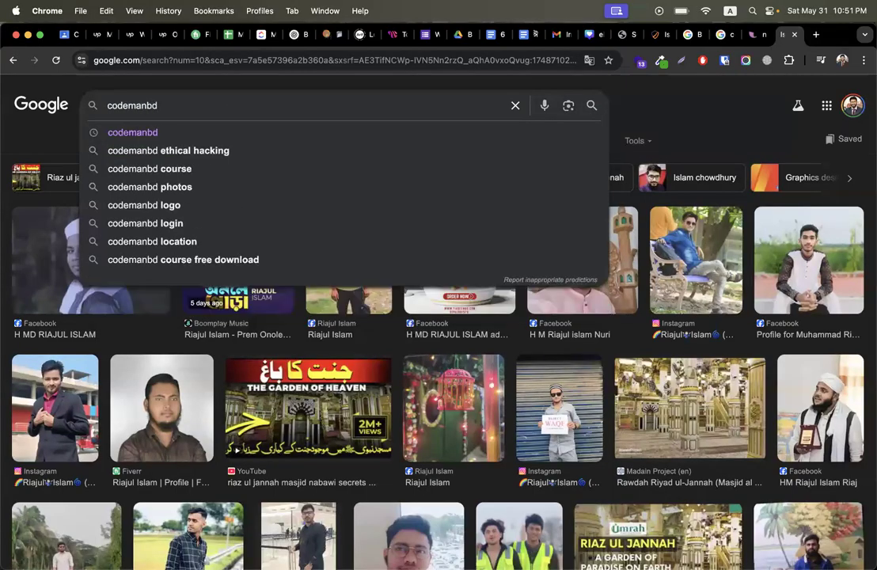
left_click(132, 131)
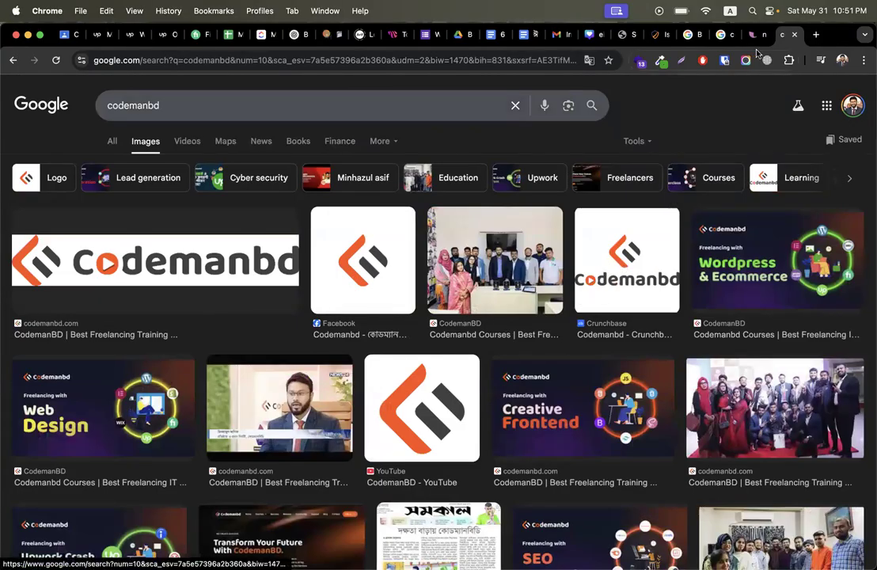
left_click(630, 35)
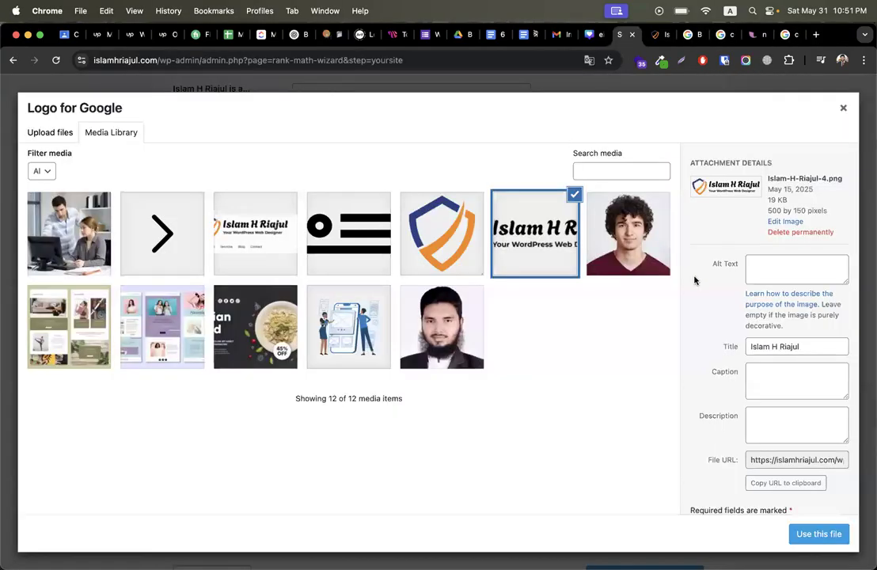
Step: Paste the site owner's name as alt text on the logo, bearded-man photo and wireframe illustration
left_click_drag(706, 268, 738, 267)
left_click(778, 268)
key("super+v")
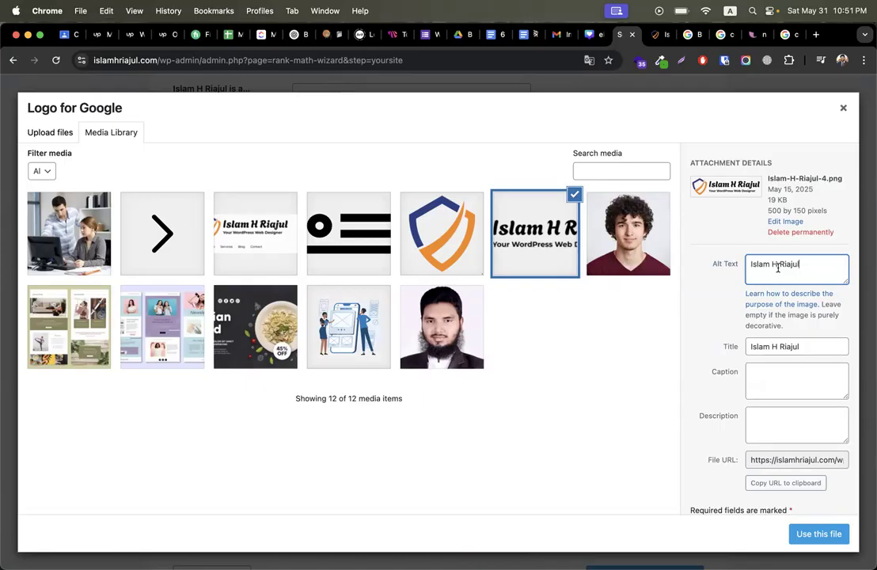
left_click(478, 328)
left_click(804, 343)
key("super+v")
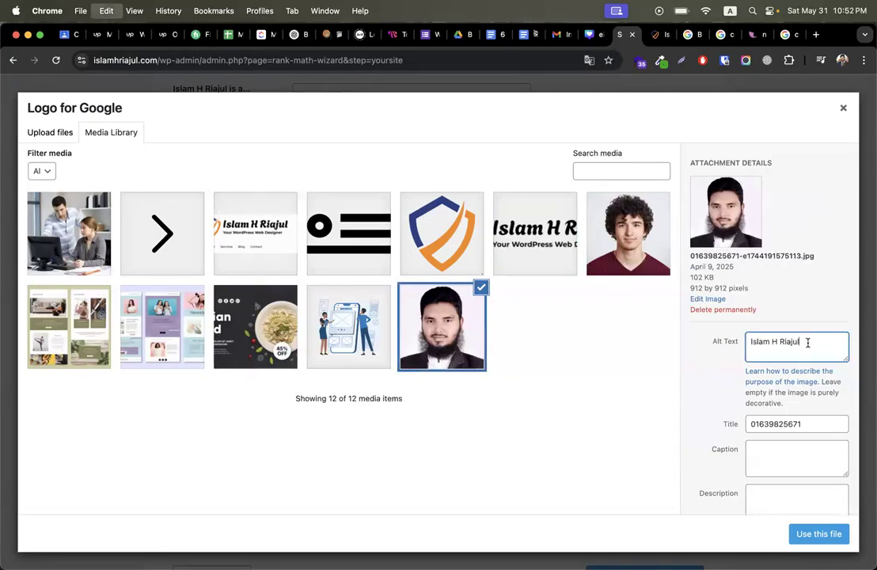
left_click(325, 291)
left_click(785, 348)
key("super+v")
Step: Browse the food template, pink collage and second-row images, opening their alt text fields
left_click(273, 317)
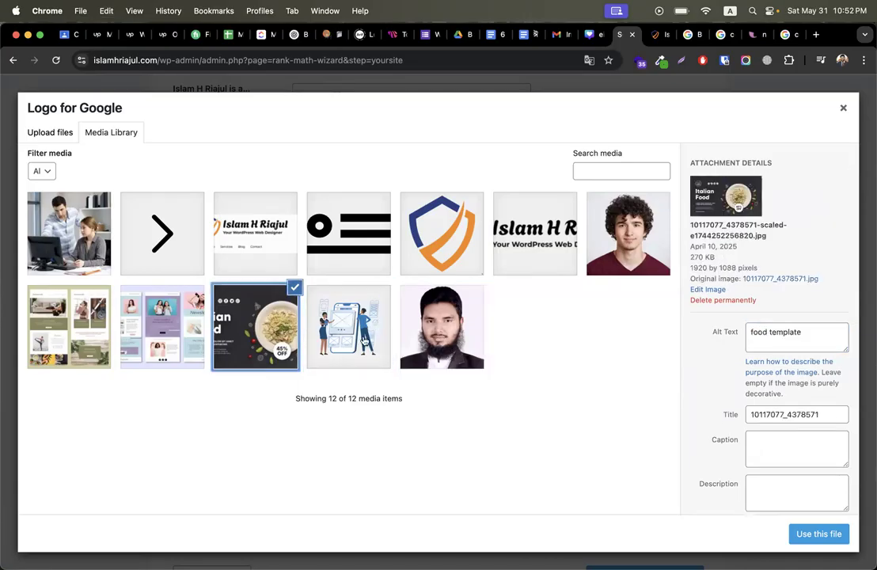
left_click(131, 297)
left_click(72, 317)
left_click(134, 287)
left_click(70, 295)
left_click(143, 294)
left_click(798, 328)
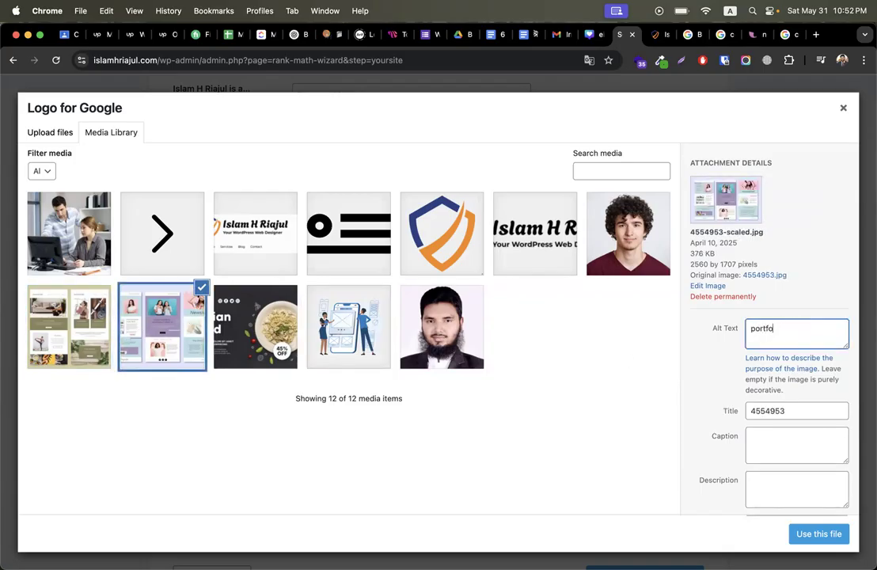
left_click(69, 342)
left_click(831, 331)
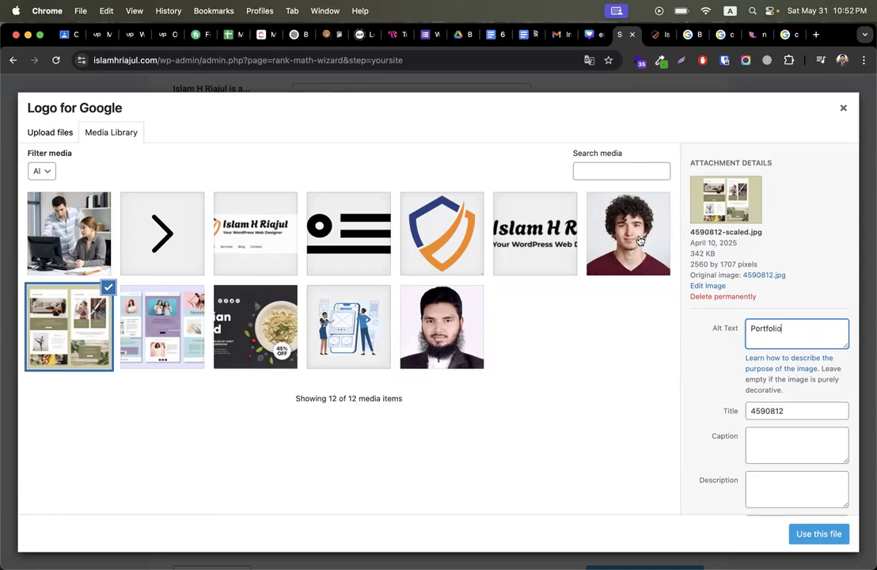
Step: Replace the 2.png name banner's alt text with the correctly capitalised owner's name
left_click(624, 257)
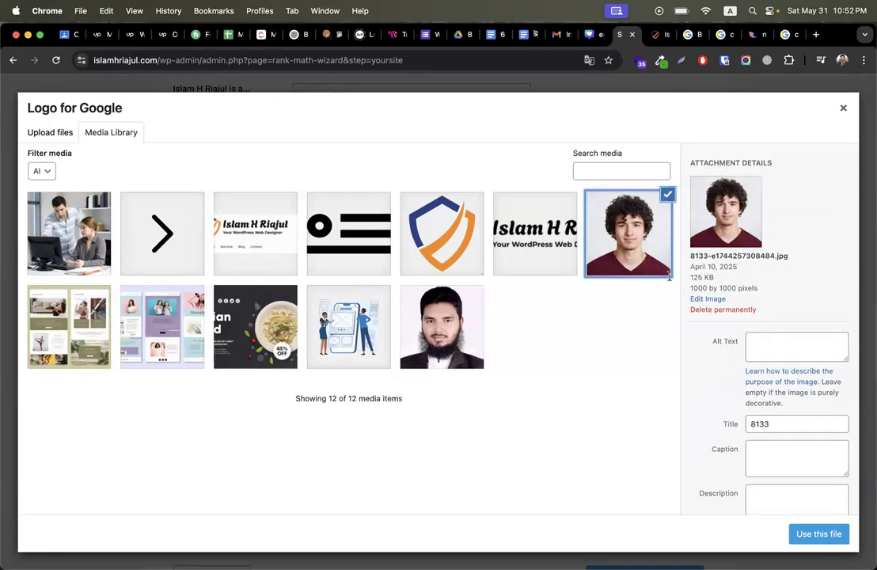
left_click(541, 248)
triple_click(779, 271)
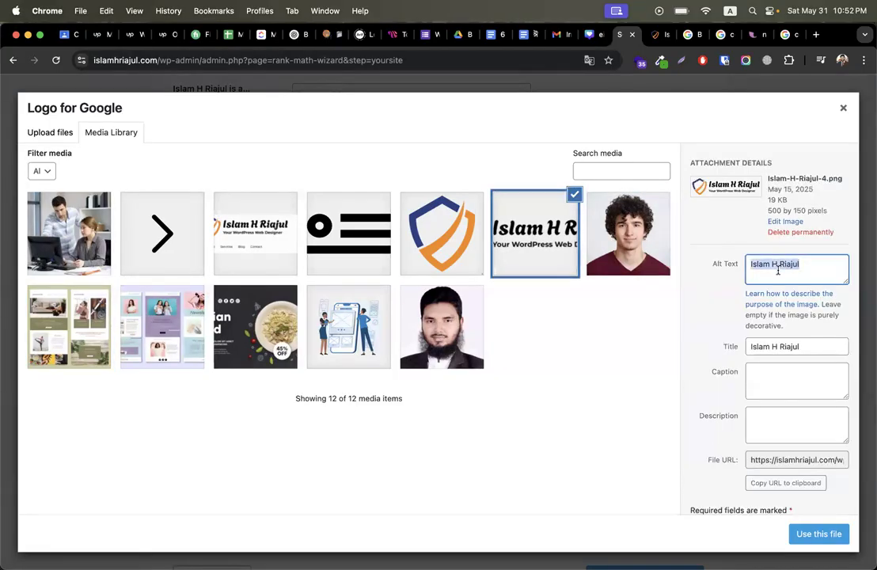
left_click(479, 238)
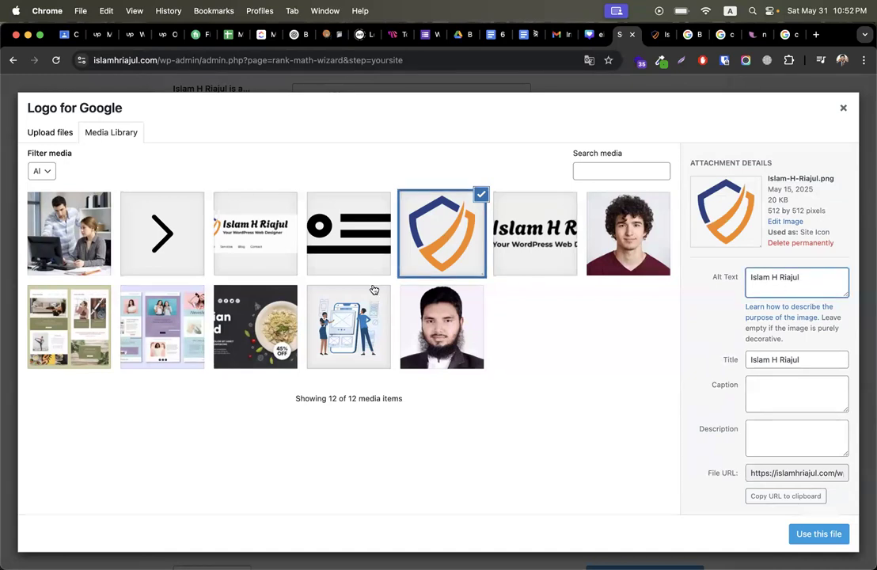
left_click(339, 230)
left_click(244, 230)
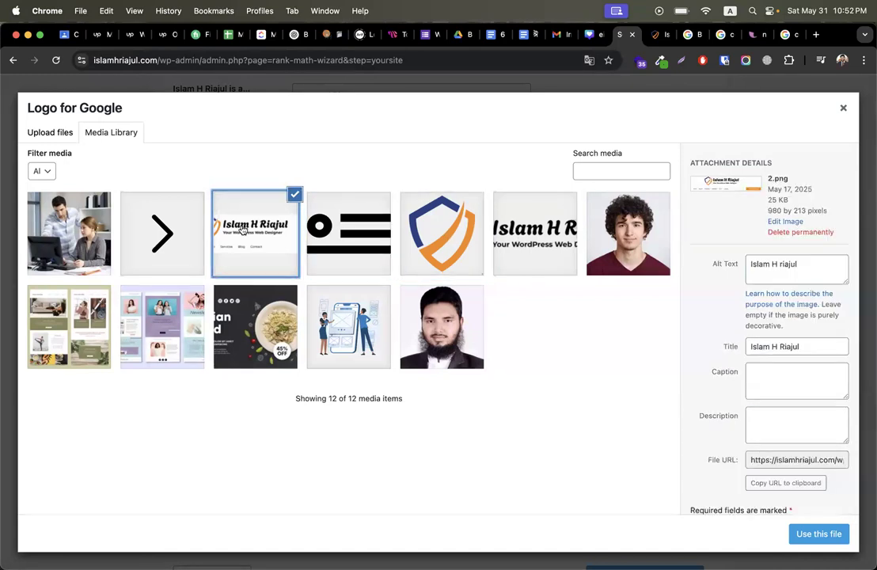
left_click(828, 273)
key("super+a")
key("super+v")
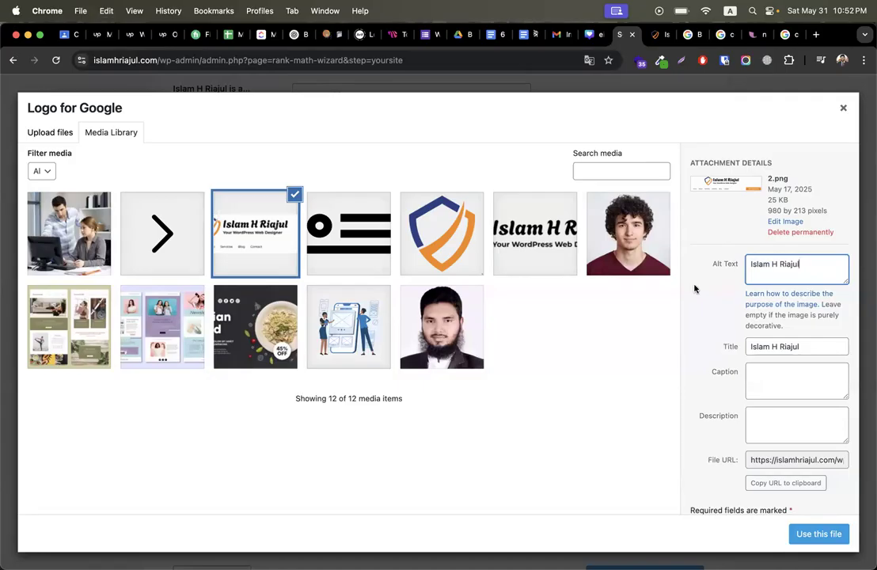
Step: Give the two-person office photo a web design alt text and apply it as the Google logo
left_click(79, 249)
left_click(765, 276)
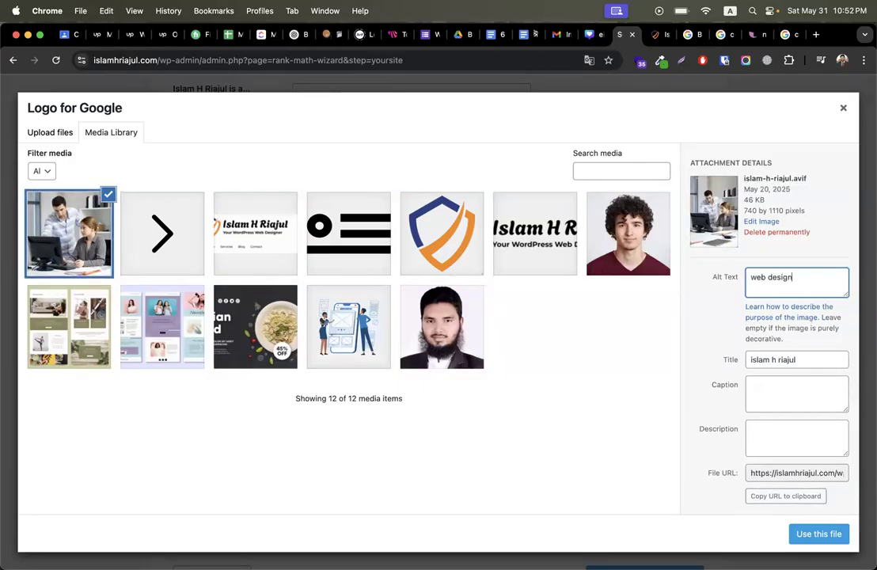
triple_click(719, 276)
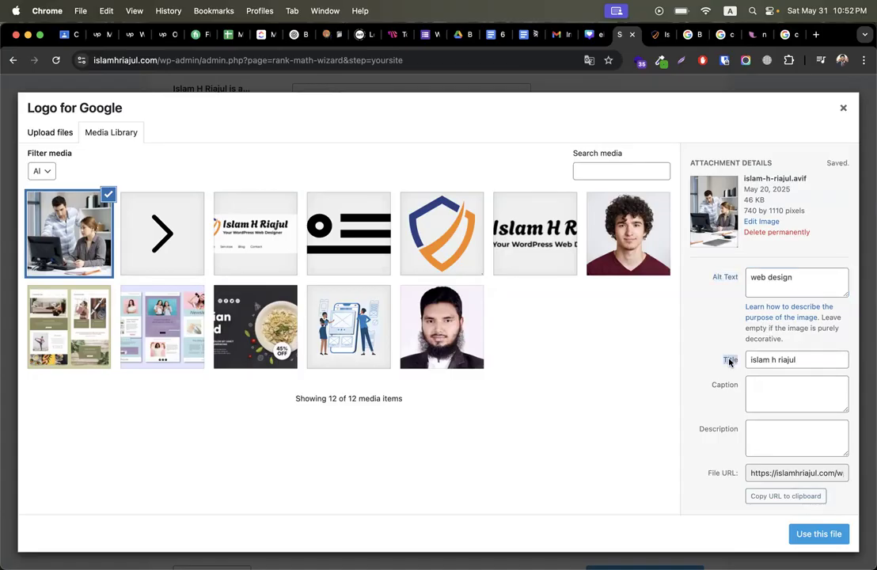
left_click(723, 282)
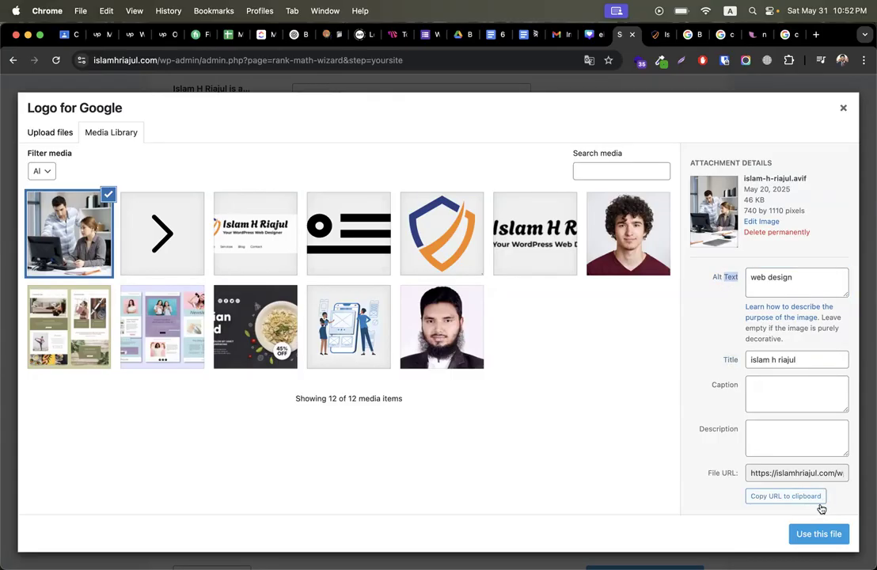
left_click(819, 534)
Step: Swap the Logo for Google to the wide name logo image instead
scroll(584, 405, "down", 5)
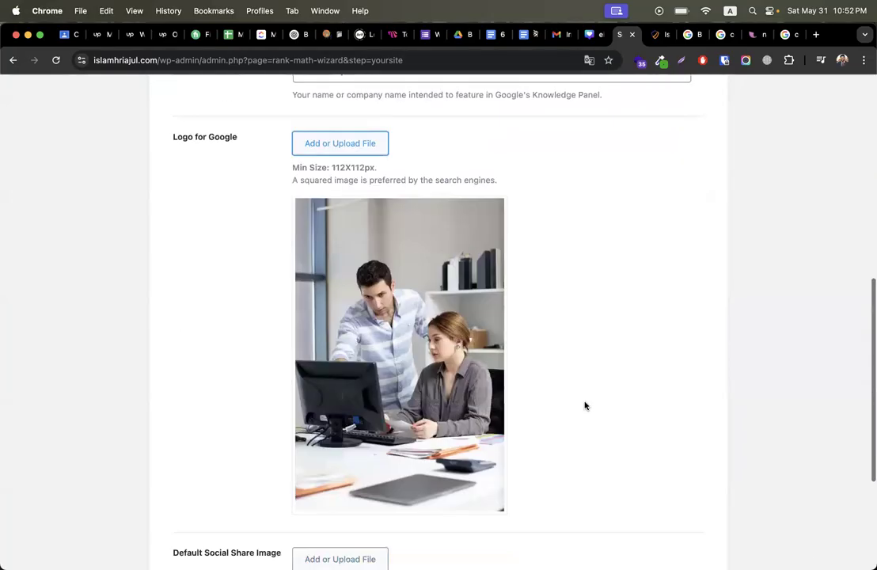
left_click(343, 140)
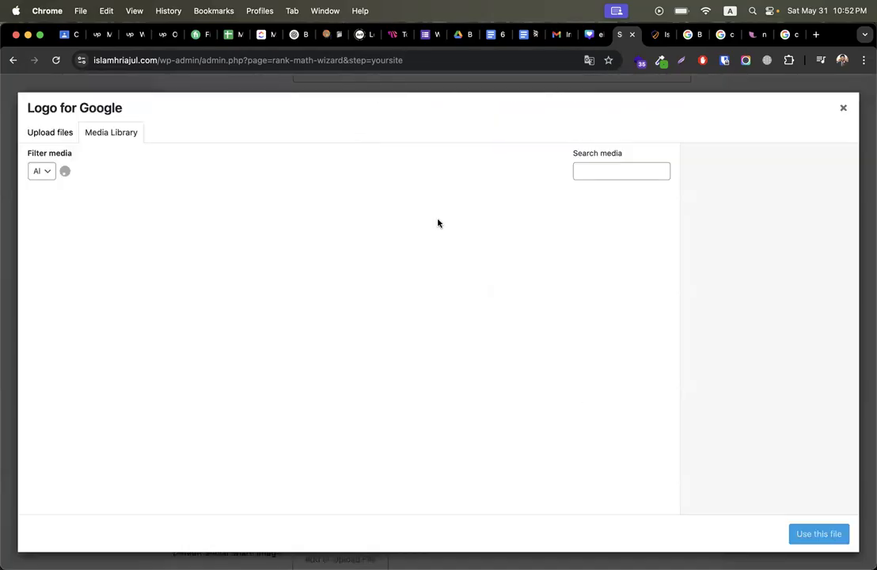
left_click(536, 231)
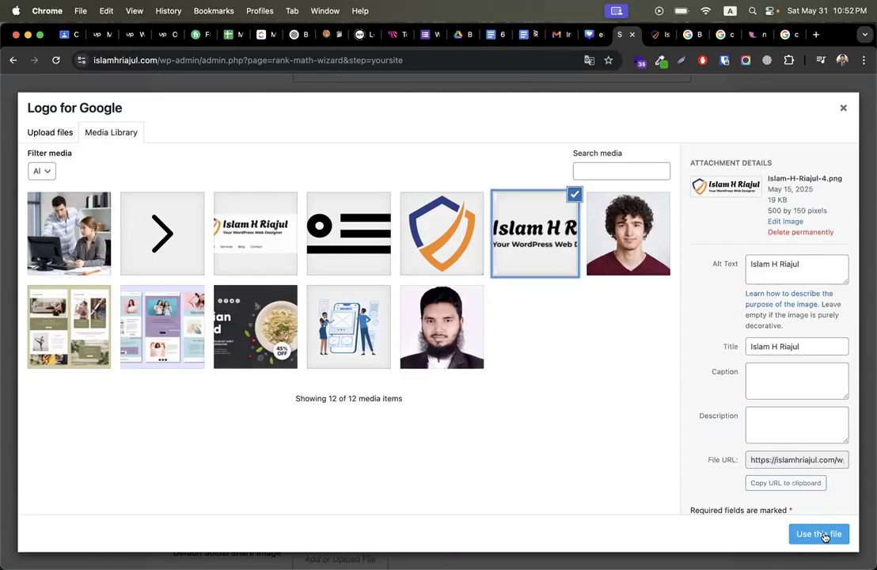
left_click(820, 535)
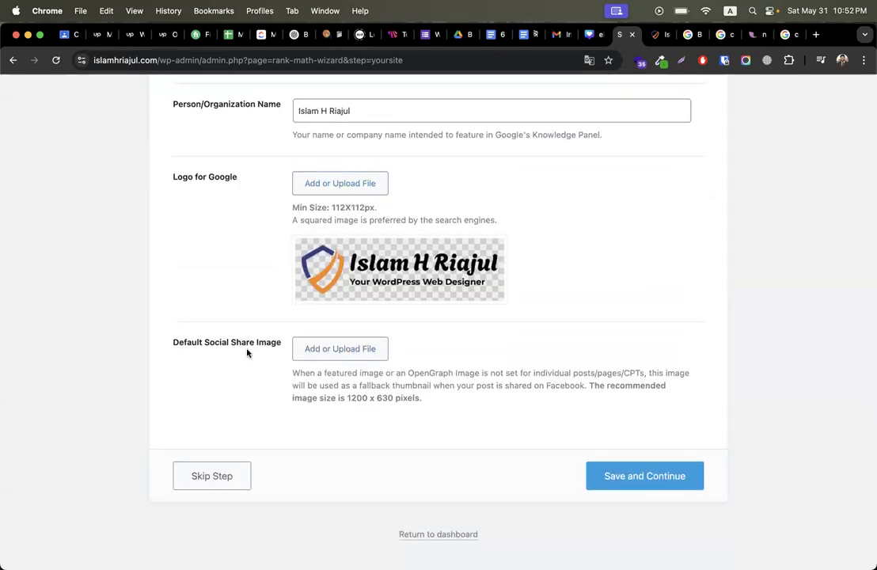
key("ctrl+Right")
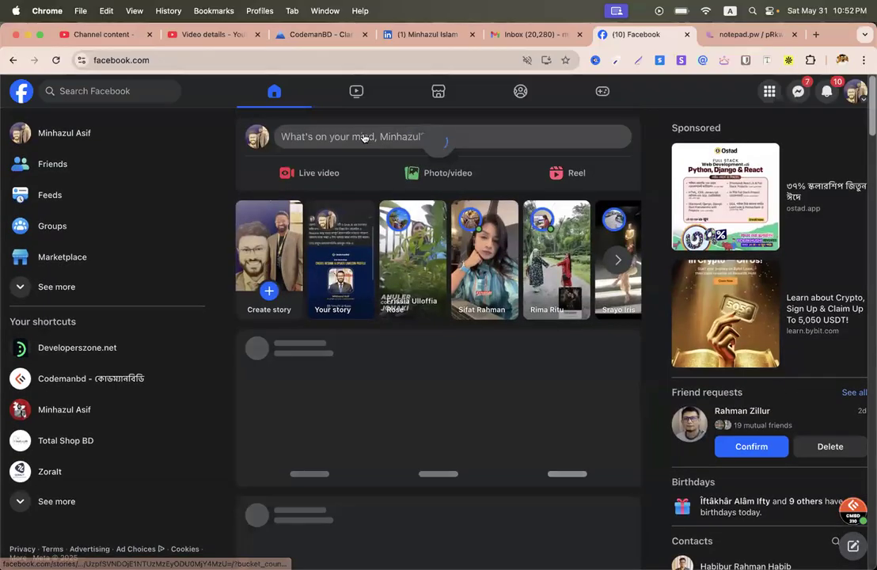
left_click(362, 136)
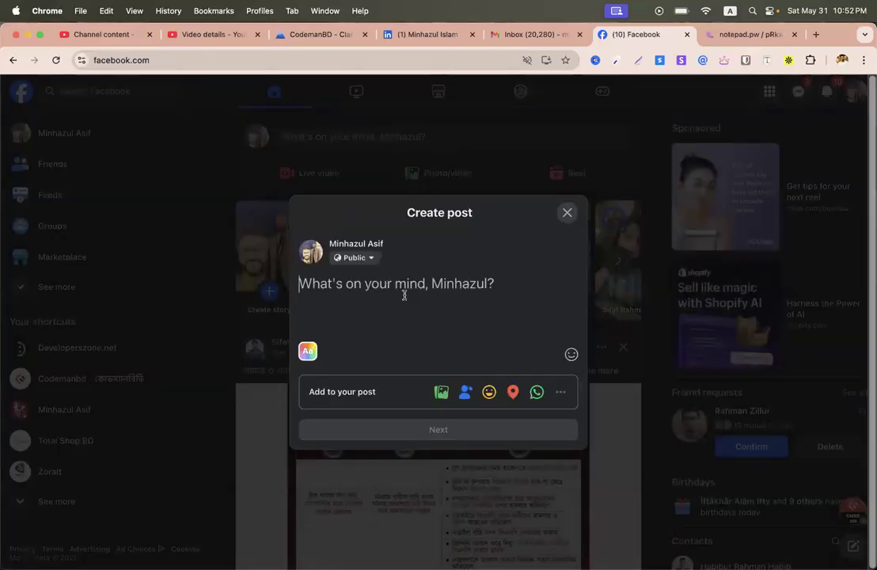
type("W")
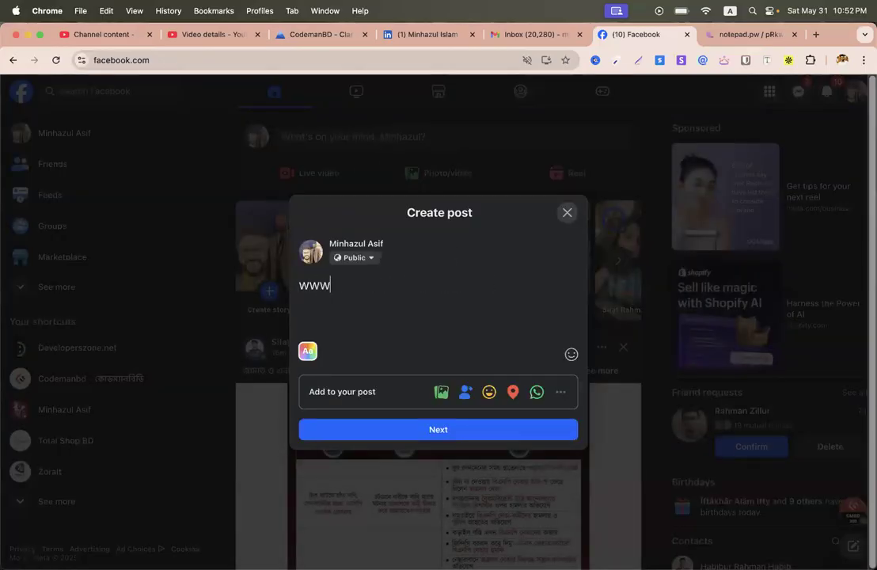
type("ww.codemanbd.com")
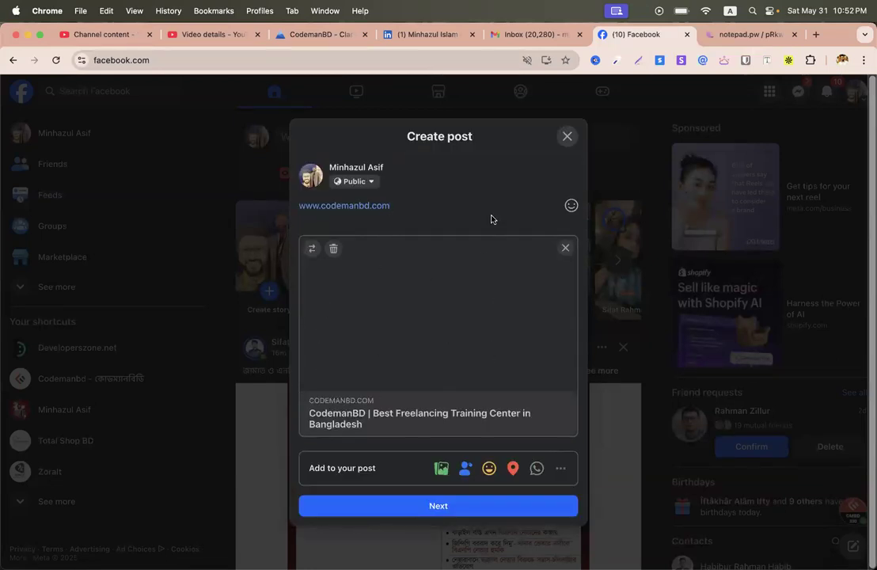
key("ctrl+Left")
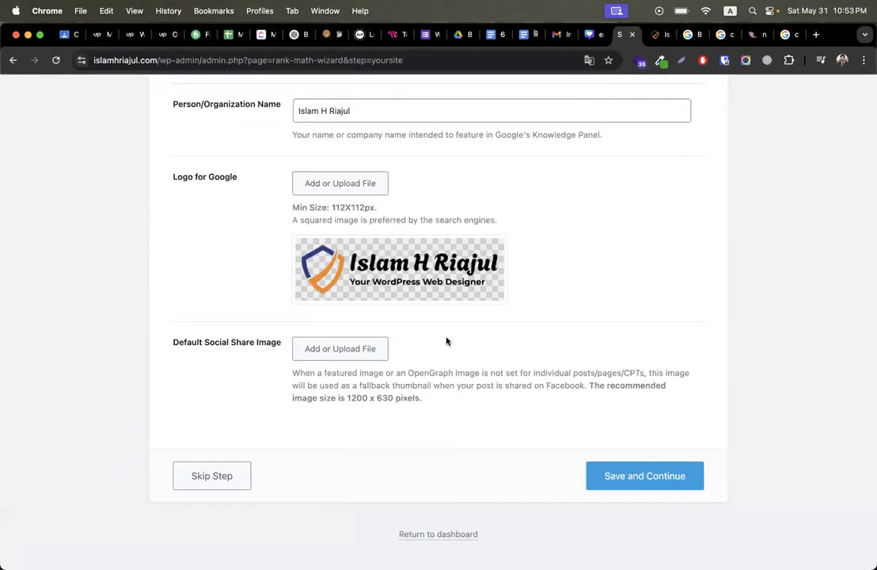
Step: Use the wide name logo image as Rank Math's Default Social Share Image
left_click(329, 348)
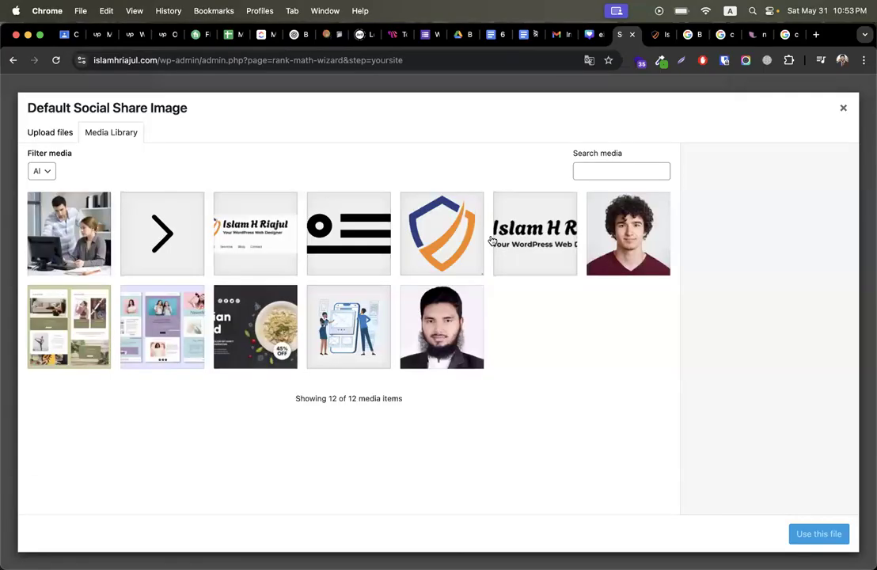
left_click(457, 307)
left_click(510, 254)
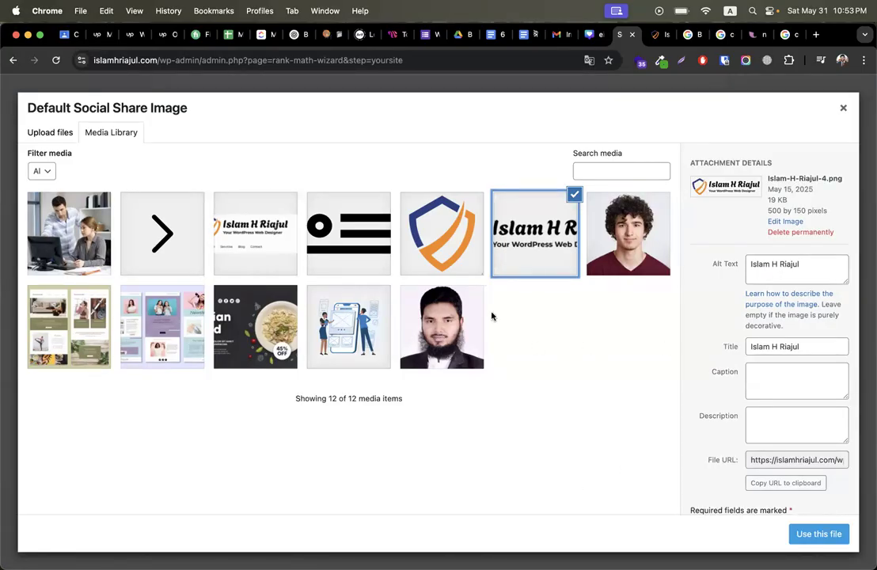
left_click(817, 535)
scroll(601, 451, "down", 2)
Step: Save and continue through the Analytics, Sitemap and SEO Tweaks steps, then go to the Rank Math dashboard
left_click(644, 475)
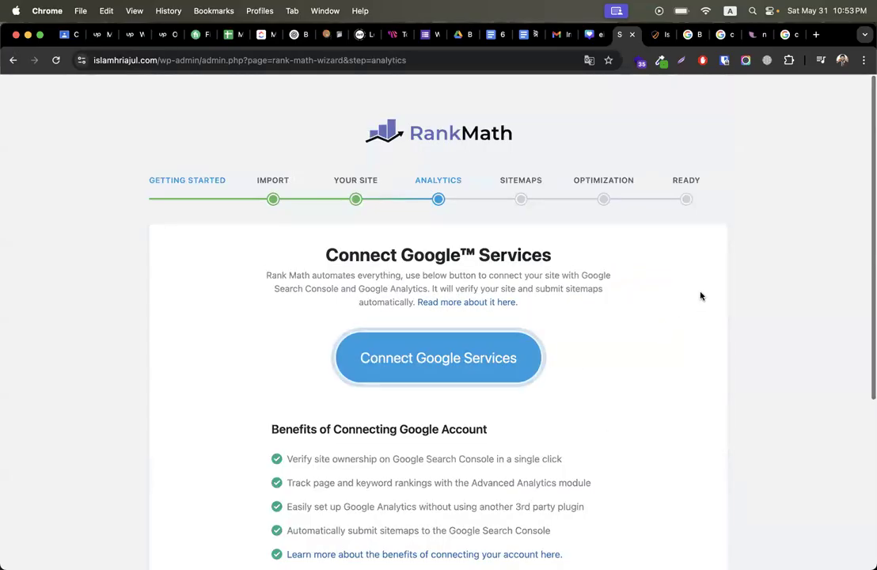
scroll(540, 241, "down", 3)
scroll(594, 332, "down", 2)
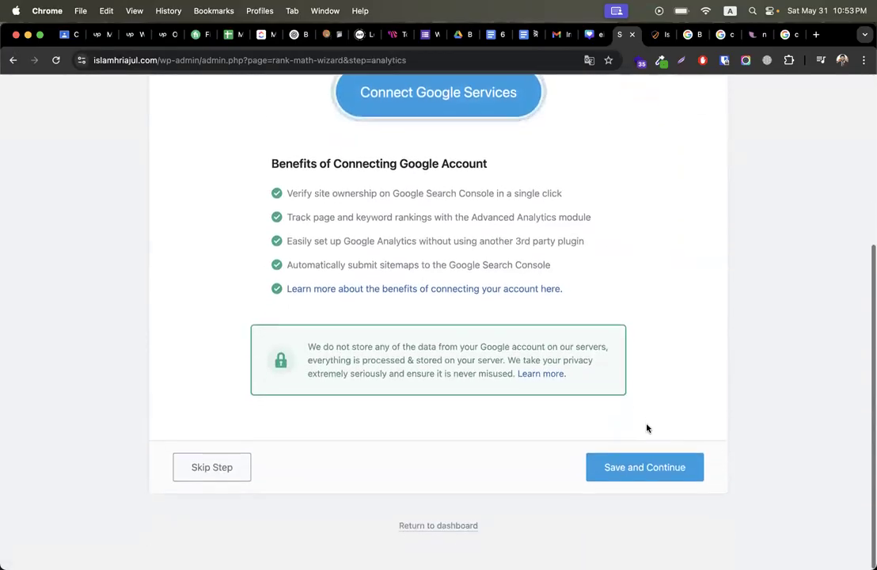
left_click(633, 476)
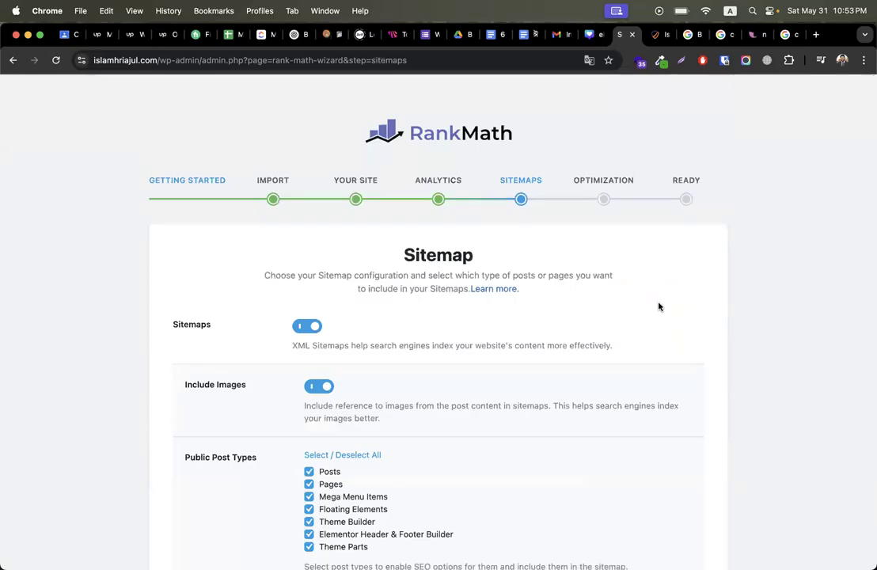
scroll(660, 305, "down", 3)
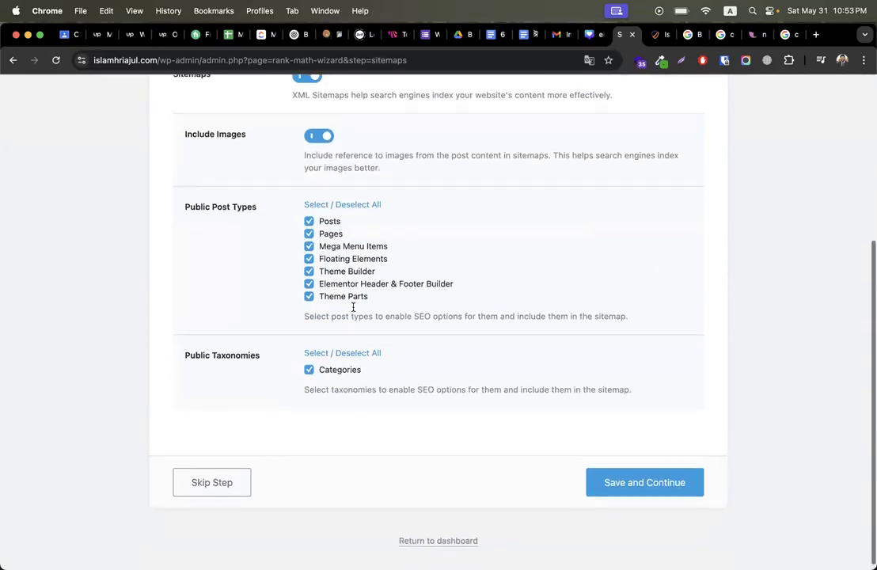
scroll(354, 310, "up", 3)
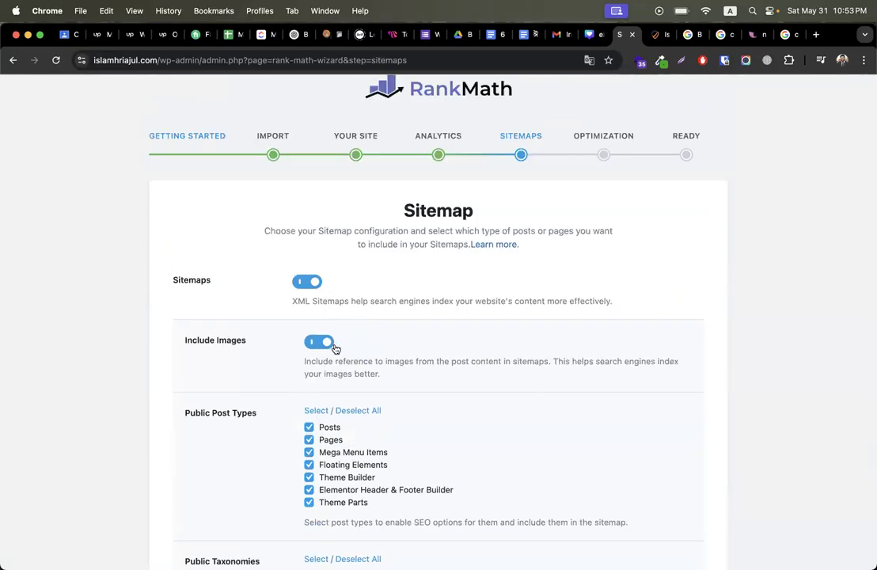
scroll(342, 359, "down", 3)
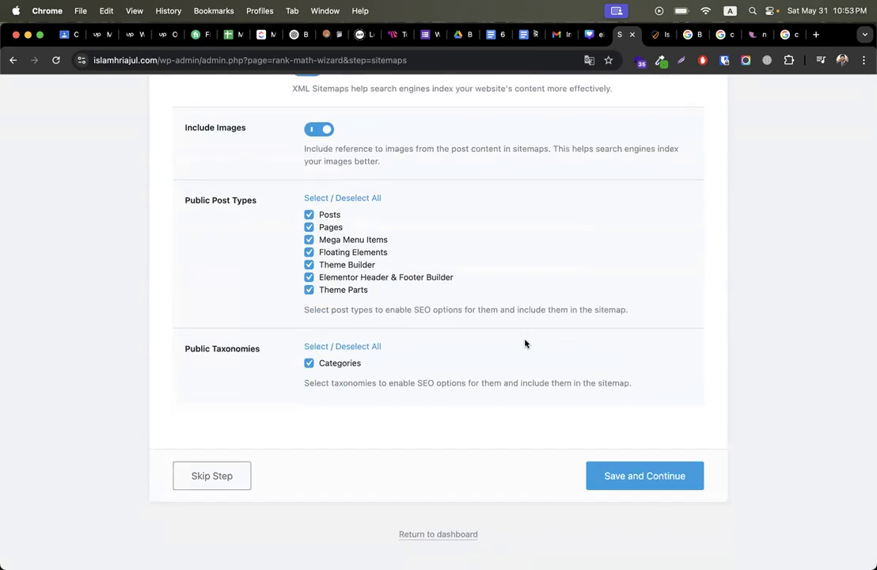
left_click(654, 474)
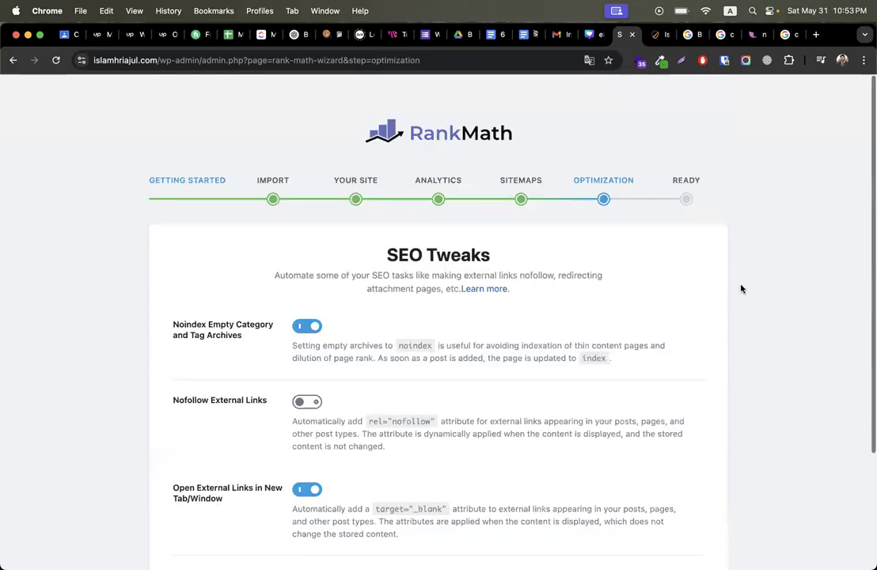
scroll(690, 404, "down", 3)
left_click(649, 478)
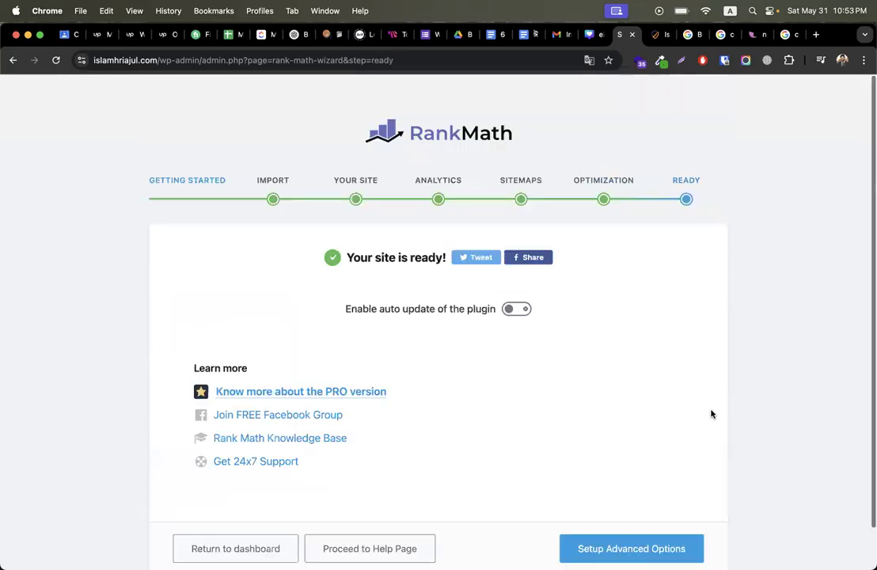
left_click(222, 516)
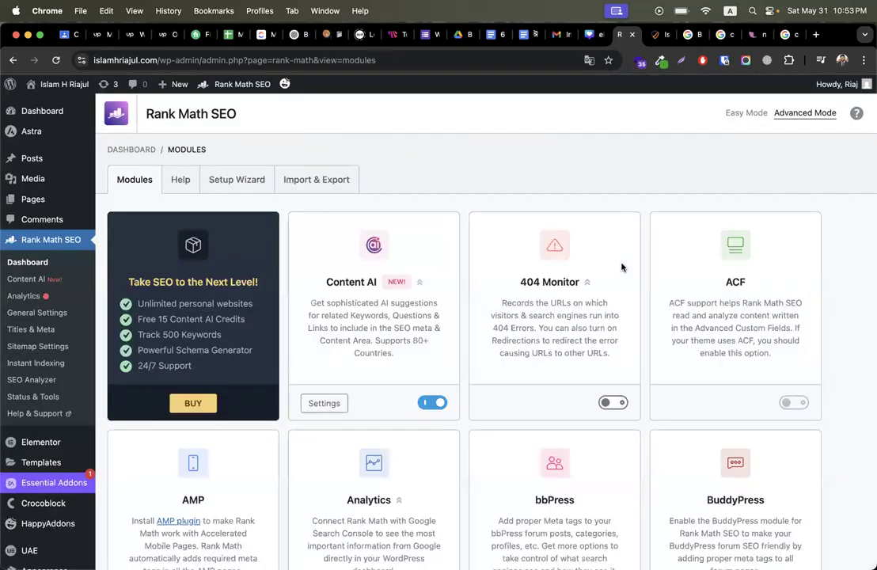
Step: Open the Home page editor from All Pages, then leave it back to the Pages list
mouse_move(60, 199)
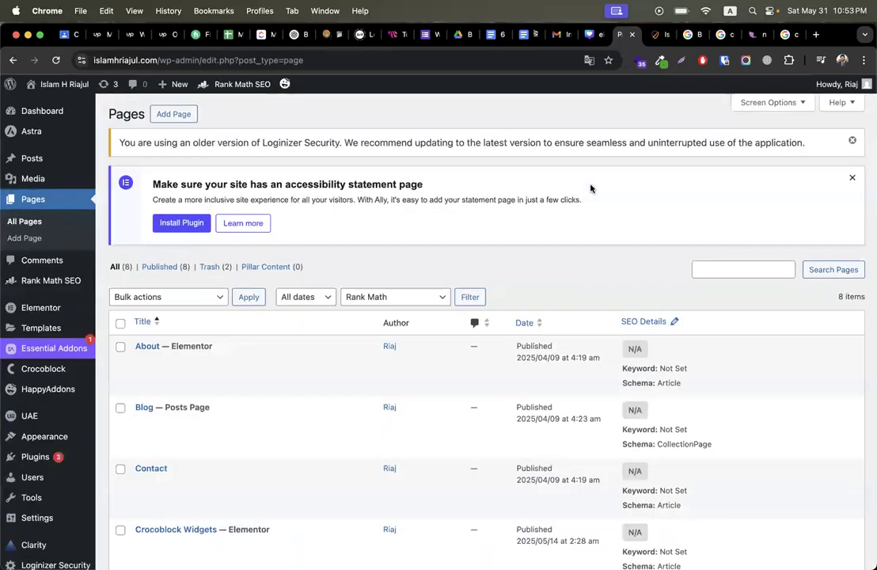
scroll(407, 397, "down", 5)
scroll(410, 397, "up", 10)
scroll(410, 398, "down", 5)
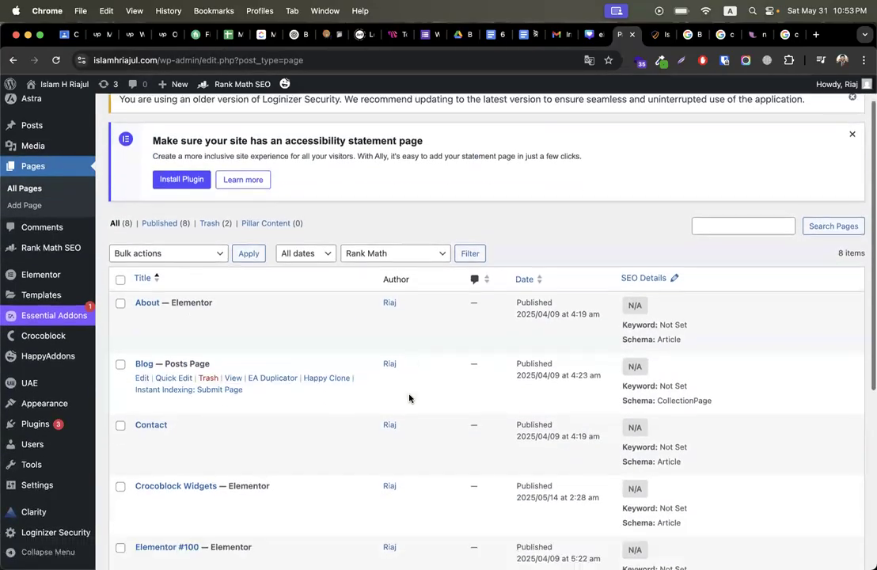
scroll(226, 428, "down", 3)
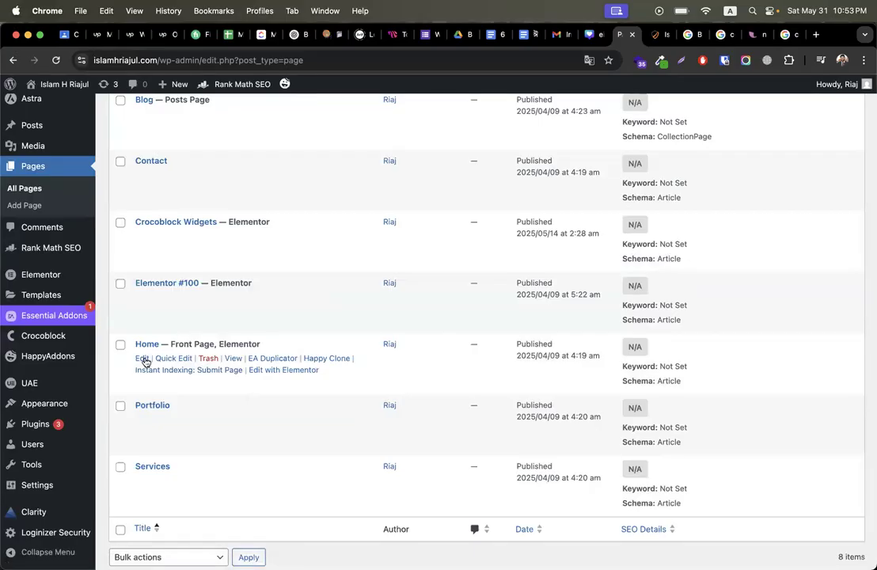
left_click(142, 358)
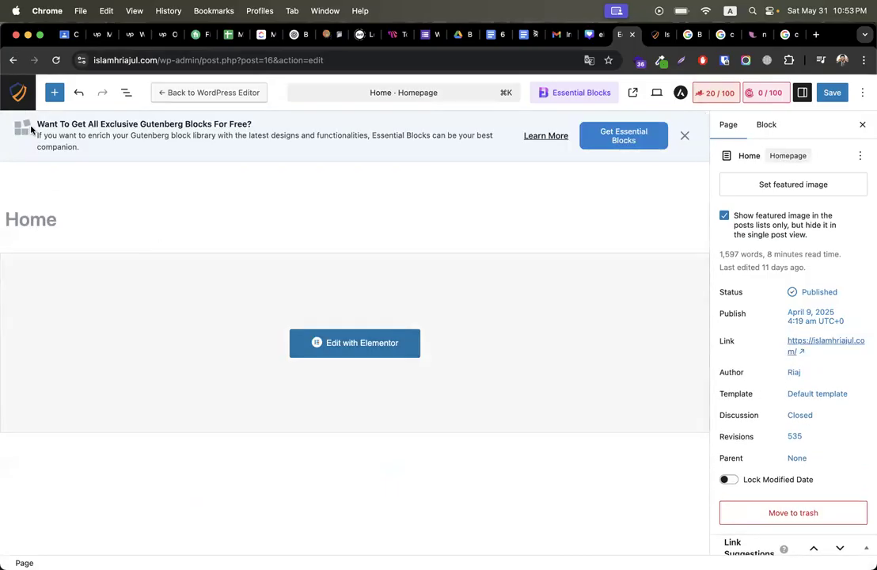
left_click(18, 93)
left_click(475, 232)
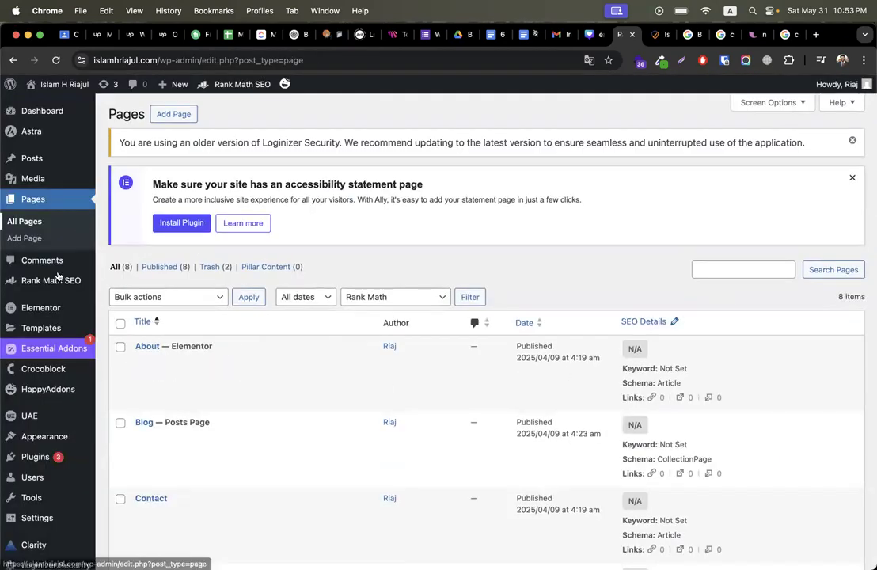
Step: Search the plugin directory for 'classic editor' and install the Classic Editor plugin
mouse_move(40, 475)
mouse_move(36, 457)
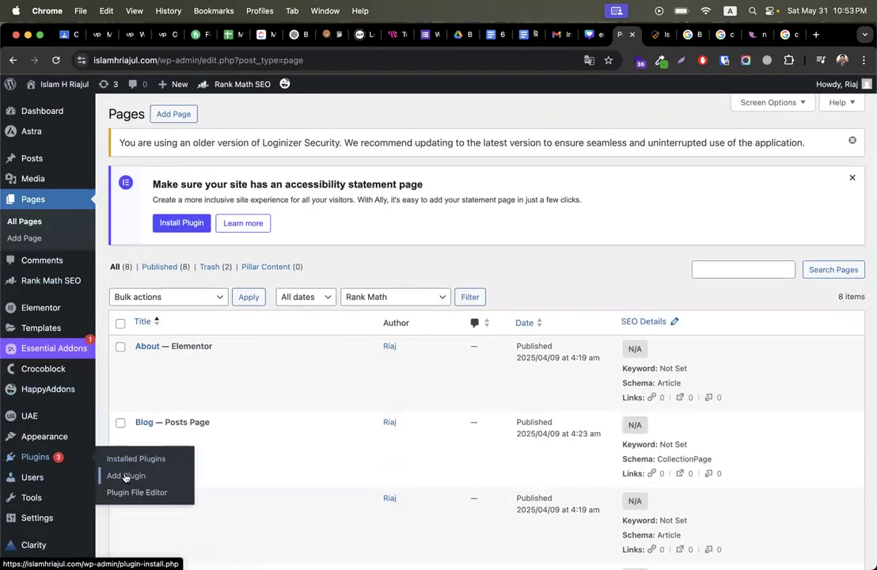
left_click(134, 471)
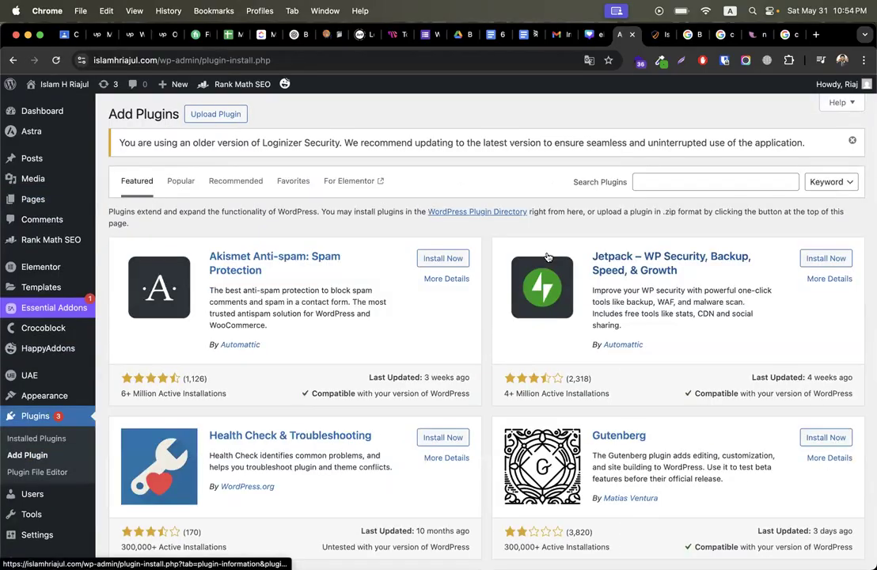
scroll(482, 310, "down", 5)
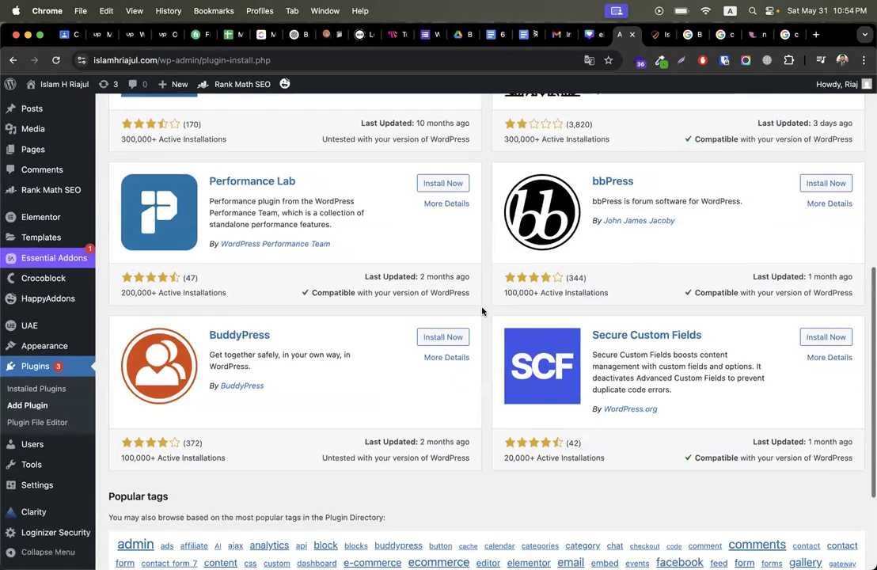
scroll(481, 309, "up", 5)
left_click(689, 181)
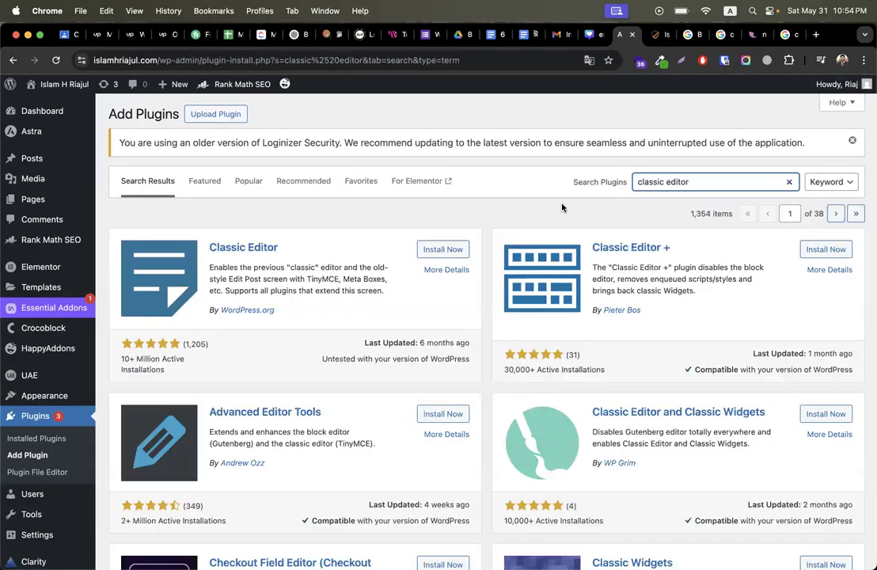
left_click(445, 250)
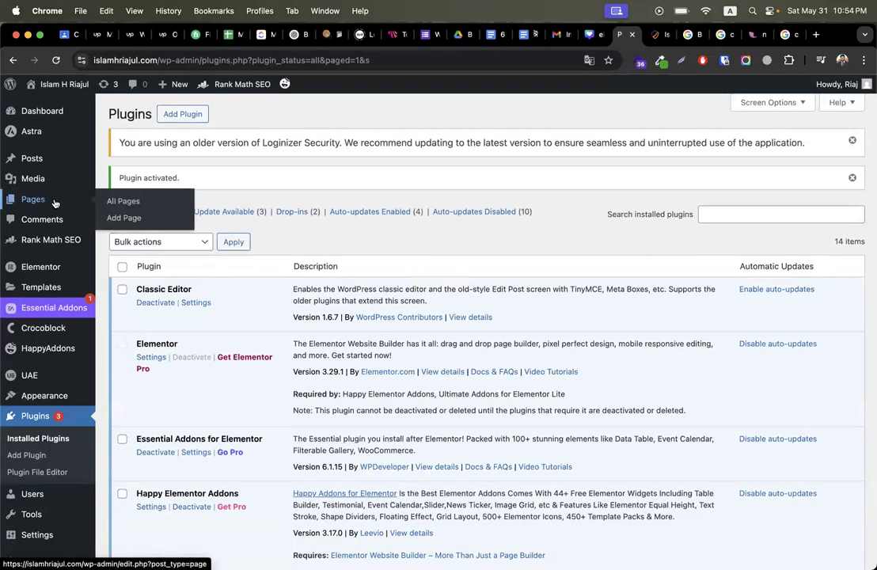
Step: From All Pages, open the Crocoblock Widgets page's View link in a new tab
left_click(55, 202)
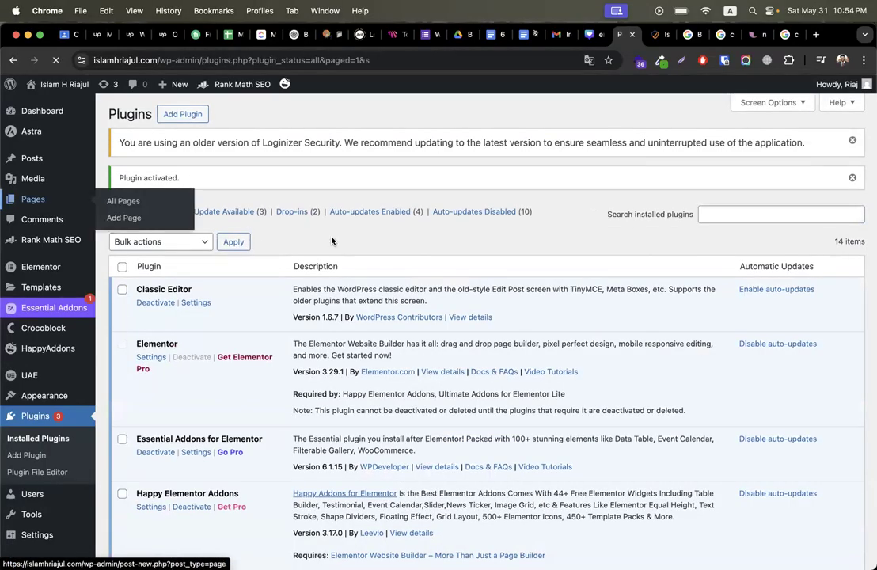
scroll(181, 396, "down", 10)
scroll(181, 375, "up", 3)
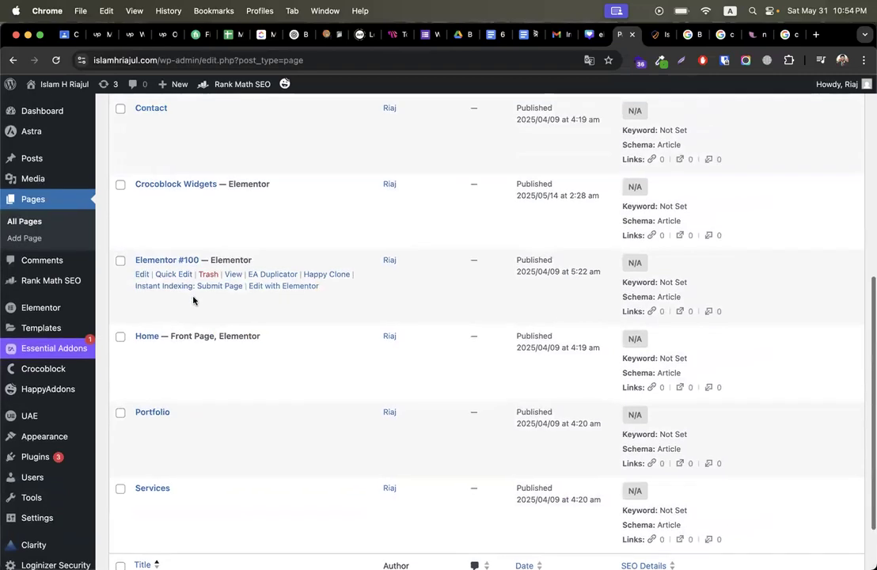
scroll(277, 276, "up", 6)
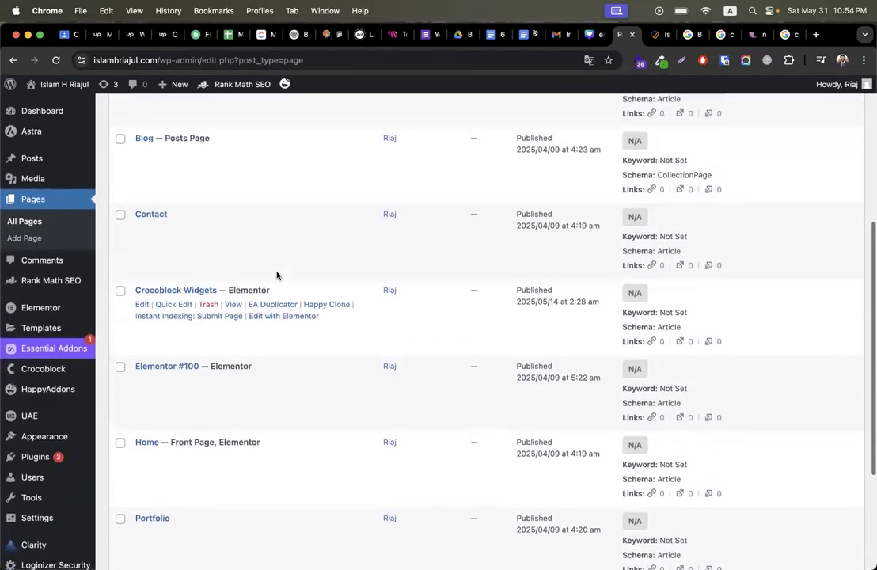
scroll(266, 364, "up", 2)
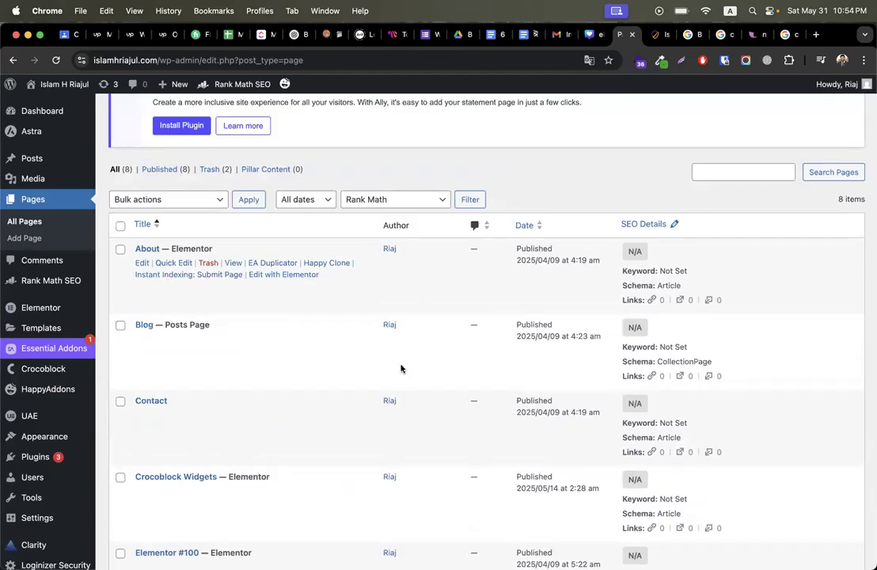
scroll(382, 380, "down", 3)
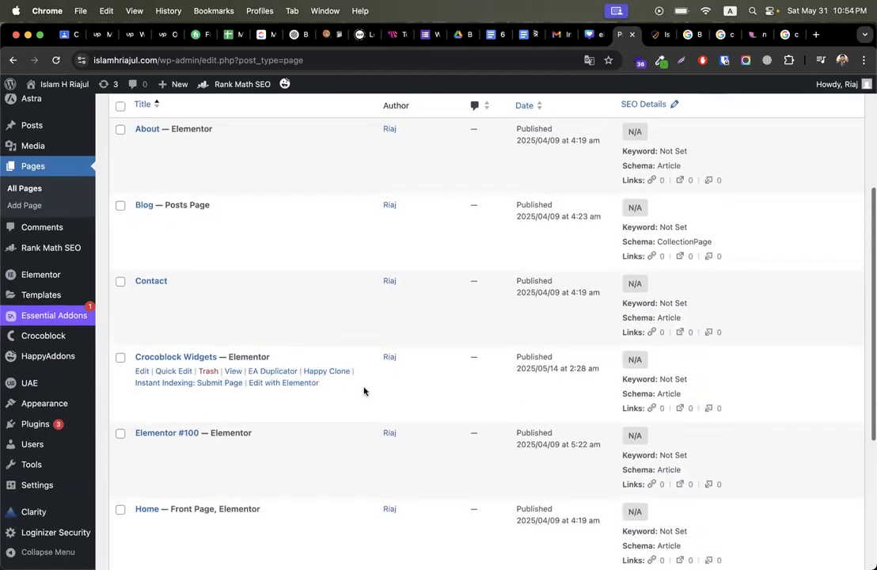
right_click(235, 372)
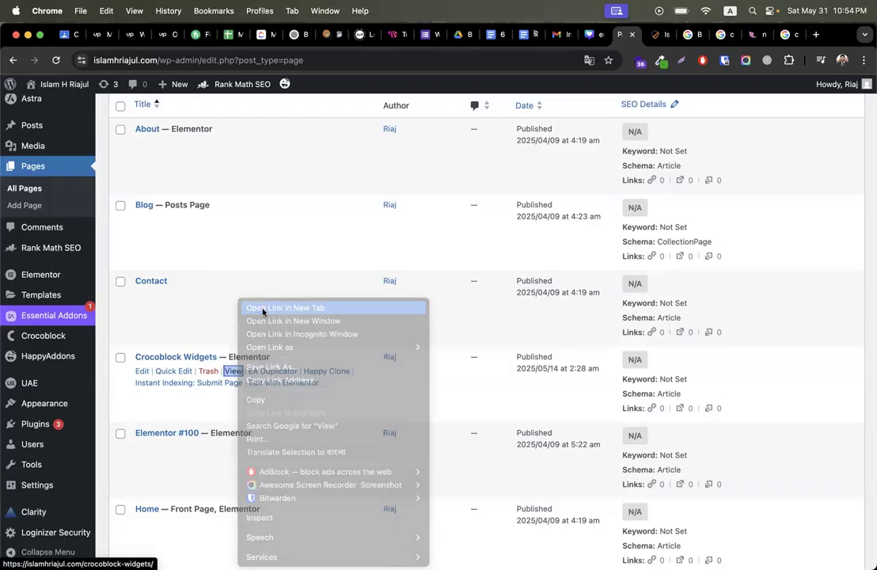
left_click(263, 309)
Step: Look over the live Crocoblock Widgets page, then close its tab
left_click(629, 34)
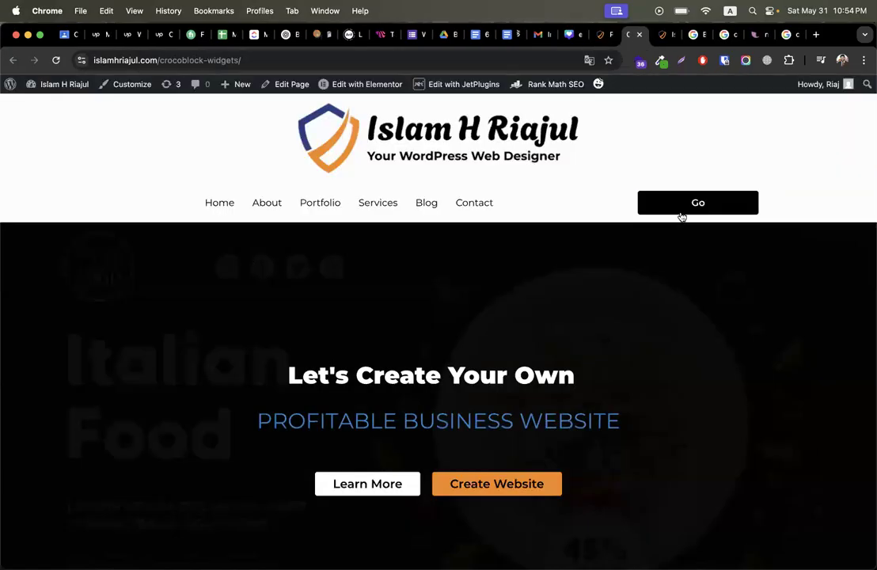
scroll(336, 405, "down", 7)
scroll(336, 405, "up", 7)
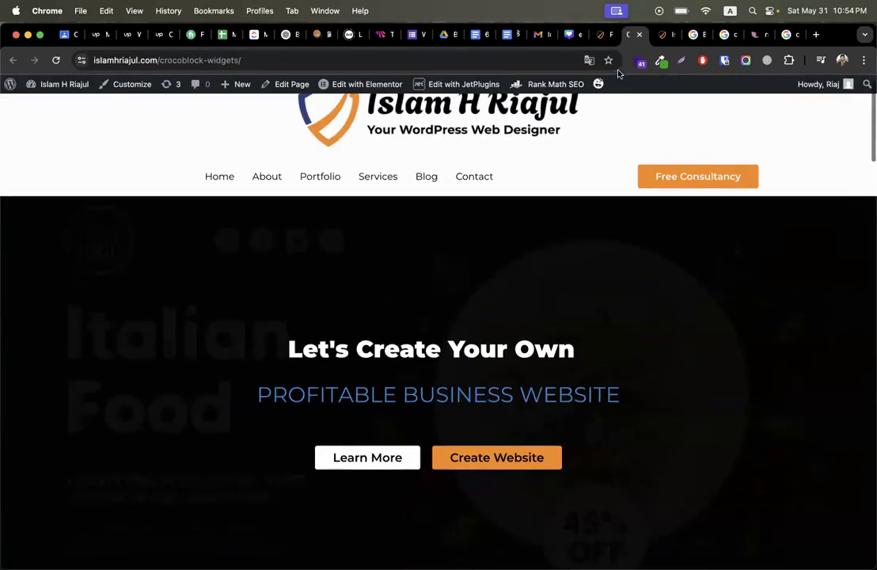
key("super+w")
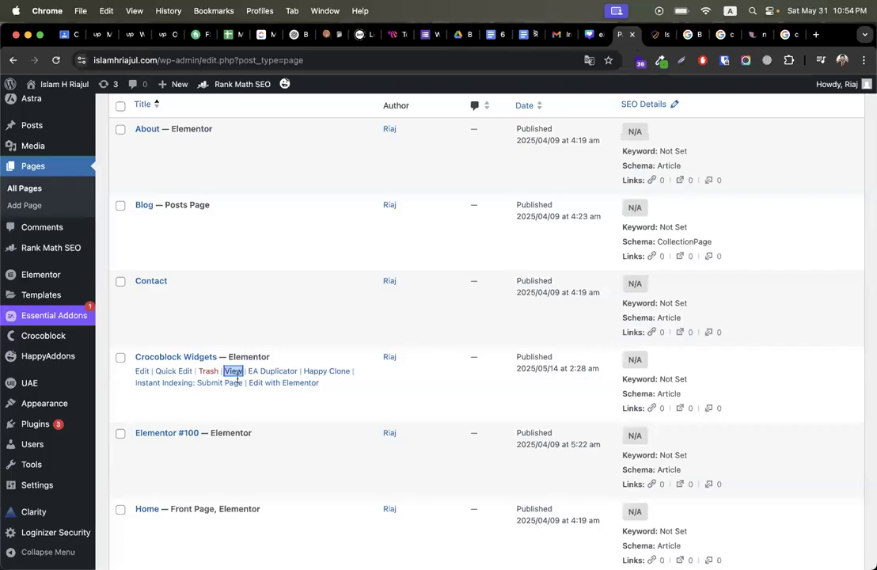
Step: Move the Crocoblock Widgets and Elementor #100 pages to the trash
left_click(208, 371)
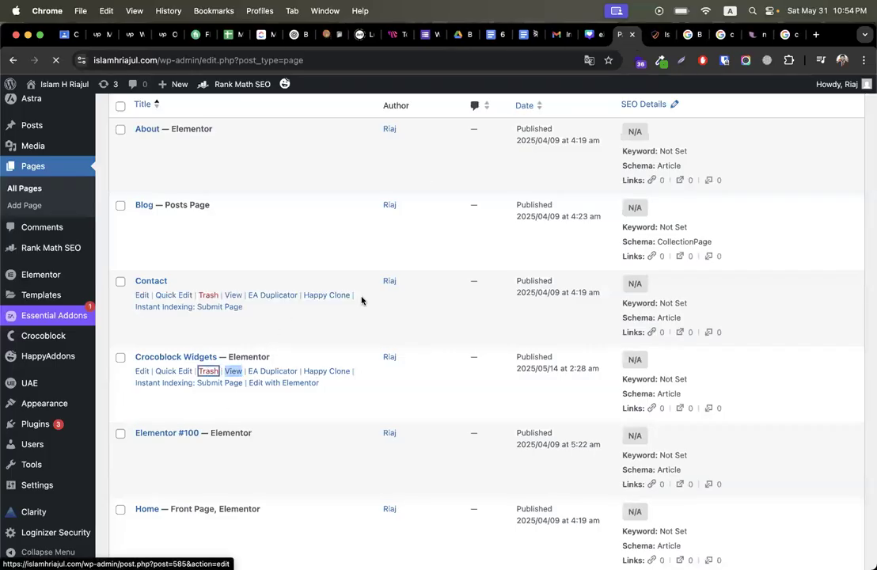
scroll(299, 384, "down", 10)
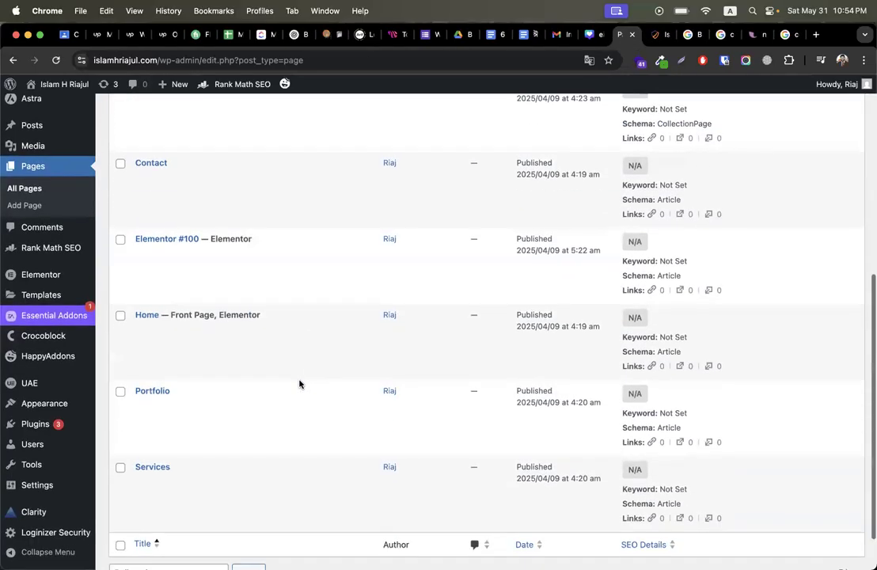
scroll(161, 437, "up", 5)
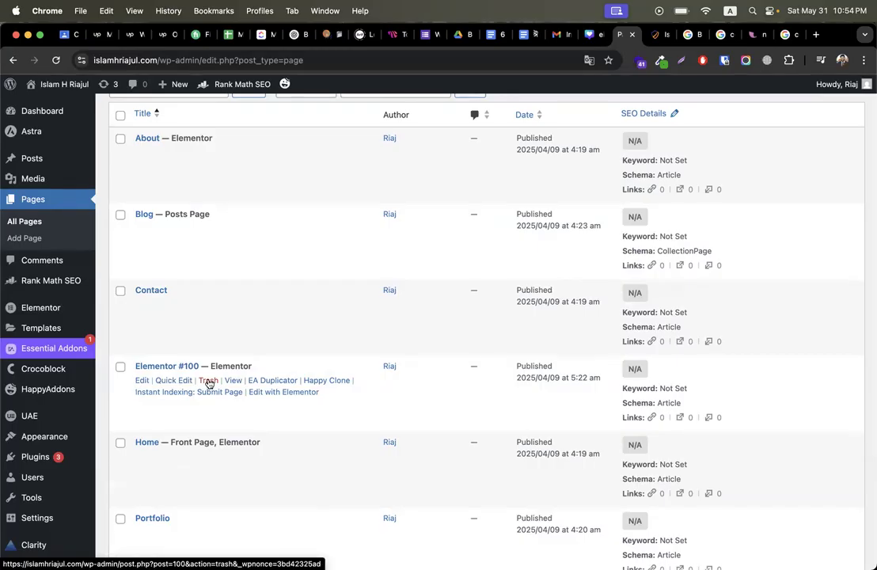
left_click(209, 383)
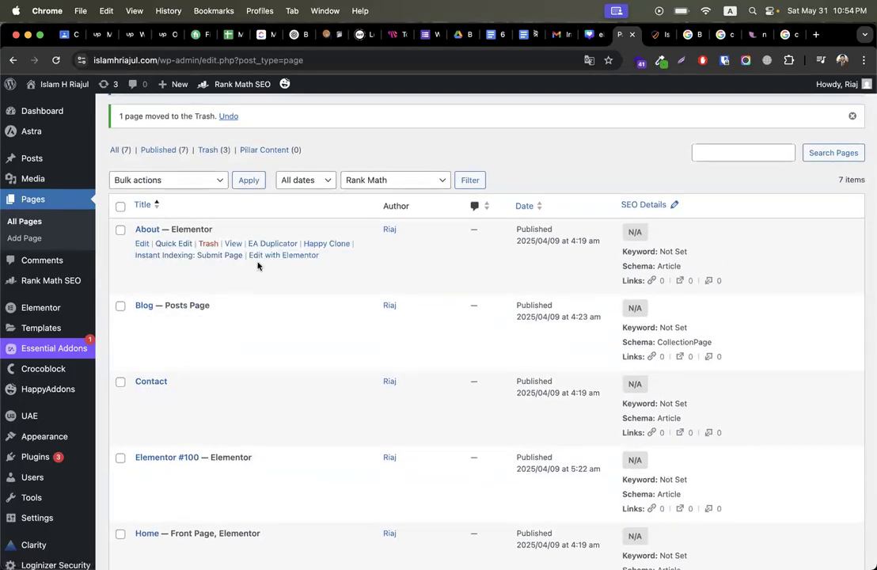
scroll(257, 266, "down", 3)
scroll(256, 265, "up", 5)
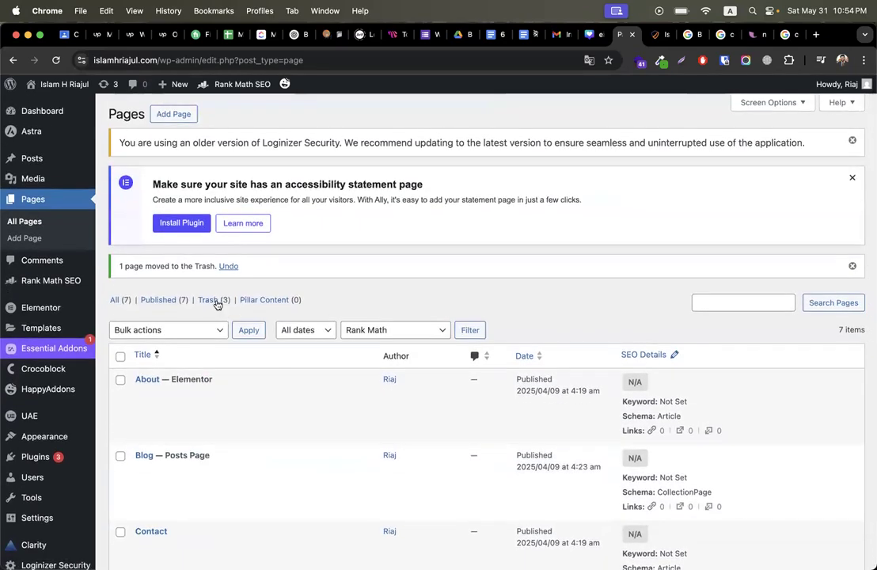
Step: Permanently delete all three pages in the Trash using the Delete permanently bulk action
left_click(211, 300)
scroll(292, 391, "down", 2)
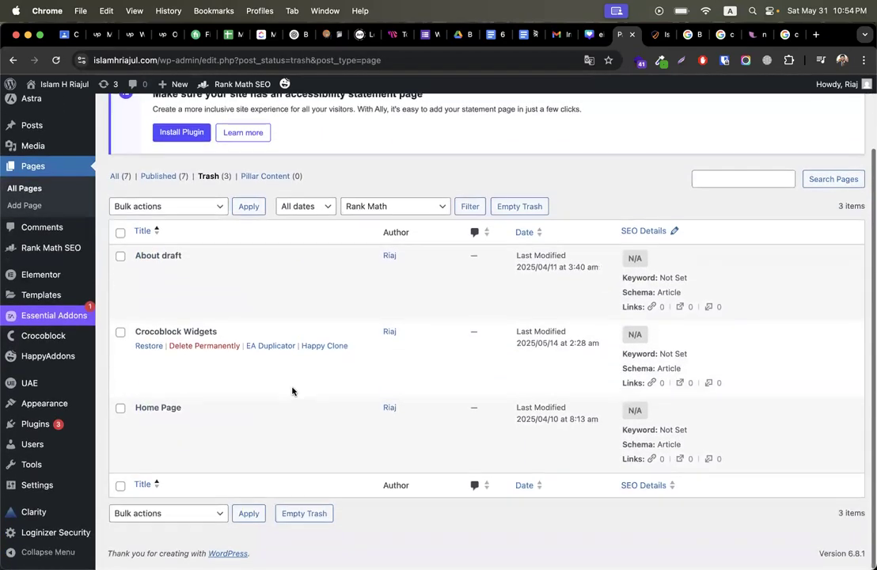
scroll(198, 333, "up", 1)
left_click(154, 212)
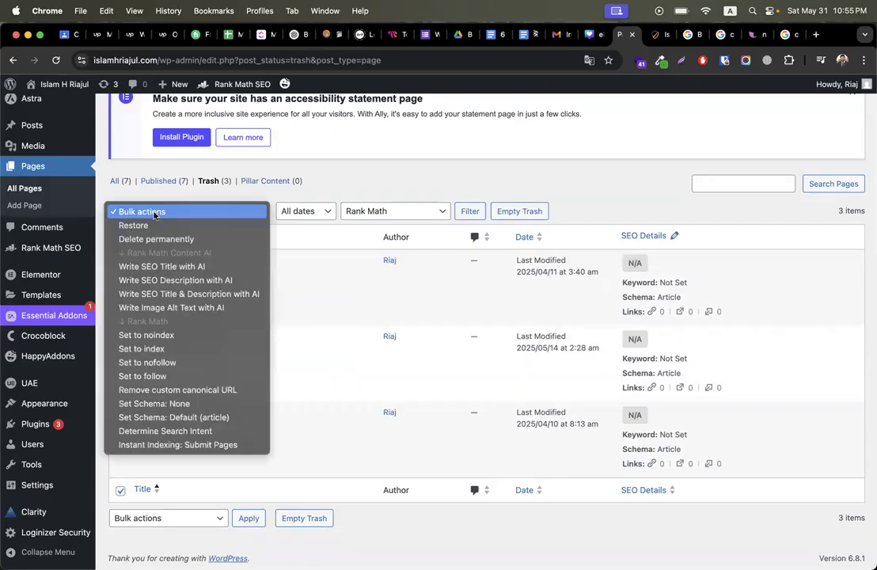
left_click(151, 239)
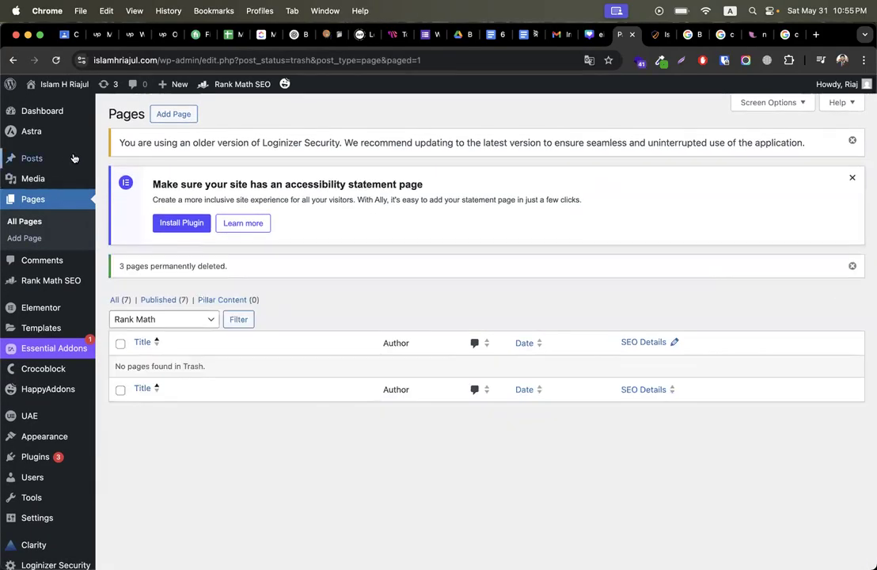
mouse_move(26, 159)
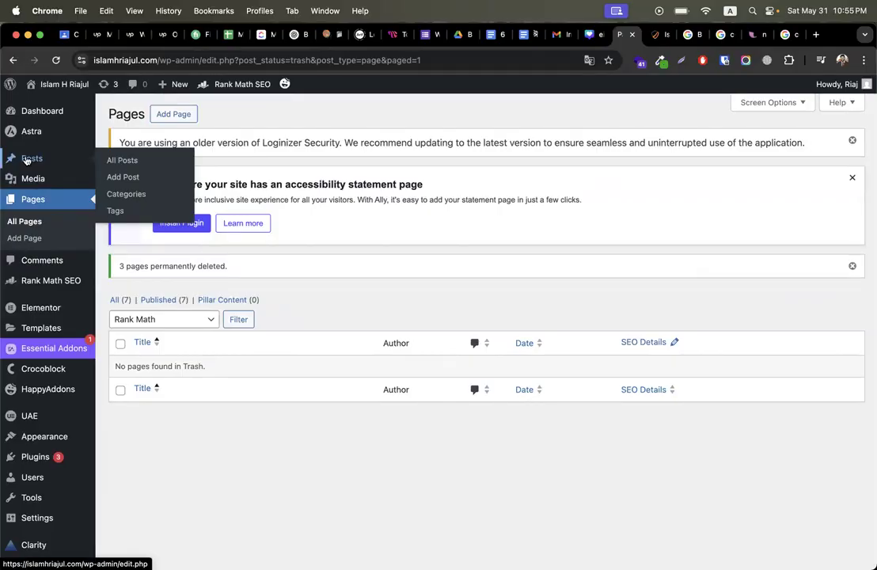
Step: Go through Posts and Pages to the Media Library and open the curly-haired man's portrait
left_click(26, 159)
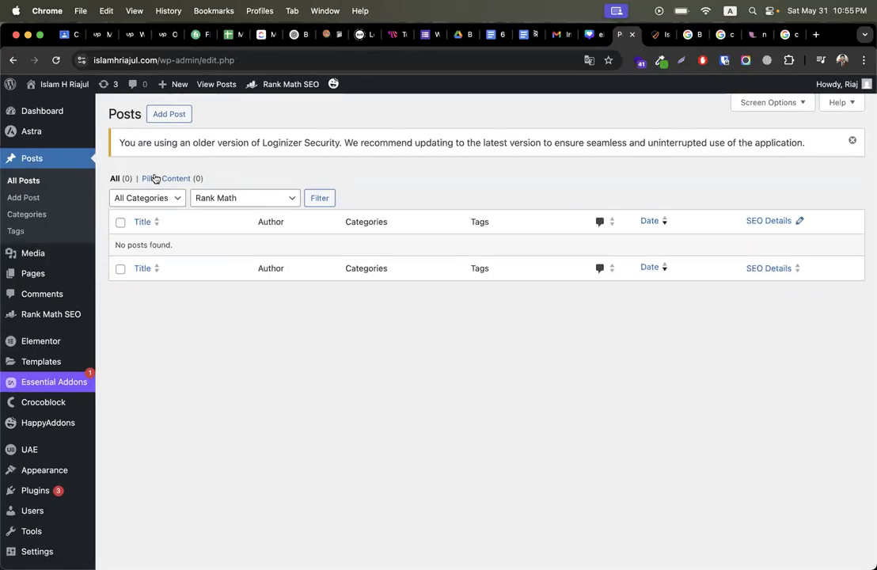
left_click(124, 292)
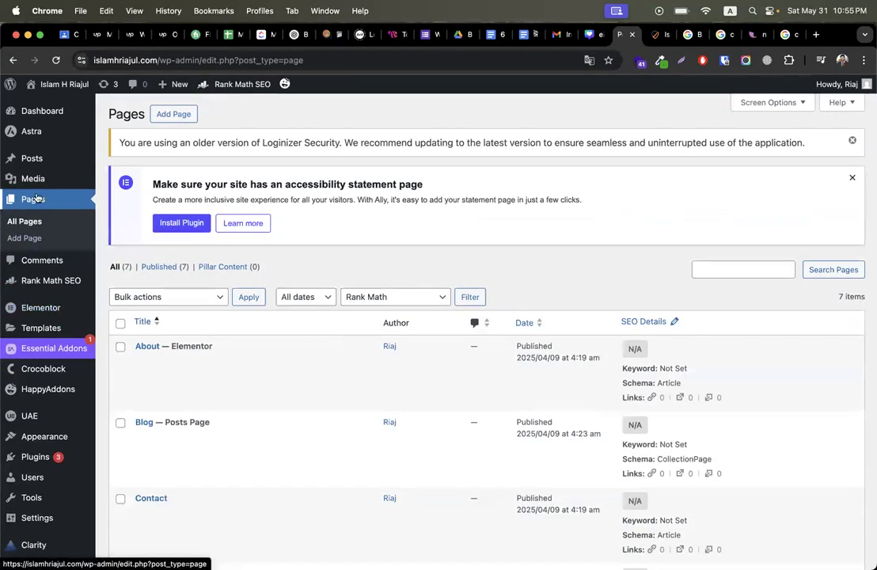
left_click(36, 186)
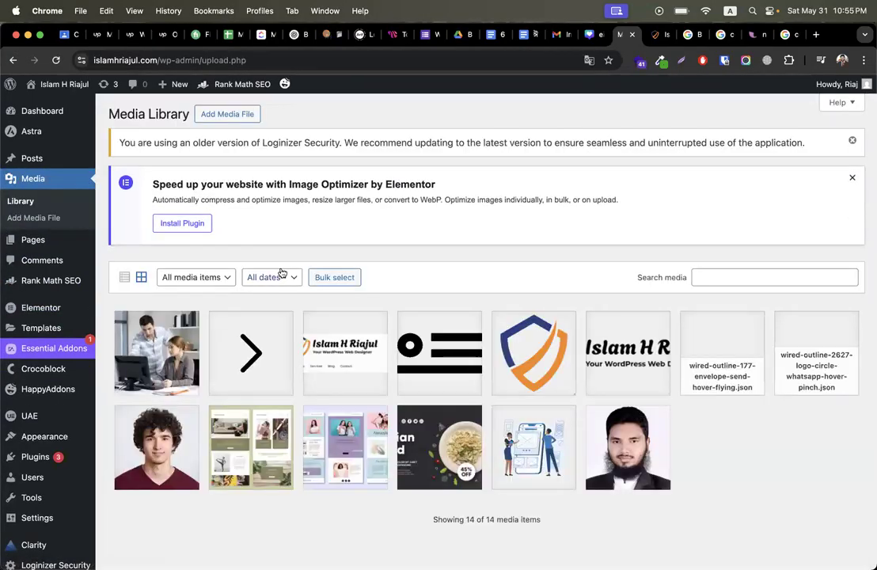
scroll(229, 413, "down", 1)
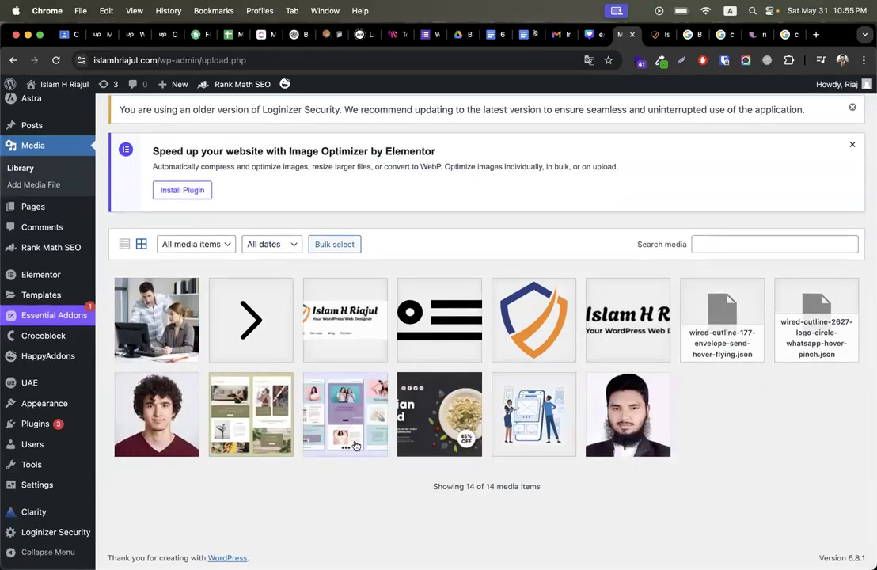
left_click(160, 405)
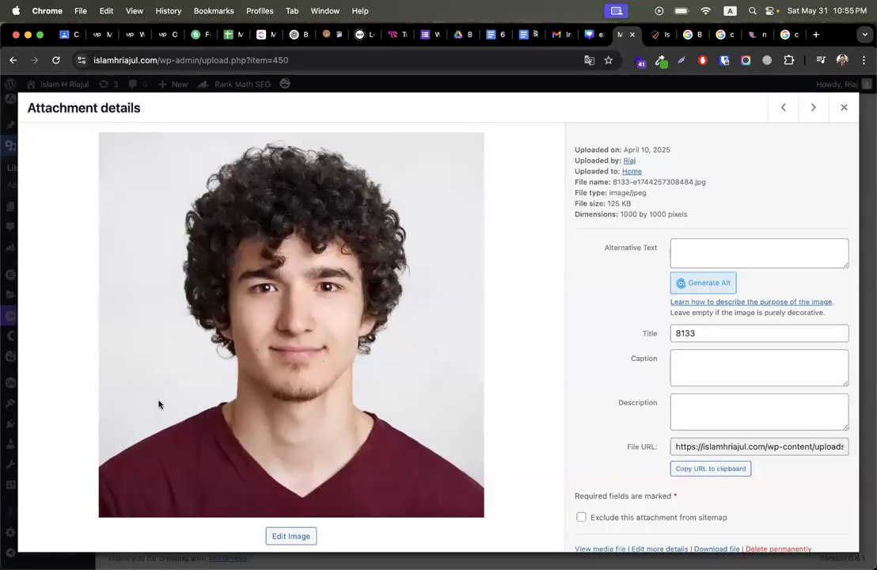
left_click(844, 107)
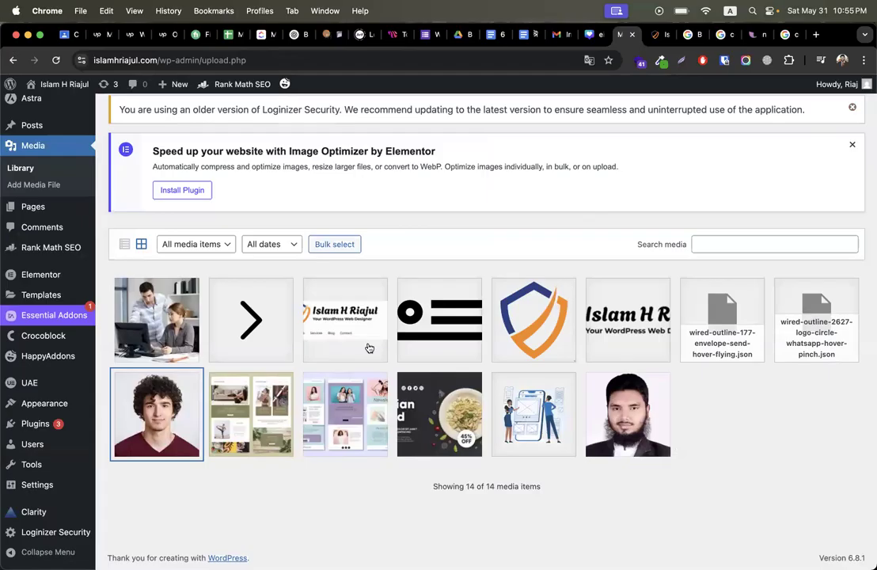
left_click(152, 424)
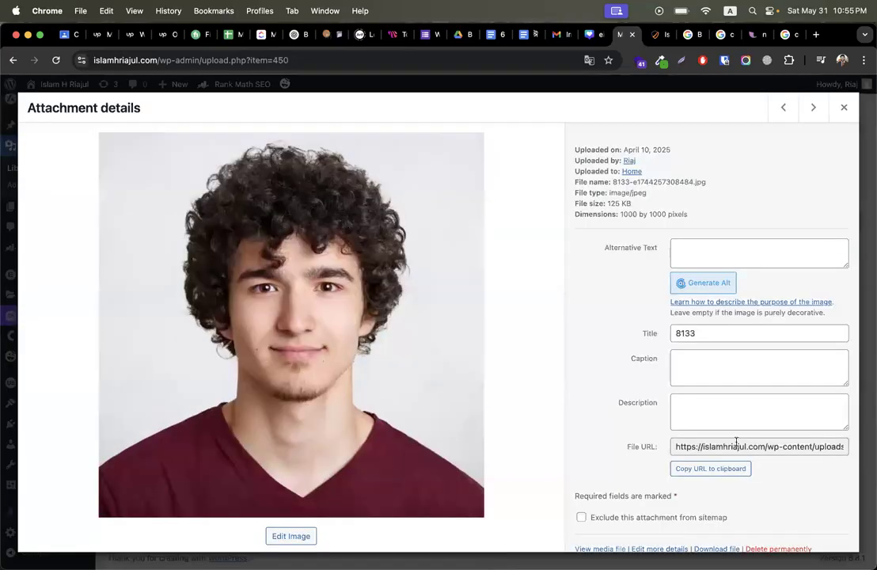
Step: Permanently delete the portrait, then briefly check the office photo's details
scroll(642, 354, "down", 1)
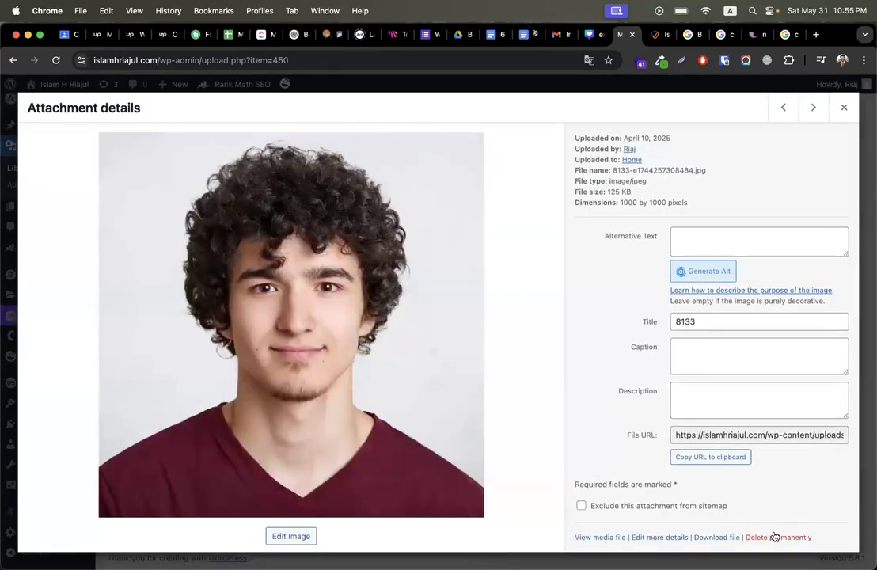
left_click(776, 537)
left_click(528, 179)
left_click(173, 306)
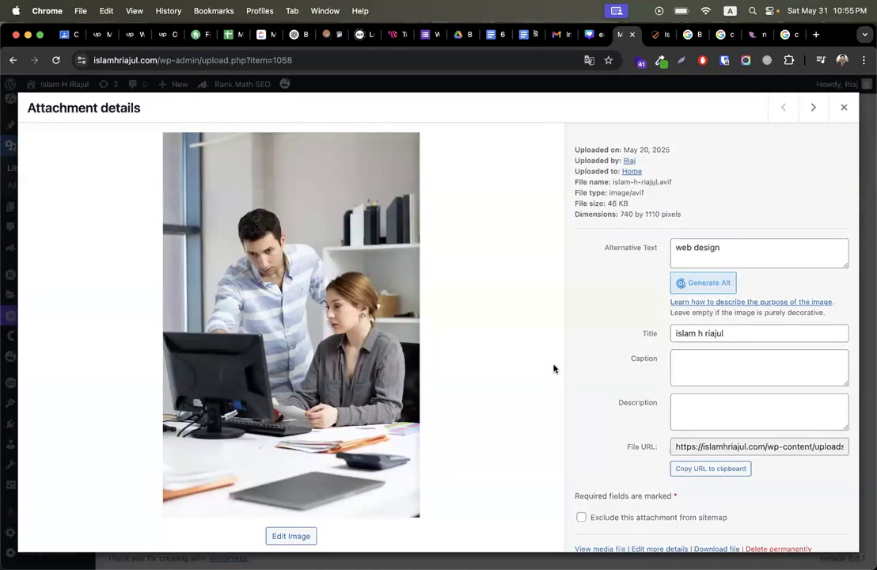
left_click(844, 107)
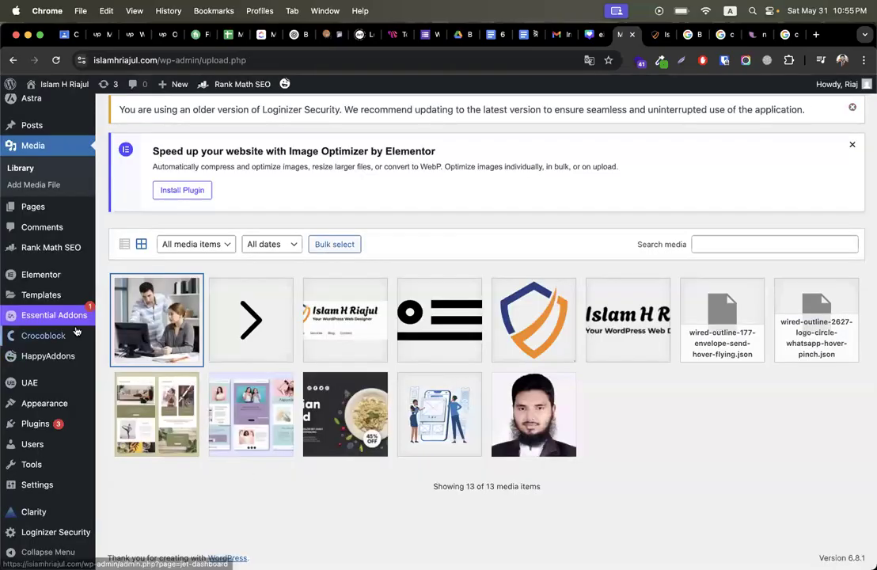
Step: Edit the Home page and click into its empty Rank Math Focus Keyword field
mouse_move(40, 206)
left_click(158, 208)
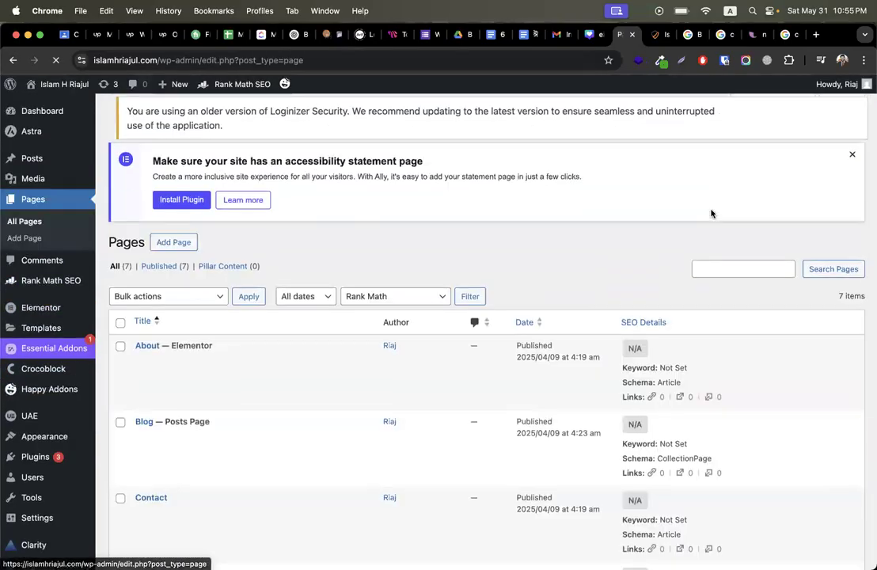
scroll(183, 518, "down", 5)
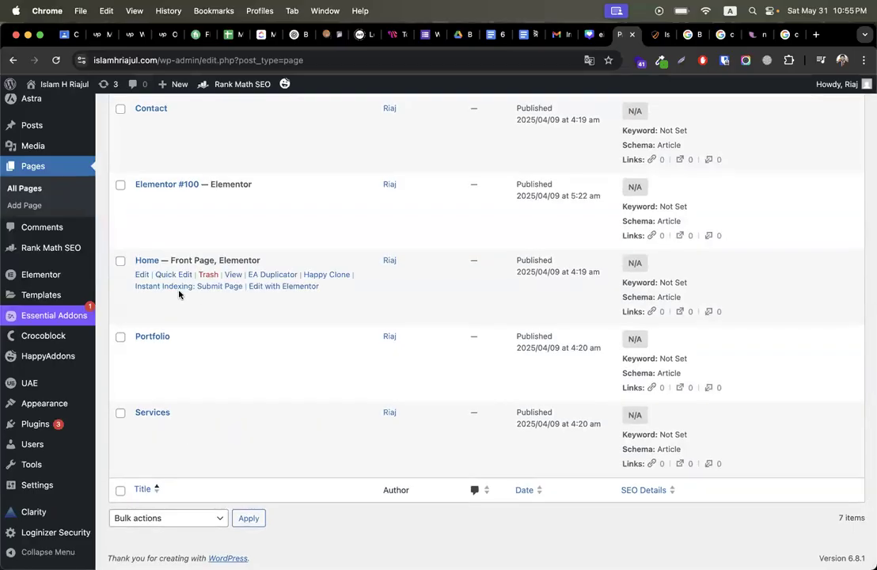
left_click(143, 277)
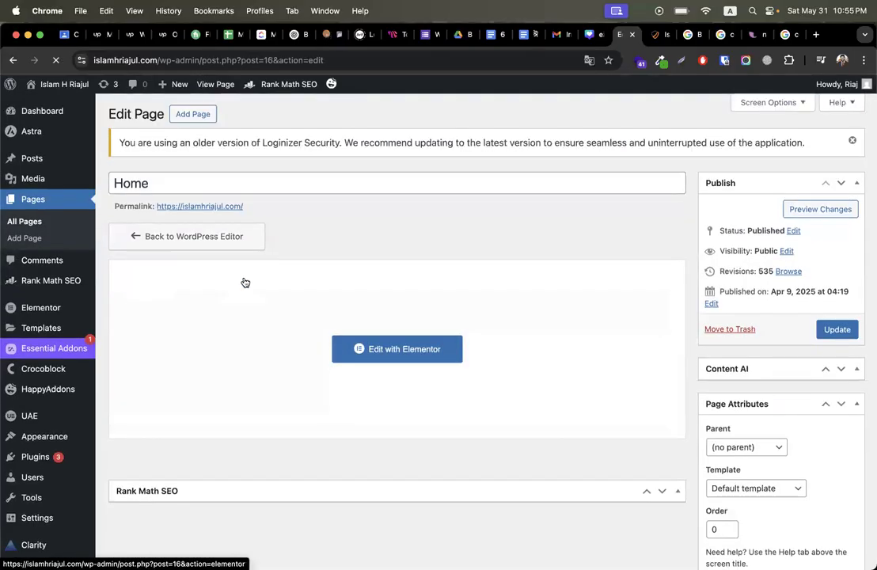
scroll(671, 270, "down", 2)
scroll(671, 270, "down", 5)
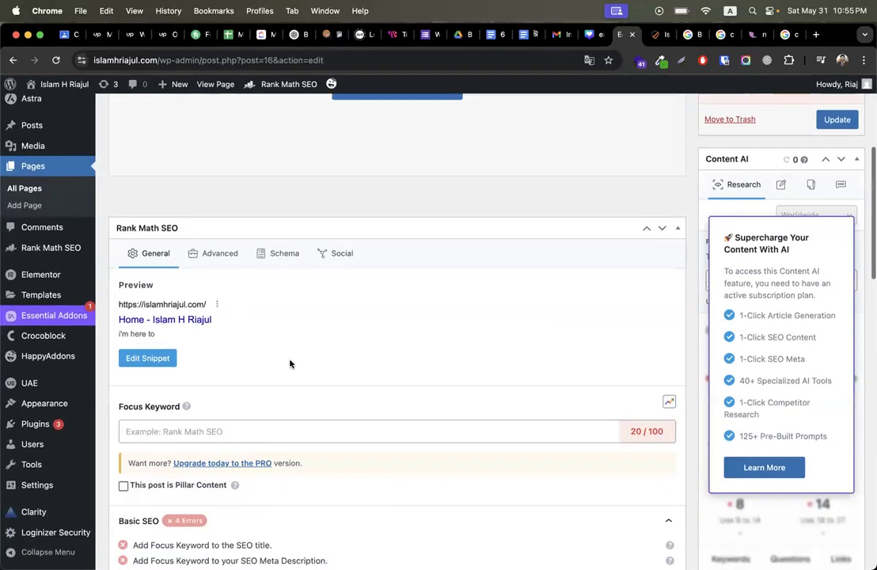
scroll(425, 377, "down", 3)
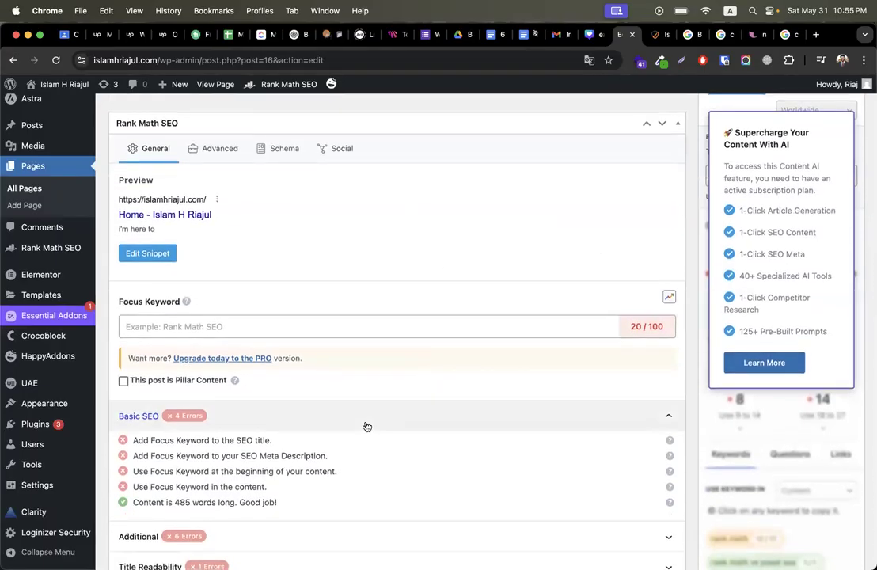
left_click(161, 325)
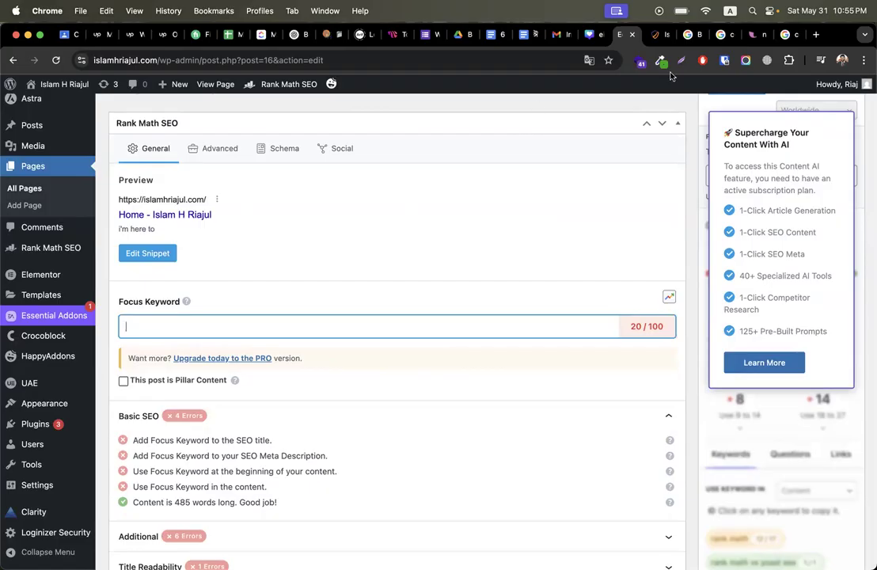
left_click(750, 35)
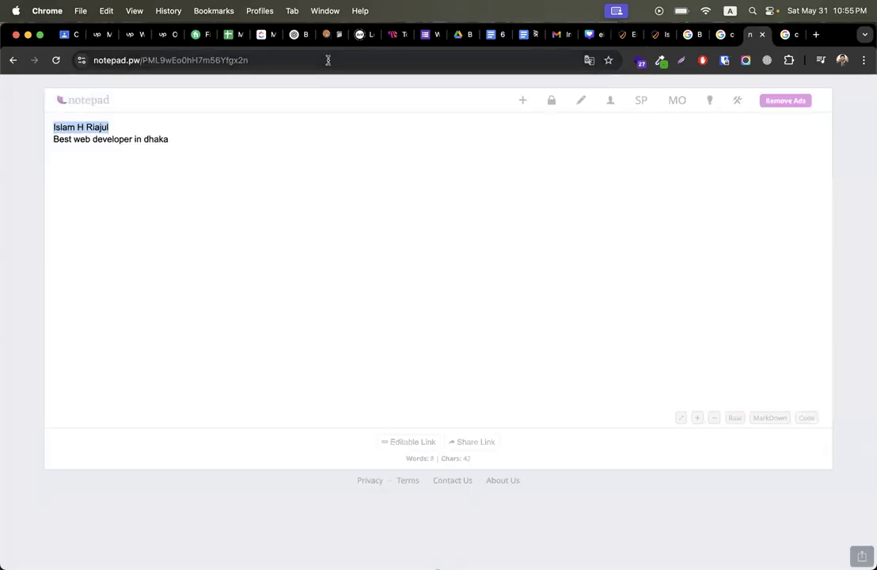
Step: Paste the owner's name, then the copied 'Best web developer in dhaka' line, as Focus Keywords
left_click(620, 38)
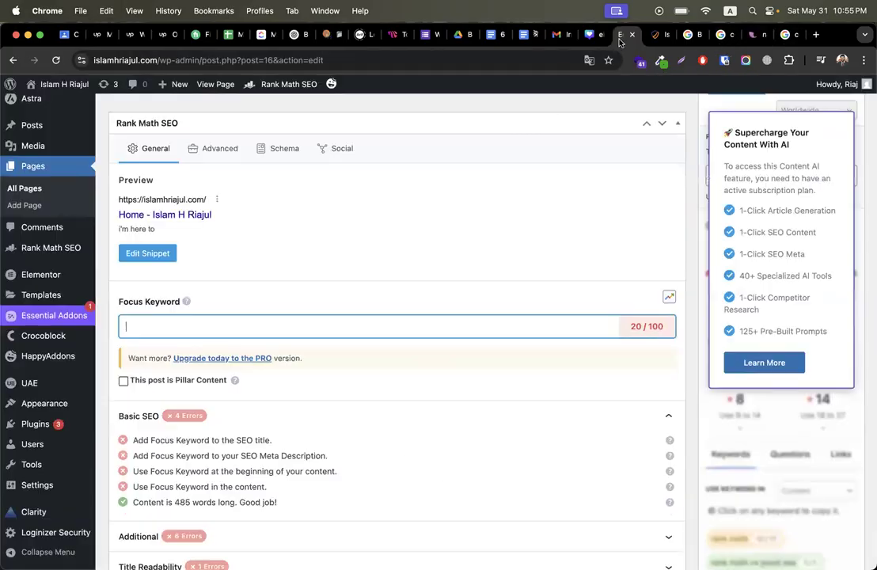
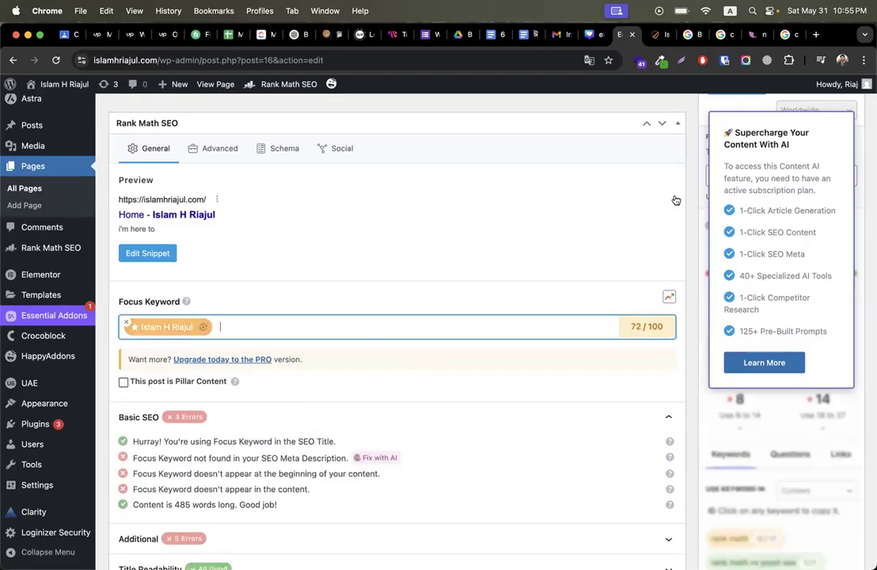
left_click(759, 34)
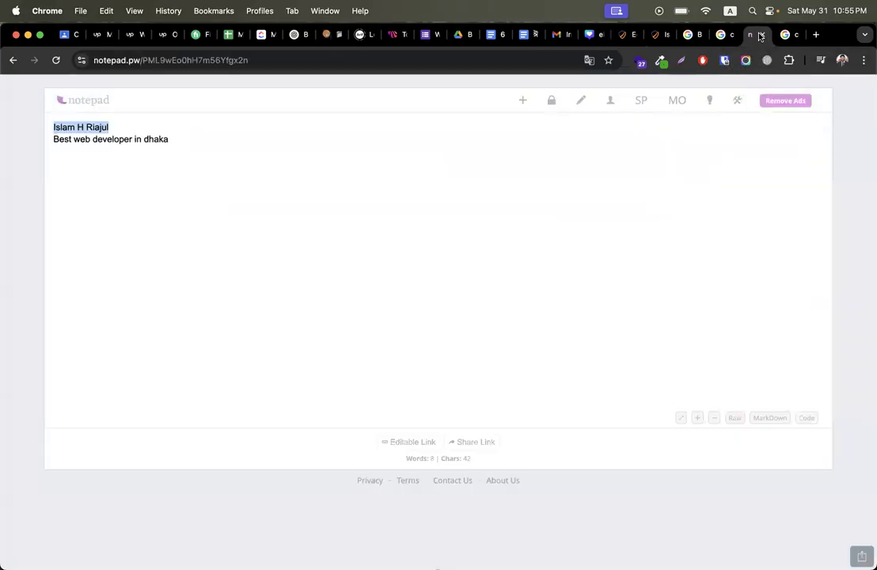
triple_click(218, 141)
key("cmd+c")
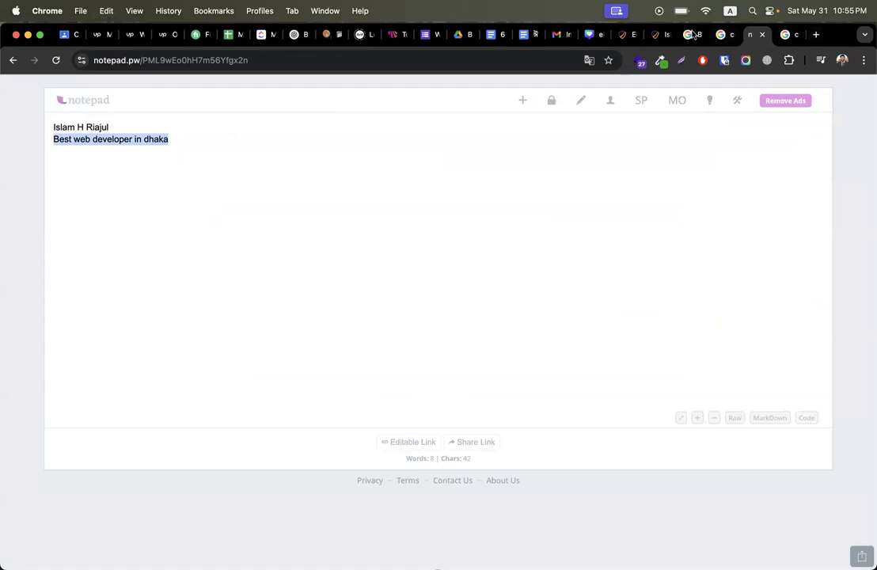
left_click(656, 35)
left_click(625, 34)
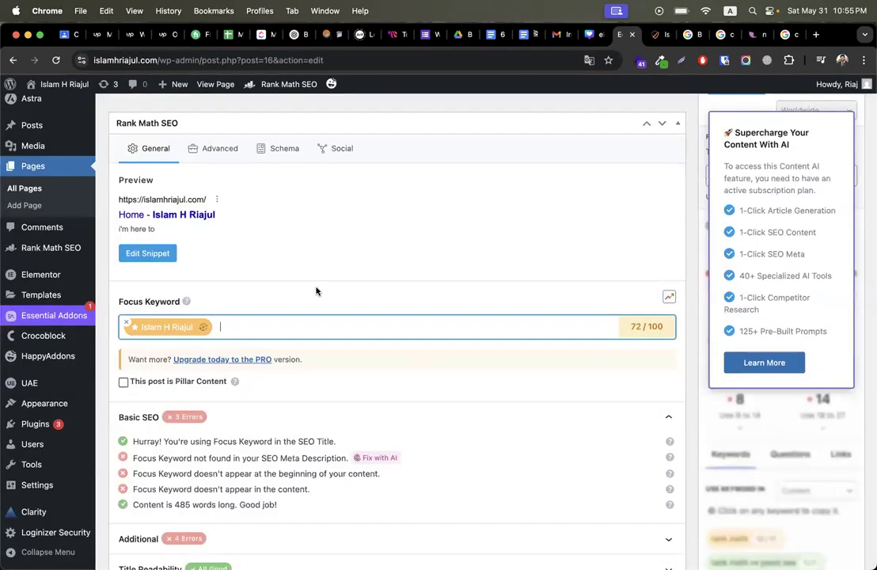
key("cmd+v")
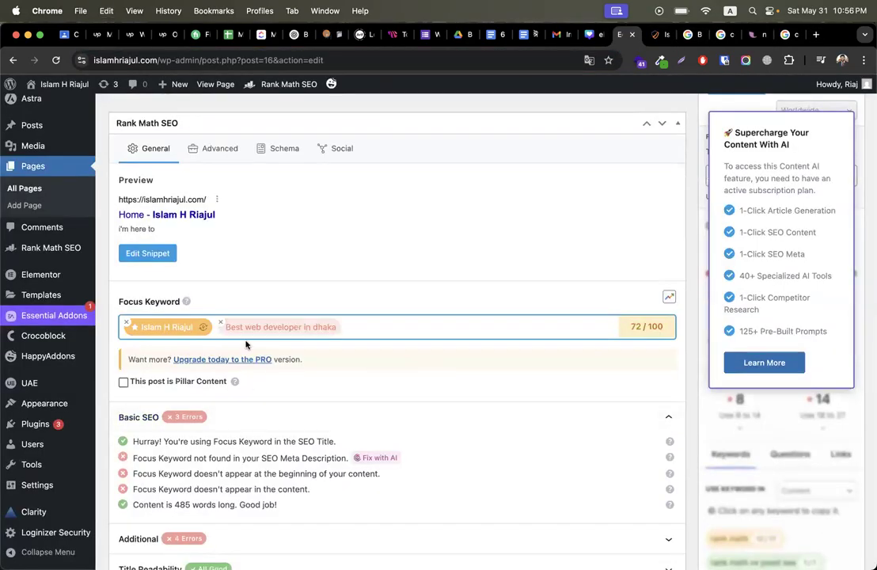
left_click(96, 35)
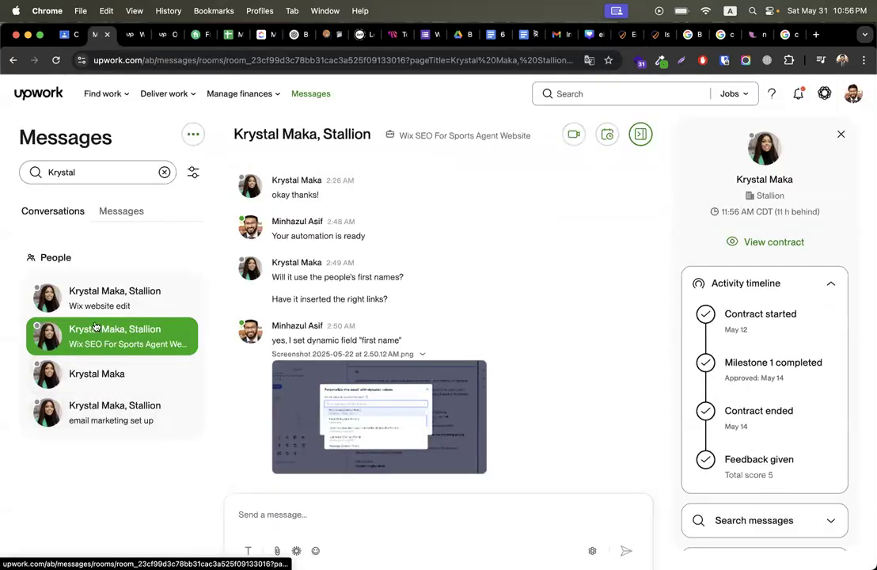
Step: Scroll back and forth through the Wix SEO chat history
scroll(368, 281, "up", 15)
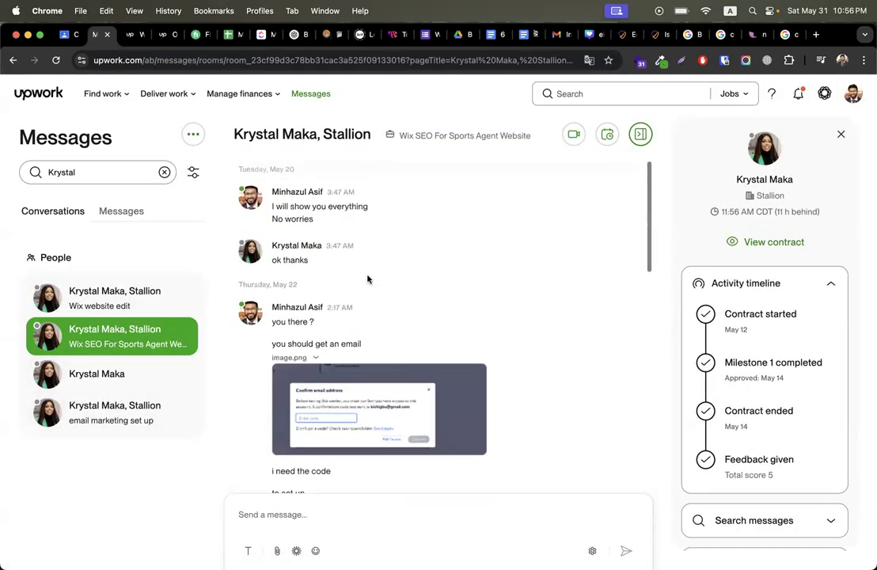
scroll(368, 279, "up", 10)
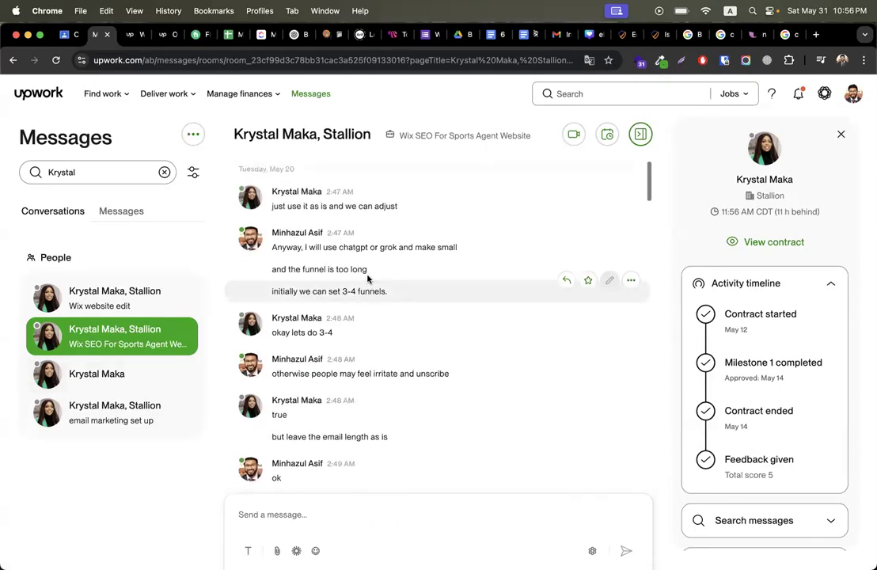
scroll(500, 392, "down", 15)
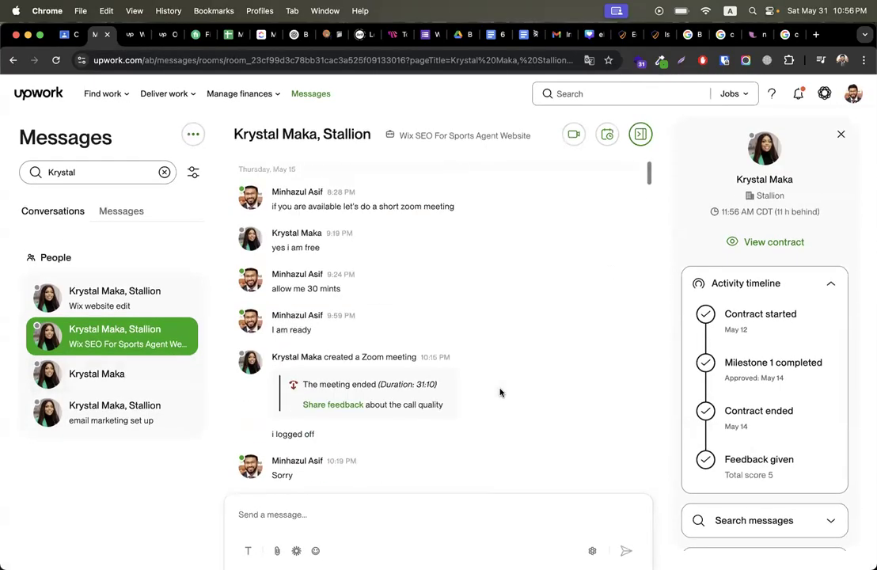
scroll(500, 392, "up", 15)
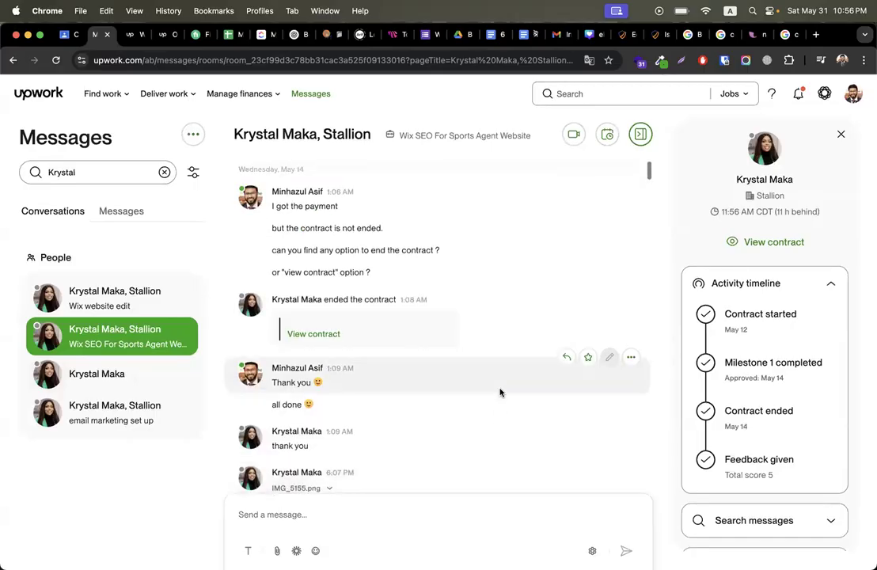
scroll(371, 372, "down", 15)
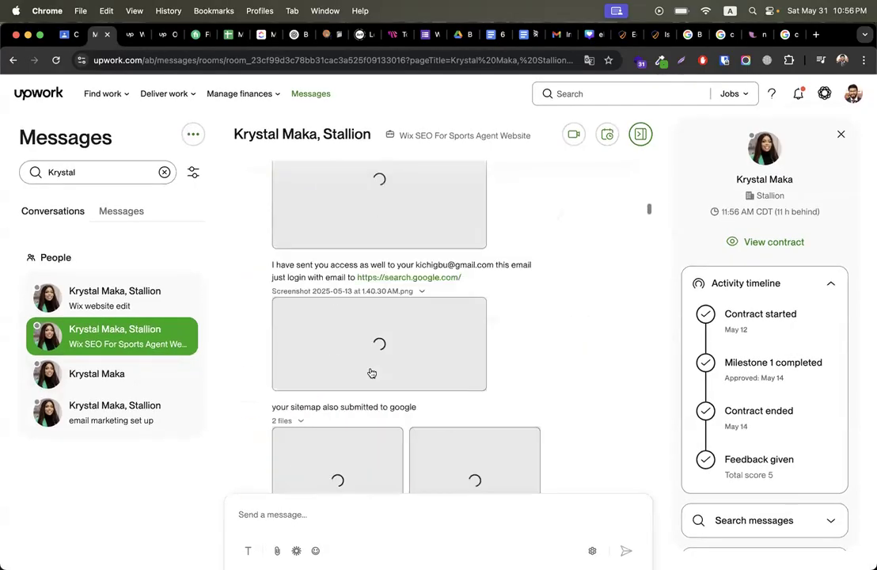
scroll(372, 372, "down", 15)
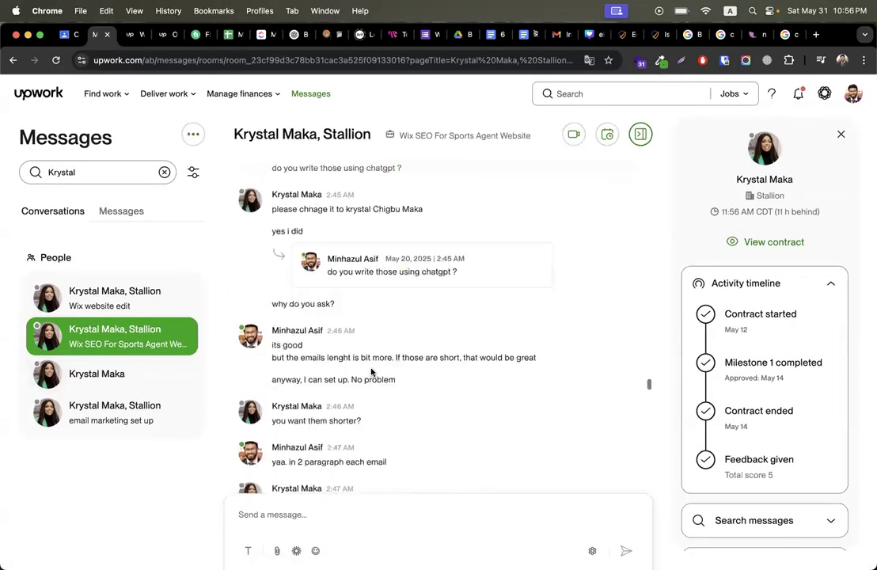
scroll(371, 372, "down", 15)
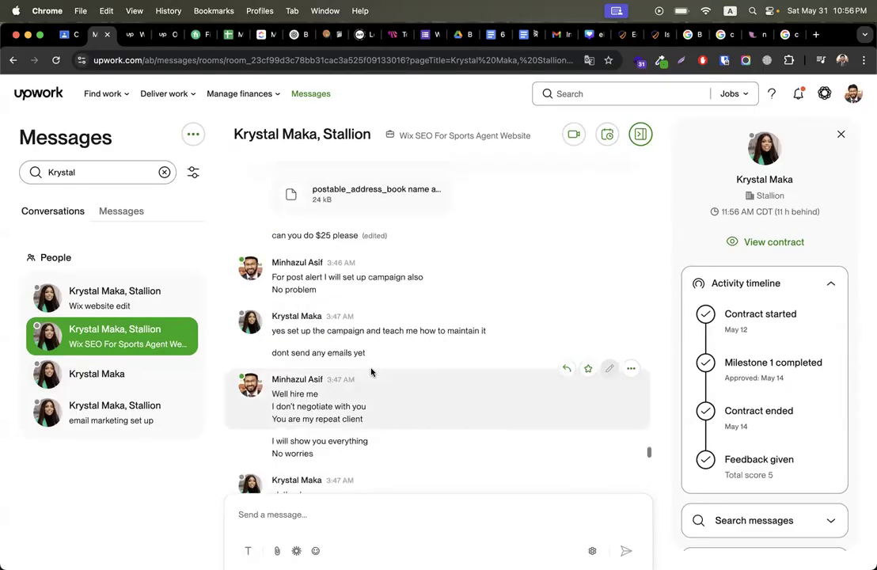
scroll(372, 372, "up", 3)
scroll(371, 372, "down", 7)
scroll(372, 372, "up", 10)
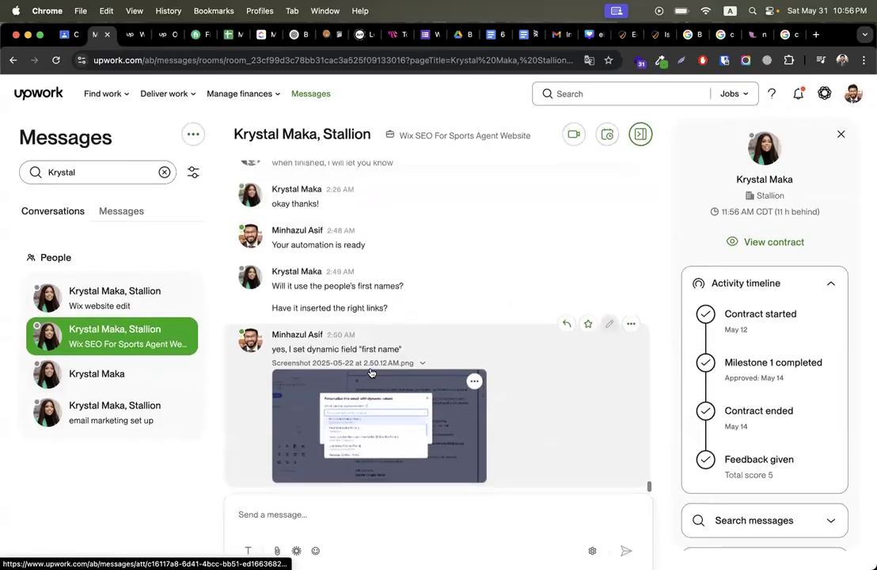
scroll(371, 372, "up", 20)
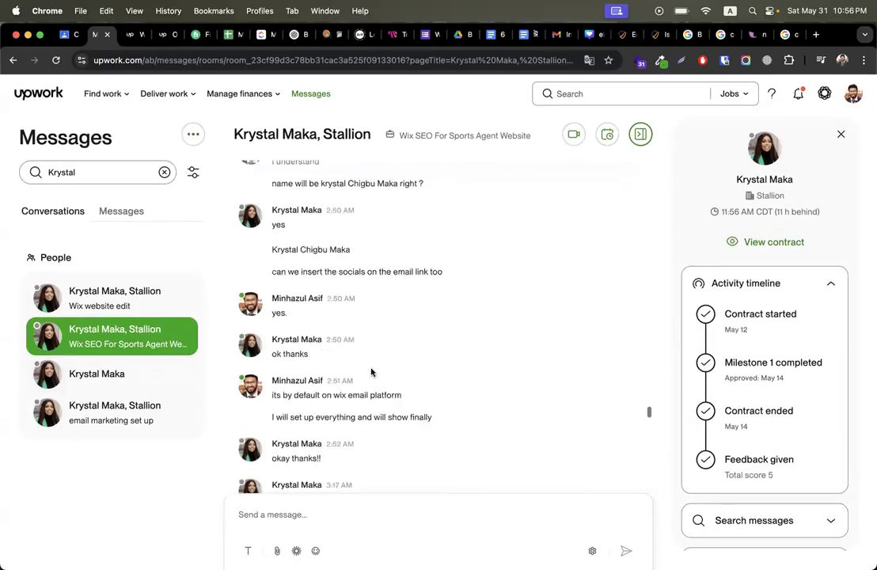
scroll(372, 372, "up", 20)
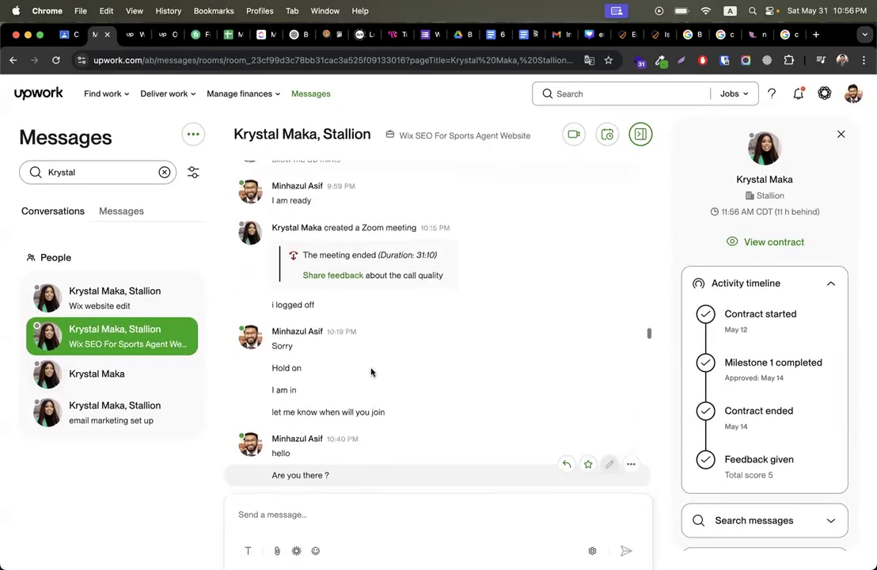
scroll(371, 373, "up", 15)
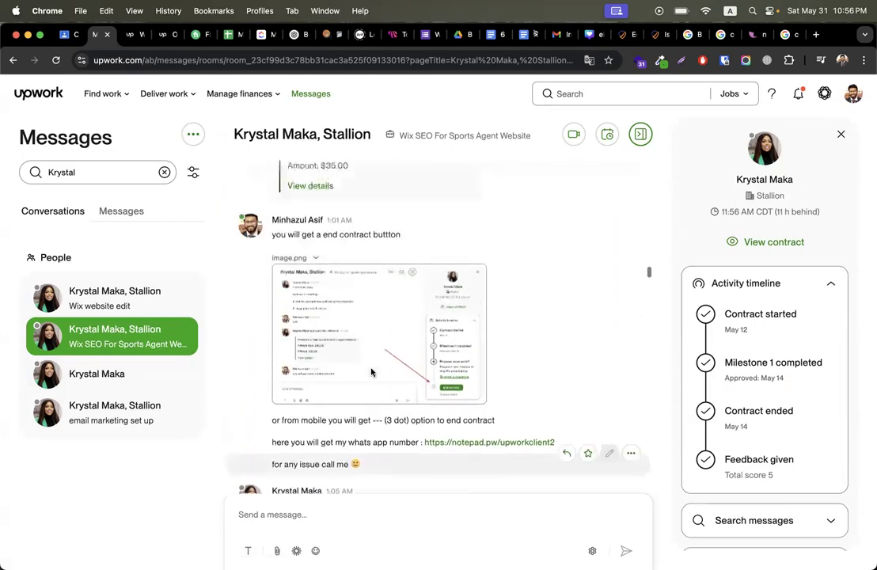
scroll(371, 372, "up", 15)
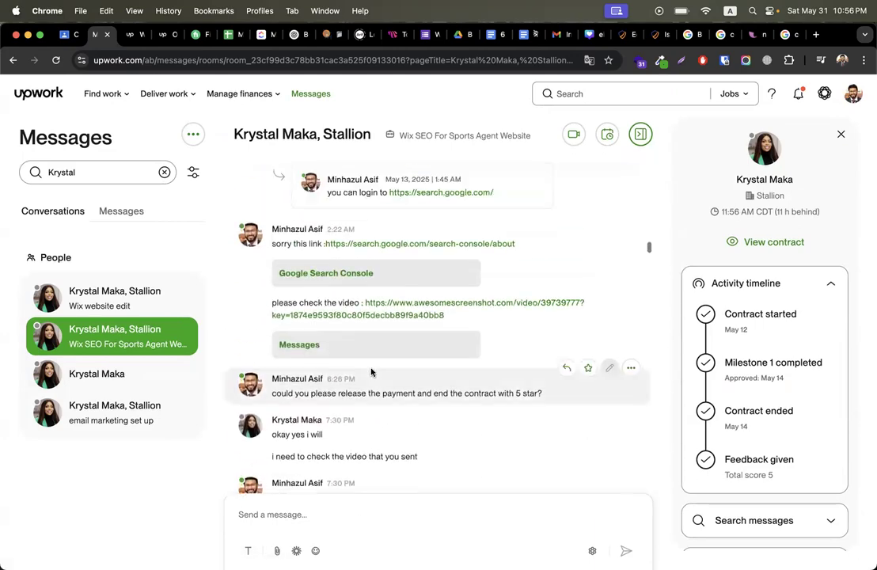
scroll(371, 372, "down", 5)
scroll(371, 372, "down", 15)
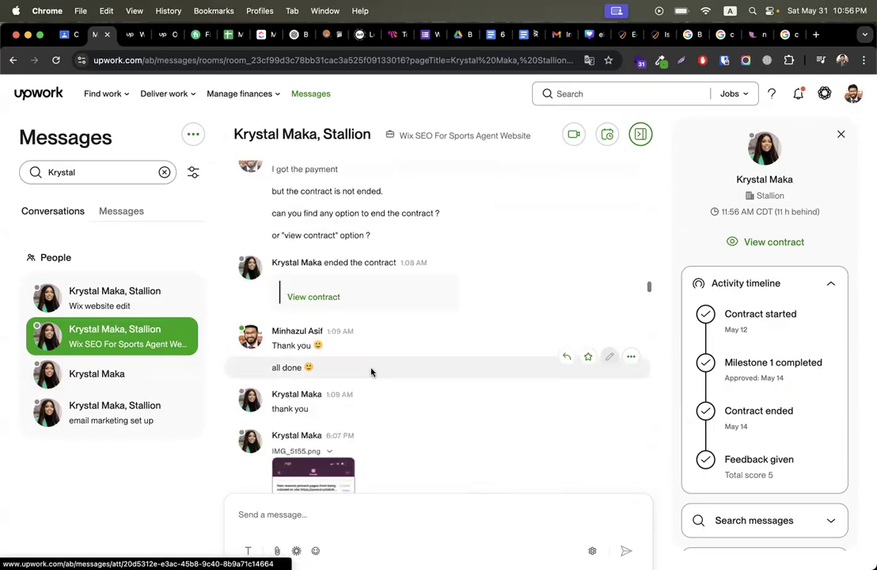
scroll(372, 373, "down", 3)
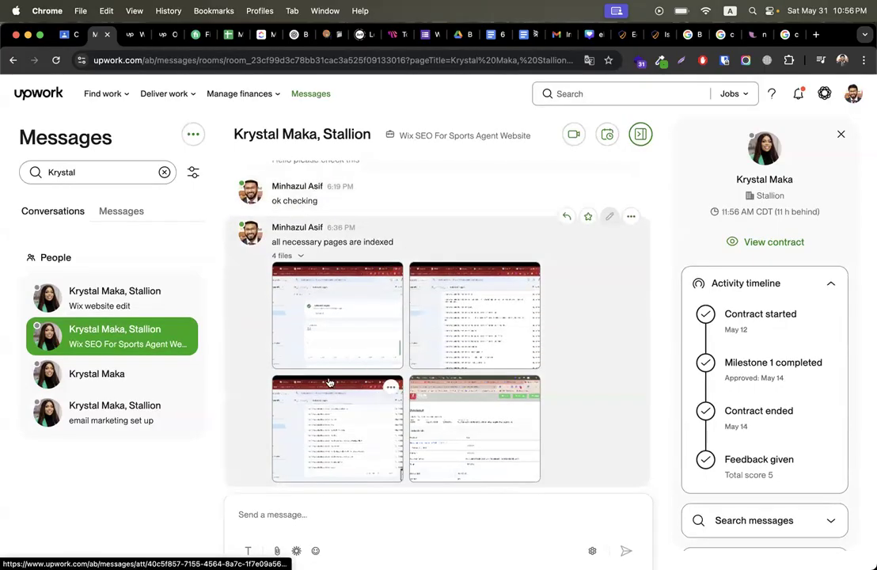
Step: Enlarge the indexed-pages screenshots, step to the next one, and close the viewer
left_click(345, 328)
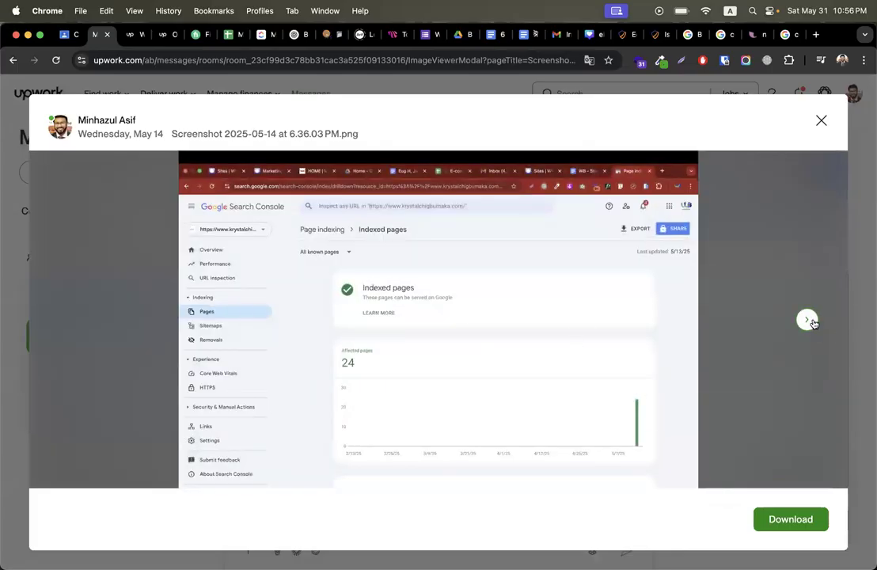
left_click(807, 320)
left_click(821, 121)
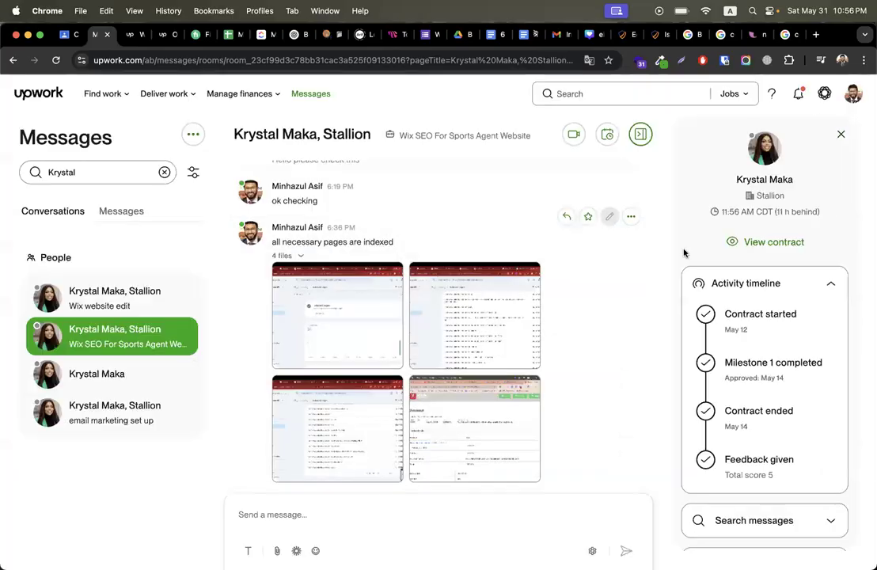
Step: Open the client's 'email marketing set up' conversation
scroll(419, 305, "up", 10)
scroll(419, 305, "up", 10)
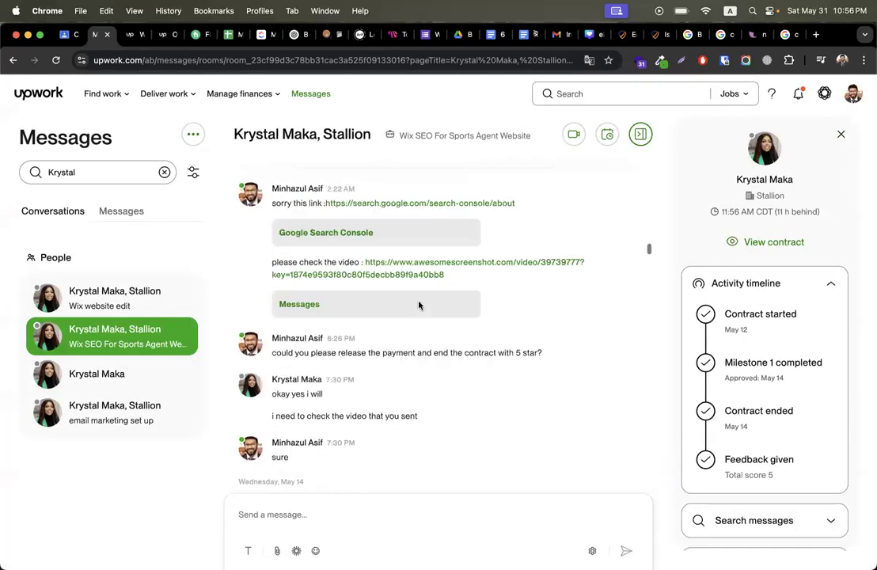
left_click(115, 416)
Step: Open the client's keyword-job chat and highlight the 'I need 5 keywords' message
left_click(92, 386)
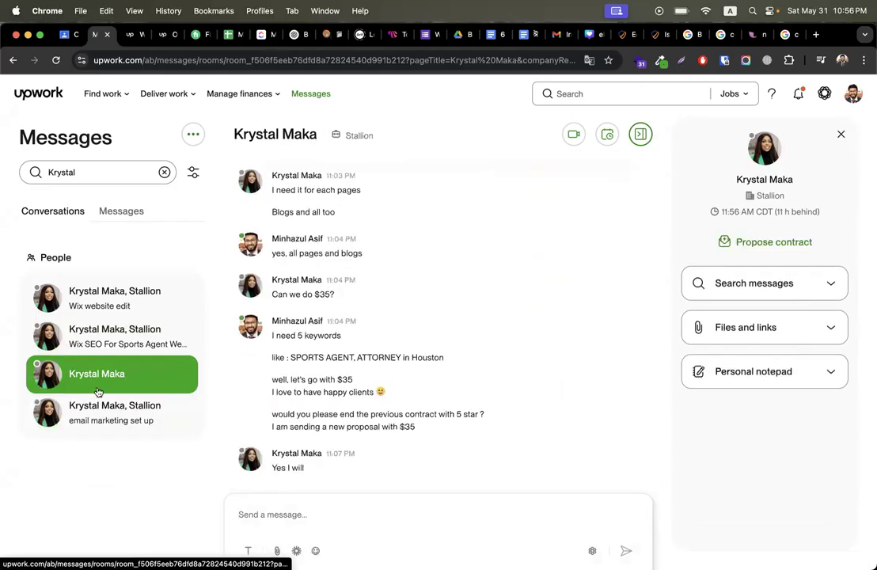
scroll(307, 358, "up", 3)
scroll(307, 358, "down", 3)
scroll(308, 360, "up", 3)
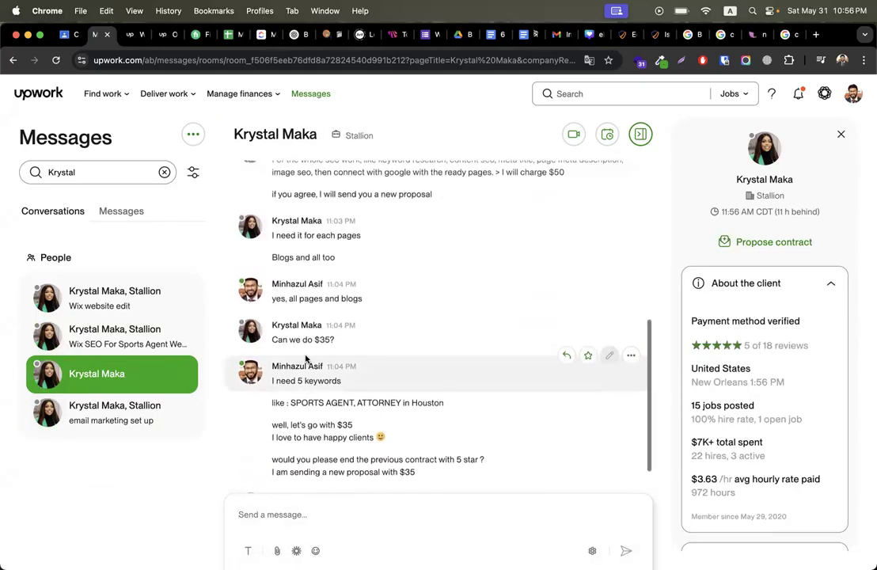
scroll(297, 356, "down", 5)
left_click_drag(275, 338, 372, 339)
left_click(337, 339)
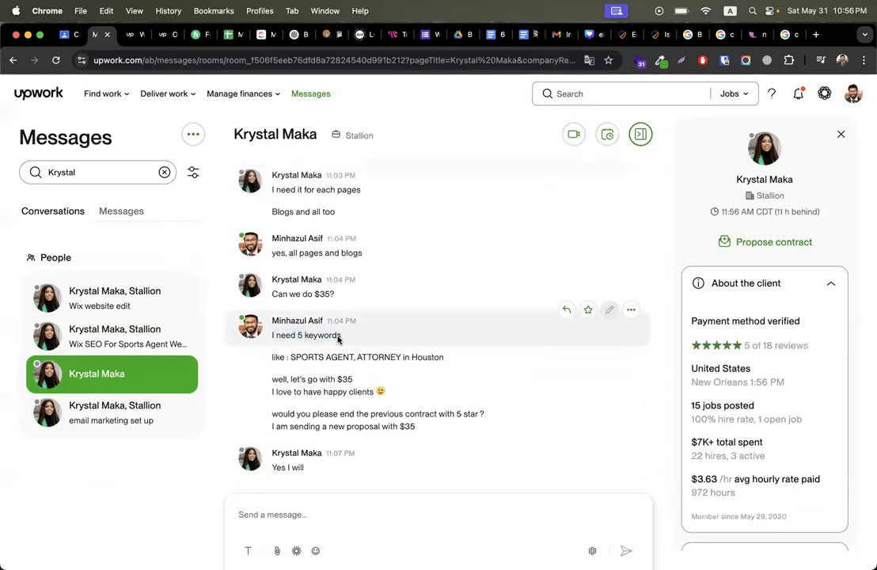
Step: Select the example keywords (ATTORNEY, Houston), zoom out, and switch to the notepad.pw tab
scroll(281, 368, "up", 5)
scroll(422, 323, "down", 2)
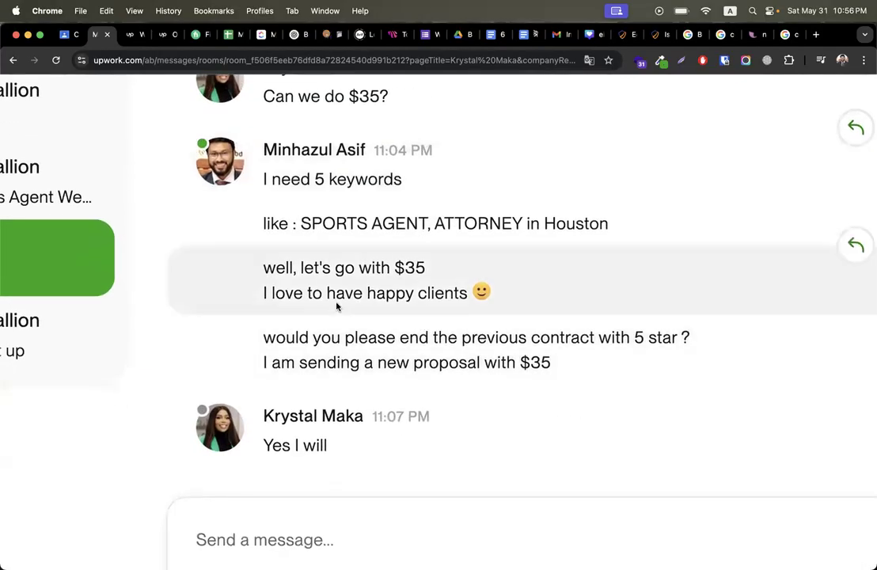
scroll(337, 304, "down", 2)
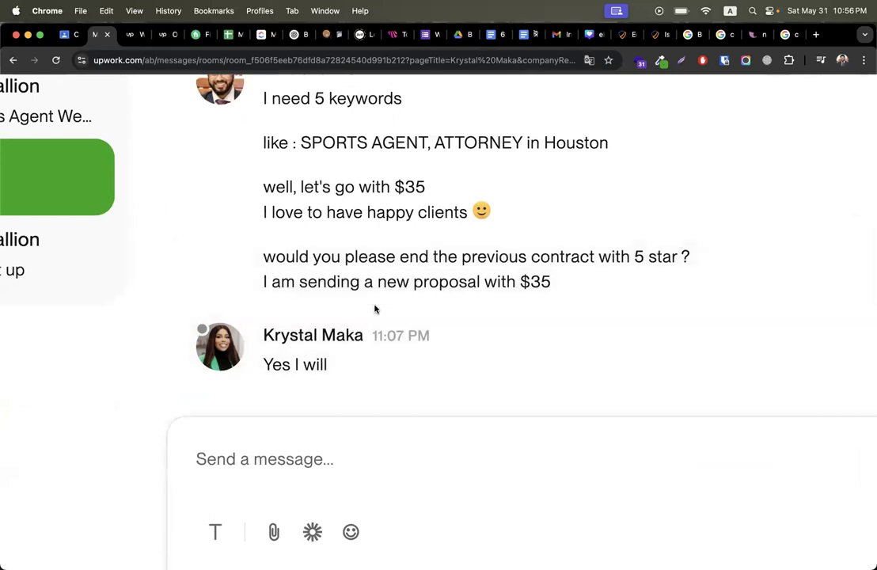
scroll(376, 307, "up", 3)
scroll(339, 358, "down", 1)
left_click_drag(309, 248, 415, 245)
double_click(465, 242)
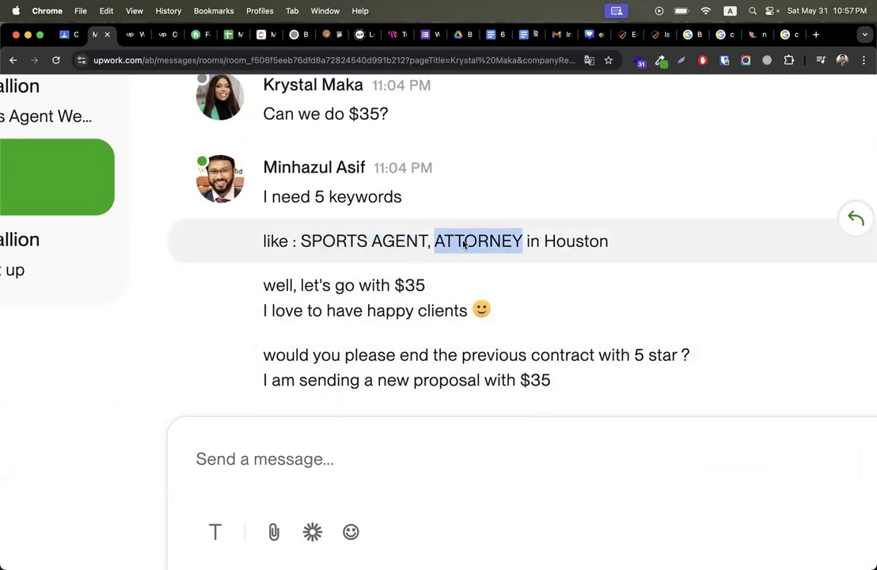
double_click(562, 243)
double_click(481, 241)
key("super+minus")
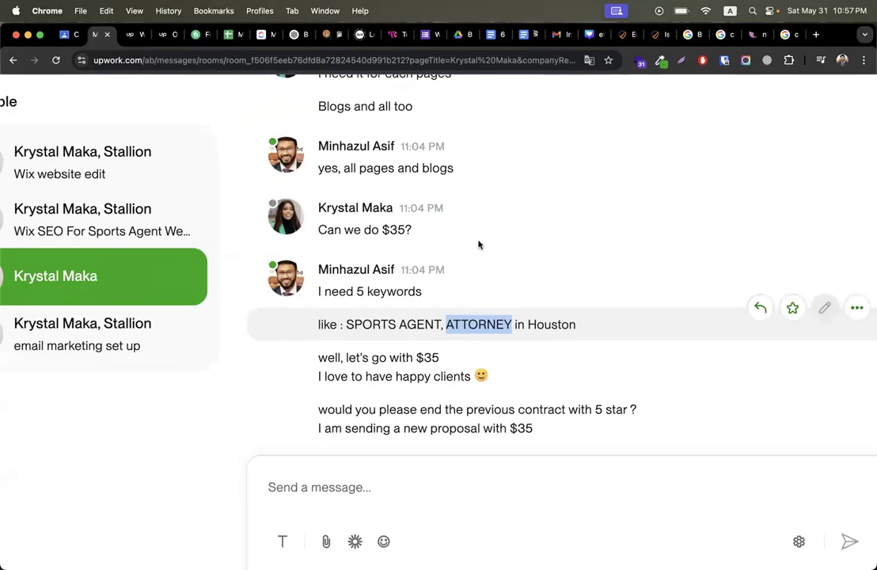
key("super+minus")
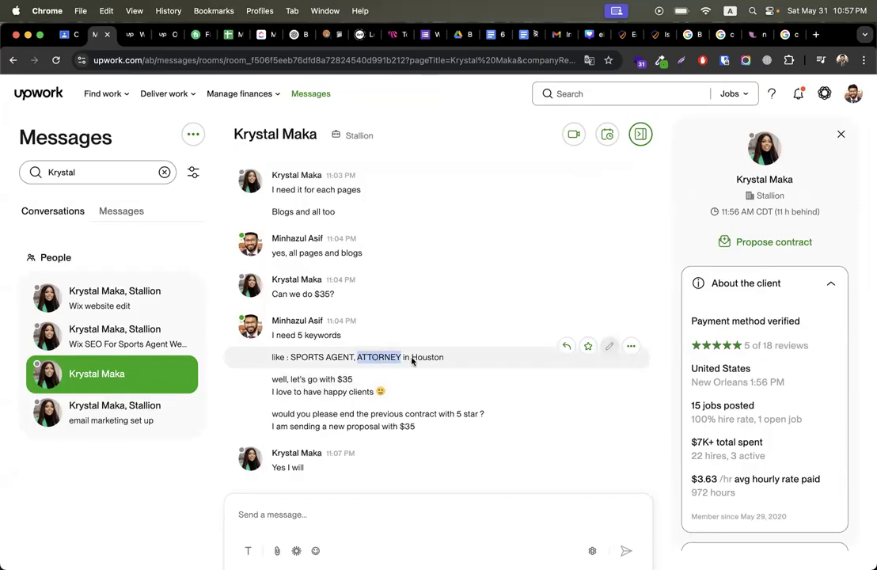
left_click(668, 35)
left_click(750, 37)
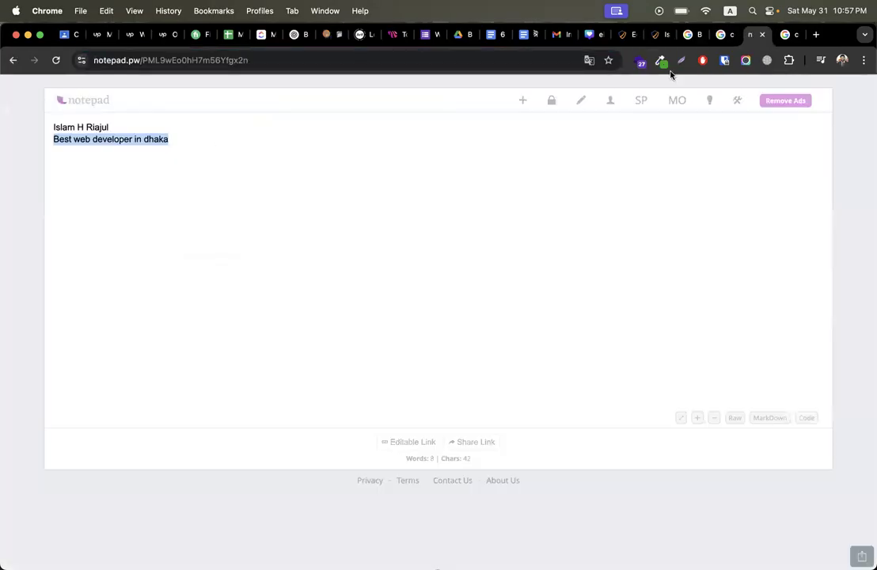
Step: Copy the line 'Best web developer in dhaka' from the notepad.pw note
right_click(123, 143)
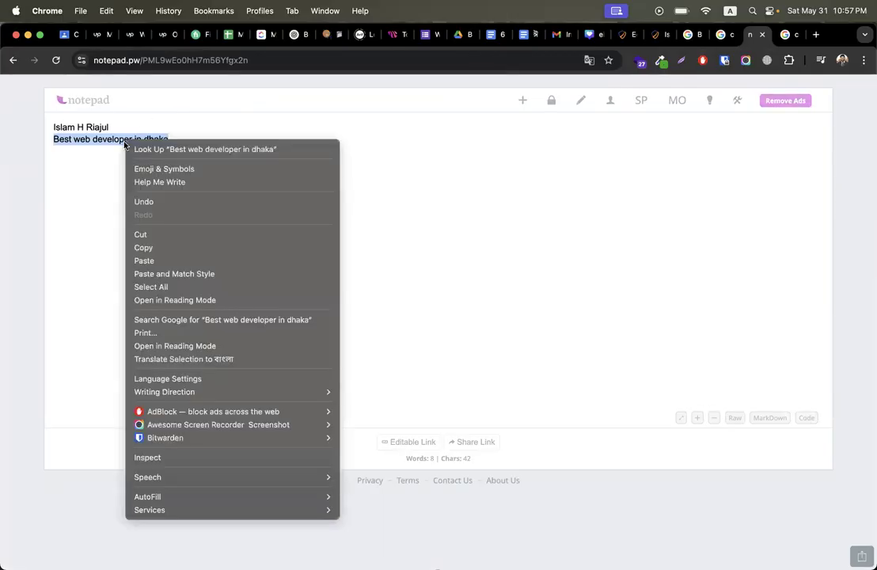
left_click(144, 248)
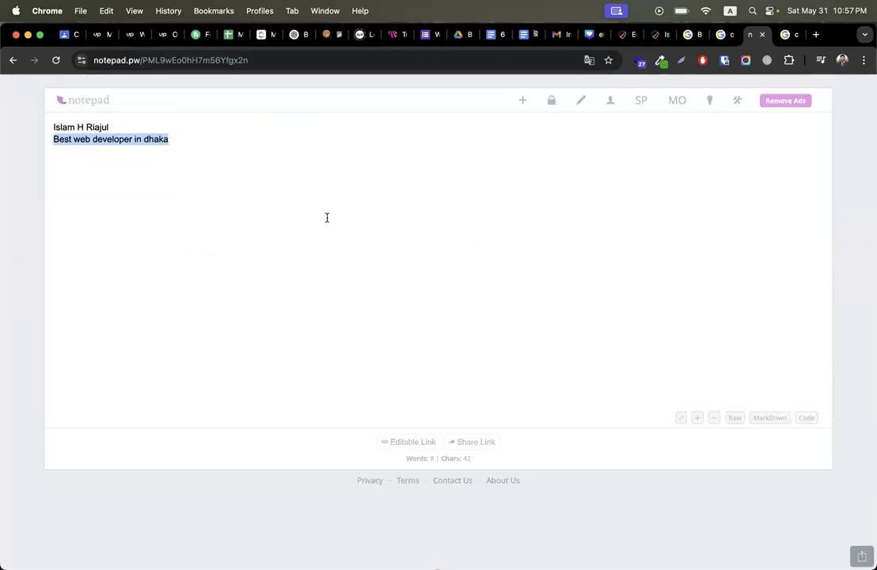
left_click(75, 141)
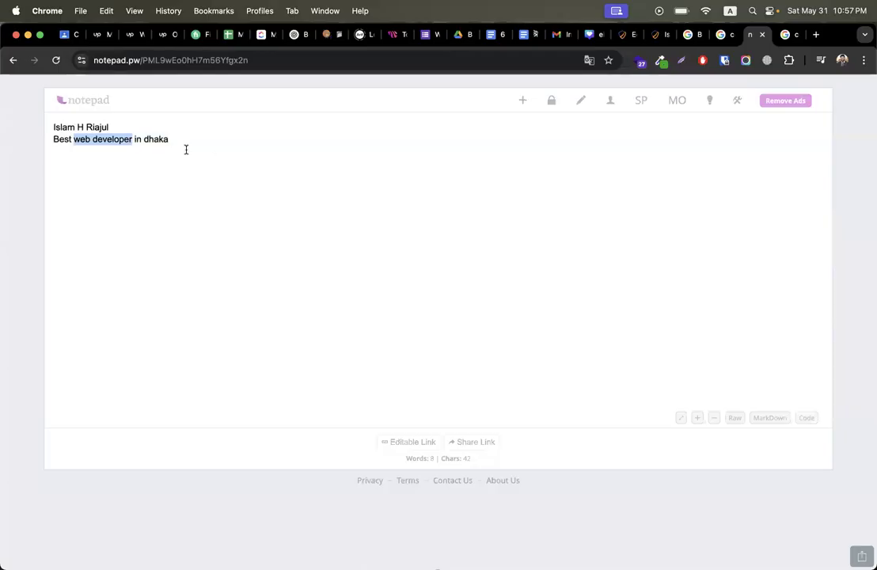
left_click(160, 138)
double_click(54, 139)
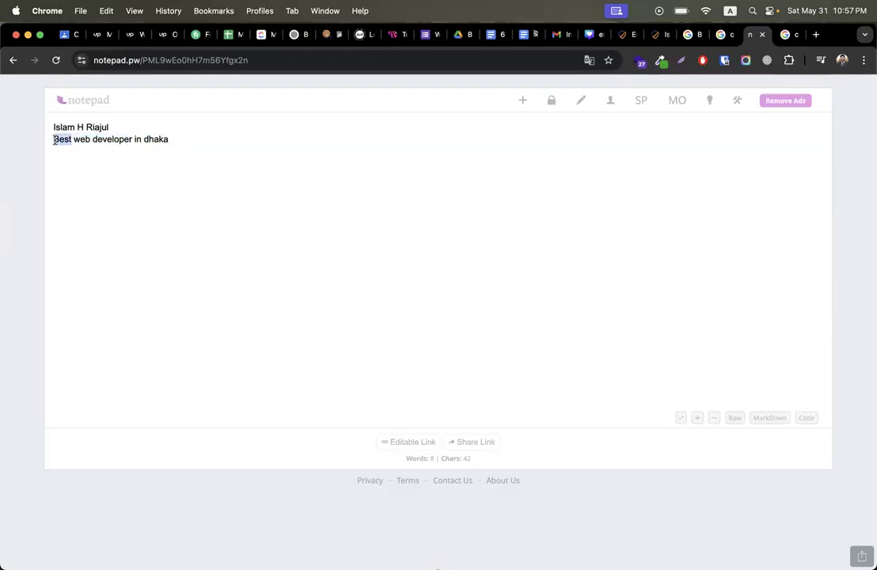
left_click_drag(136, 139, 176, 140)
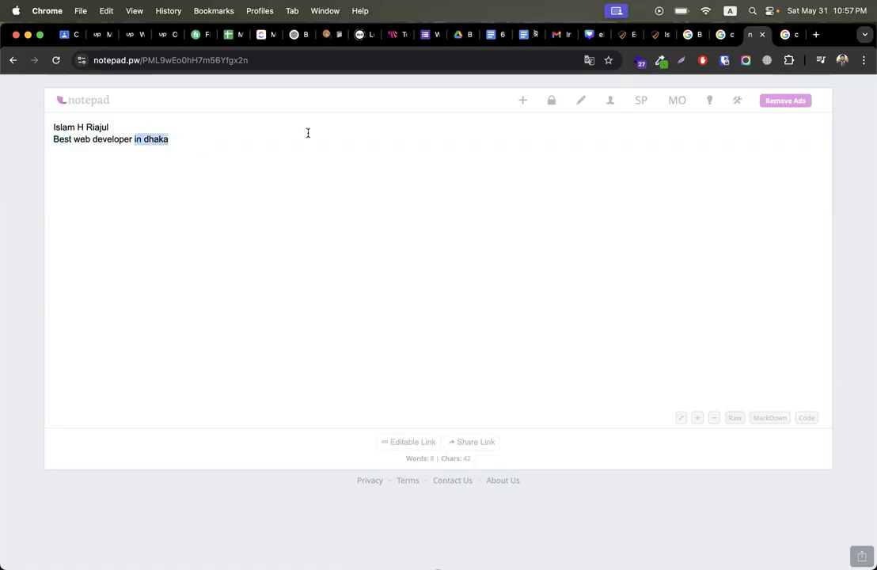
Step: Return to the Home page editor, showing Rank Math at 72/100 with both keywords
left_click(652, 35)
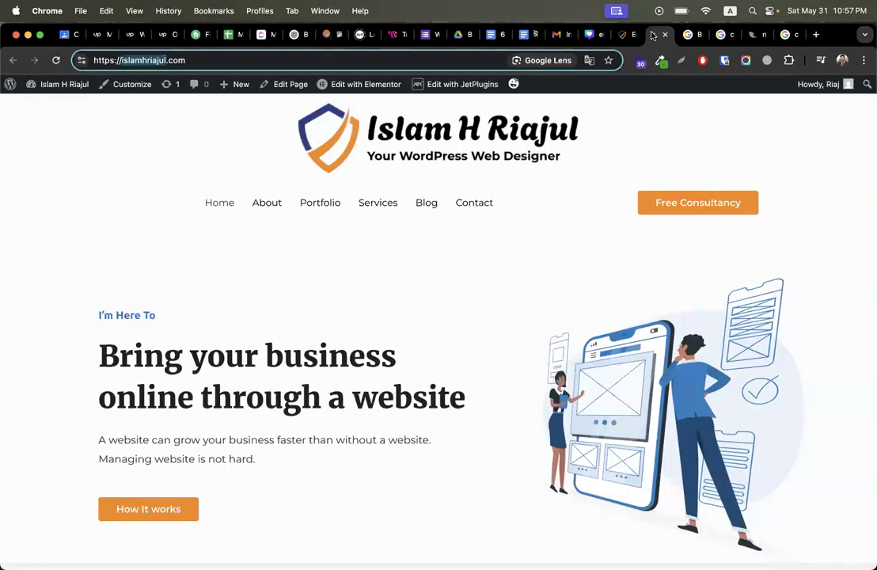
left_click(634, 36)
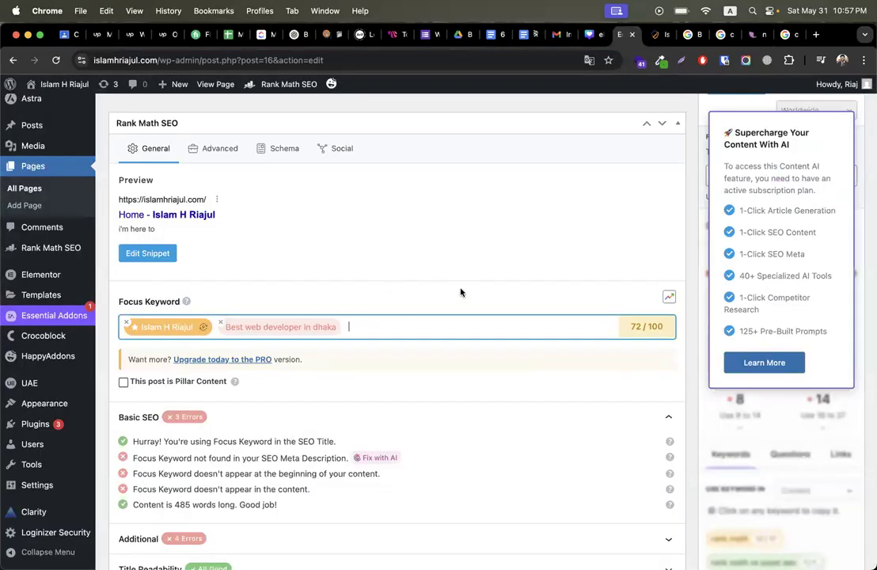
scroll(461, 292, "down", 3)
left_click(169, 252)
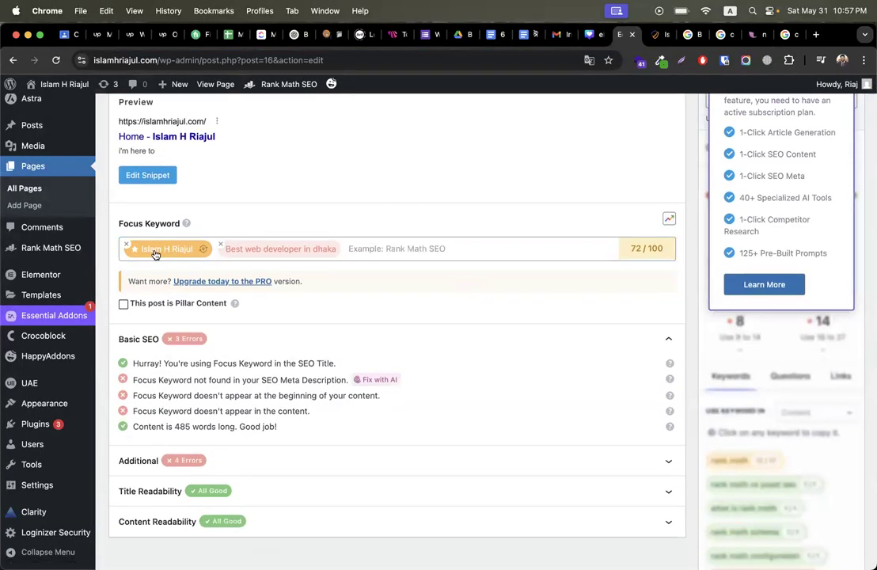
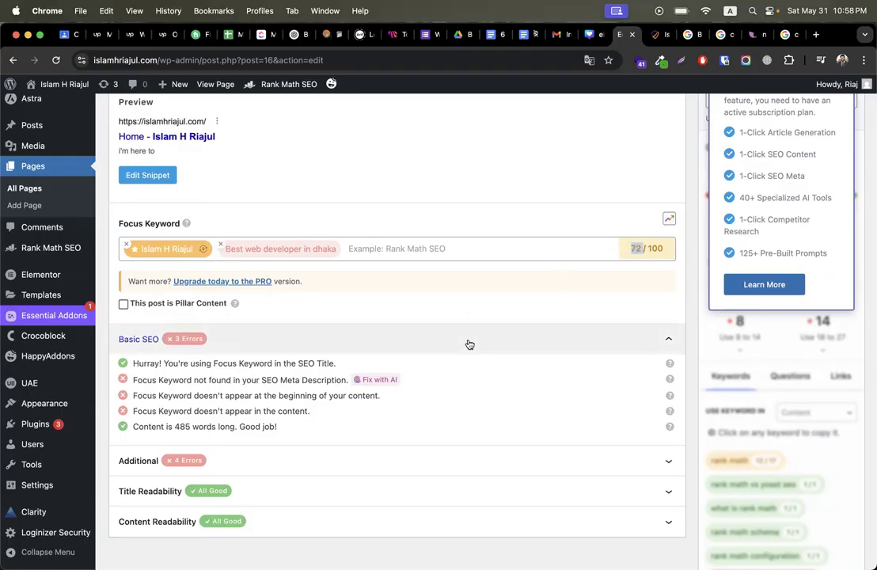
Step: Expand the Additional, Title Readability and Content Readability checks in the Rank Math analysis
scroll(348, 325, "down", 3)
left_click(214, 310)
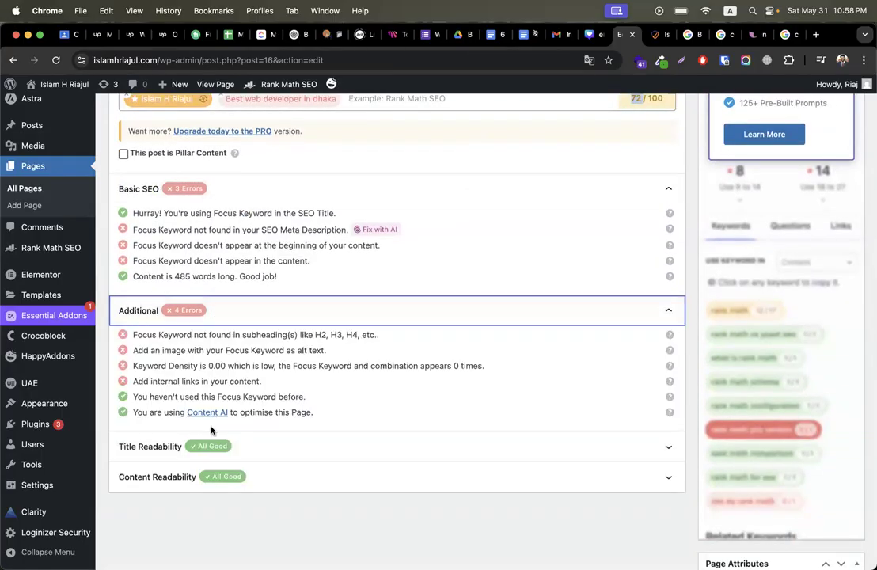
left_click(246, 445)
scroll(247, 452, "down", 1)
left_click(258, 467)
Step: Review the URL, title and 'i'm here to' description lines of the snippet preview
scroll(280, 460, "up", 3)
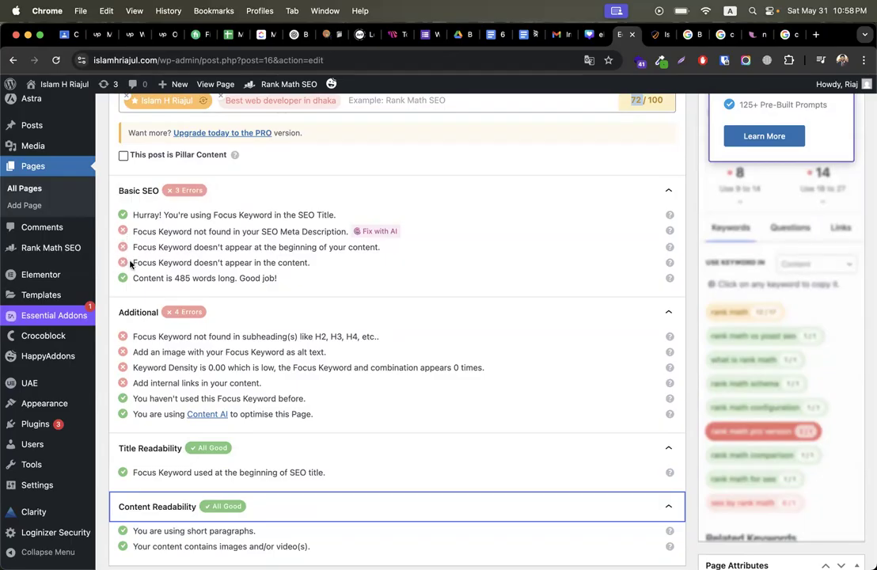
scroll(212, 273, "up", 2)
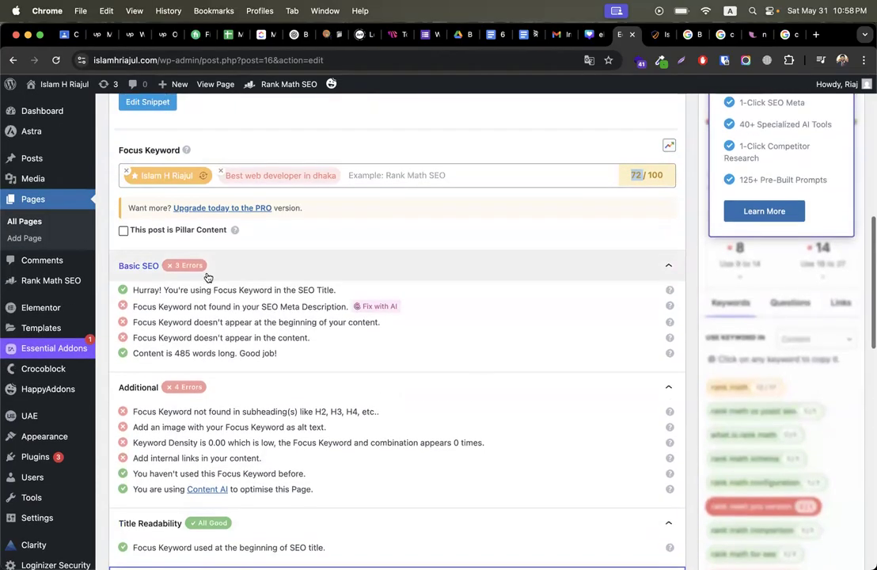
scroll(164, 293, "up", 5)
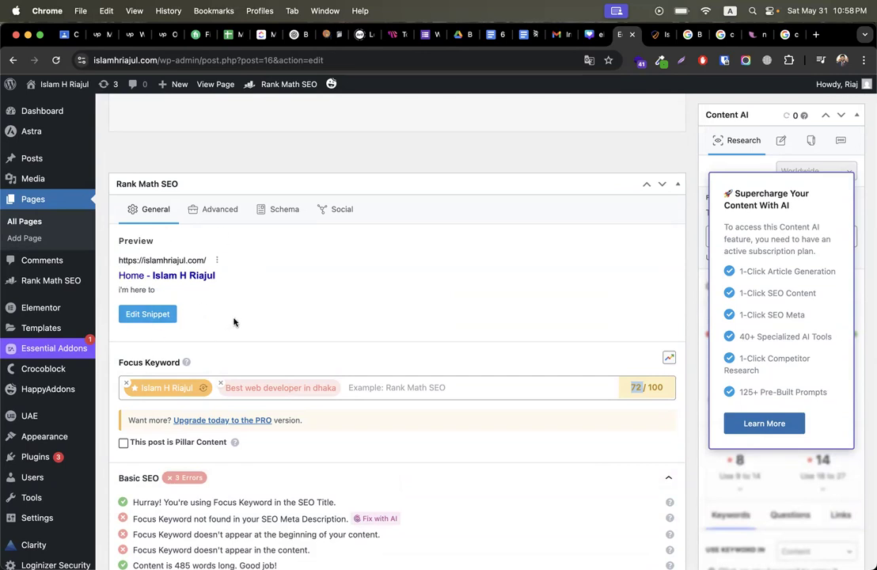
left_click_drag(116, 263, 204, 260)
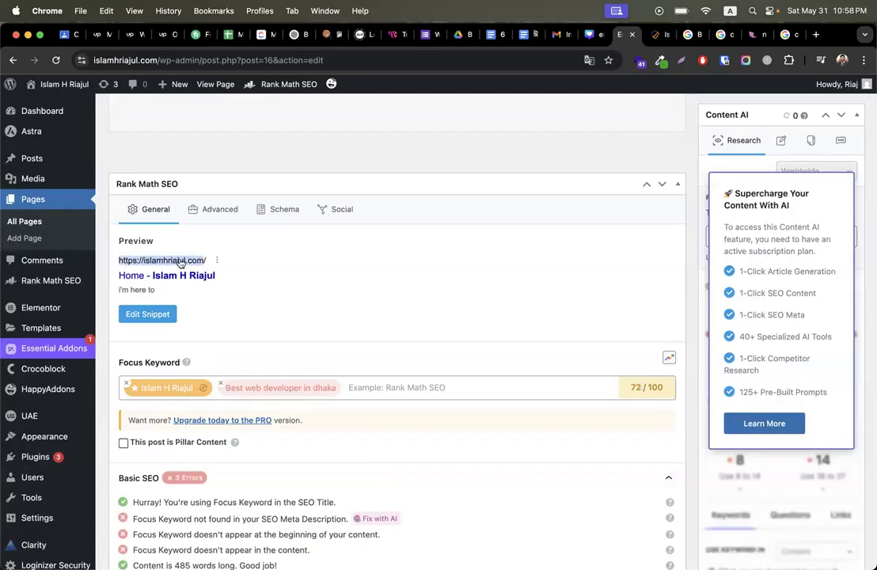
left_click_drag(112, 280, 221, 273)
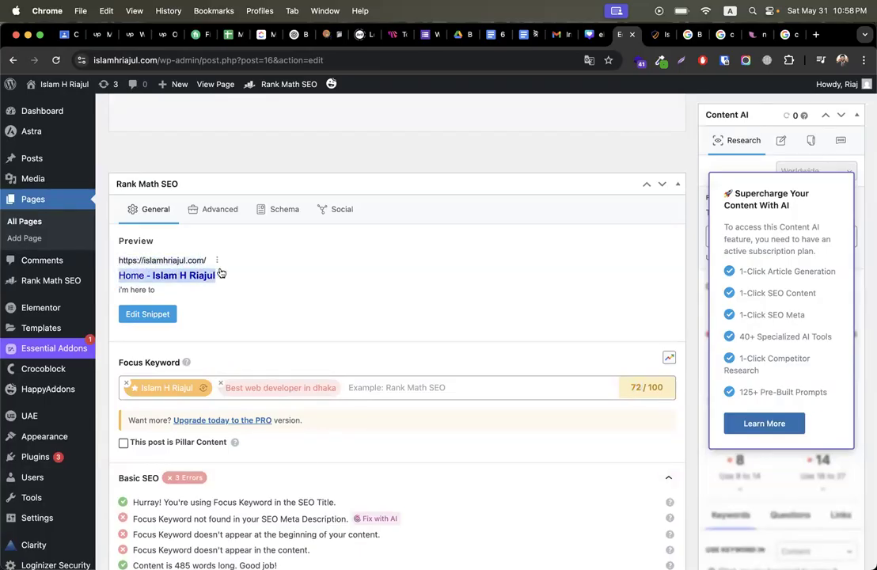
left_click_drag(120, 292, 157, 290)
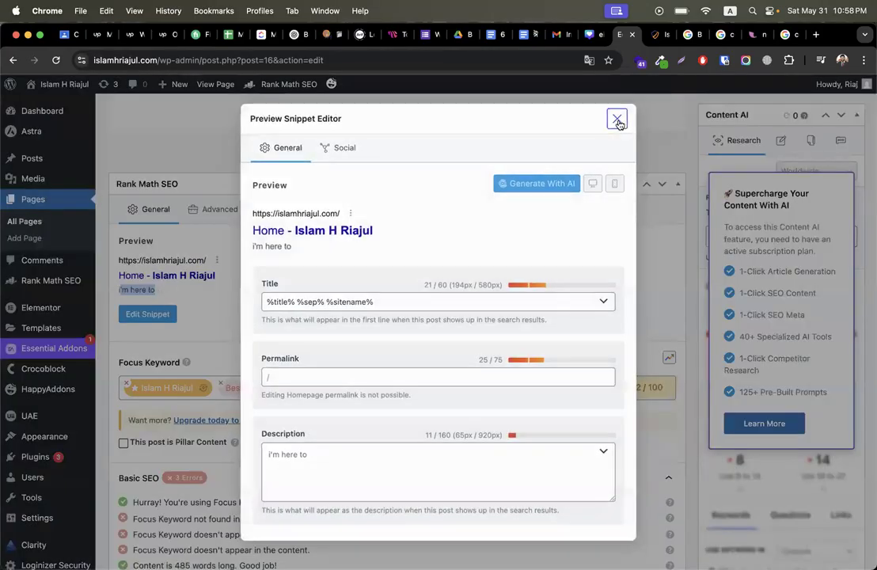
left_click(619, 120)
Step: Compare the top CodemanBD Google result's title with the WordPress snippet preview
left_click(717, 34)
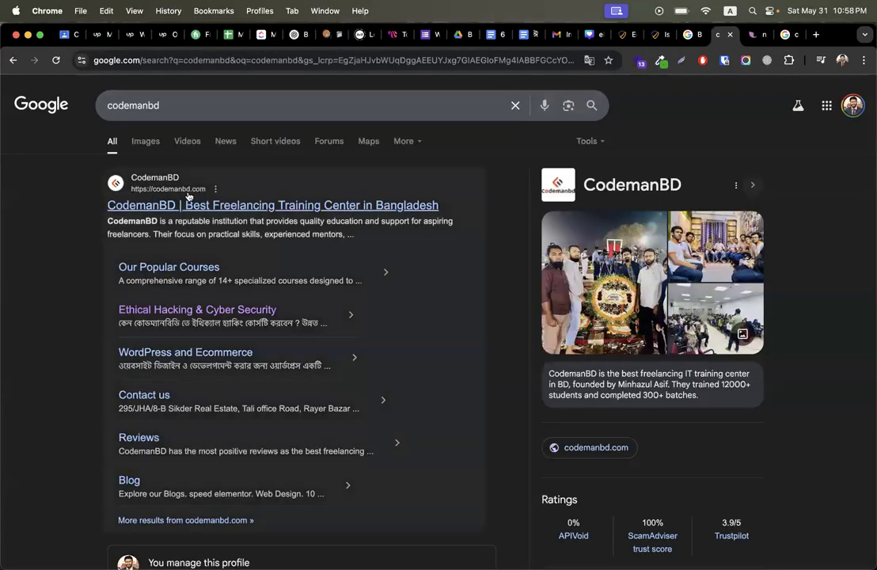
triple_click(84, 207)
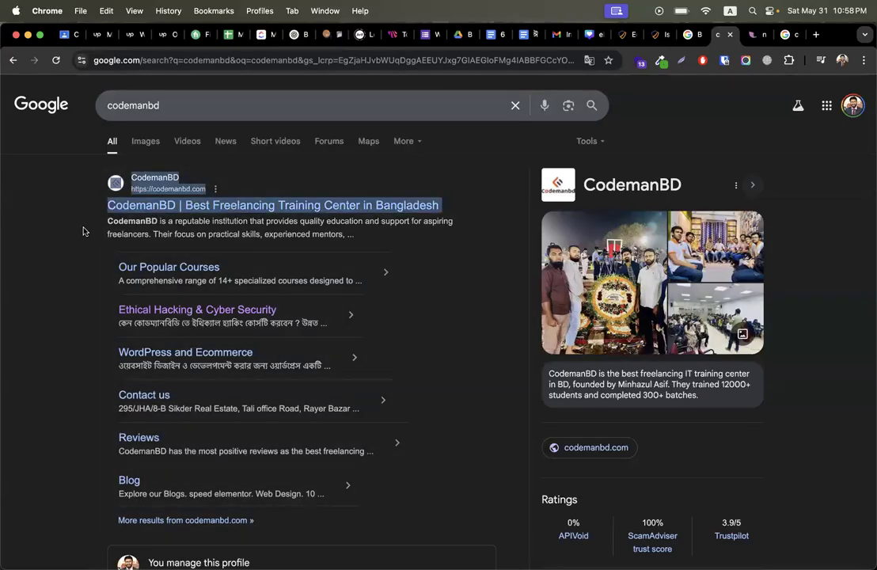
left_click(84, 231)
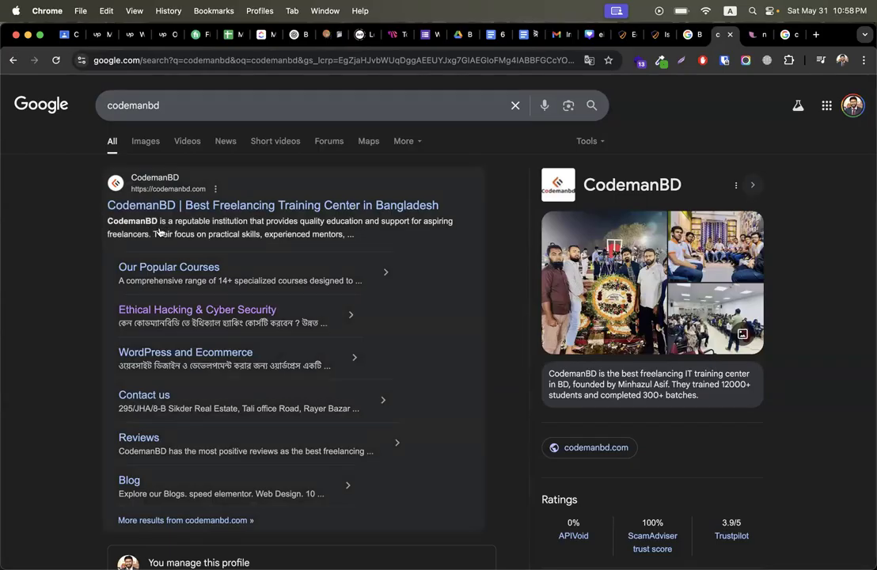
scroll(84, 332, "down", 5)
scroll(84, 333, "down", 8)
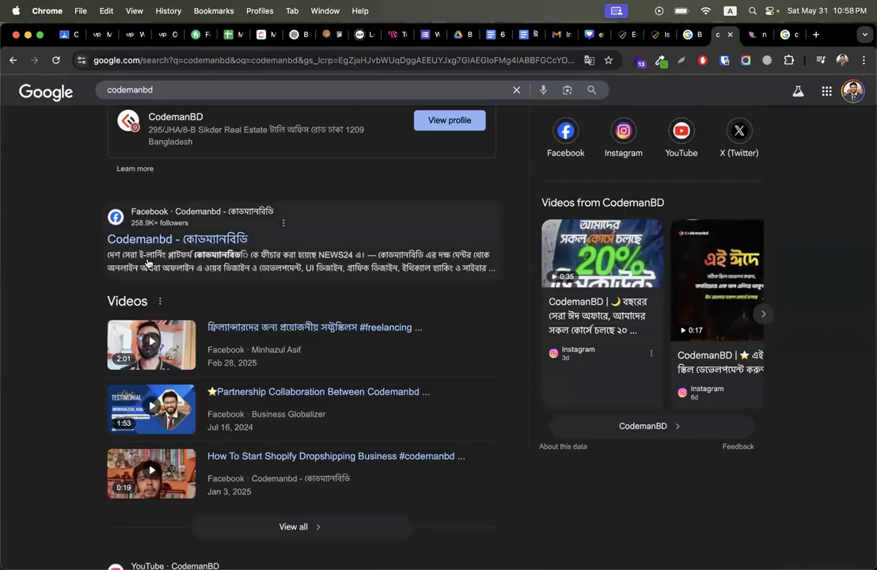
scroll(83, 316, "up", 12)
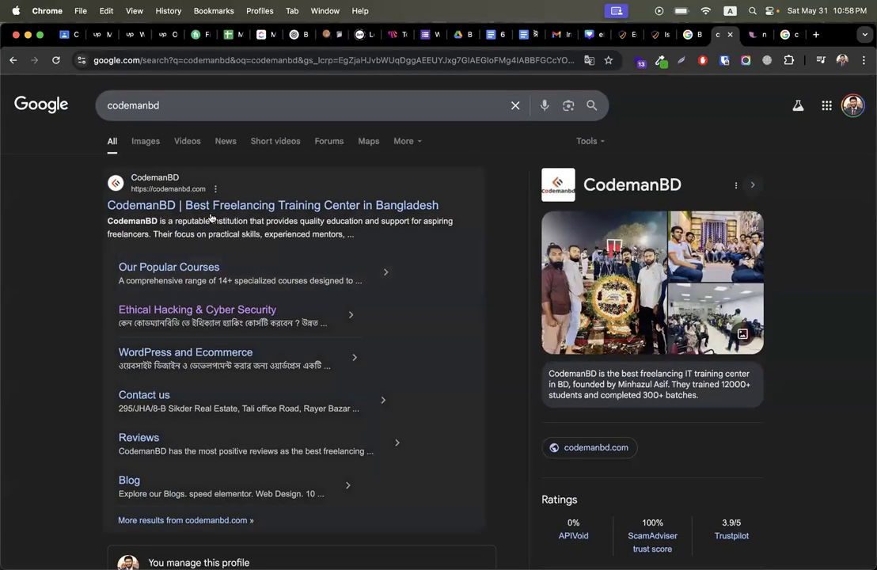
left_click(659, 34)
left_click(623, 34)
scroll(242, 374, "down", 1)
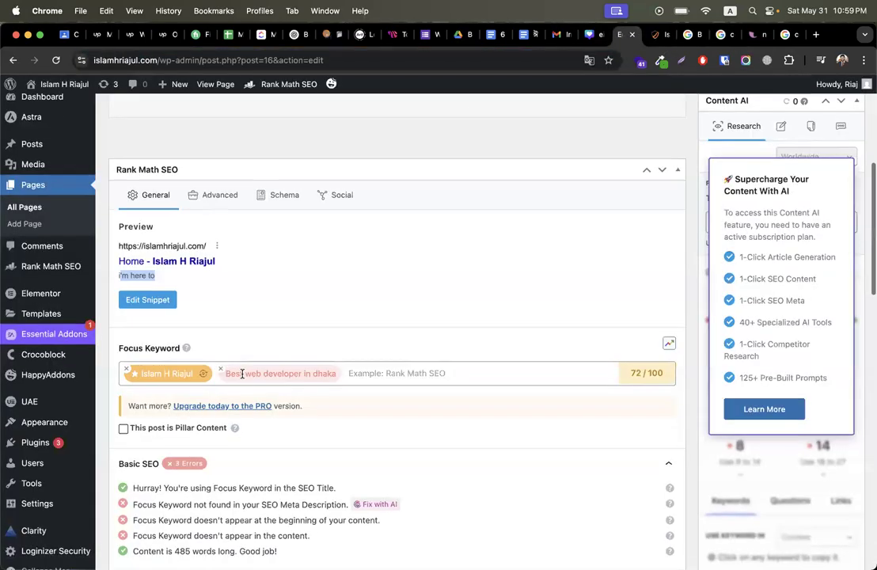
left_click(720, 36)
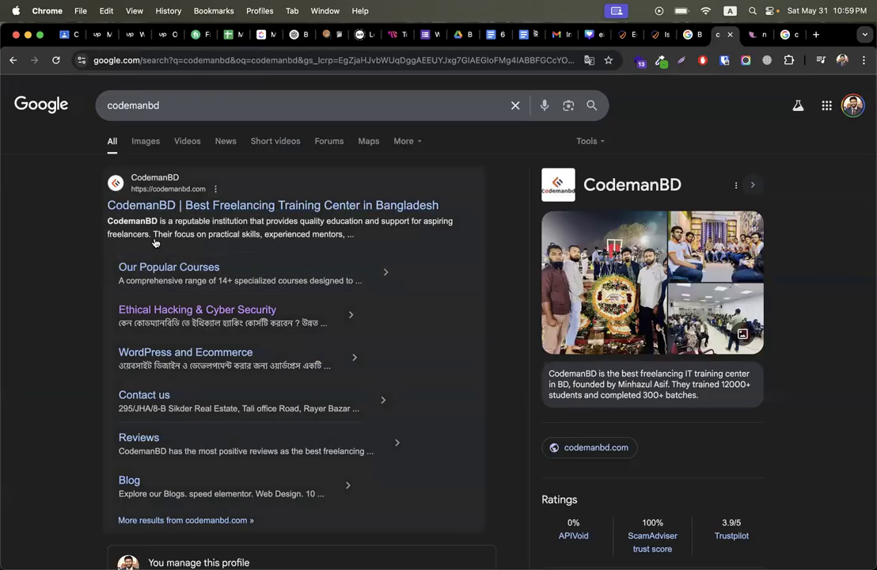
left_click(623, 35)
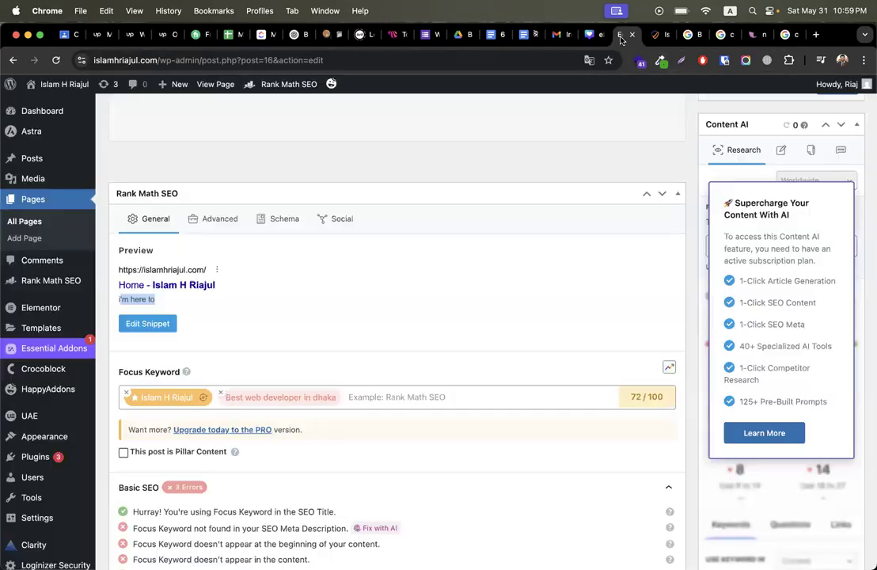
Step: Open the Rank Math snippet editor and select the default title template
scroll(406, 257, "down", 3)
scroll(316, 261, "up", 2)
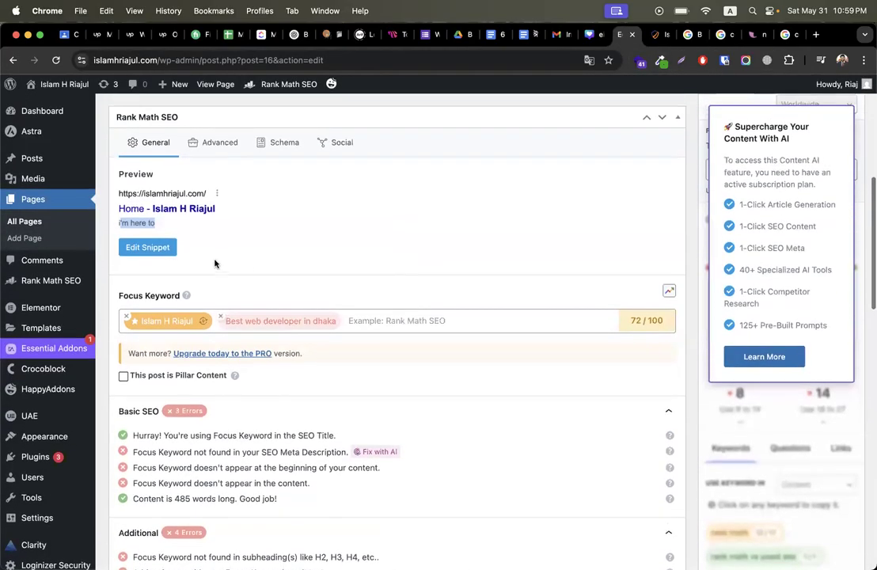
left_click(151, 248)
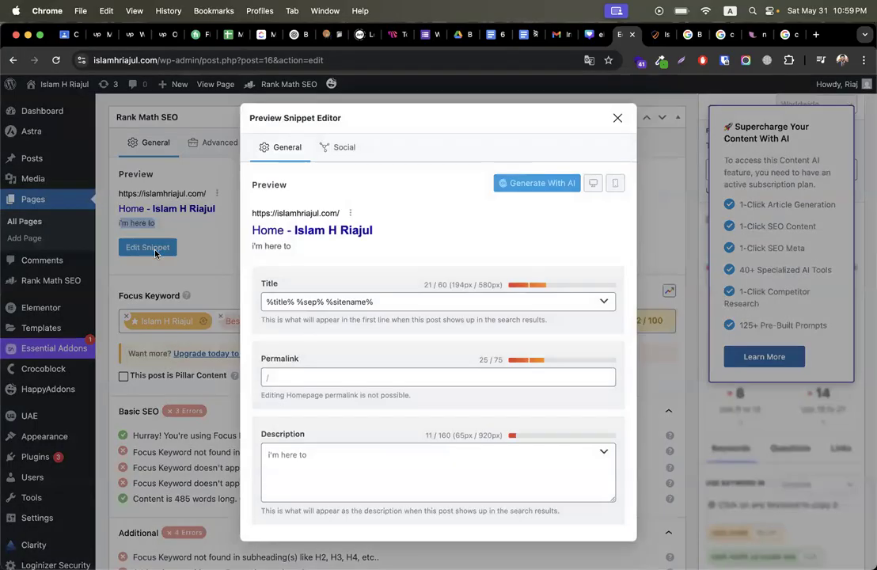
triple_click(462, 303)
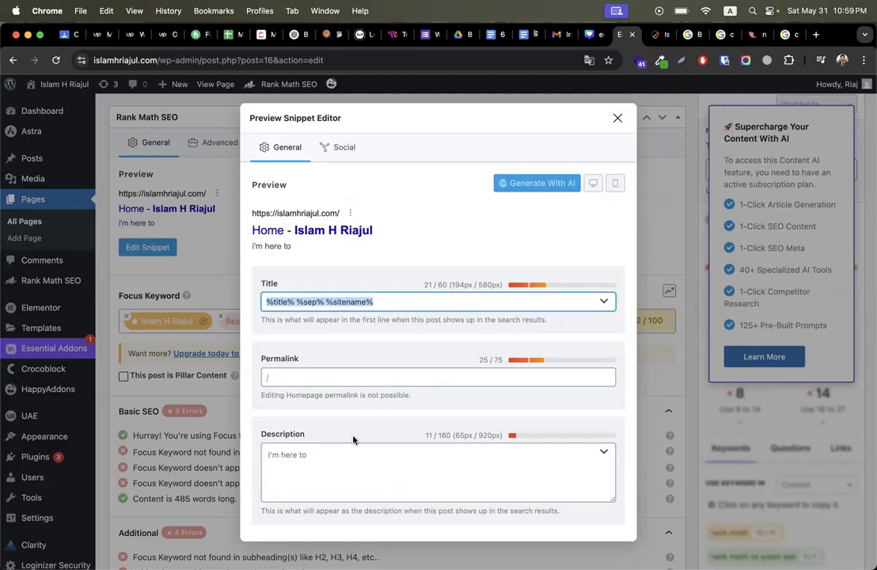
left_click(344, 457)
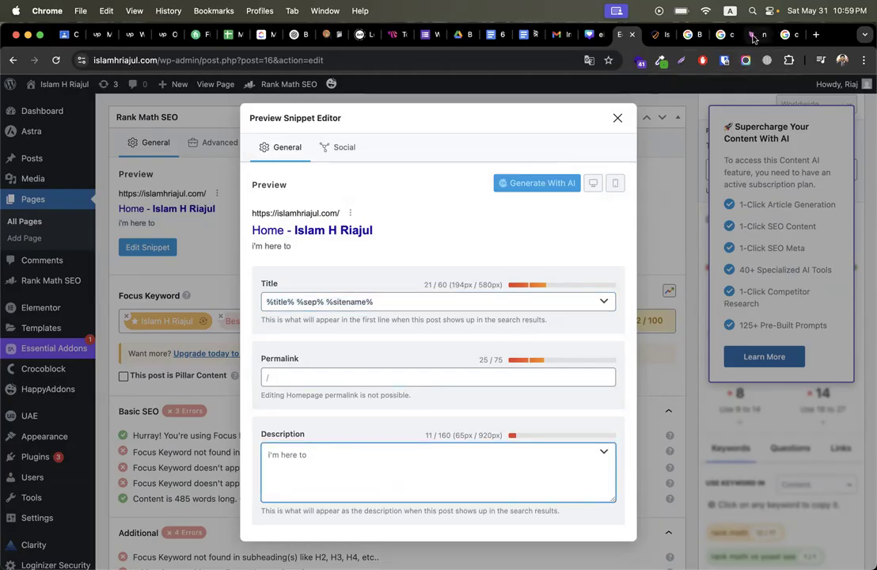
Step: Copy both keyword lines, including 'Best web developer in dhaka', from the notepad
left_click(754, 36)
left_click_drag(172, 125, 2, 128)
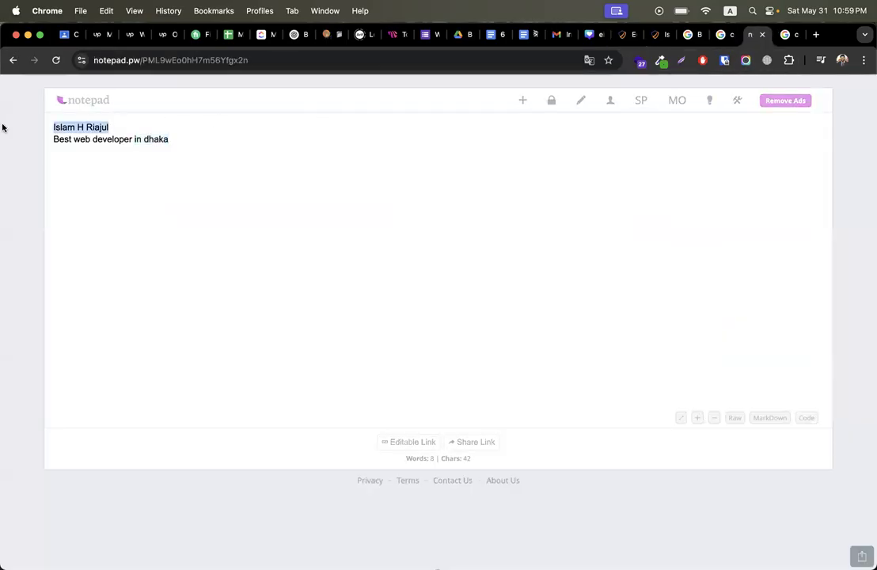
left_click_drag(199, 141, 20, 139)
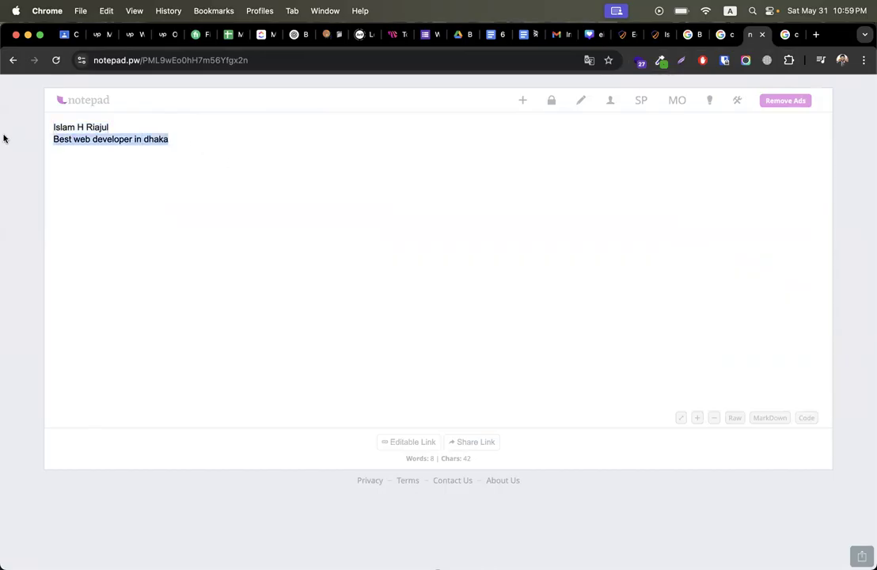
left_click(127, 130)
left_click_drag(170, 138, 17, 127)
key("super+c")
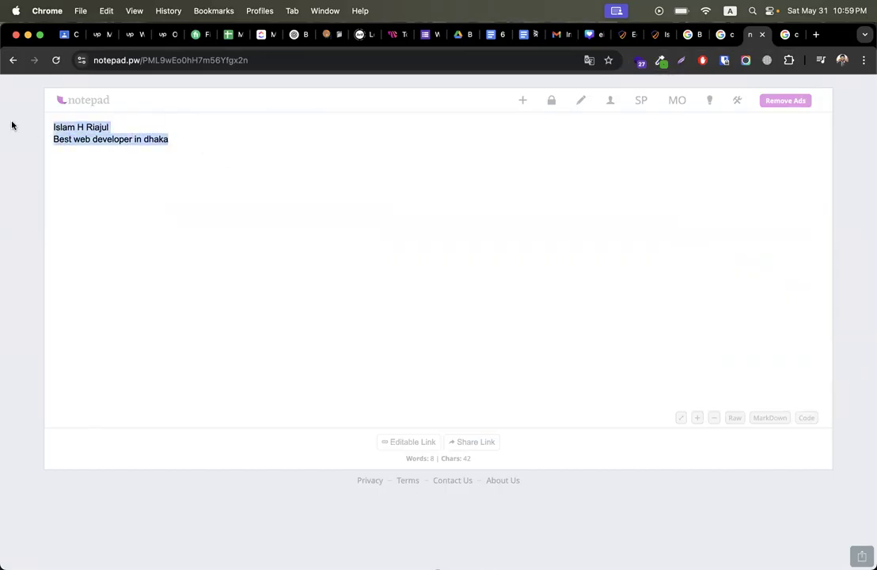
Step: Replace the SEO title with both keywords, separated by '|'
left_click(626, 35)
left_click(377, 300)
key("super+a")
key("super+v")
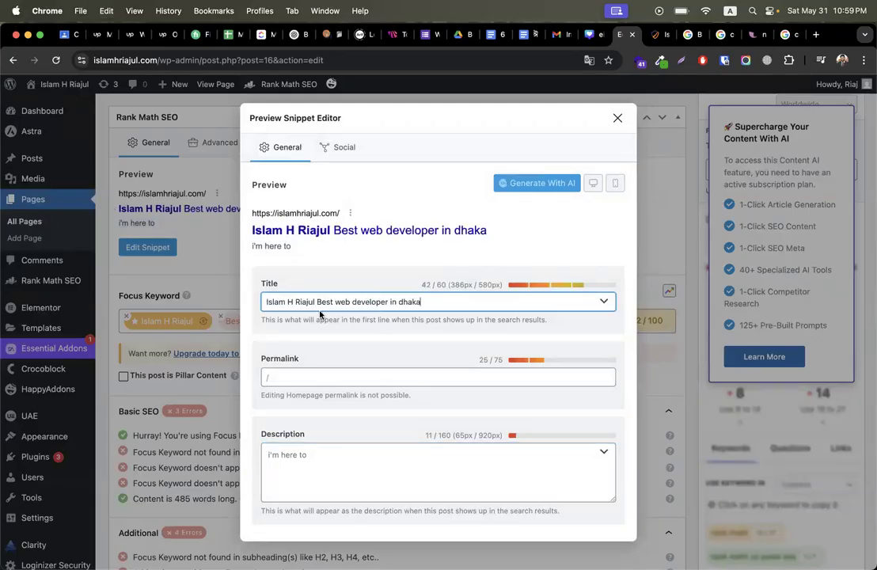
left_click(317, 301)
type("-")
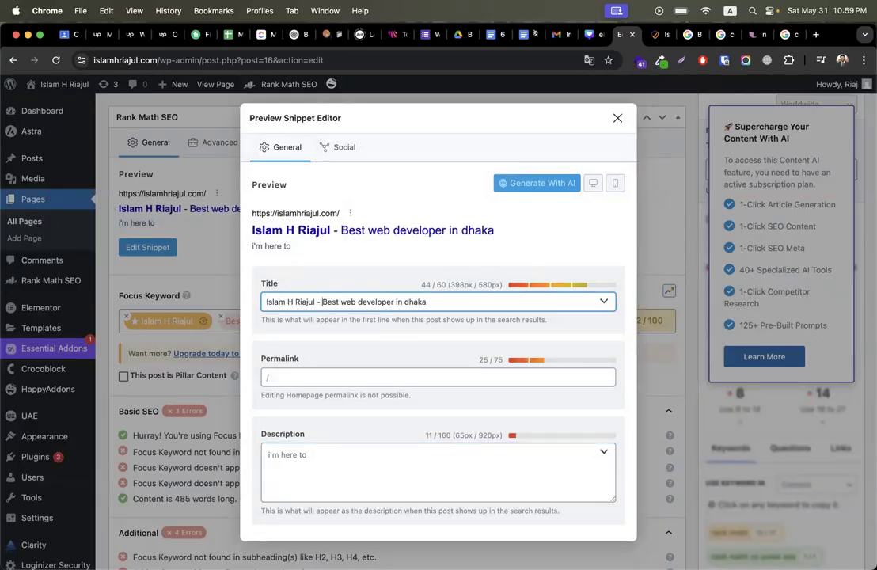
key("BackSpace")
key("BackSpace")
type("|")
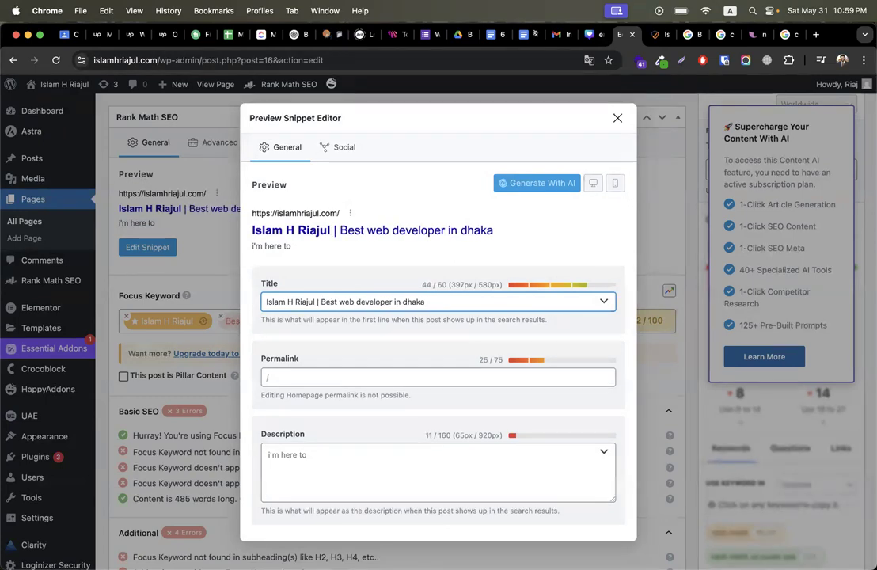
Step: Note the 160-character description limit and select the whole new title for copying
left_click(319, 462)
double_click(444, 434)
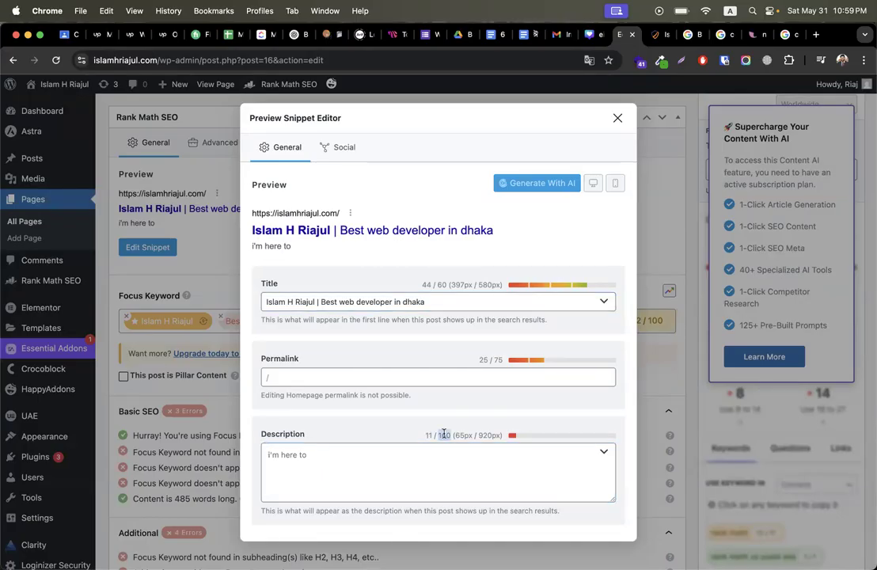
left_click(439, 302)
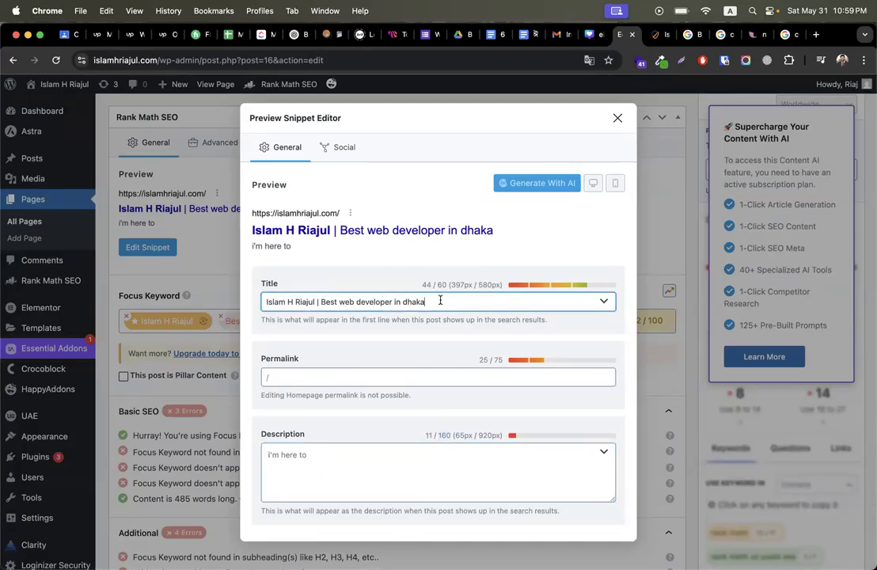
key("super+a")
key("super+c")
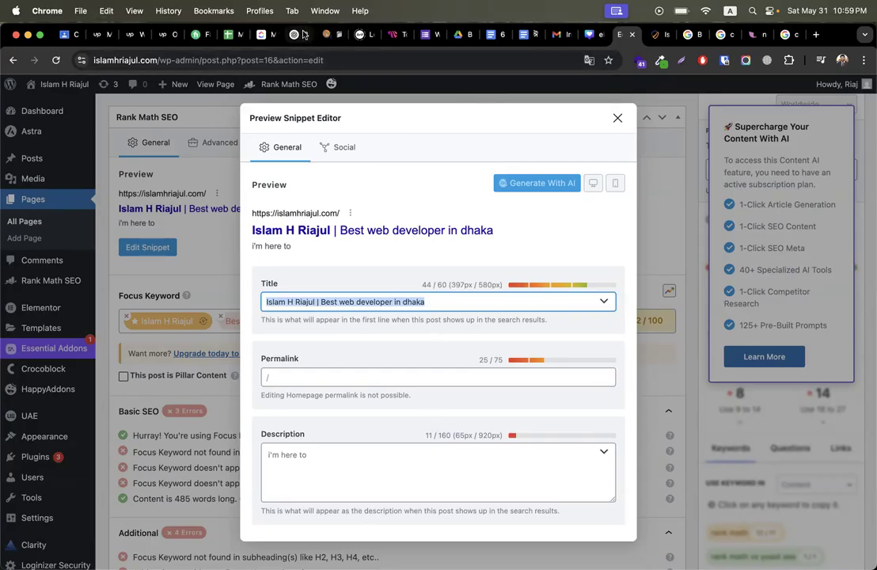
left_click(294, 34)
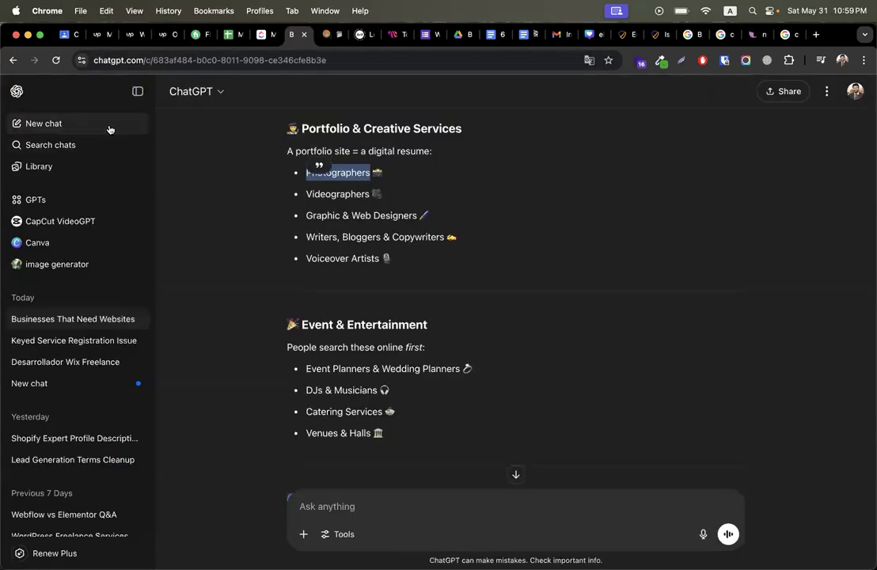
Step: In a new chat, send the site name and keyword 'Best web developer in dhaka', requesting a 160-character meta description
left_click(109, 125)
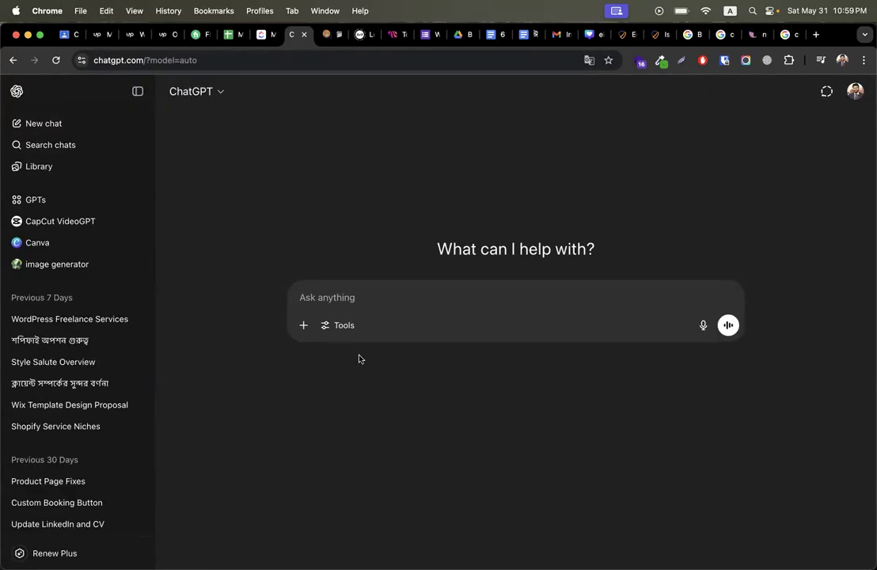
key("super+v")
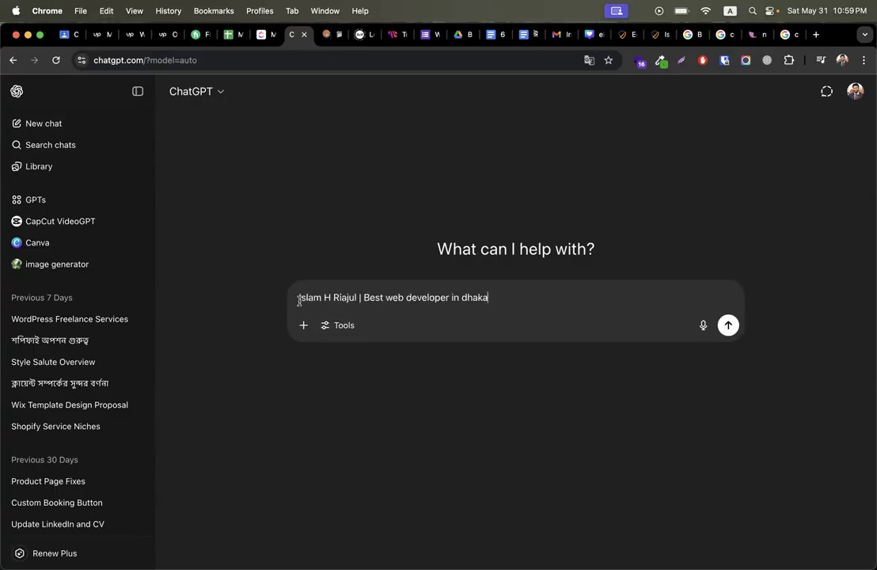
type("website name ")
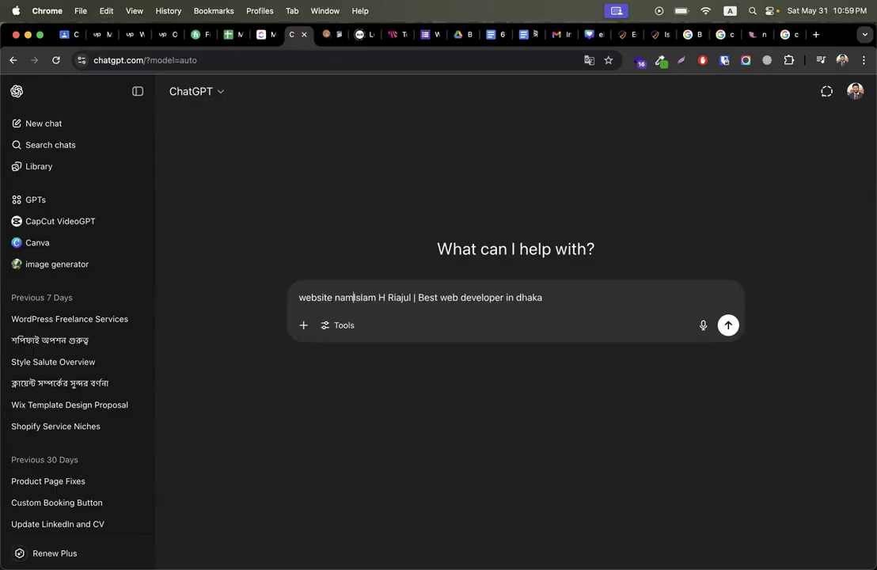
type(":")
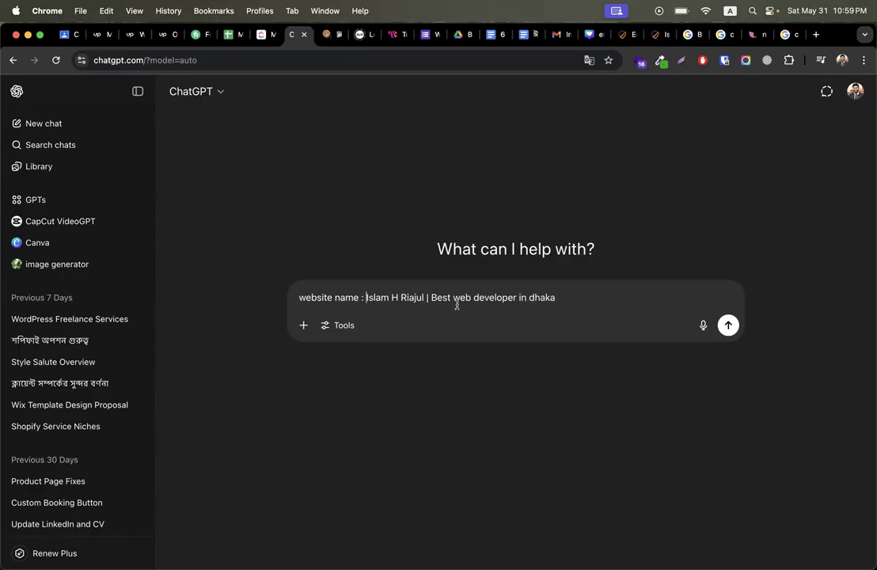
left_click(432, 298)
key("BackSpace")
key("BackSpace")
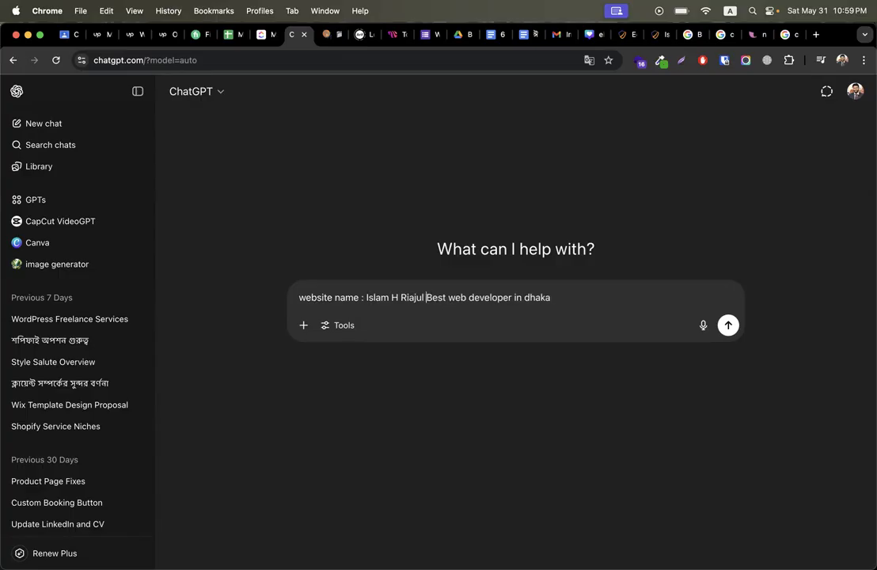
key("shift+Return")
type("keyword :")
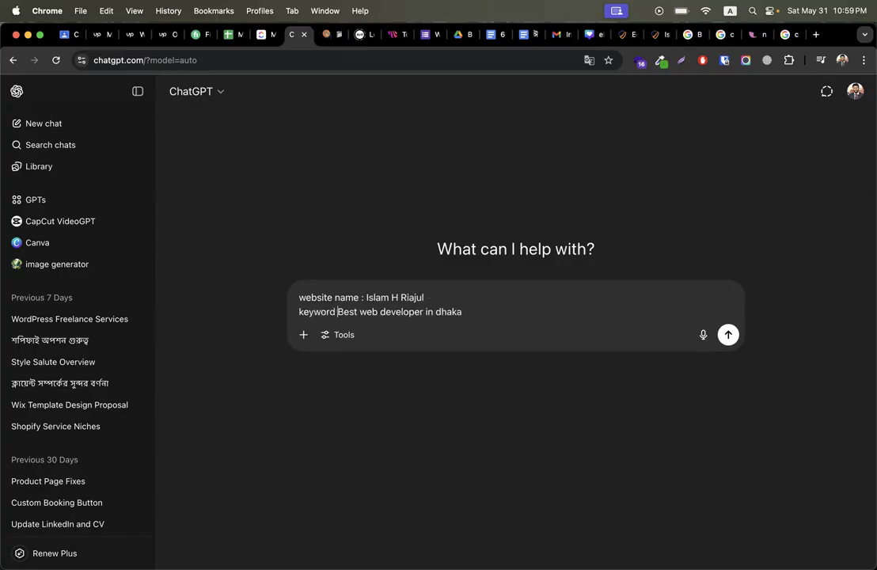
left_click(533, 310)
key("shift+Return")
key("shift+Return")
type("now")
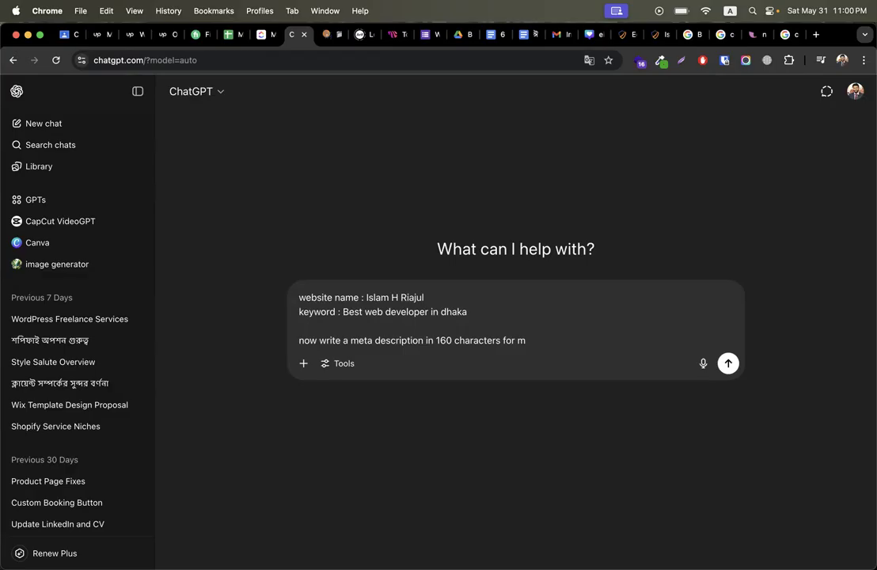
type("website.")
key("Return")
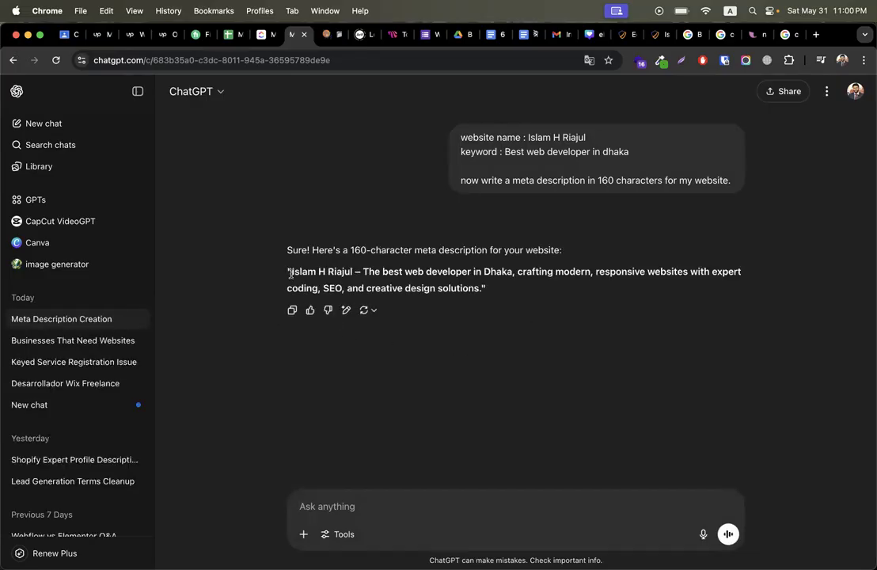
Step: Review the generated meta description, noting words like responsive, coding and SEO, and select it
left_click_drag(292, 274, 590, 271)
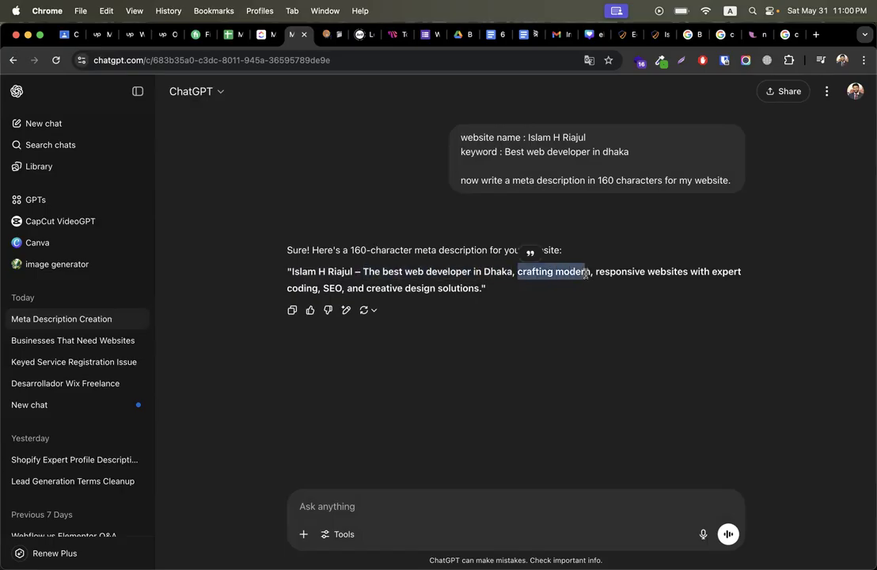
double_click(607, 271)
left_click(651, 274)
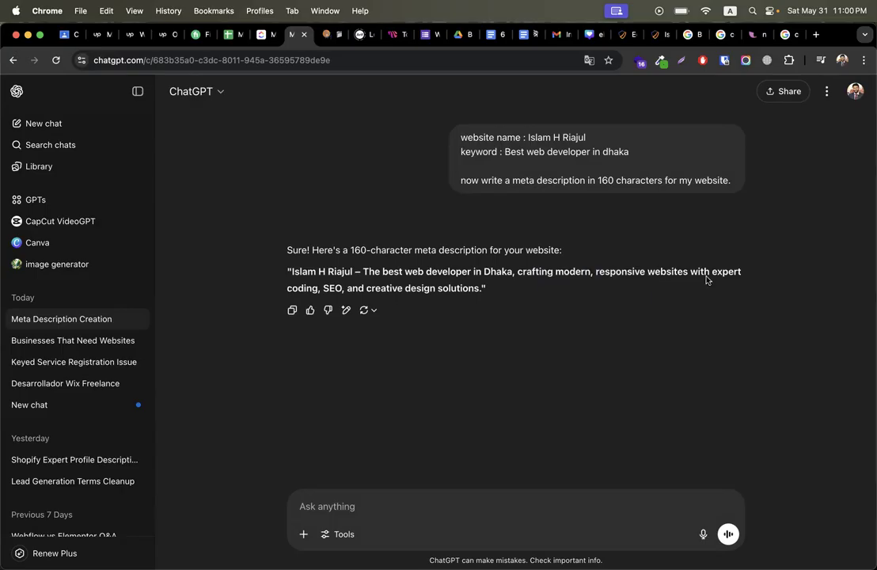
double_click(301, 289)
left_click(357, 287)
double_click(334, 288)
left_click(379, 289)
left_click_drag(479, 288, 291, 274)
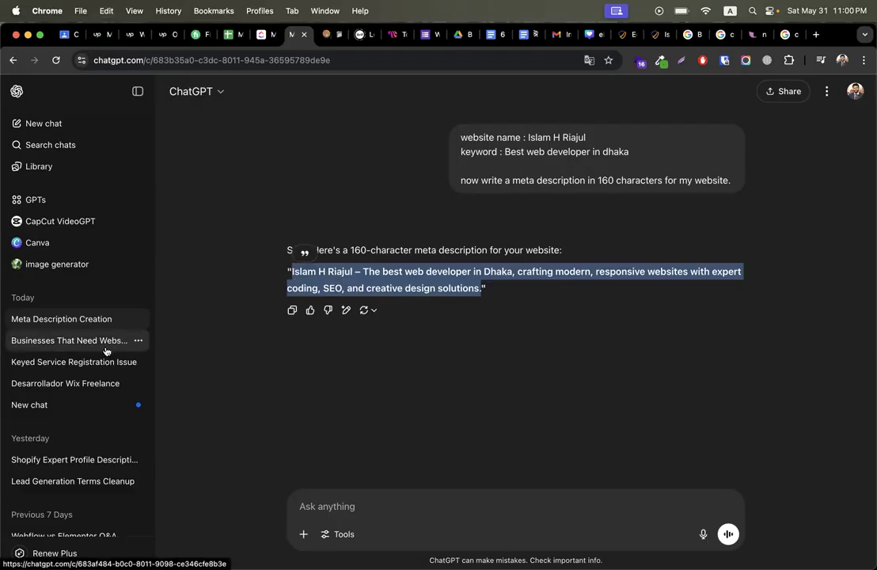
Step: Open the older 'Meta Description Creation' chat from the sidebar history
scroll(95, 360, "down", 5)
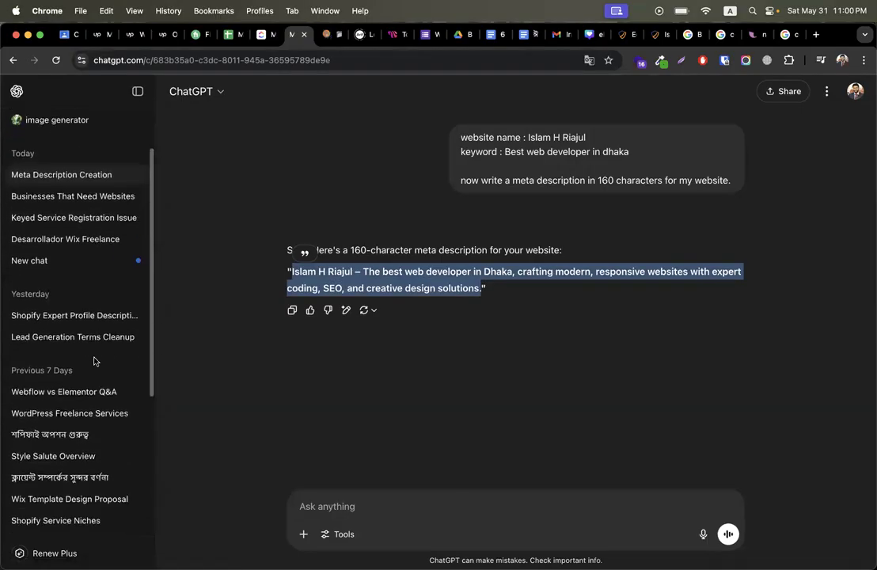
scroll(94, 360, "down", 6)
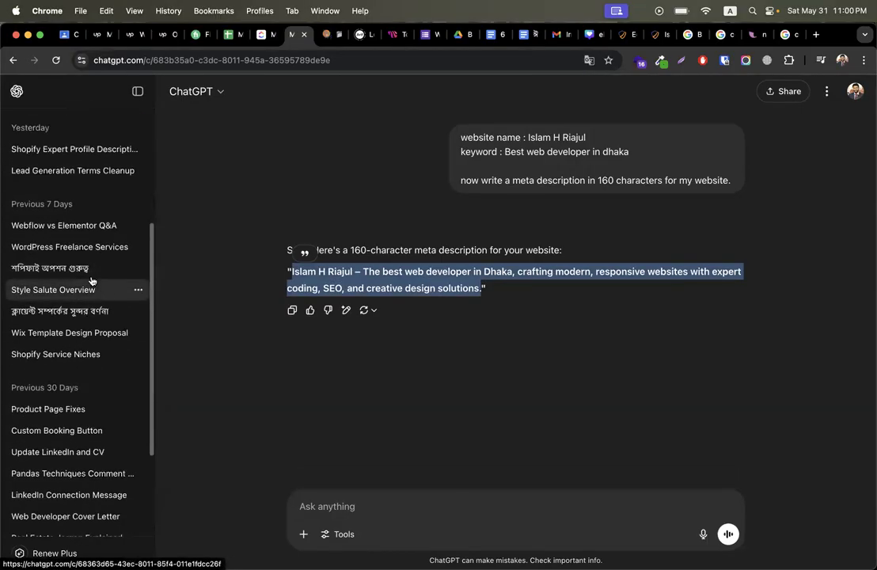
scroll(82, 372, "down", 3)
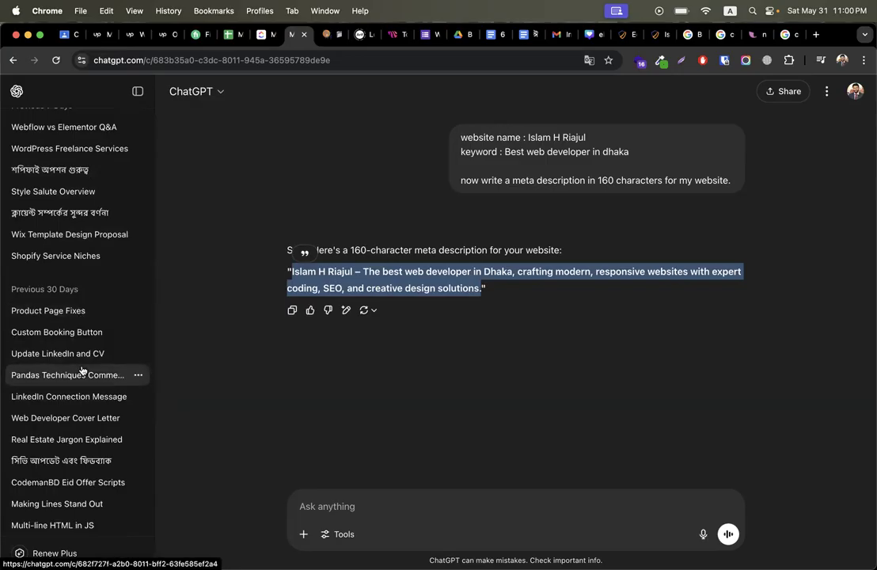
scroll(83, 371, "down", 8)
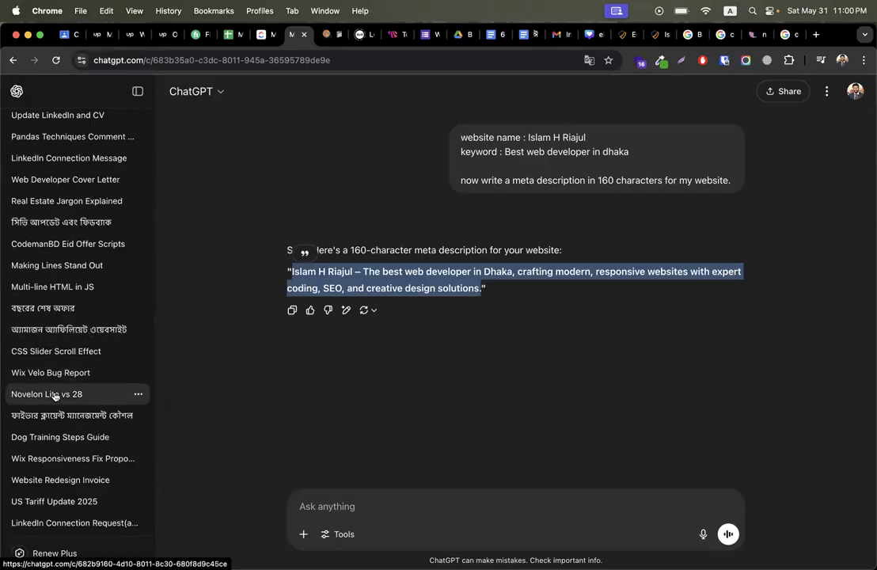
scroll(75, 342, "down", 5)
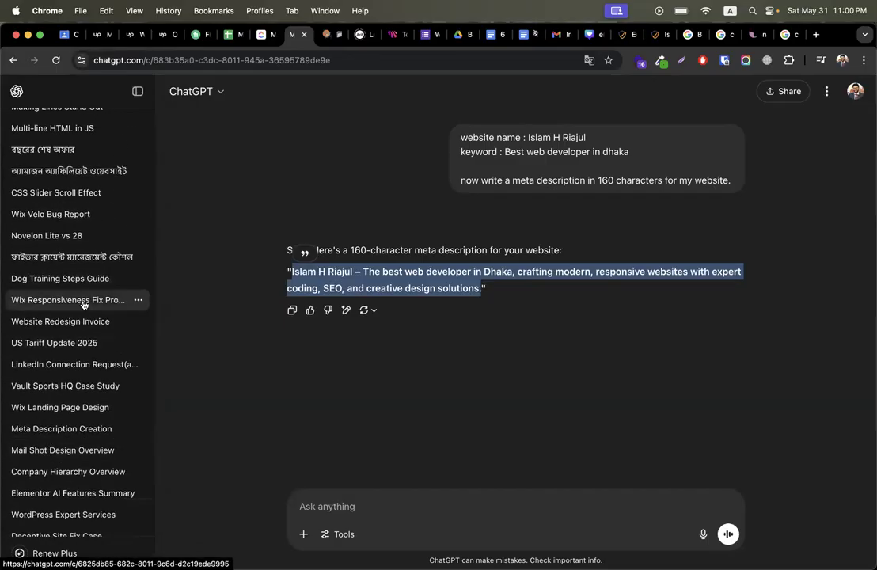
left_click(70, 431)
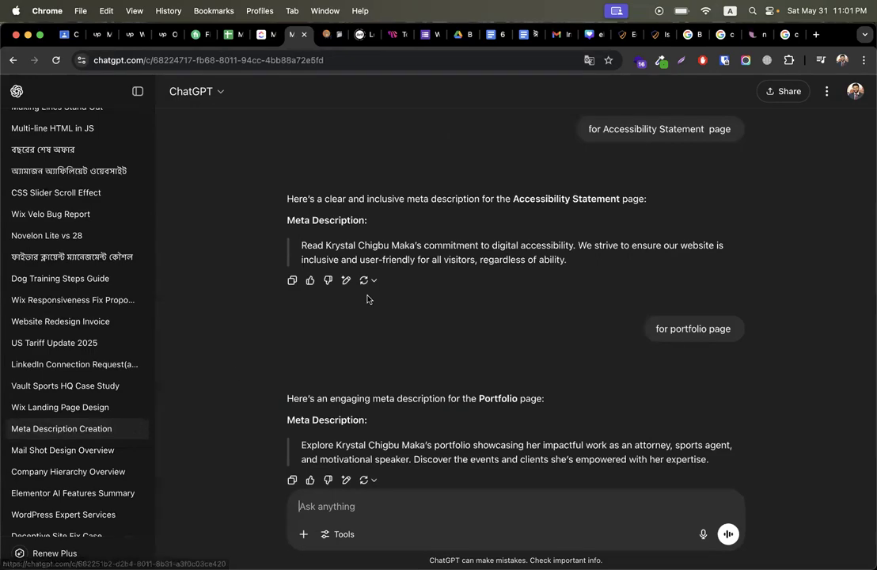
Step: Review that chat's prompt: client site name, link, five major keywords and home page request
left_click_drag(428, 246, 332, 246)
scroll(225, 347, "up", 20)
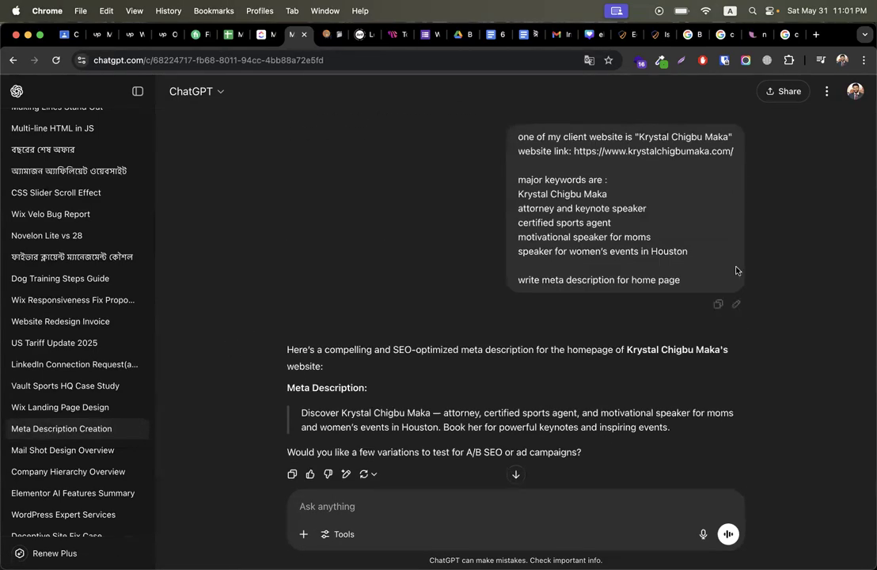
left_click_drag(638, 137, 735, 139)
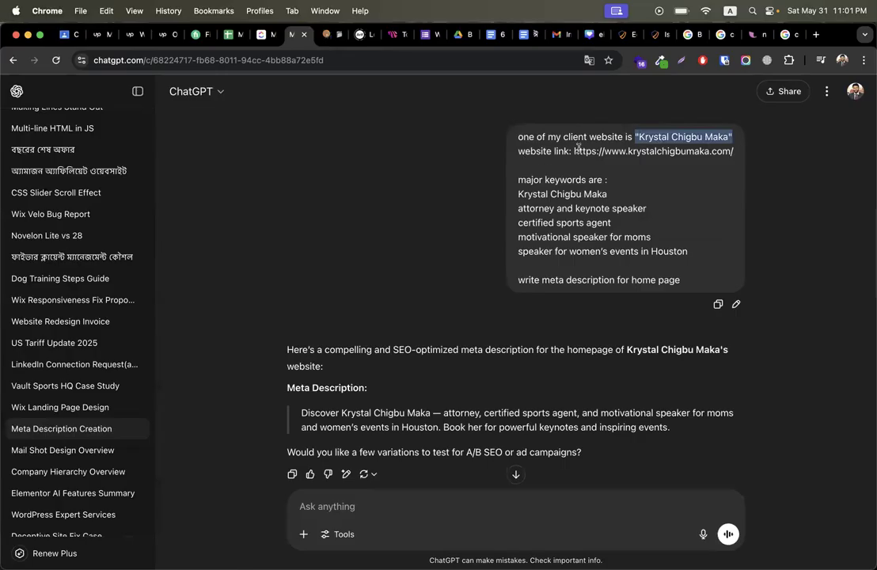
left_click_drag(579, 151, 845, 152)
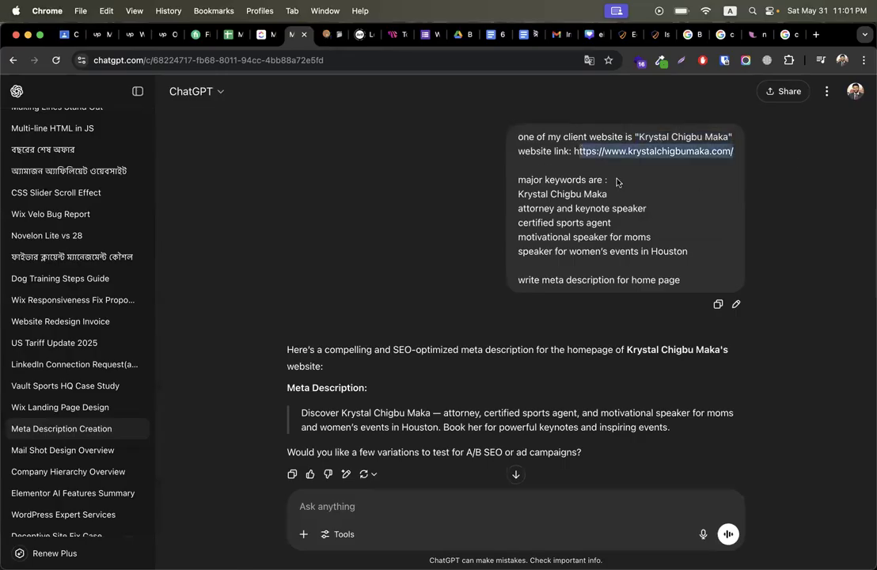
left_click(523, 194)
left_click_drag(520, 194, 697, 251)
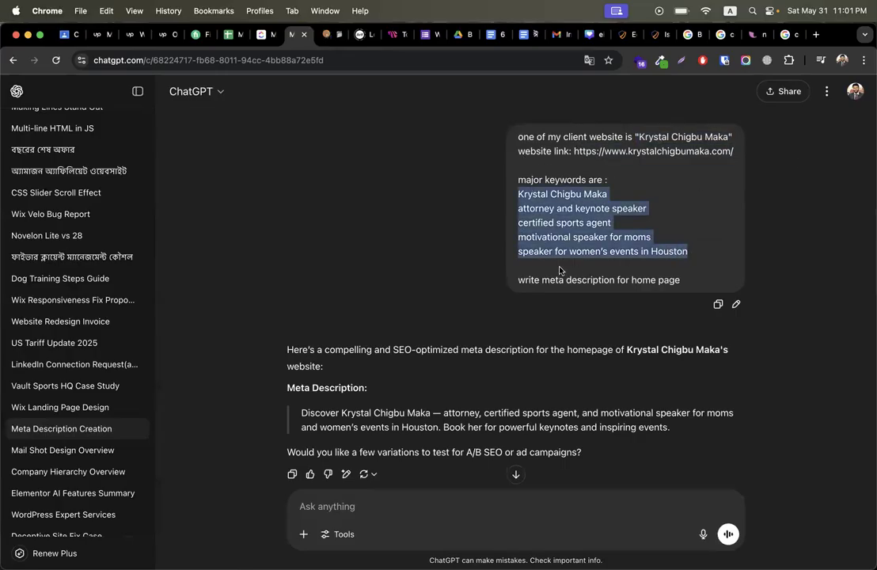
left_click_drag(519, 277, 692, 278)
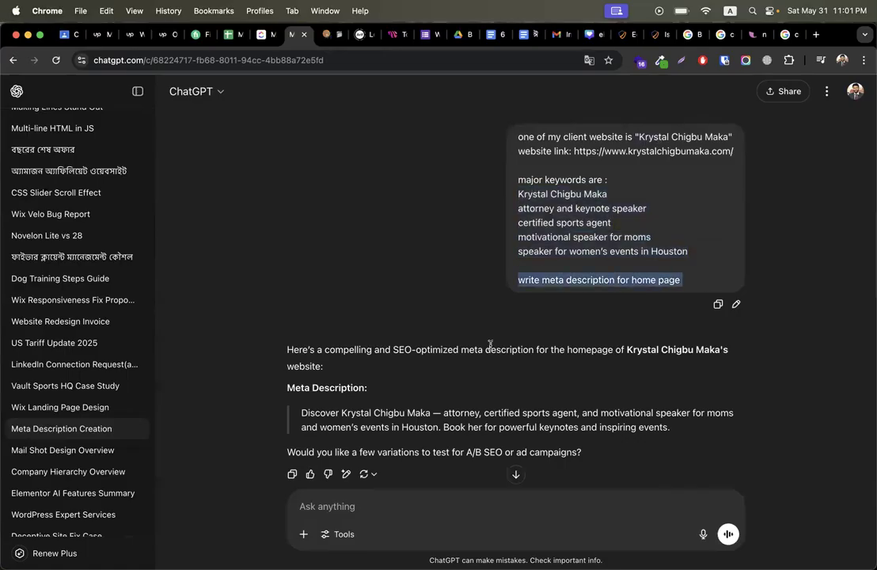
Step: Read through the meta descriptions generated earlier in that chat
scroll(491, 344, "down", 3)
left_click_drag(302, 275, 642, 287)
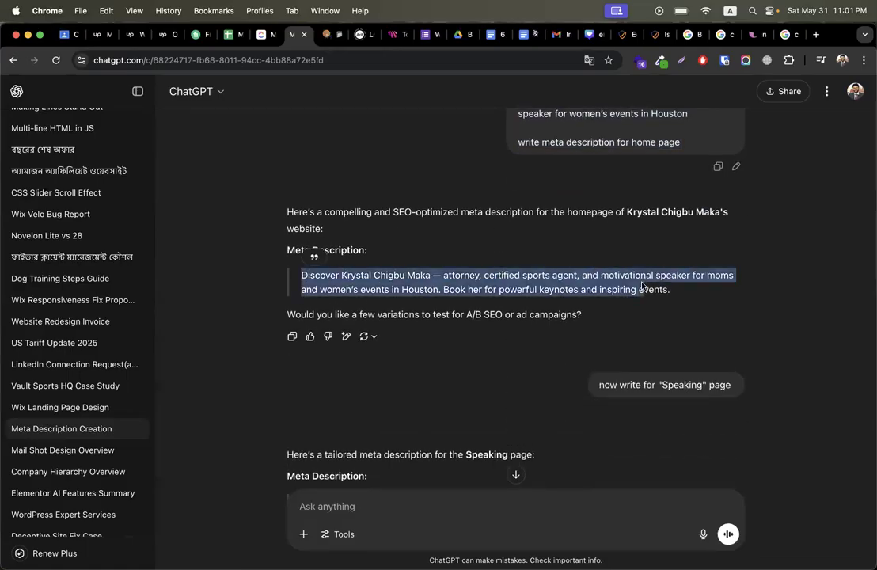
scroll(642, 287, "down", 3)
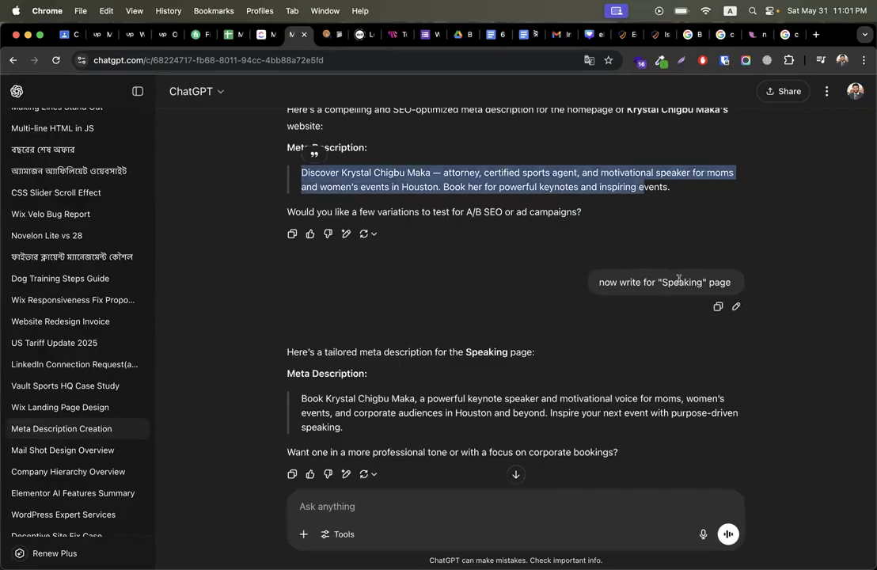
double_click(678, 281)
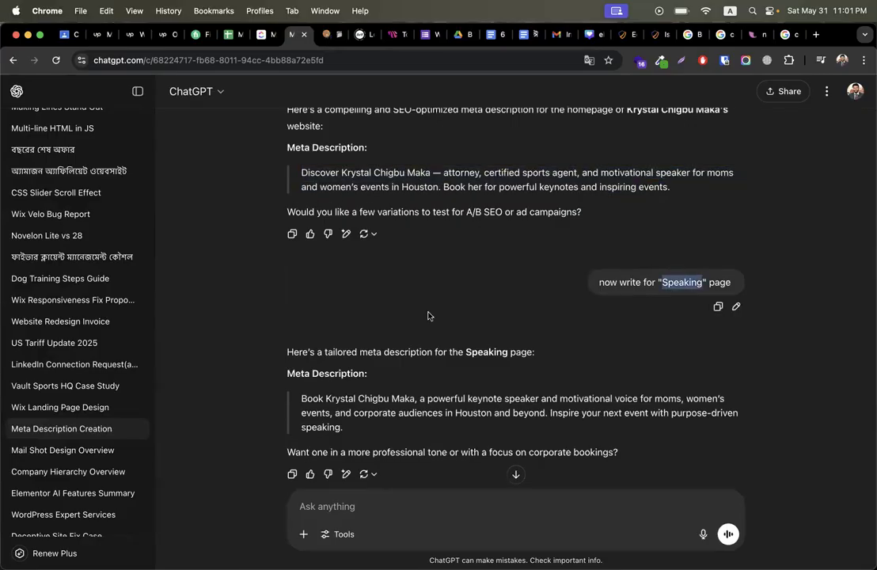
scroll(429, 314, "down", 3)
left_click_drag(300, 274, 411, 302)
scroll(411, 300, "down", 4)
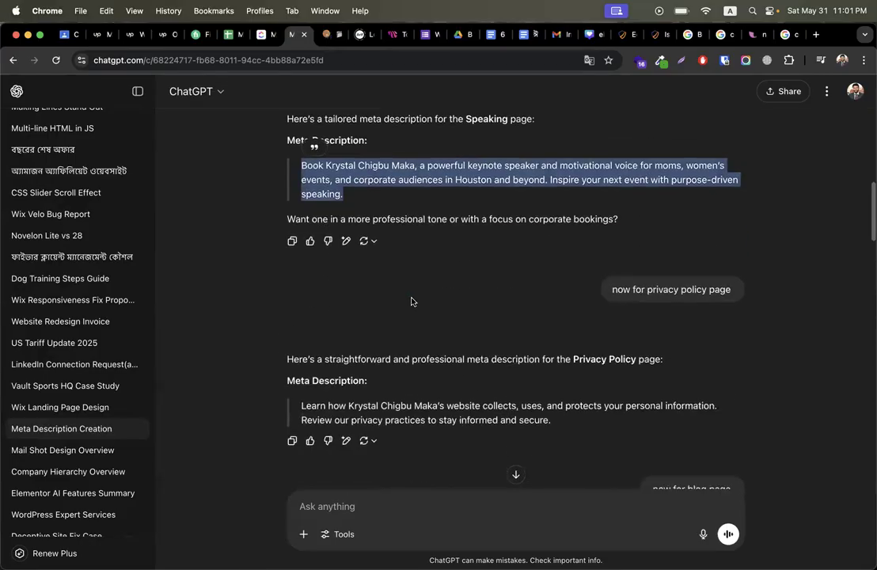
left_click_drag(648, 246, 684, 244)
scroll(469, 308, "down", 2)
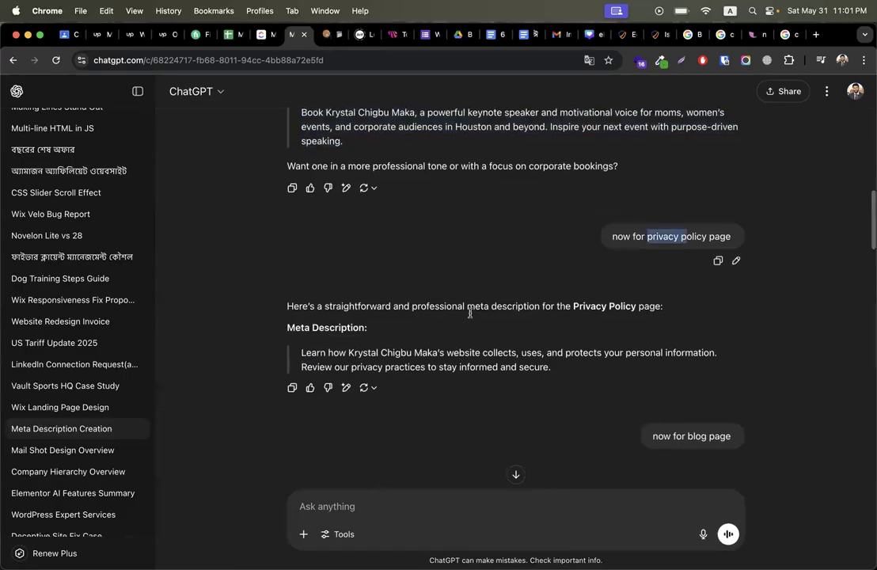
left_click_drag(301, 285, 686, 297)
scroll(686, 297, "down", 4)
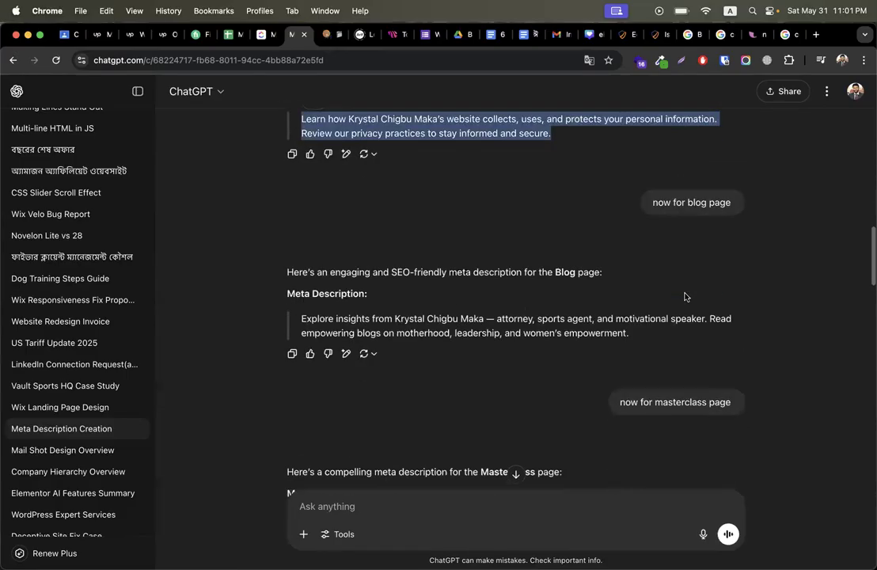
scroll(419, 394, "down", 9)
scroll(420, 395, "up", 15)
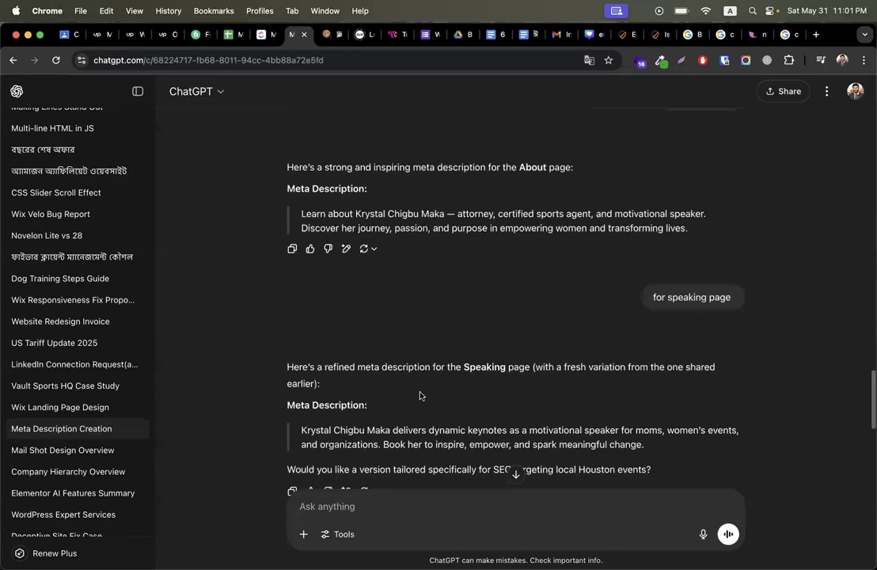
scroll(420, 396, "up", 10)
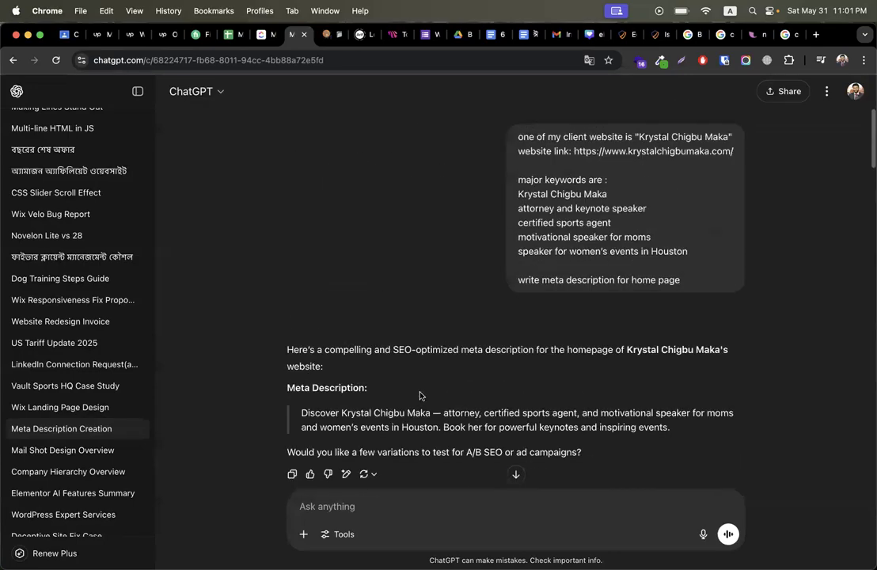
Step: Paste the ChatGPT text 'The best web developer in Dhaka, crafting modern, responsive websites…' as the description (142/160)
left_click(630, 36)
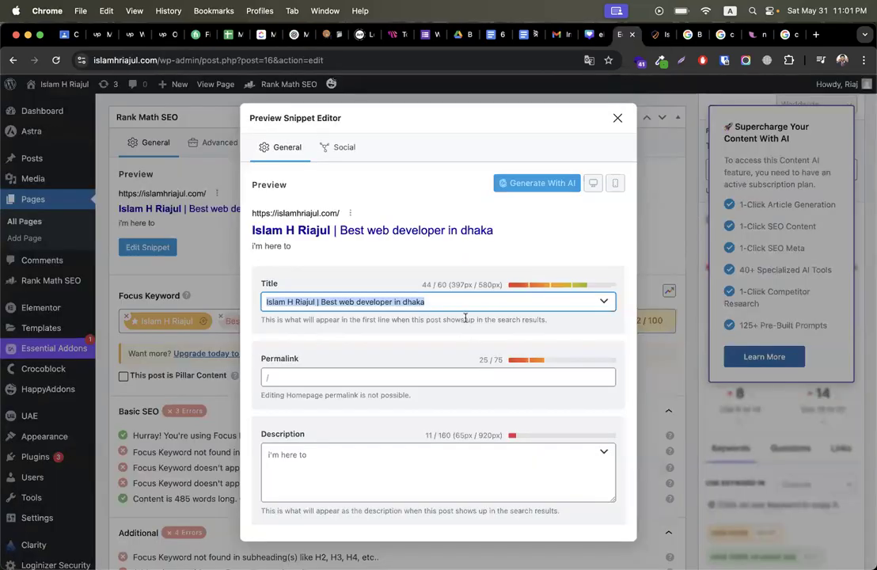
left_click(360, 445)
key("super+a")
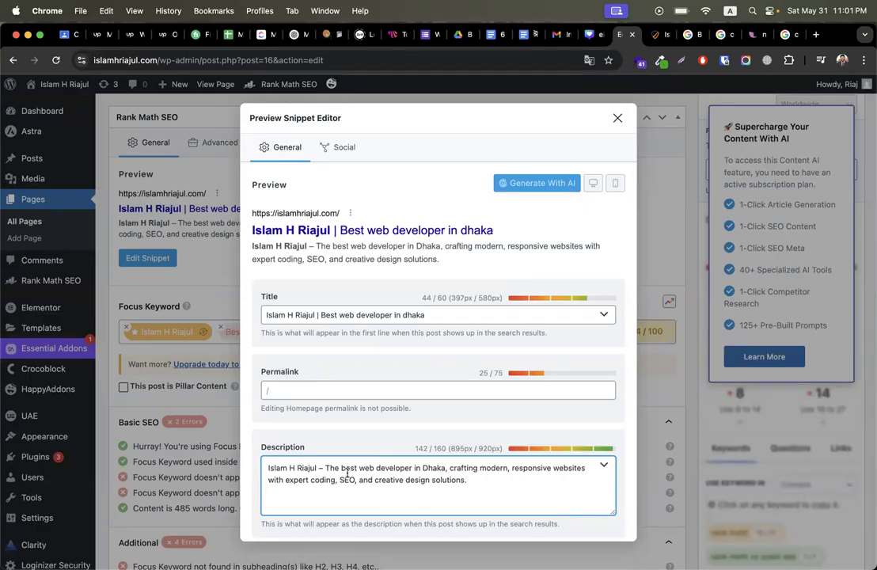
left_click_drag(317, 468, 258, 467)
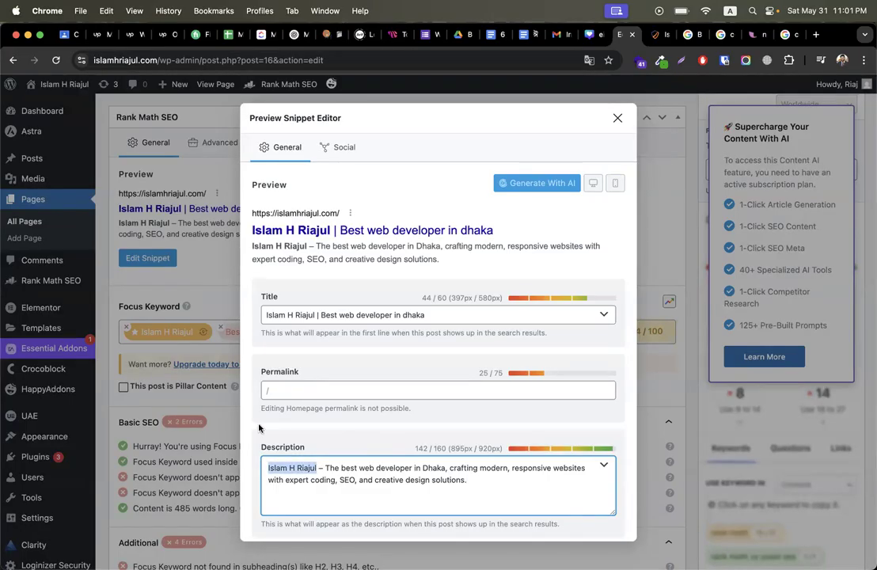
left_click_drag(316, 315, 246, 322)
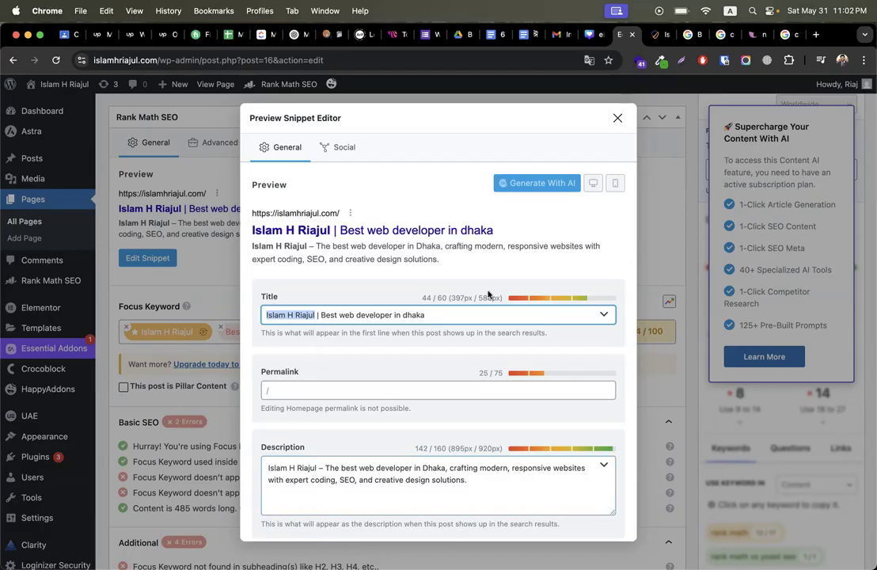
scroll(555, 206, "down", 1)
Step: Check the passing meta description and failing keyword-at-beginning checks, then view the live home page
left_click(618, 117)
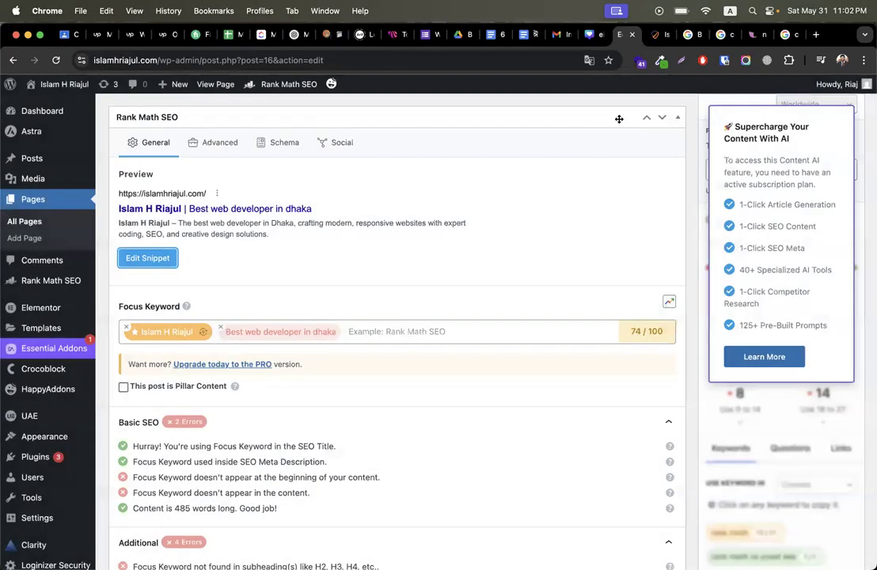
scroll(413, 307, "down", 4)
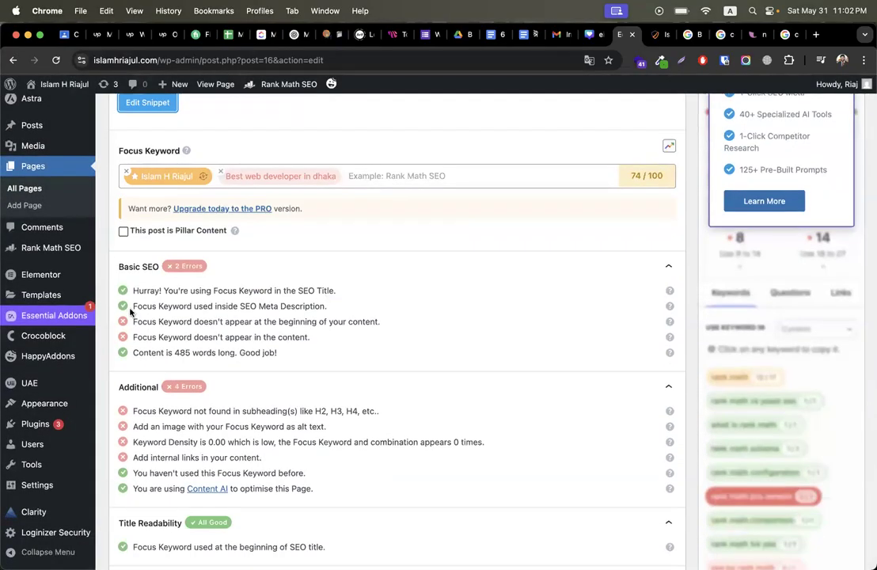
left_click_drag(133, 304, 335, 307)
left_click(300, 306)
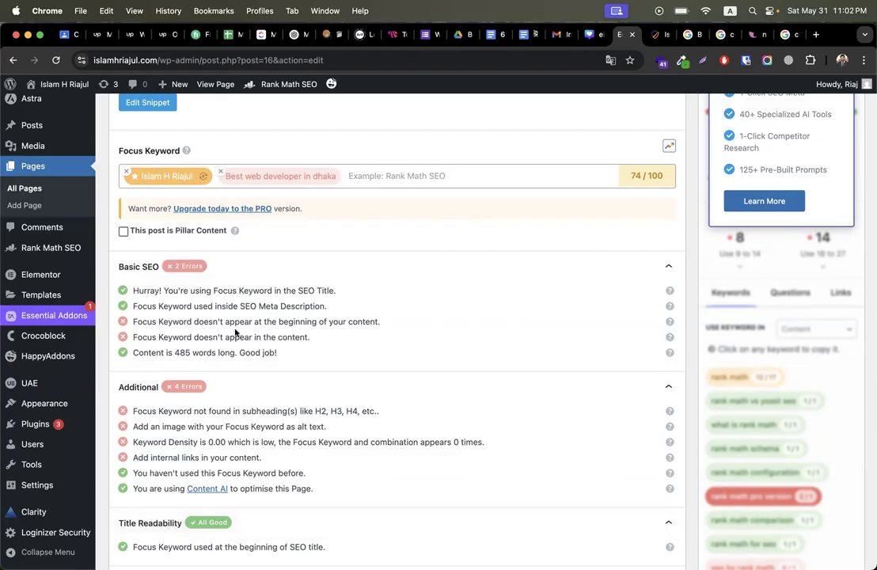
scroll(147, 325, "up", 1)
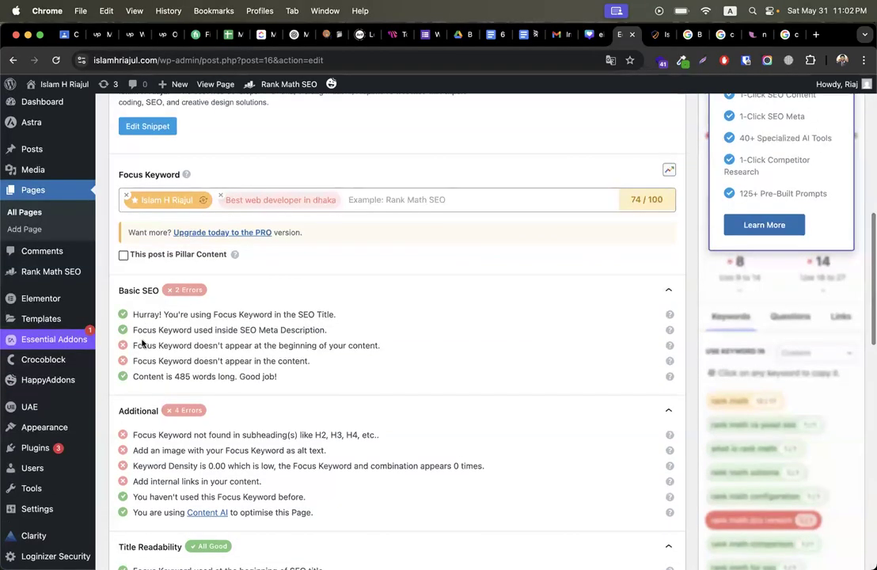
triple_click(316, 342)
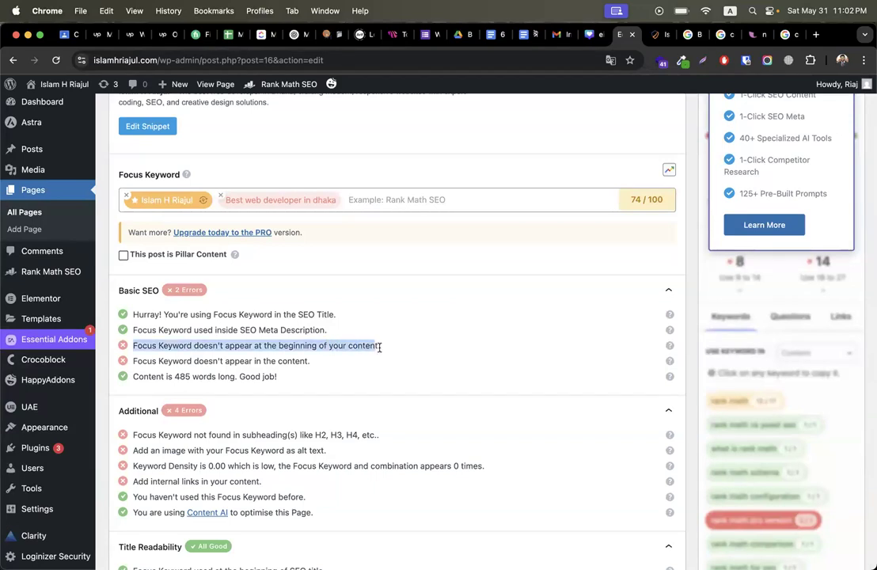
left_click(658, 36)
scroll(461, 298, "down", 3)
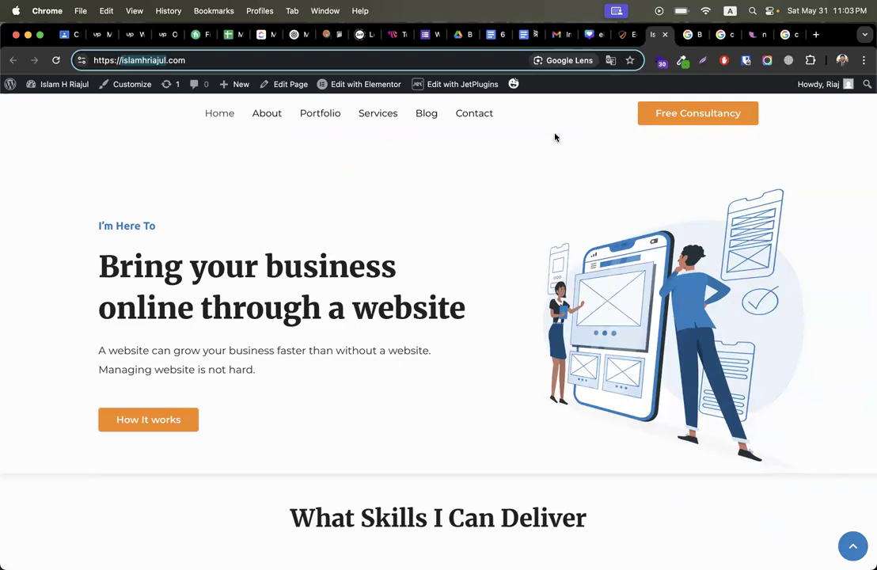
Step: Launch Edit with Elementor for the home page from the admin bar
left_click(366, 85)
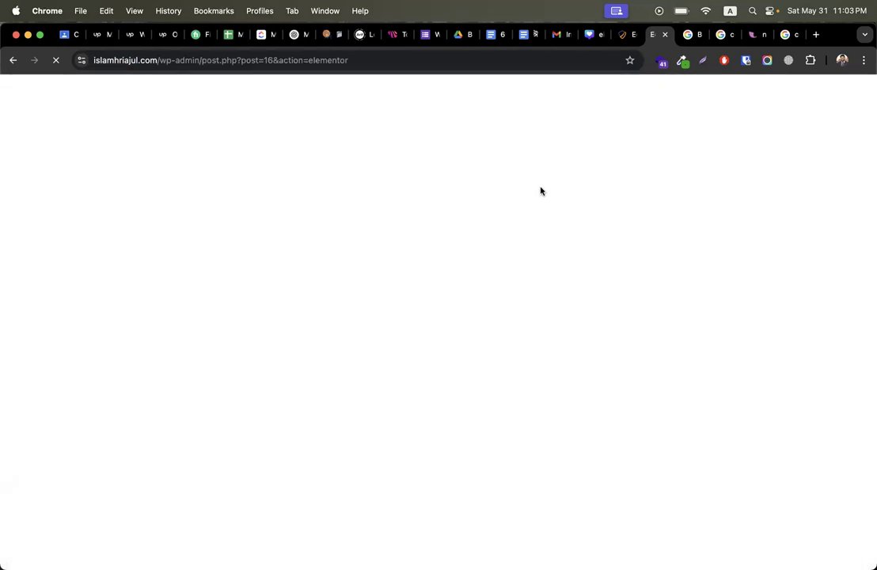
left_click(622, 34)
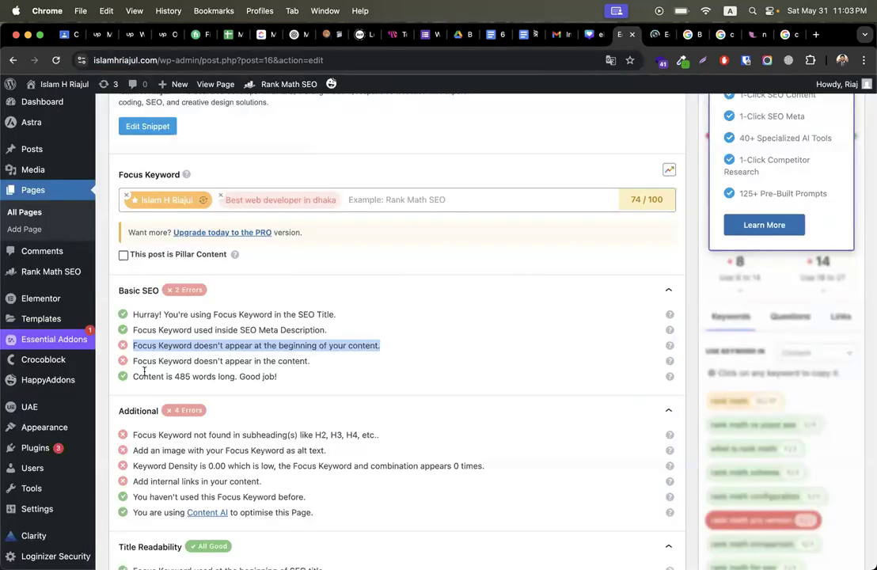
scroll(231, 294, "up", 1)
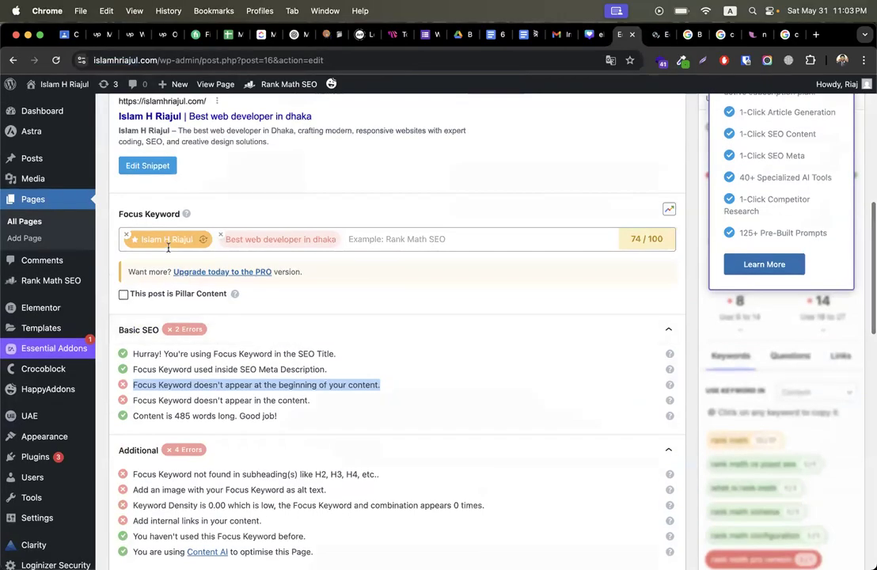
Step: Copy the primary focus keyword from the notes and return to the Elementor tab
left_click(751, 34)
left_click_drag(138, 129, 17, 126)
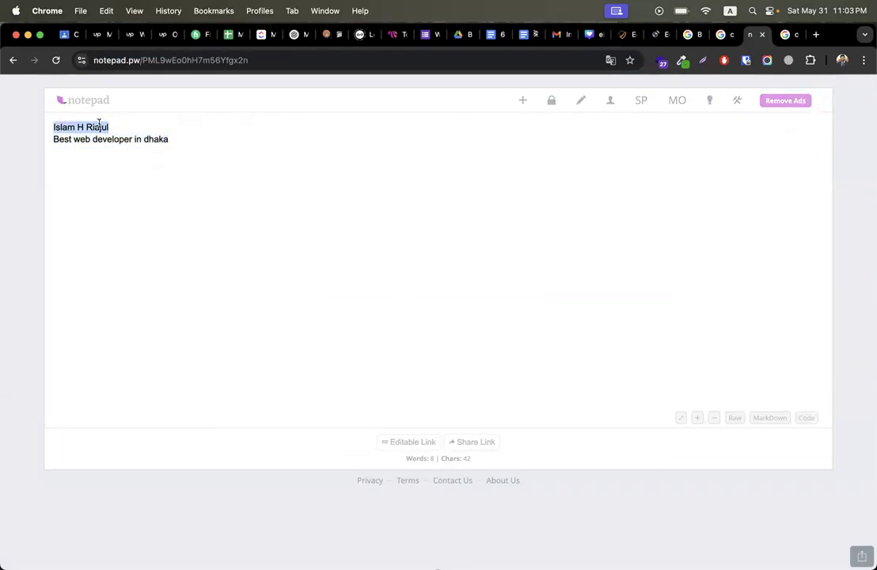
right_click(99, 123)
left_click(128, 228)
left_click(658, 35)
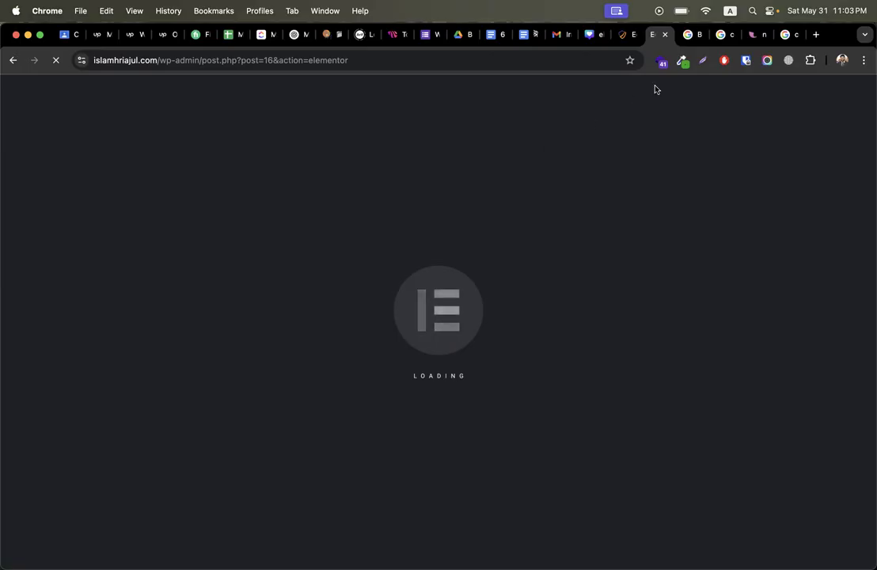
Step: Select 'Best web developer in dhaka' in the notes and quit WhatsApp from the Dock
left_click(758, 35)
left_click_drag(169, 140, 2, 142)
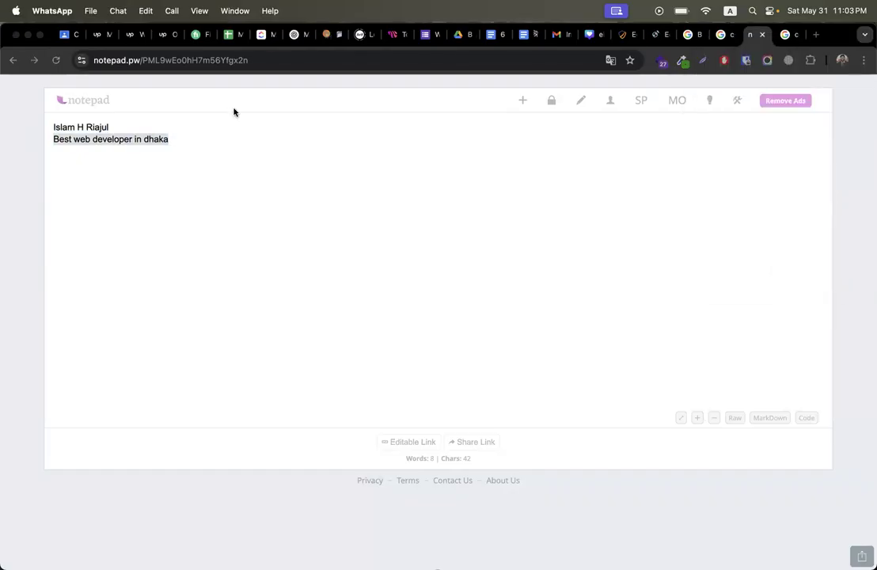
mouse_move(876, 264)
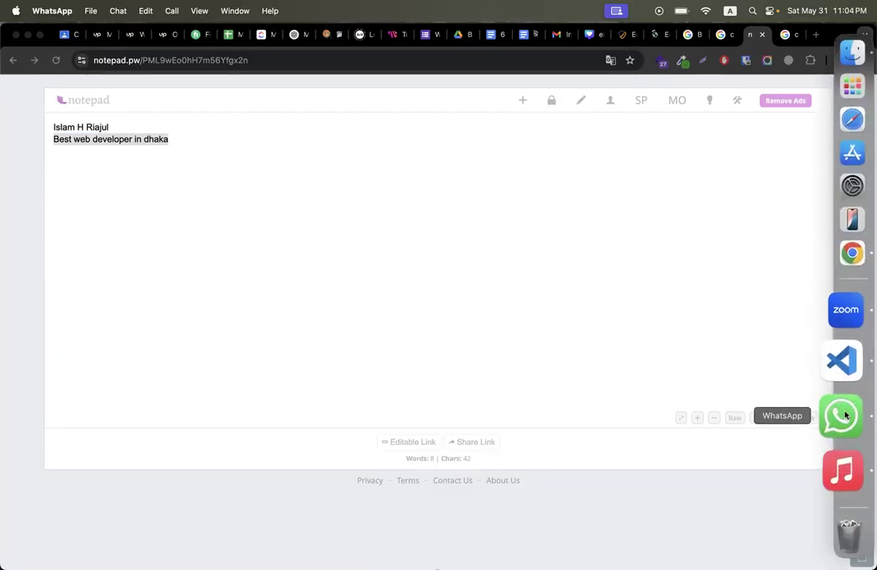
right_click(845, 415)
left_click(713, 517)
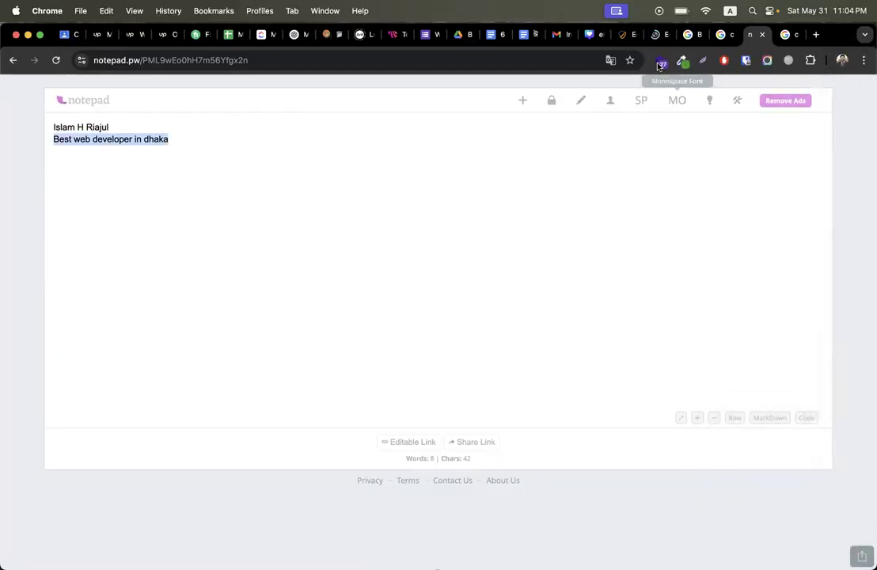
Step: Wait for Elementor to finish loading the home page, glancing at the codemanbd results meanwhile
left_click(657, 34)
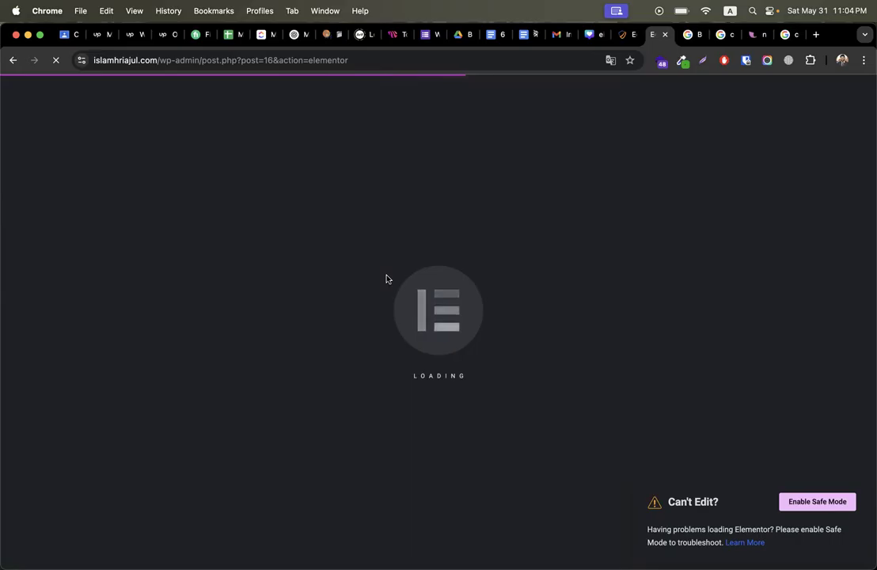
left_click(720, 37)
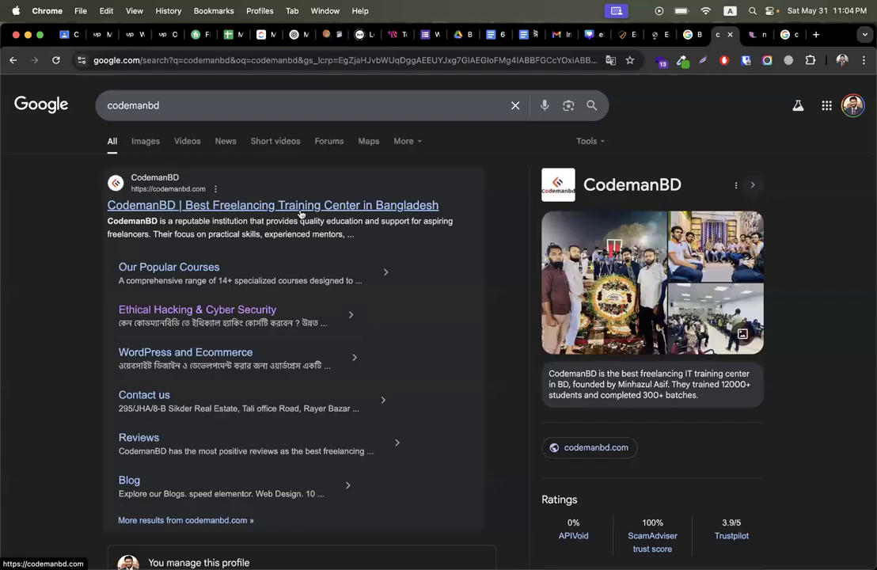
left_click(655, 34)
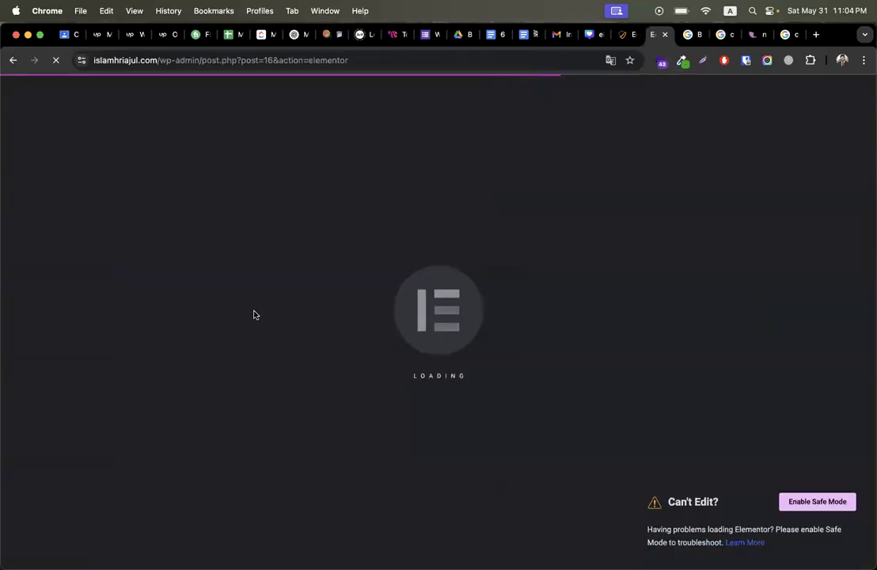
left_click(725, 35)
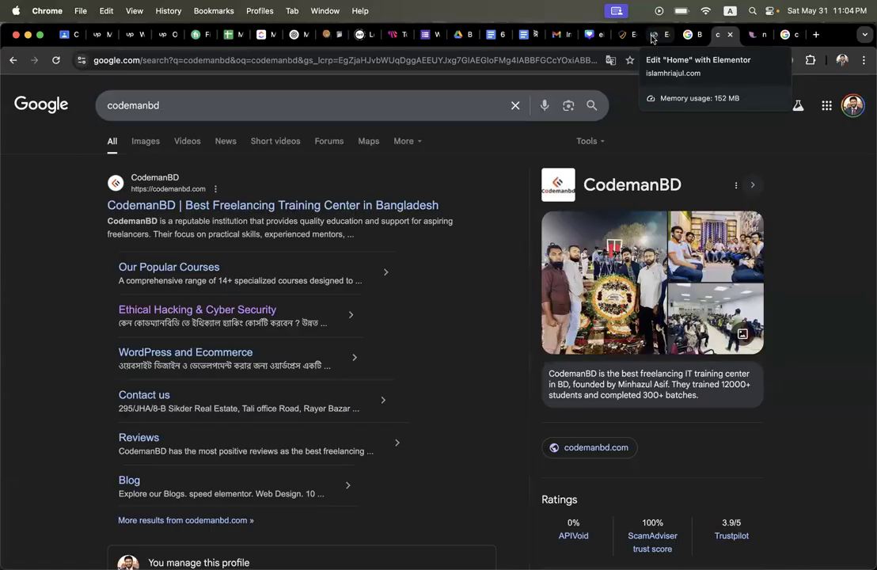
left_click(653, 35)
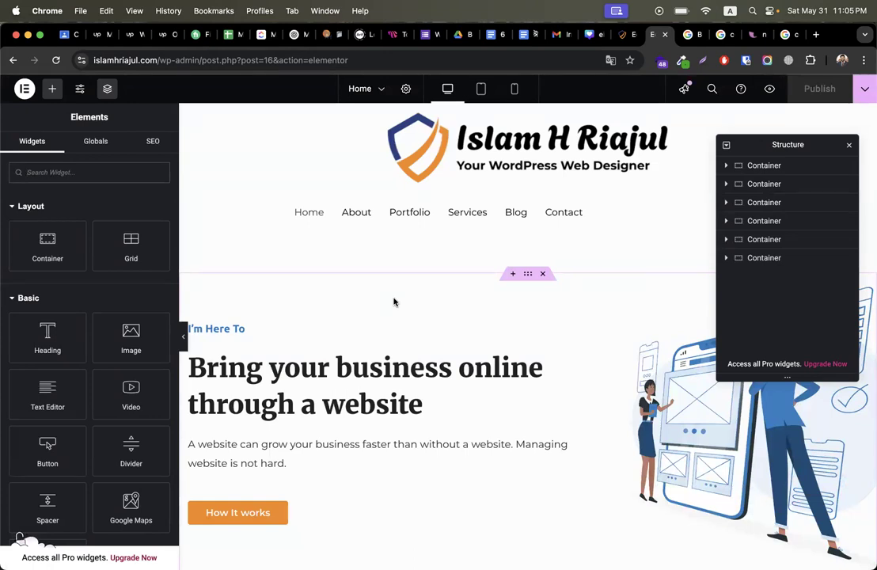
Step: Replace the 'I'm Here To' text with the primary focus keyword copied from the notes
left_click(849, 145)
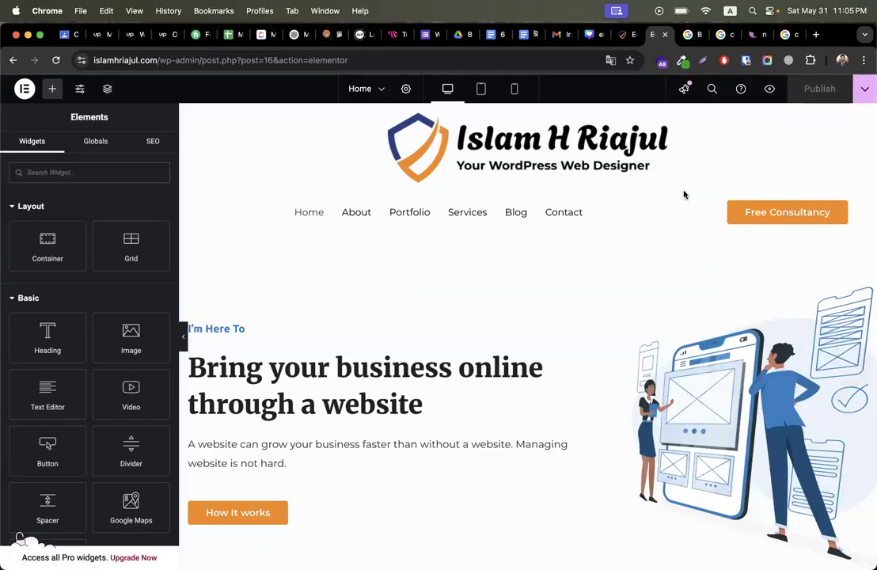
scroll(419, 319, "down", 3)
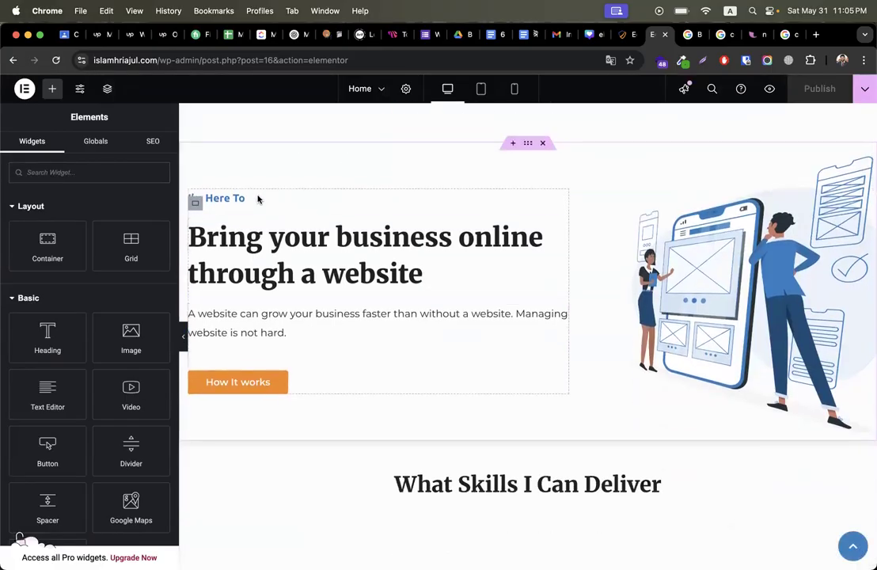
left_click(238, 198)
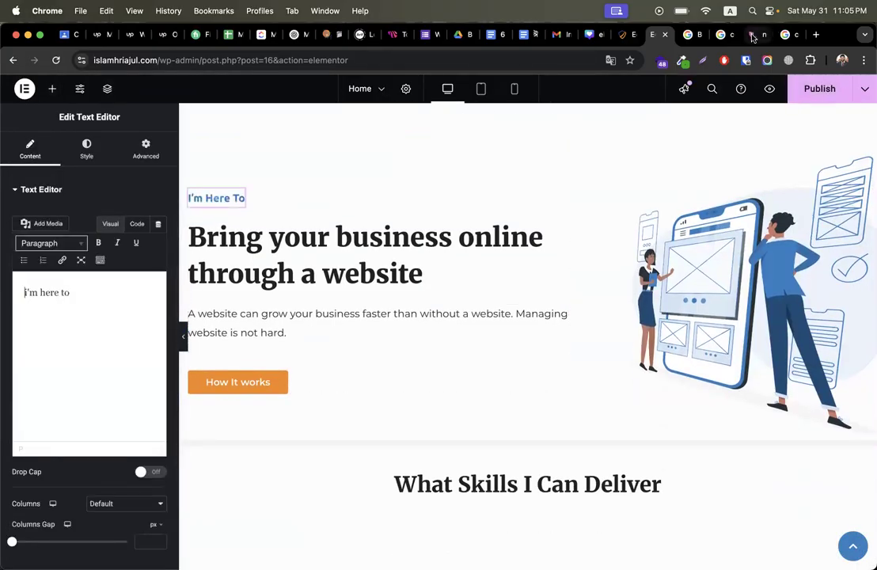
left_click(753, 35)
left_click_drag(119, 127, 3, 132)
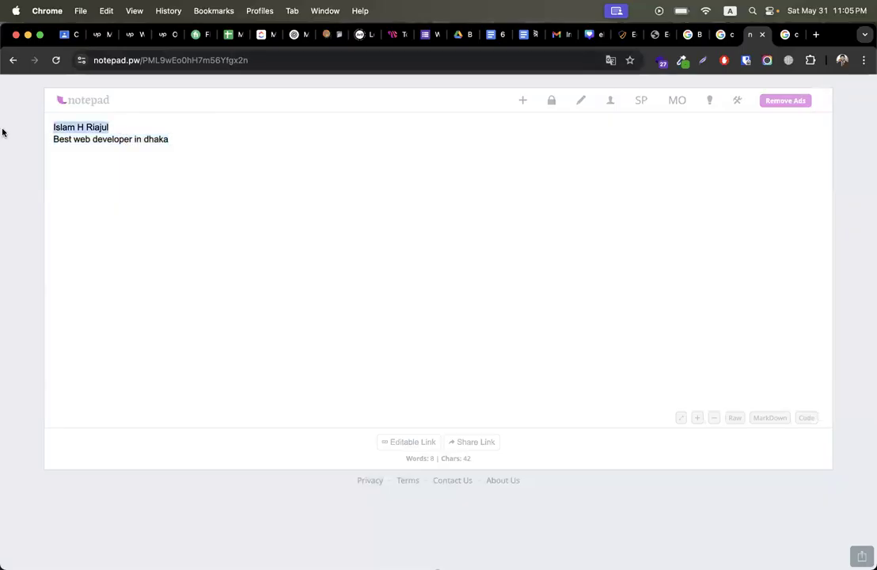
left_click(628, 34)
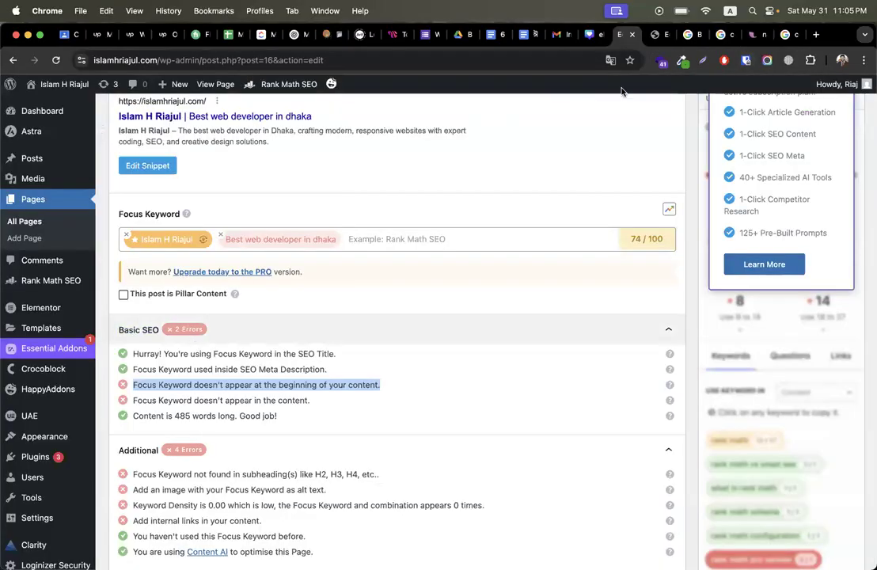
left_click(656, 35)
key("super+a")
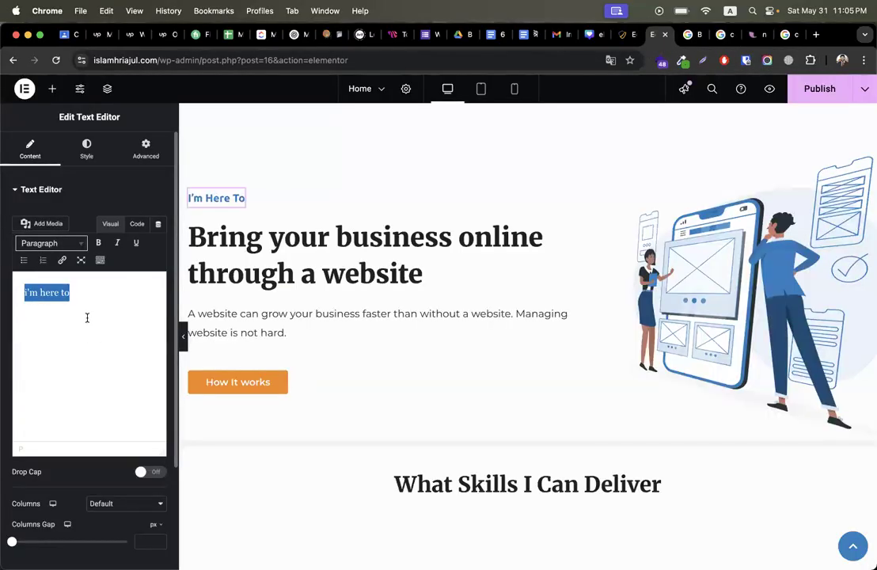
key("super+v")
Step: Keep the 'What Skills I Can Deliver' heading at H2
left_click(362, 268)
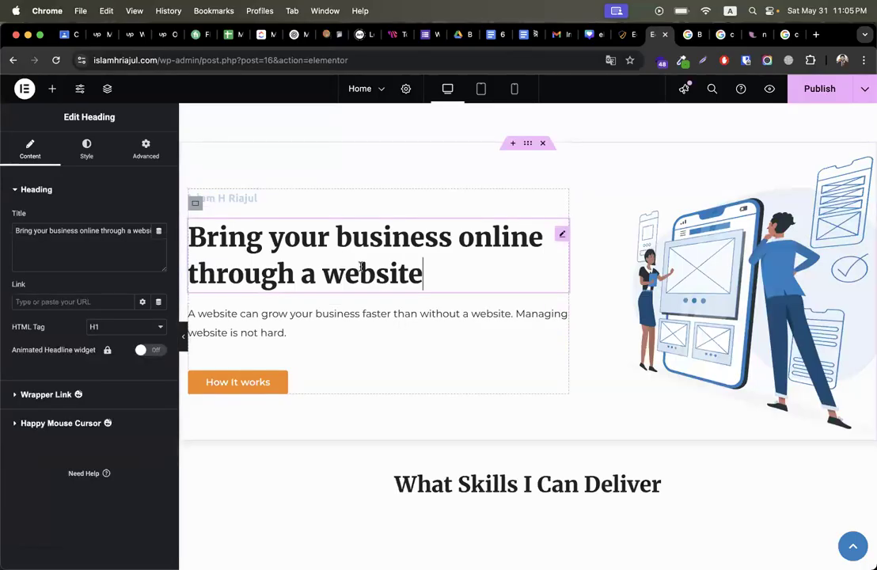
scroll(443, 314, "down", 5)
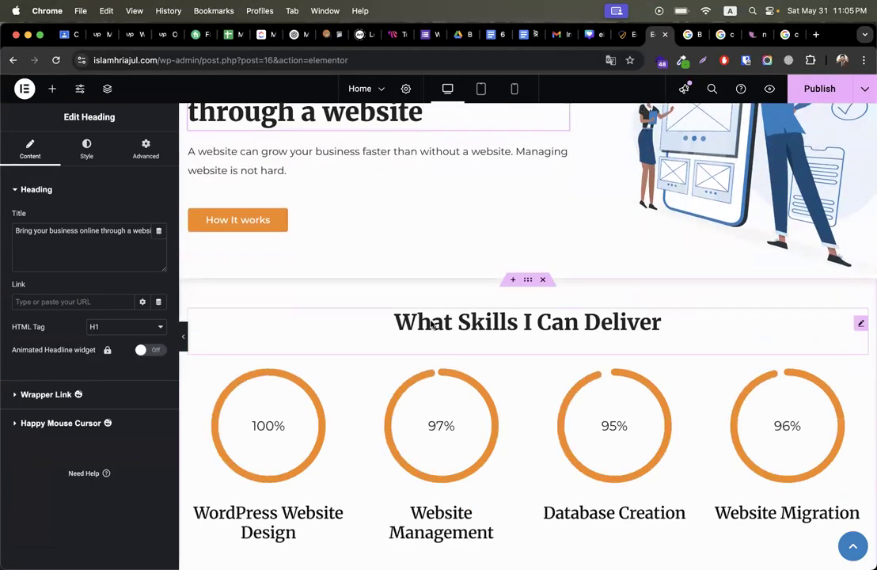
triple_click(430, 321)
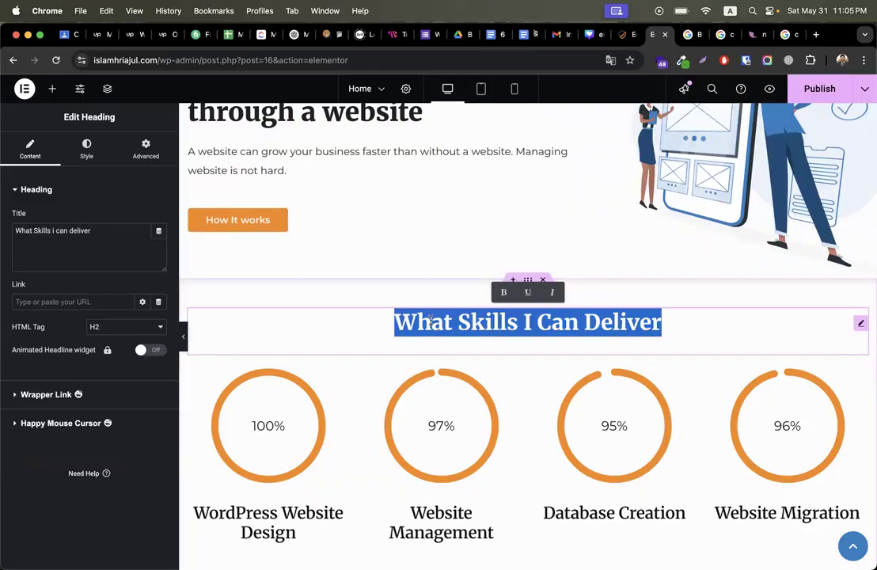
left_click(109, 327)
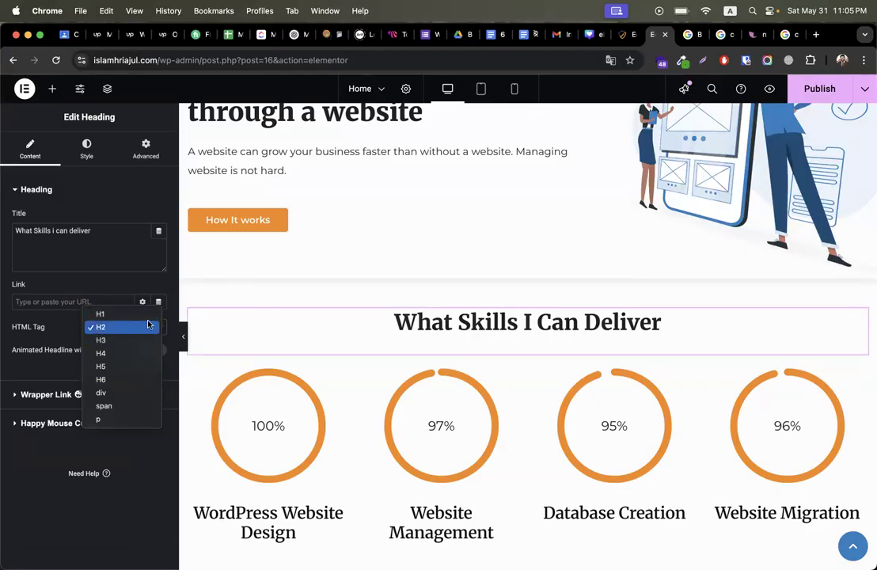
left_click(61, 315)
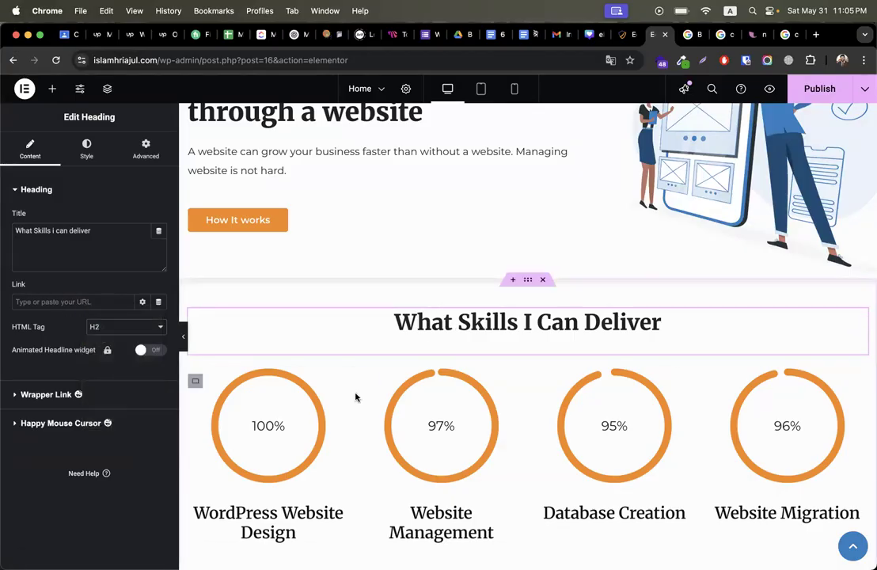
scroll(355, 398, "down", 5)
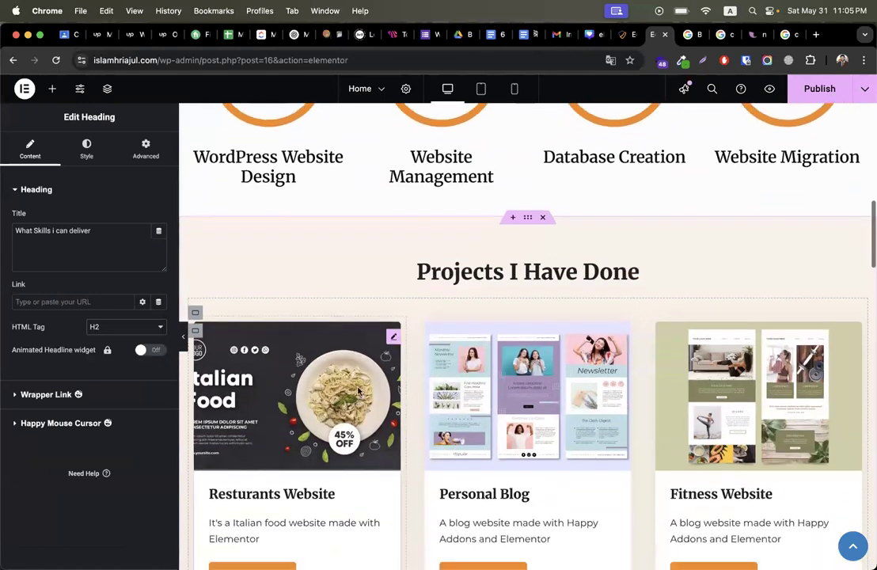
Step: Change the Projects heading to use the site owner's name instead of 'I', with 'Have' changed to 'Has'
double_click(456, 273)
left_click(508, 272)
double_click(513, 271)
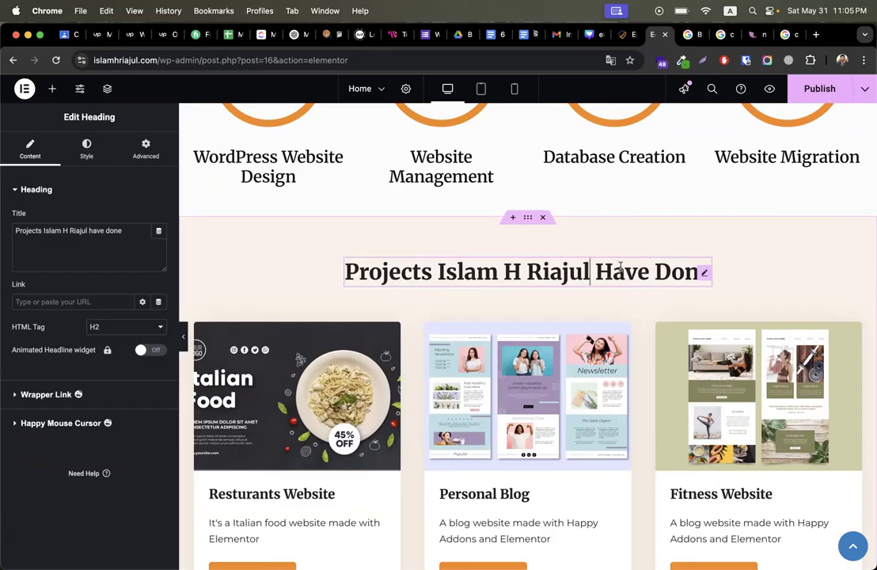
left_click_drag(626, 272, 650, 272)
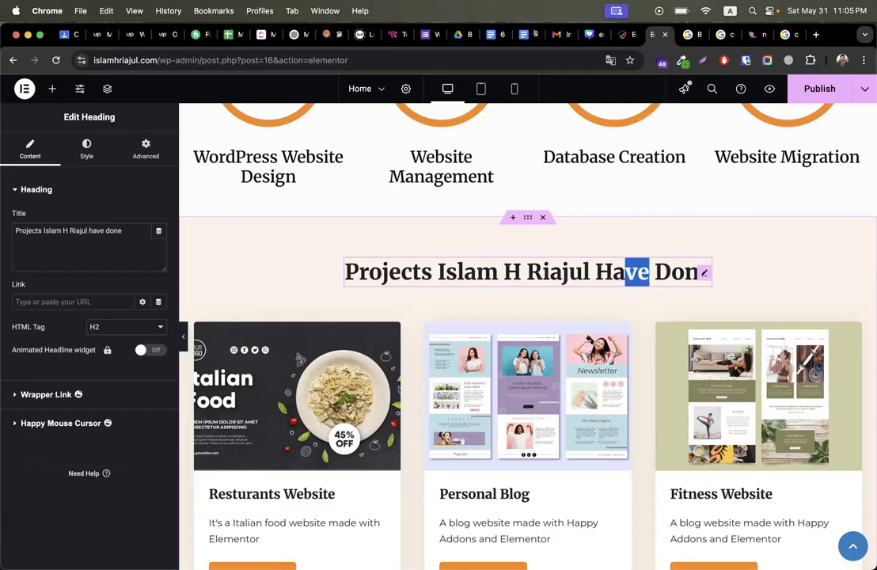
type("s")
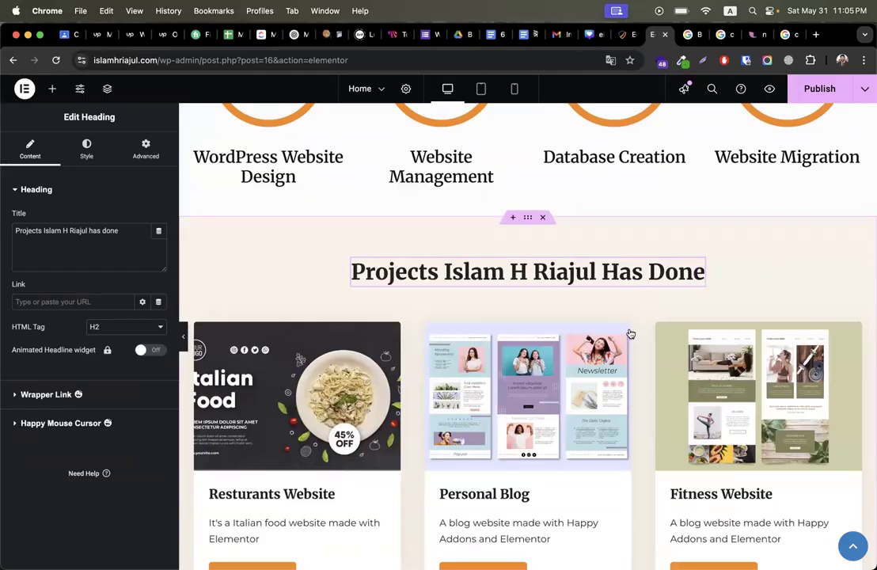
scroll(631, 333, "down", 10)
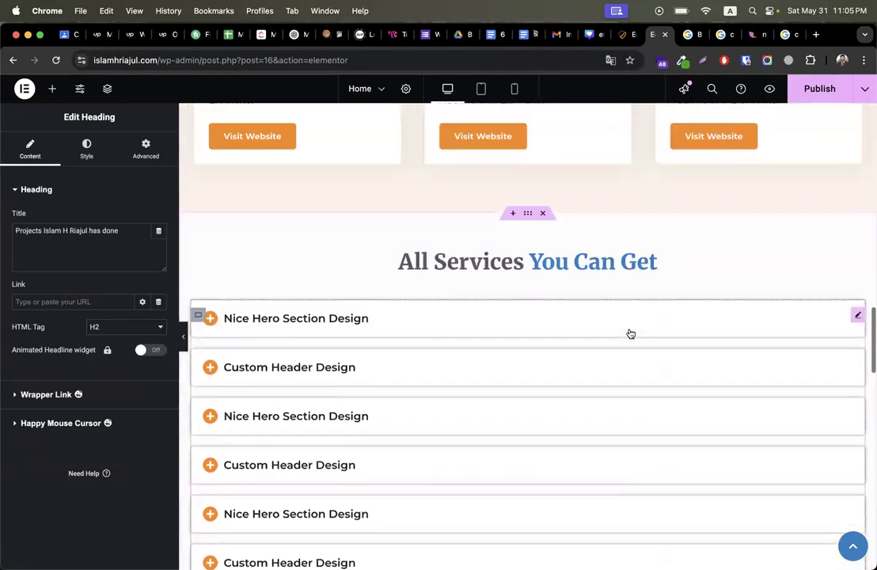
scroll(491, 269, "down", 8)
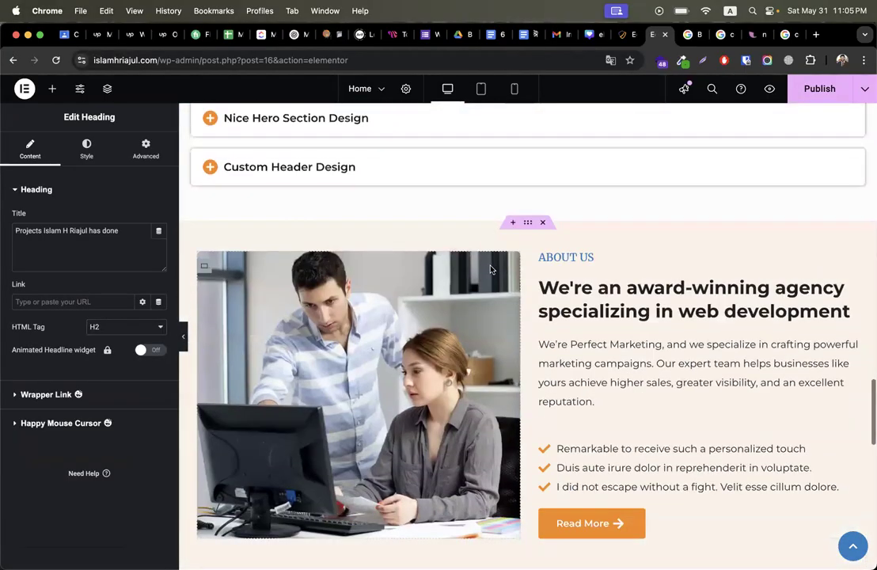
Step: Replace 'Us' in the About label with the owner's name and wrap the title in <b> tags
left_click(564, 254)
double_click(587, 256)
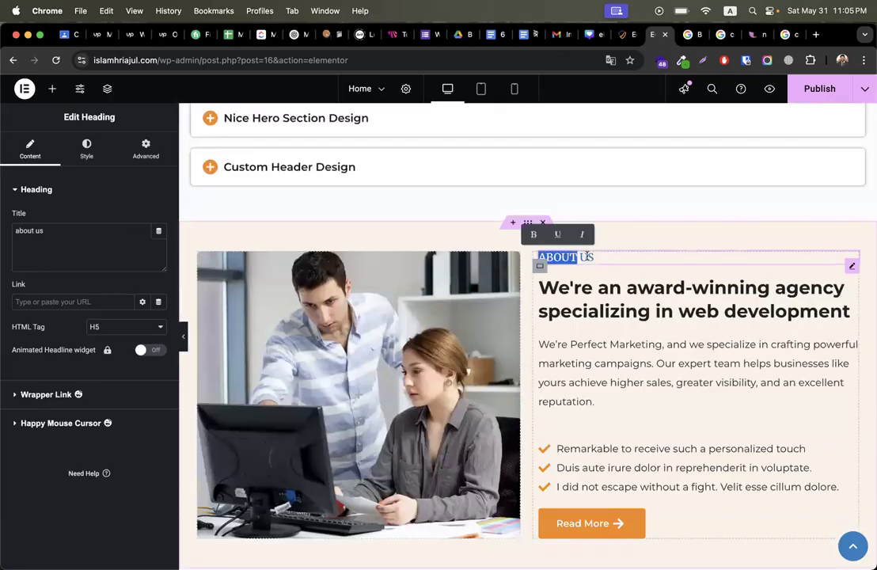
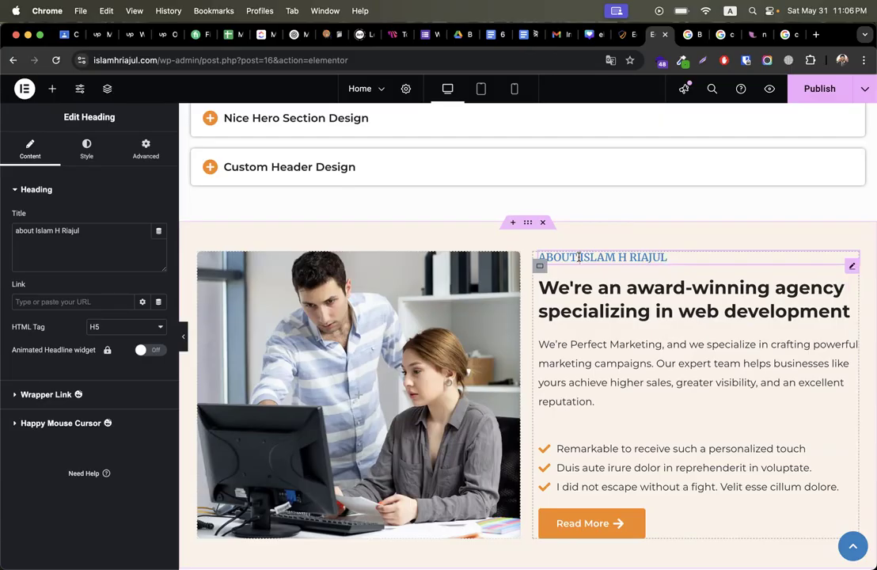
key("shift+super+Right")
key("Right")
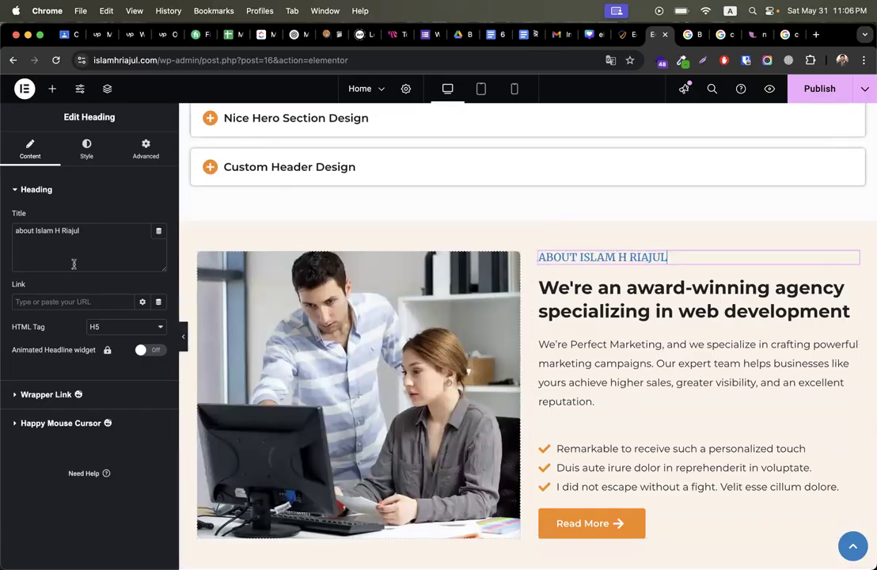
left_click_drag(88, 231, 17, 230)
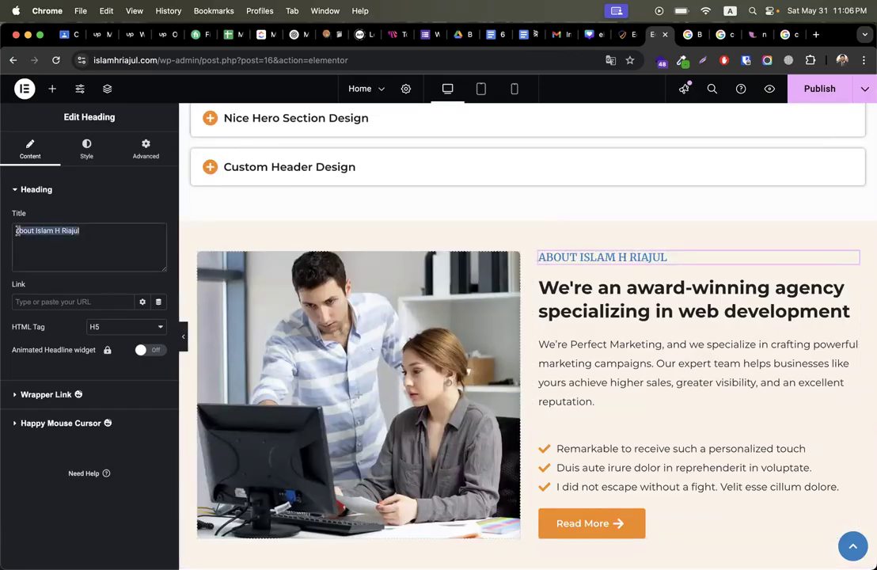
left_click(127, 228)
type("<b>")
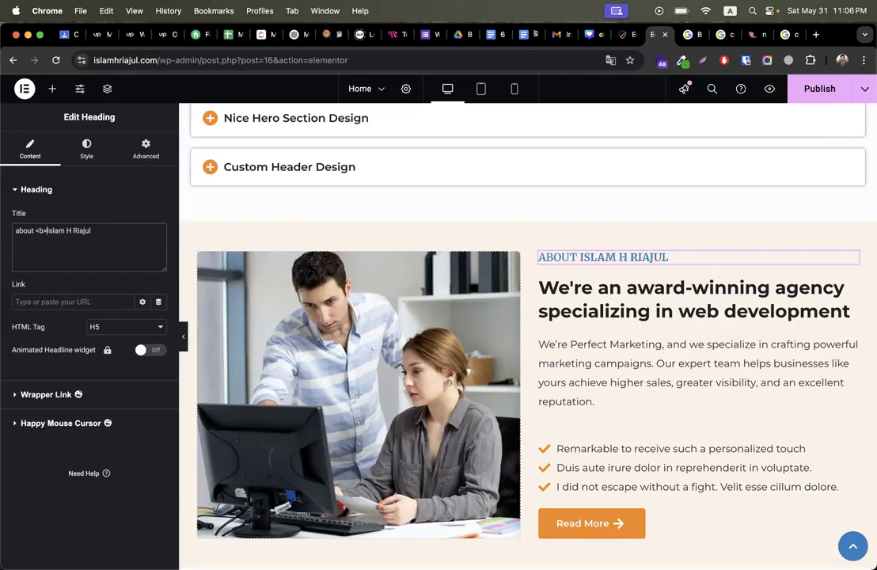
key("shift+super+Right")
key("Right")
type("<")
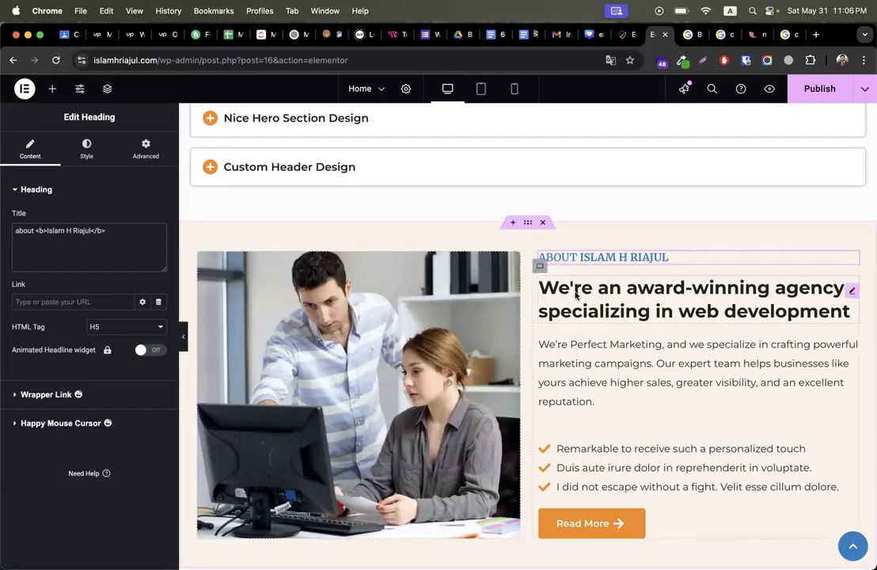
Step: Publish the updated home page
scroll(564, 414, "down", 6)
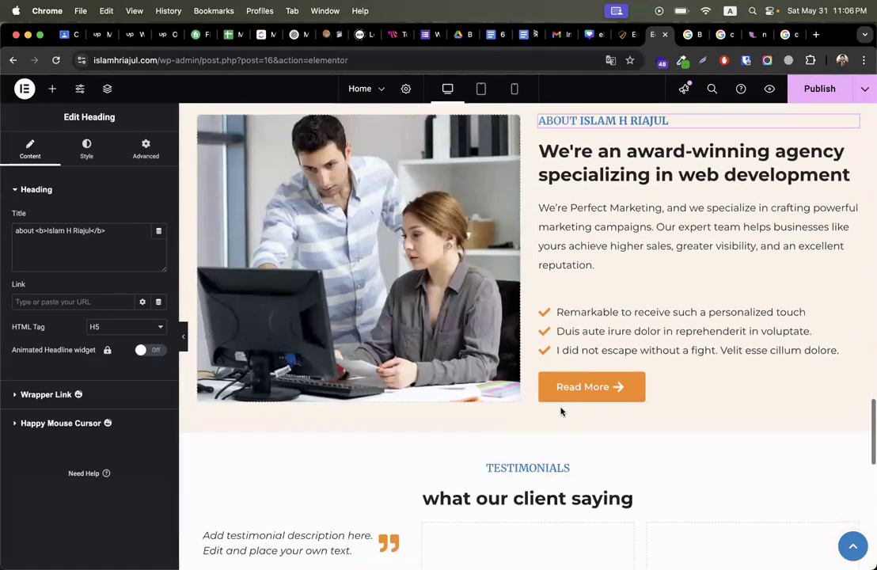
scroll(561, 412, "down", 3)
scroll(561, 411, "up", 15)
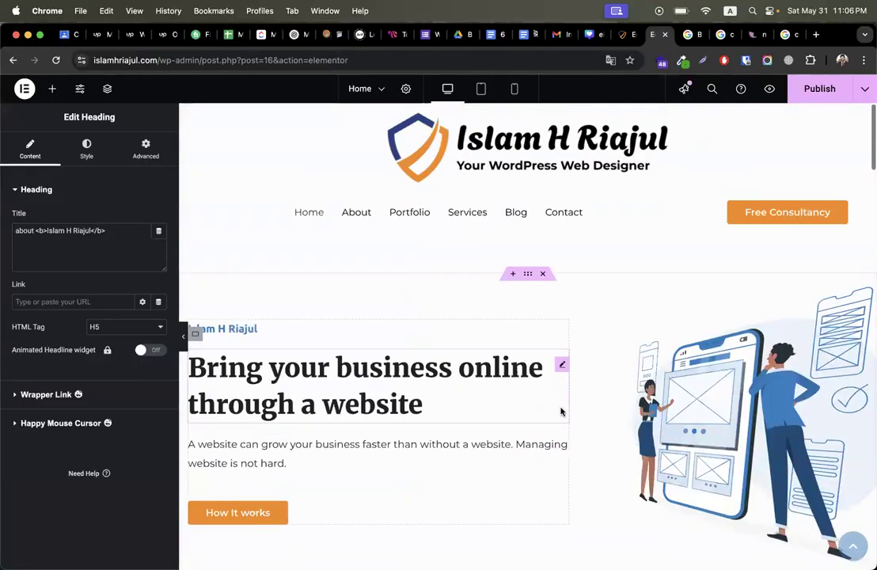
left_click(800, 94)
Step: Review Rank Math's 74/100 warnings: keyword missing from content, from subheadings, and from image alt text
left_click(636, 34)
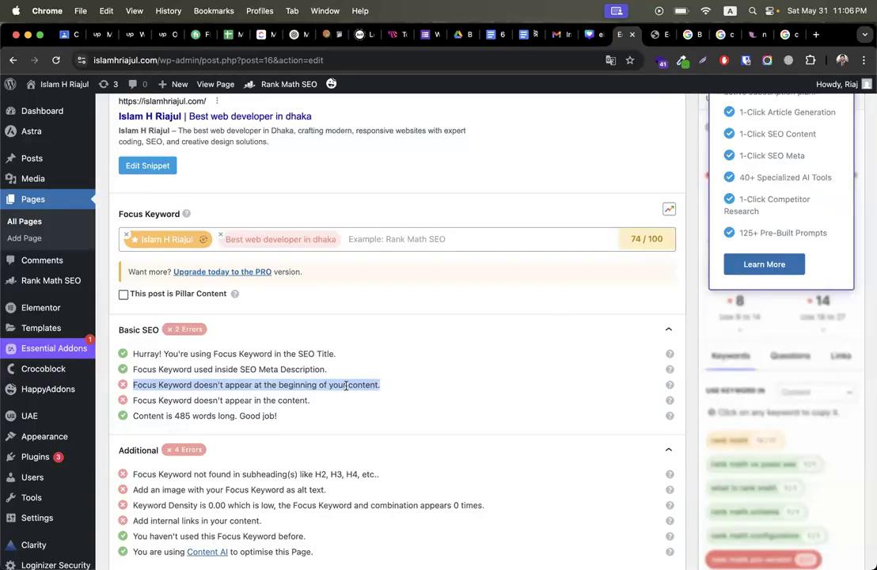
scroll(301, 356, "down", 2)
triple_click(243, 317)
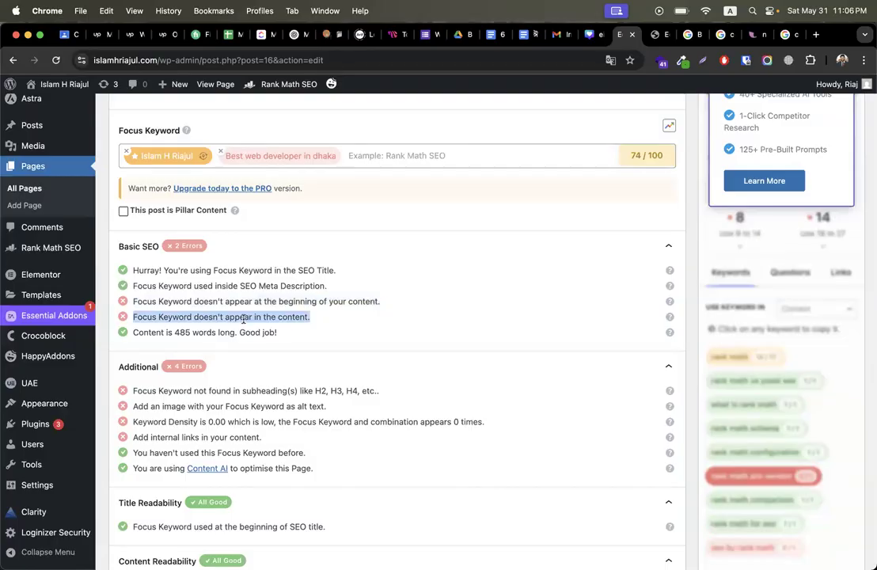
left_click(662, 35)
scroll(587, 314, "down", 10)
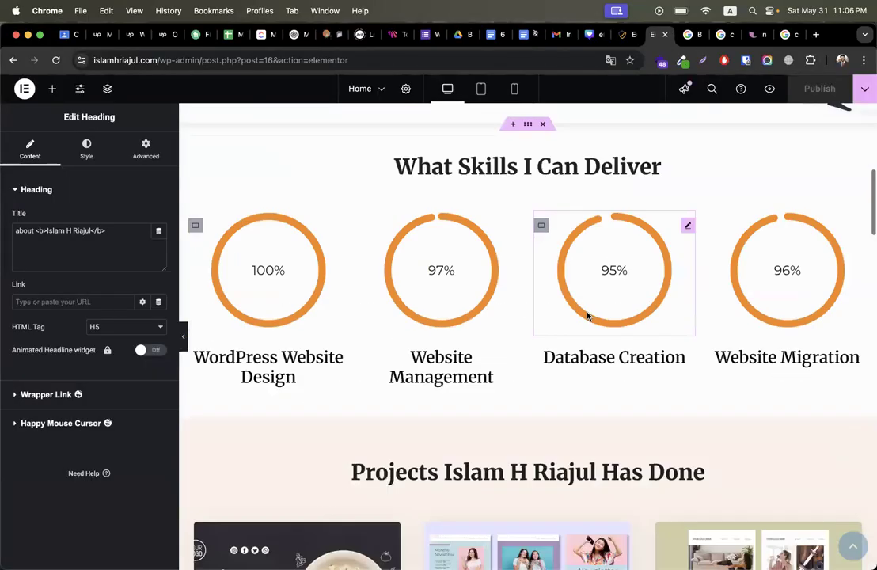
left_click(634, 36)
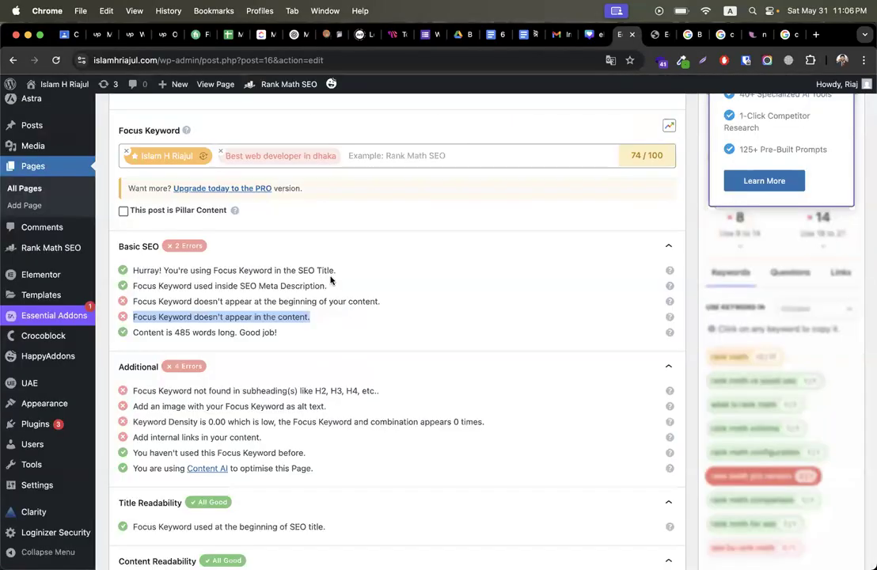
scroll(331, 279, "down", 2)
left_click(138, 354)
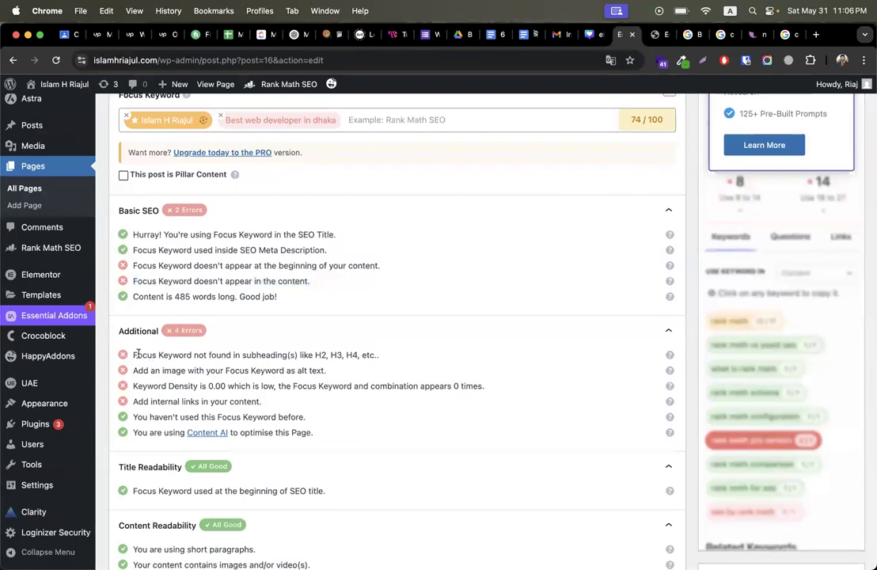
left_click_drag(138, 354, 430, 355)
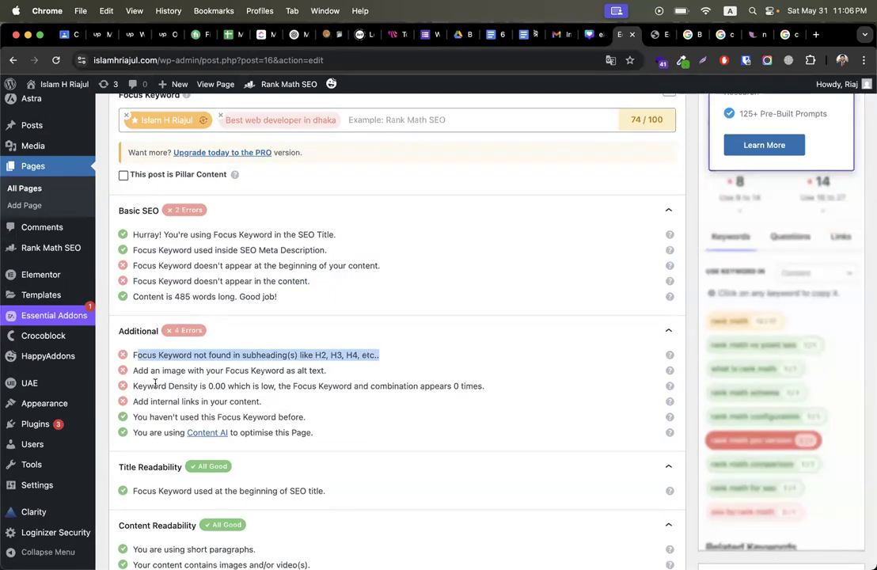
left_click_drag(136, 372, 322, 371)
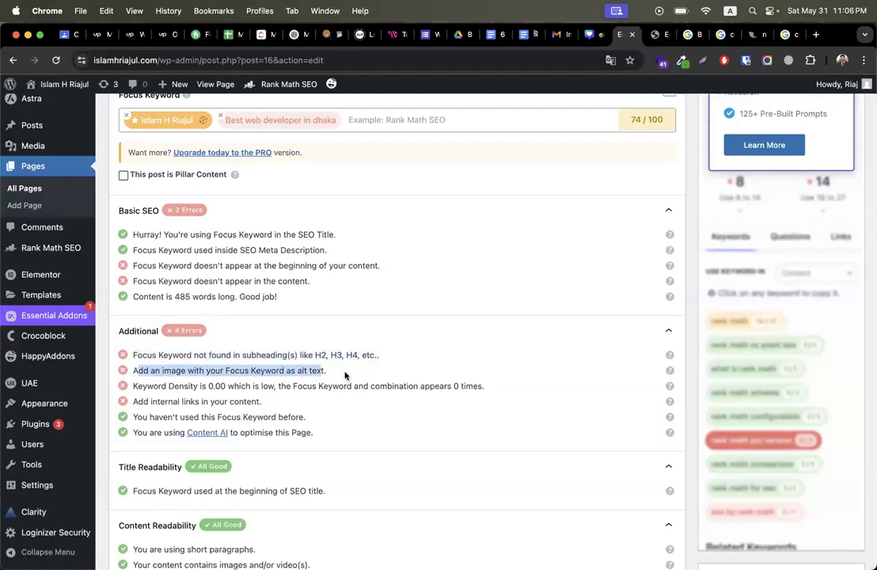
scroll(518, 398, "down", 15)
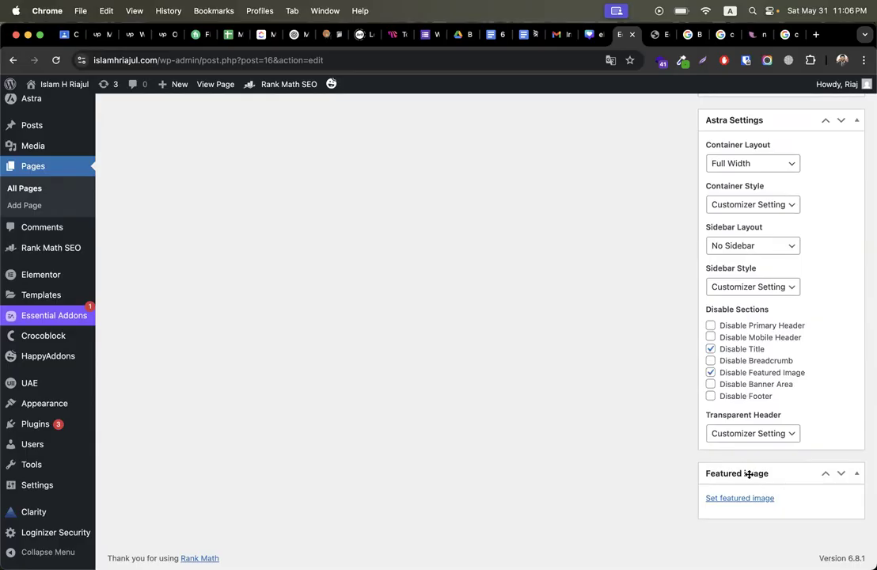
Step: Set the portrait photo as the page's featured image after checking its alt text
left_click(740, 498)
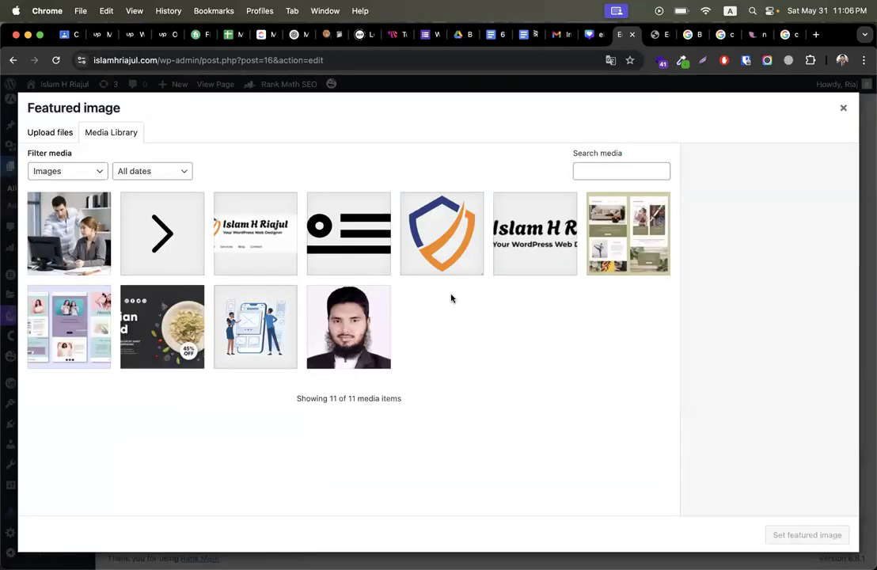
left_click(383, 346)
left_click(776, 340)
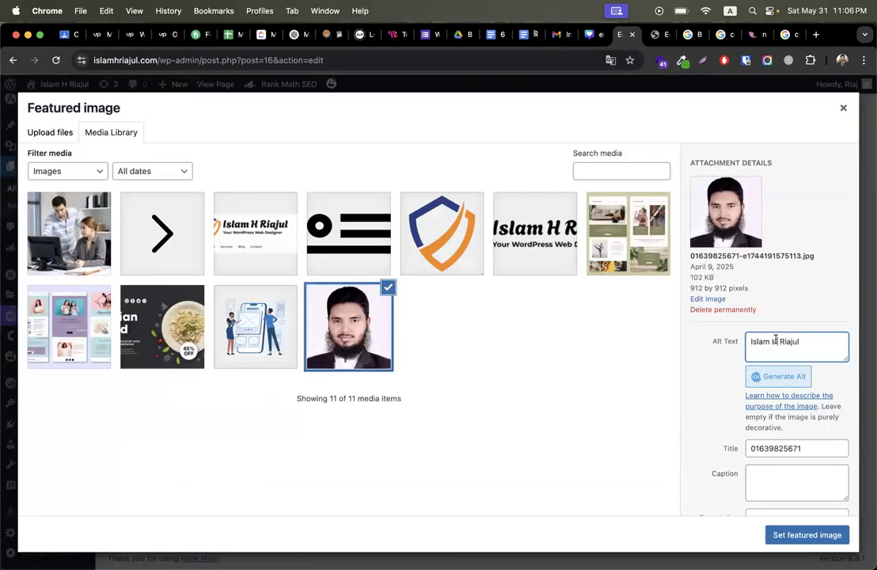
key("super+a")
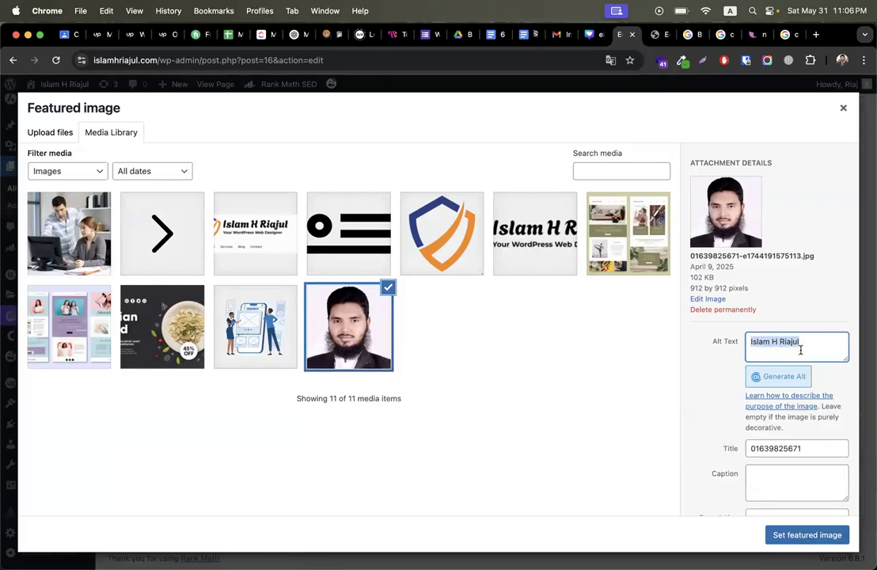
left_click(789, 531)
scroll(519, 382, "up", 3)
scroll(520, 383, "up", 5)
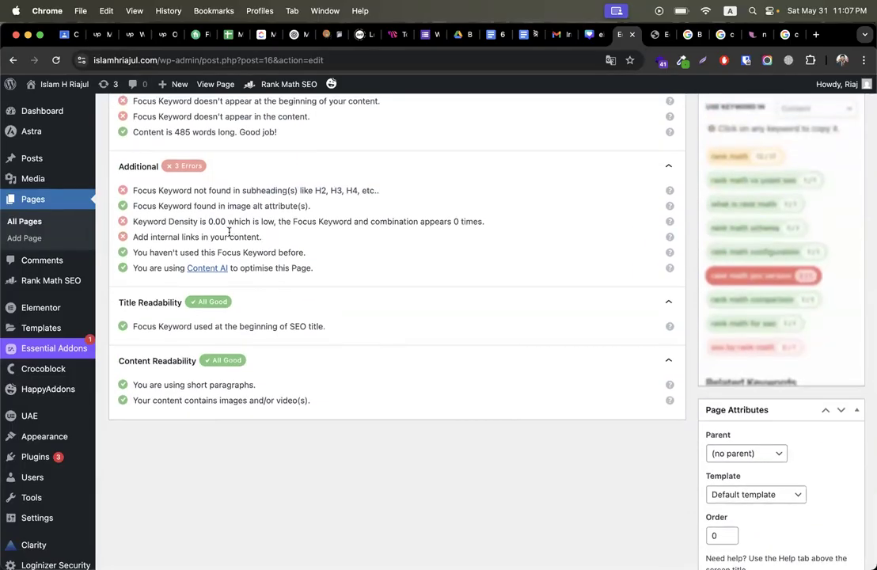
scroll(229, 231, "up", 1)
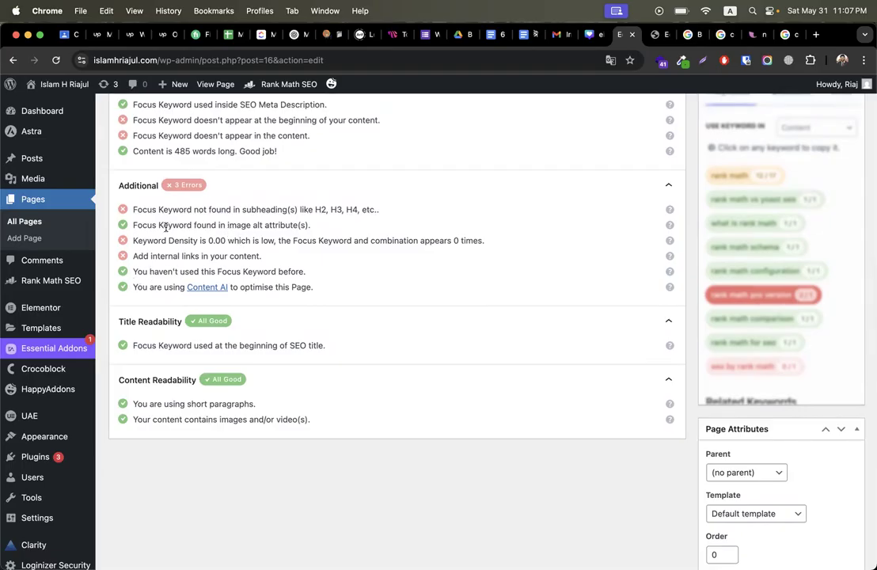
Step: Verify the image alt attribute check and the featured image's alt text in its media details
left_click_drag(140, 225, 286, 225)
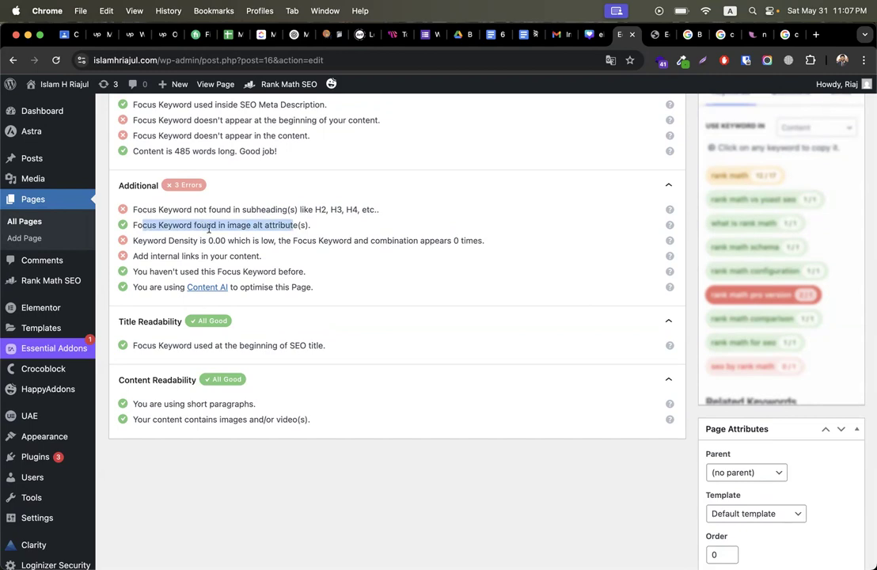
left_click(257, 225)
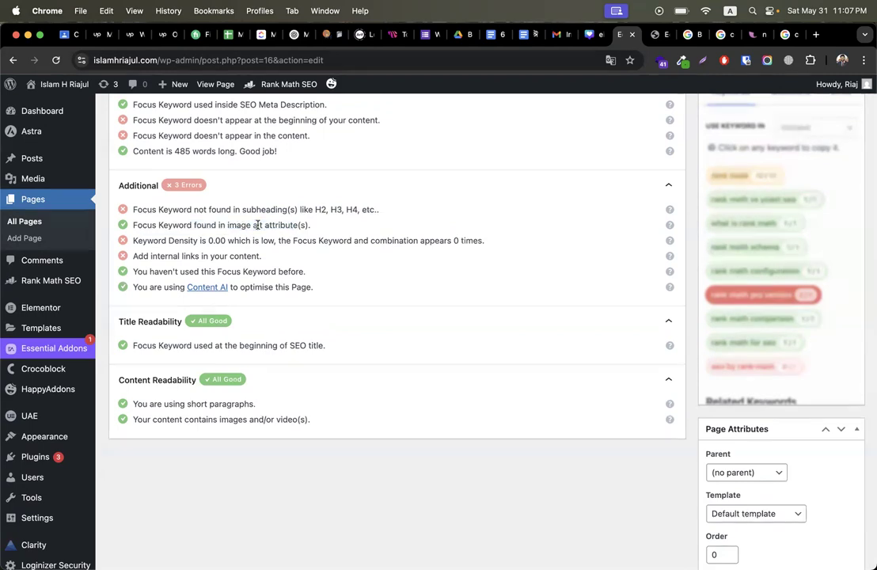
scroll(742, 443, "down", 10)
scroll(770, 492, "up", 1)
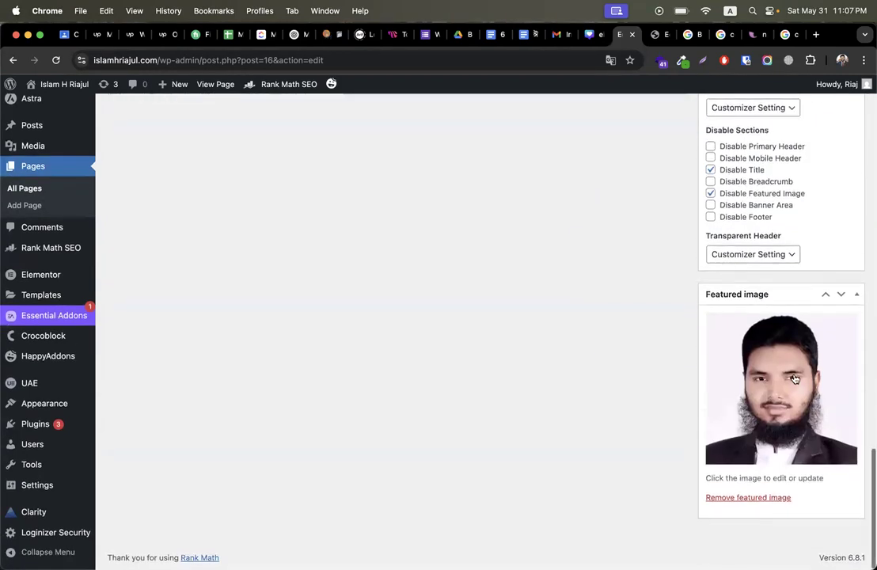
left_click(801, 399)
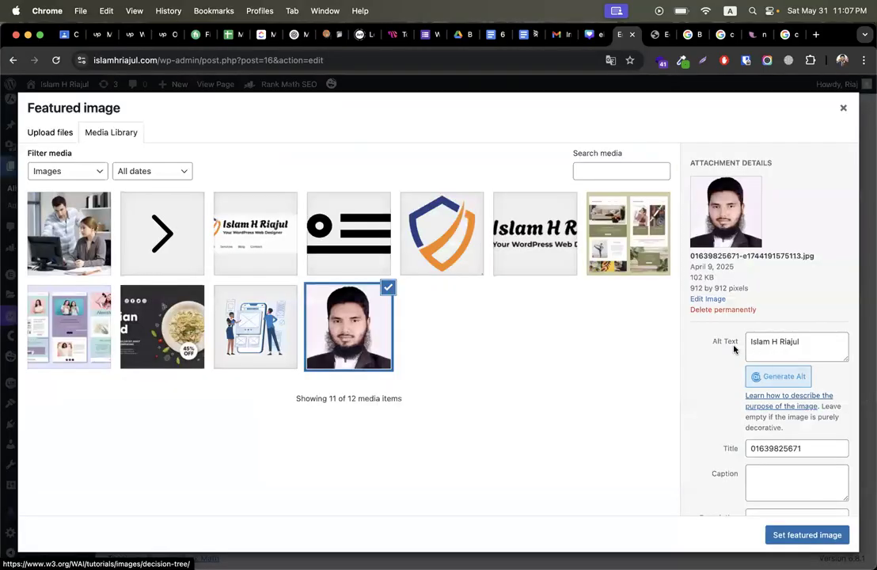
left_click_drag(710, 340, 735, 343)
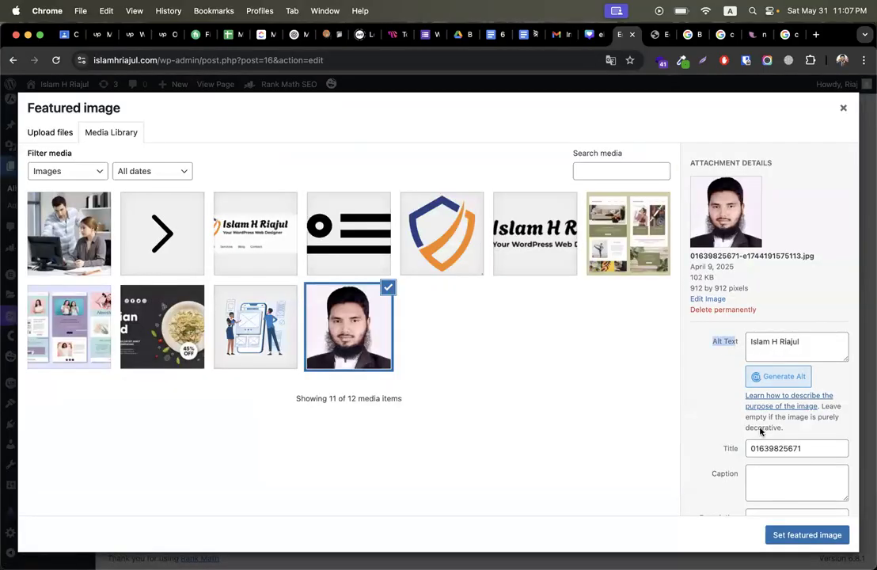
left_click(844, 108)
scroll(485, 241, "up", 10)
scroll(486, 242, "up", 1)
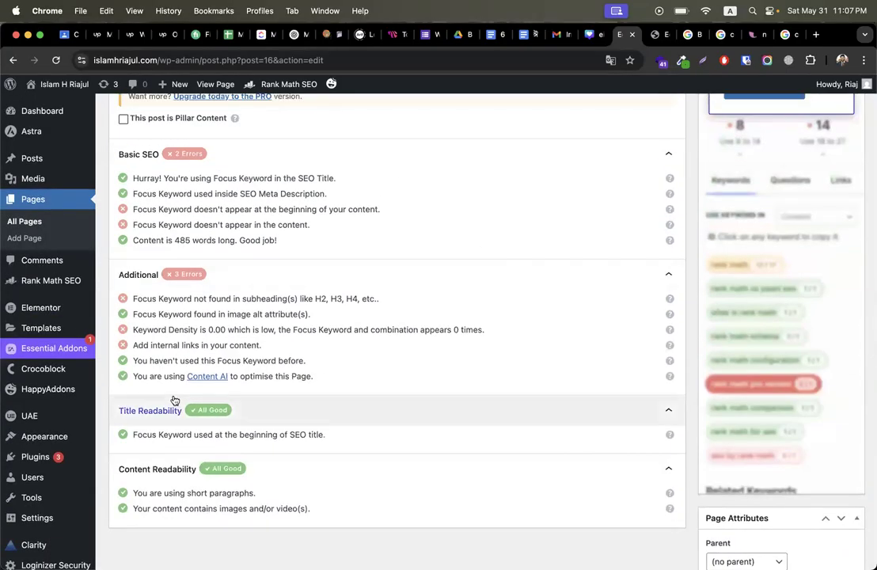
scroll(360, 337, "up", 5)
scroll(361, 338, "up", 10)
Step: Update the Home page and reload its WordPress edit screen
left_click(838, 383)
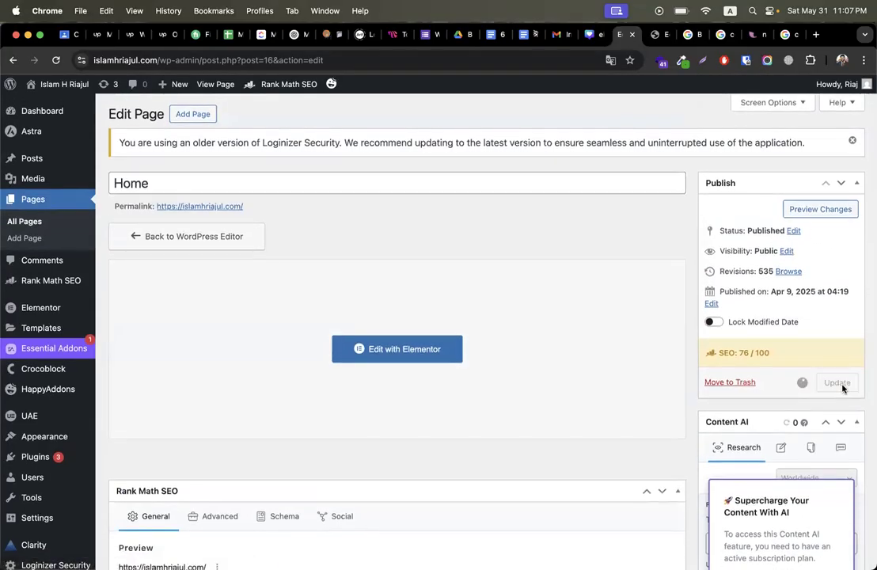
left_click(659, 34)
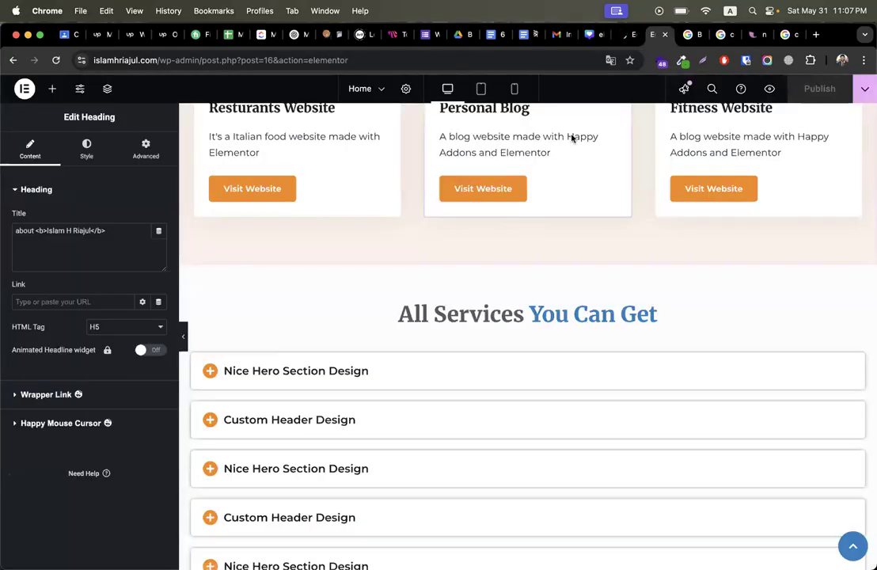
left_click(625, 36)
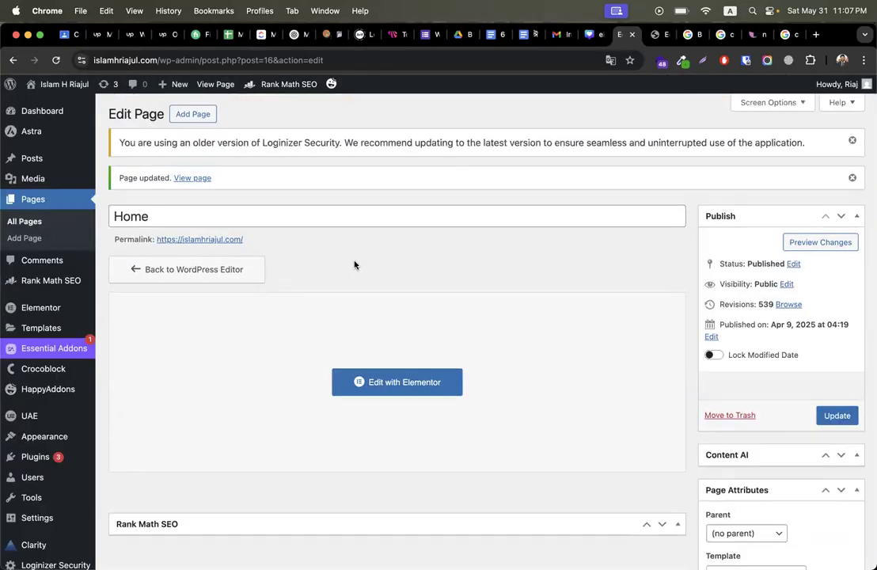
scroll(355, 266, "down", 10)
scroll(355, 265, "up", 2)
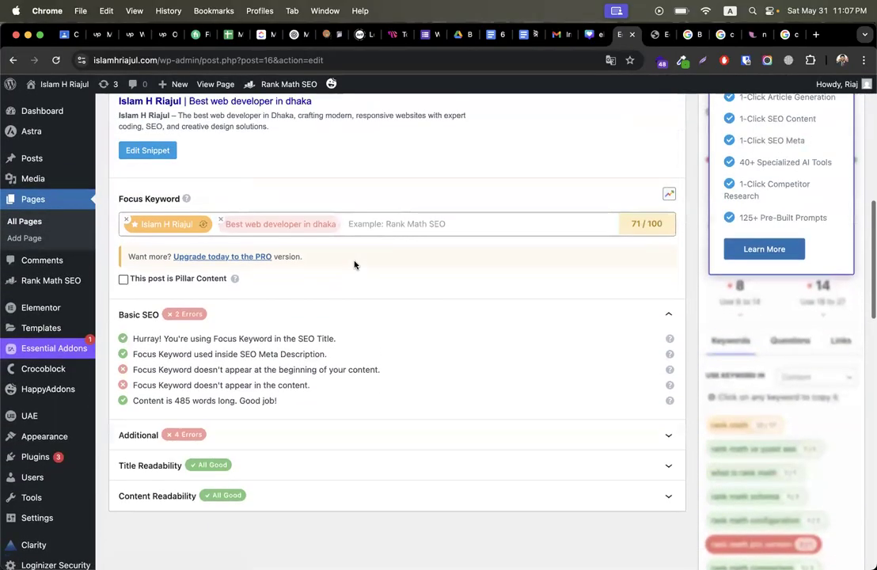
Step: Expand Additional checks and note failures: keyword at beginning, in content, in subheadings, density 0.00
left_click(272, 428)
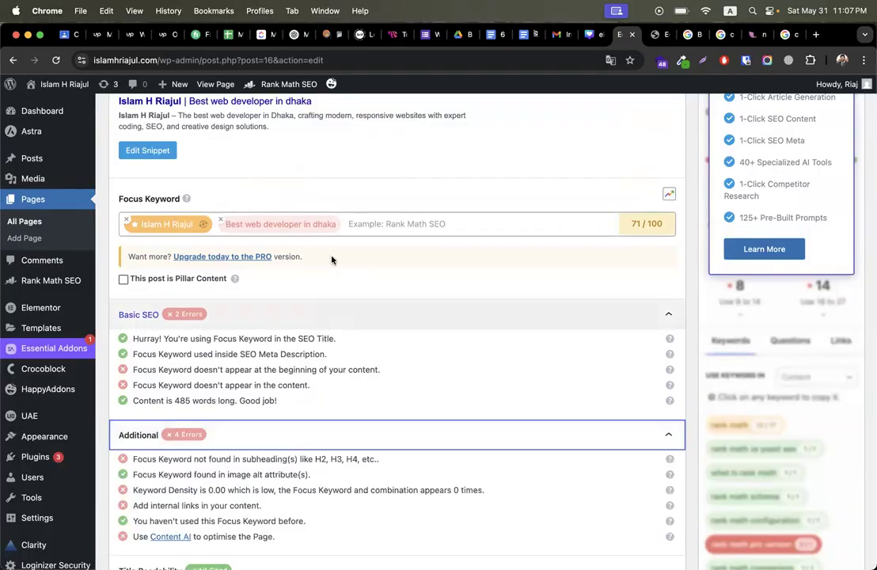
scroll(332, 259, "down", 3)
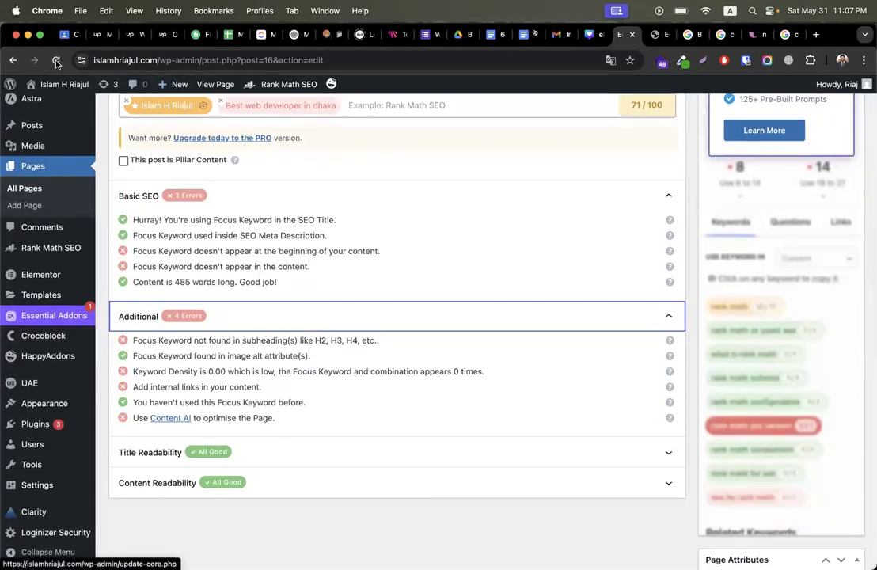
scroll(310, 154, "up", 15)
scroll(310, 156, "down", 20)
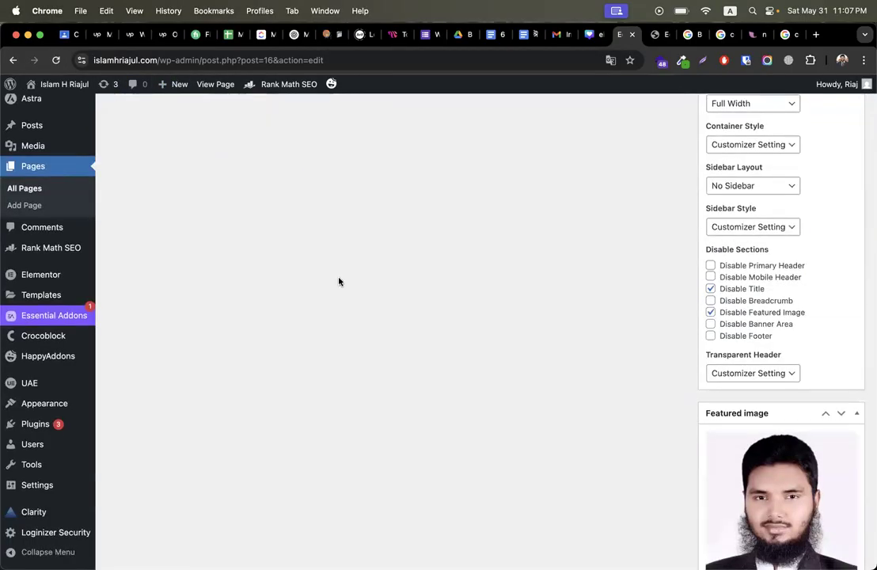
scroll(339, 281, "up", 10)
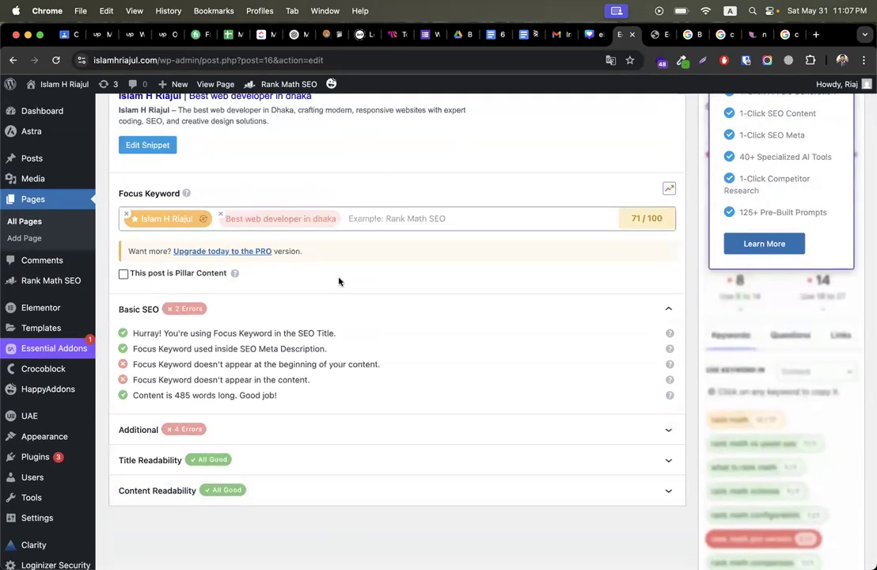
left_click(233, 433)
scroll(267, 382, "down", 3)
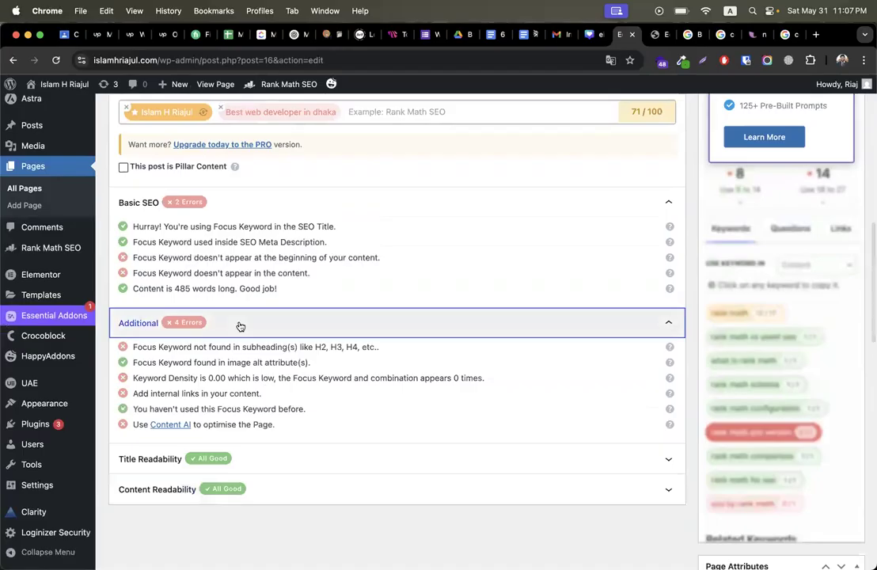
triple_click(251, 258)
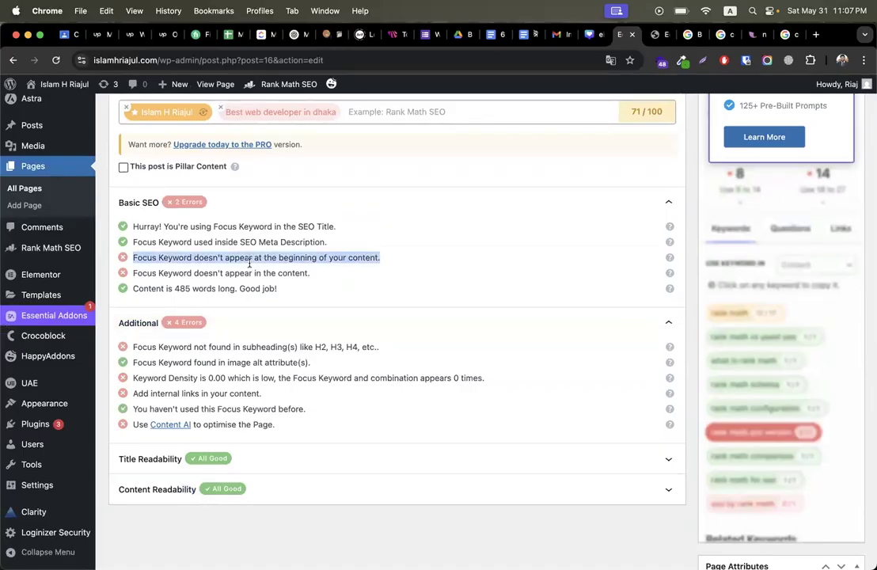
triple_click(246, 273)
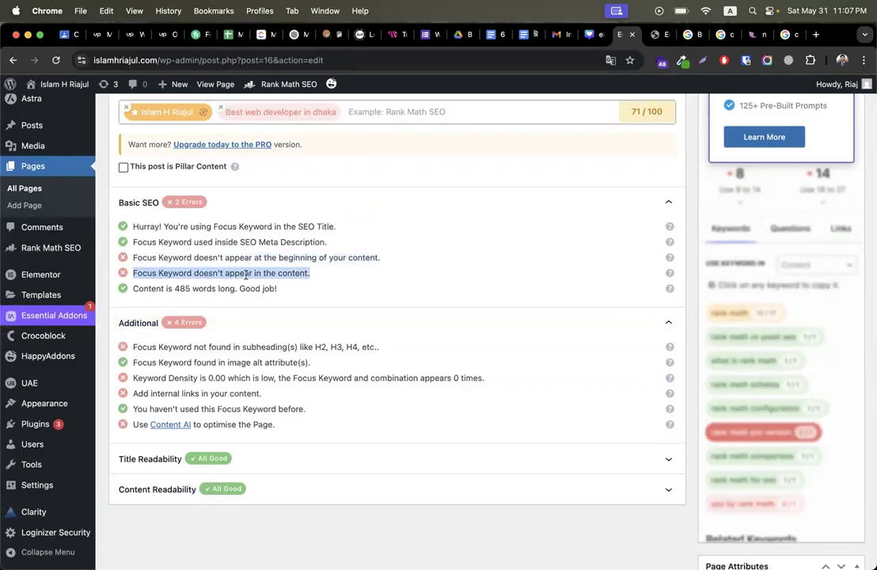
triple_click(261, 347)
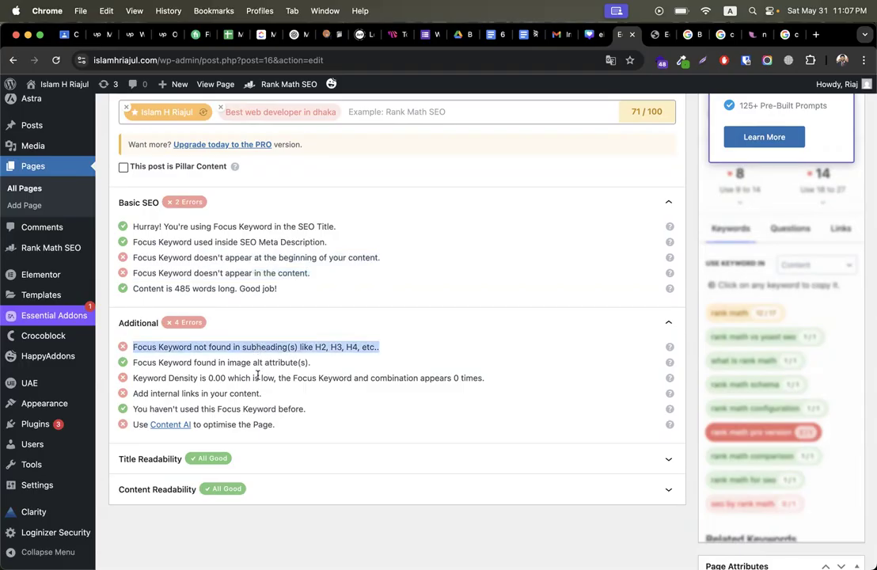
triple_click(257, 378)
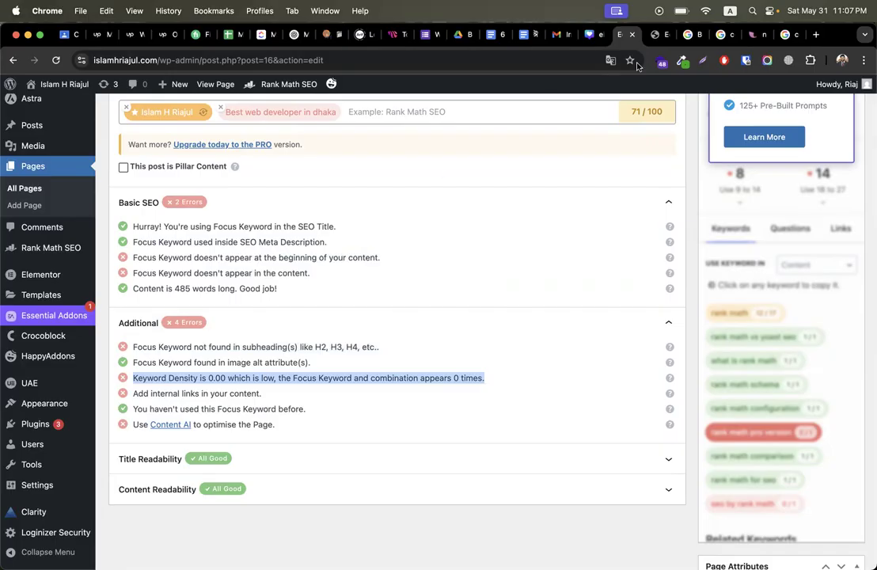
Step: Scroll Elementor past the eight-item services accordion to the 'award-winning agency' About section
left_click(656, 35)
scroll(350, 410, "up", 8)
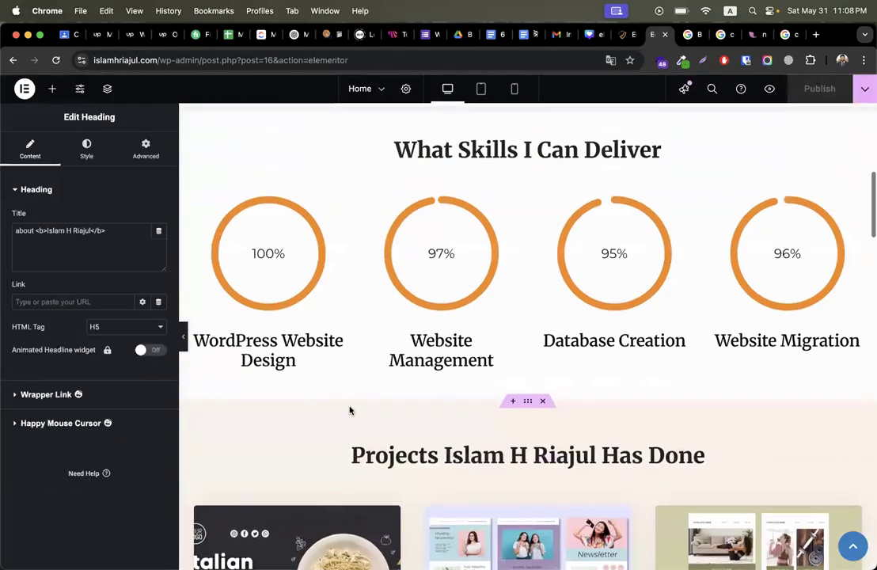
scroll(350, 410, "up", 6)
scroll(274, 435, "down", 4)
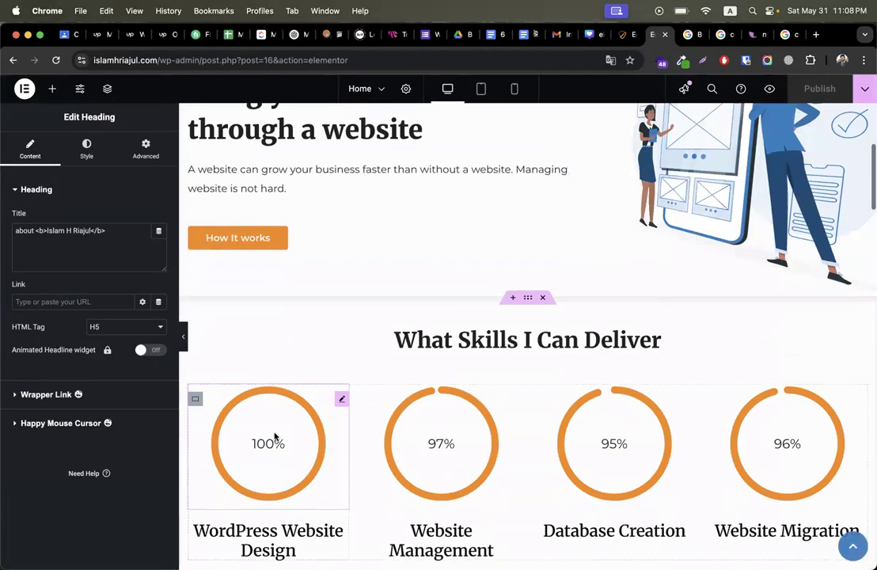
scroll(275, 436, "down", 12)
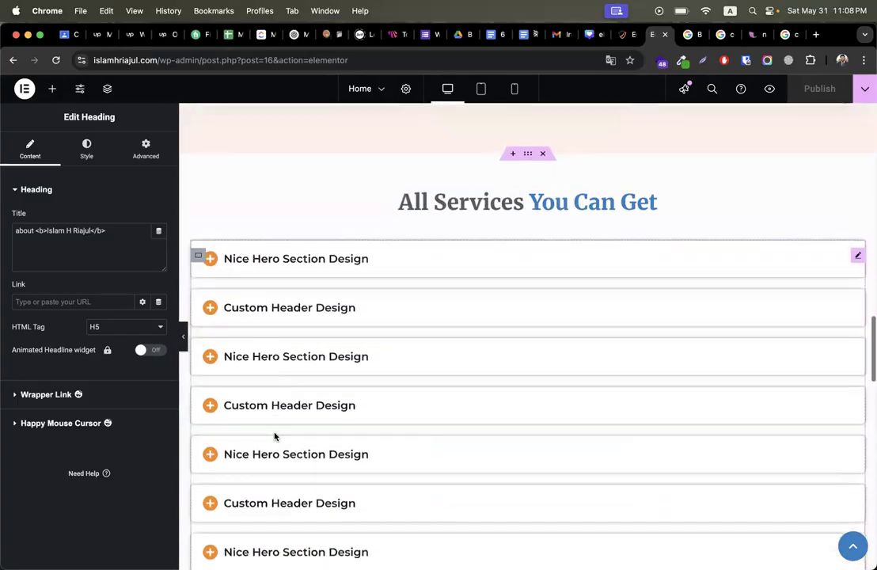
scroll(274, 436, "down", 3)
scroll(274, 437, "up", 3)
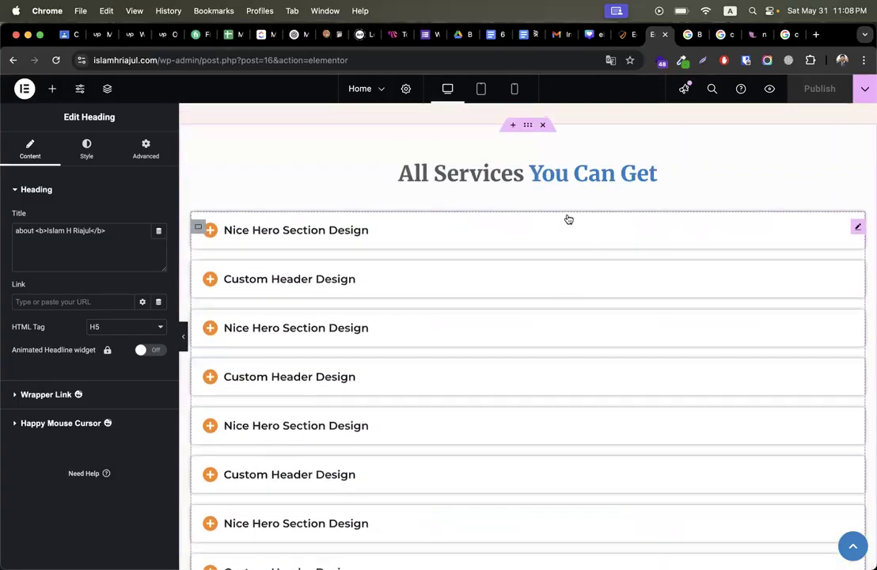
left_click(568, 219)
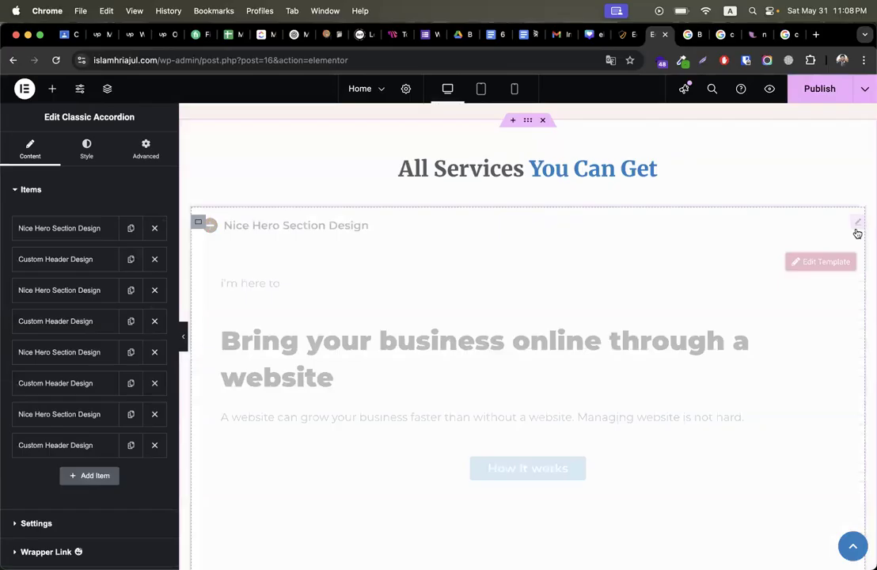
scroll(678, 324, "down", 6)
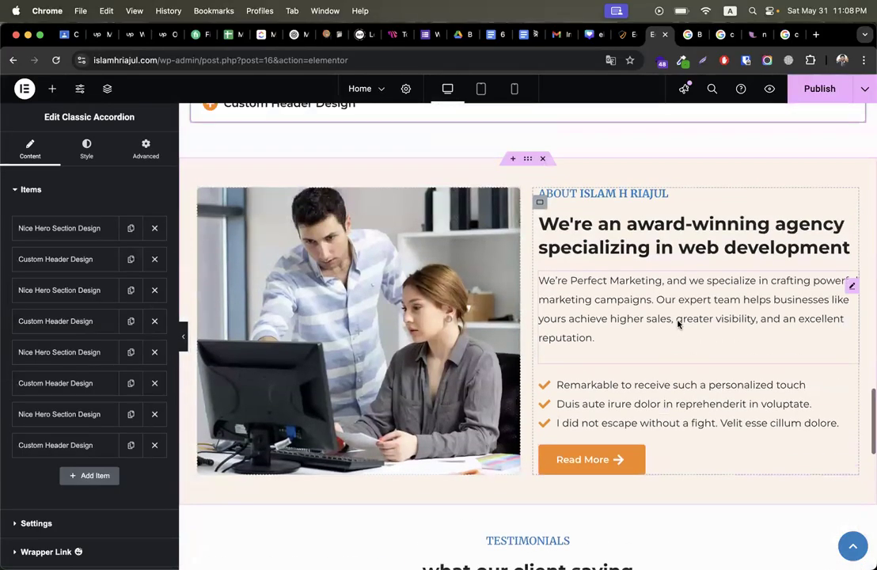
Step: Replace 'We're' in the About paragraph with the owner's name plus 'is', and bold the name
left_click(626, 331)
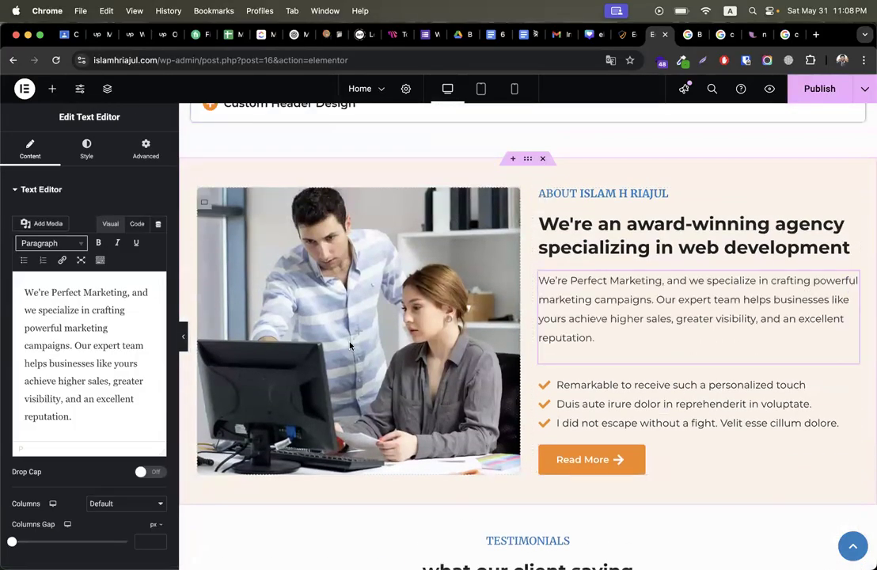
double_click(46, 295)
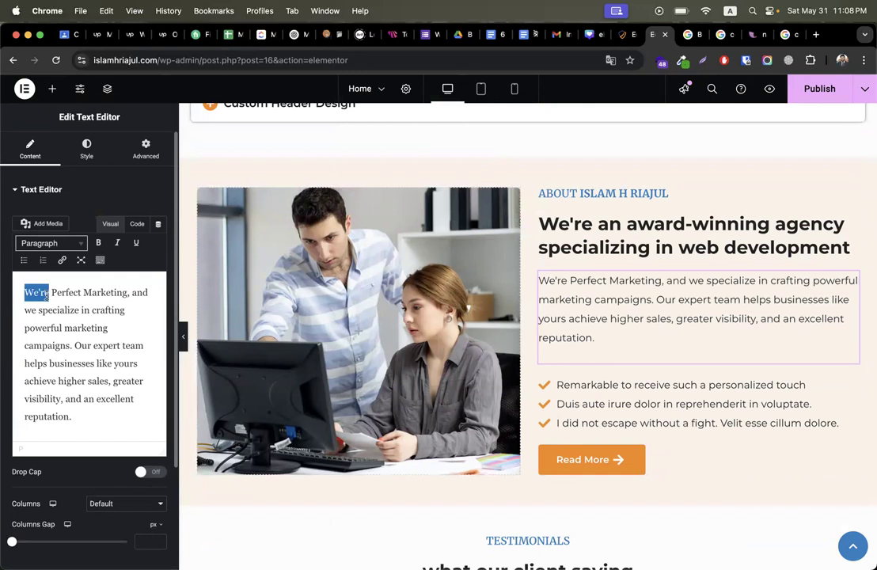
type("is")
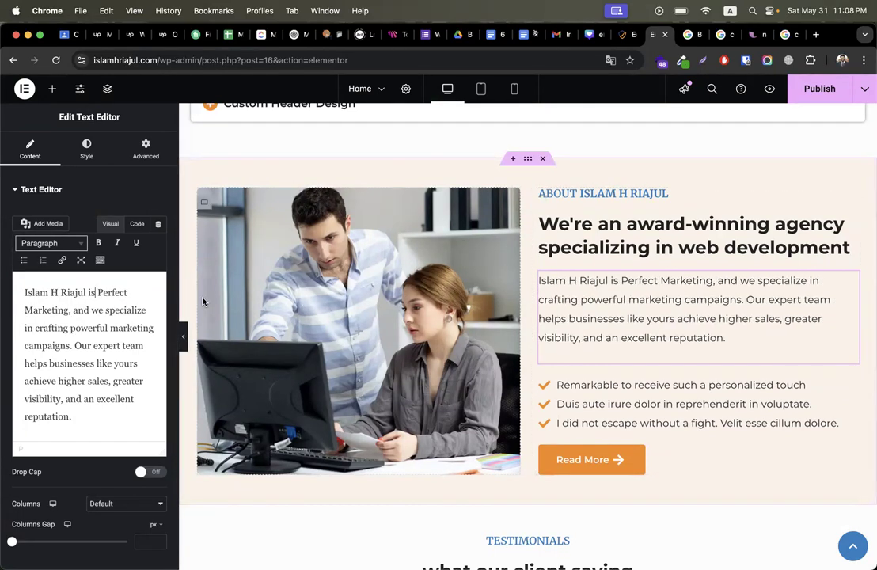
left_click_drag(95, 292, 25, 293)
key("super+c")
key("super+b")
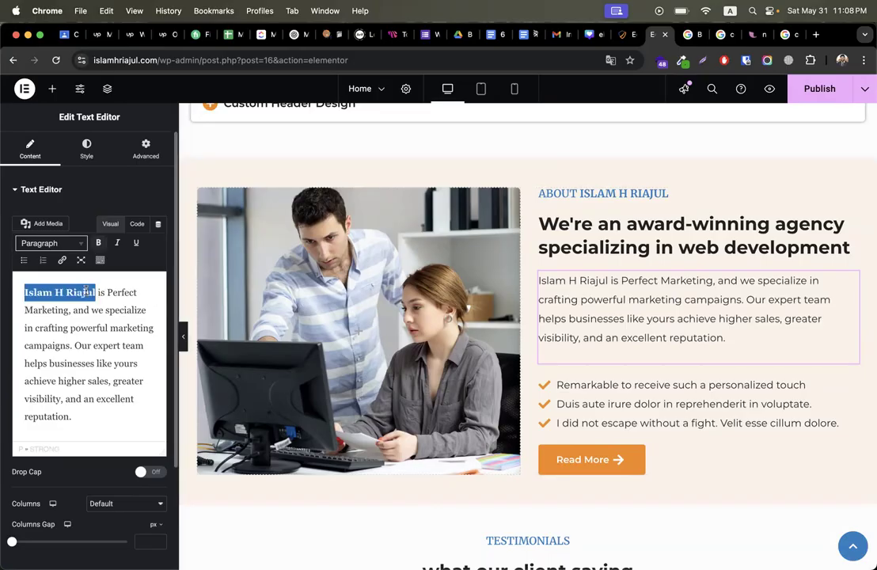
Step: Replace 'I' in the 'What Skills I Can Deliver' heading with the owner's name and publish
scroll(584, 440, "down", 10)
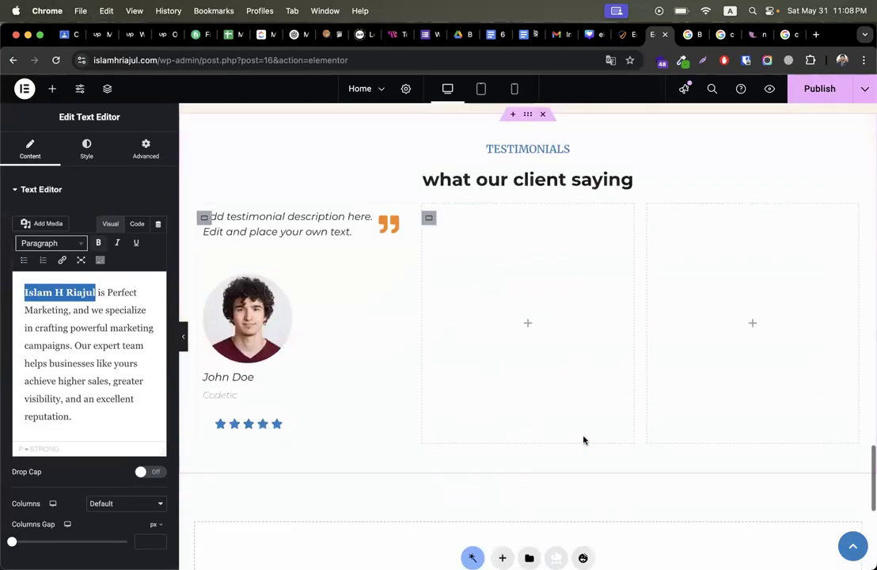
scroll(584, 440, "up", 15)
scroll(584, 440, "up", 10)
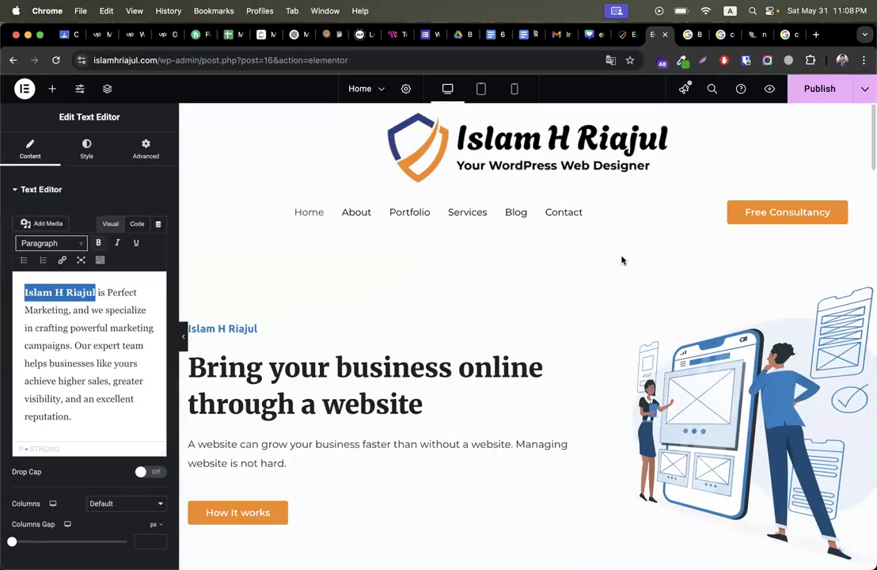
scroll(452, 474, "down", 5)
scroll(452, 474, "down", 3)
scroll(452, 474, "up", 3)
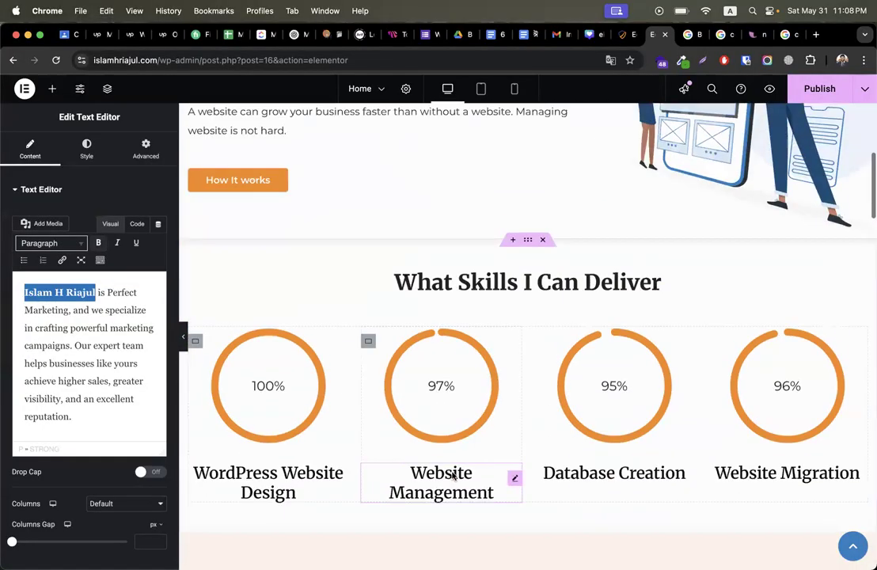
left_click(520, 287)
double_click(526, 282)
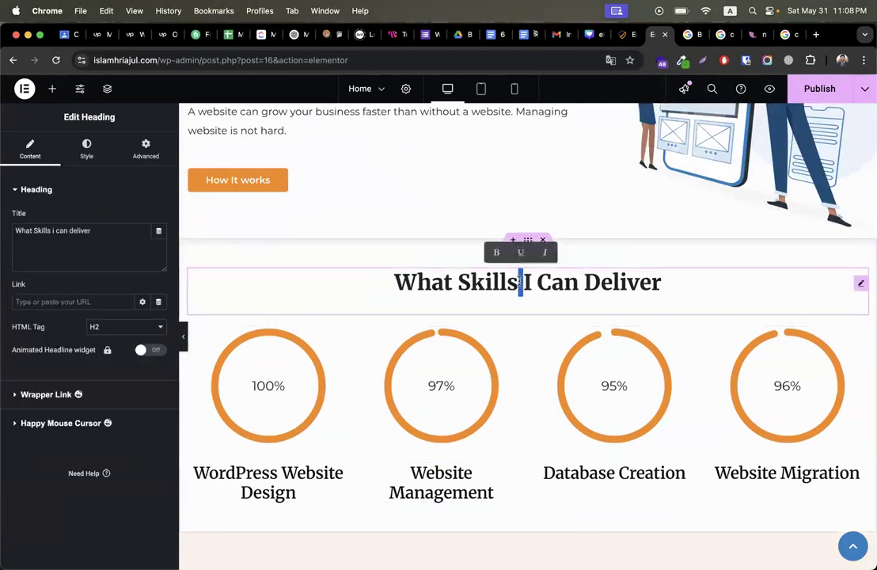
key("super+v")
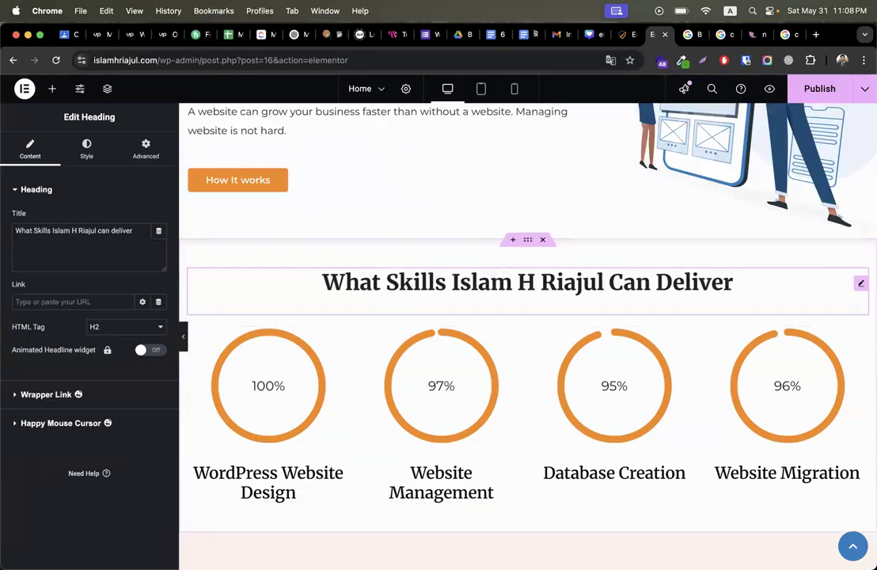
left_click(822, 91)
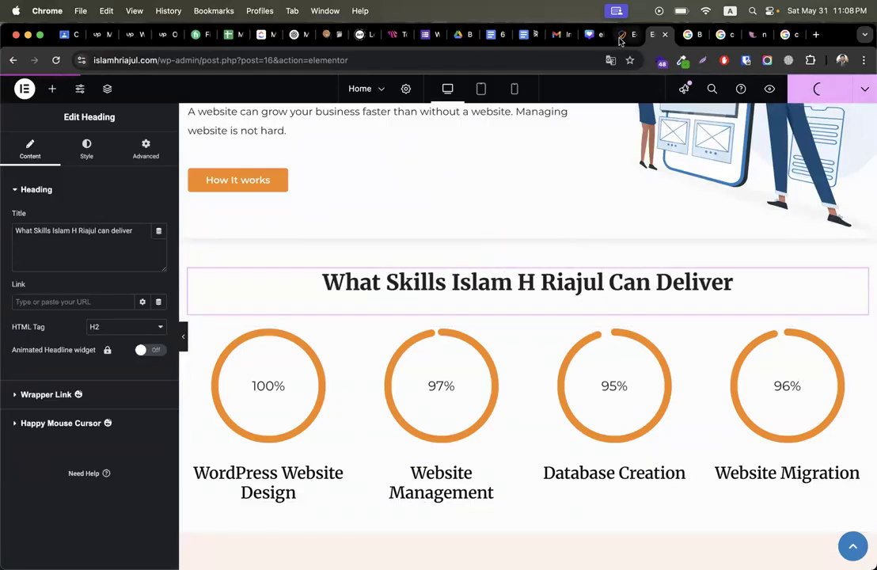
left_click(623, 35)
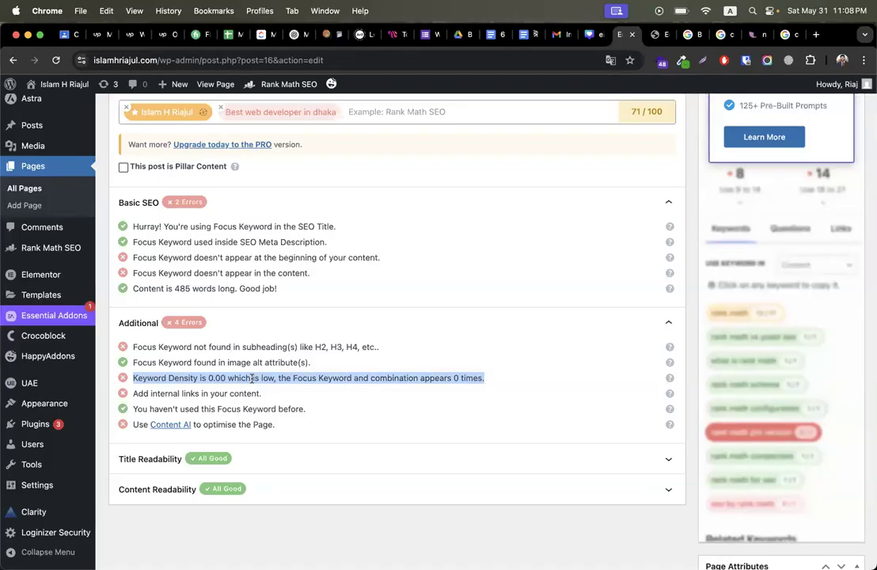
triple_click(153, 394)
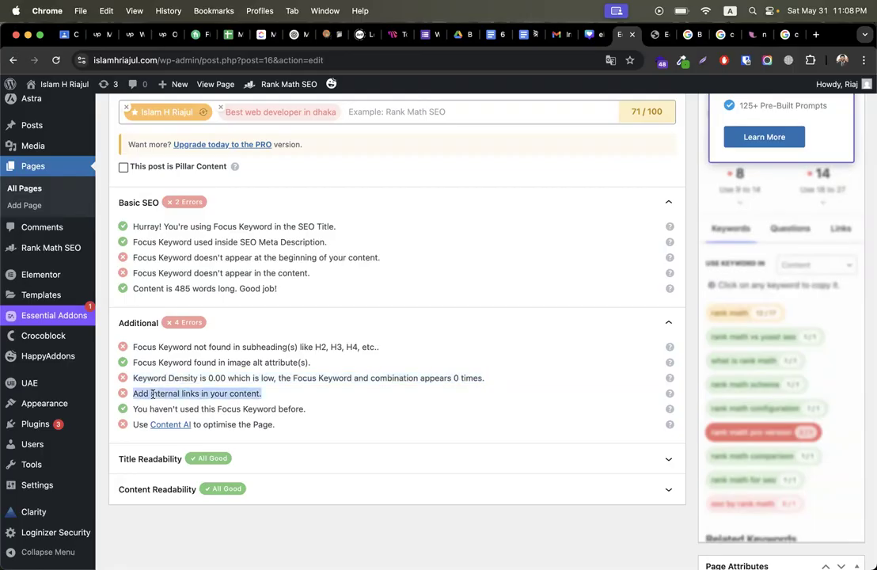
left_click(657, 35)
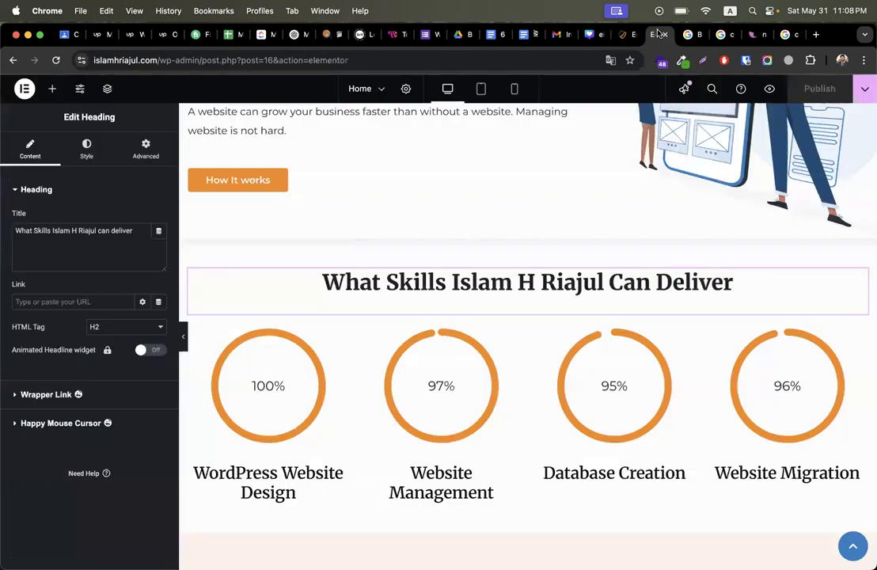
scroll(437, 274, "up", 5)
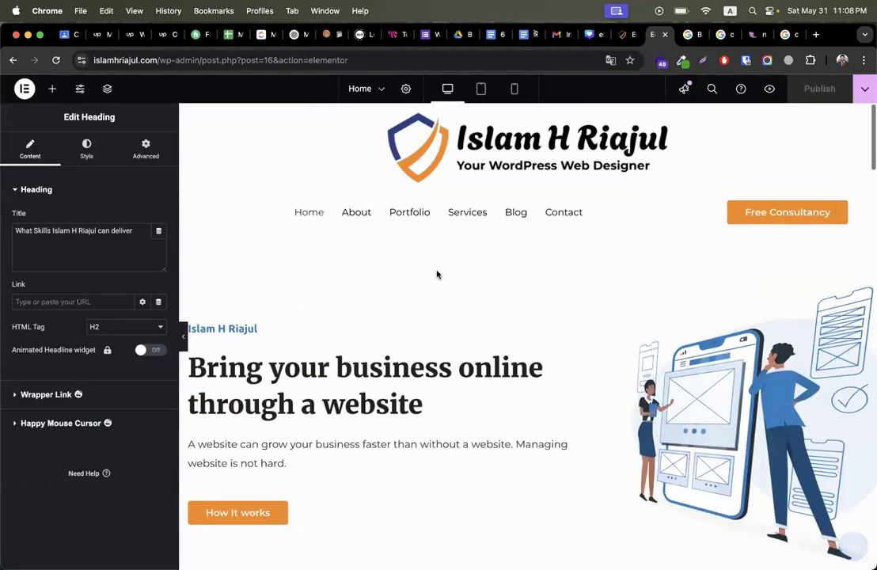
scroll(382, 439, "down", 3)
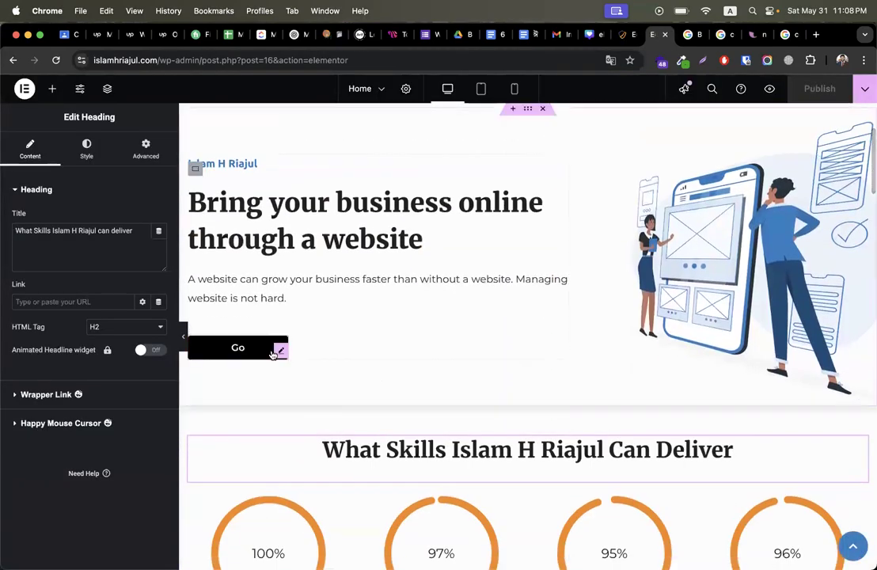
Step: Point the hero's 'How it works' button link to the About page URL instead of #
left_click(273, 354)
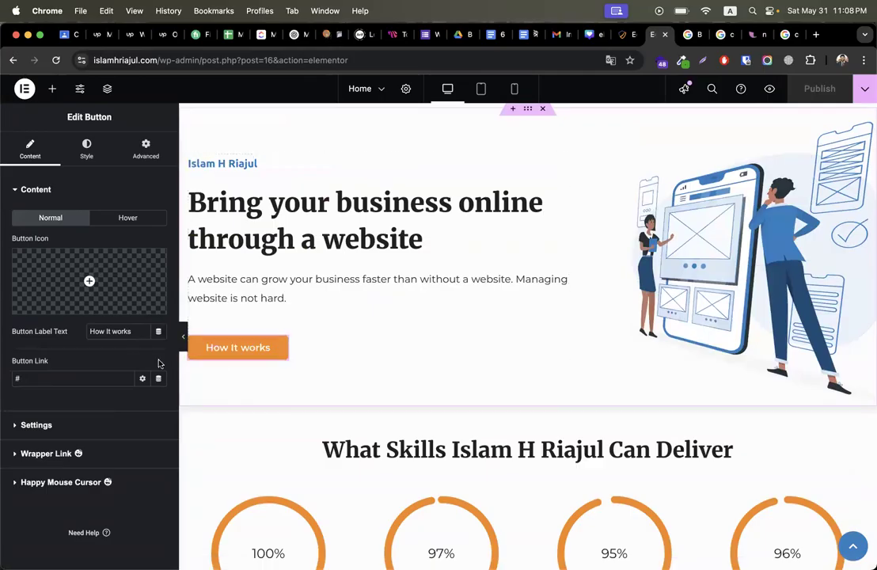
left_click(109, 379)
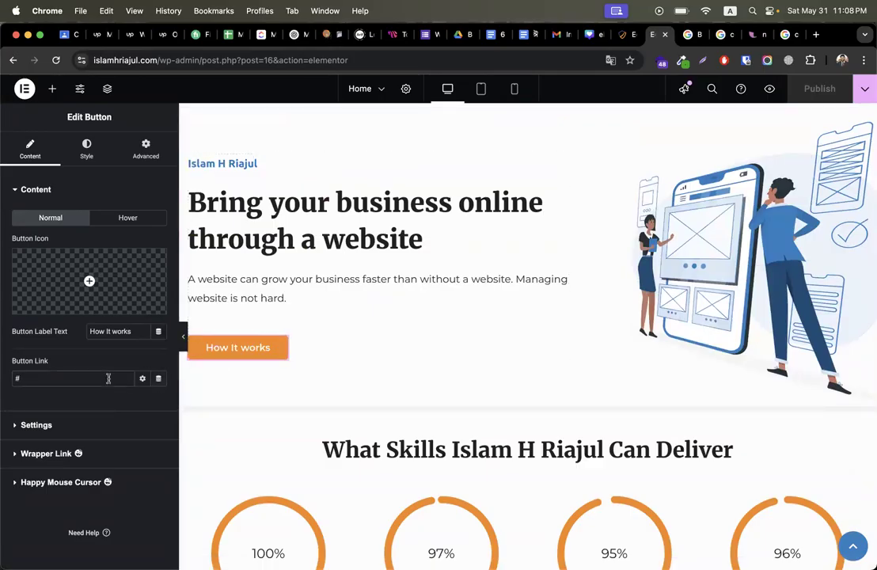
left_click(622, 35)
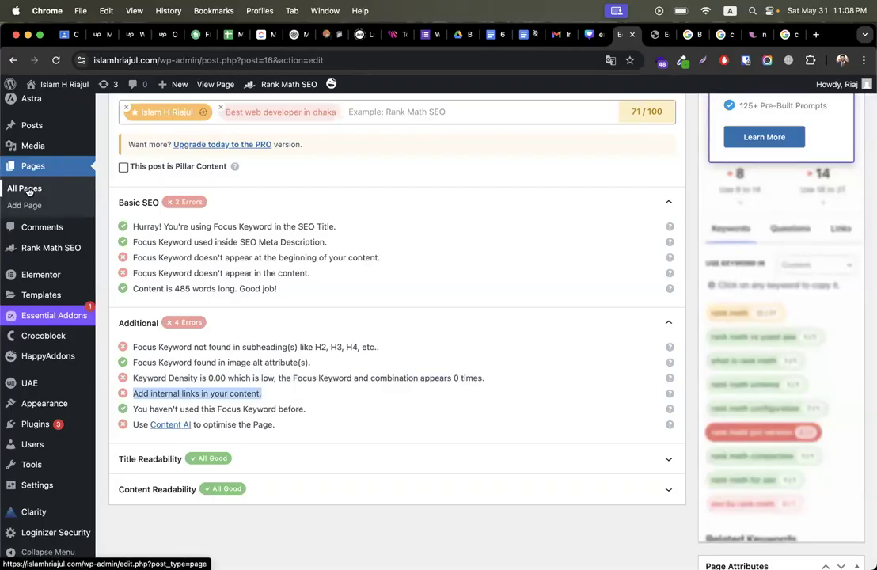
right_click(26, 190)
left_click(52, 194)
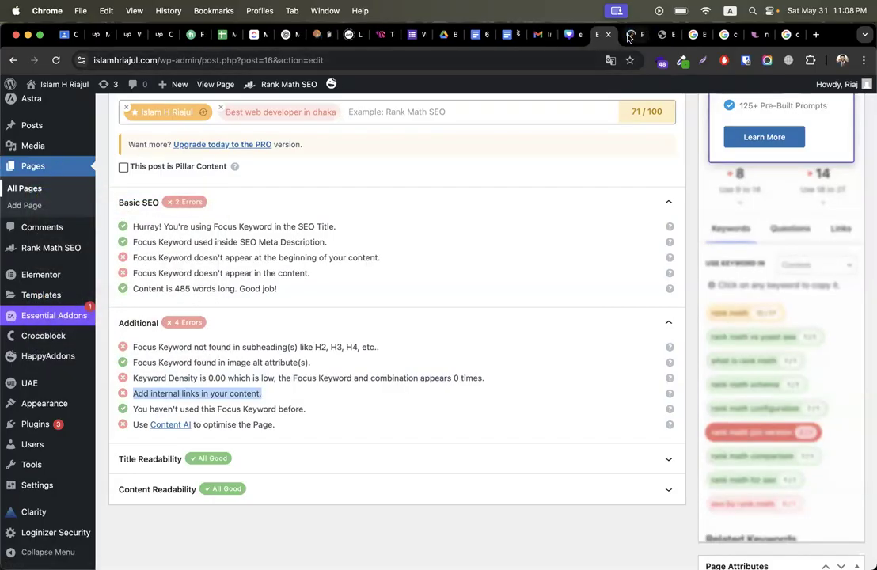
left_click(629, 35)
scroll(395, 238, "down", 2)
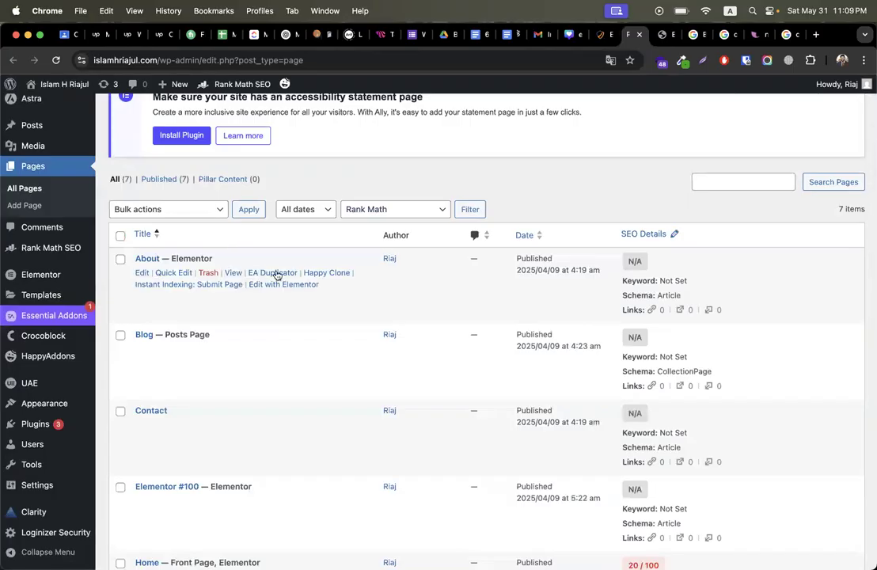
left_click(234, 273)
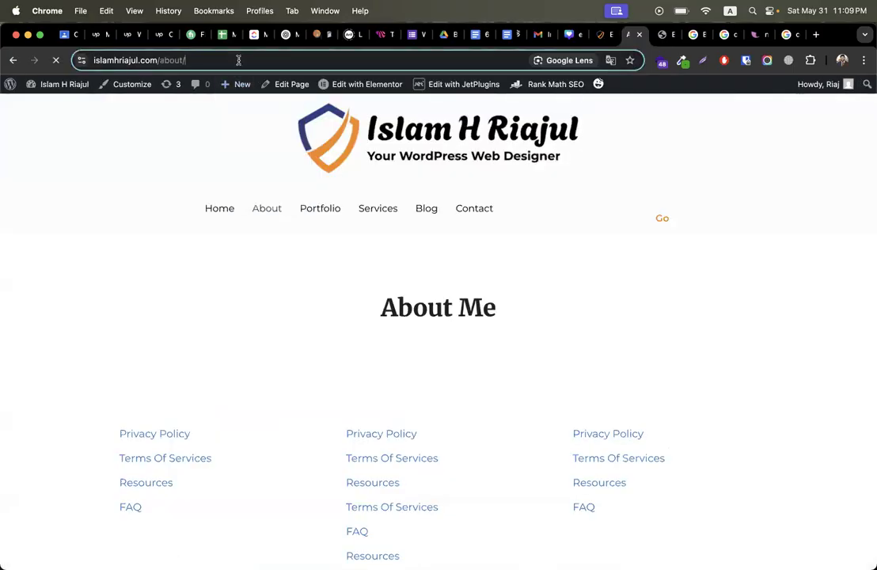
left_click(671, 35)
left_click(46, 378)
key("super+a")
Step: Replace the About section Read More button's # link with the About page URL
scroll(358, 371, "down", 15)
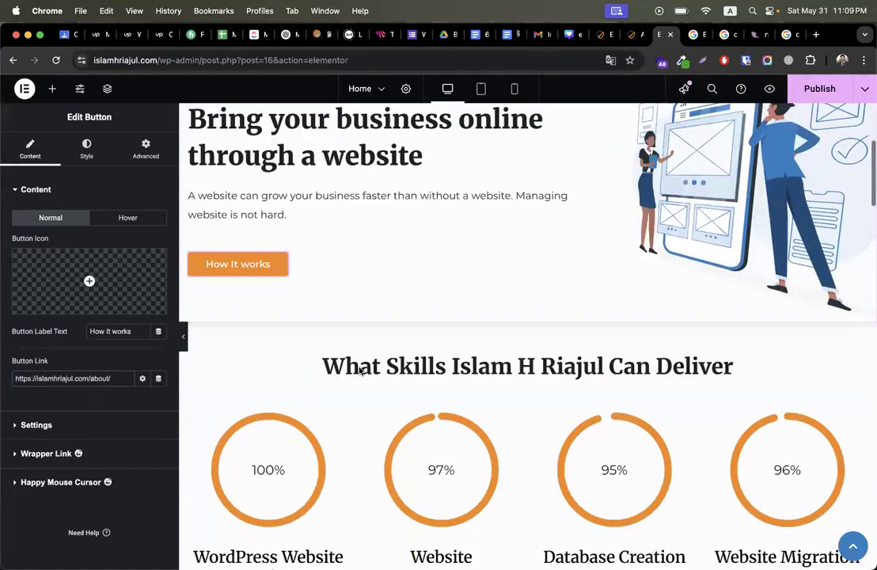
scroll(359, 371, "down", 6)
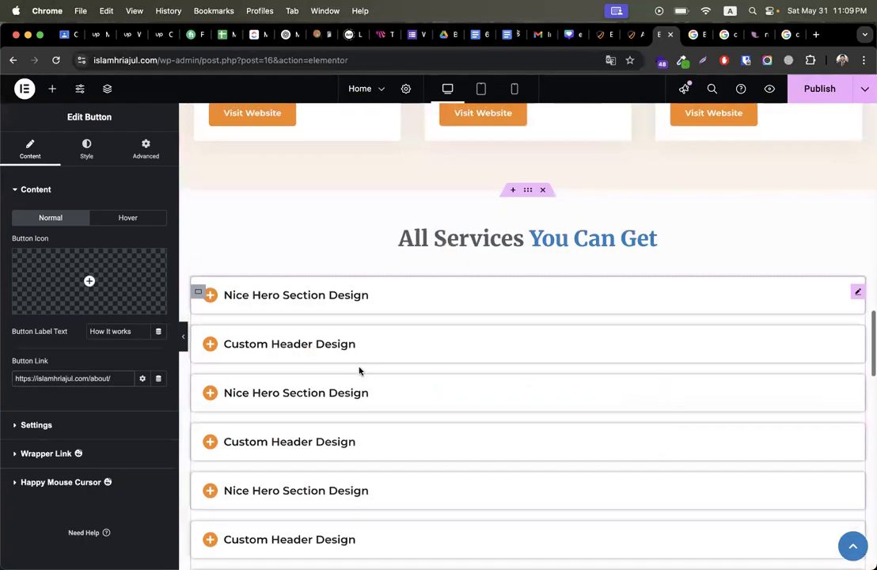
scroll(359, 371, "up", 10)
scroll(359, 371, "down", 3)
scroll(359, 371, "down", 10)
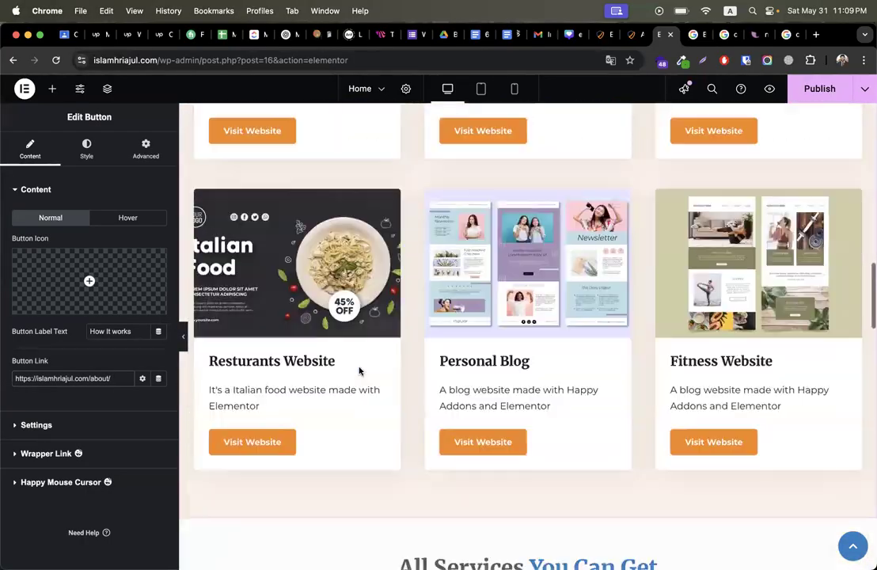
scroll(358, 370, "down", 5)
scroll(359, 370, "up", 6)
scroll(359, 371, "down", 3)
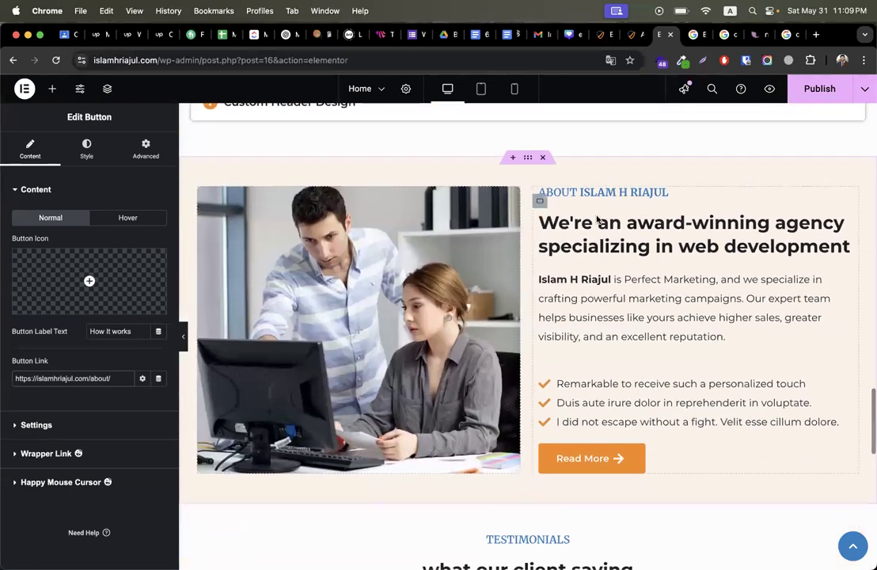
left_click(723, 463)
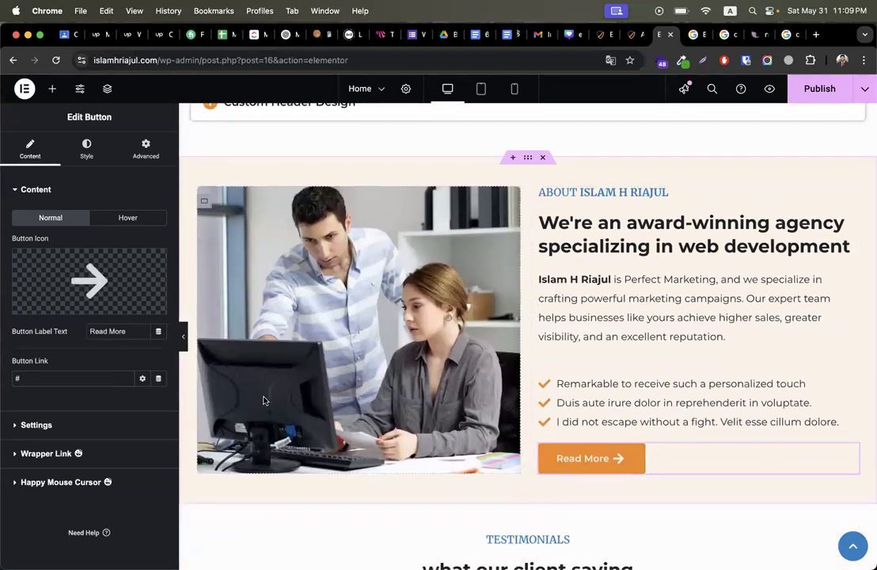
left_click(73, 371)
key("ctrl+a")
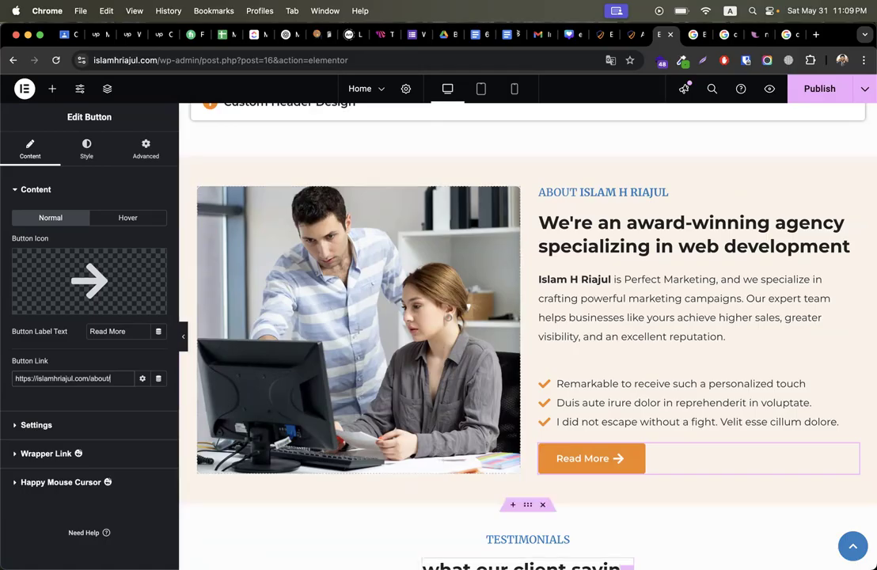
Step: Make the Read More link open in a new window and publish the home page
left_click(143, 379)
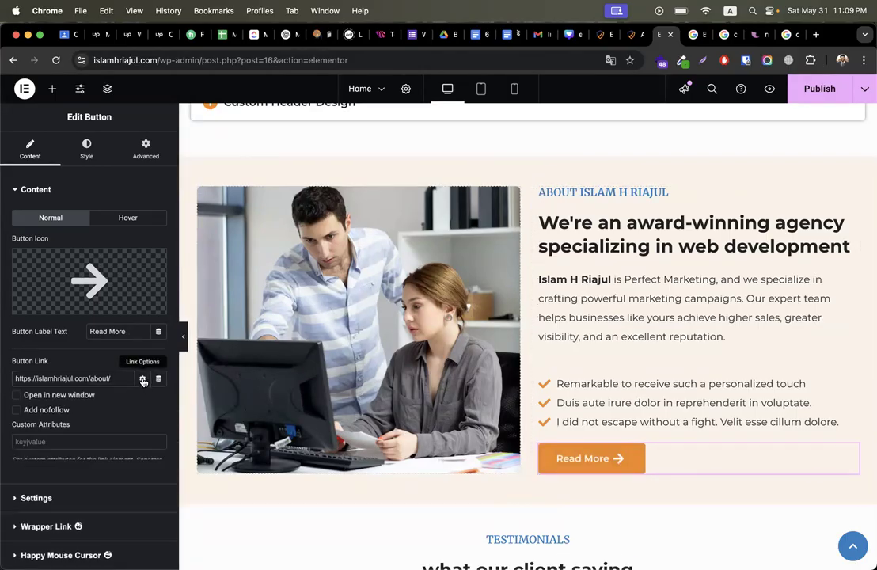
left_click(86, 402)
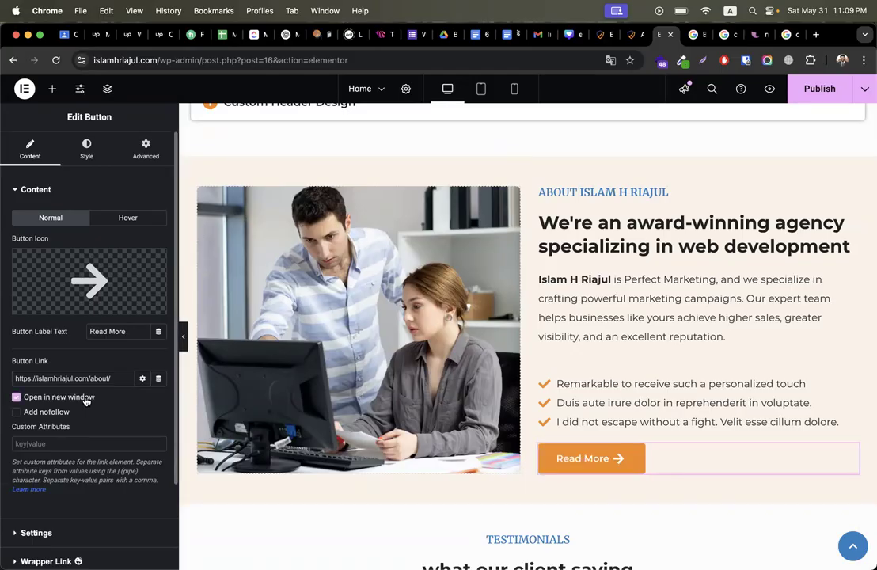
left_click(818, 89)
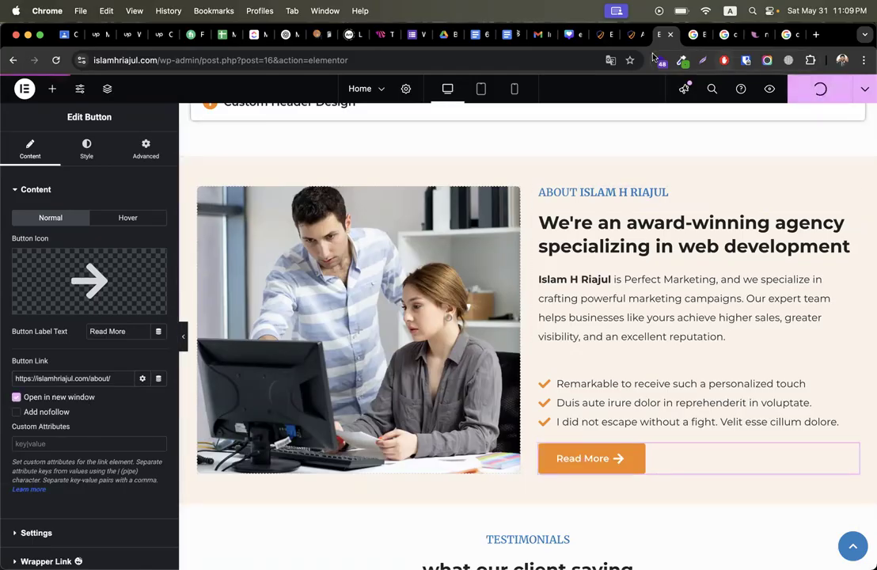
left_click(602, 35)
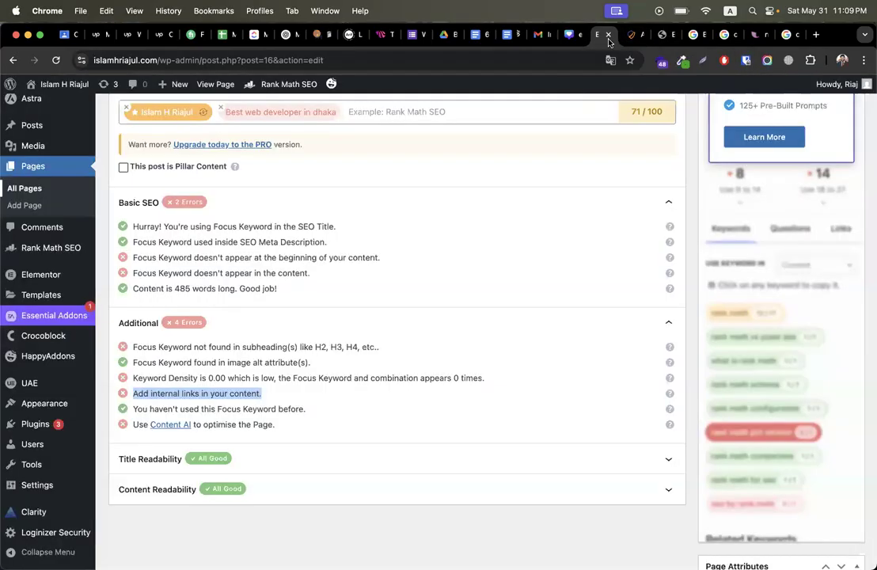
Step: Confirm on the live site that the home page's How It works button leads to the About Me page
left_click(629, 35)
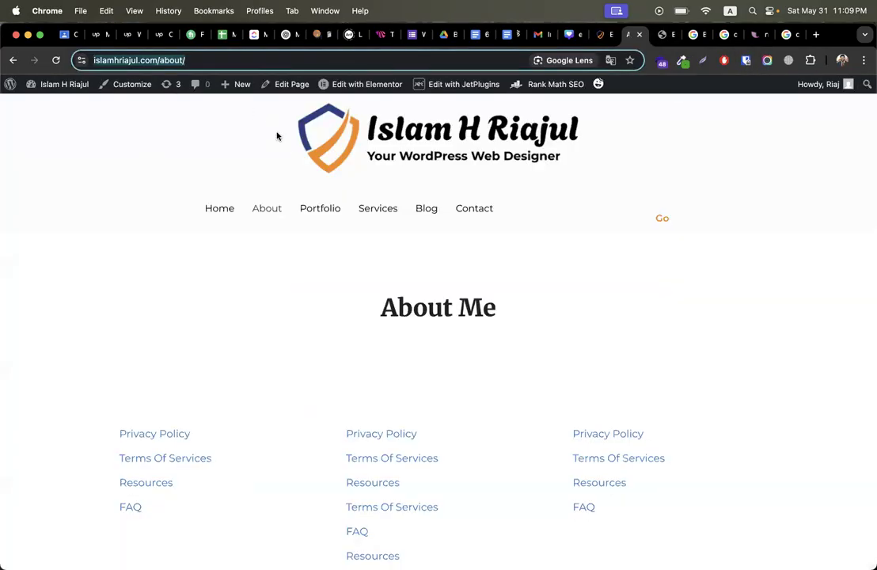
left_click(222, 206)
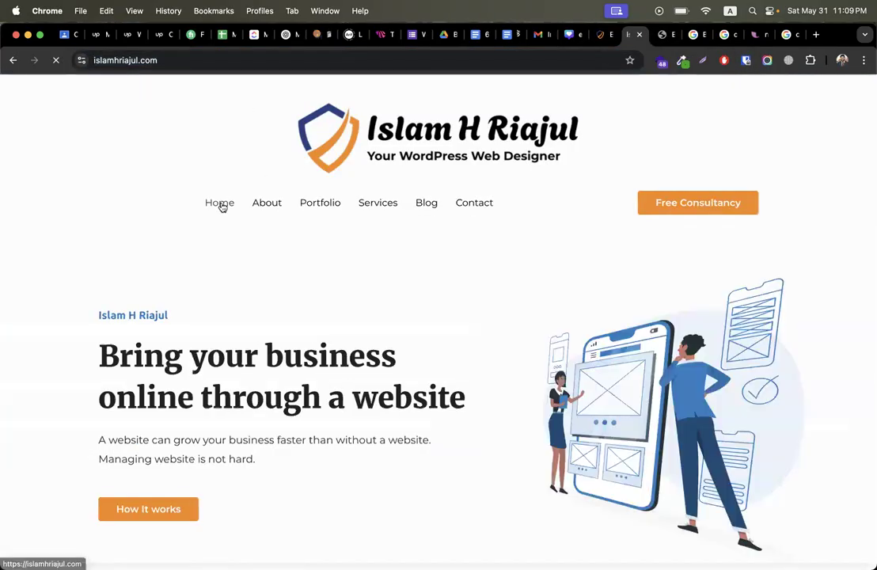
scroll(131, 388, "down", 3)
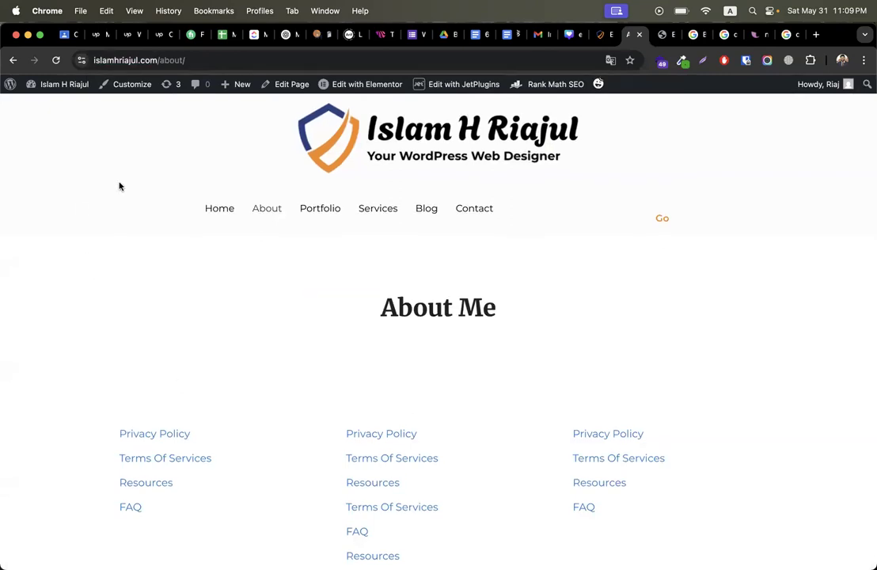
left_click(12, 60)
left_click(12, 60)
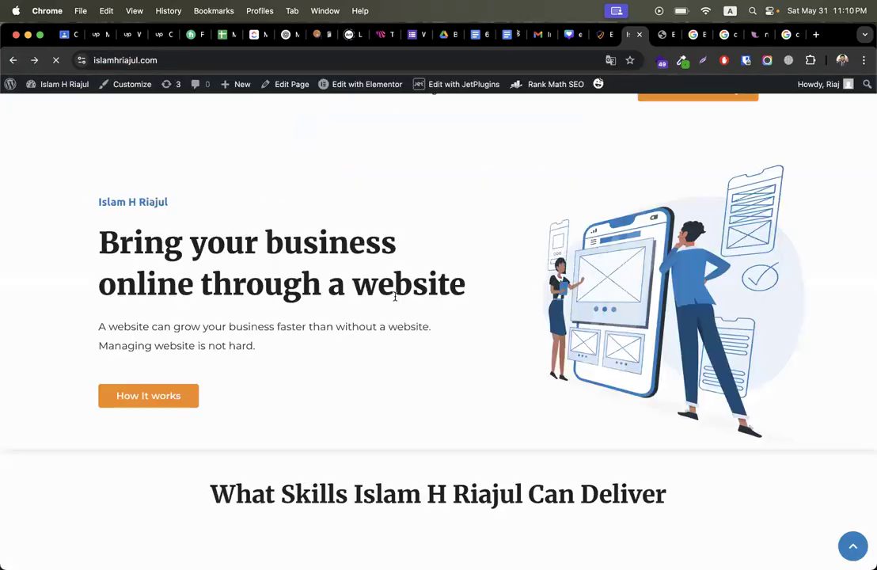
Step: Scroll through the live home page, then return to the Elementor editor
scroll(396, 300, "down", 1)
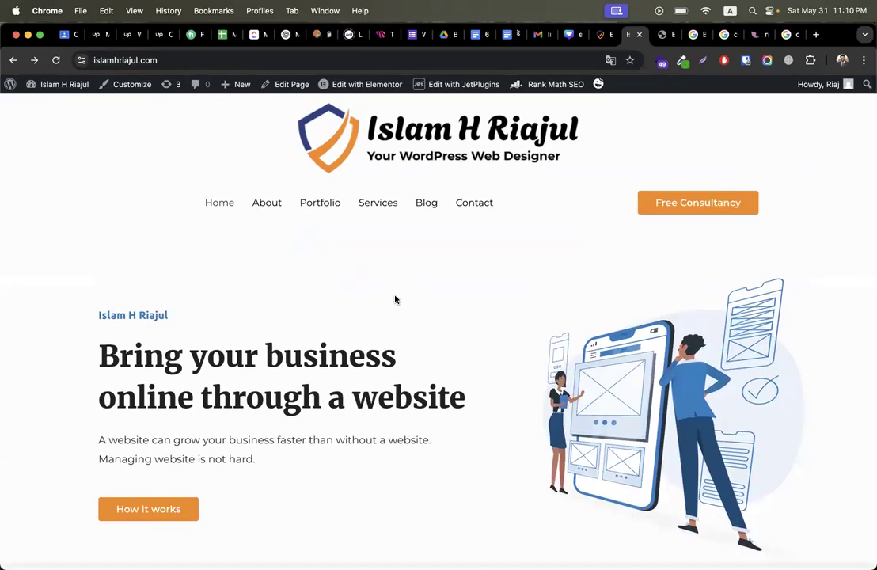
scroll(396, 299, "down", 15)
scroll(396, 300, "up", 8)
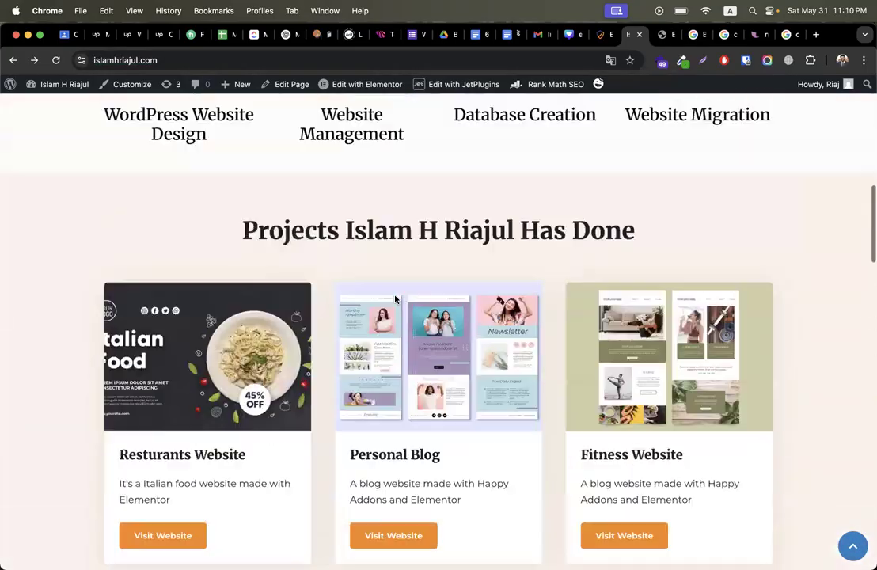
scroll(396, 300, "up", 9)
scroll(396, 300, "down", 2)
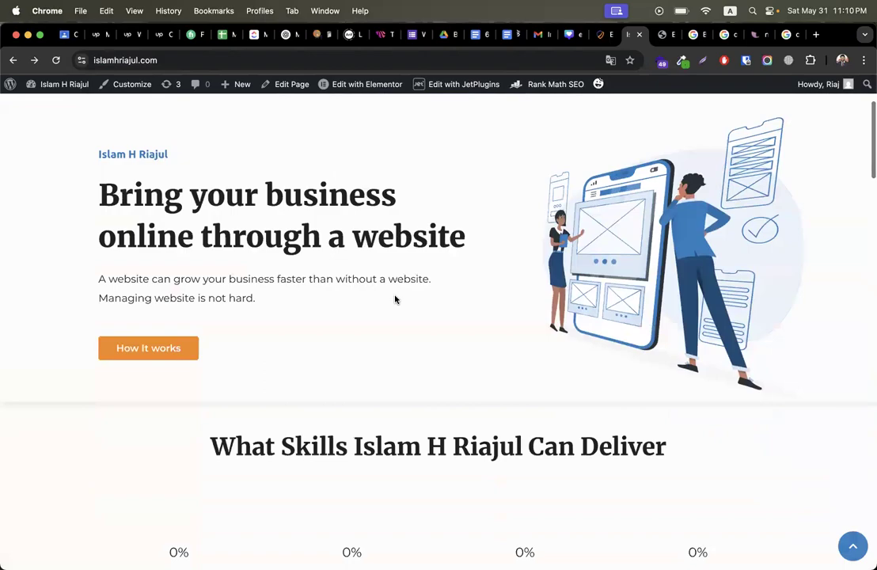
key("ctrl+Tab")
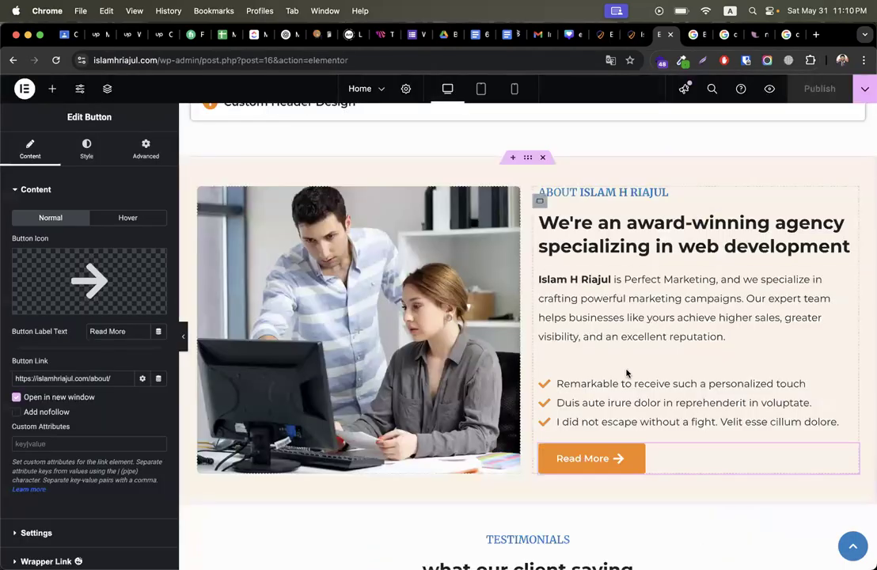
Step: Set the How It works button link to open in a new window and publish the Home page
scroll(626, 373, "up", 15)
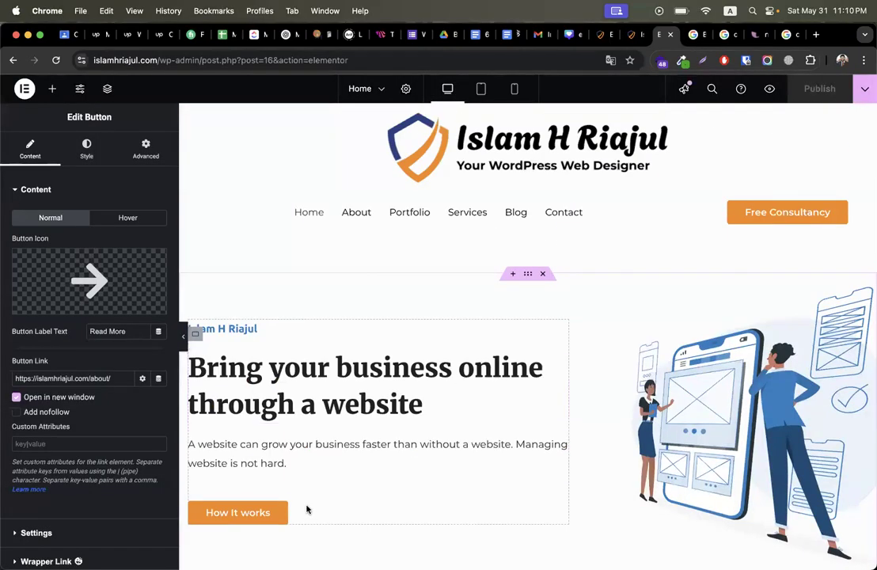
left_click(277, 513)
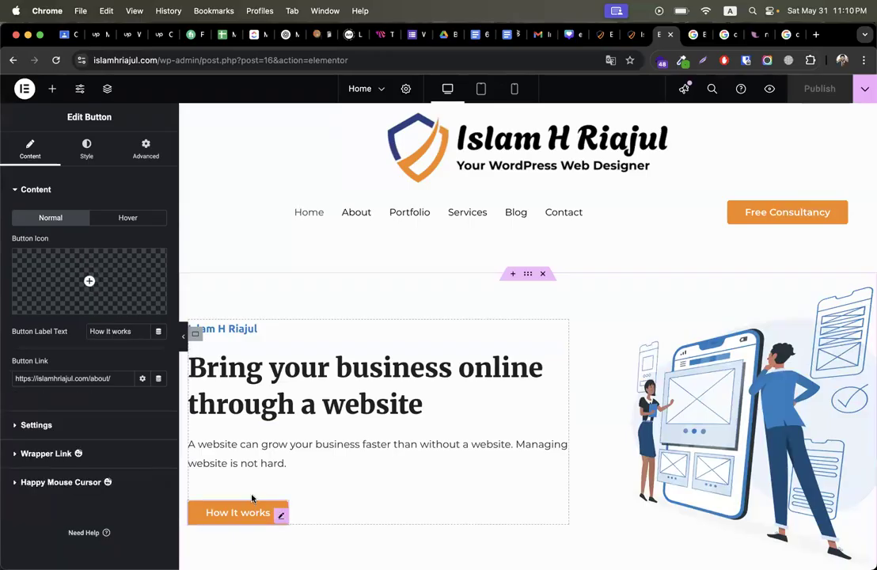
left_click(142, 380)
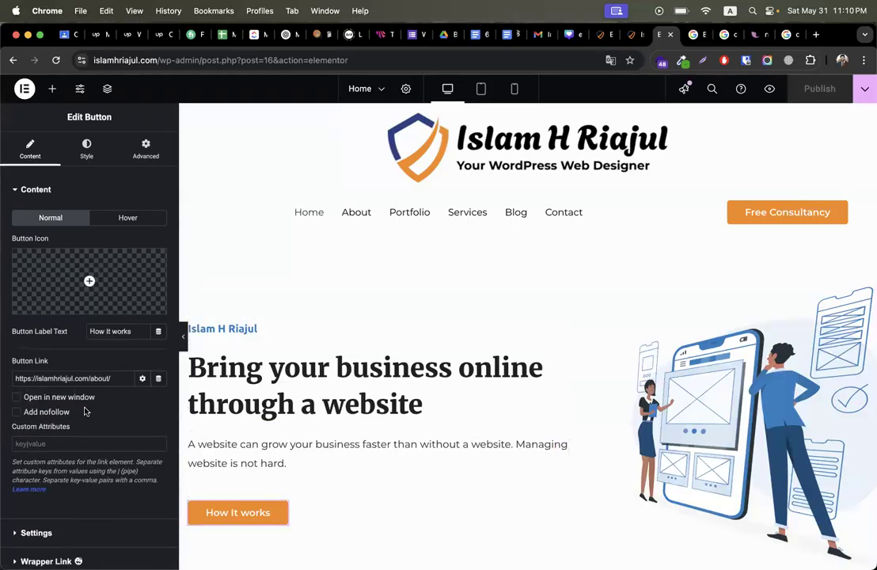
left_click(17, 397)
left_click(819, 88)
left_click(597, 37)
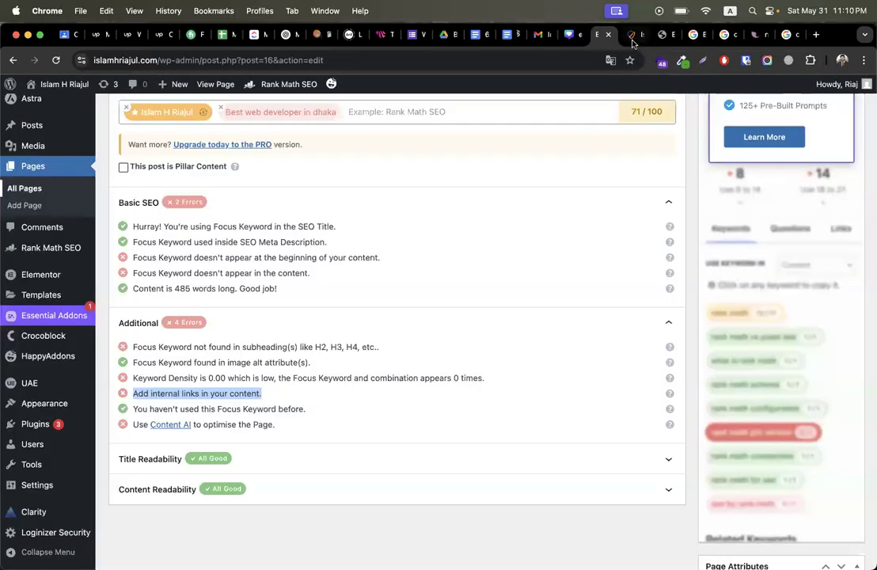
Step: Reload the live home page and test where the How It works button opens
left_click(631, 35)
left_click(57, 60)
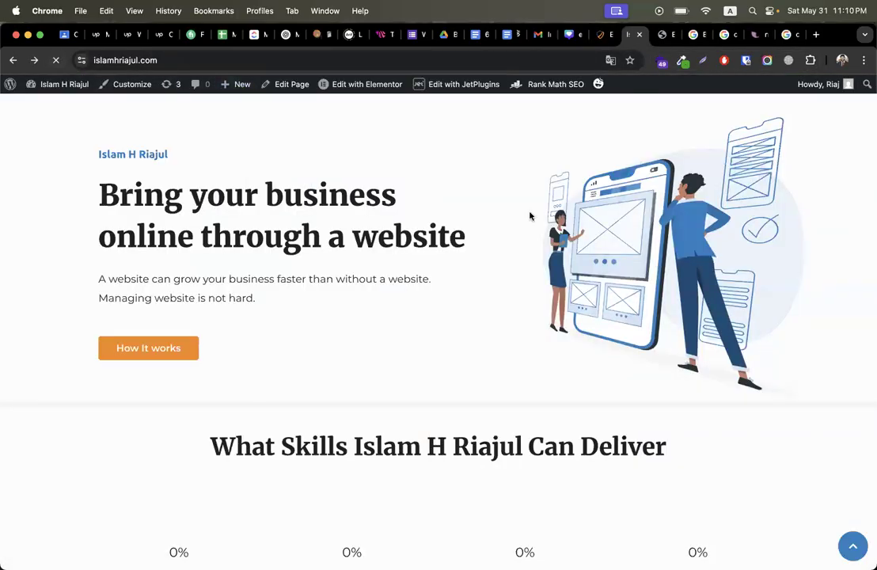
left_click(183, 347)
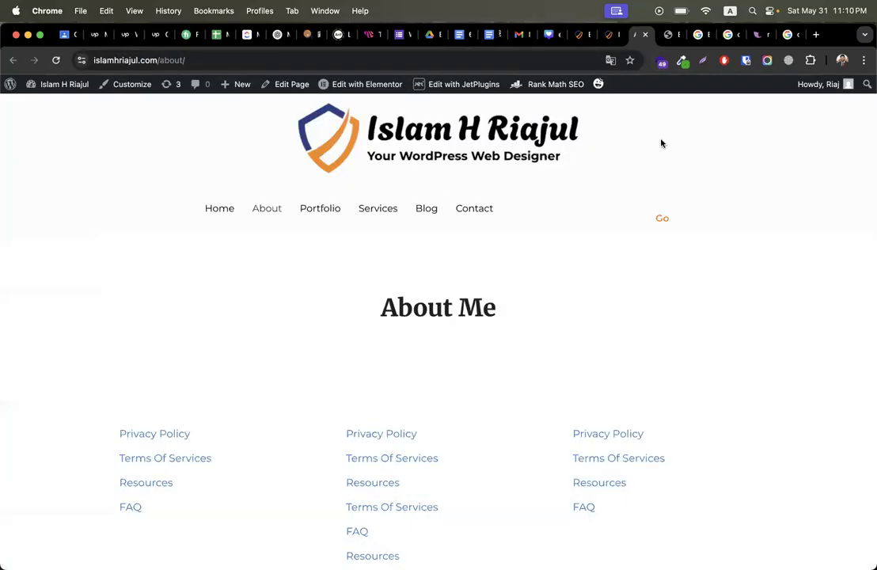
left_click(608, 37)
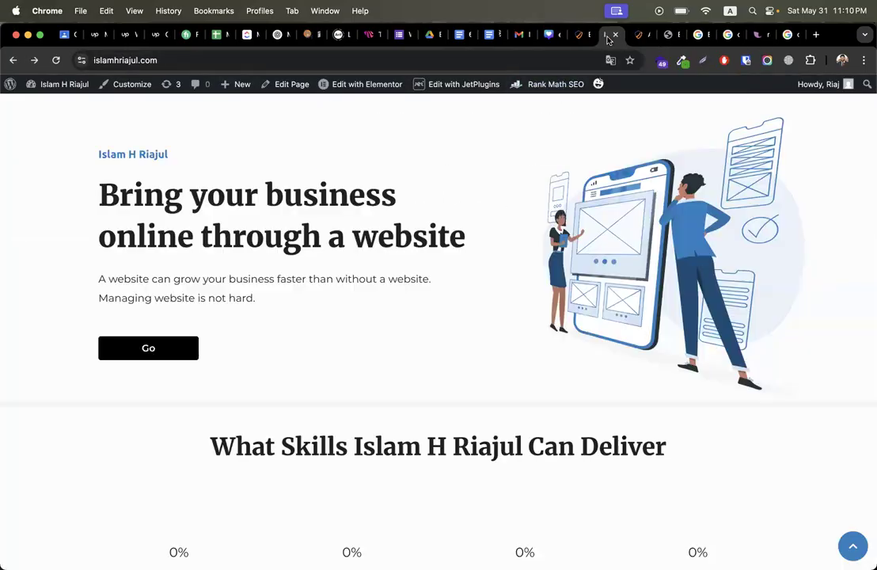
scroll(444, 268, "down", 6)
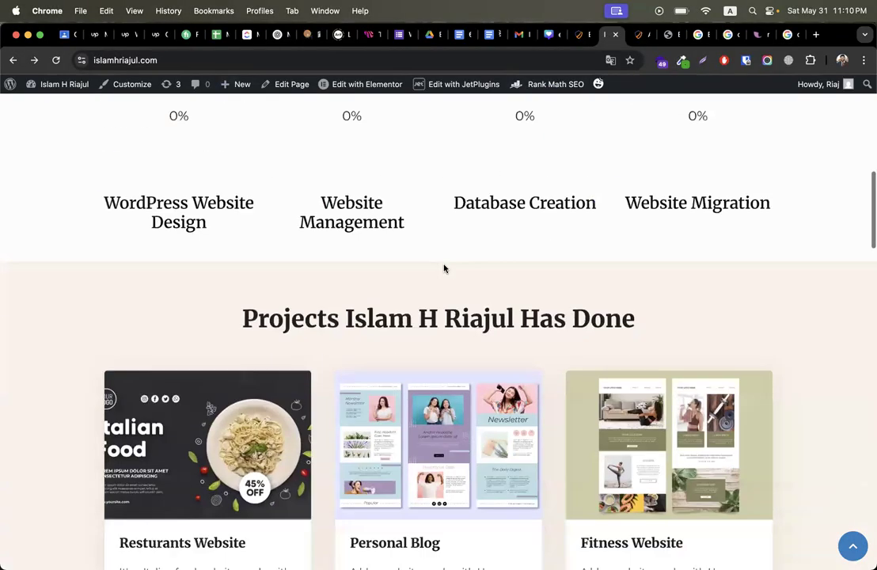
scroll(444, 269, "up", 8)
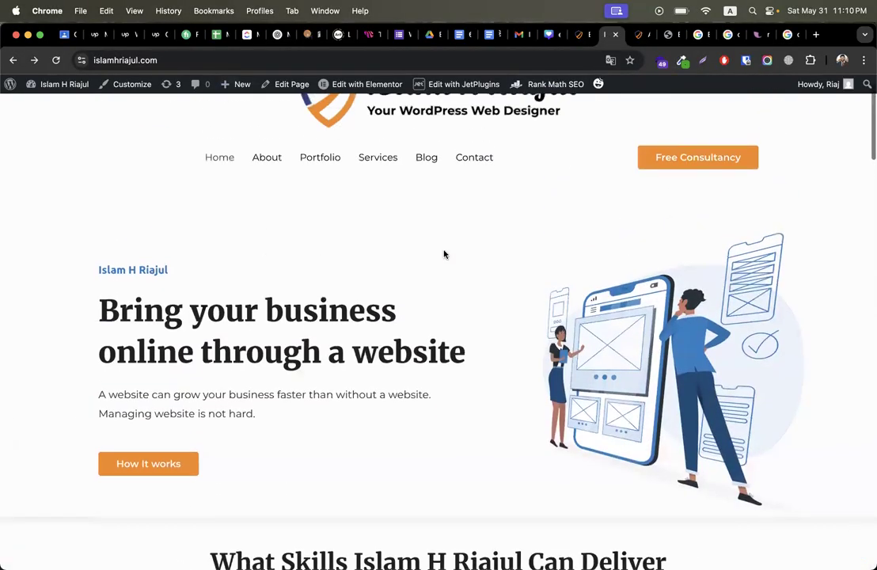
Step: Inspect the newly opened About tab, close it, and return to the Rank Math edit page
left_click(638, 37)
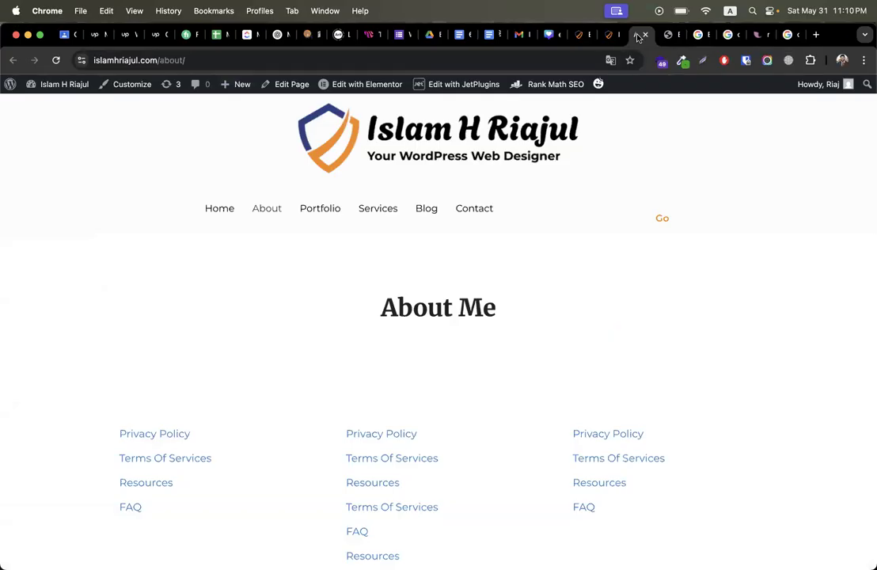
left_click(646, 35)
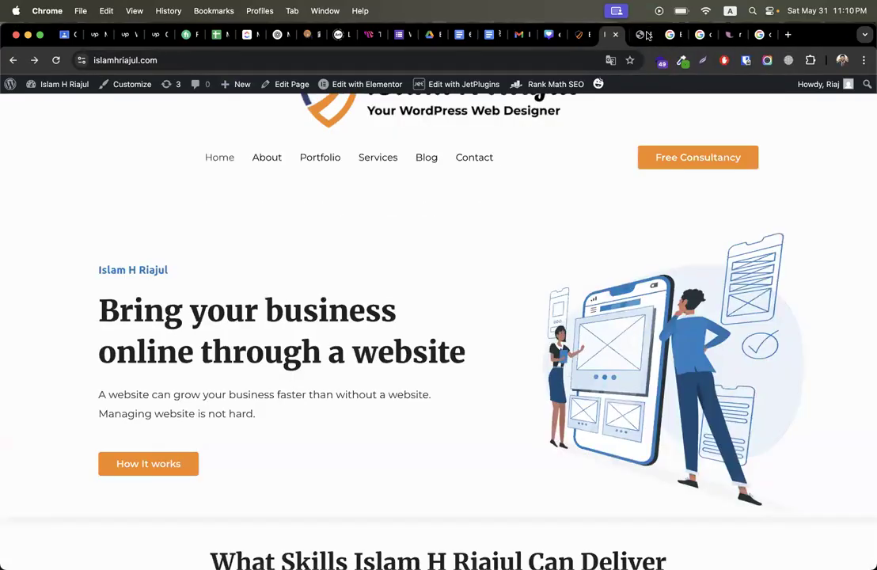
left_click(587, 37)
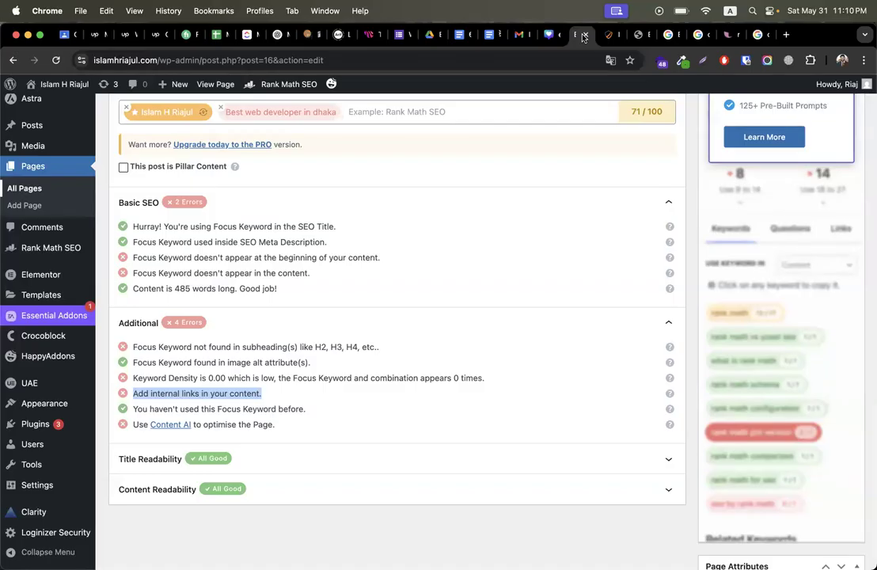
Step: Close the extra tab, review Rank Math's internal-links check, and return to the live home page
left_click(583, 36)
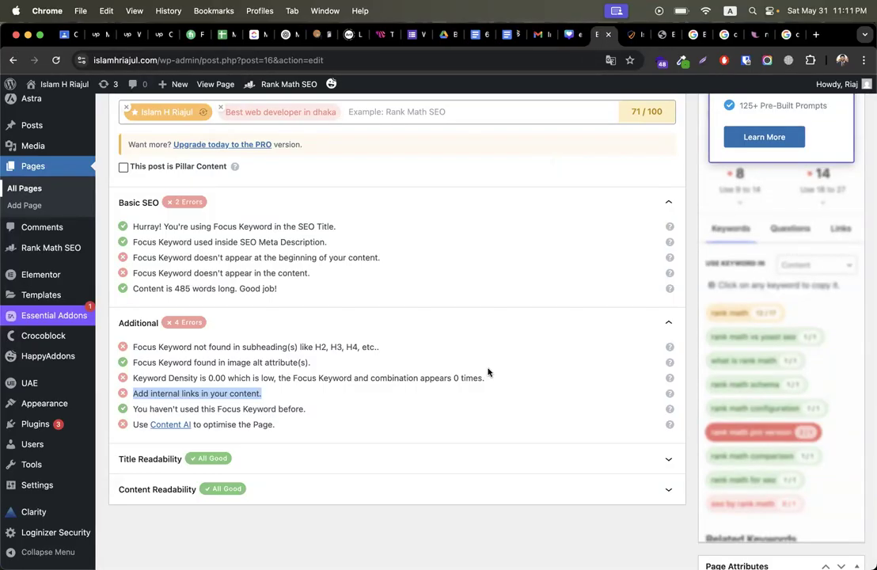
scroll(427, 363, "down", 5)
double_click(166, 205)
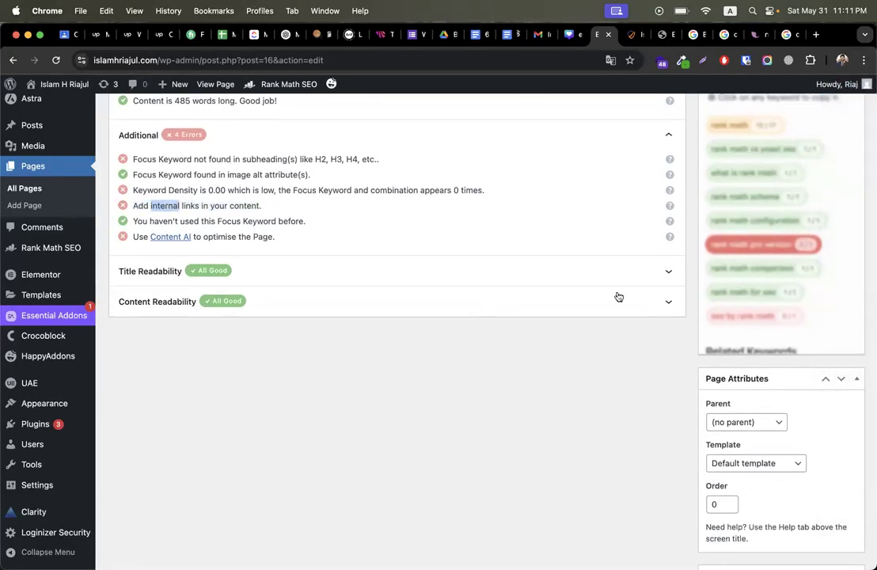
left_click(628, 34)
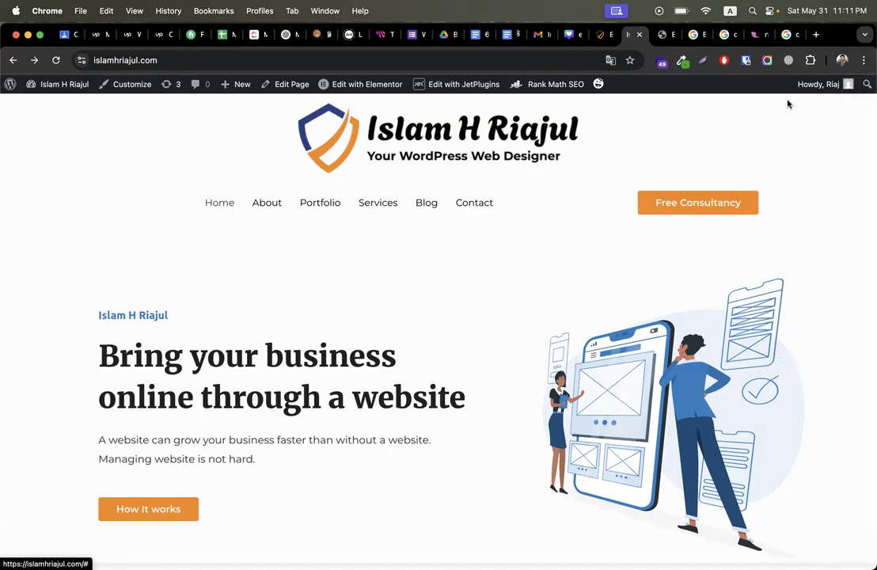
Step: Open a new tab with the address calendly.com/test and select it
left_click(818, 35)
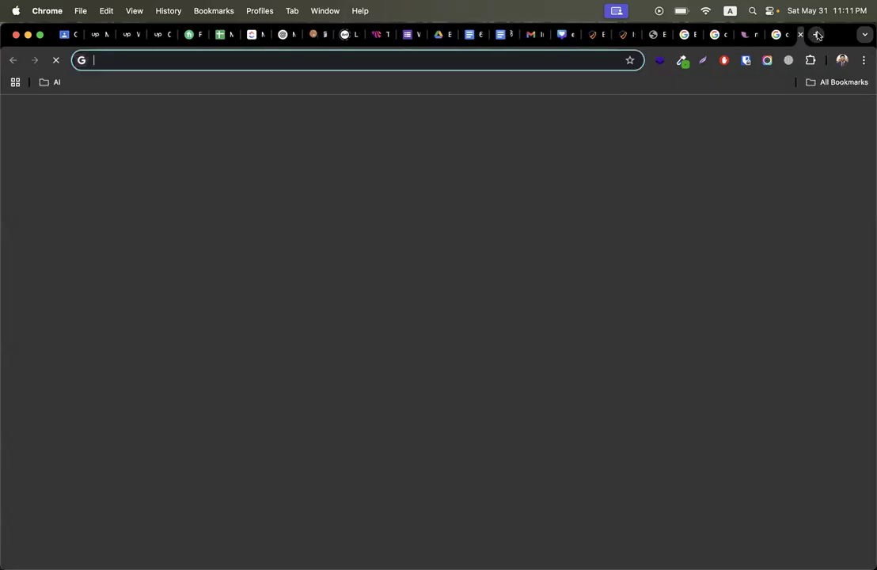
type("calendly.com")
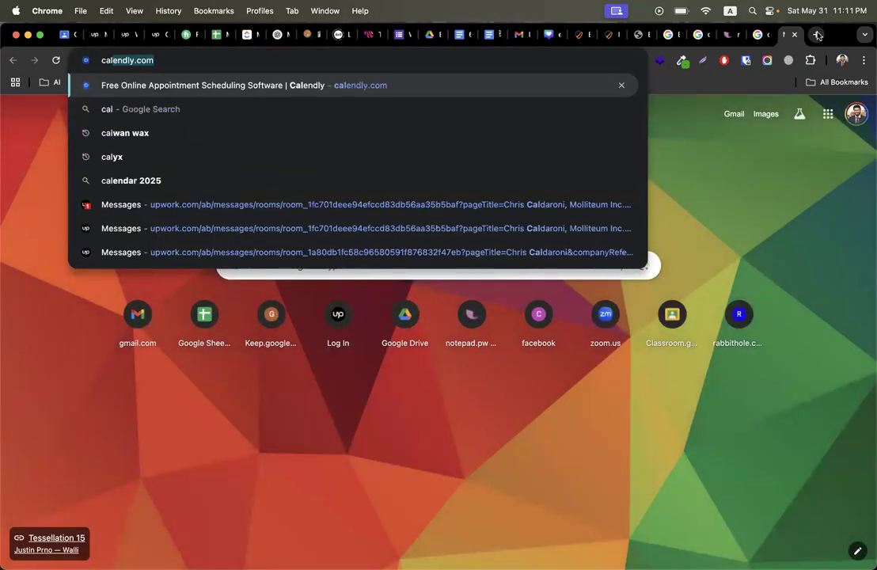
key("Right")
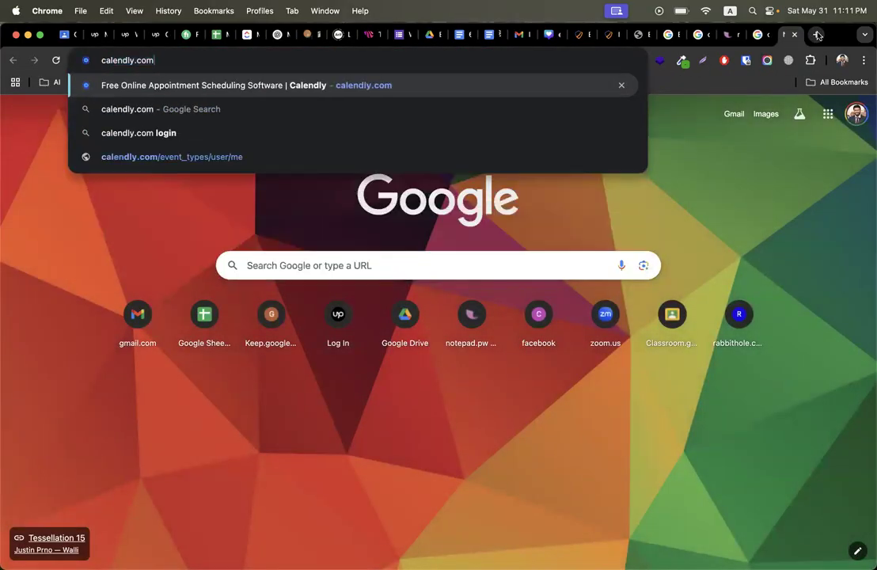
type("/test")
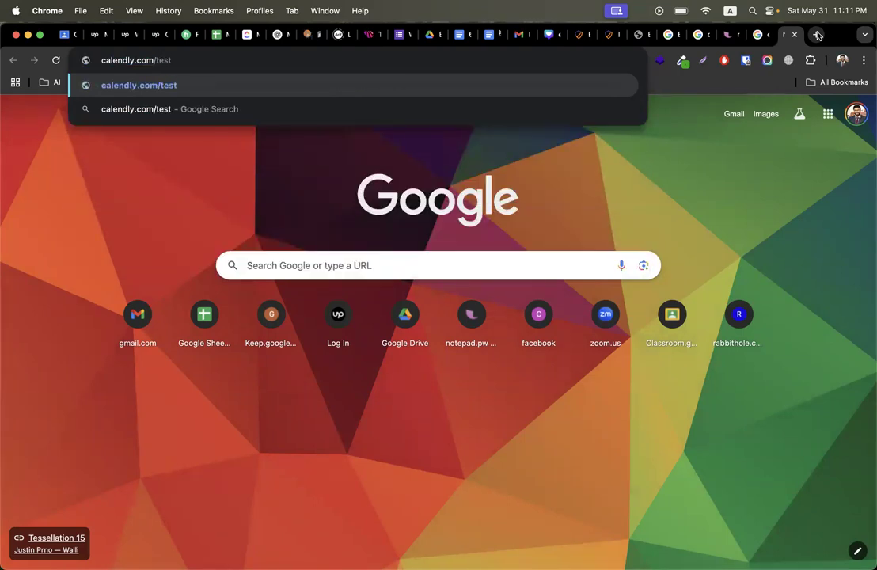
key("super+a")
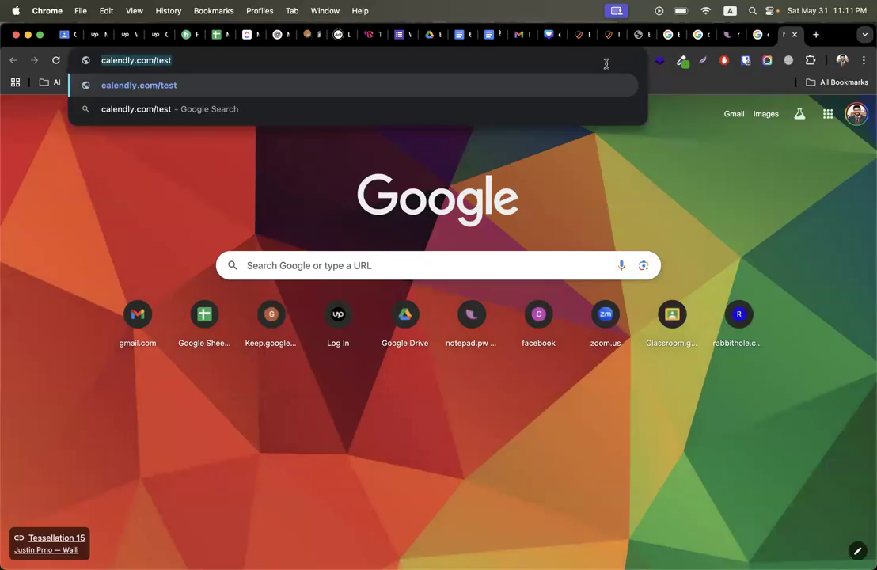
Step: Move through the open tabs back to the Elementor home page editor
left_click(609, 36)
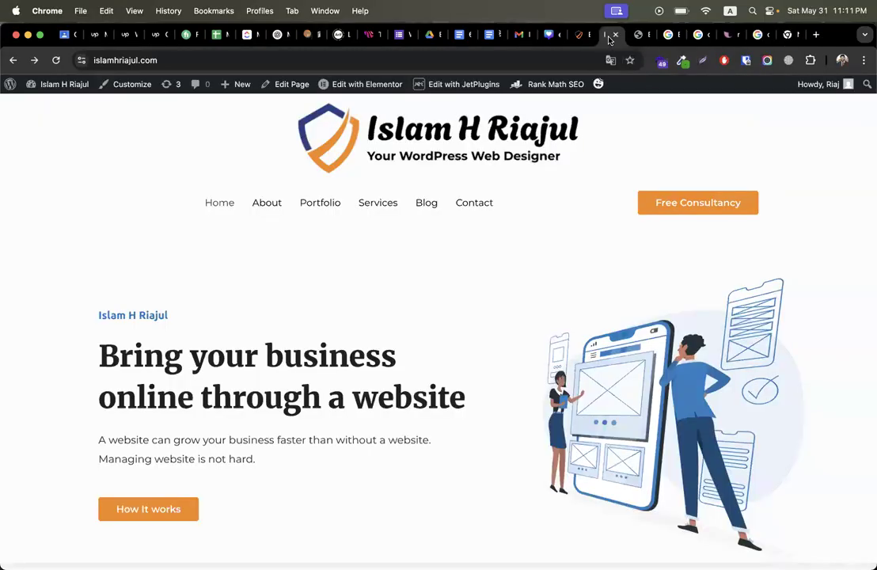
left_click(583, 36)
left_click(634, 34)
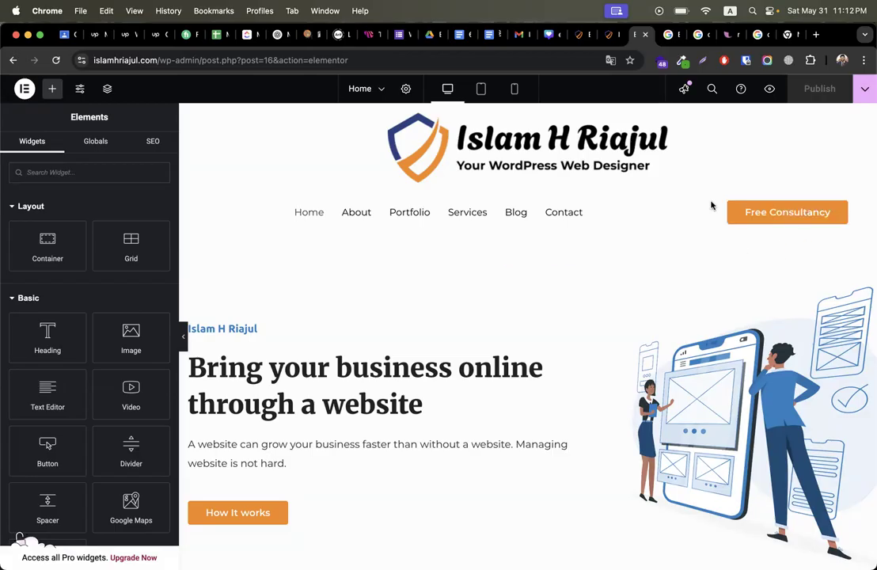
Step: Close the calendly.com/test tab and return to the Home page's Rank Math SEO analysis
left_click(372, 89)
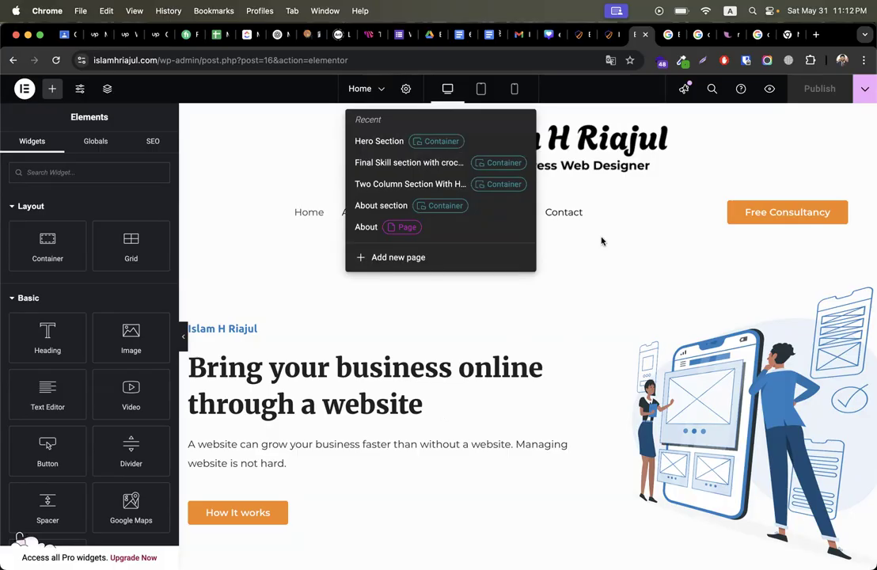
left_click(607, 273)
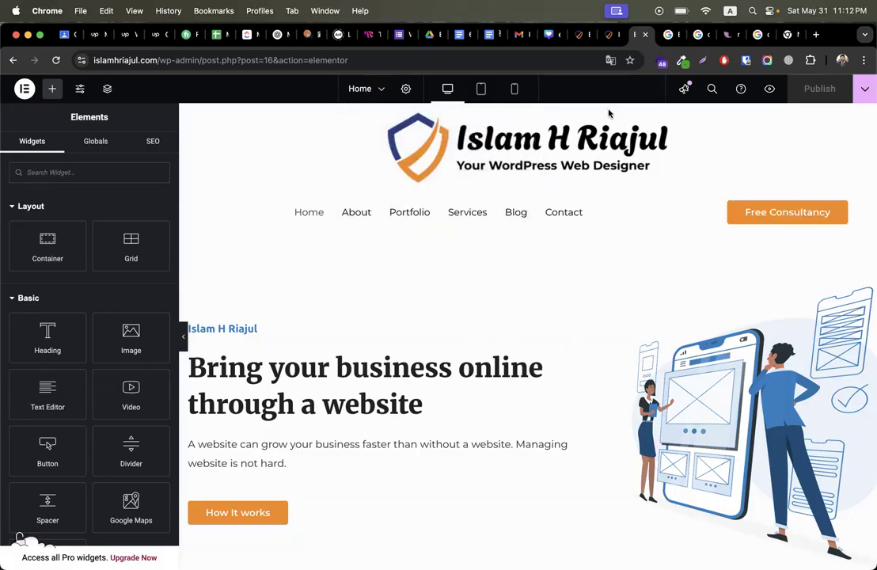
left_click(791, 35)
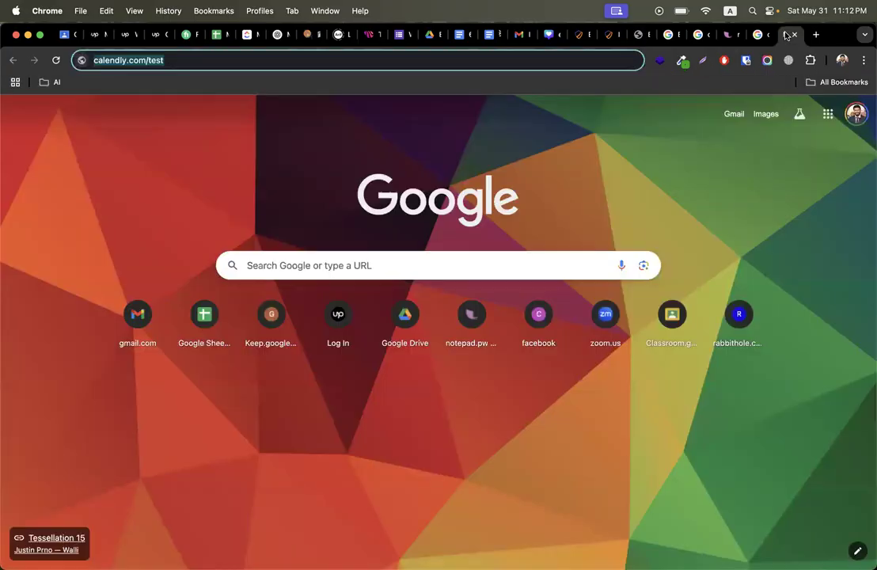
left_click(797, 35)
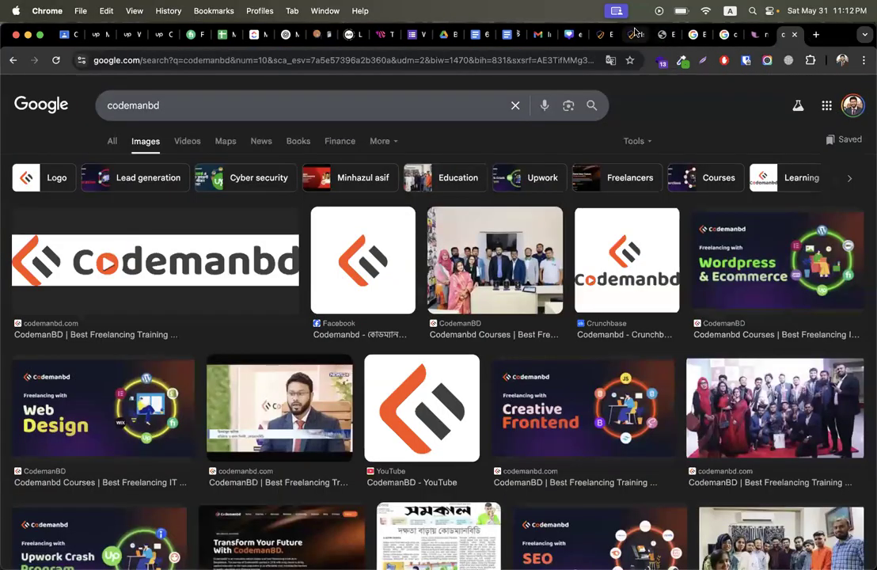
left_click(635, 34)
left_click(605, 34)
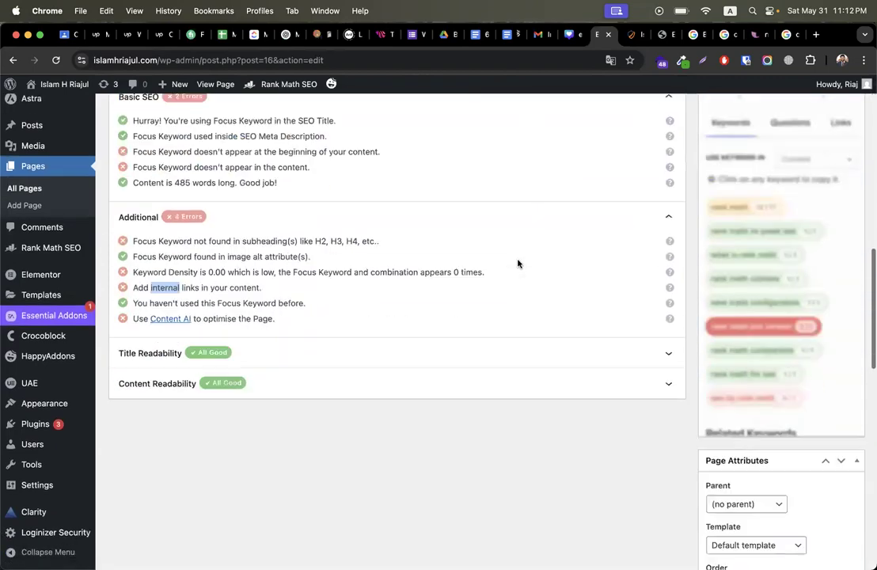
Step: Review the Title and Content Readability checks, then save the page's current changes
scroll(518, 264, "down", 2)
left_click(325, 303)
scroll(285, 368, "down", 2)
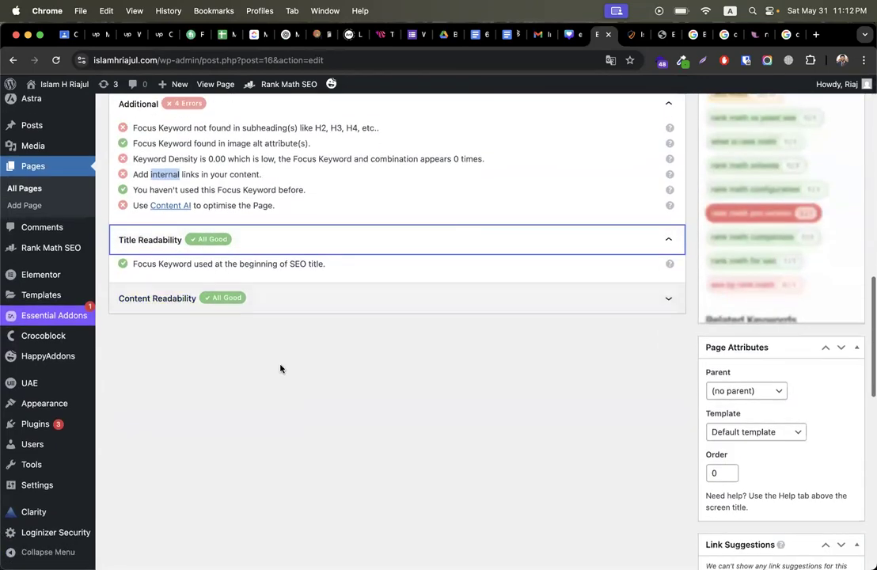
left_click(148, 257)
left_click(293, 303)
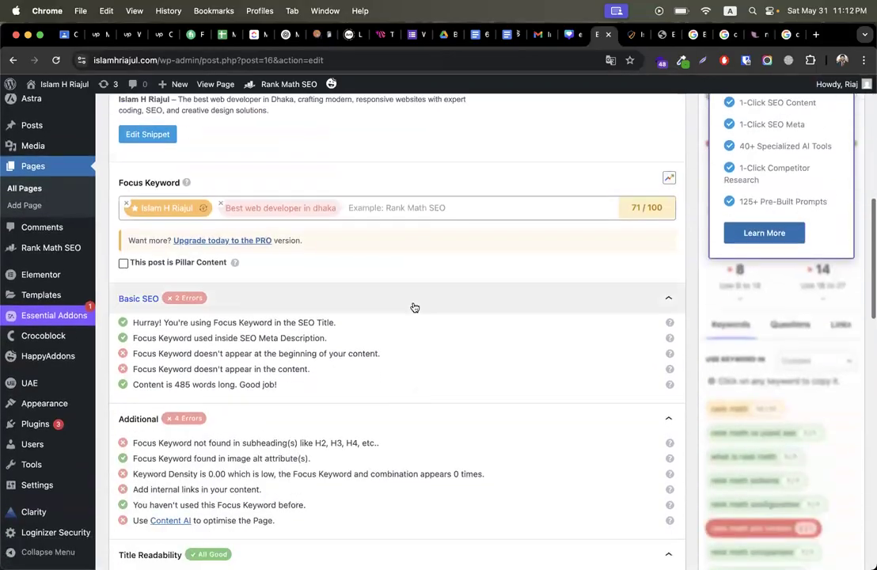
scroll(608, 204, "down", 2)
scroll(609, 176, "up", 5)
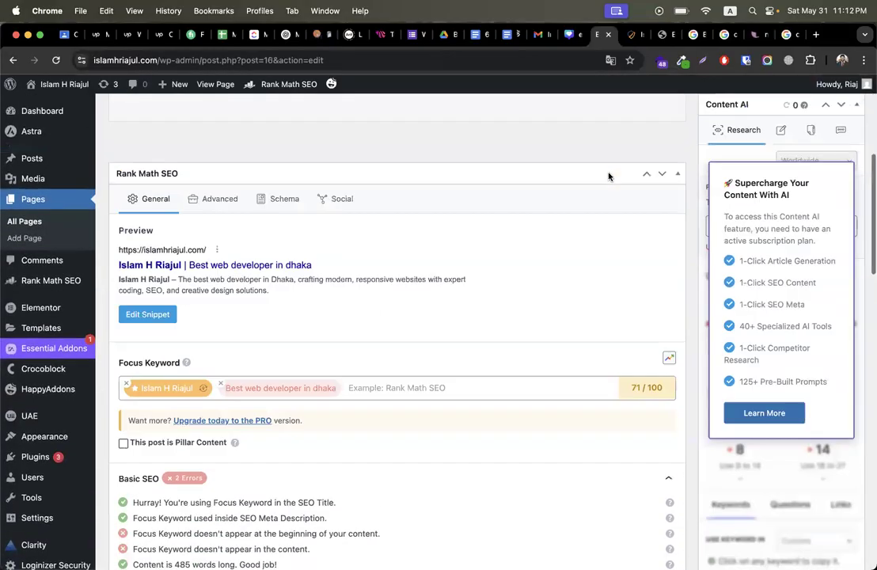
scroll(609, 176, "up", 6)
left_click(837, 383)
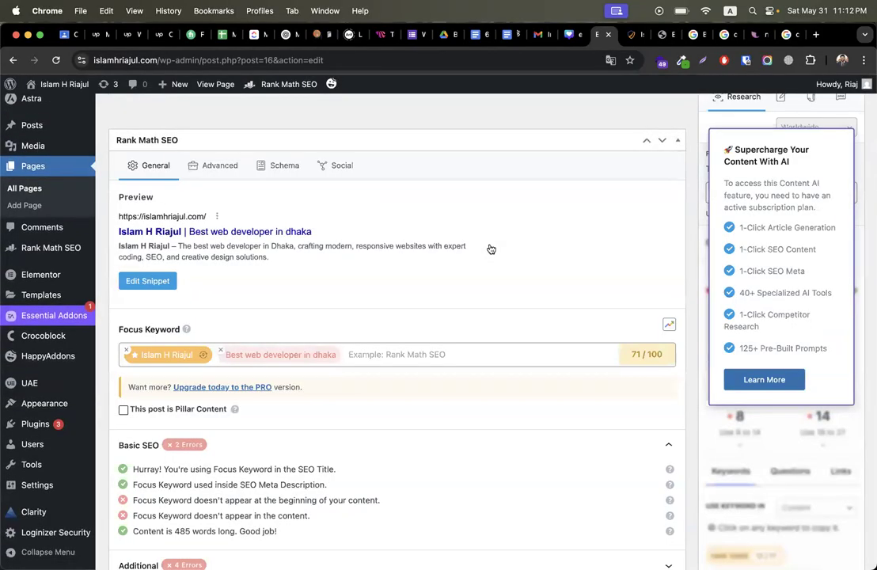
Step: Show Rank Math's analysis for 'Best web developer in dhaka' and review its Additional checks
scroll(491, 249, "down", 4)
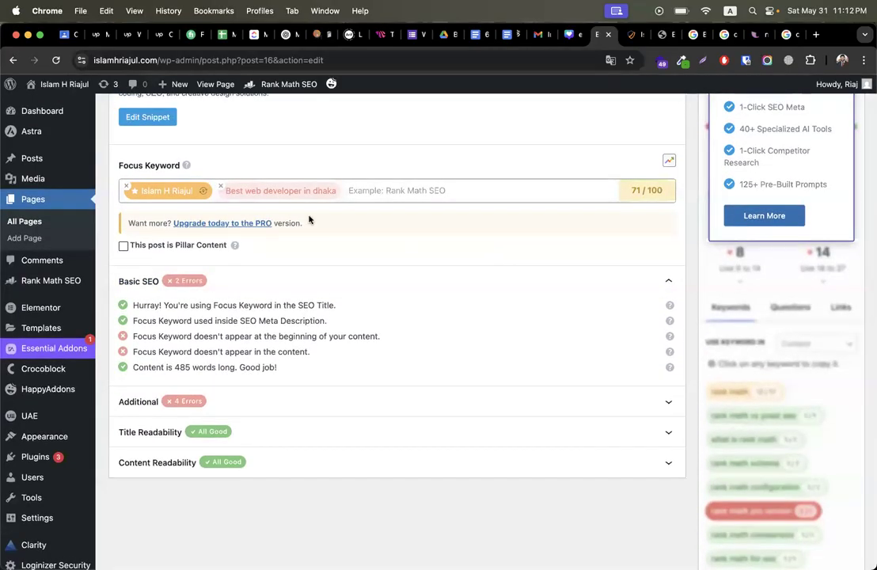
left_click(286, 192)
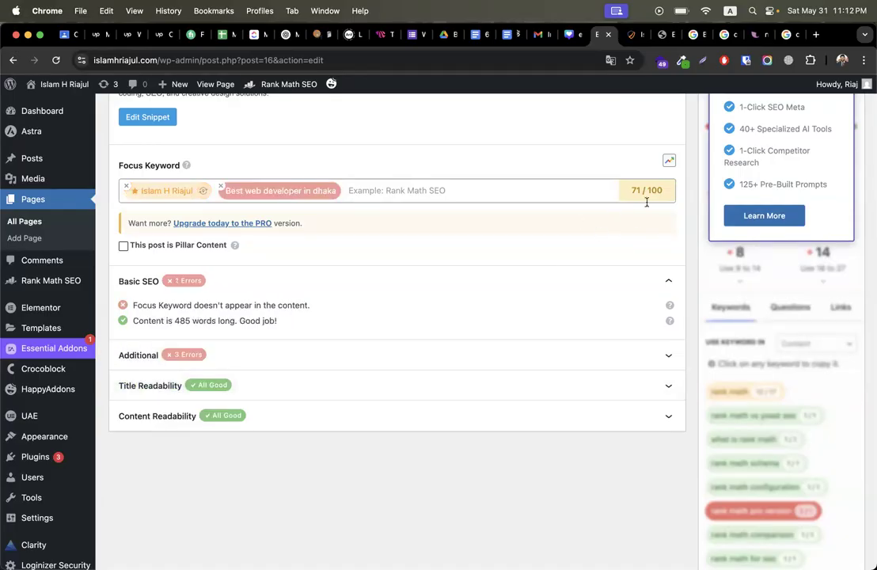
left_click(290, 358)
scroll(450, 335, "down", 3)
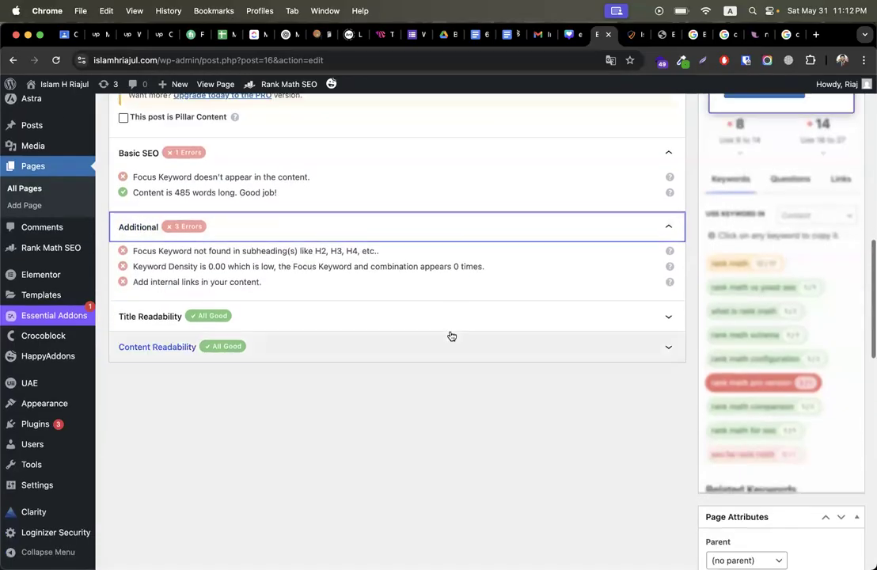
left_click_drag(315, 251, 383, 251)
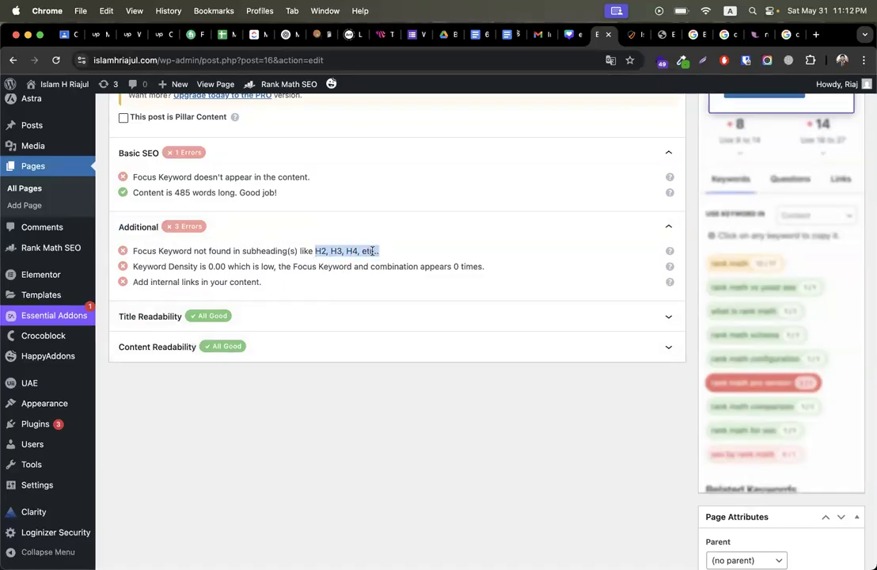
left_click(153, 270)
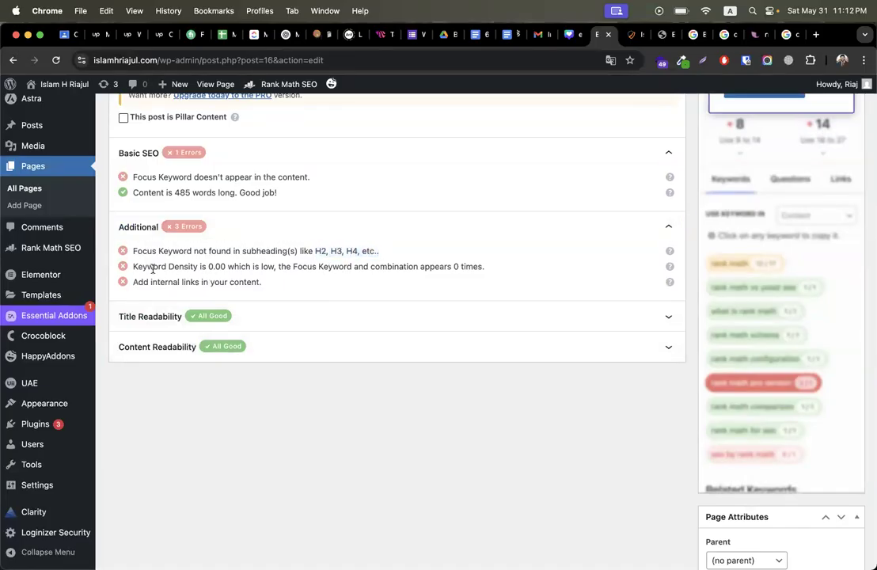
double_click(210, 267)
scroll(237, 261, "up", 5)
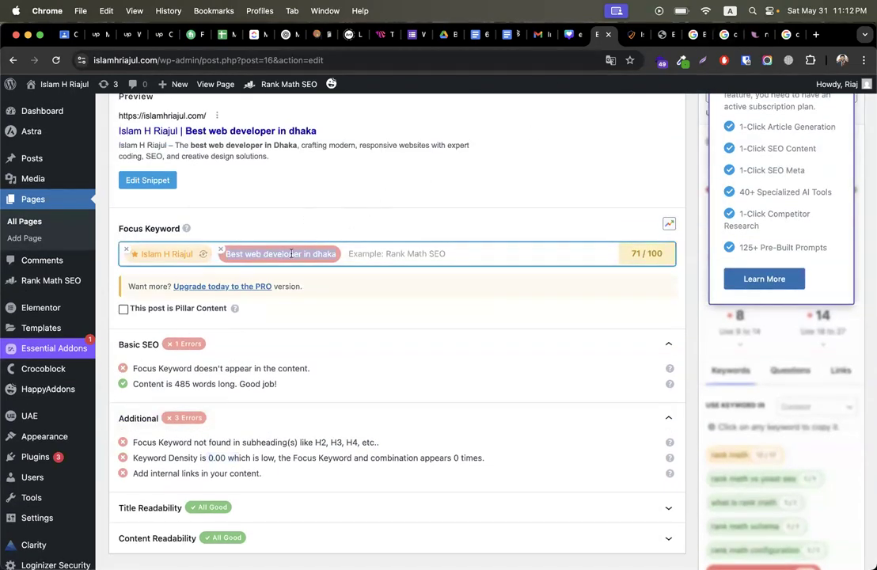
Step: Copy the secondary keyword 'Best web developer in dhaka' for use in Elementor
right_click(294, 254)
left_click(312, 295)
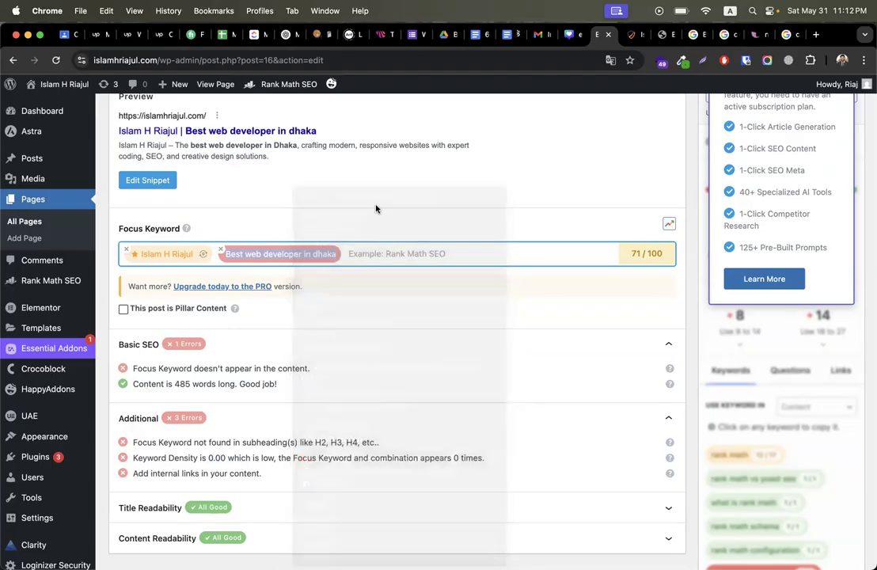
left_click(666, 35)
Step: Select the About paragraph's text widget for editing in Elementor
scroll(414, 289, "down", 5)
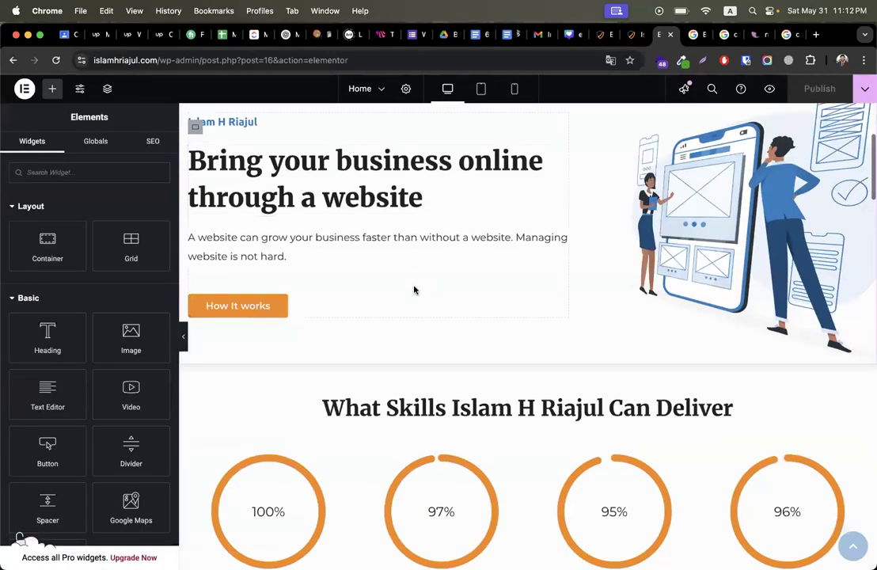
left_click(290, 248)
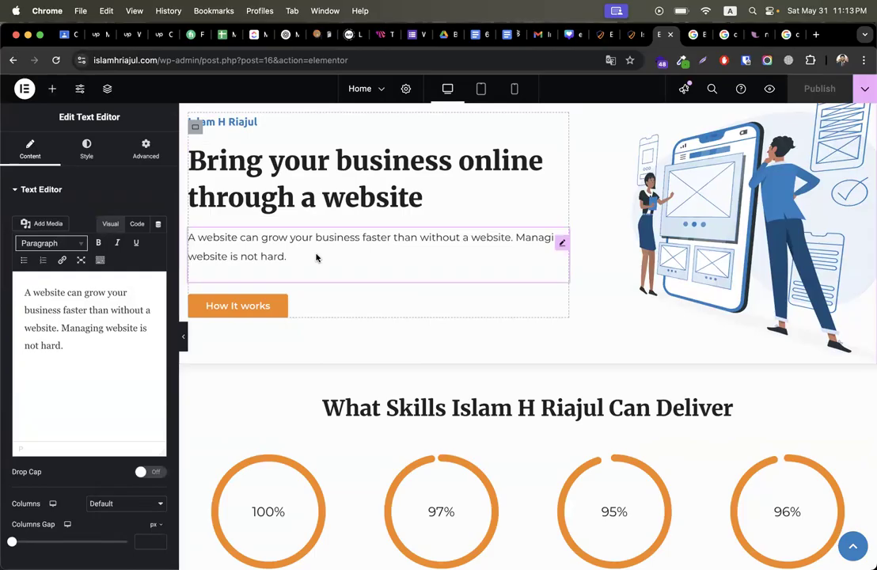
left_click(107, 353)
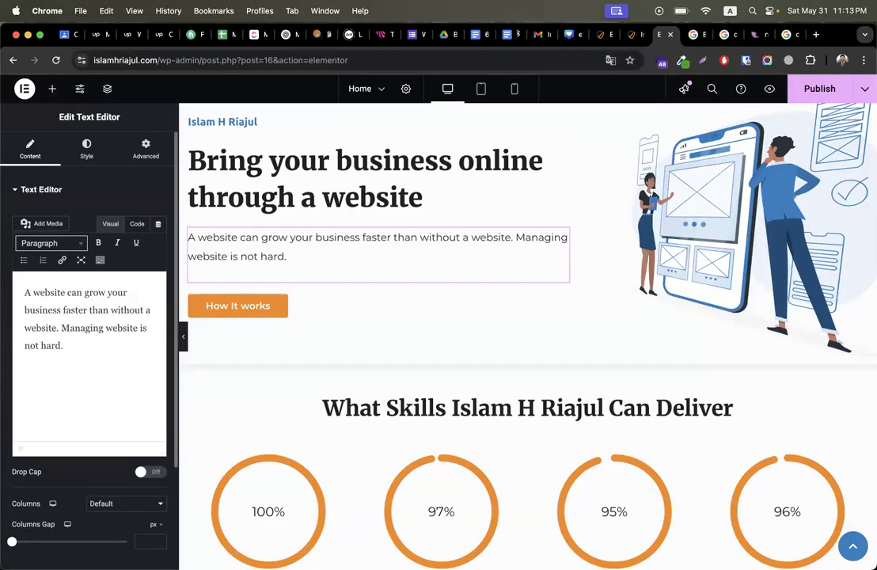
scroll(222, 399, "down", 15)
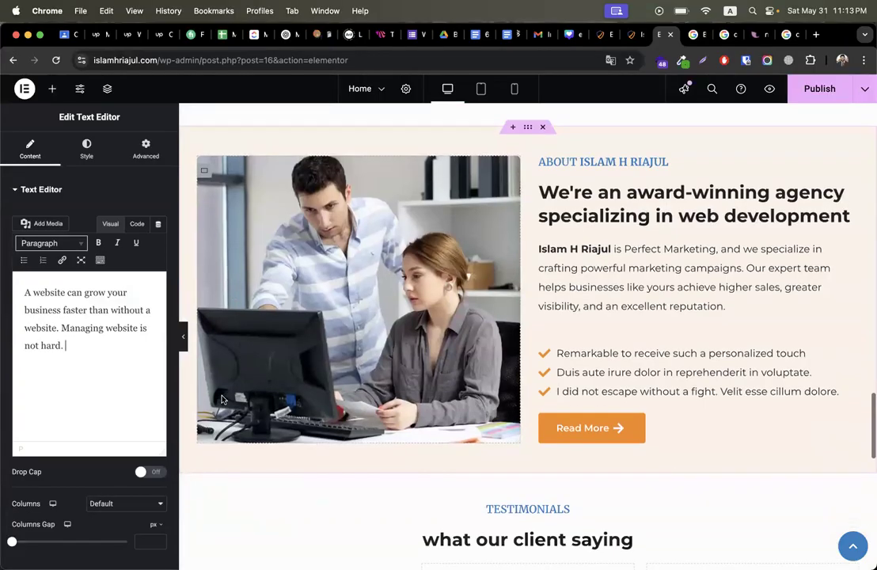
left_click(608, 288)
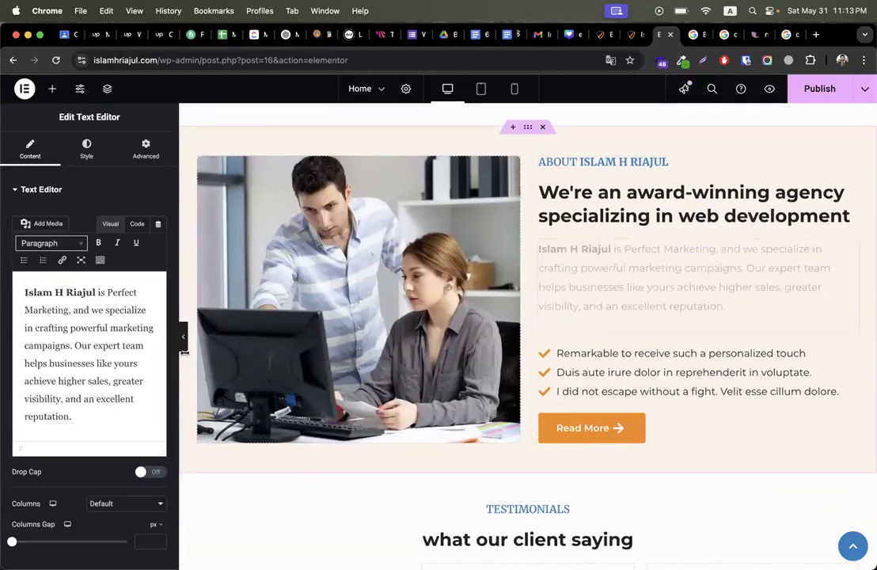
Step: Replace 'Perfect Marketing' with the pasted keyword, prefixed by 'one of the' and lowercased
left_click_drag(108, 294, 71, 310)
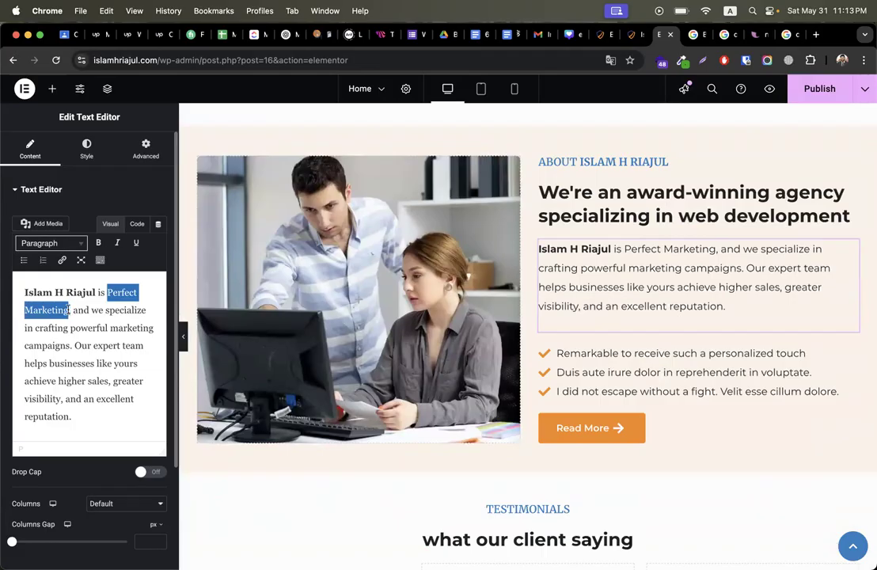
key("super+v")
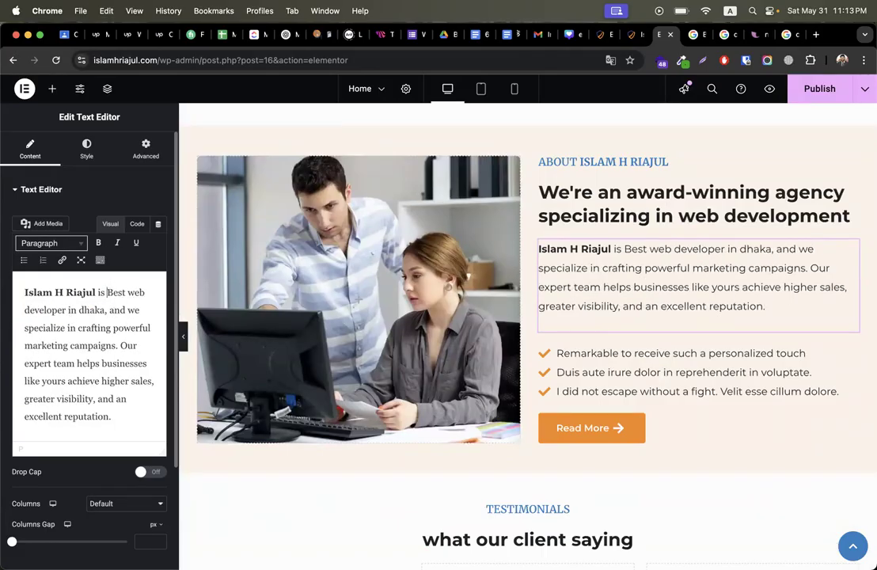
type("one of the")
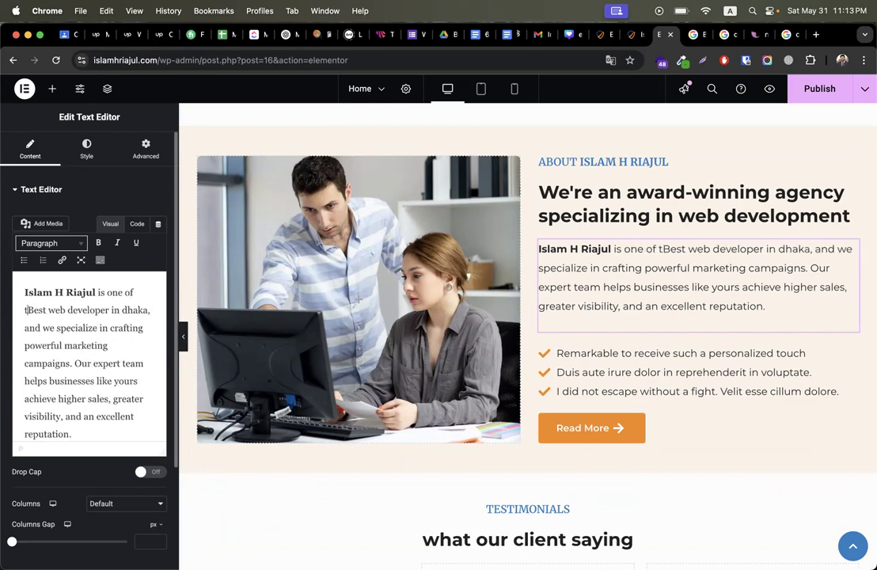
key("shift+Right")
type("b")
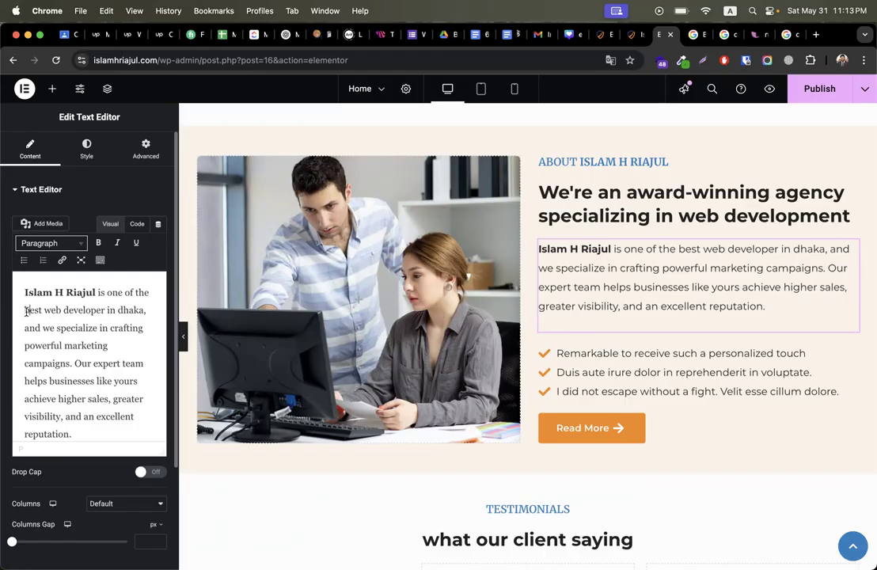
left_click_drag(143, 312, 22, 312)
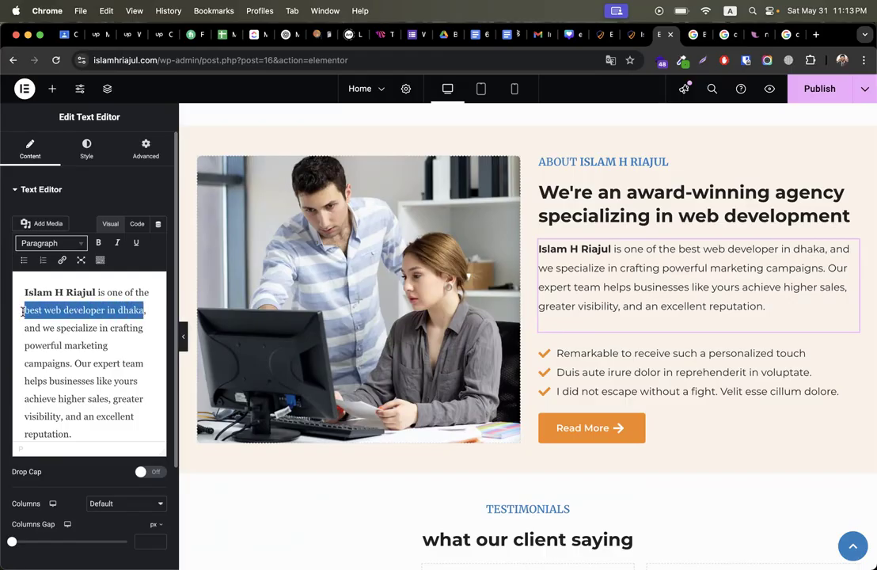
Step: Publish the Home page in Elementor and review Rank Math's keyword density and primary keyword analysis
left_click(809, 89)
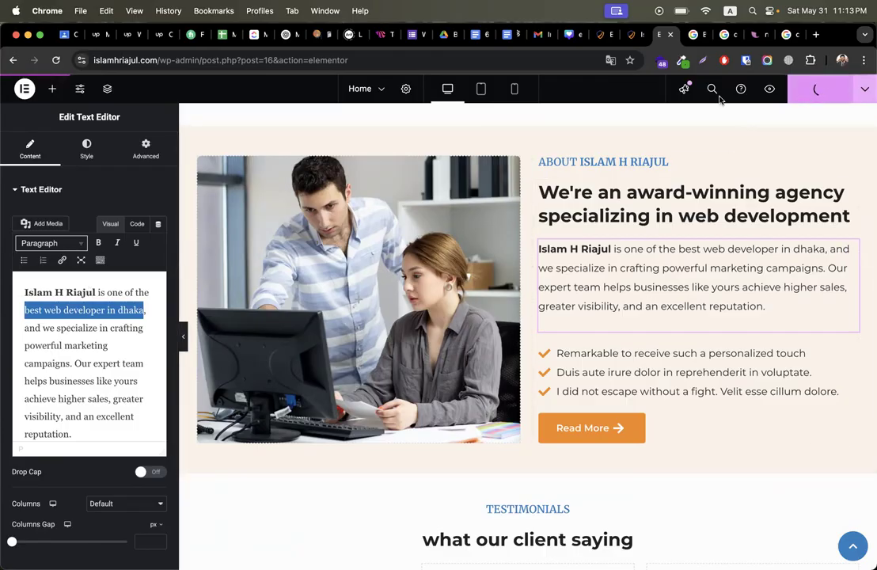
left_click(605, 37)
scroll(307, 423, "down", 5)
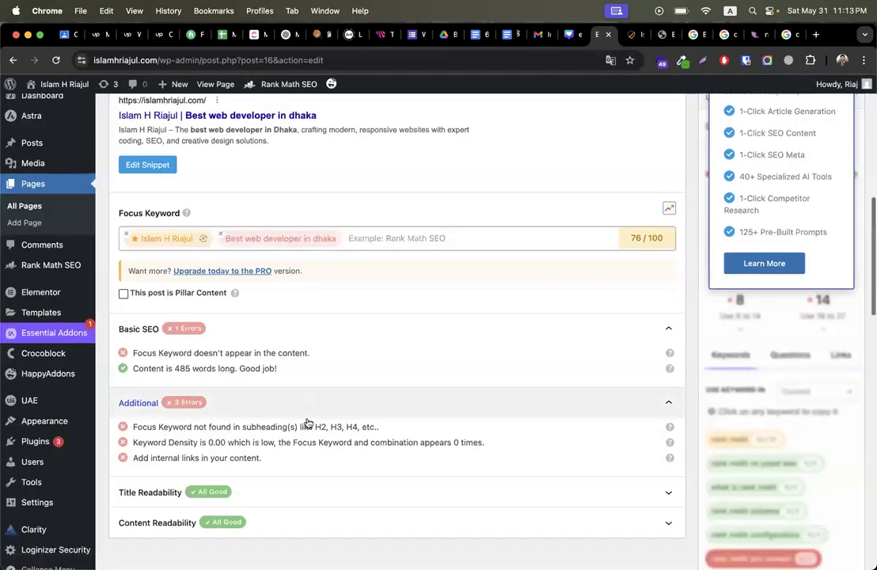
triple_click(230, 341)
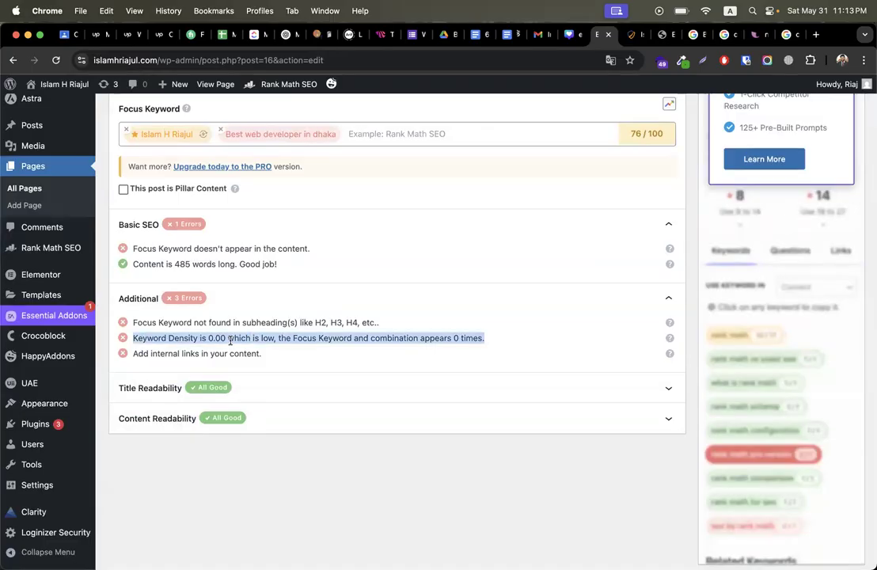
scroll(466, 343, "up", 5)
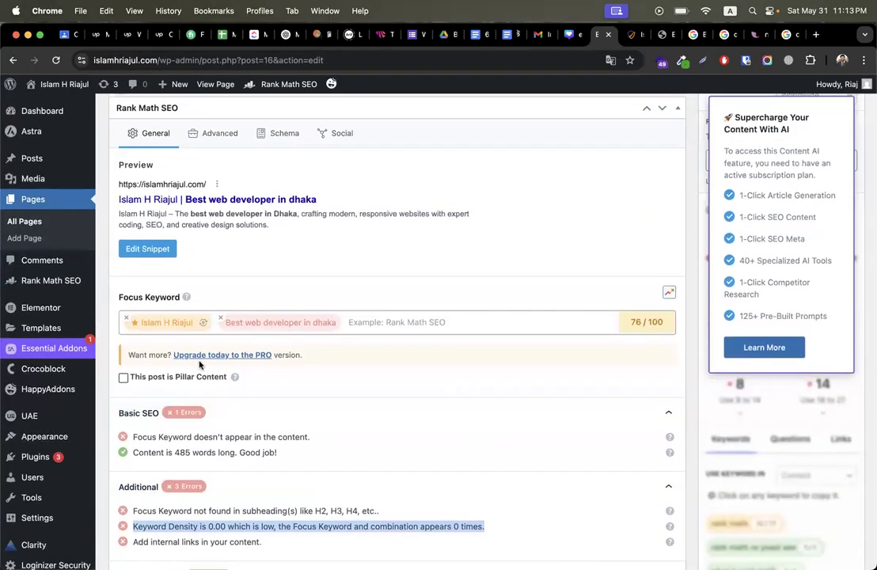
left_click(256, 319)
left_click(184, 323)
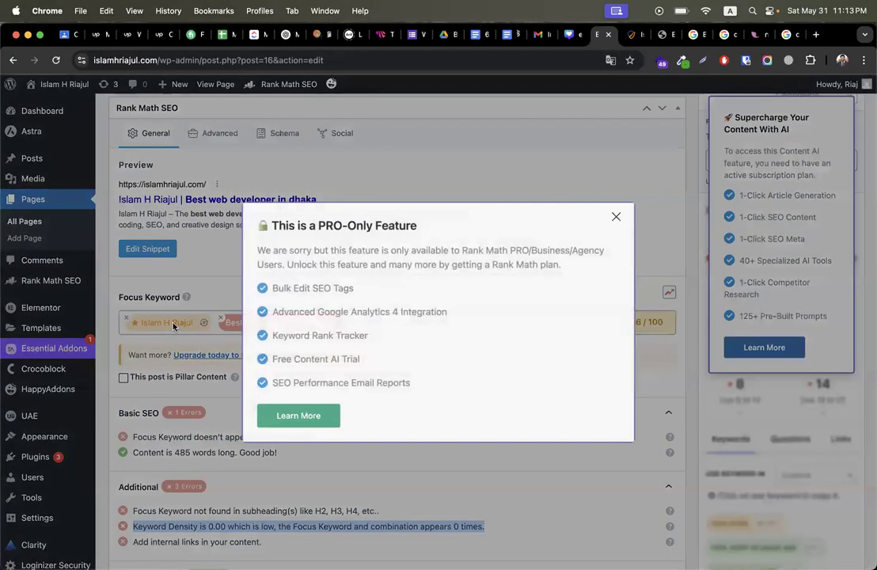
Step: Dismiss the PRO-only notice and update the Home page, now scoring 76/100
left_click(536, 192)
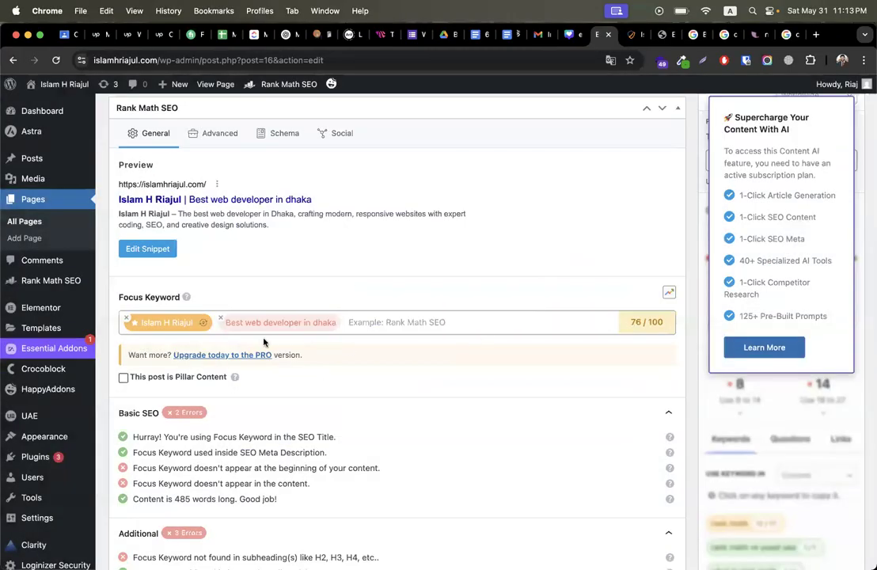
scroll(421, 299, "up", 1)
scroll(421, 299, "up", 10)
left_click(837, 415)
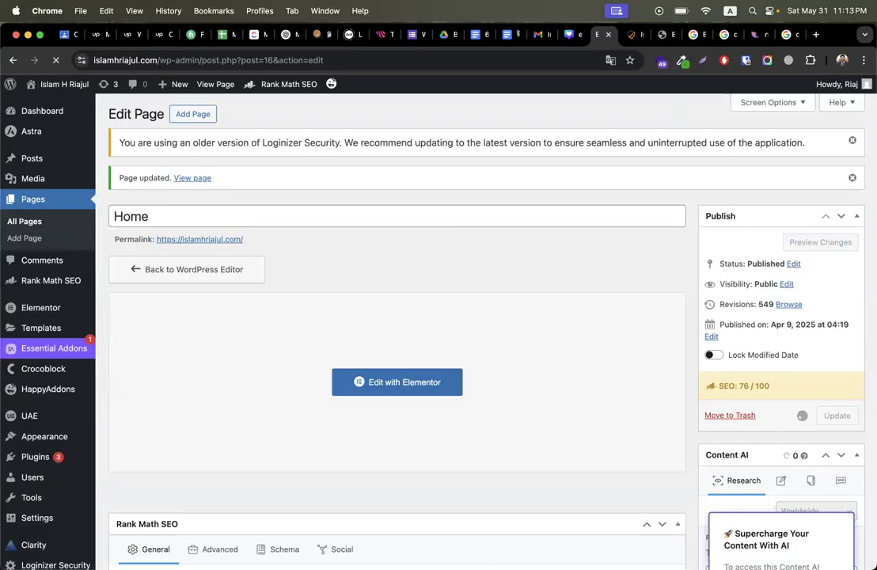
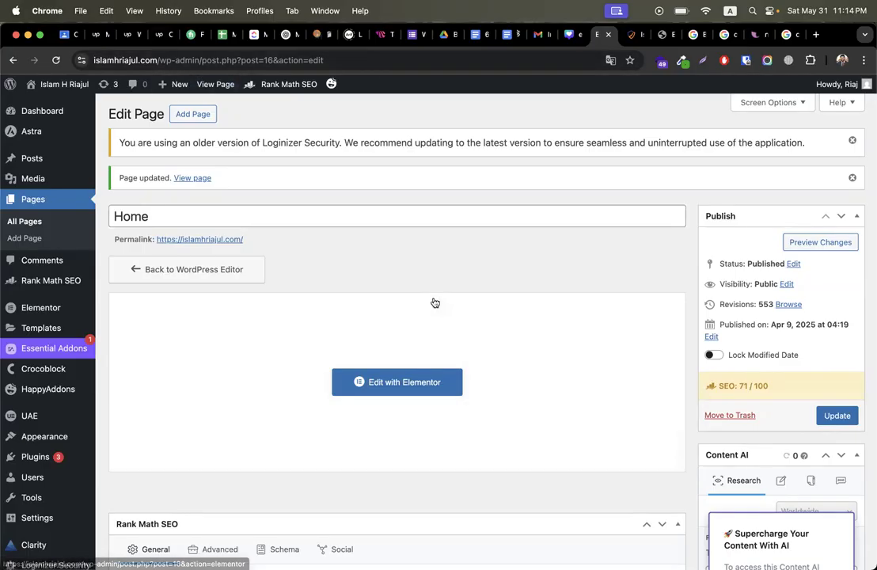
Step: Look over the Home page editor, glancing at its Elementor tab before returning
scroll(429, 365, "down", 15)
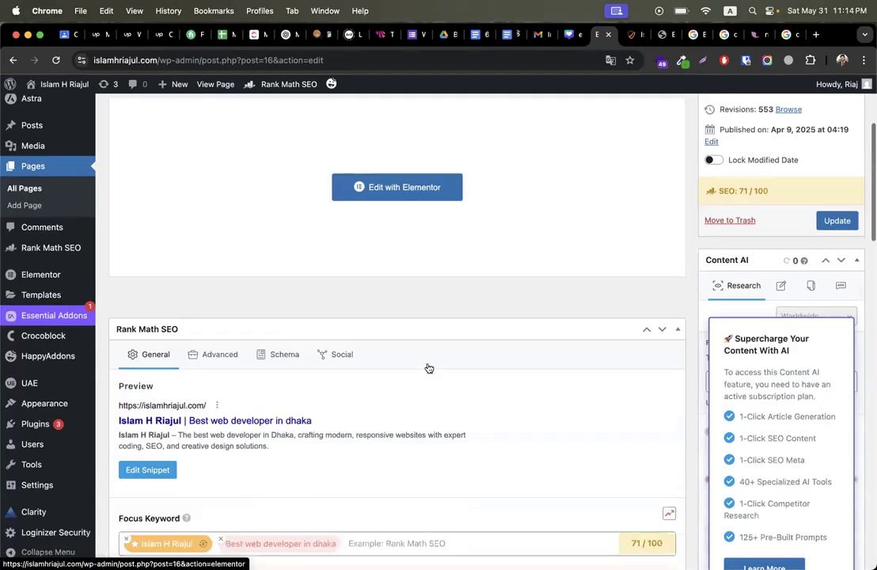
scroll(427, 367, "down", 5)
scroll(427, 367, "up", 20)
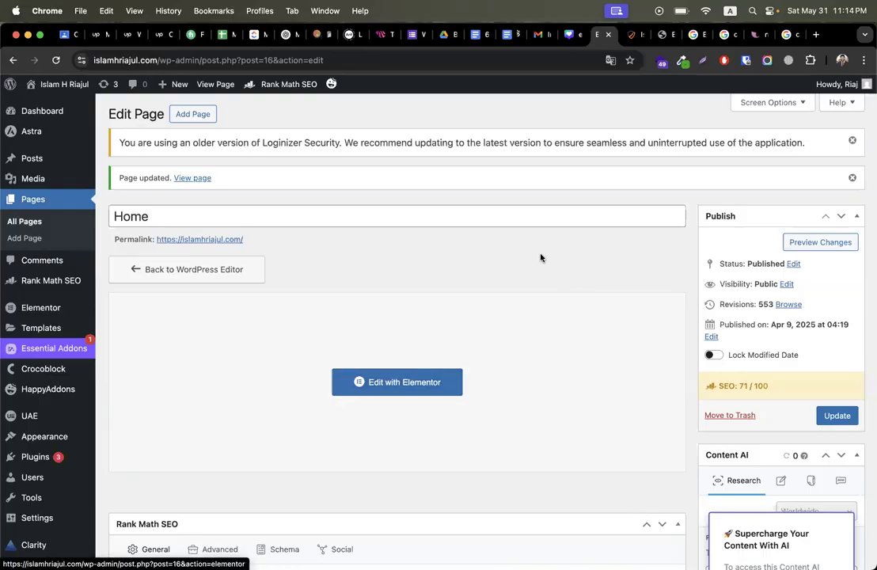
scroll(541, 258, "down", 7)
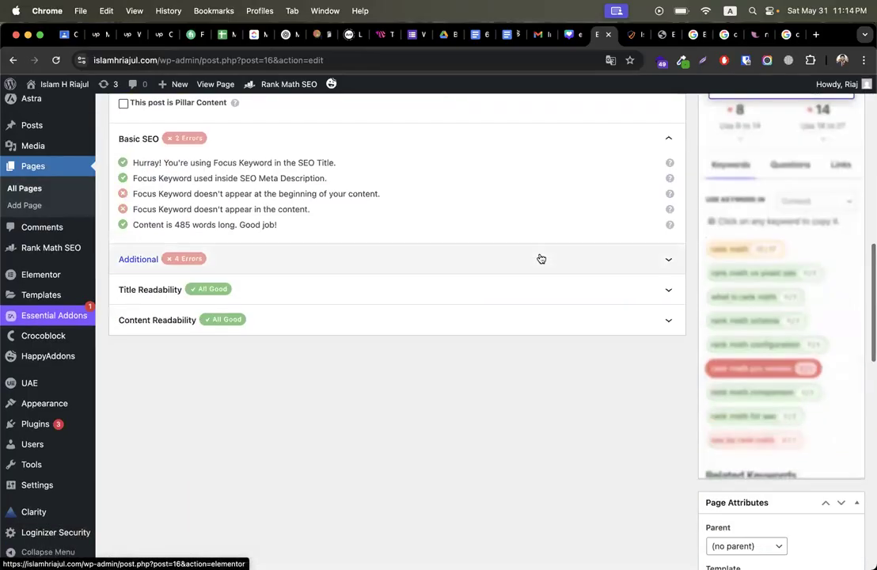
scroll(541, 257, "up", 2)
scroll(541, 257, "down", 2)
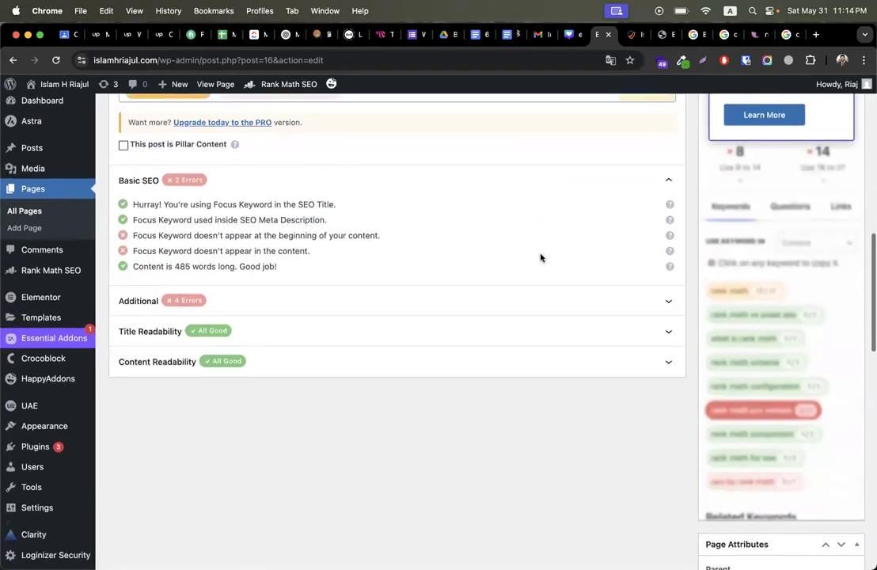
scroll(541, 257, "up", 3)
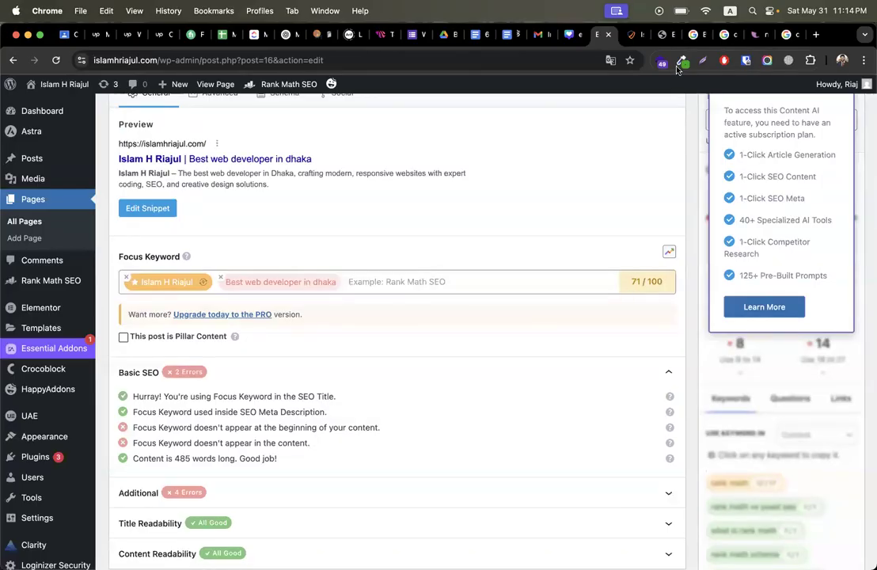
left_click(663, 35)
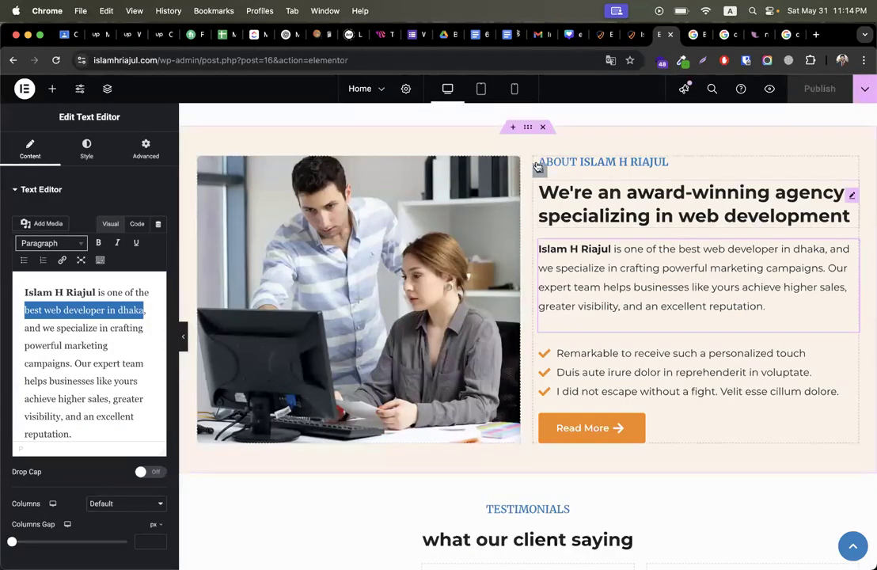
left_click(601, 34)
scroll(377, 407, "up", 10)
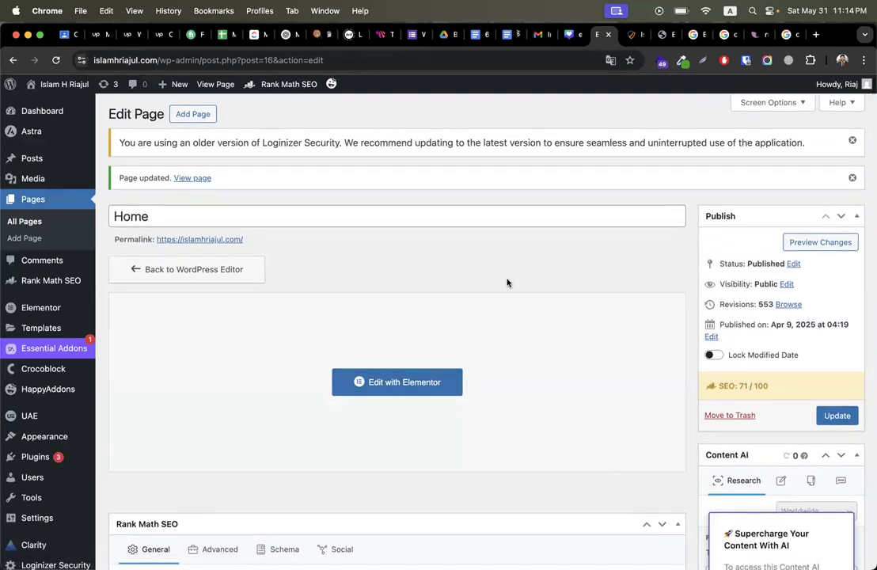
Step: Open the About page for editing from Pages > All Pages
mouse_move(52, 127)
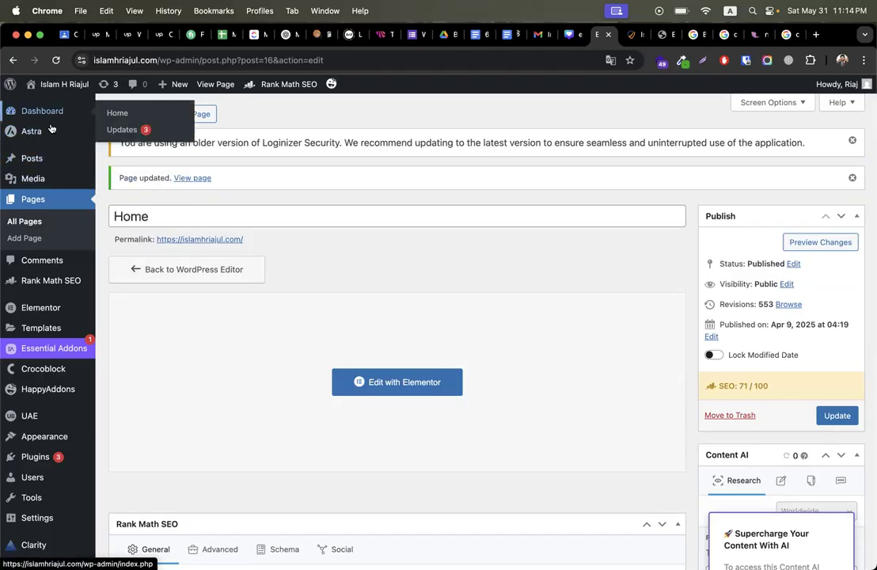
left_click(24, 222)
scroll(310, 326, "down", 3)
scroll(182, 288, "up", 1)
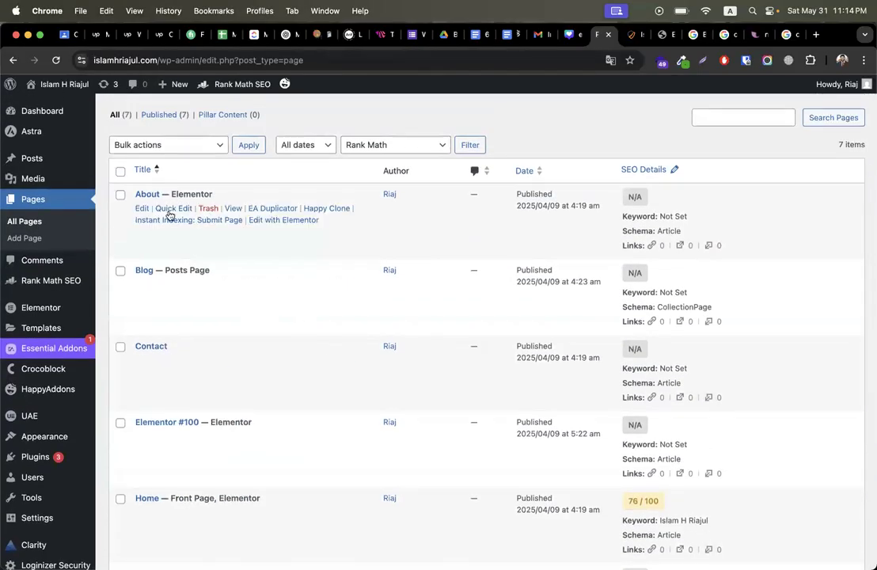
left_click(142, 210)
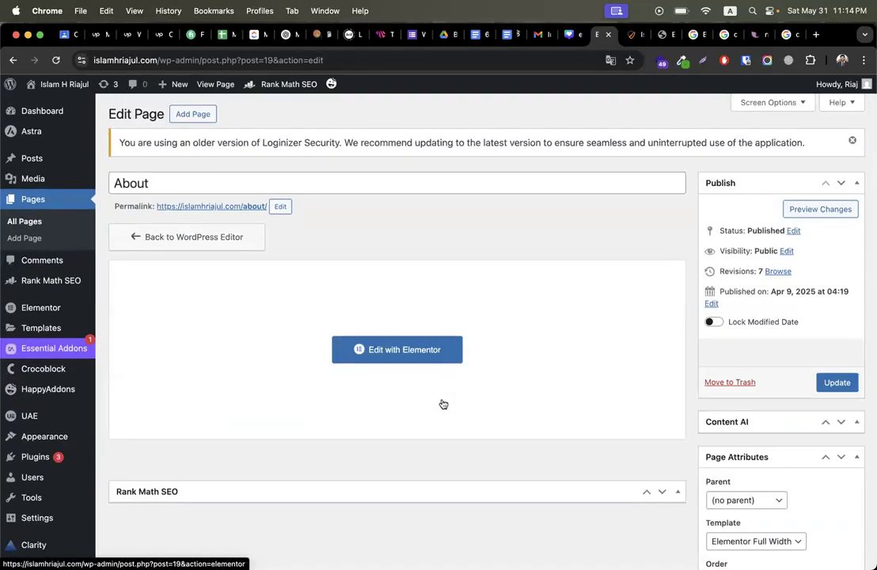
scroll(380, 436, "down", 1)
scroll(325, 472, "down", 5)
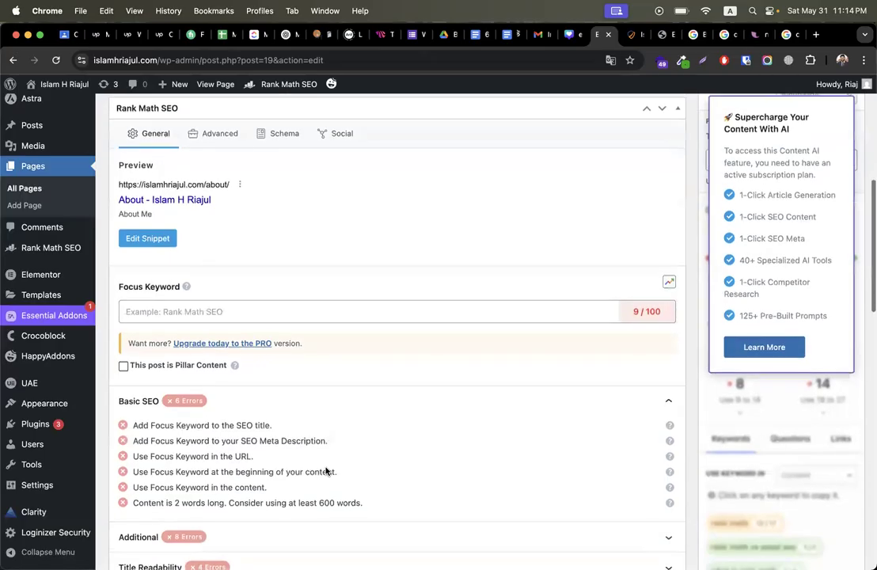
Step: Add the owner's name, copied from the notes, as the first Rank Math focus keyword
left_click(378, 314)
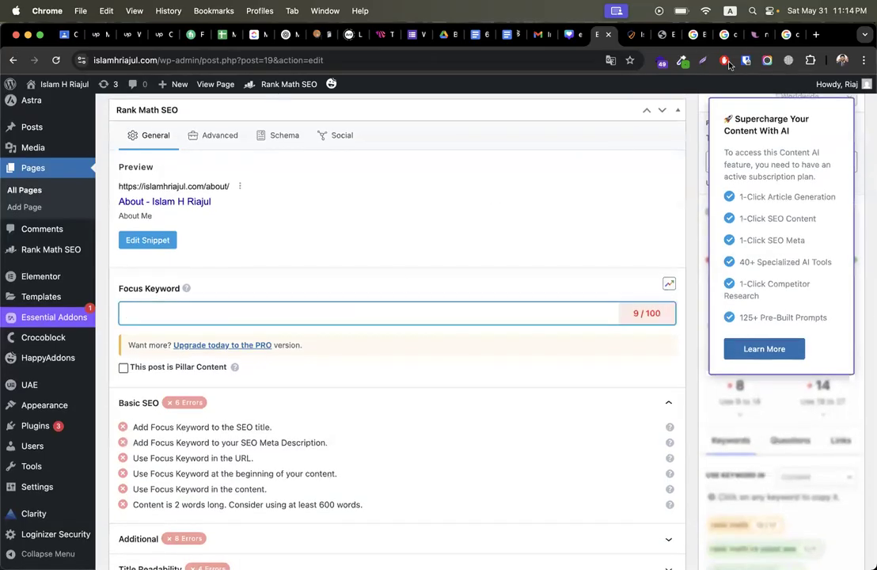
left_click(756, 35)
key("super+c")
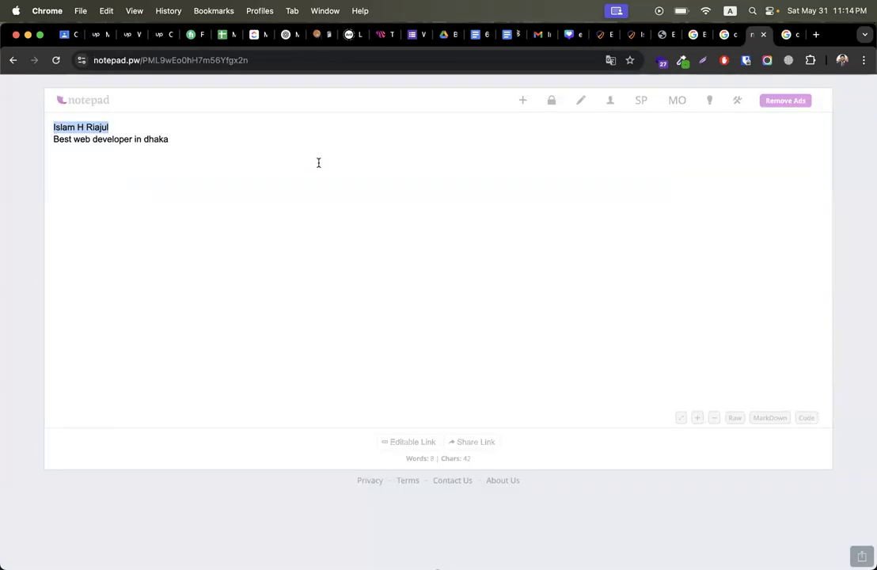
left_click(602, 34)
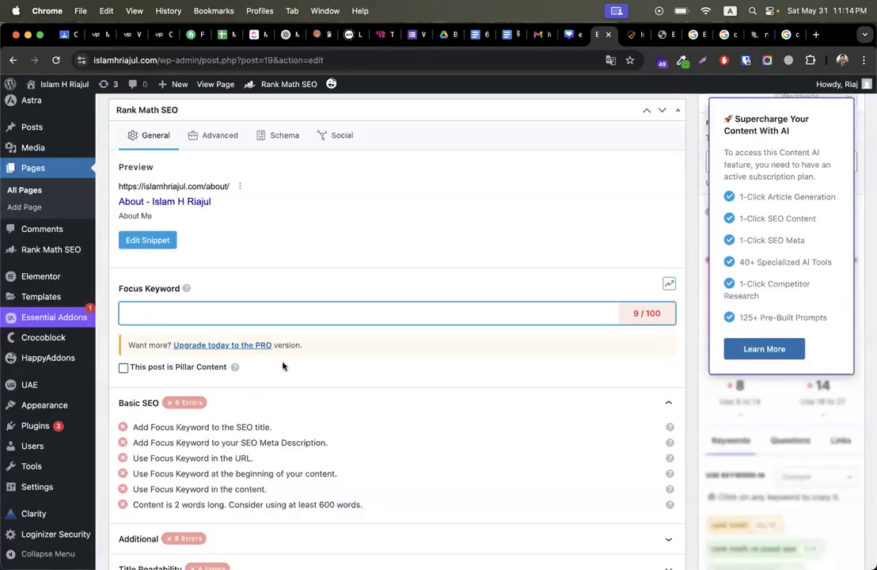
key("super+v")
Step: Add 'Best web developer in dhaka' as the second focus keyword
left_click(756, 35)
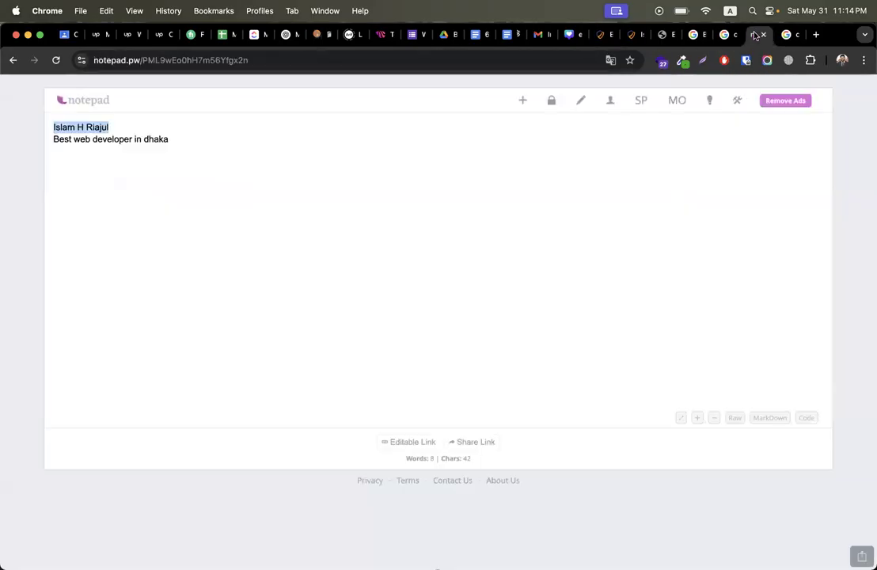
left_click_drag(188, 144, 42, 147)
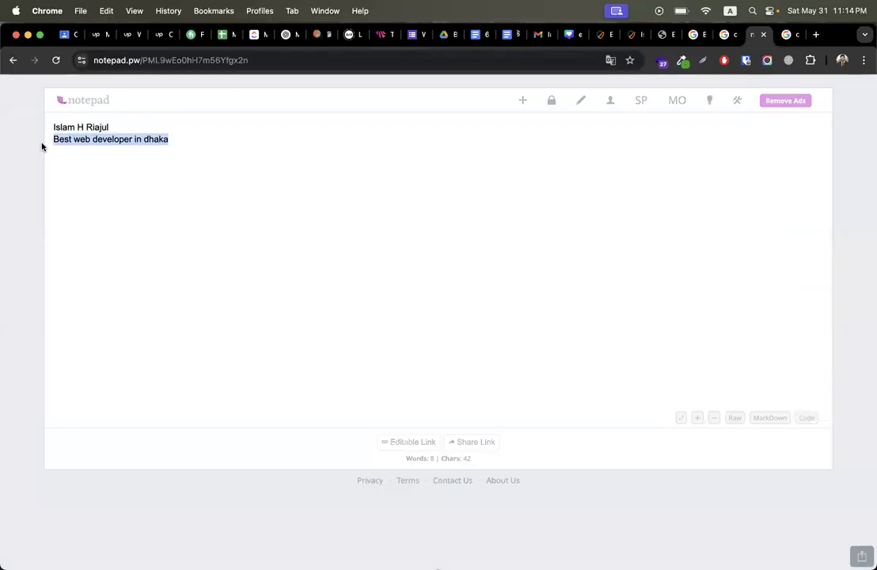
left_click(603, 34)
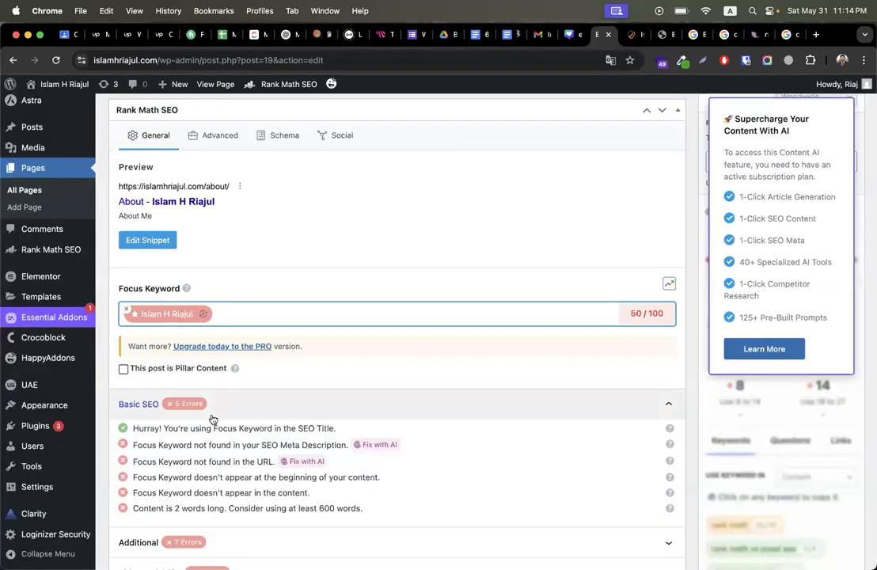
key("super+v")
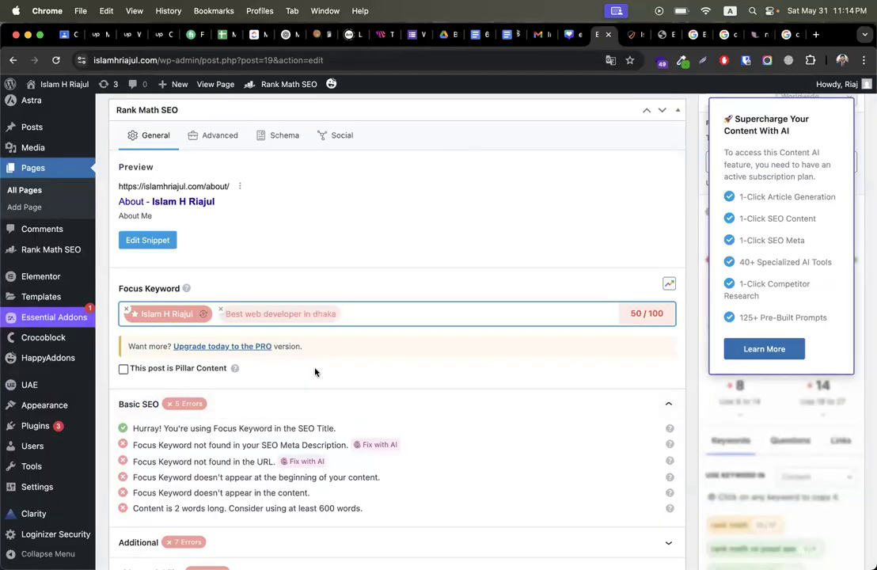
left_click(147, 240)
Step: Replace the snippet title template with the owner's name copied from the preview, followed by '| About'
left_click(392, 301)
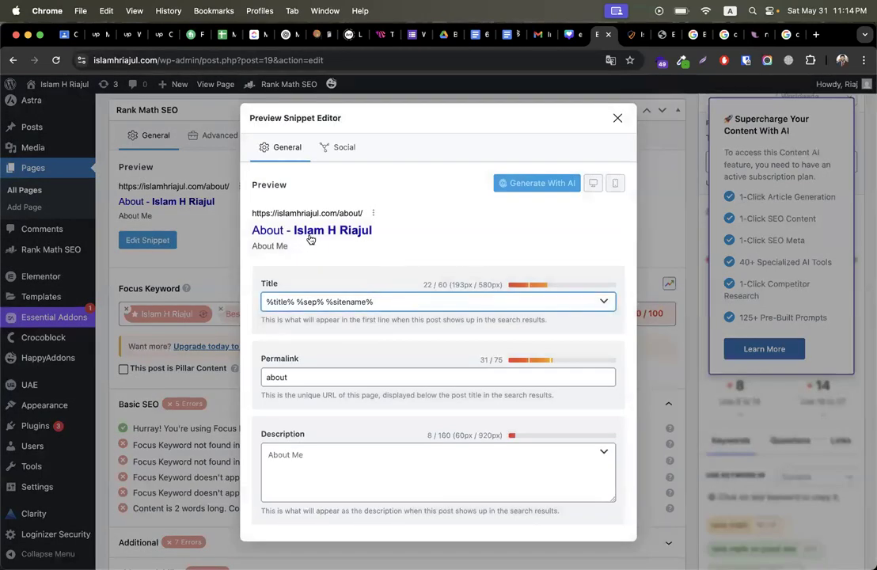
triple_click(393, 301)
left_click_drag(382, 233, 294, 235)
key("super+c")
triple_click(405, 302)
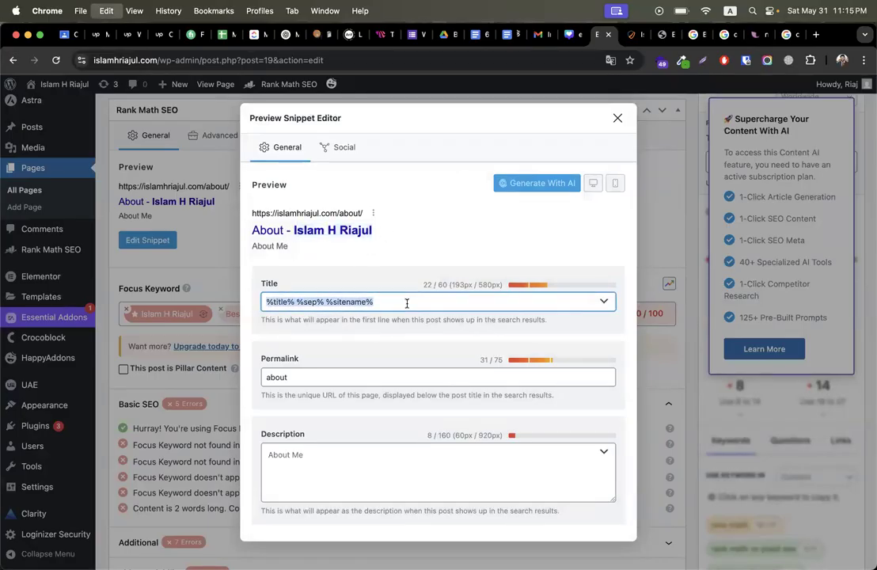
key("super+v")
type("| About")
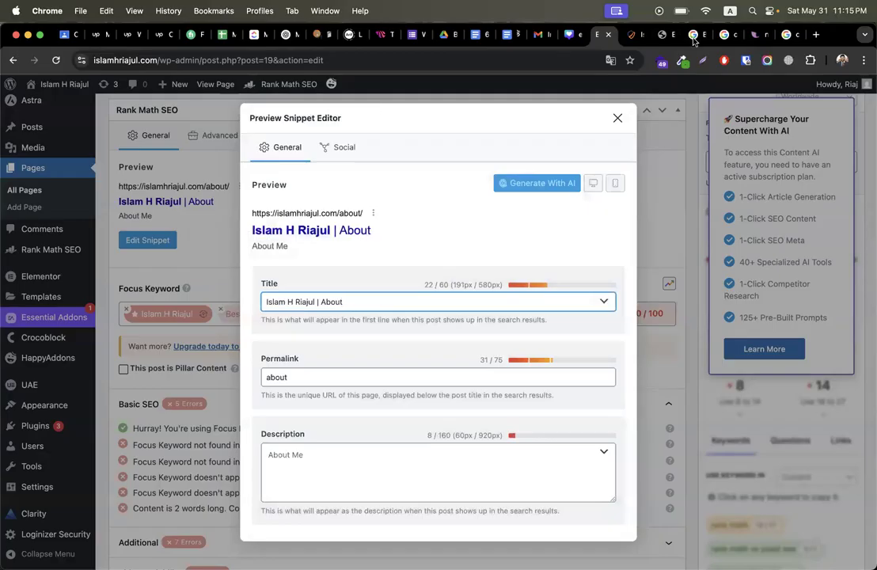
left_click(291, 35)
left_click(358, 502)
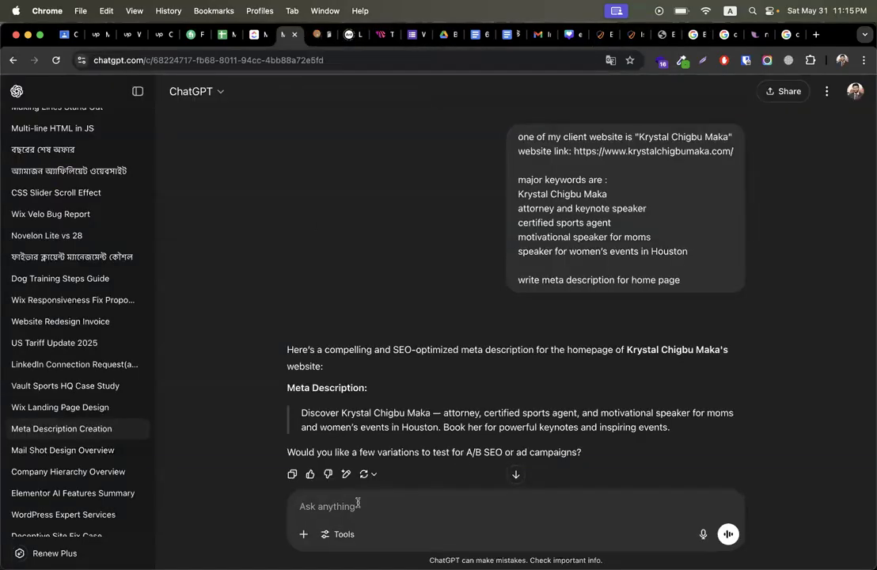
Step: In the Meta Description Creation chat, ask ChatGPT to write a meta description for the About page
scroll(71, 253, "up", 15)
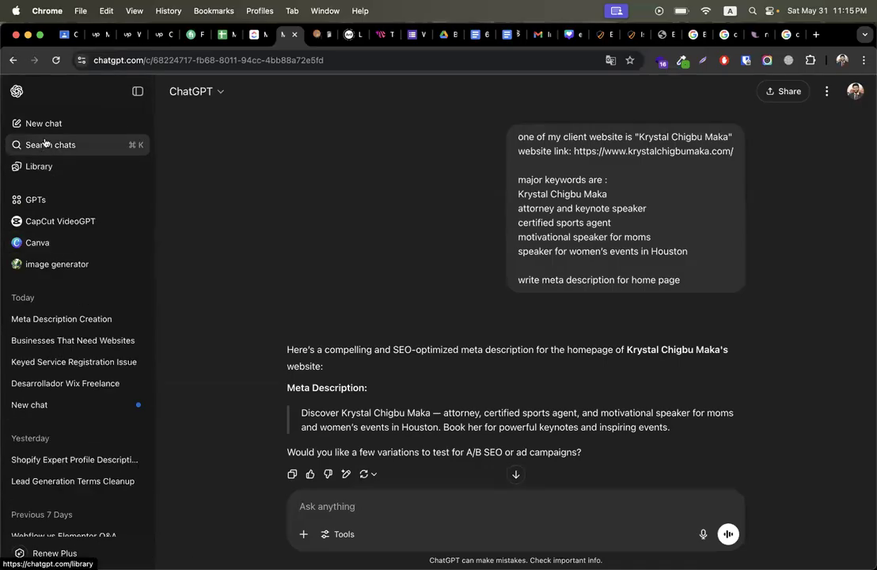
left_click(73, 319)
type("now wri")
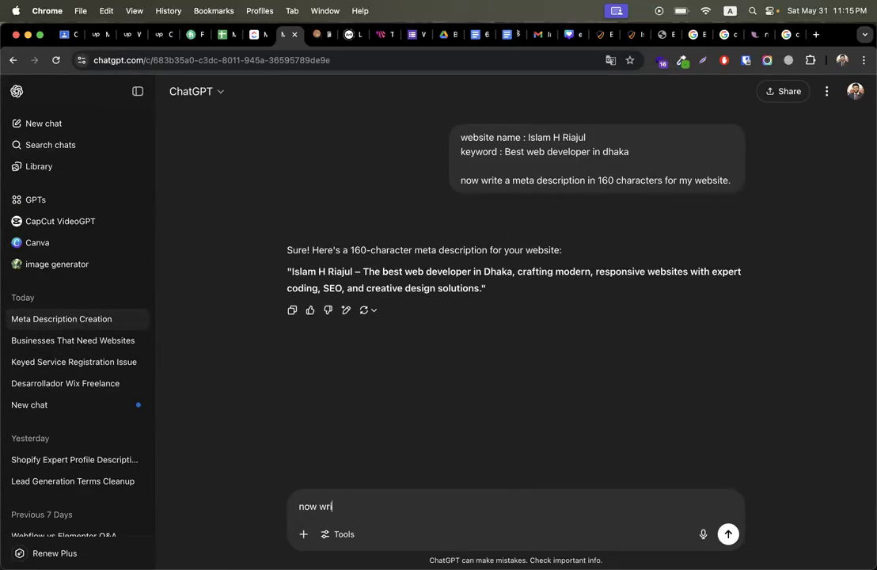
type("te for about page")
key("Return")
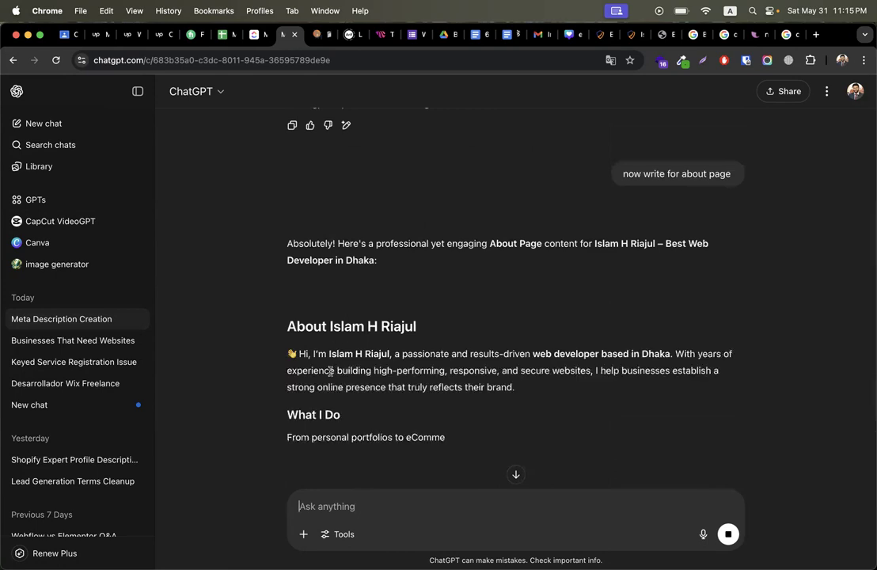
scroll(394, 389, "down", 5)
scroll(394, 390, "up", 10)
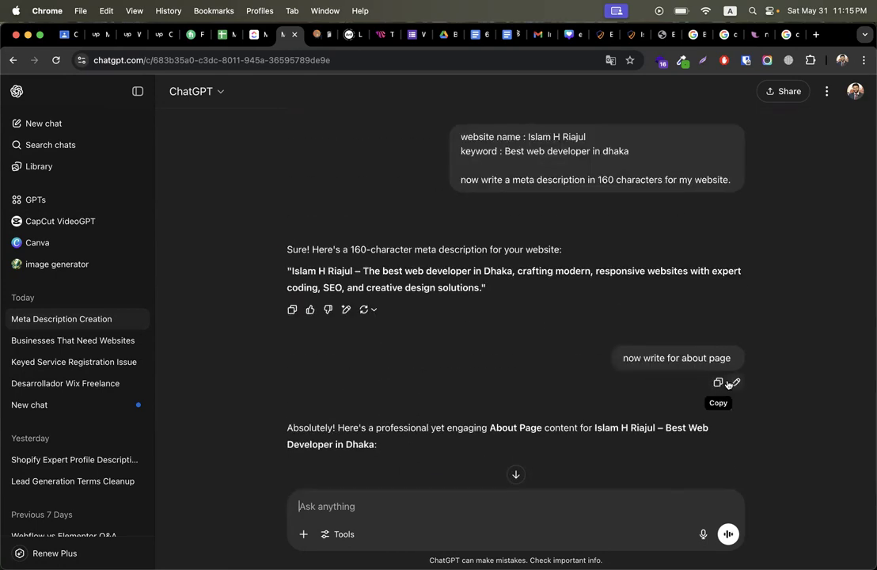
left_click(735, 382)
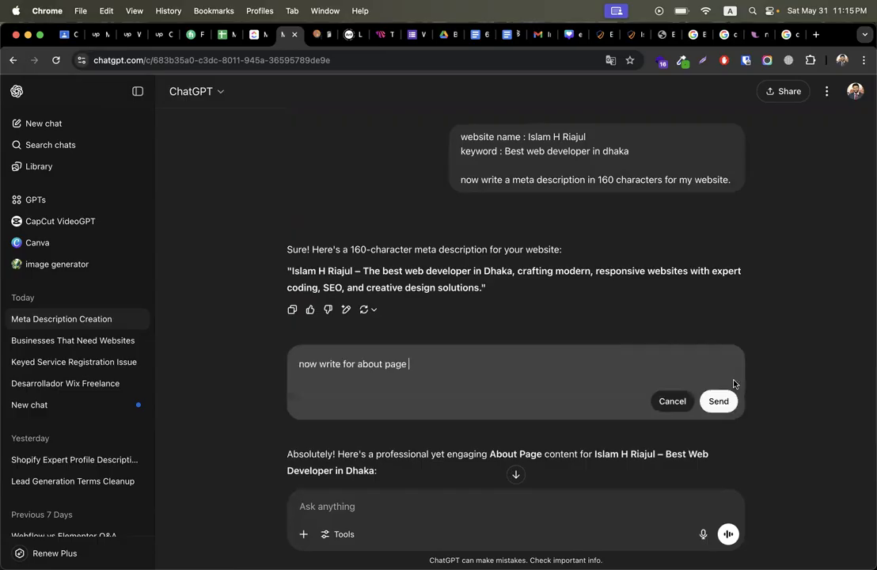
left_click(343, 364)
type("meta descr")
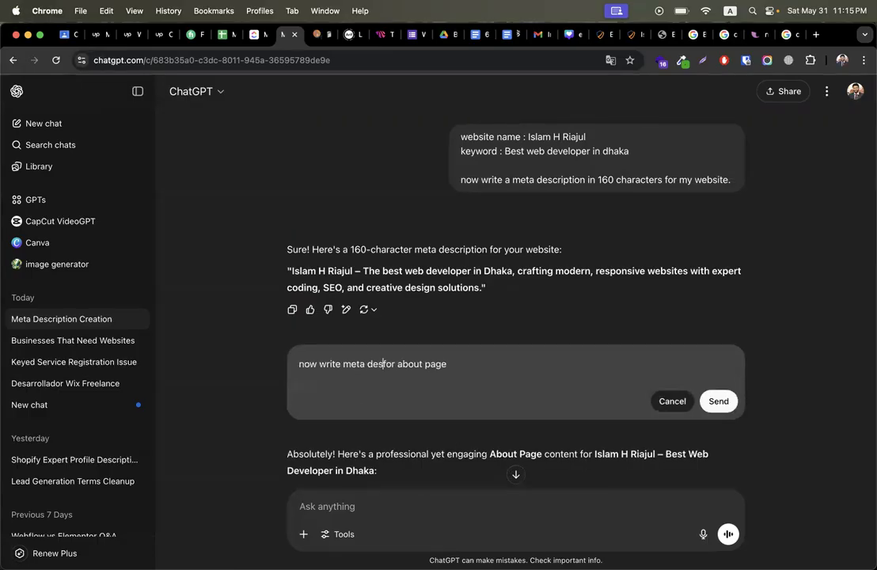
type("iption")
key("shift+Return")
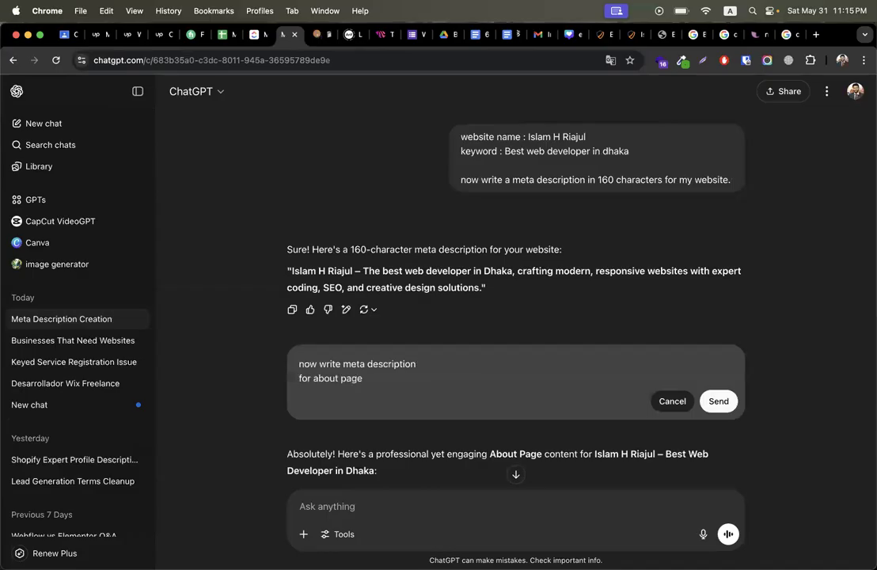
key("BackSpace")
left_click(717, 401)
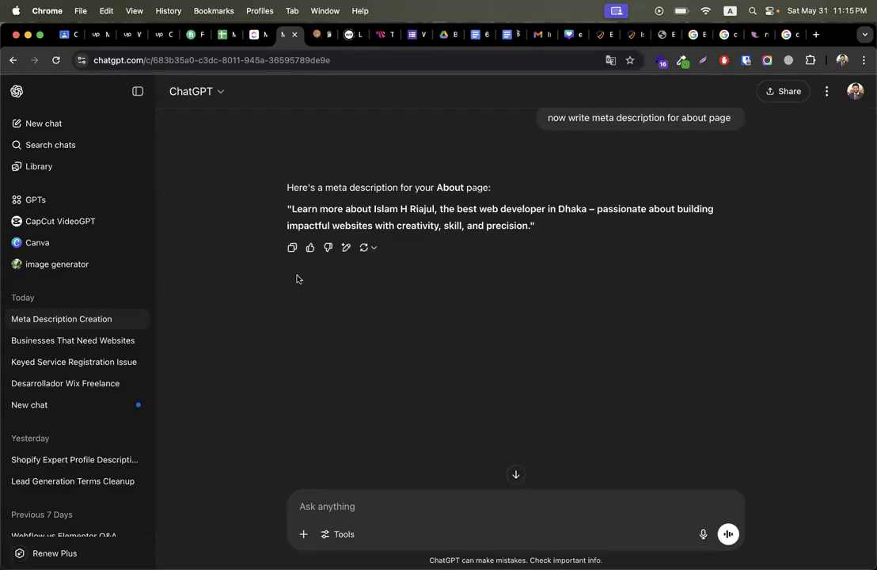
Step: Copy ChatGPT's suggested About page meta description
left_click_drag(289, 209, 529, 226)
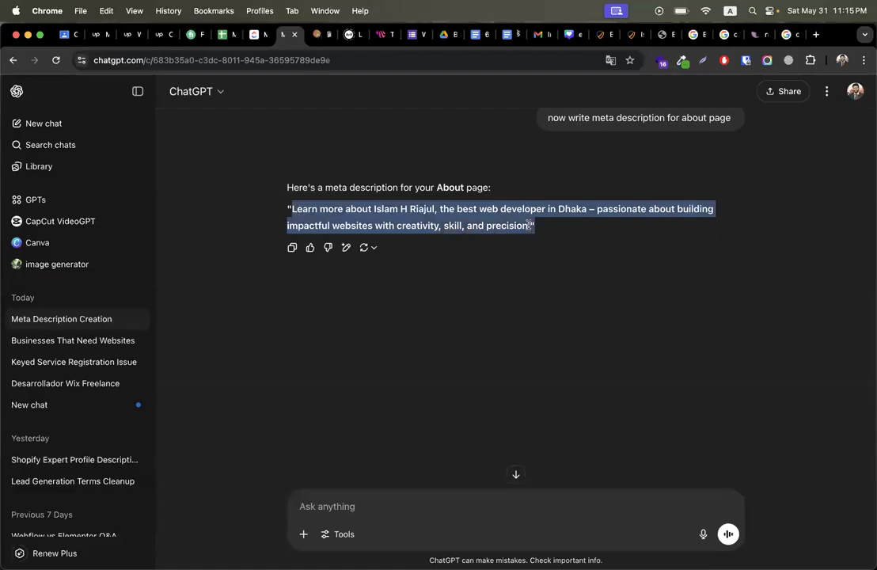
left_click(490, 212)
left_click_drag(289, 207, 530, 229)
key("super+c")
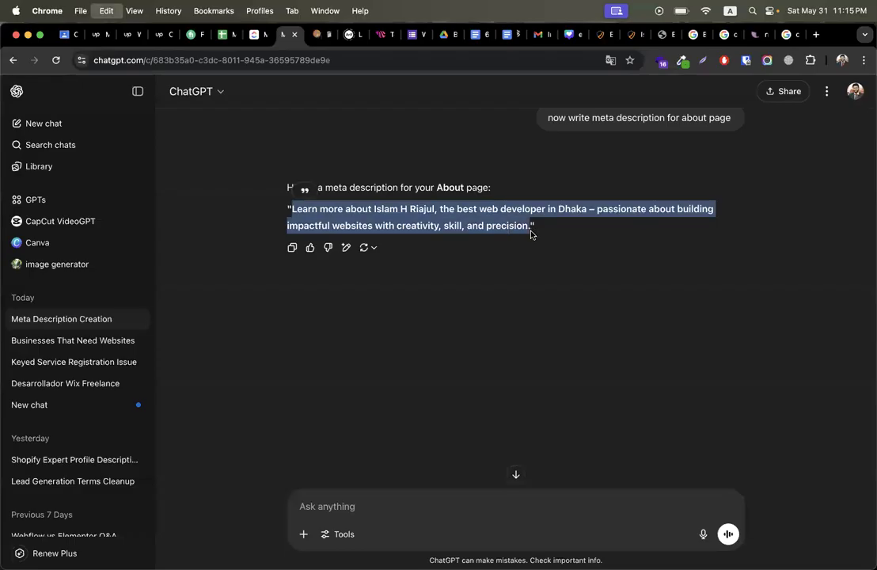
left_click(631, 36)
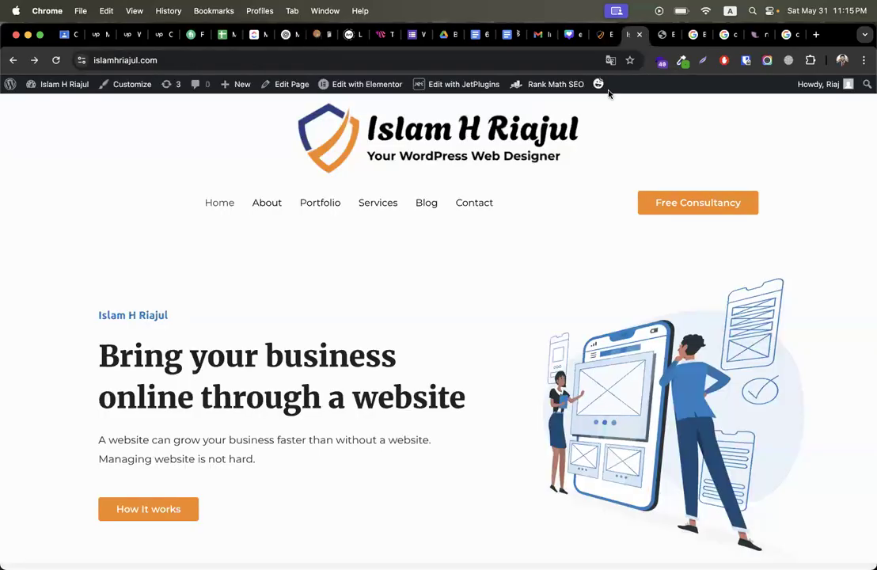
Step: Paste the meta description into Rank Math's Description field, 150 of 160 characters used
left_click(601, 34)
left_click(309, 458)
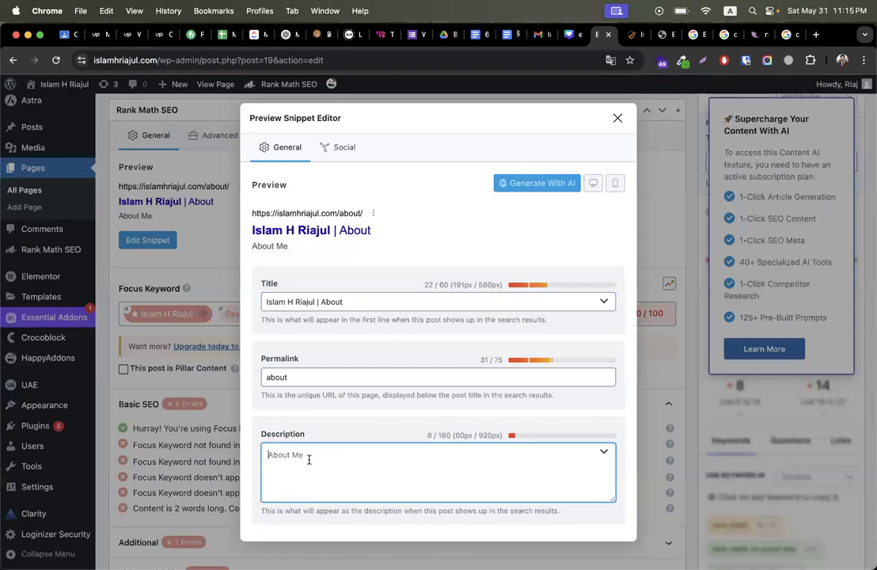
key("super+v")
scroll(455, 441, "down", 1)
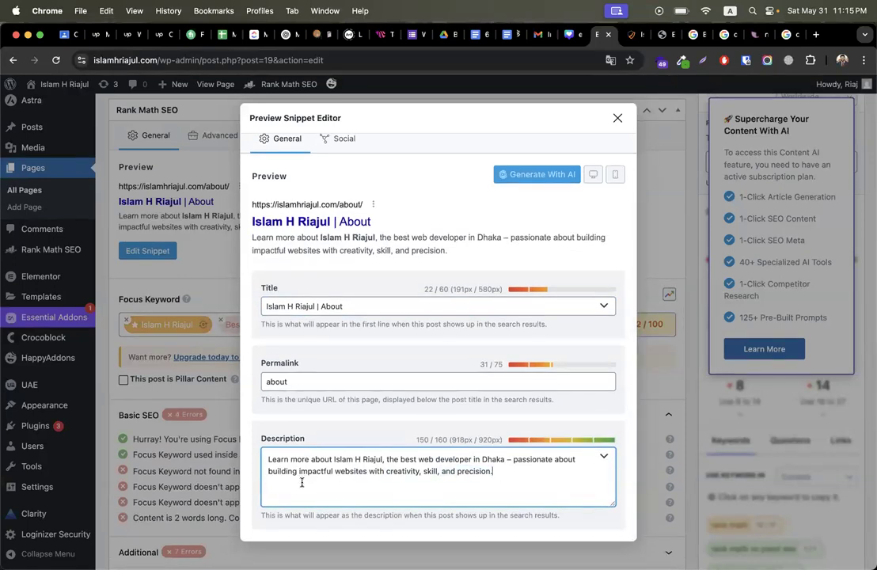
double_click(439, 441)
double_click(423, 441)
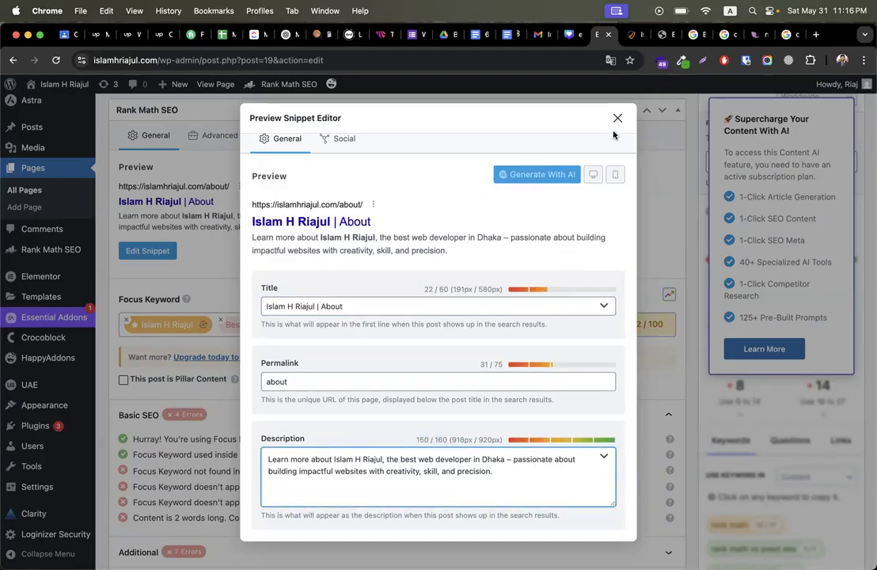
left_click(618, 118)
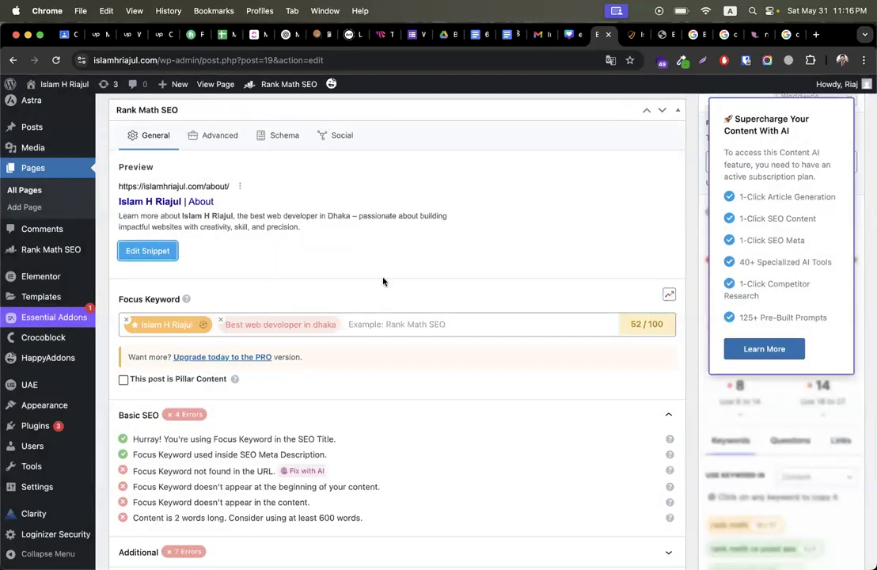
Step: Review failing Basic SEO checks: keyword missing from URL, beginning and content
scroll(384, 281, "down", 3)
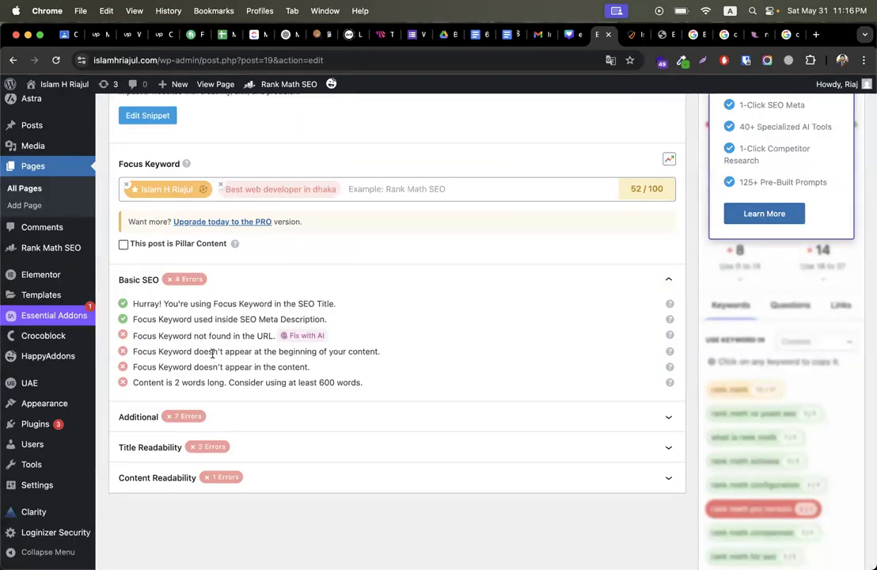
scroll(213, 354, "up", 4)
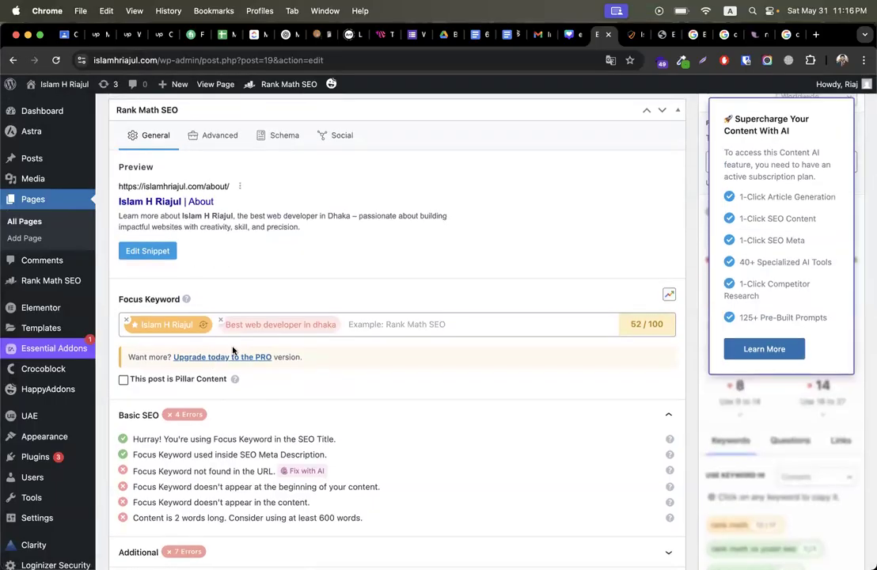
scroll(202, 305, "down", 4)
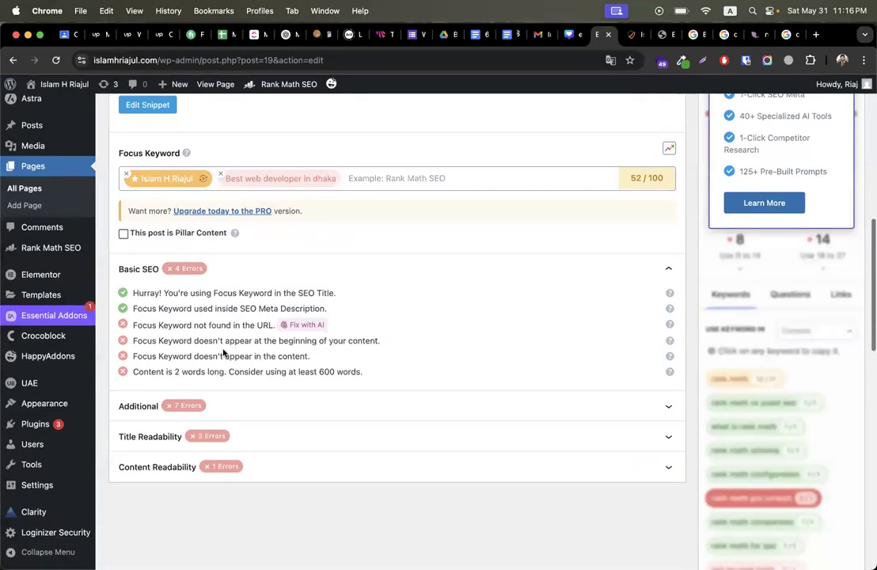
left_click_drag(184, 327, 265, 328)
left_click(176, 322)
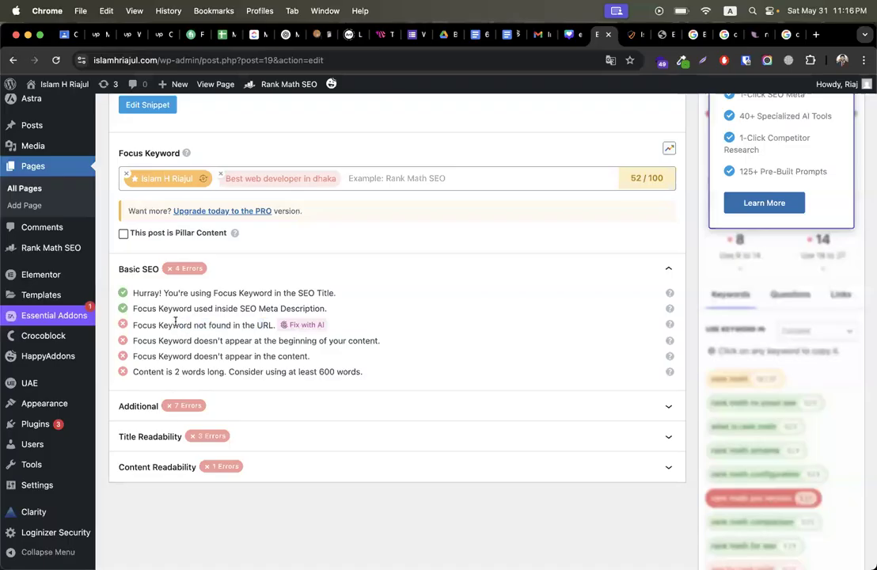
left_click_drag(180, 341, 327, 341)
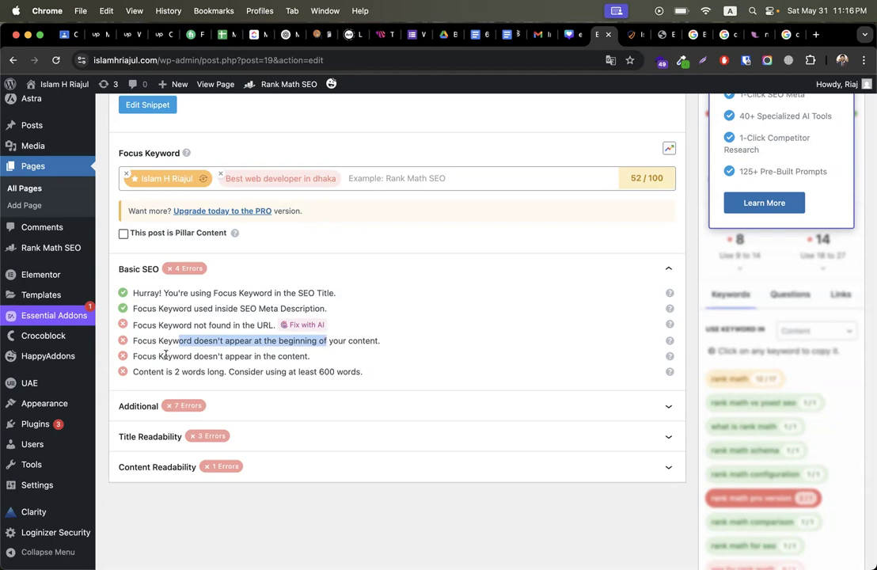
left_click(165, 356)
triple_click(218, 356)
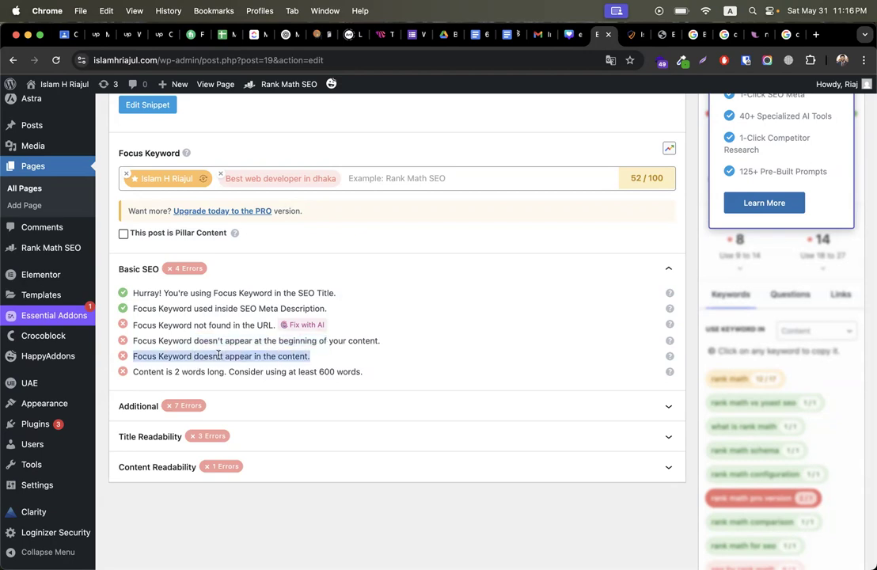
Step: Compare with the Home page and live About page, then recheck the keyword and 2-word content-length checks
left_click(635, 34)
left_click(659, 36)
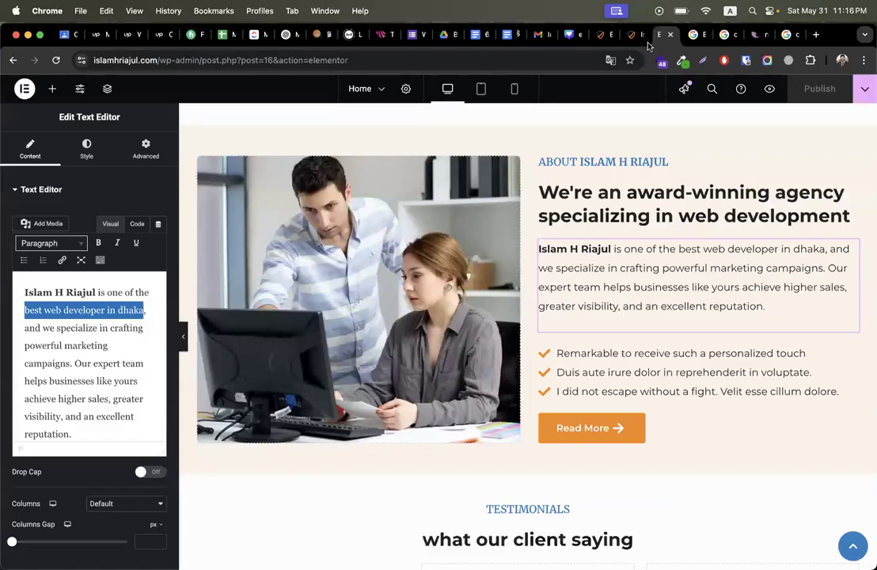
left_click(635, 35)
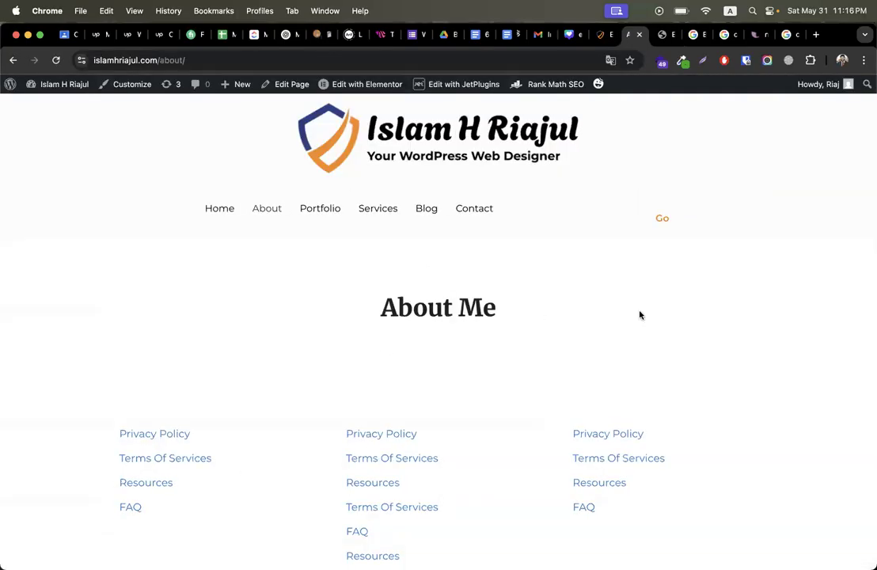
left_click(601, 35)
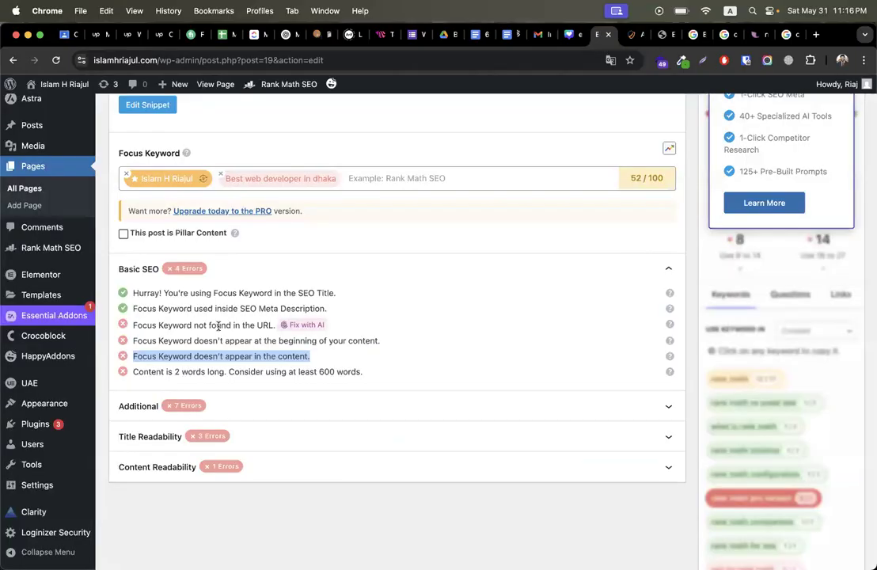
triple_click(190, 341)
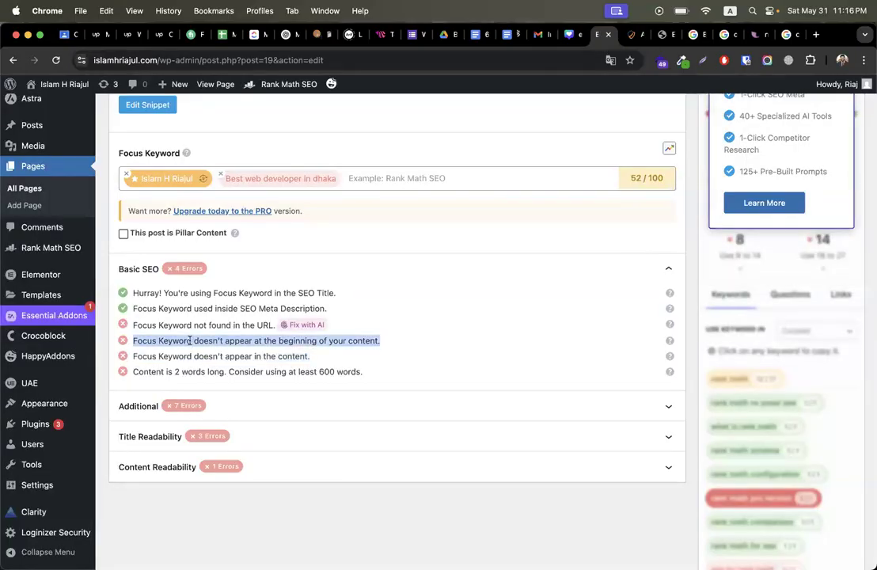
triple_click(162, 357)
left_click(230, 387)
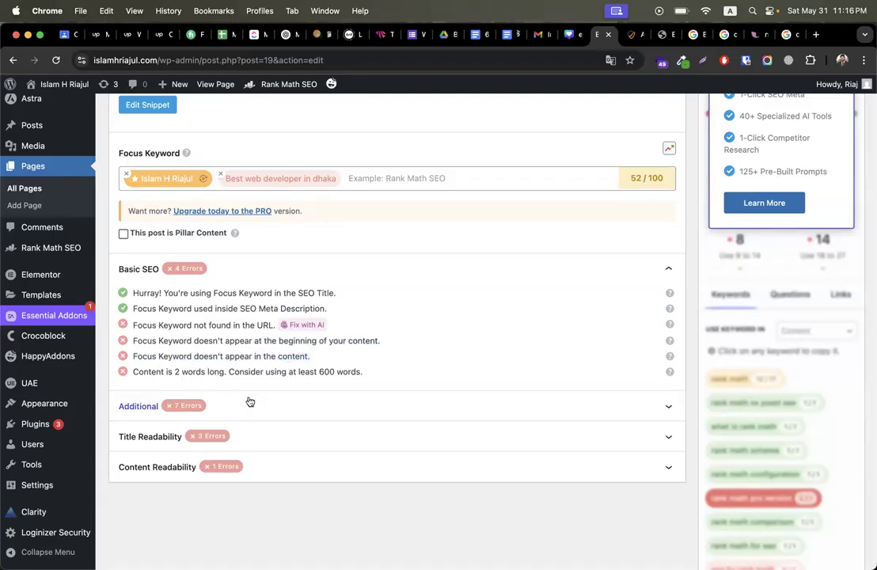
left_click_drag(172, 373, 373, 372)
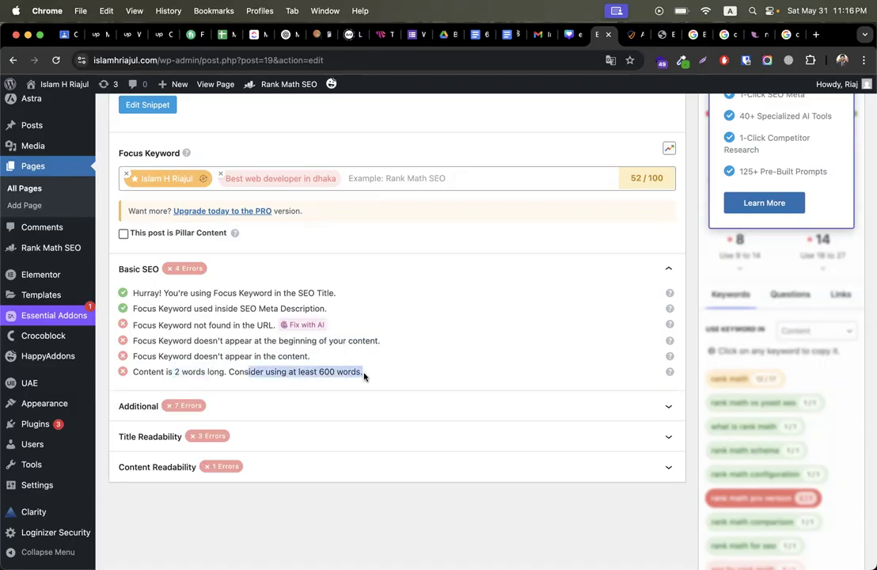
Step: Expand the Additional SEO checks and review the subheading keyword check
left_click(251, 407)
scroll(294, 390, "down", 4)
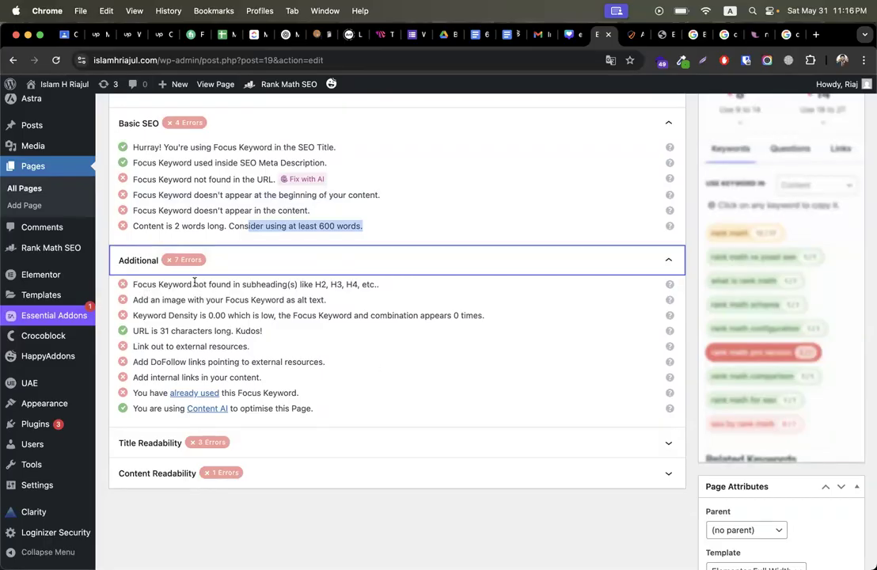
left_click_drag(132, 285, 402, 284)
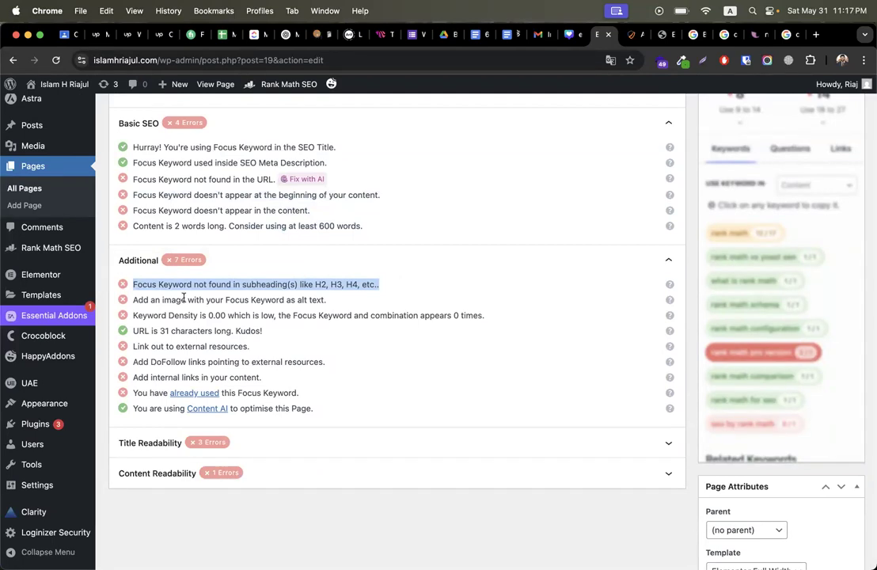
left_click_drag(136, 299, 327, 300)
scroll(570, 400, "down", 5)
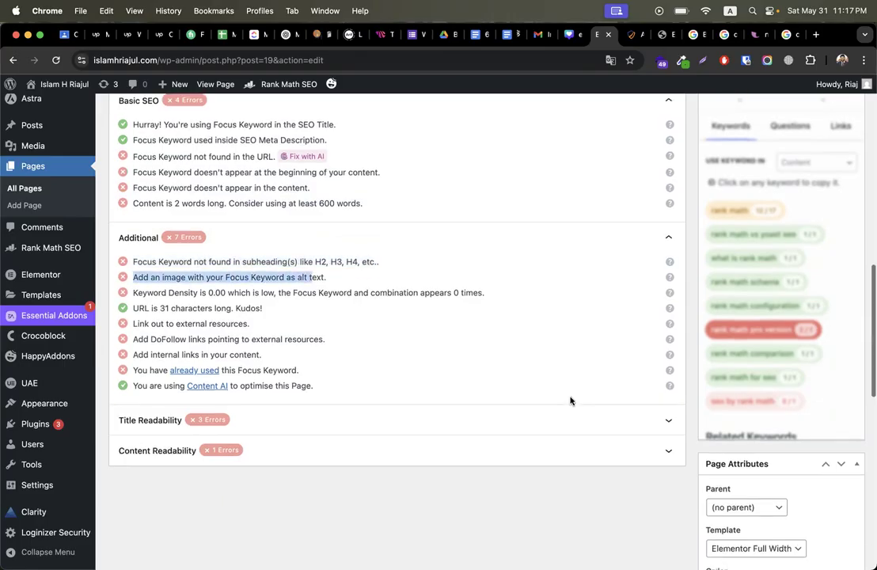
scroll(833, 543, "down", 5)
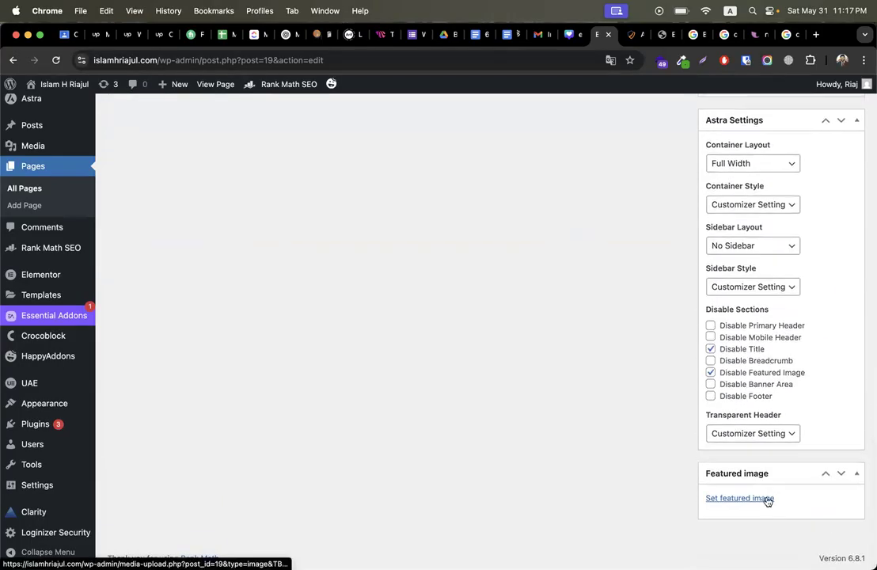
Step: Set the portrait photo from the media library as the About page's featured image
left_click(766, 500)
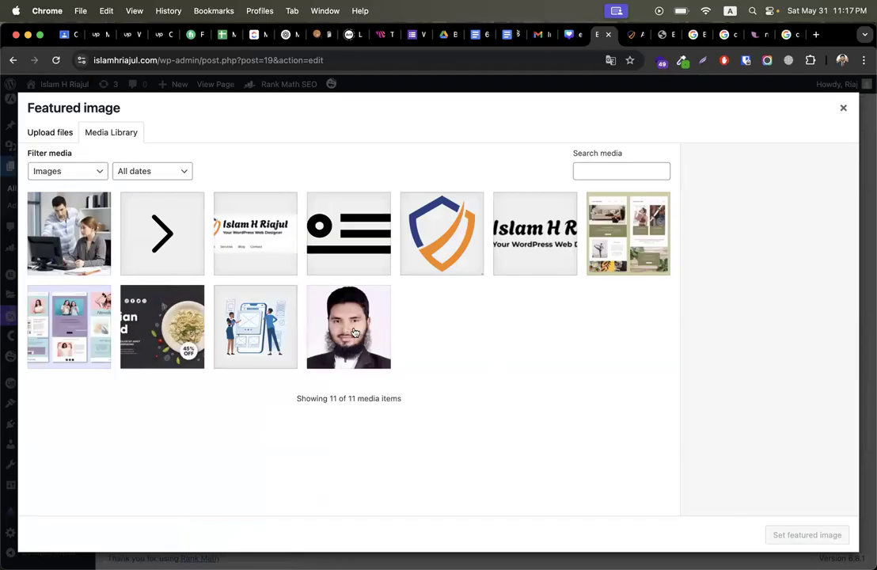
left_click(308, 289)
triple_click(813, 341)
left_click(808, 535)
Step: Review the Additional checks: 0.00 keyword density, external links and DoFollow links
scroll(540, 430, "up", 10)
scroll(368, 407, "down", 2)
scroll(368, 407, "down", 3)
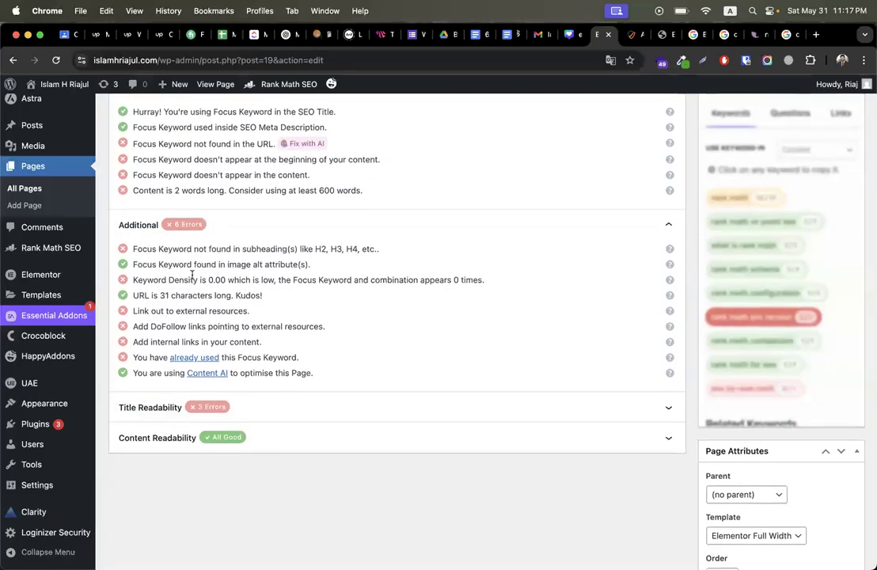
double_click(217, 280)
left_click_drag(169, 312, 233, 311)
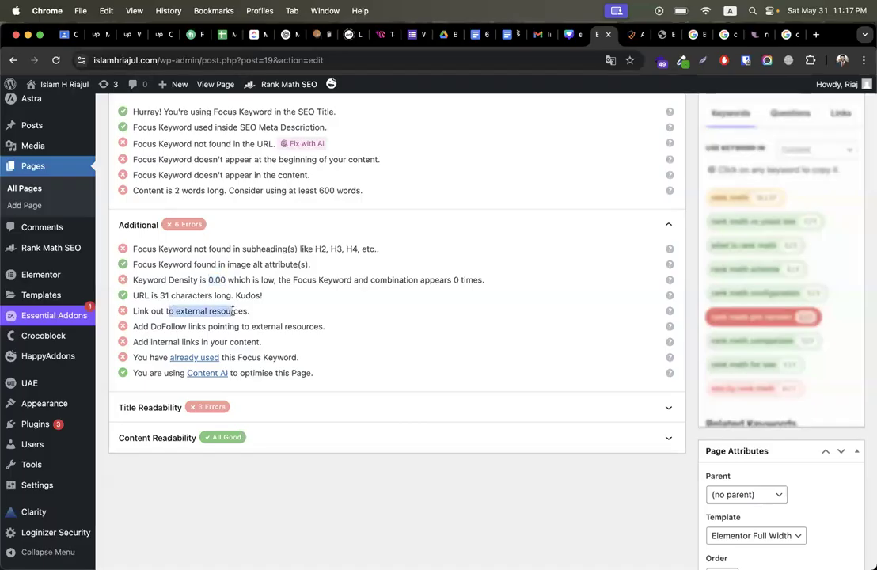
left_click_drag(166, 327, 234, 326)
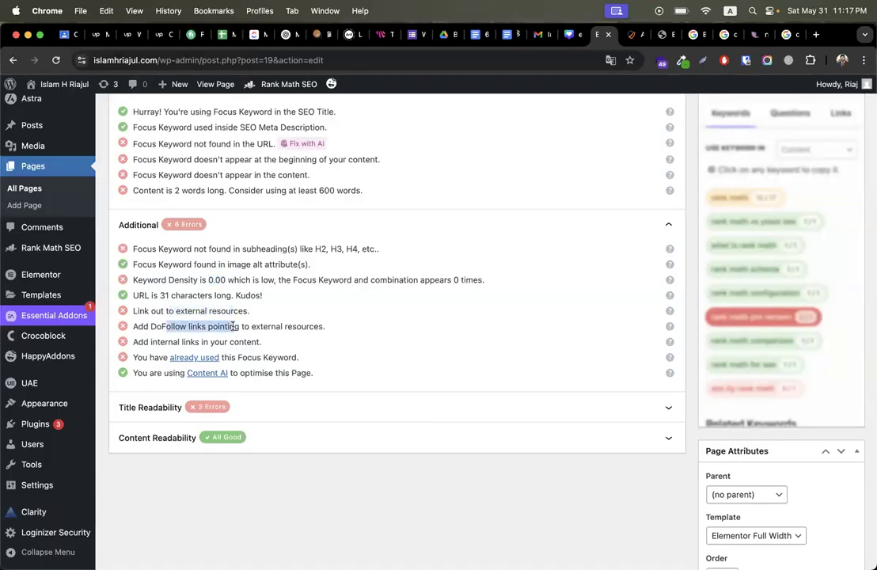
scroll(319, 315, "down", 1)
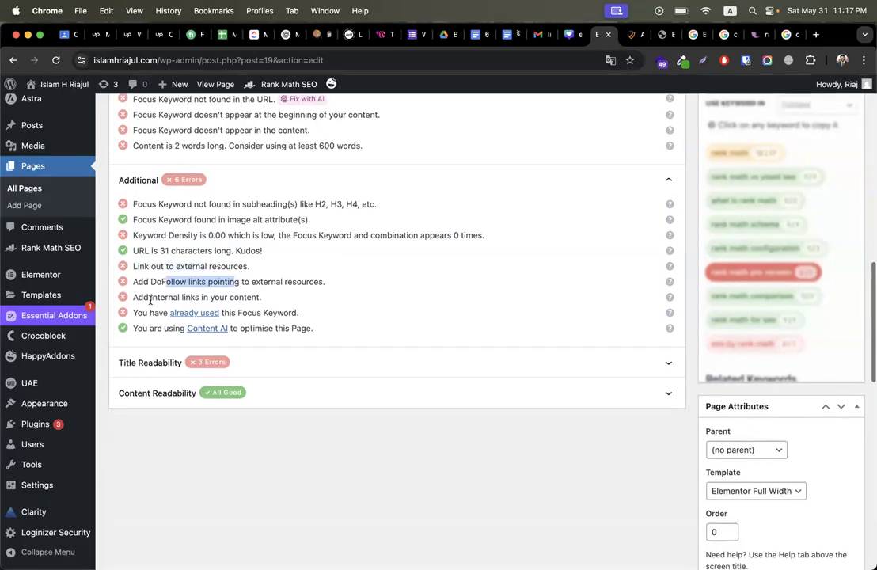
left_click_drag(151, 297, 244, 298)
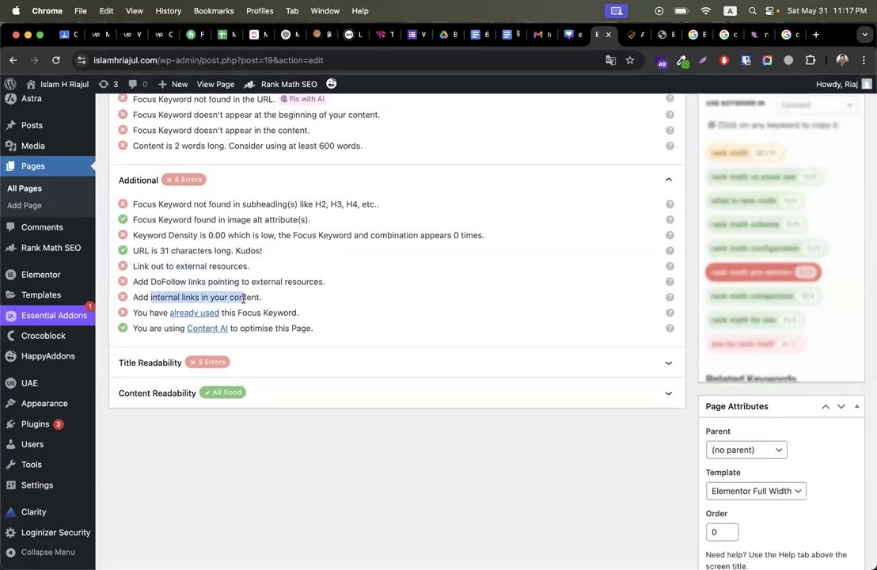
Step: Expand Title Readability and review the keyword-at-beginning title check
left_click(290, 369)
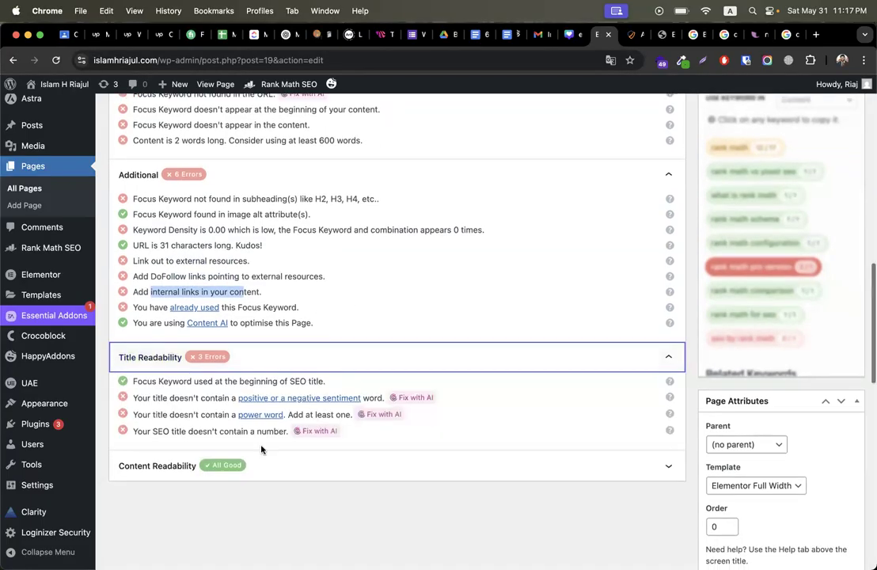
scroll(238, 419, "down", 1)
left_click_drag(158, 324, 307, 324)
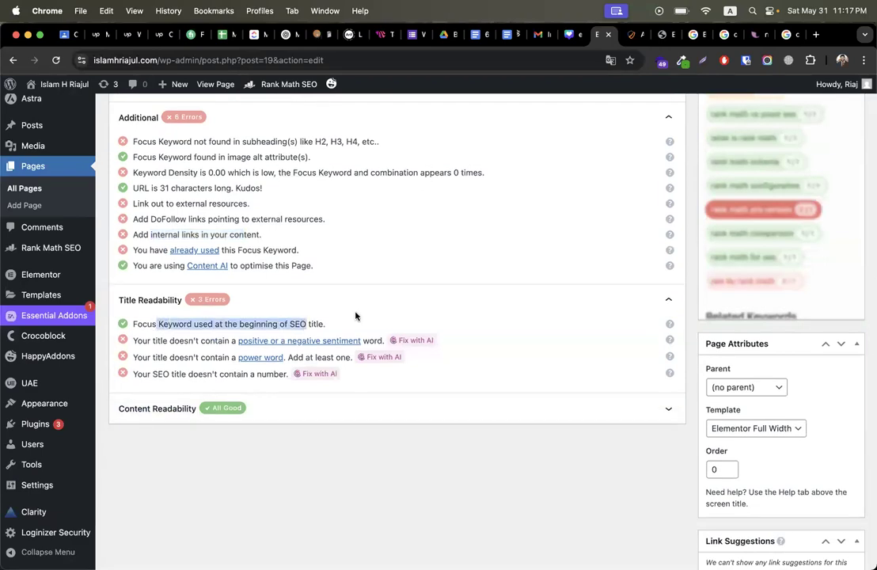
scroll(293, 326, "up", 15)
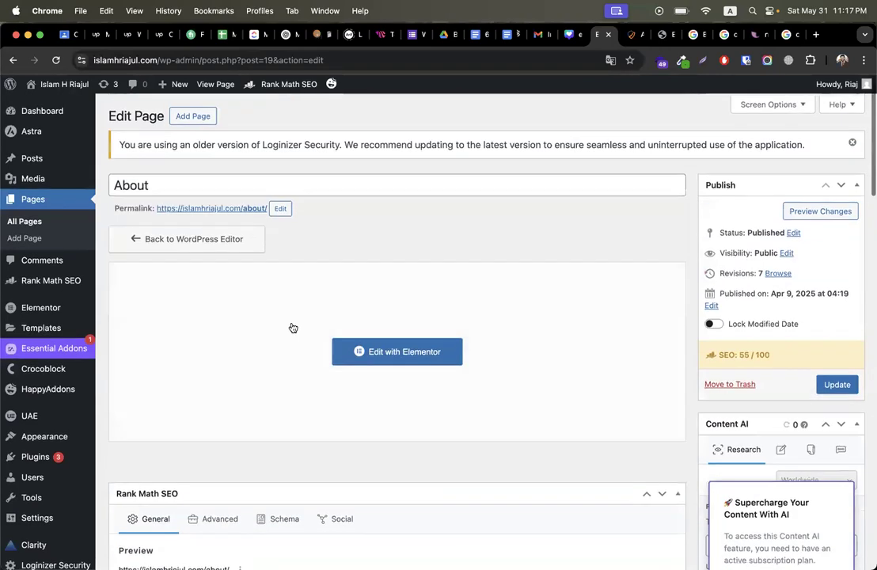
scroll(293, 328, "down", 3)
scroll(293, 328, "down", 1)
scroll(333, 362, "down", 5)
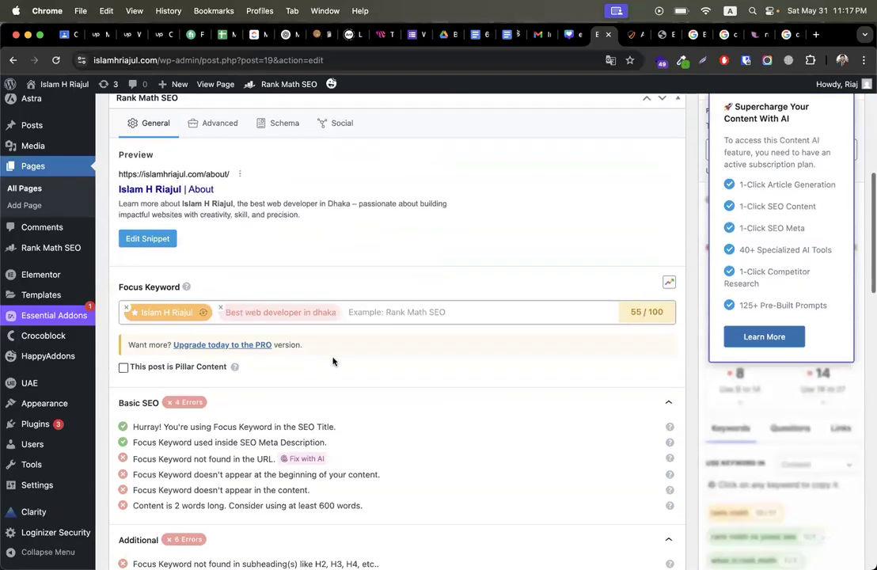
Step: Move 'About' to the front of the snippet title so it reads 'About - ' plus the owner's name
left_click(162, 269)
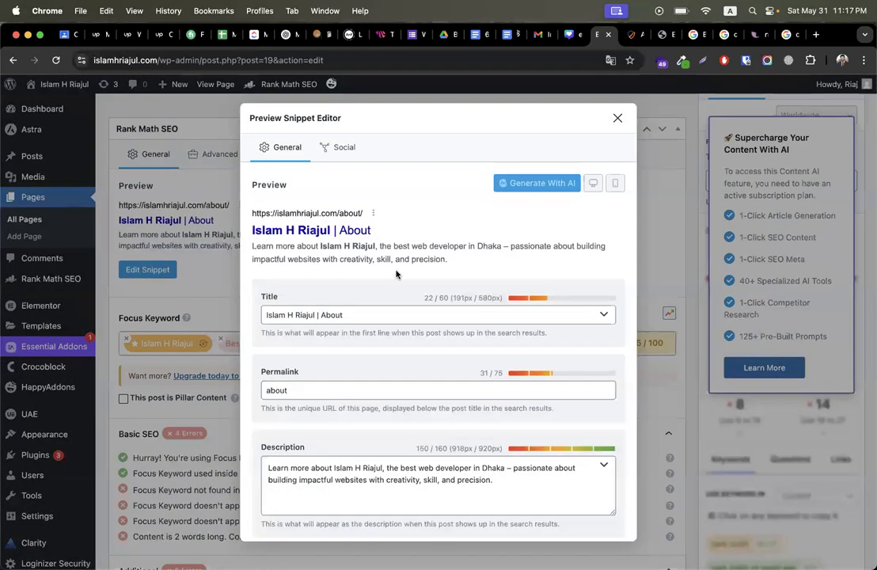
double_click(334, 314)
key("super+c")
key("BackSpace")
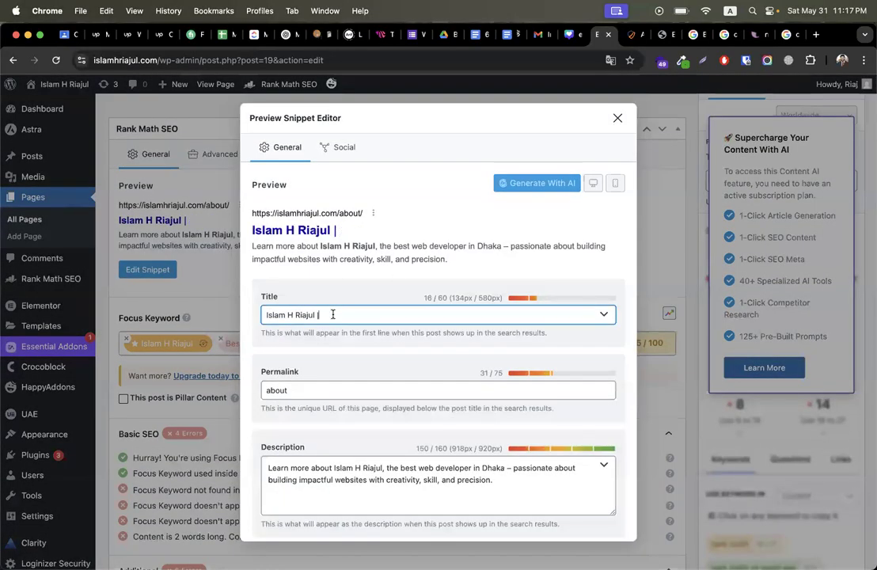
key("BackSpace")
key("BackSpace")
key("super+Left")
key("super+v")
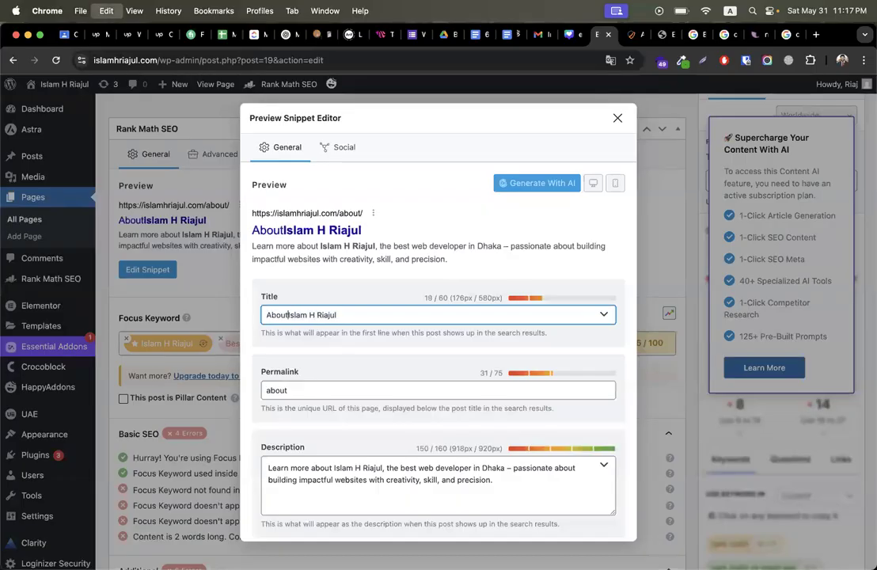
type("-")
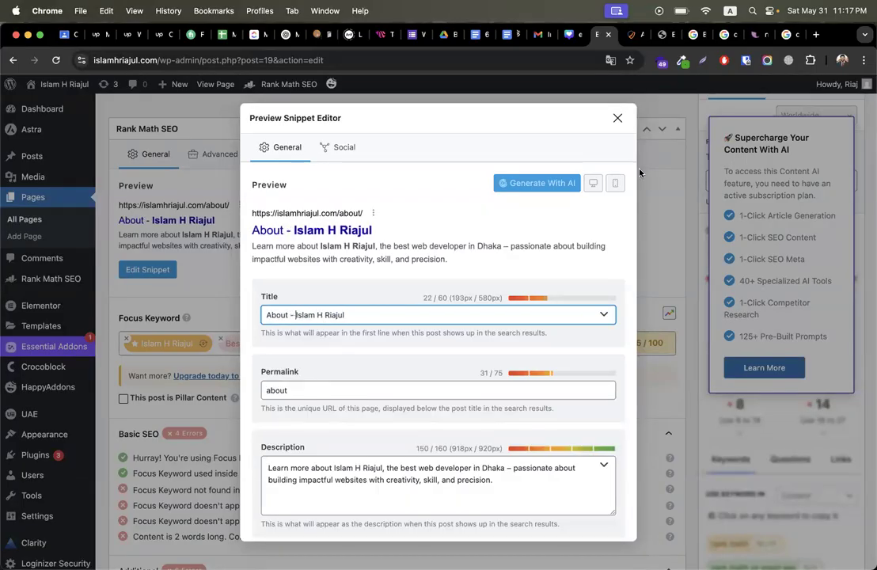
left_click(617, 118)
scroll(319, 392, "down", 10)
scroll(218, 336, "up", 3)
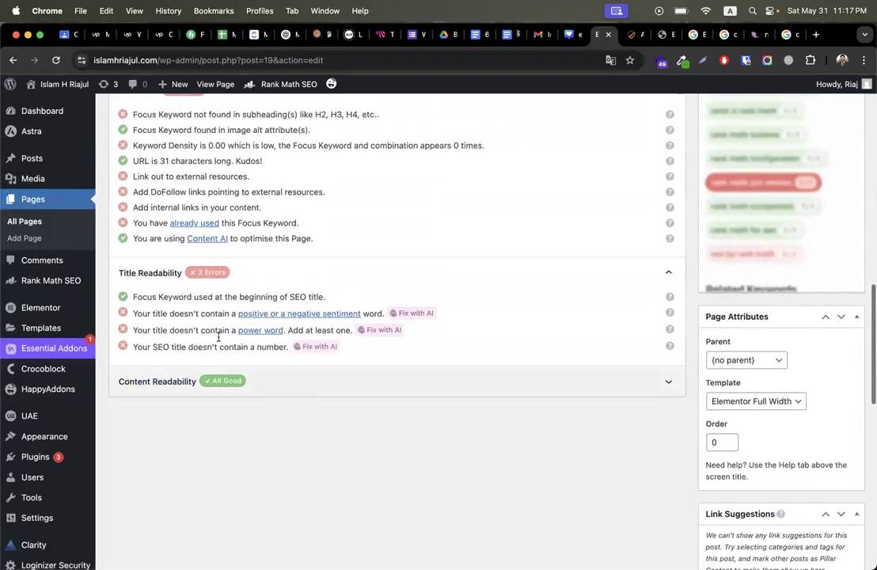
triple_click(206, 297)
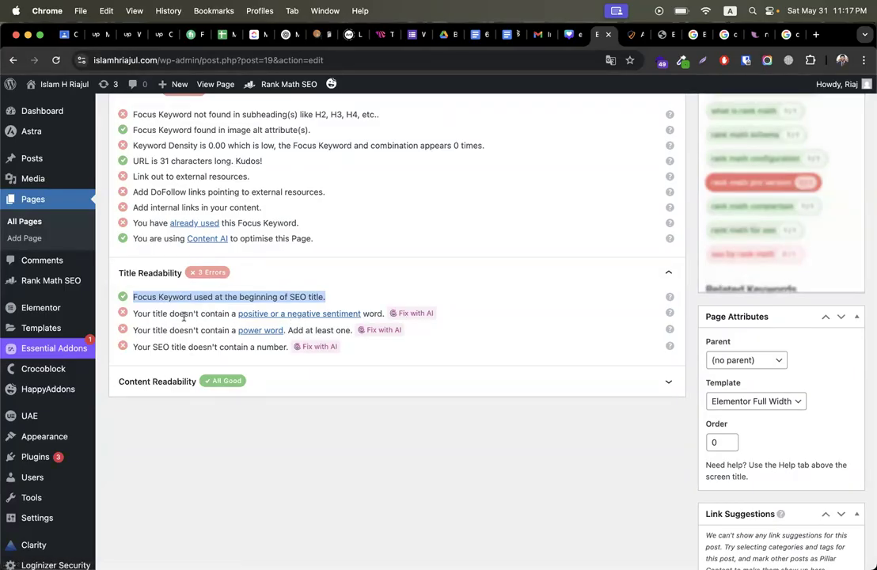
triple_click(178, 315)
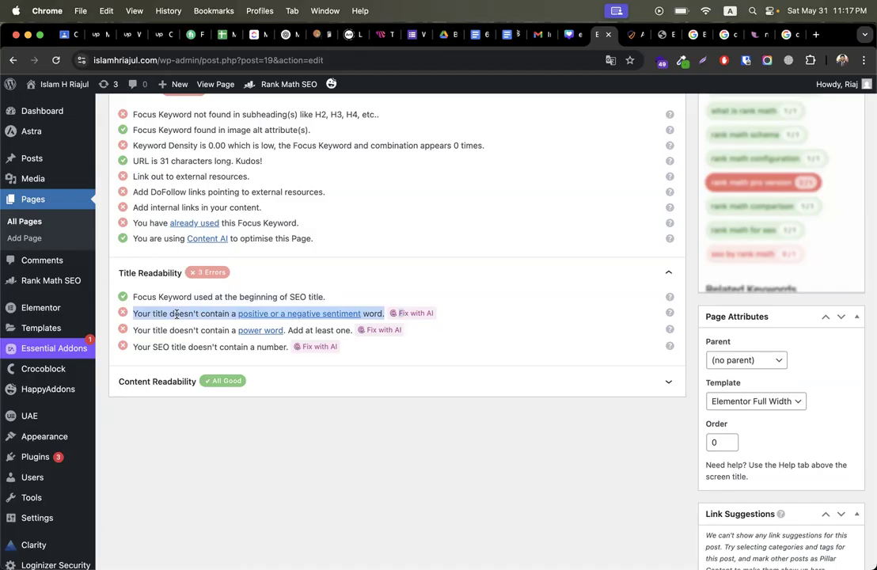
scroll(176, 314, "up", 11)
scroll(204, 358, "down", 5)
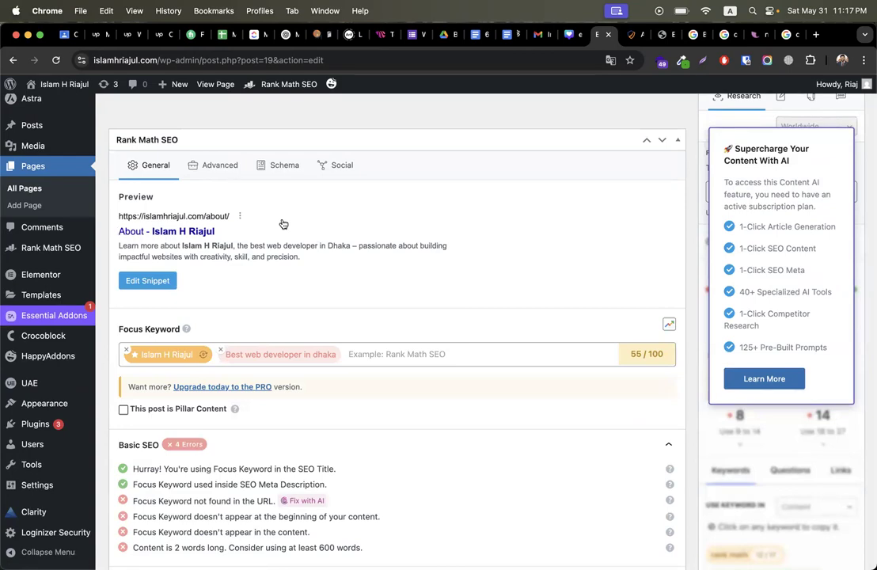
scroll(264, 292, "down", 6)
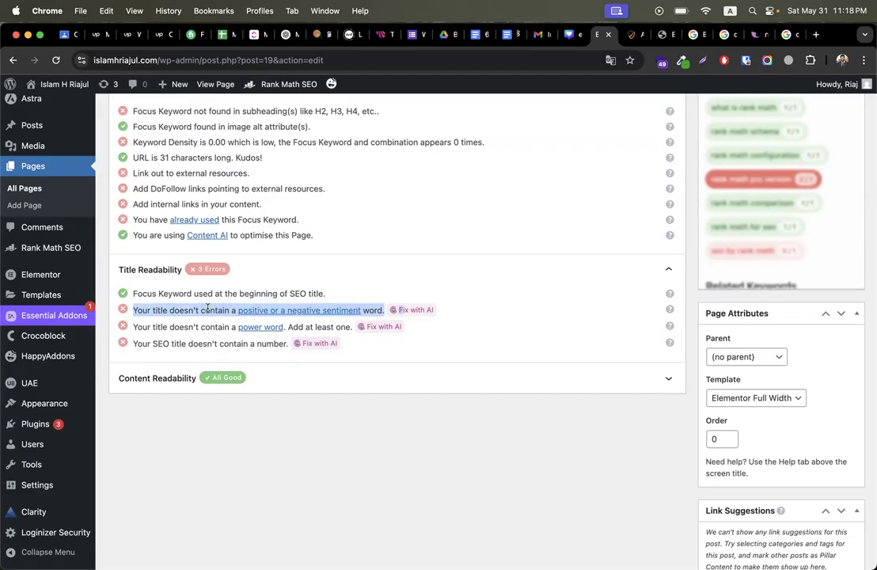
scroll(208, 310, "up", 10)
scroll(209, 326, "down", 5)
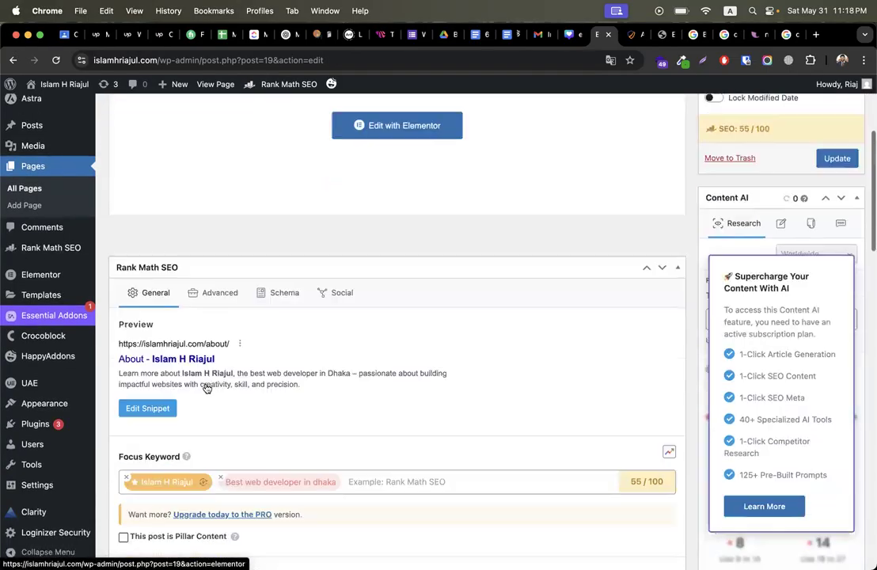
scroll(158, 247, "up", 1)
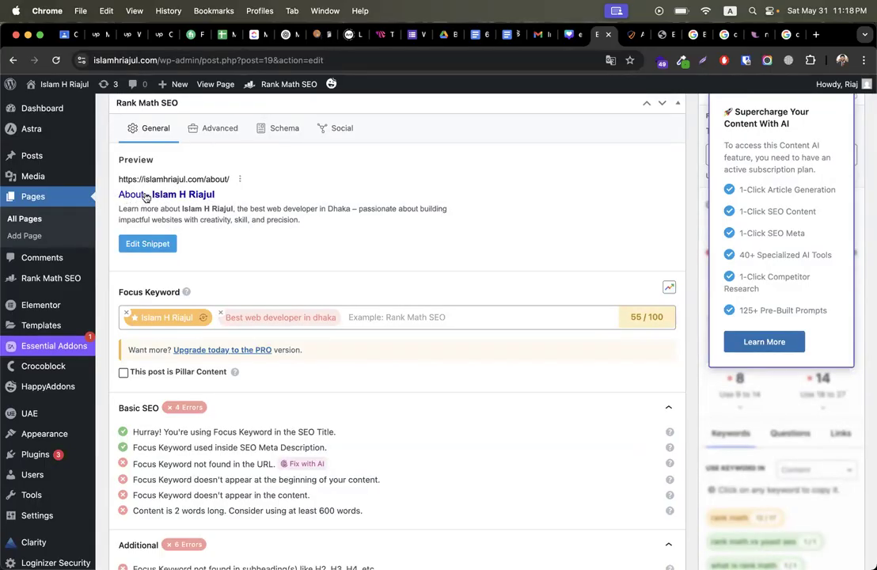
scroll(269, 307, "down", 10)
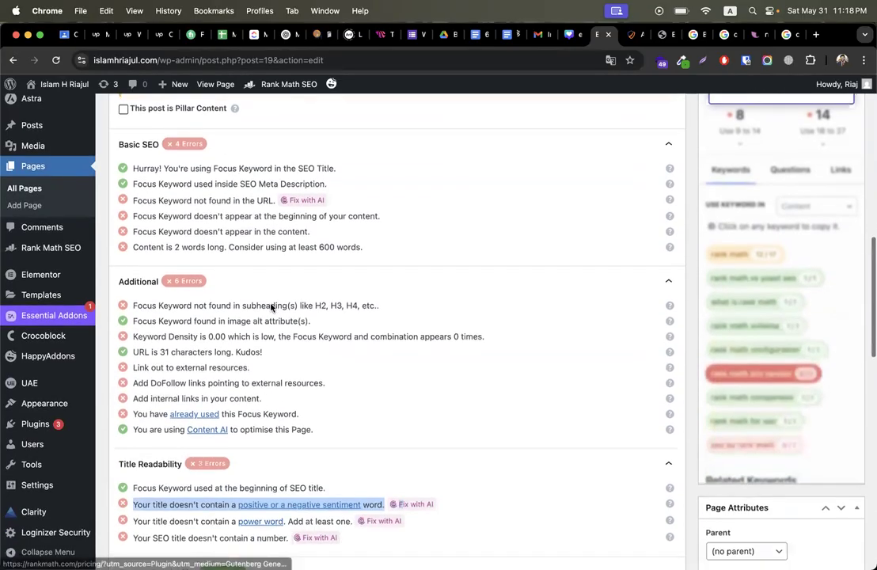
triple_click(188, 260)
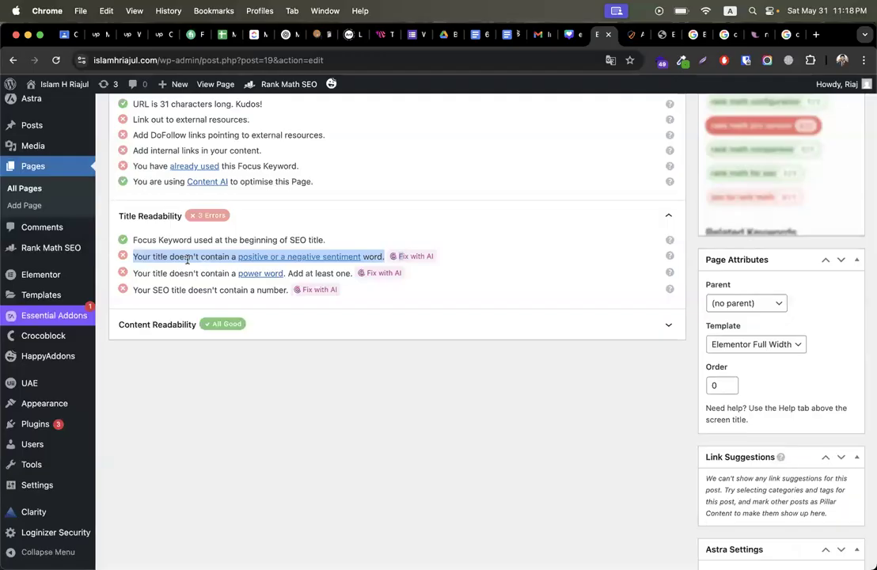
triple_click(184, 273)
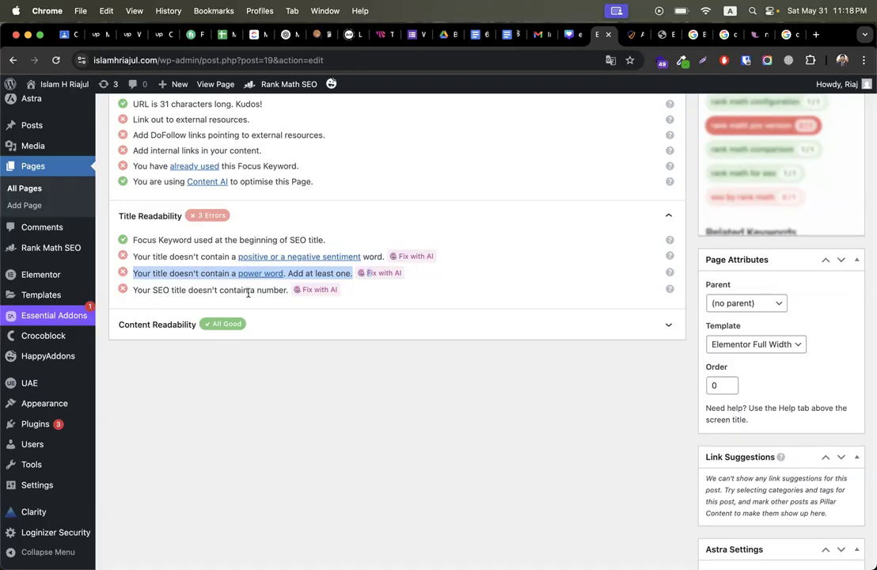
left_click(171, 291)
triple_click(170, 290)
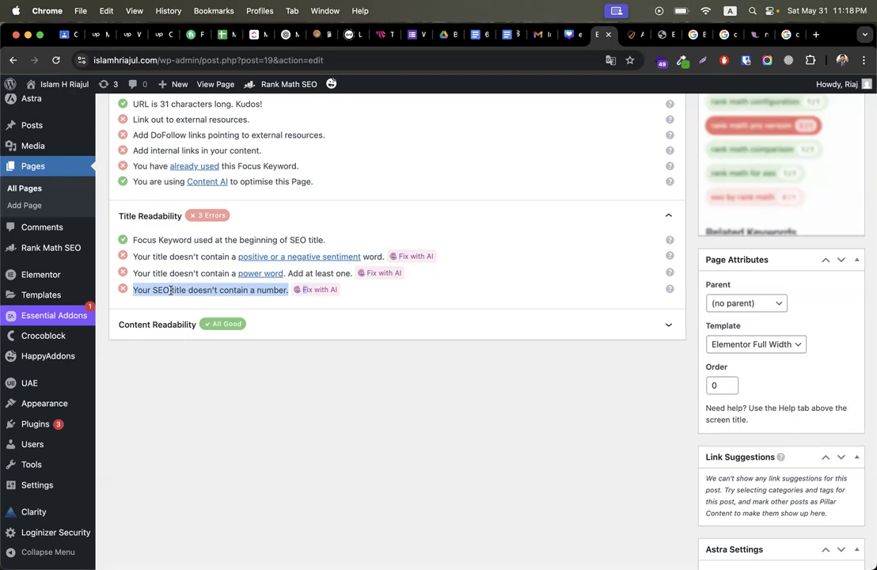
left_click(170, 291)
left_click_drag(133, 257, 246, 287)
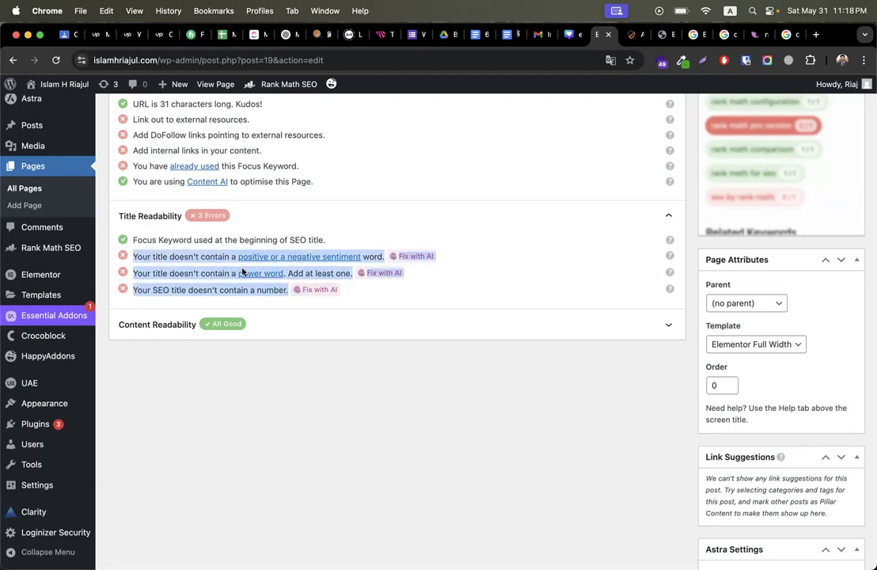
mouse_move(54, 125)
scroll(349, 249, "up", 5)
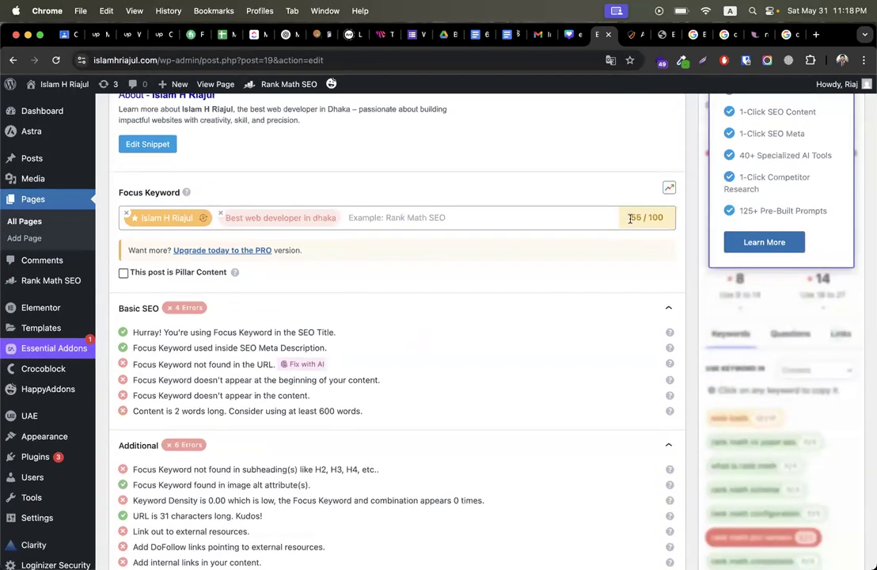
double_click(632, 218)
scroll(468, 402, "up", 2)
scroll(469, 402, "up", 5)
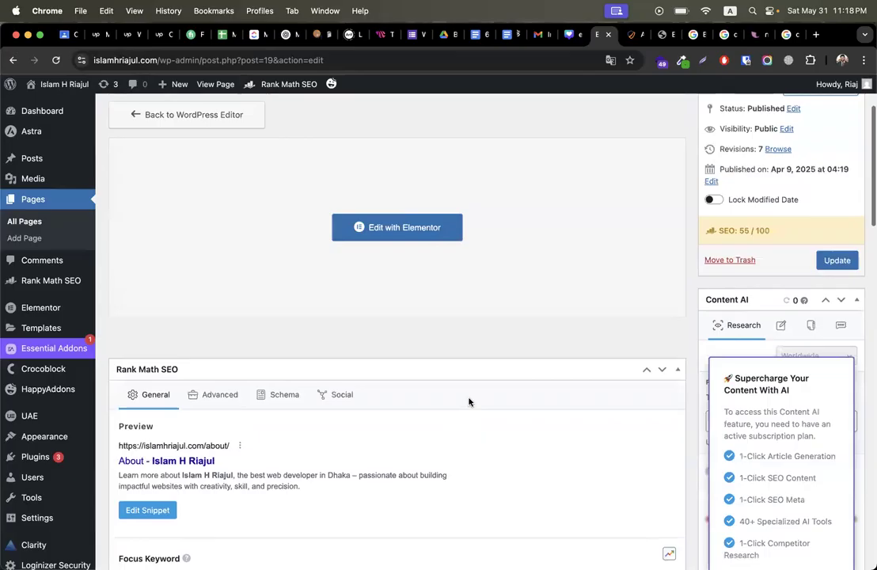
Step: Update the About page, then bring up the Home page's Elementor editor
left_click(835, 272)
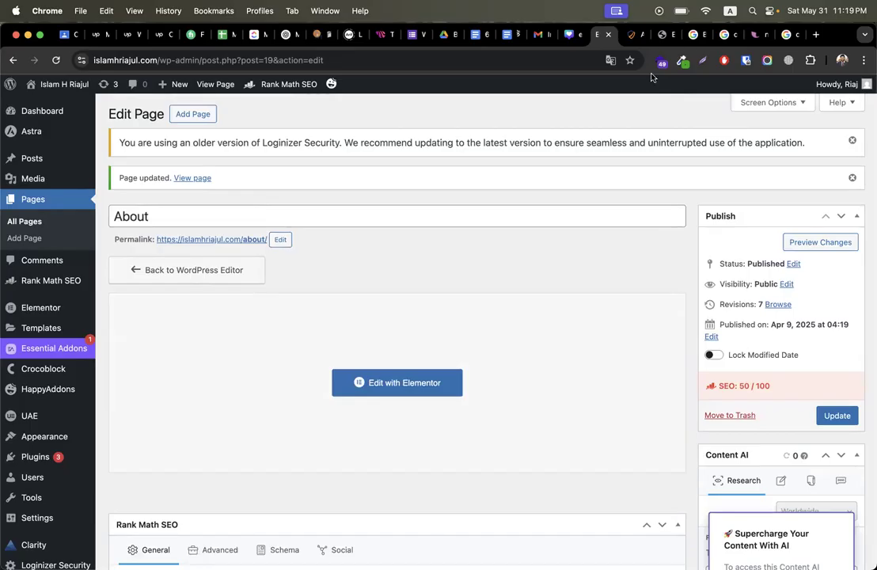
left_click(658, 36)
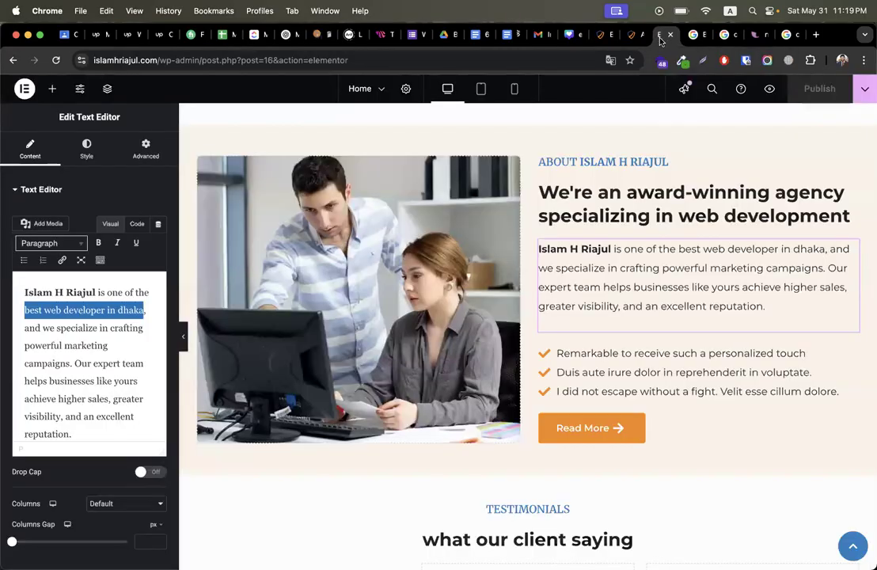
Step: Browse Google's All results for codemanbd down to 'People also search for', then return to the About page
left_click(722, 34)
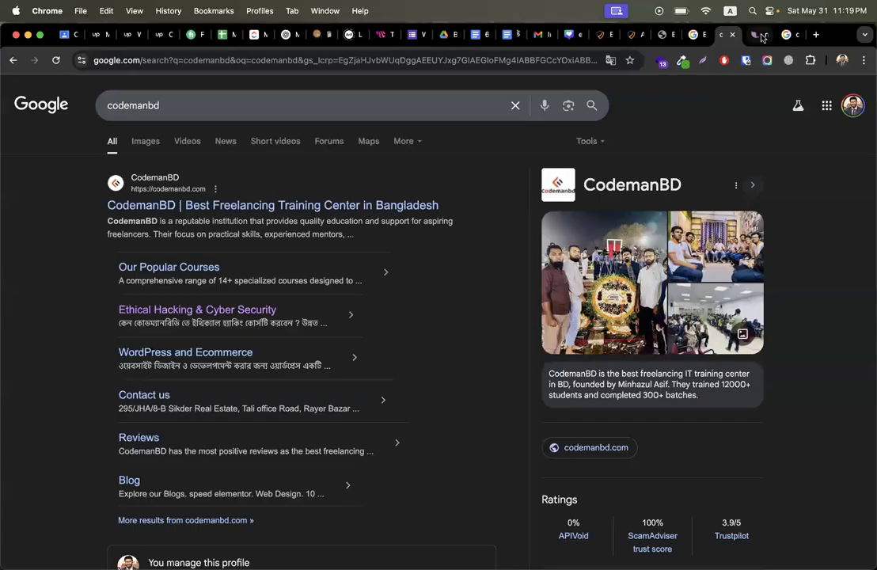
left_click(759, 35)
left_click(788, 35)
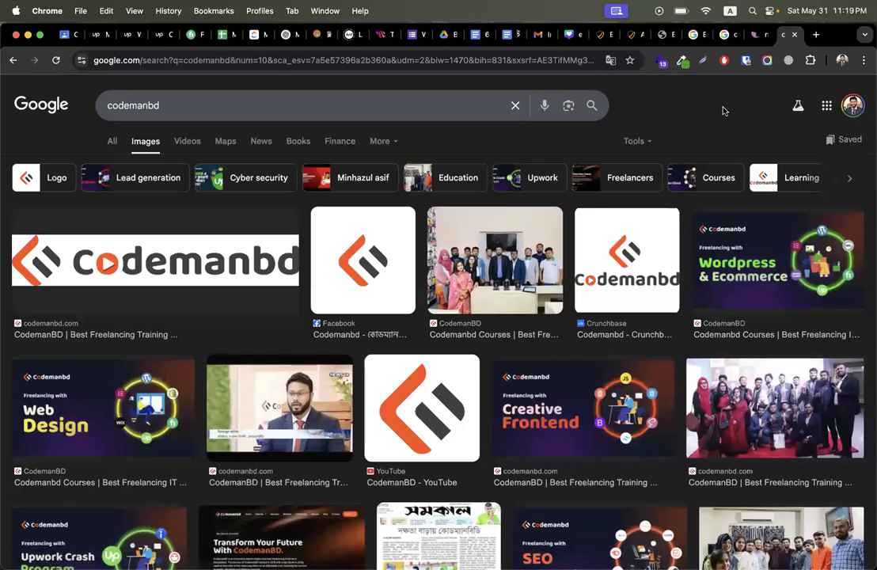
left_click(110, 145)
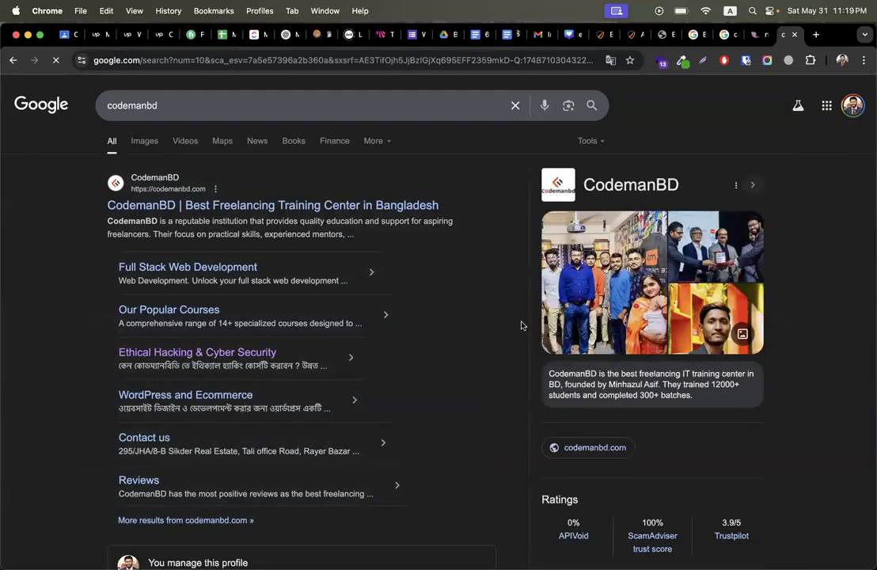
scroll(507, 396, "down", 3)
scroll(504, 434, "down", 3)
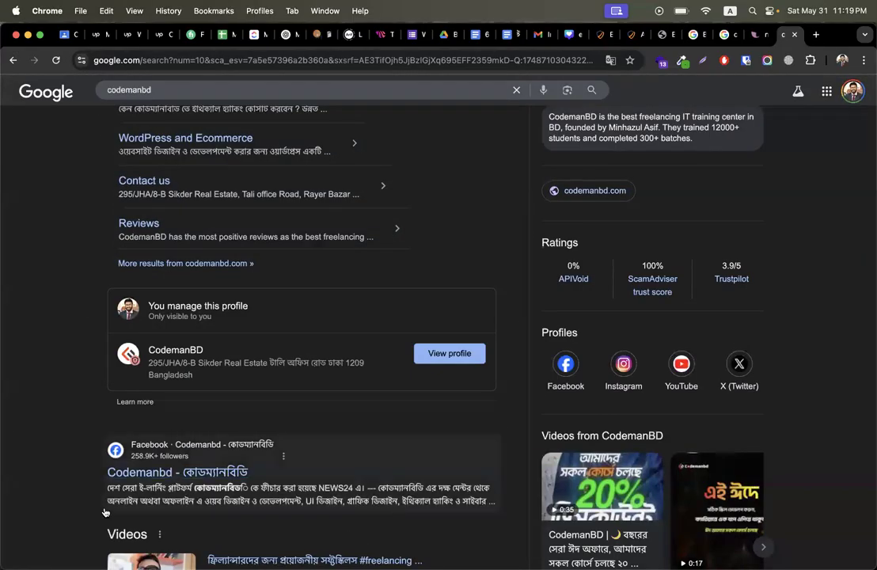
scroll(74, 466, "down", 10)
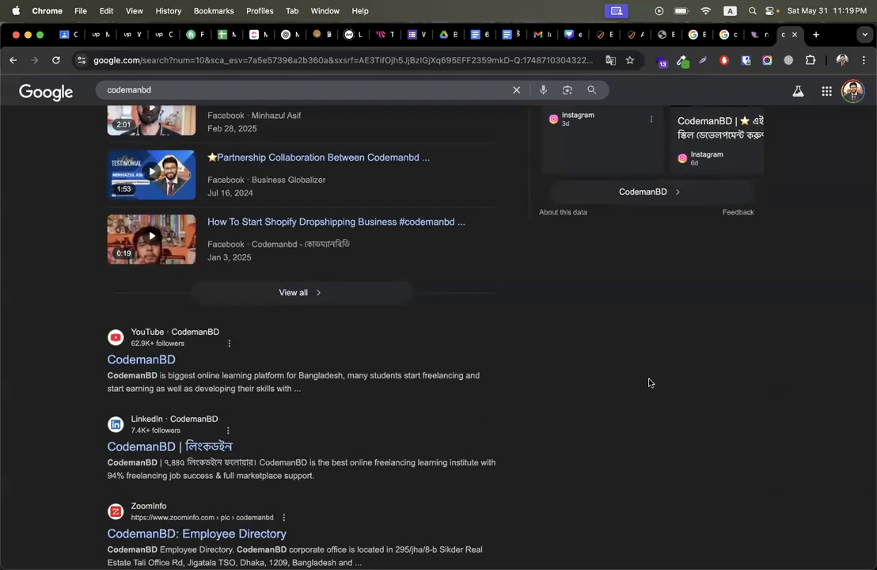
scroll(650, 383, "up", 1)
scroll(650, 384, "down", 1)
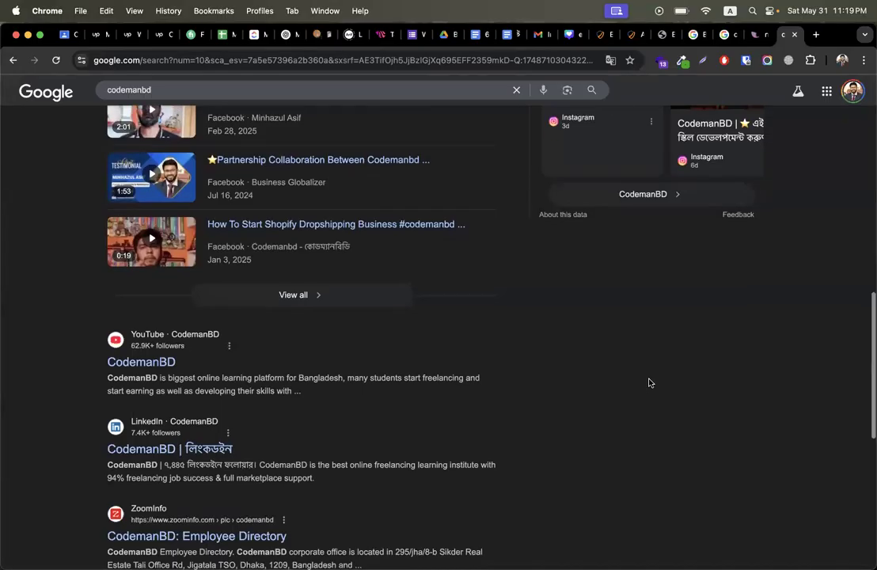
scroll(649, 383, "down", 5)
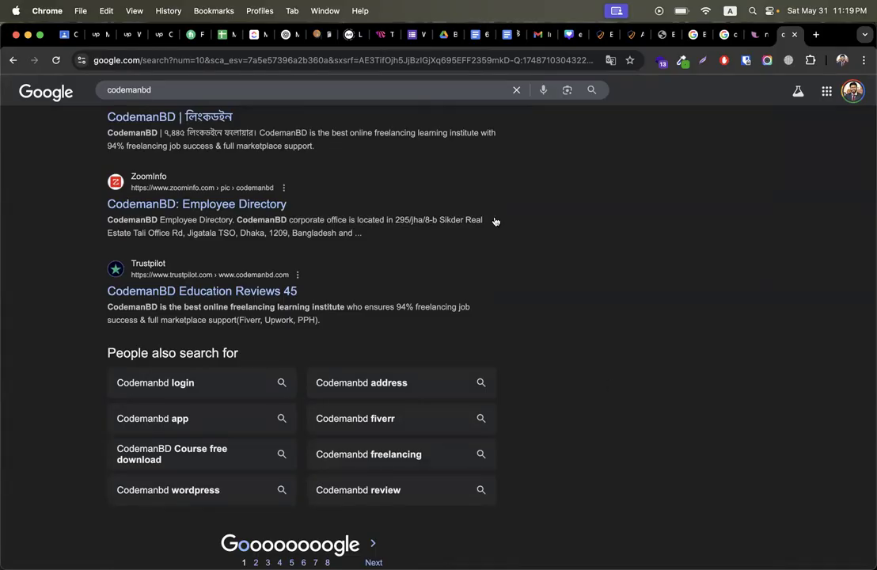
left_click(635, 35)
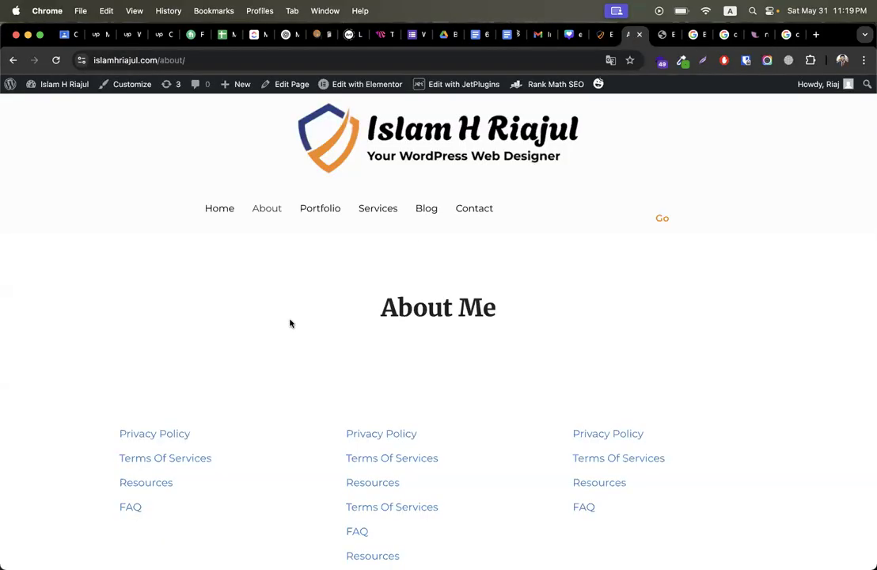
left_click(224, 217)
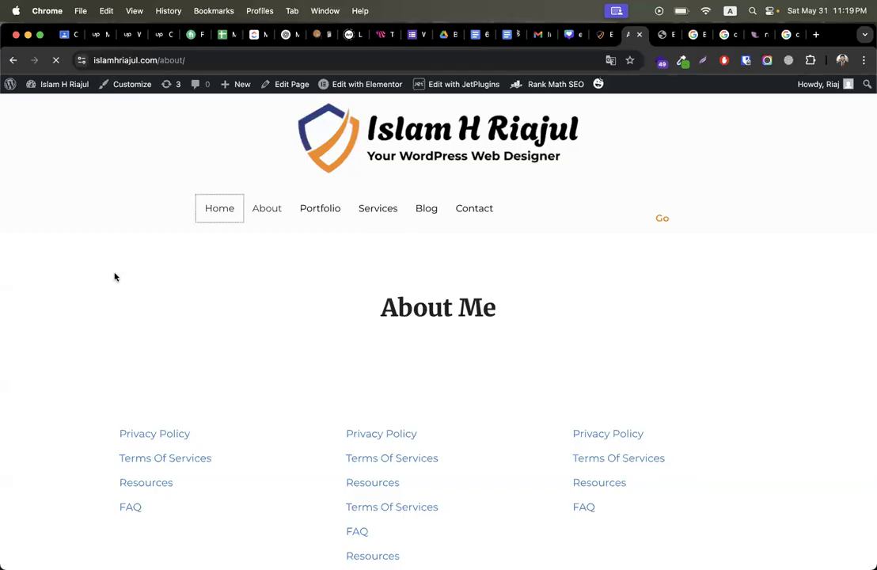
right_click(132, 279)
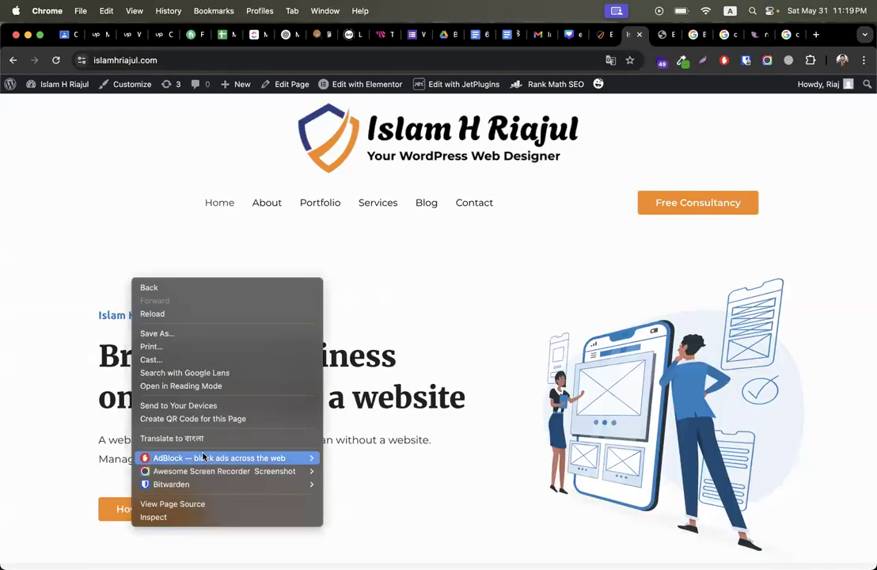
left_click(186, 507)
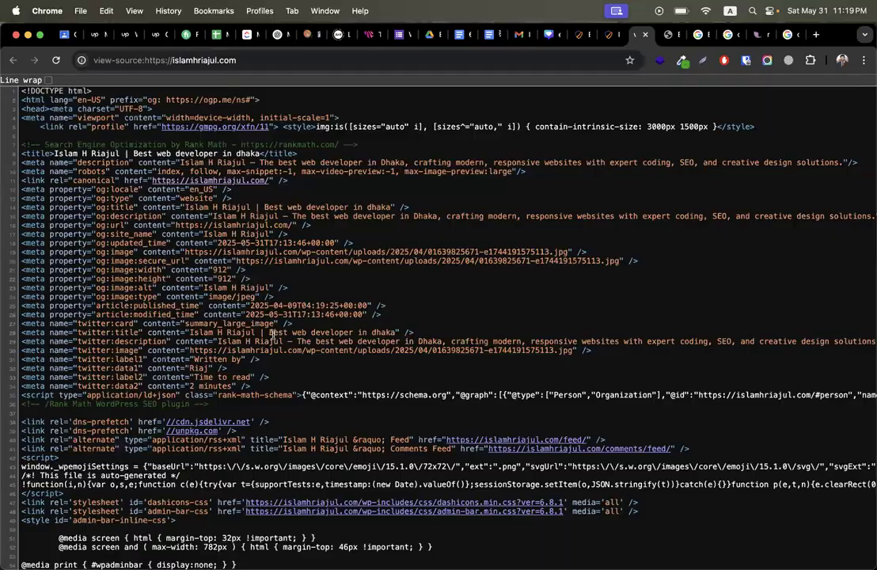
Step: Inspect the og:title, og:description, og:url and og:site_name values among the Rank Math meta tags
triple_click(23, 190)
left_click(25, 203)
left_click_drag(185, 207, 389, 209)
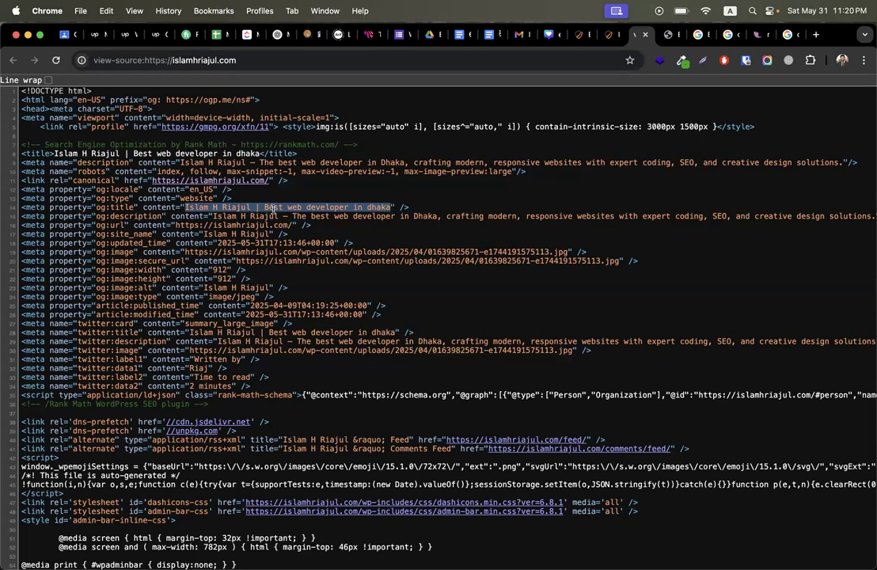
left_click_drag(213, 216, 457, 216)
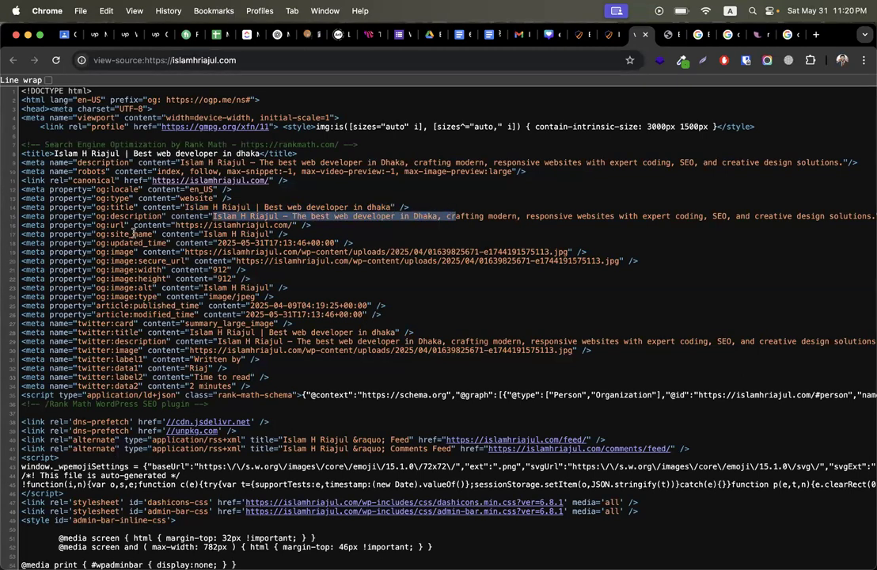
left_click_drag(184, 227, 267, 228)
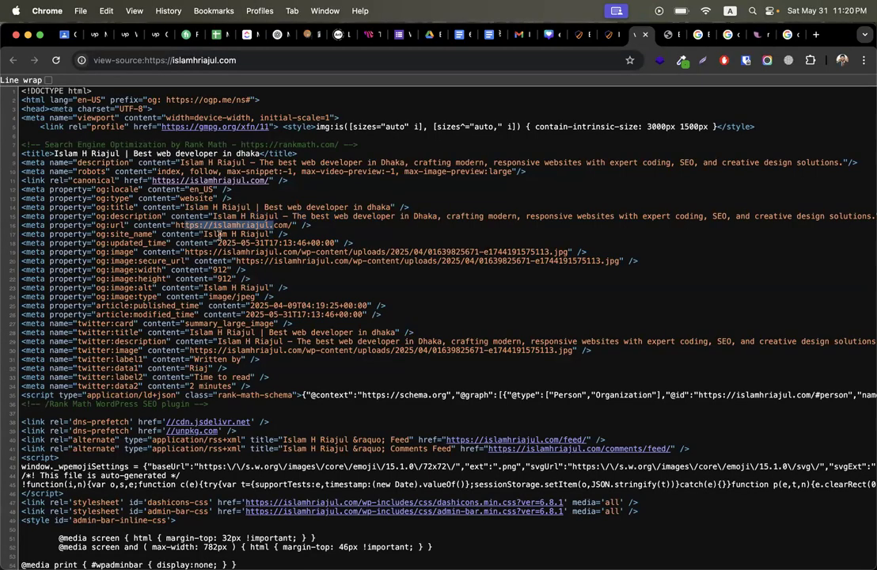
left_click(208, 235)
left_click_drag(208, 234, 235, 235)
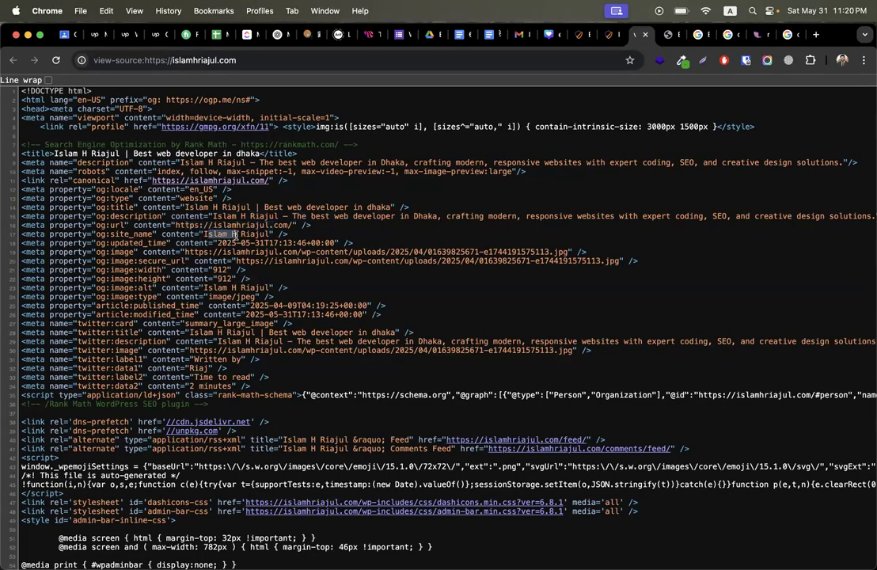
left_click_drag(414, 314, 14, 165)
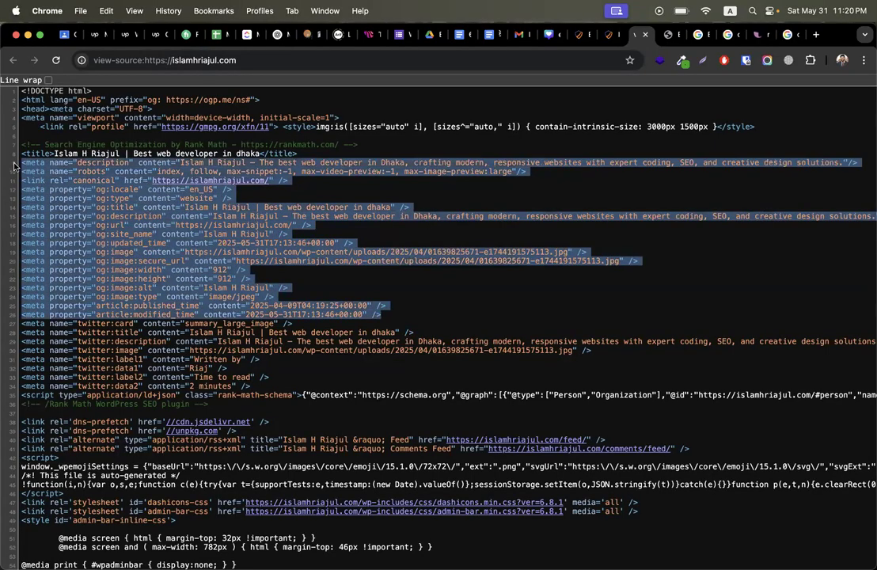
Step: Leave the page source, pass through the About page editor, and scroll to the top of the codemanbd results
left_click(645, 34)
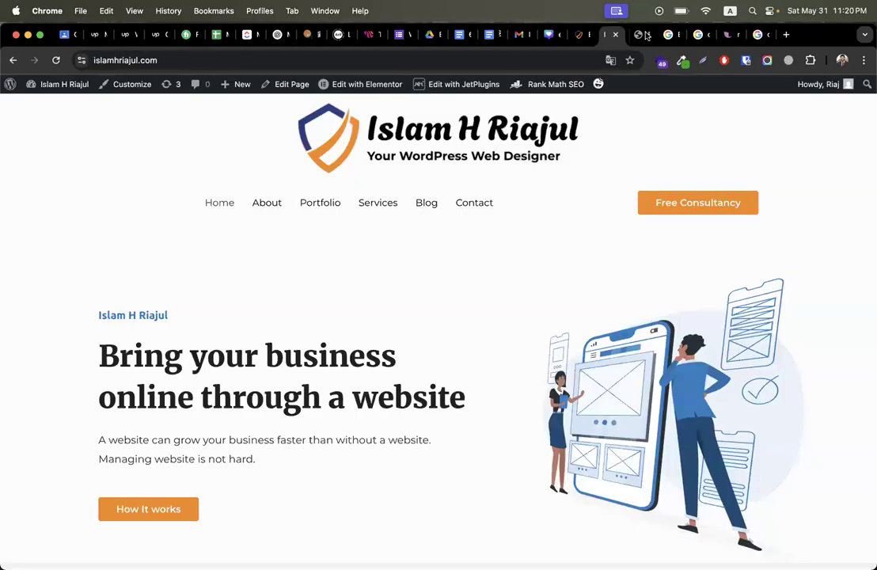
left_click(573, 36)
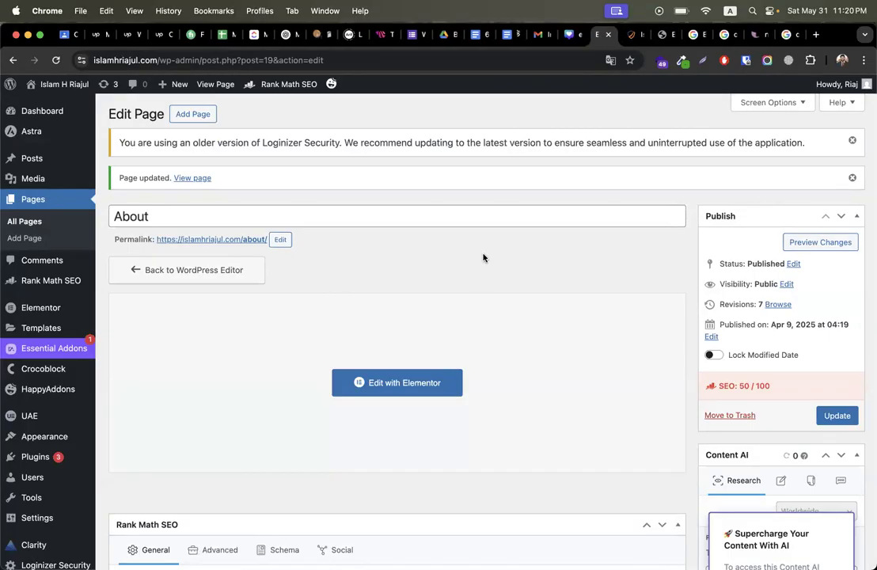
left_click(781, 35)
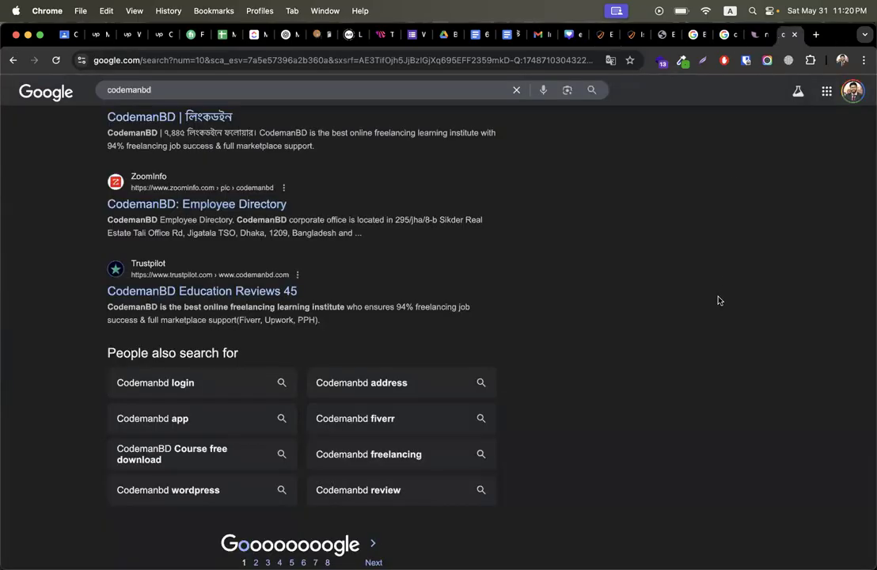
scroll(719, 300, "up", 1)
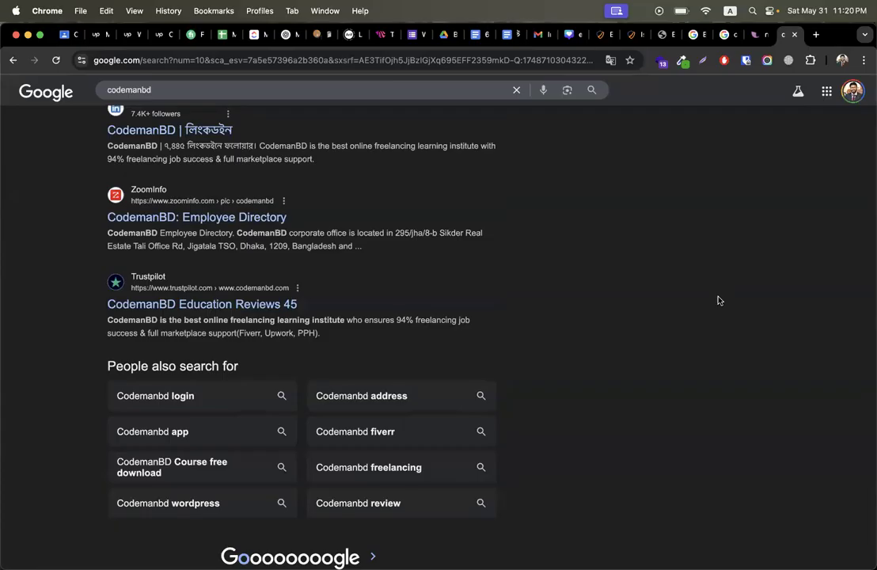
scroll(719, 301, "up", 10)
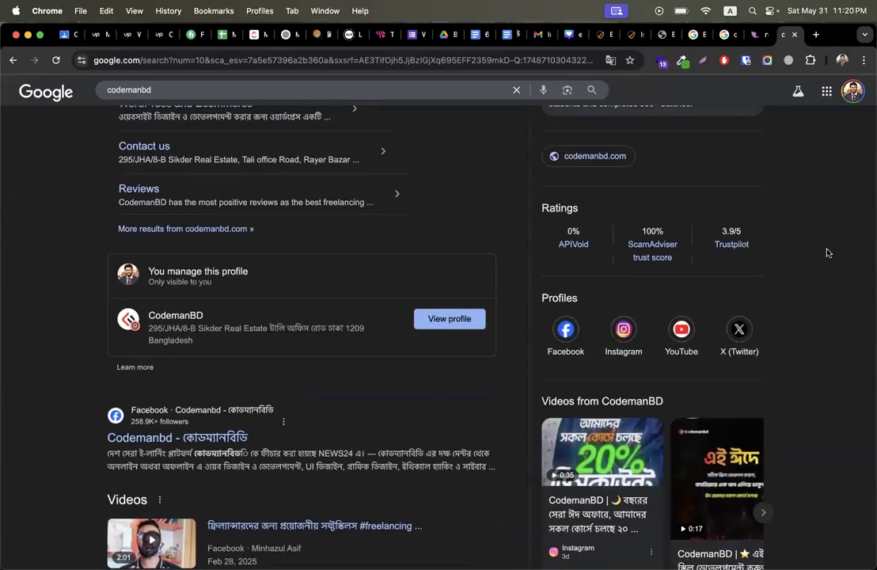
scroll(828, 252, "up", 5)
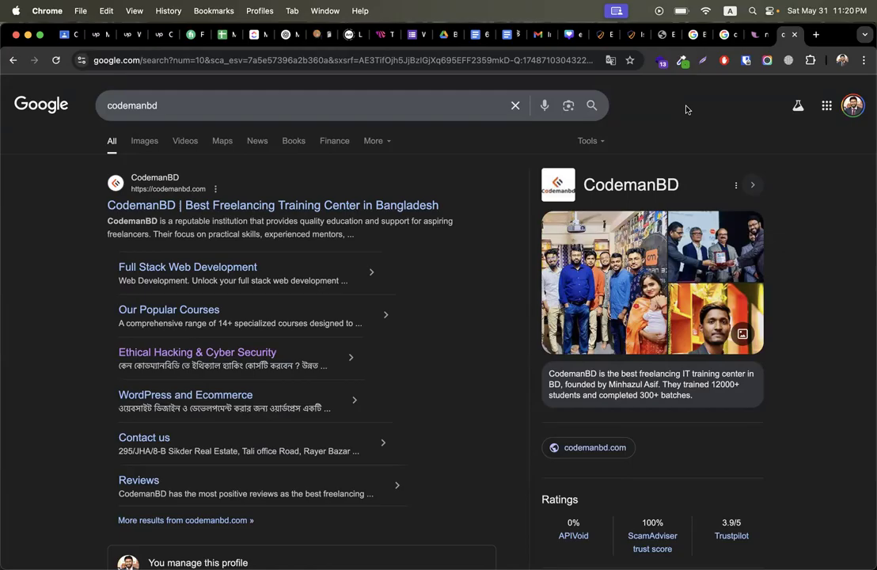
Step: Dismiss the search suggestions and look over the codemanbd results
left_click(357, 112)
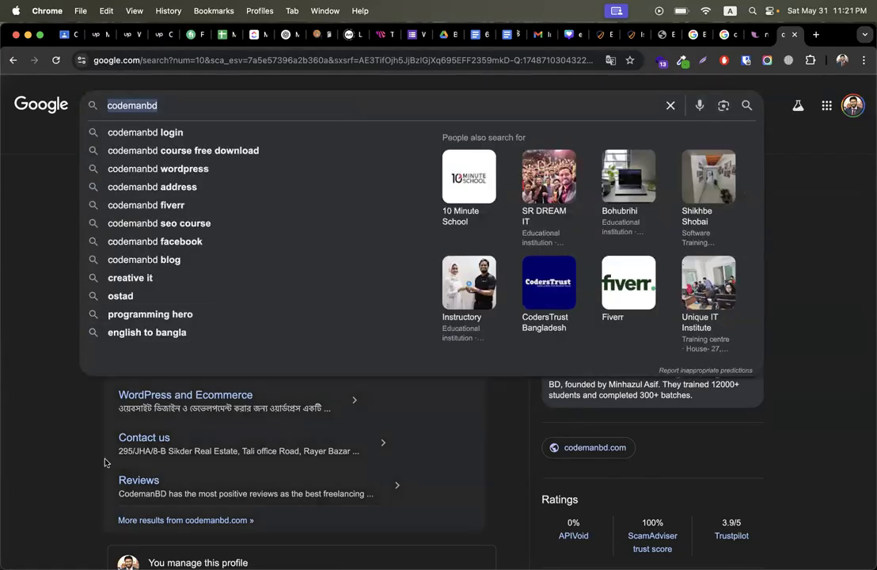
left_click(66, 449)
scroll(66, 449, "down", 15)
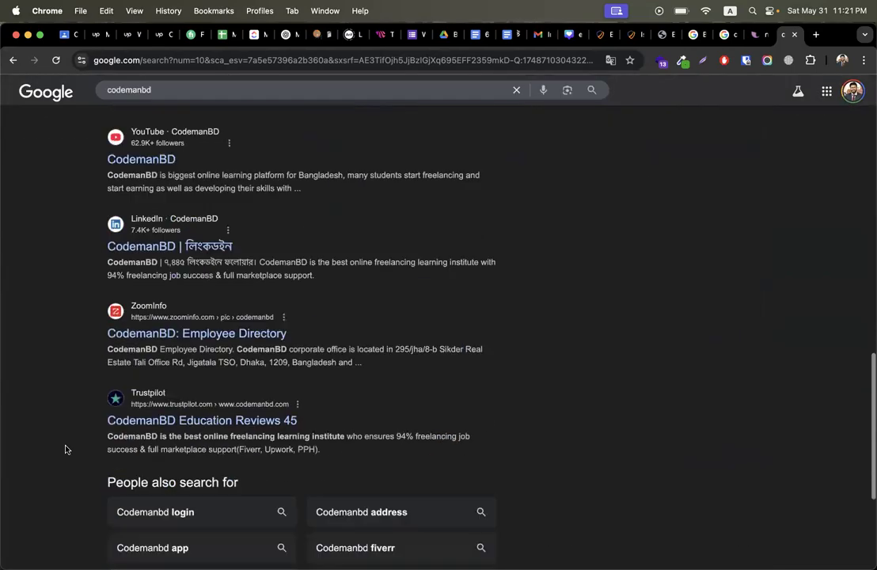
scroll(66, 449, "up", 8)
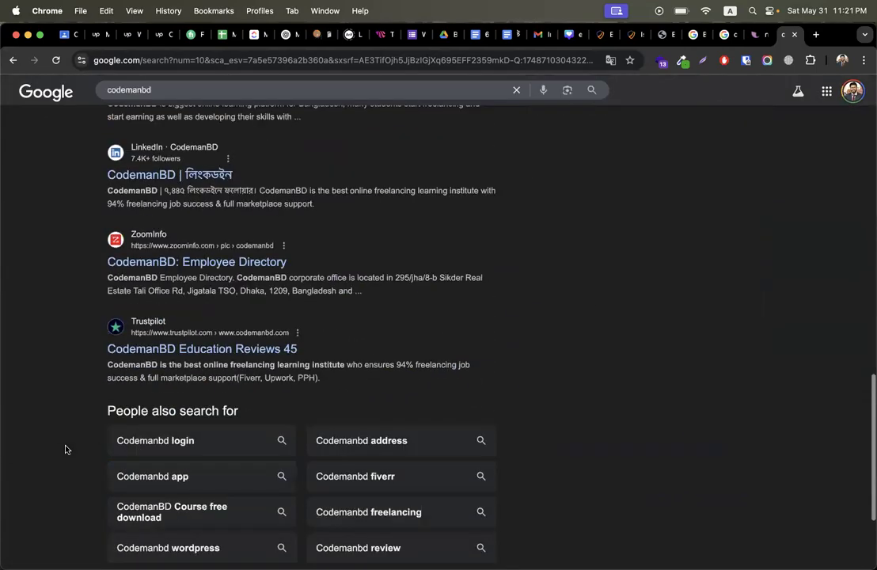
scroll(66, 449, "up", 7)
Step: Search Google for 'why ethical hacking is good for skill development ?'
left_click(198, 108)
key("super+a")
type("b")
key("BackSpace")
type("why ")
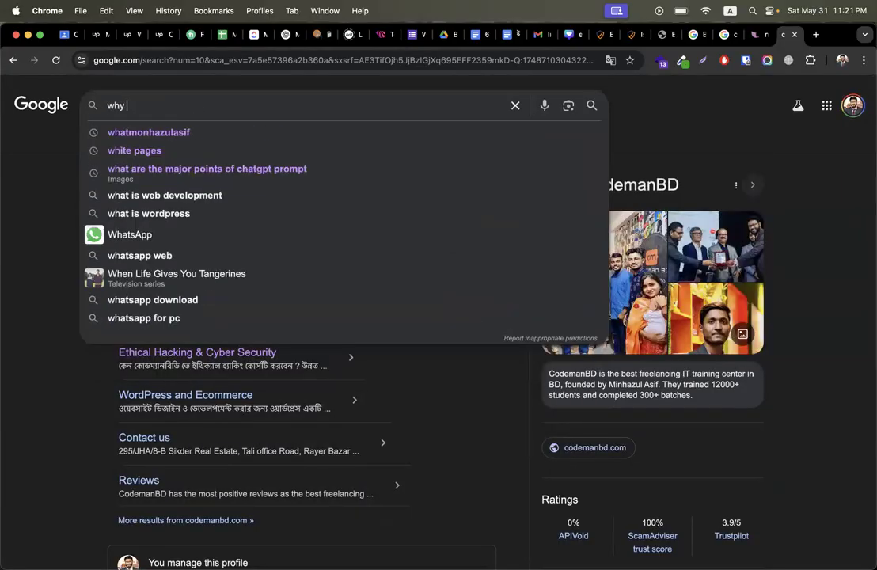
type("ethical h")
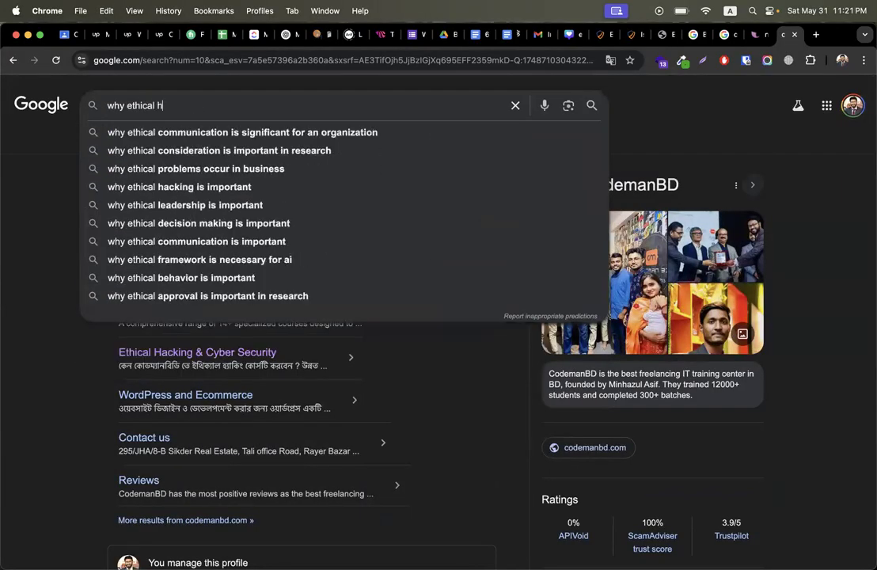
type("ackingh")
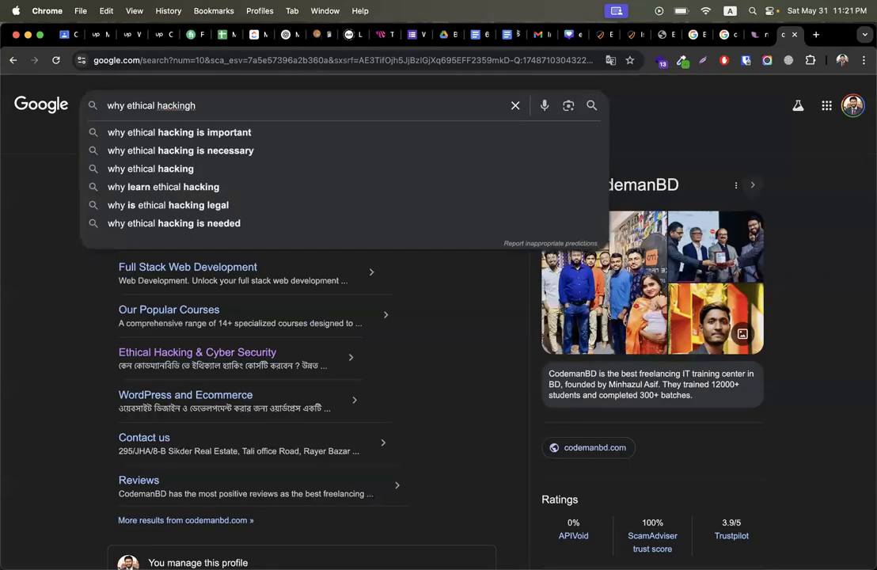
key("BackSpace")
type("is good for")
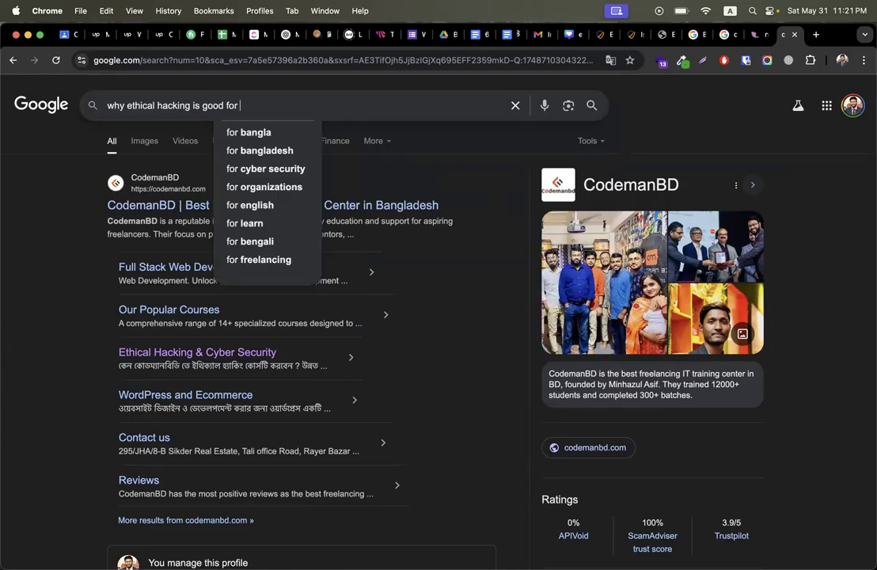
type("skill d")
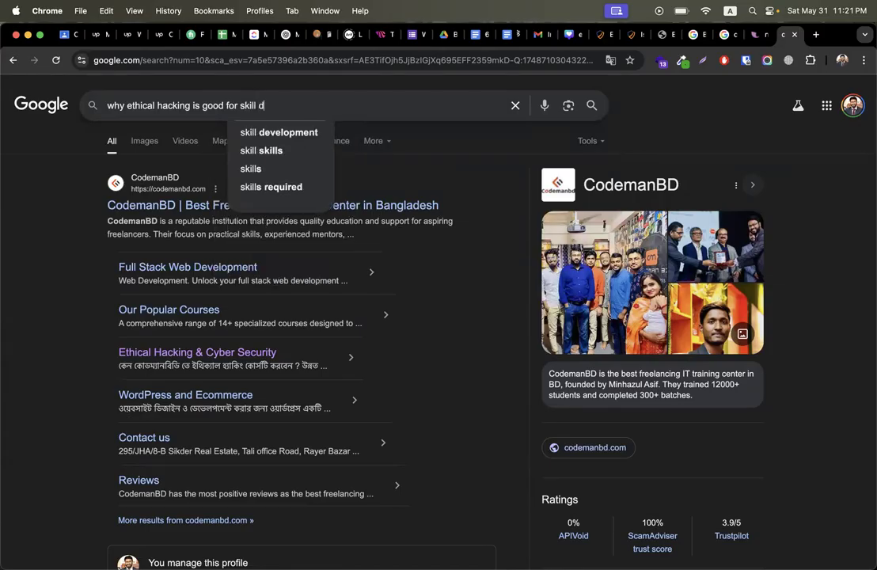
type("evelopment ?")
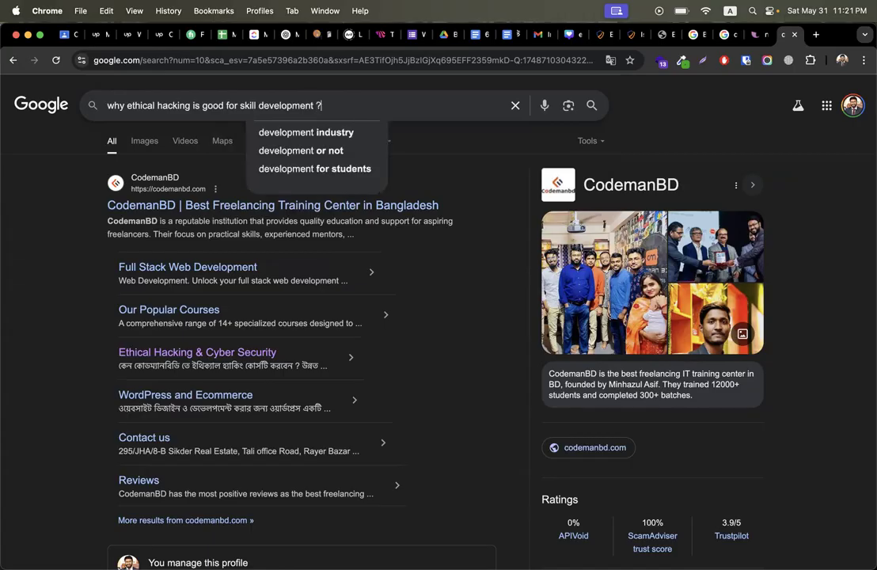
key("Return")
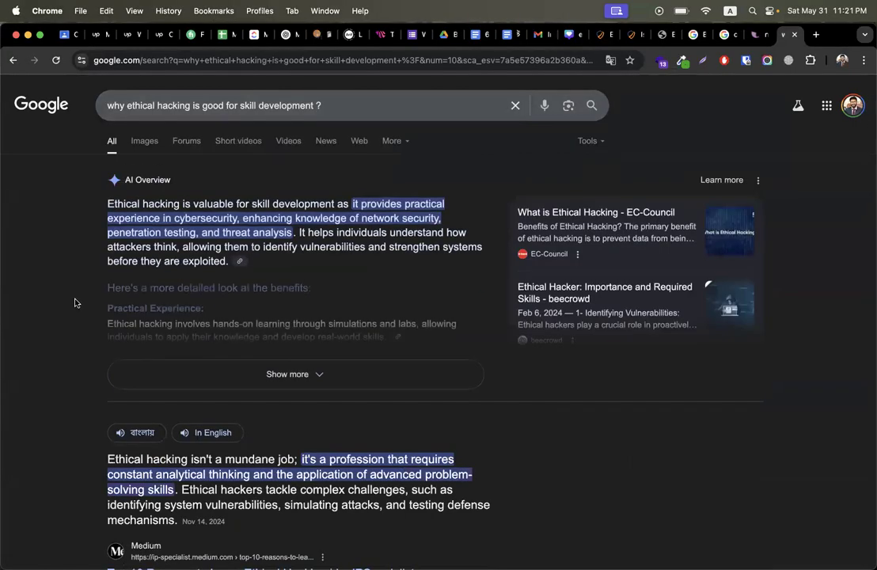
Step: Close the suggestions and scroll the ethical hacking results to the Simplilearn article
triple_click(184, 109)
left_click(76, 418)
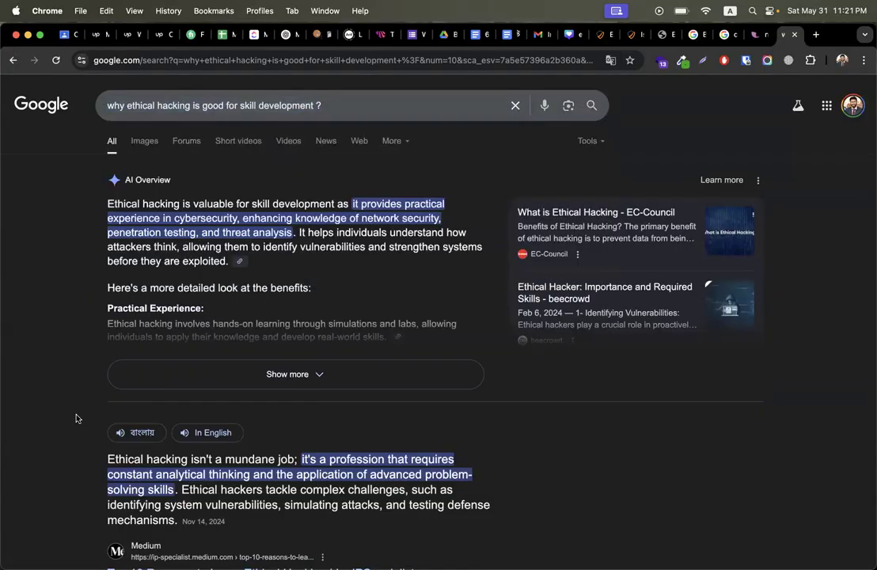
scroll(76, 418, "down", 10)
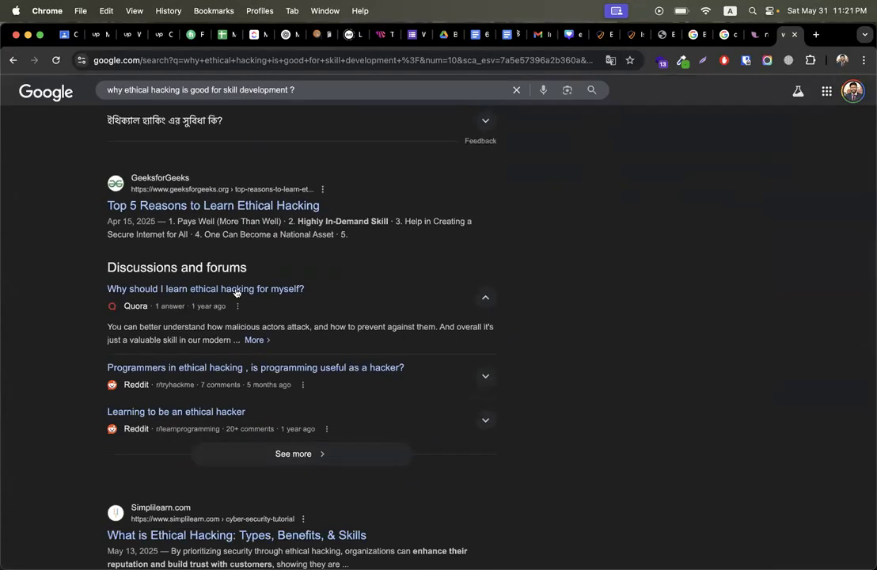
scroll(663, 231, "down", 5)
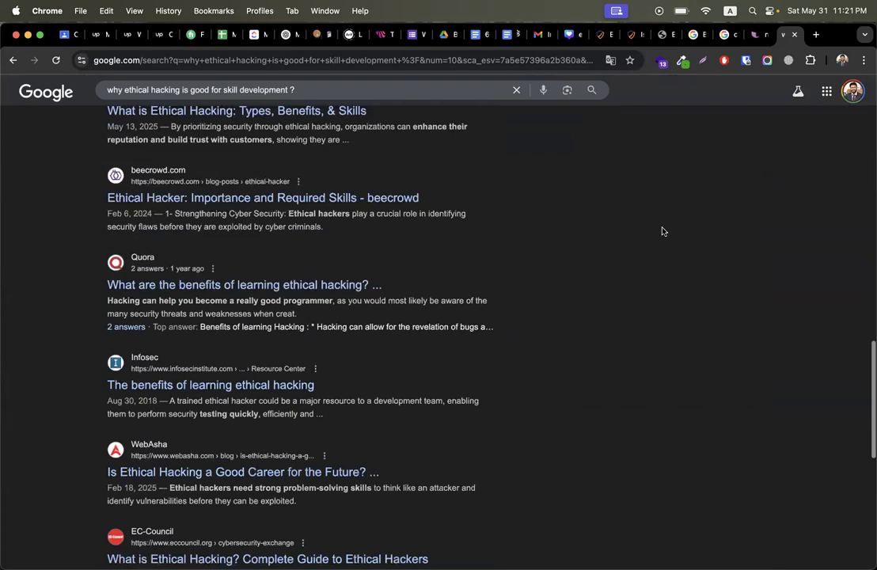
scroll(513, 286, "up", 3)
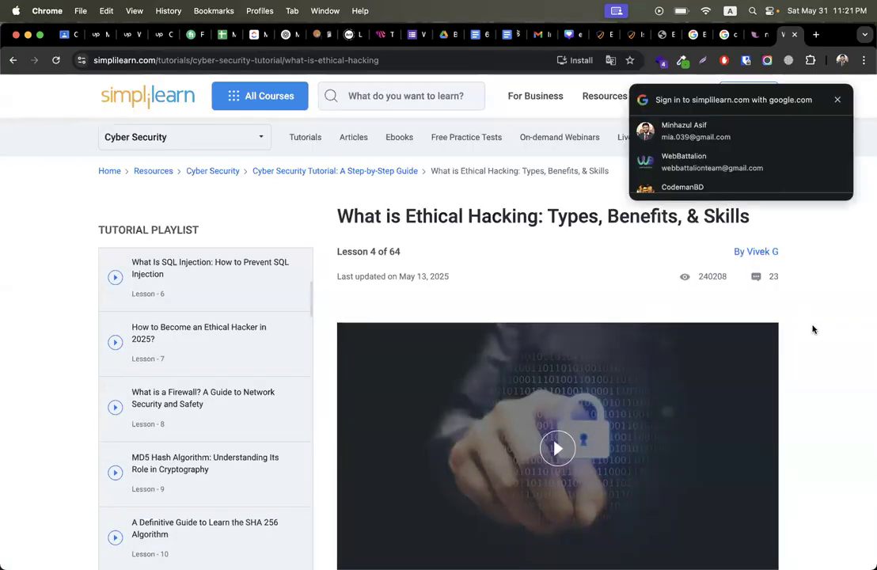
Step: Close the Google sign-in prompt and scroll through Simplilearn's ethical hacking article
left_click(838, 99)
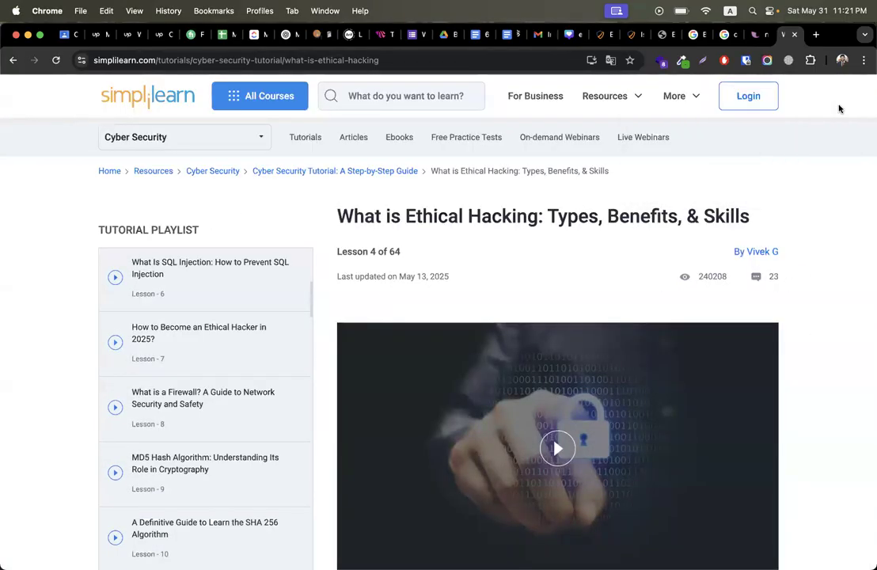
scroll(819, 307, "down", 3)
scroll(818, 306, "down", 15)
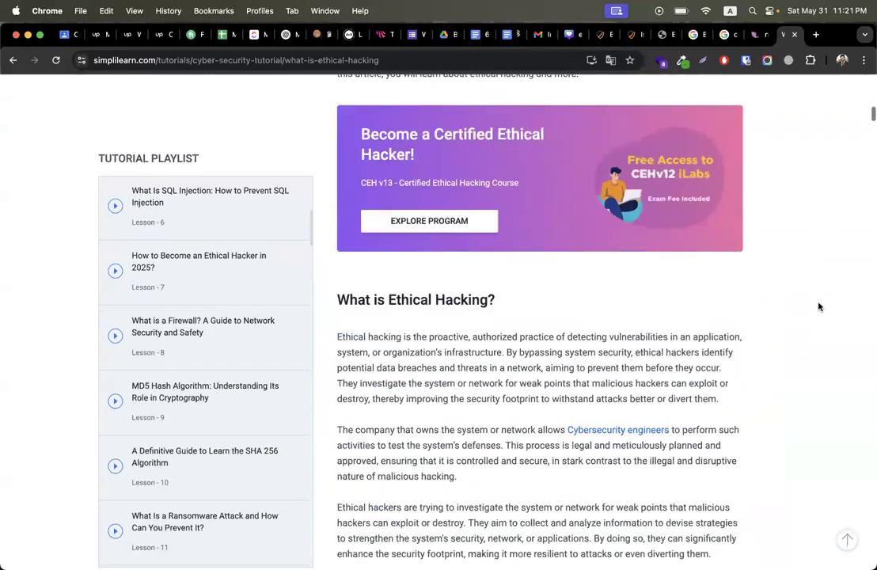
scroll(819, 307, "down", 20)
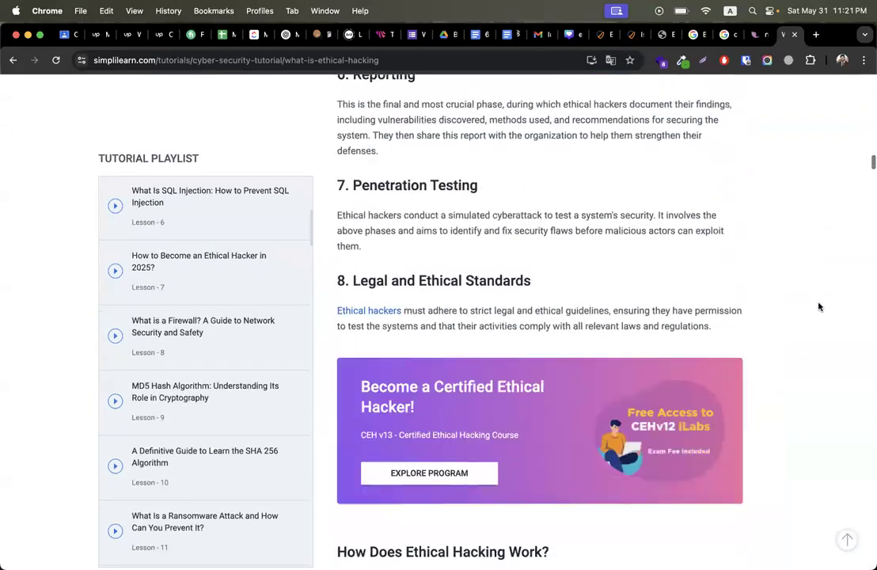
scroll(819, 307, "down", 10)
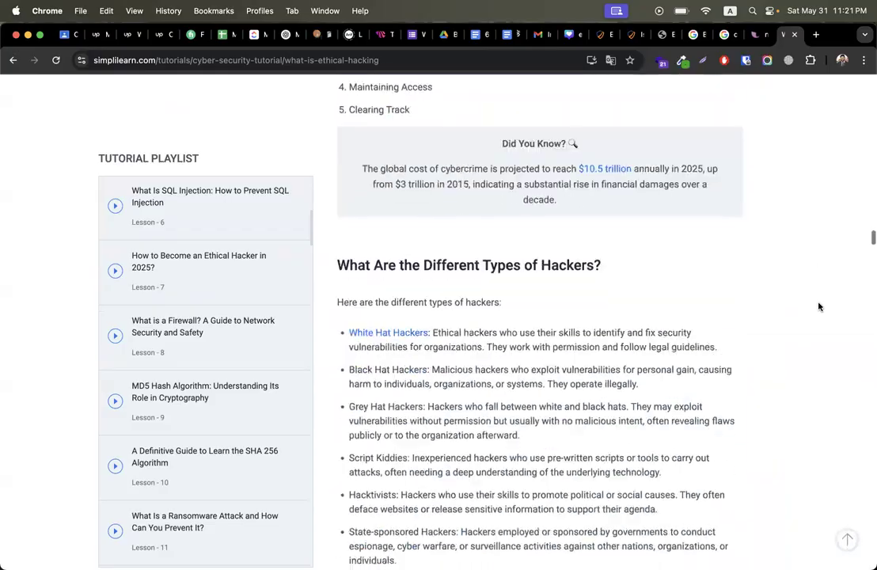
scroll(818, 306, "up", 15)
scroll(814, 283, "up", 20)
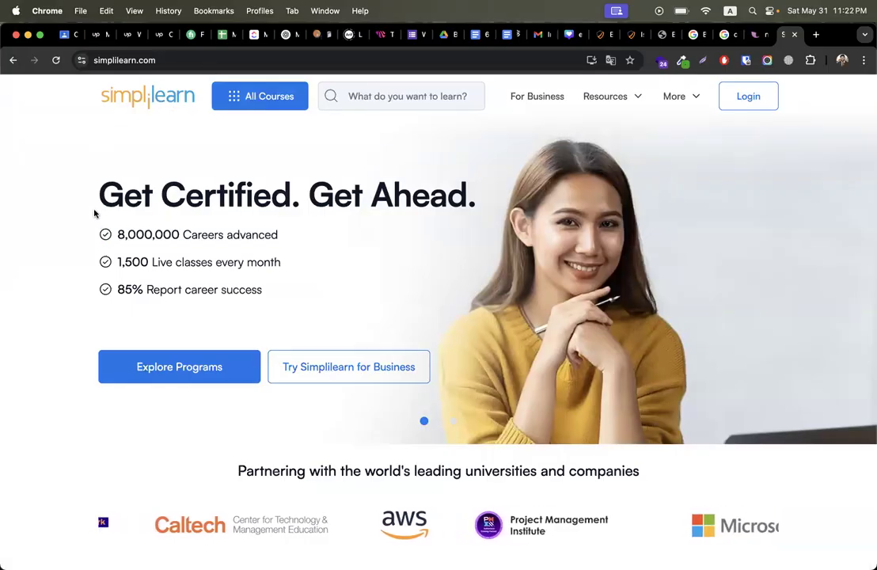
Step: Scroll to Explore Our Top Programs and open the Full Stack Developer - MERN Stack Masters Program
left_click_drag(94, 204, 447, 196)
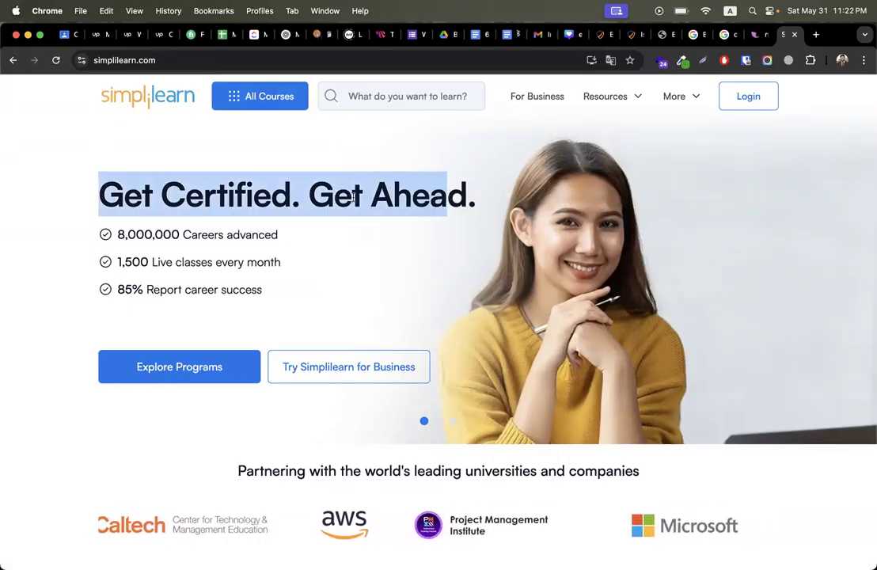
scroll(246, 282, "down", 1)
scroll(245, 282, "down", 5)
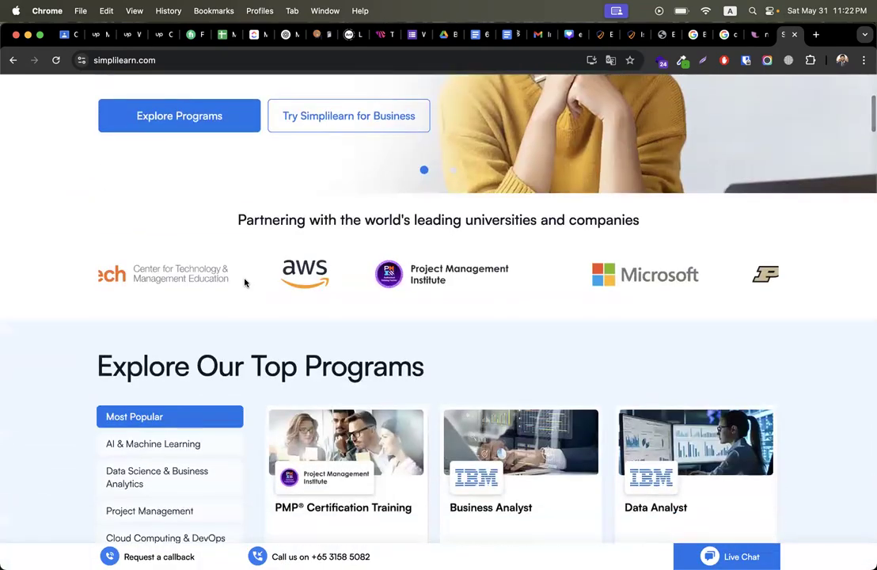
scroll(245, 282, "down", 4)
scroll(244, 283, "up", 2)
scroll(244, 283, "down", 1)
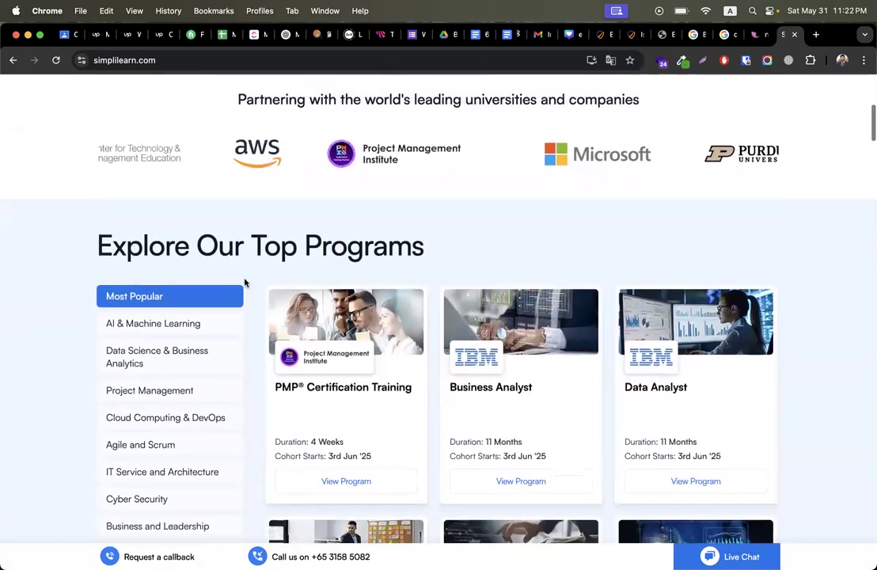
scroll(245, 283, "down", 3)
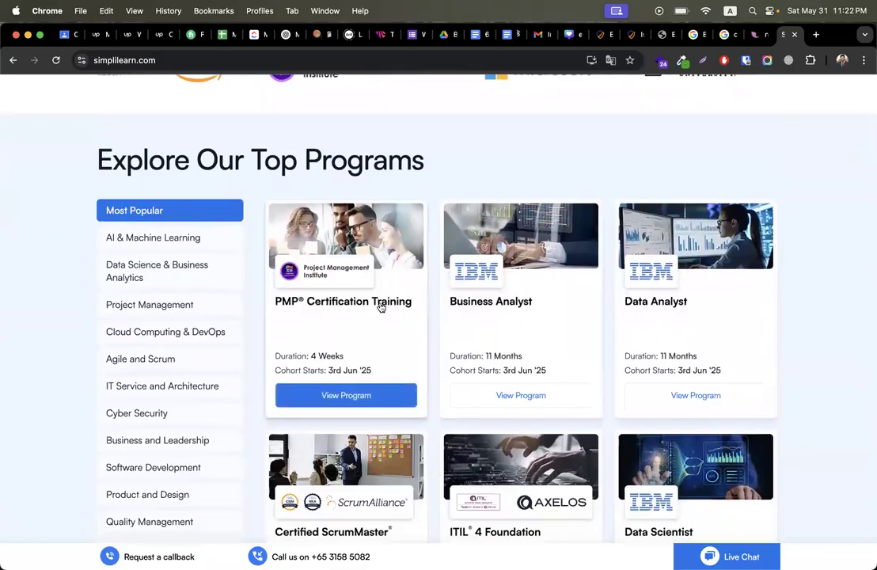
scroll(655, 308, "down", 3)
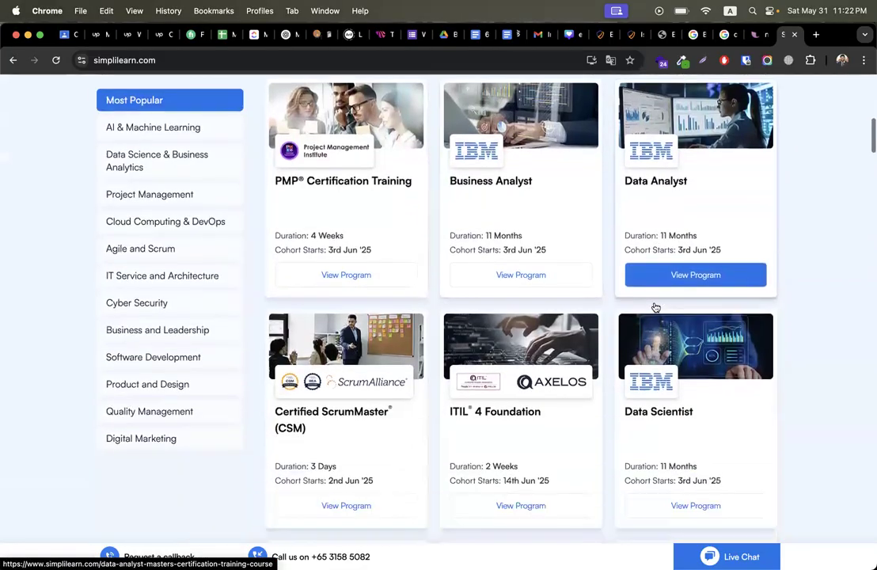
scroll(656, 307, "down", 2)
scroll(697, 343, "down", 1)
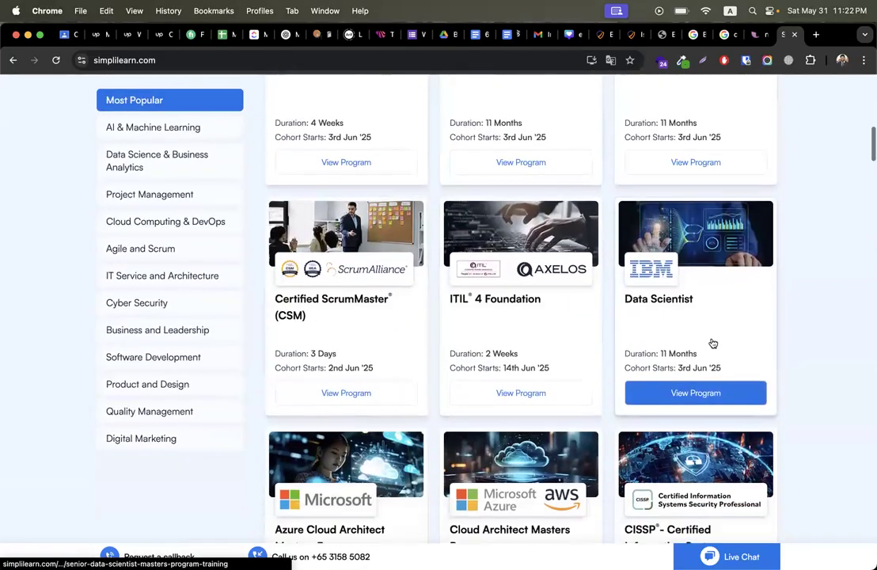
scroll(714, 342, "down", 5)
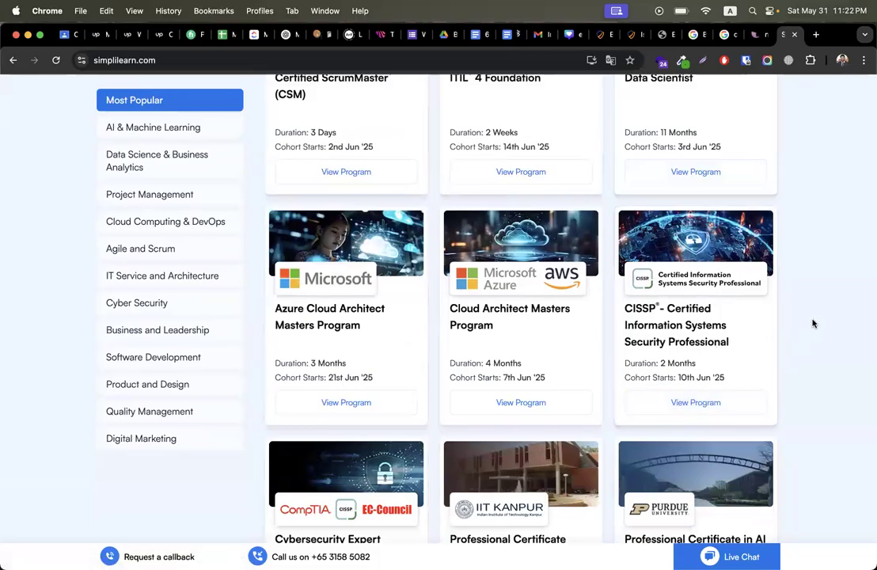
scroll(812, 323, "down", 5)
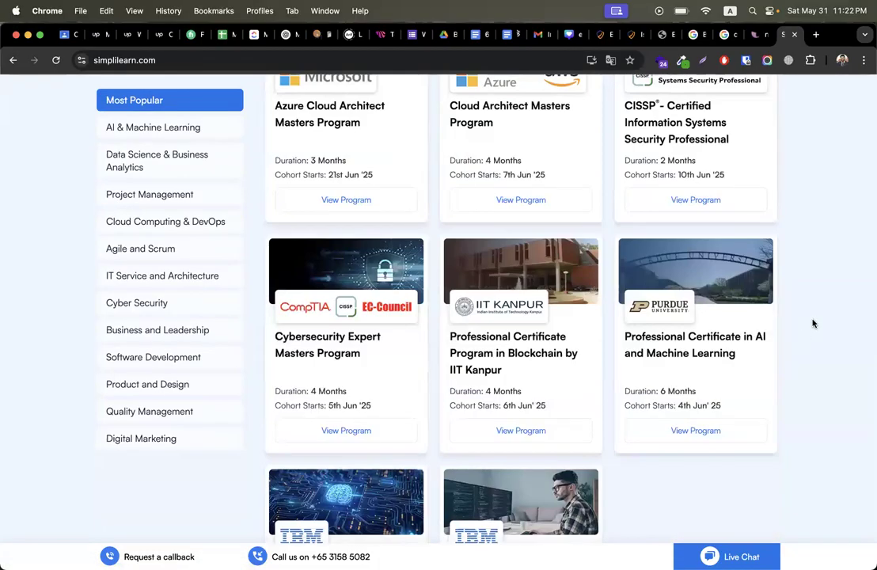
scroll(813, 323, "down", 5)
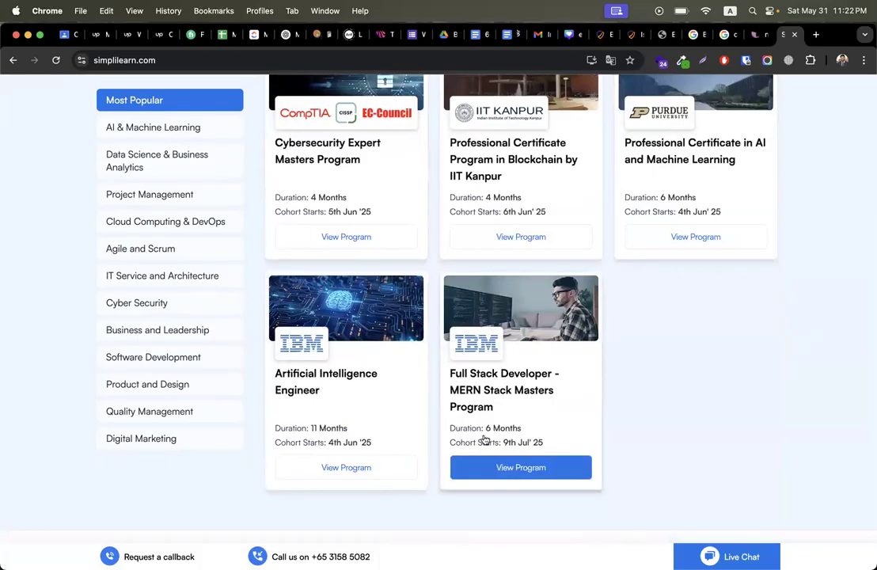
left_click(476, 472)
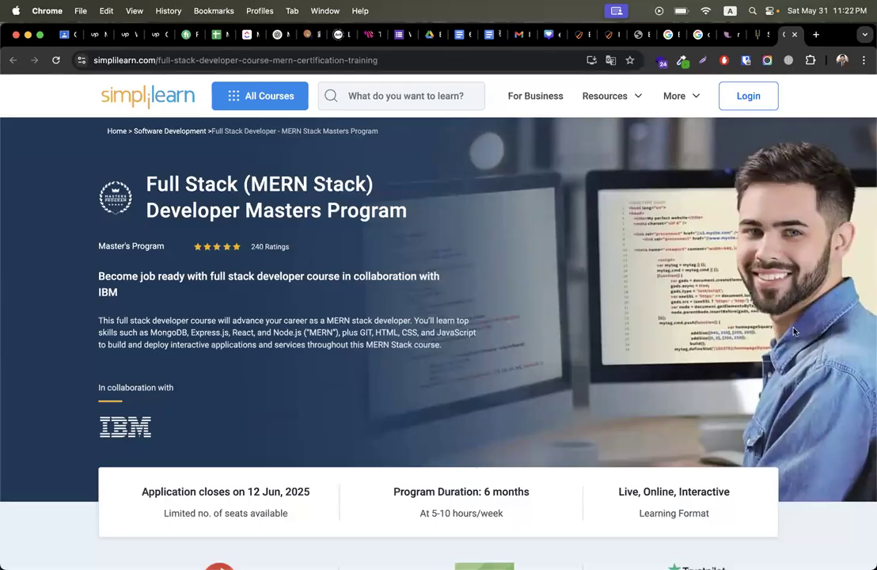
Step: Scroll through the MERN Stack program page to review its details
scroll(795, 331, "down", 10)
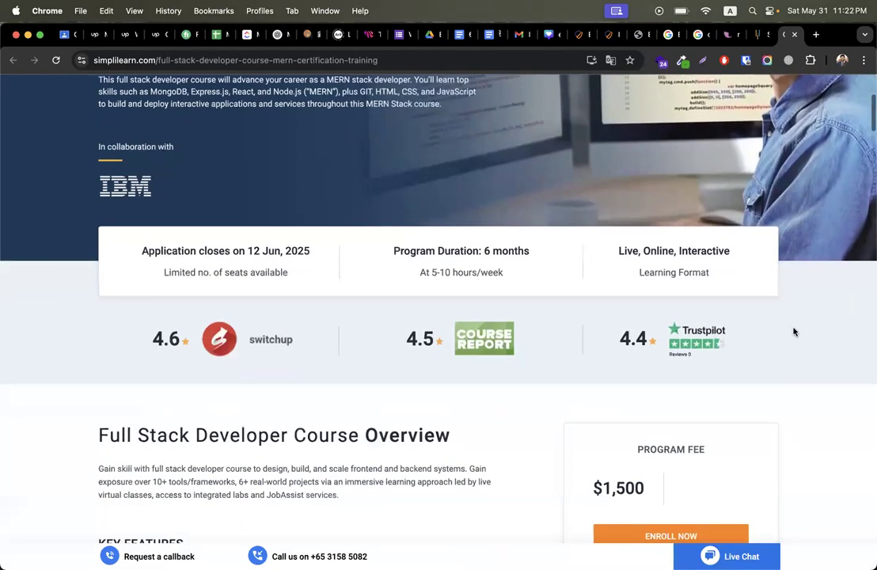
scroll(795, 331, "down", 5)
scroll(795, 331, "up", 15)
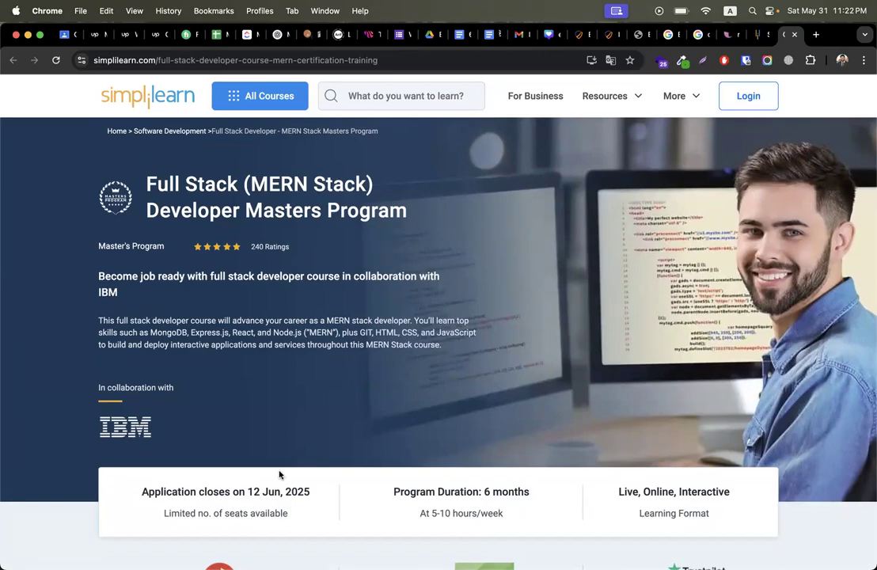
scroll(281, 473, "down", 15)
scroll(280, 474, "down", 15)
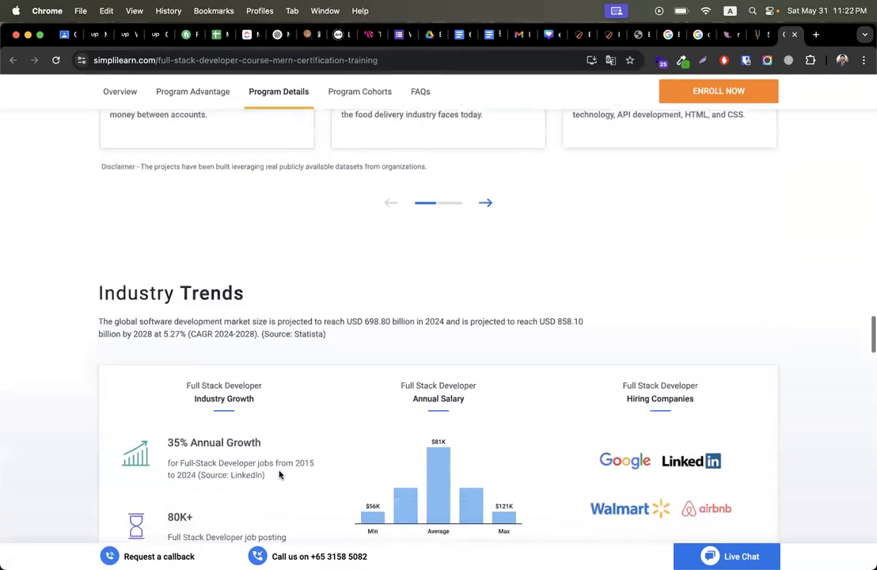
scroll(280, 475, "down", 10)
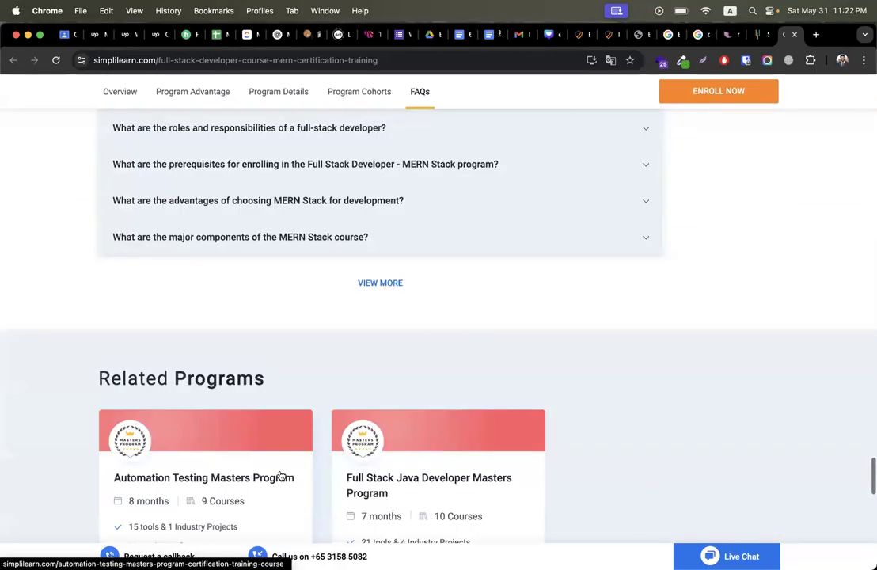
scroll(684, 339, "down", 1)
scroll(683, 339, "down", 5)
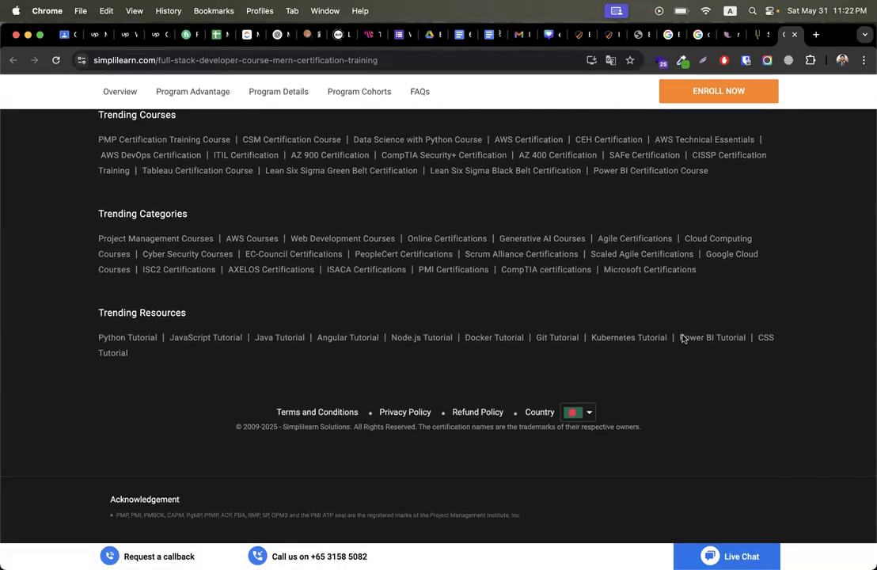
scroll(683, 339, "up", 15)
scroll(684, 339, "up", 20)
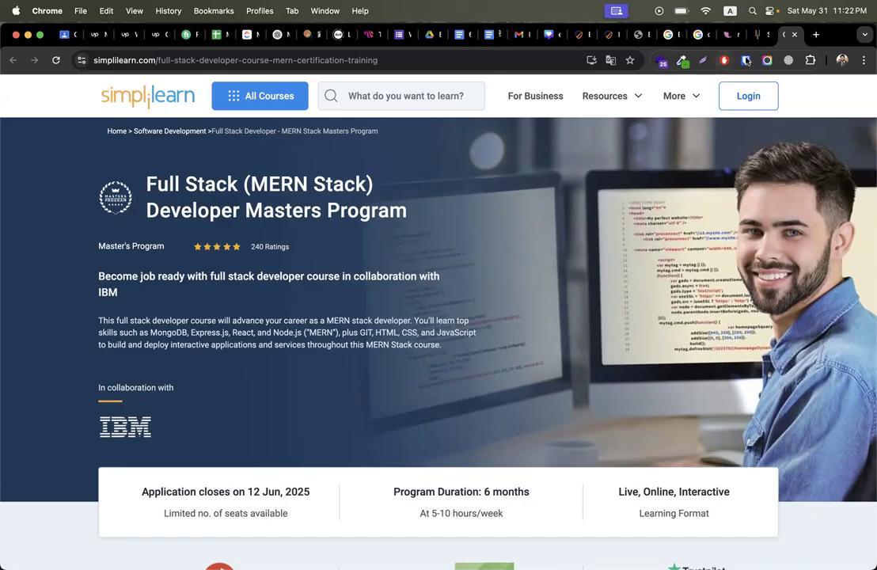
Step: Go back through the course list and article to the ethical hacking Google results
left_click(662, 36)
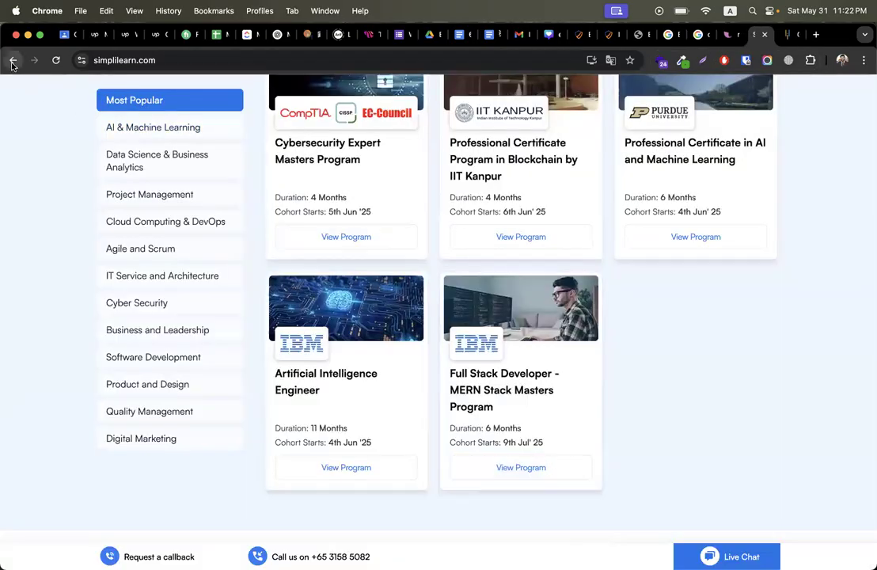
left_click(13, 64)
left_click(11, 62)
Step: Close the search suggestions and scroll through the ethical hacking results
scroll(101, 220, "up", 5)
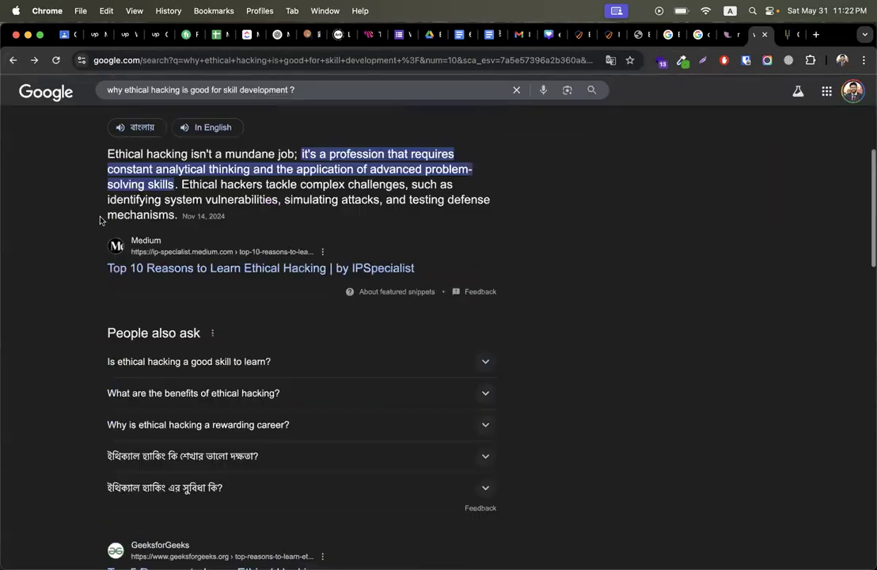
scroll(101, 220, "up", 5)
triple_click(320, 105)
left_click(70, 386)
scroll(70, 387, "down", 8)
scroll(207, 303, "down", 5)
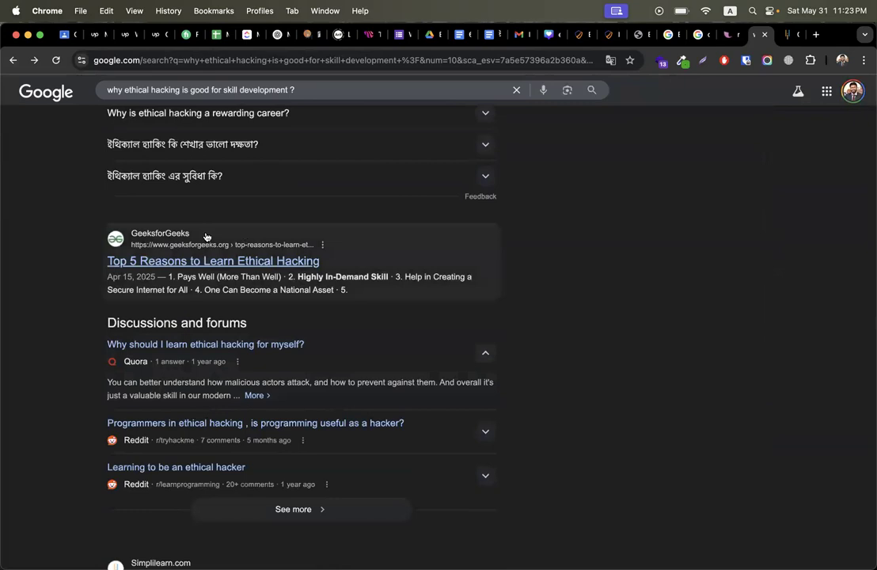
scroll(206, 237, "down", 6)
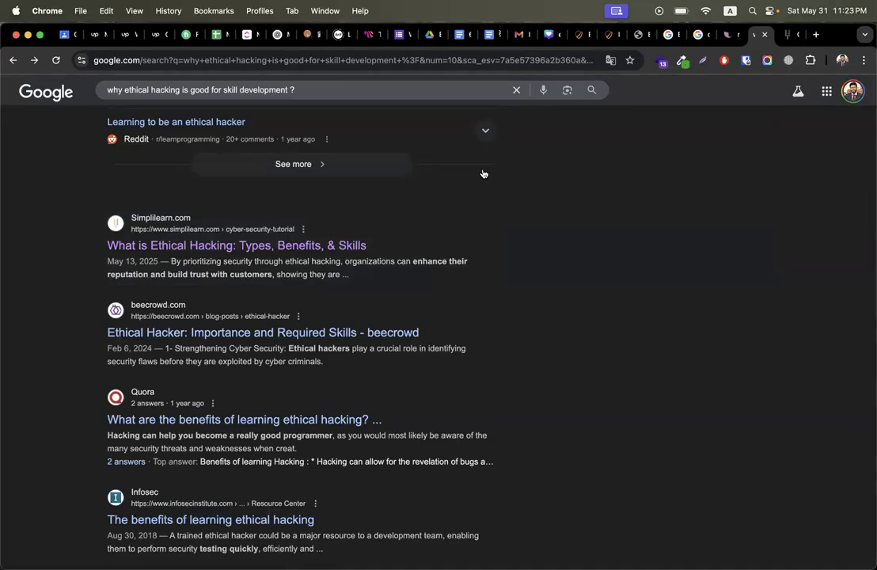
Step: Copy the 'why ethical hacking is good for skill development' query and switch to the Simplilearn tab
left_click(347, 89)
key("super+a")
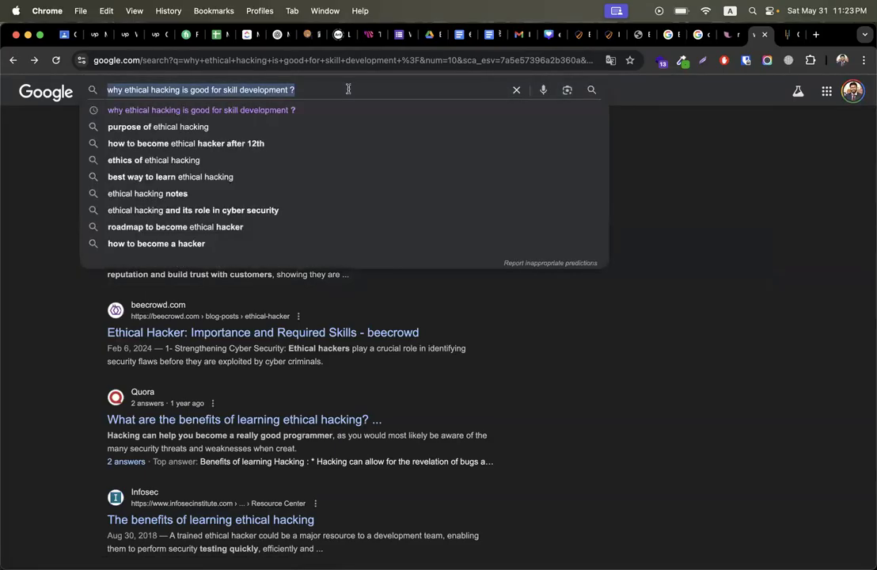
right_click(347, 89)
left_click(398, 196)
left_click(728, 266)
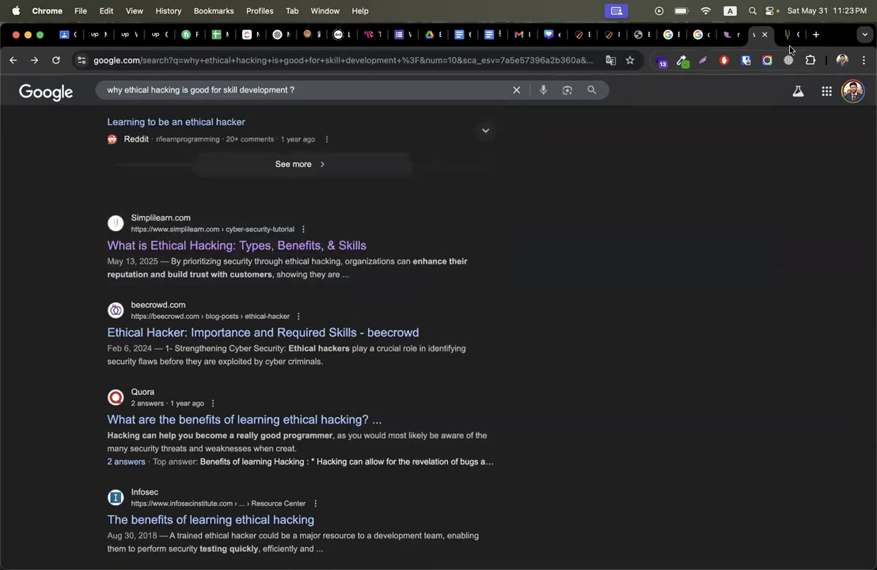
left_click(792, 34)
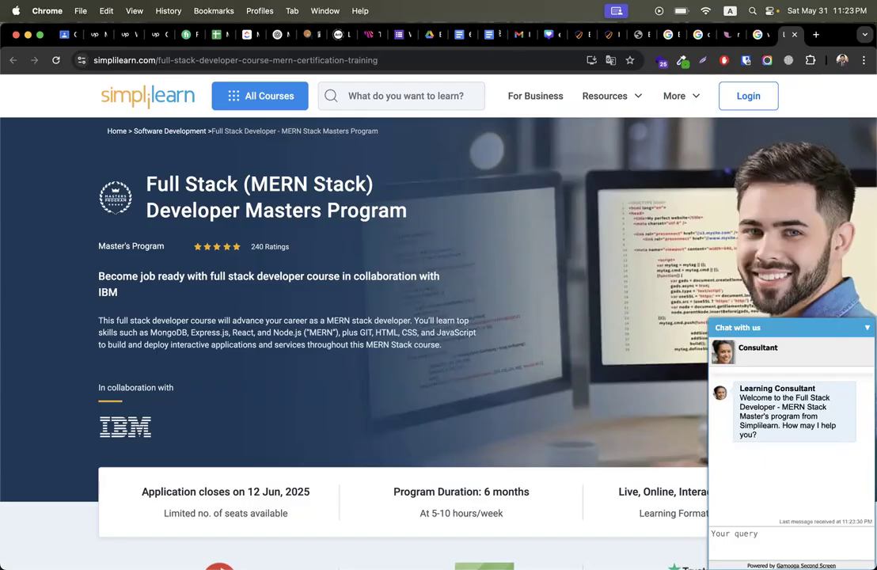
Step: Return to the About page editor and dismiss the Loginizer and Page updated notices
left_click(578, 38)
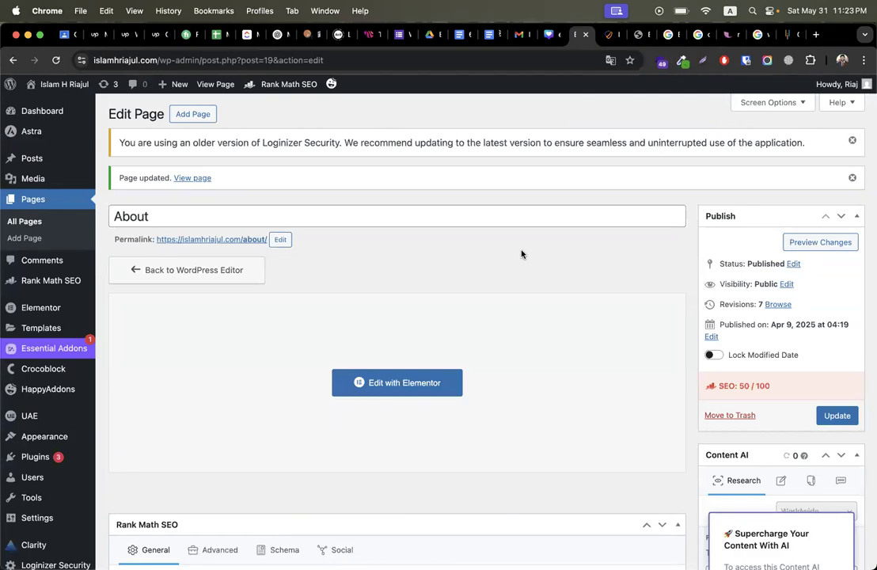
left_click(854, 141)
left_click(852, 144)
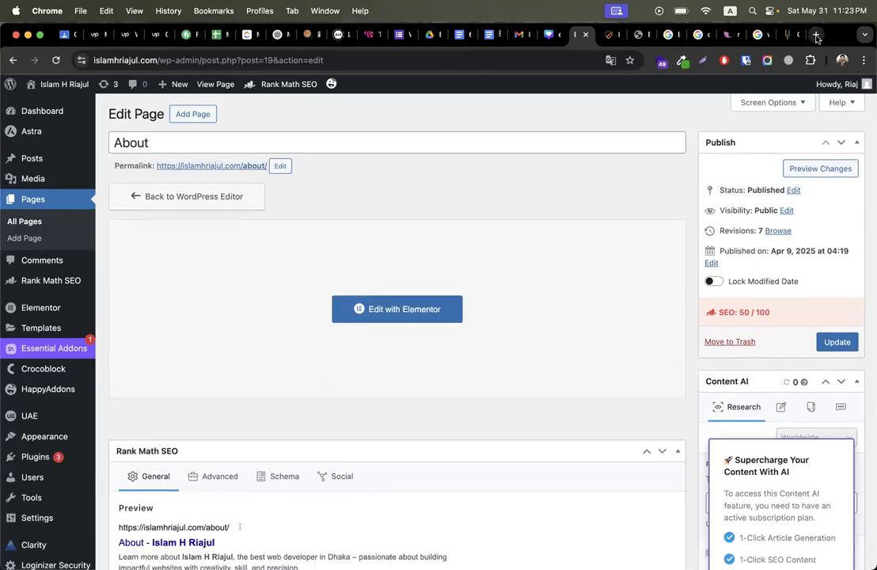
Step: In a new tab, search Google for Writesonic from the 'write' address bar suggestion
left_click(818, 35)
type("w")
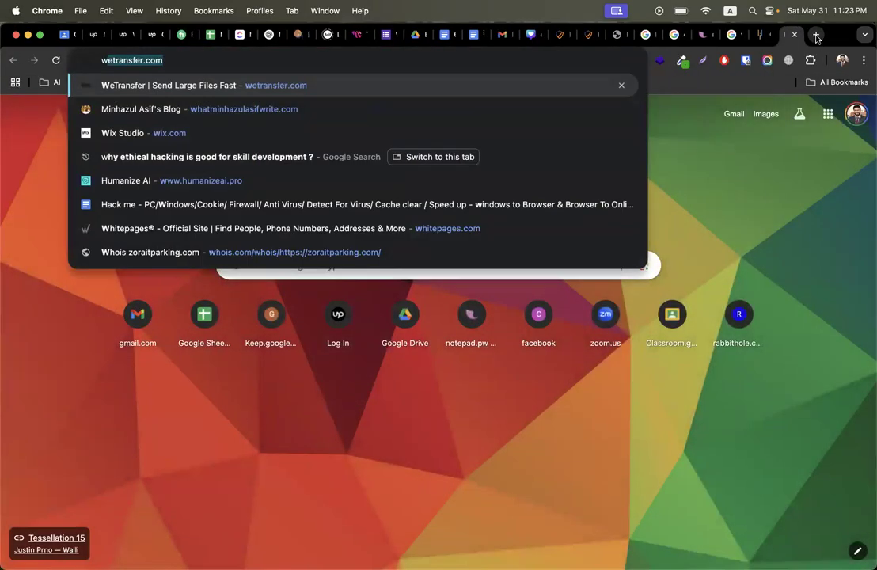
type("rite")
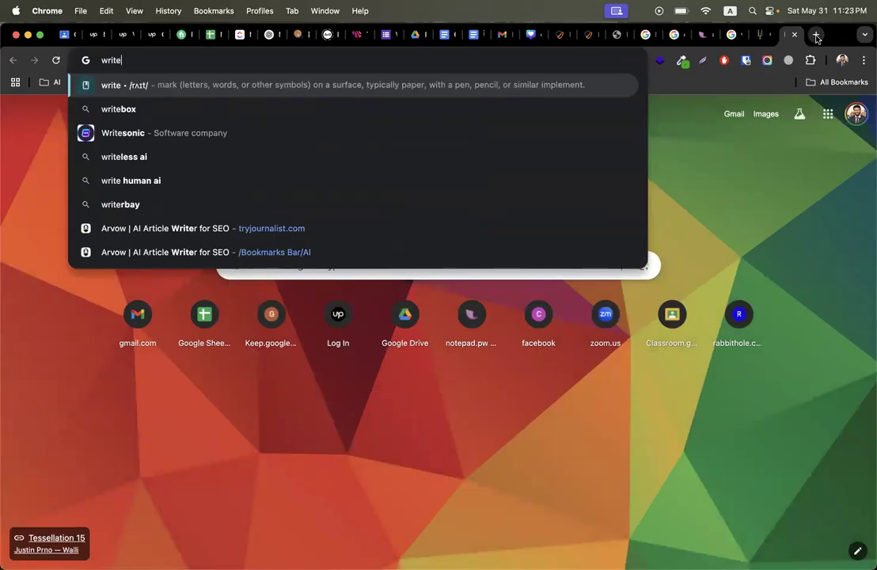
key("Down")
key("Down")
key("Down")
key("Up")
key("Return")
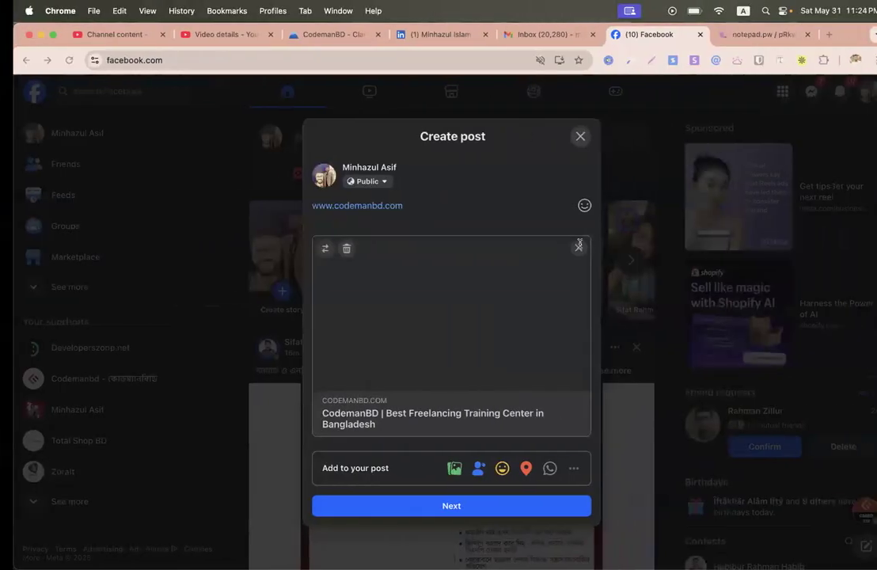
Step: Discard the unfinished Facebook link post, browse the profile, then switch to the Writesonic window
left_click(568, 136)
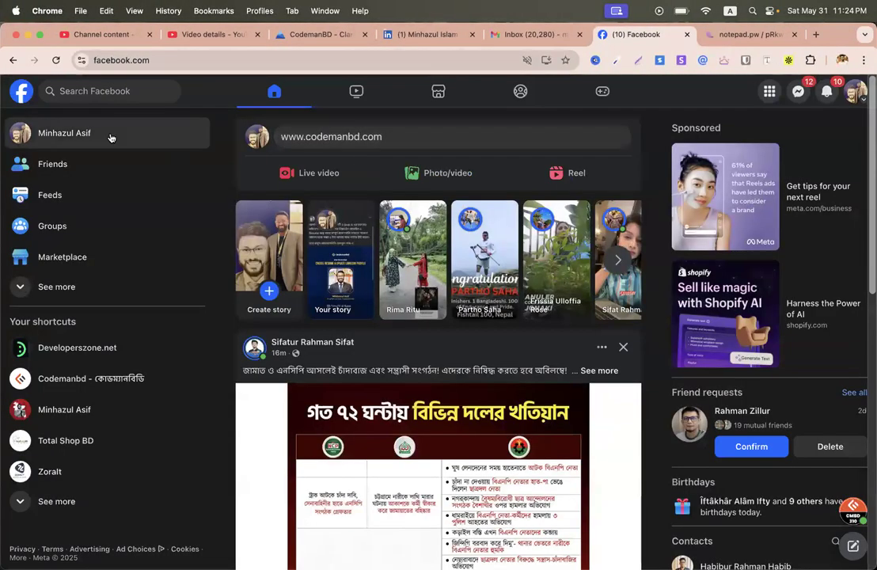
left_click(87, 133)
left_click(558, 351)
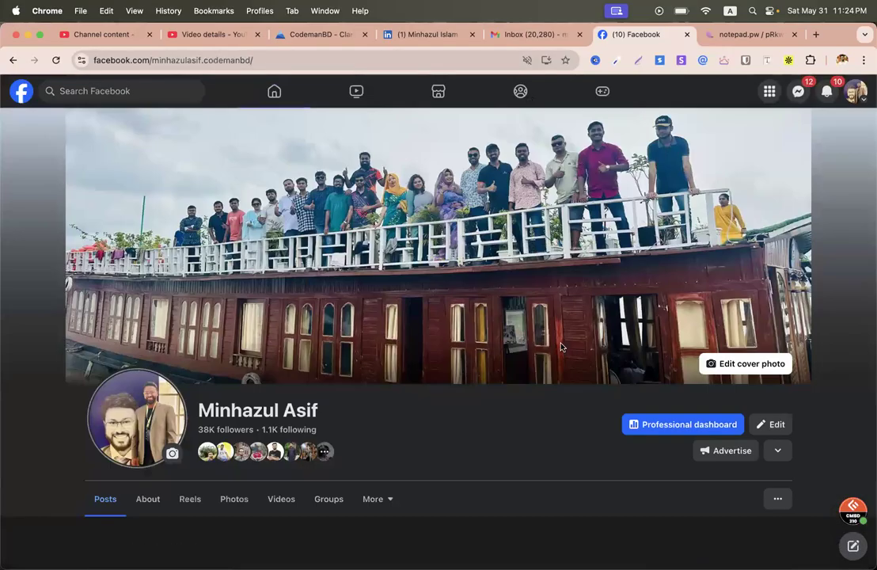
scroll(648, 295, "down", 10)
scroll(805, 280, "down", 15)
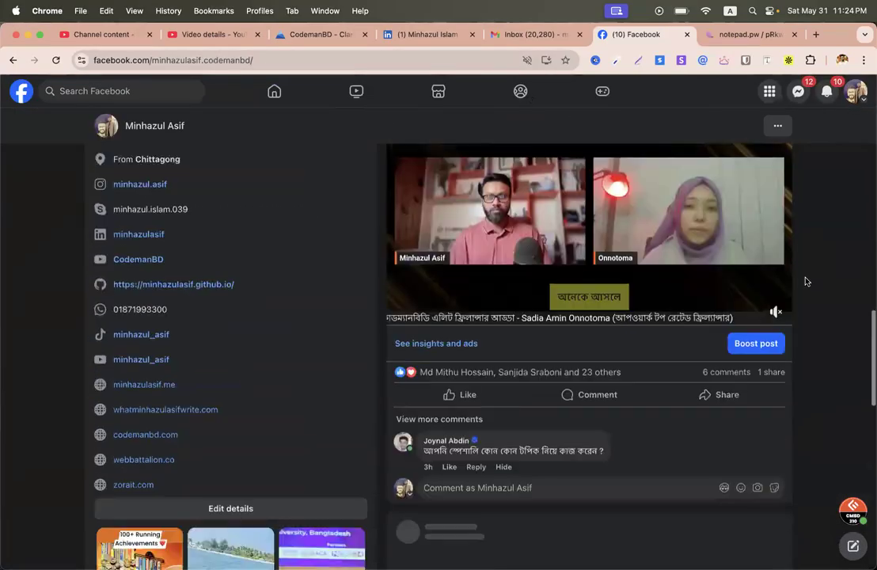
scroll(806, 281, "down", 15)
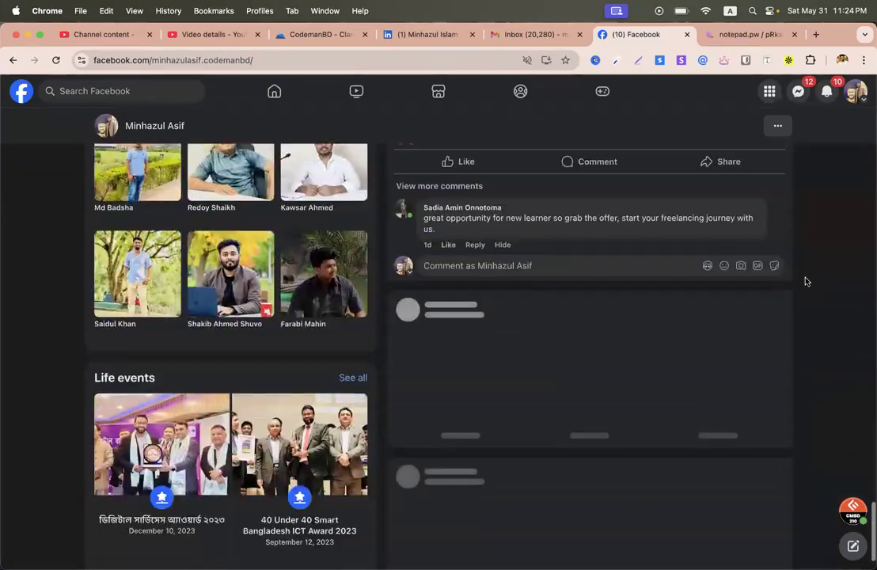
scroll(807, 282, "up", 20)
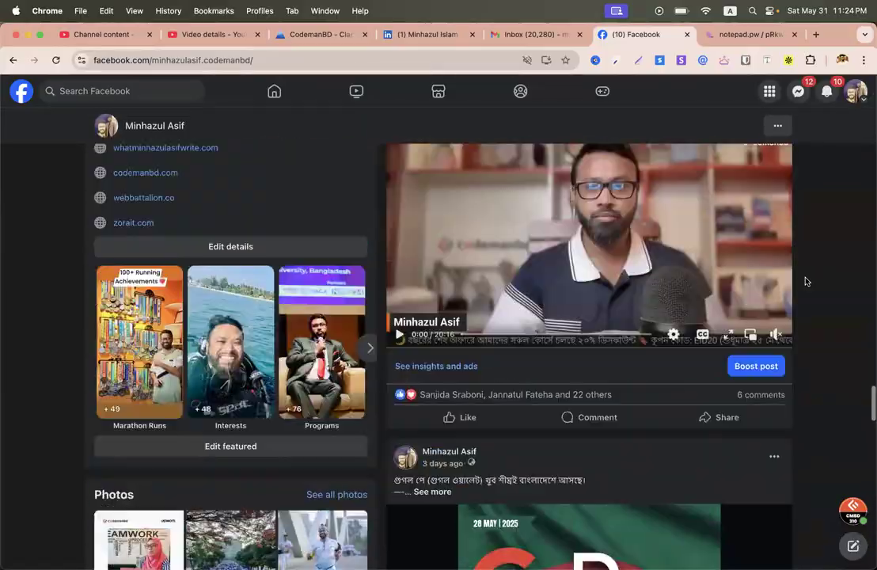
scroll(806, 281, "up", 10)
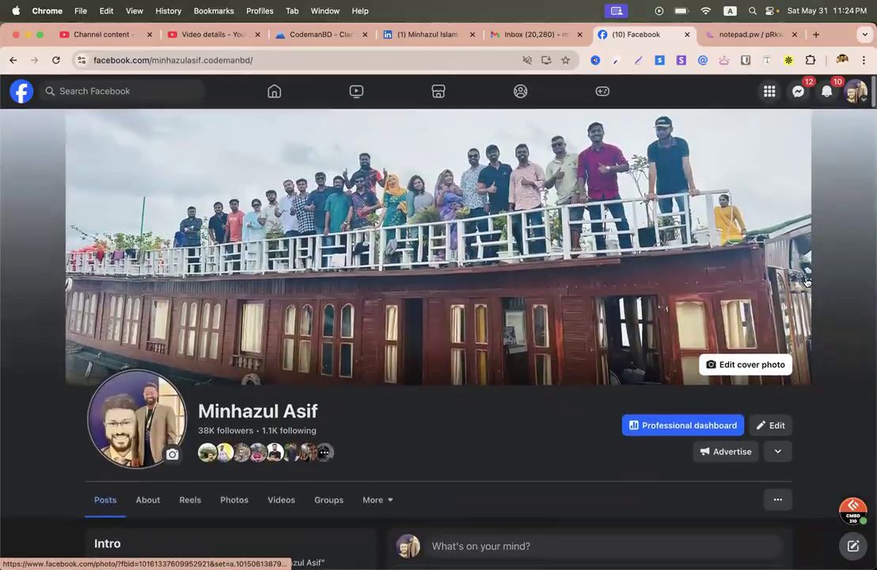
scroll(362, 406, "down", 8)
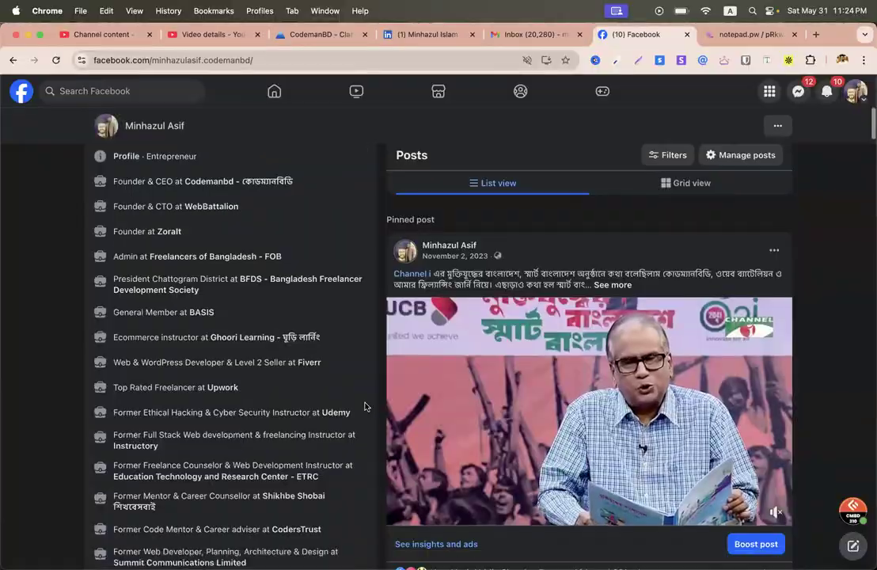
scroll(362, 405, "up", 8)
key("ctrl+Left")
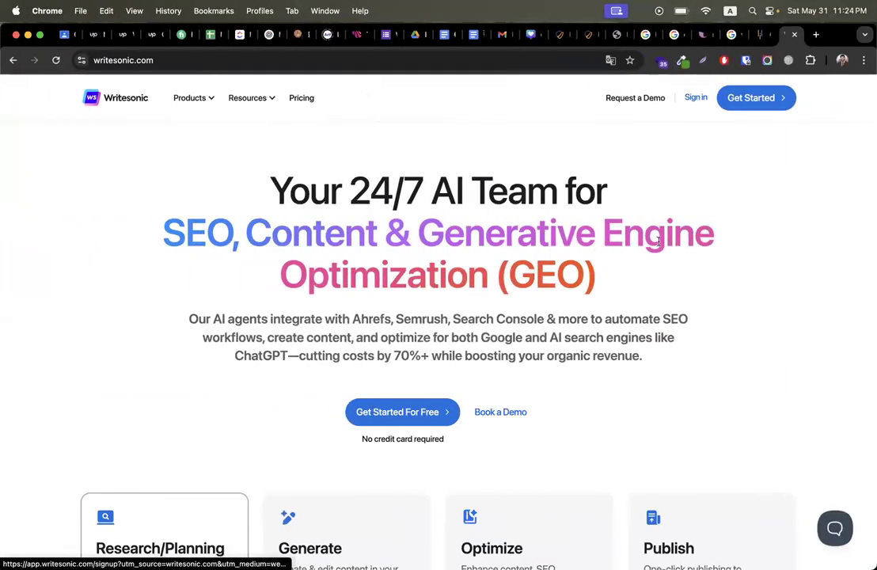
Step: Sign in to Writesonic with a Google account and skip the role questionnaire
left_click(697, 100)
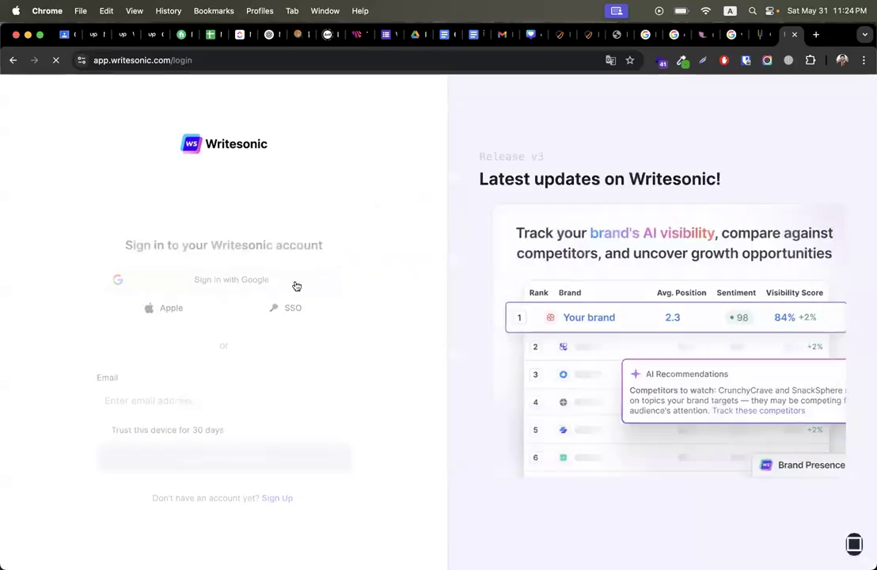
left_click(268, 273)
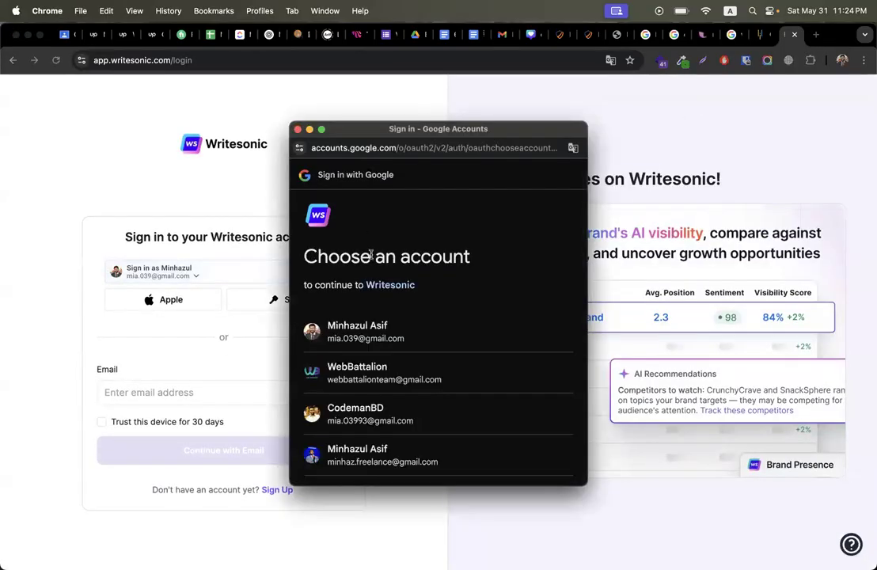
left_click(354, 328)
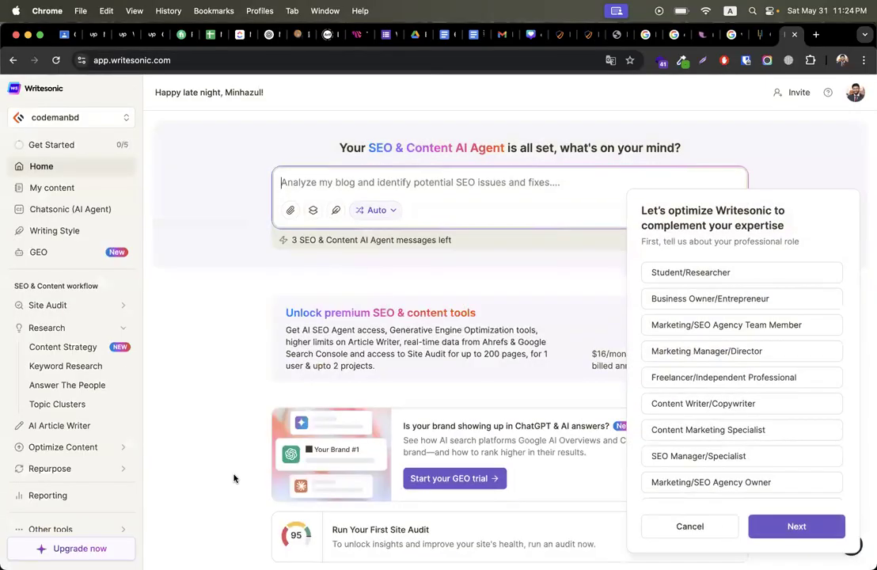
left_click(681, 527)
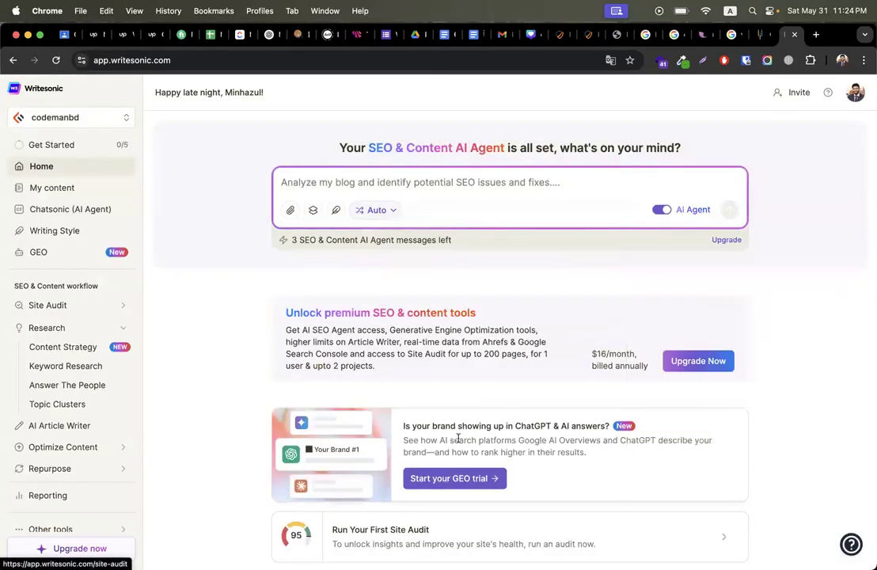
Step: Paste 'why ethical hacking is good for skill development ?' into the AI Agent prompt box
left_click_drag(338, 148, 690, 154)
left_click(711, 149)
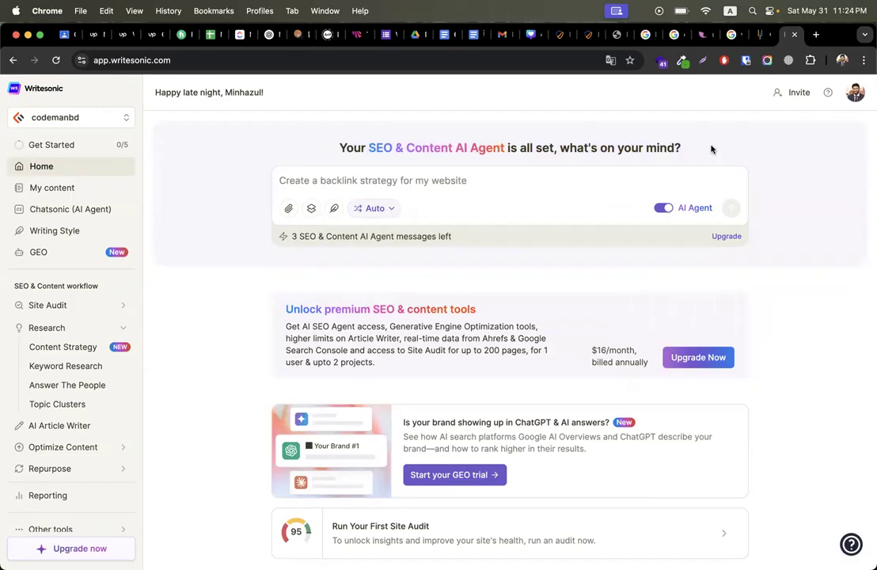
left_click(537, 184)
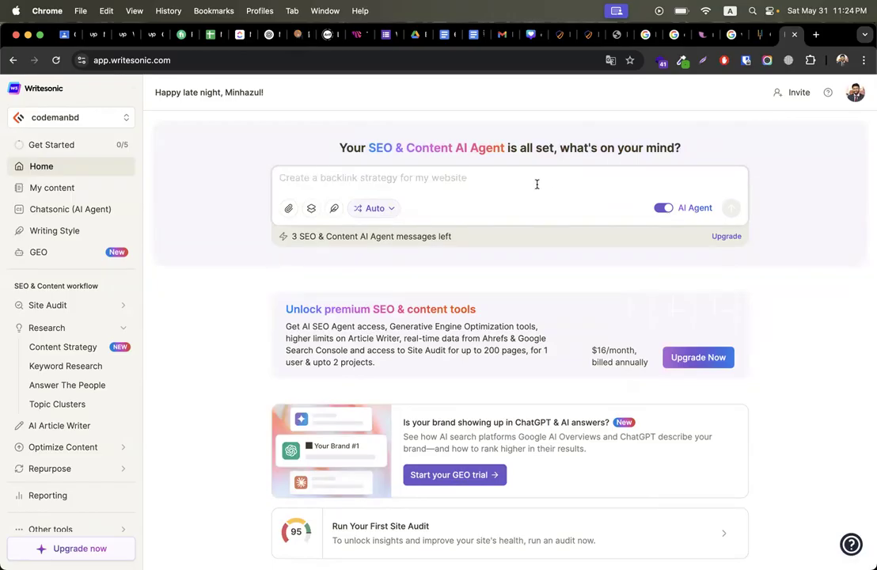
type("why ethical hacking is good for skill development ?")
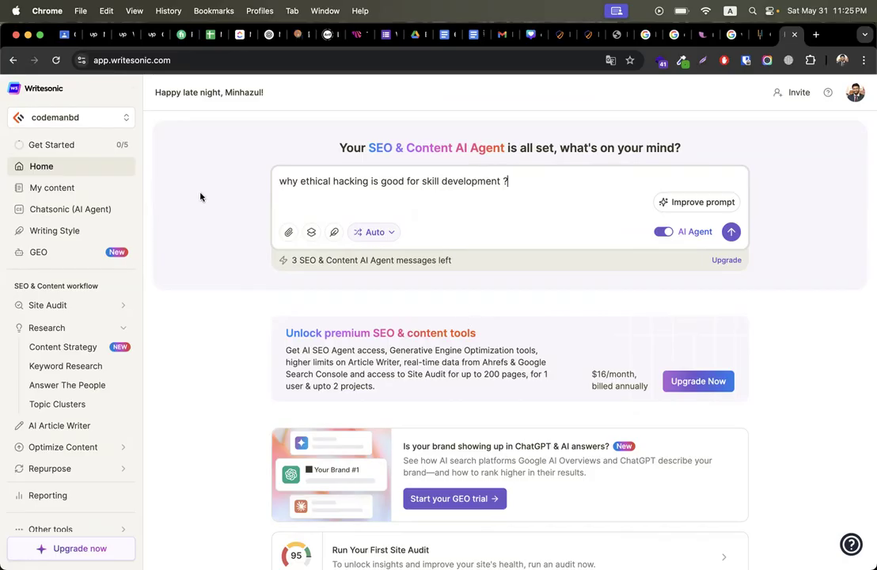
Step: Look at the Get Started checklist, then return to Home and scroll the dashboard
left_click(74, 147)
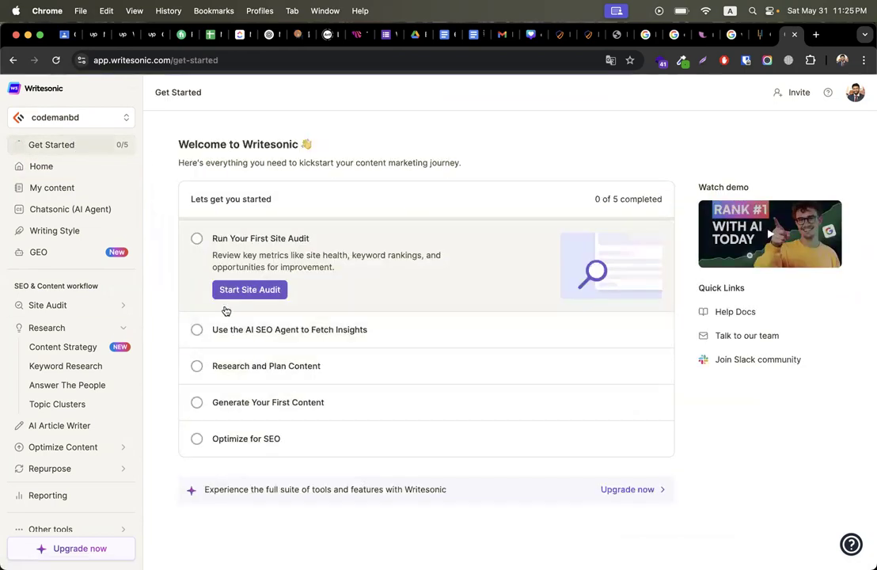
left_click(60, 174)
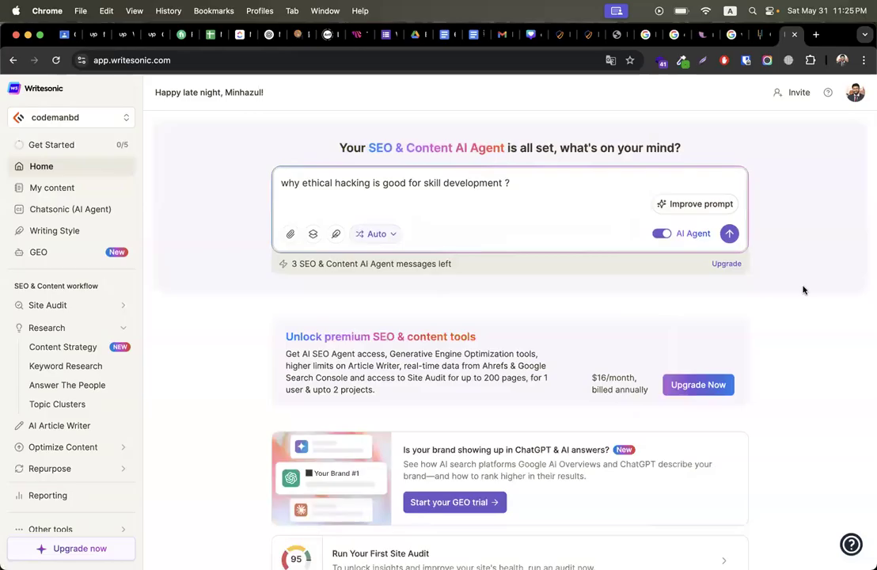
scroll(830, 347, "down", 5)
scroll(830, 348, "up", 3)
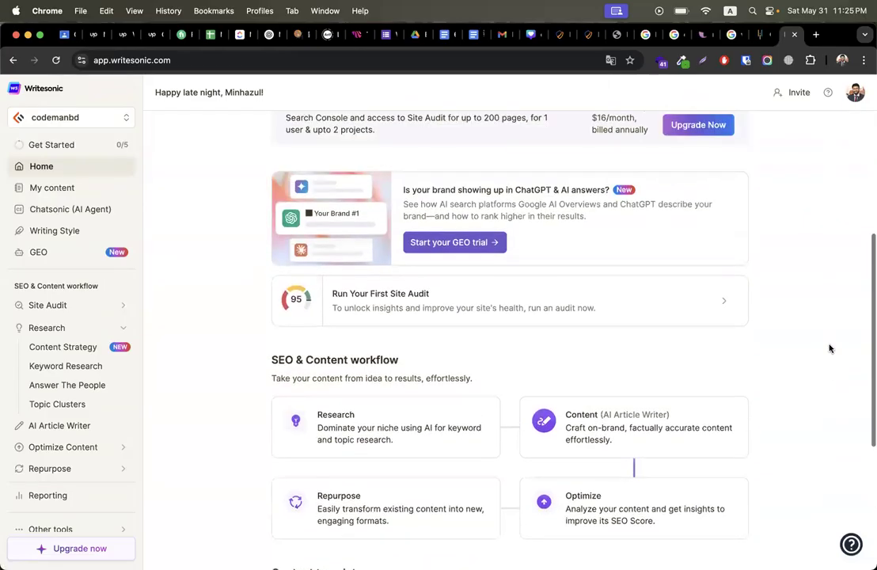
scroll(830, 348, "down", 3)
scroll(830, 348, "down", 4)
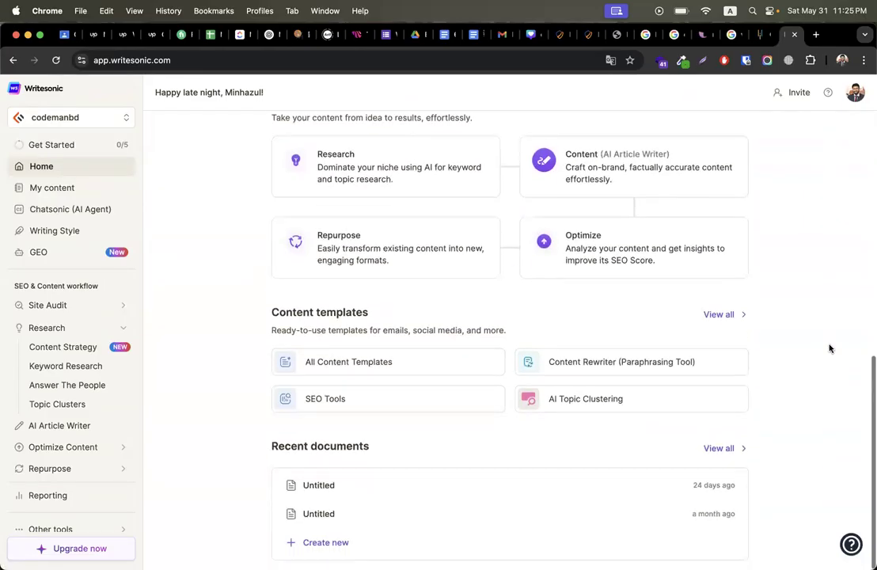
scroll(830, 348, "up", 10)
Step: In a new tab, search Google for 'journalist ai' and open the Arvow AI Article Writer site
left_click(816, 35)
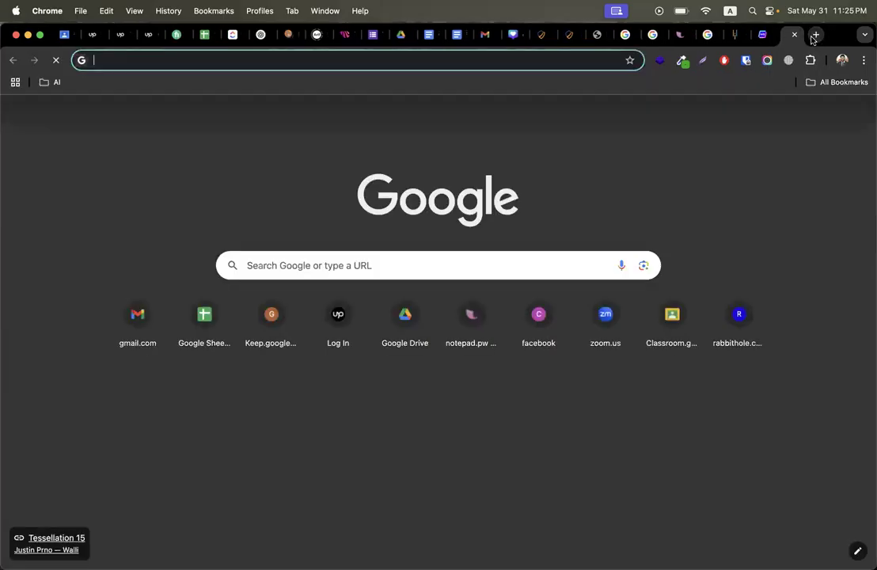
key("ctrl+shift+Tab")
left_click(790, 36)
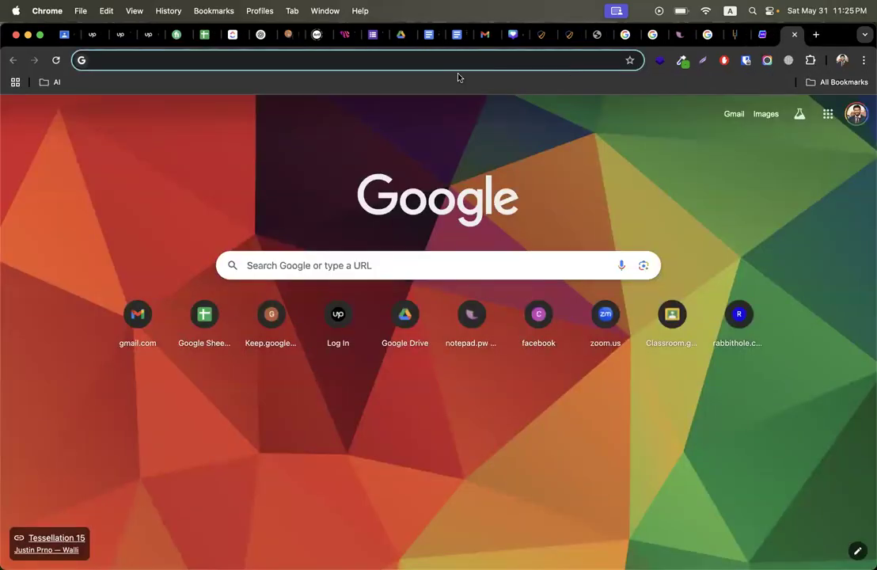
type("j")
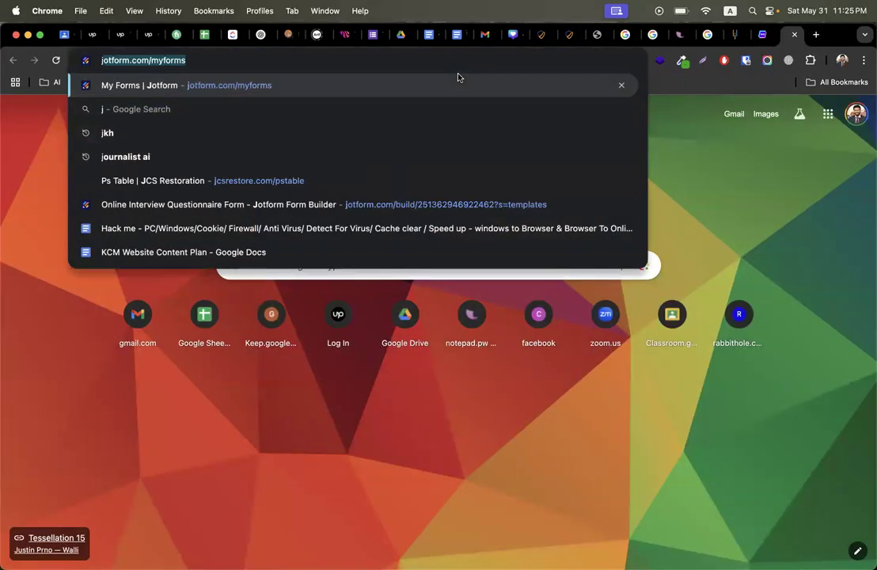
type("ou")
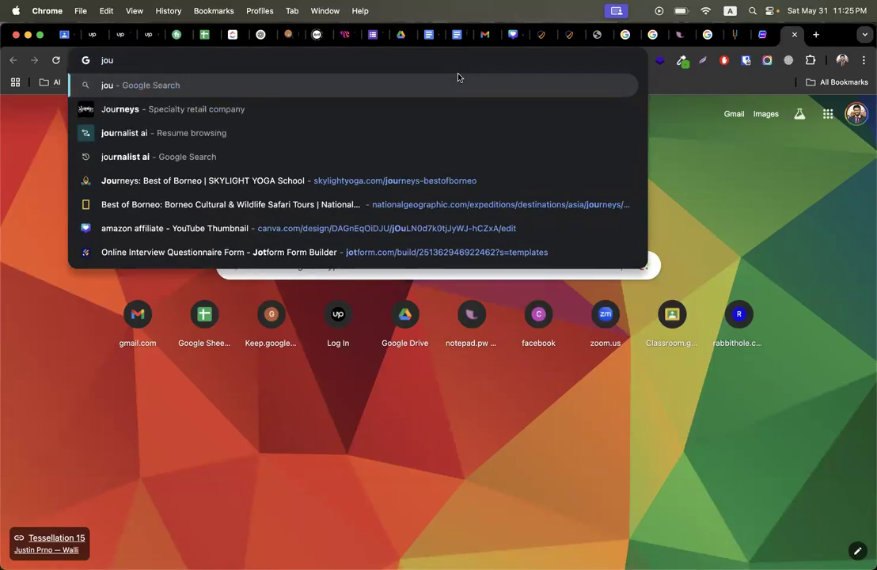
key("Down")
key("Down")
key("Down")
key("Return")
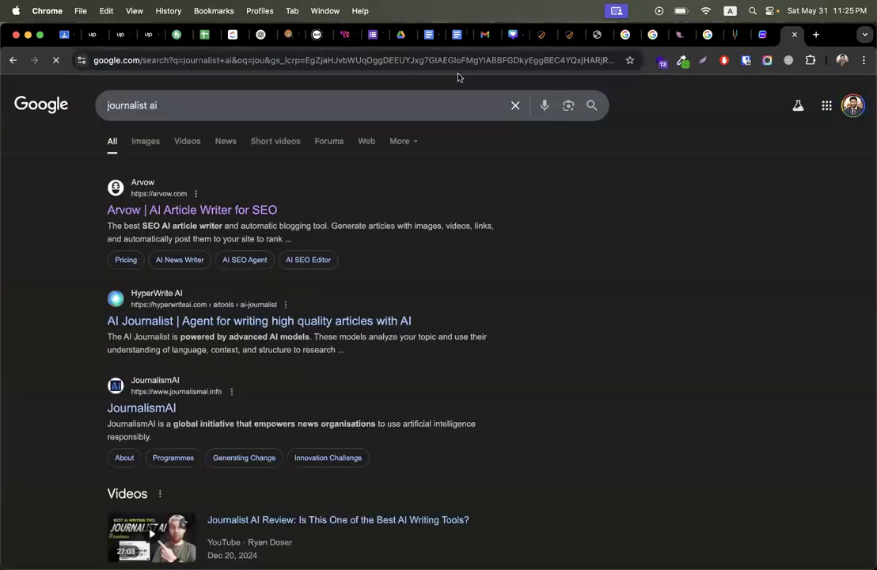
left_click(124, 207)
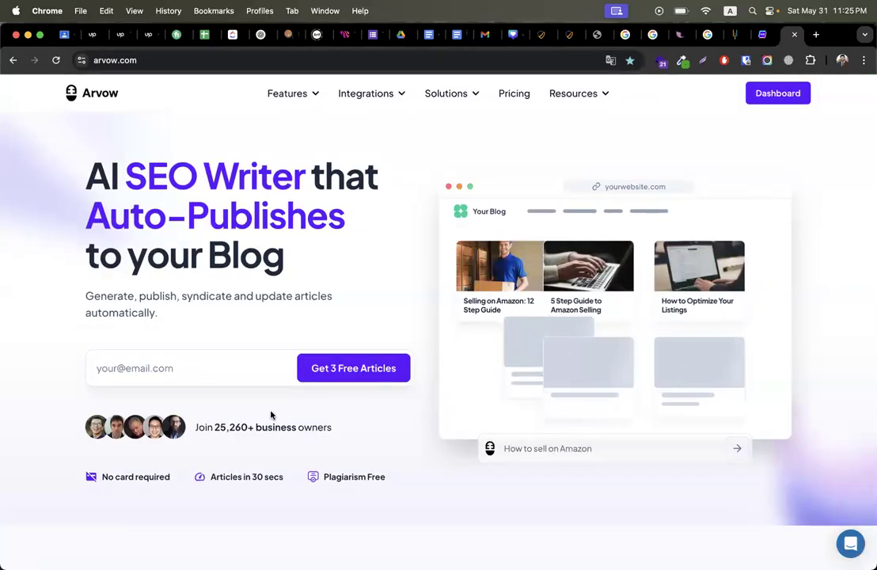
Step: From the Arvow dashboard, start a new SEO article titled 'why ethical hacking is good for skill development'
left_click(239, 369)
left_click(749, 97)
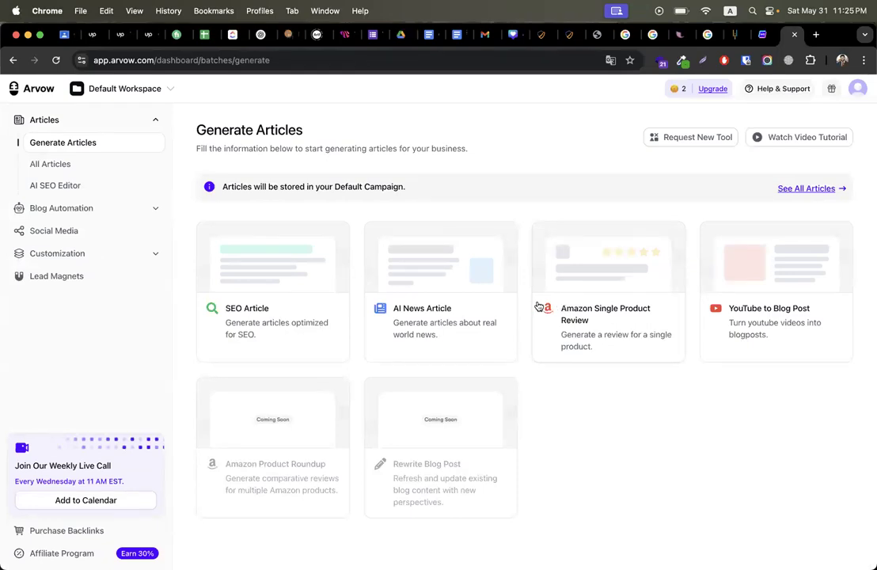
left_click(264, 328)
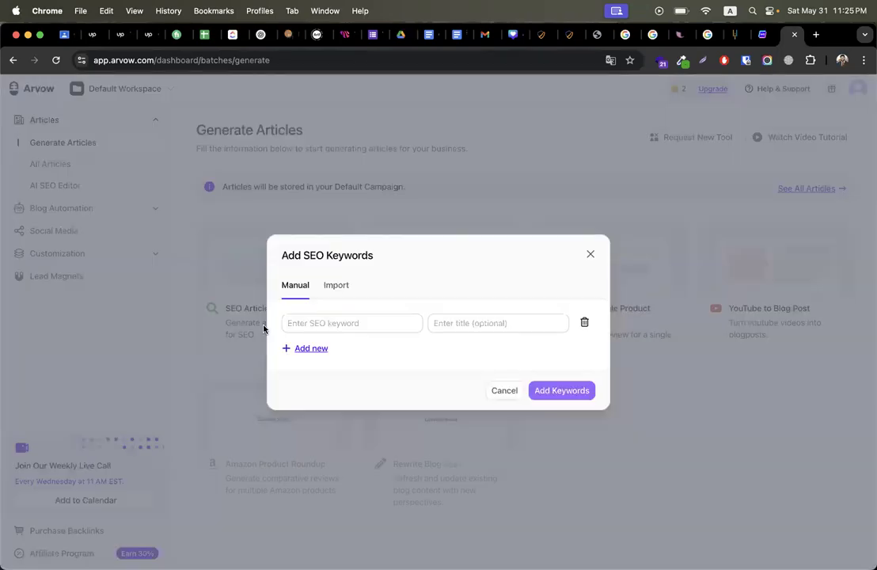
left_click(457, 323)
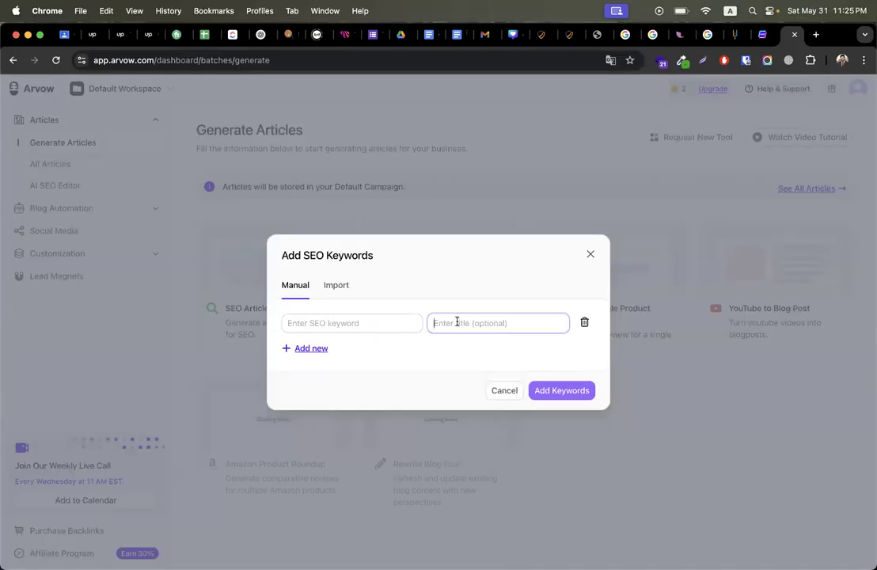
key("super+v")
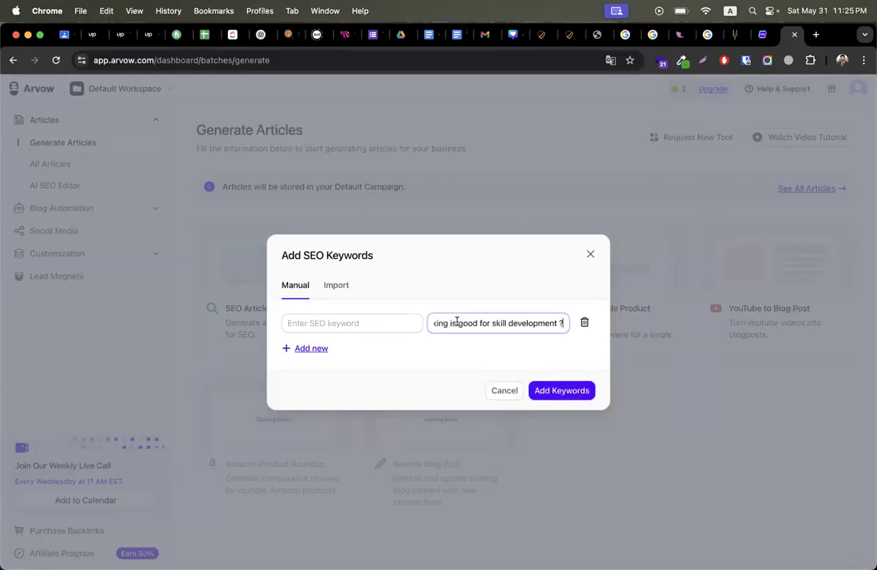
Step: Set the SEO keyword to 'why ethical hacking is good' and add it to the Default Campaign
left_click(422, 366)
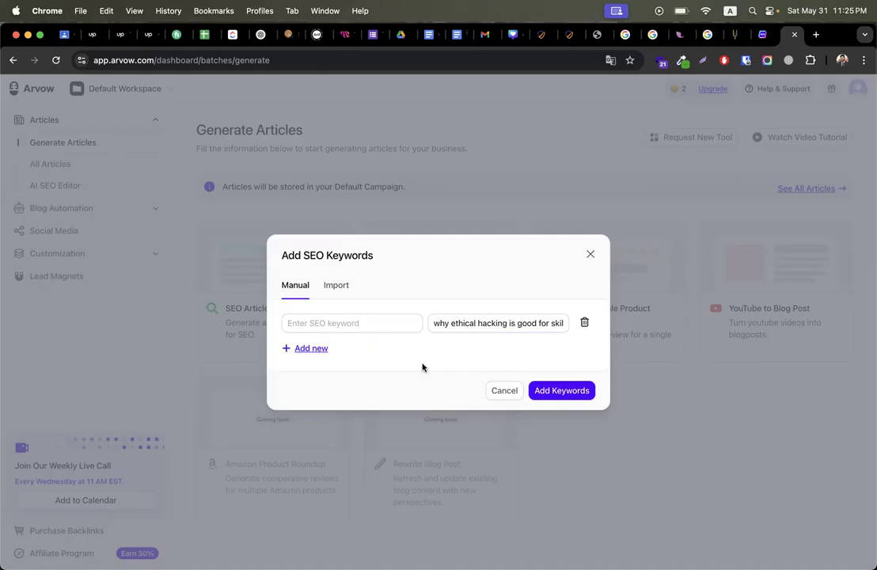
left_click_drag(536, 323, 417, 323)
key("super+c")
left_click(355, 317)
key("super+v")
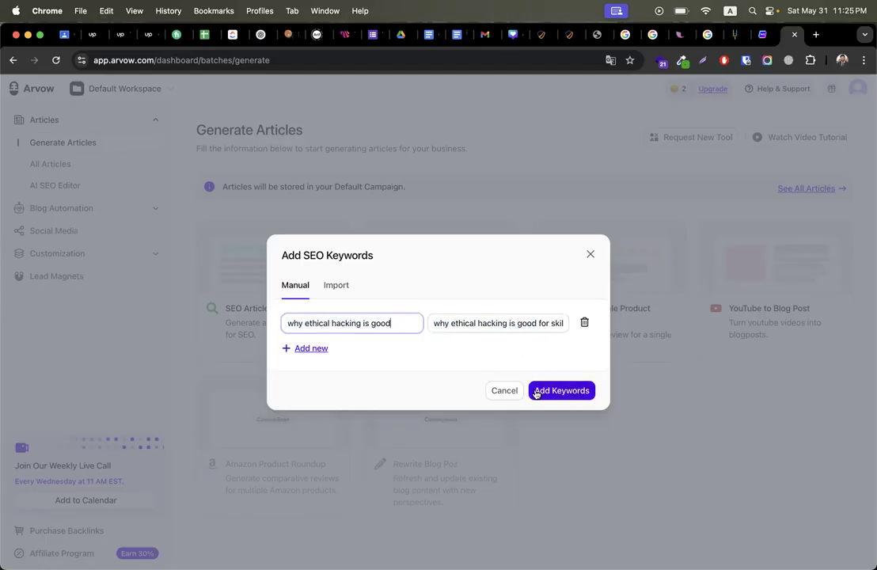
left_click(569, 390)
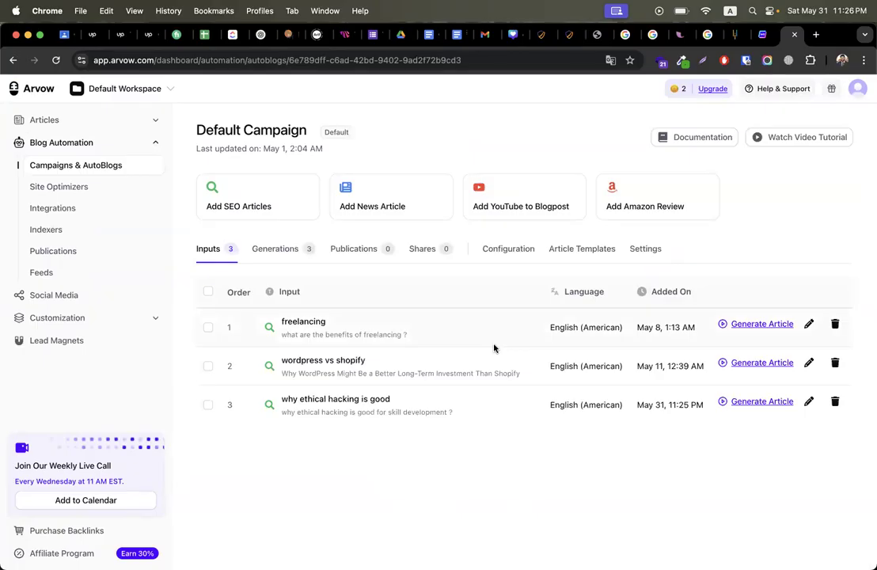
Step: Try generating the ethical hacking article, dismiss the low-credits warning, and select Writesonic's agent prompt
triple_click(313, 399)
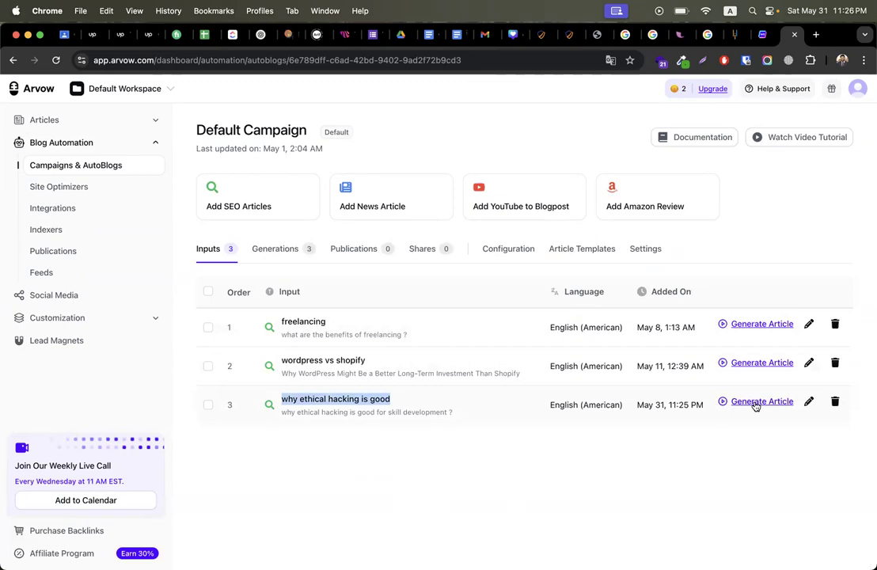
left_click(756, 404)
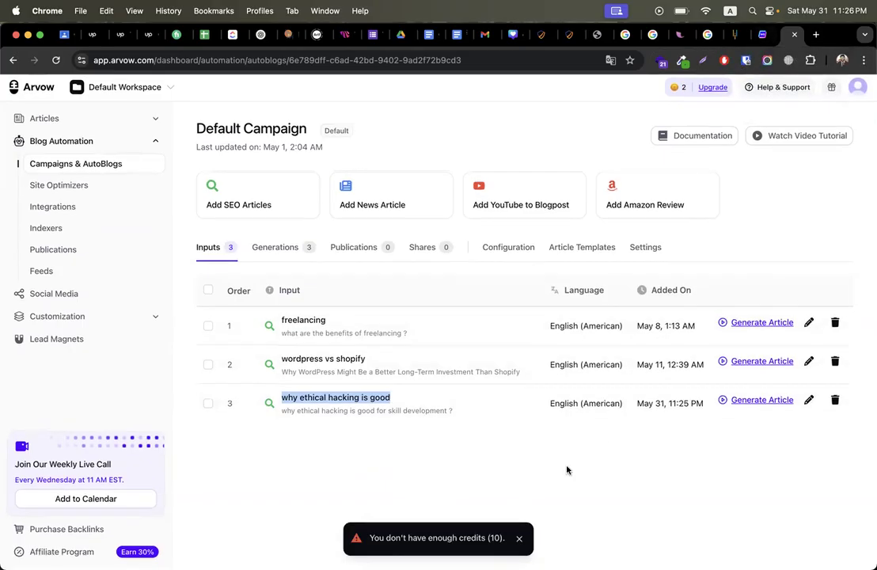
left_click(520, 540)
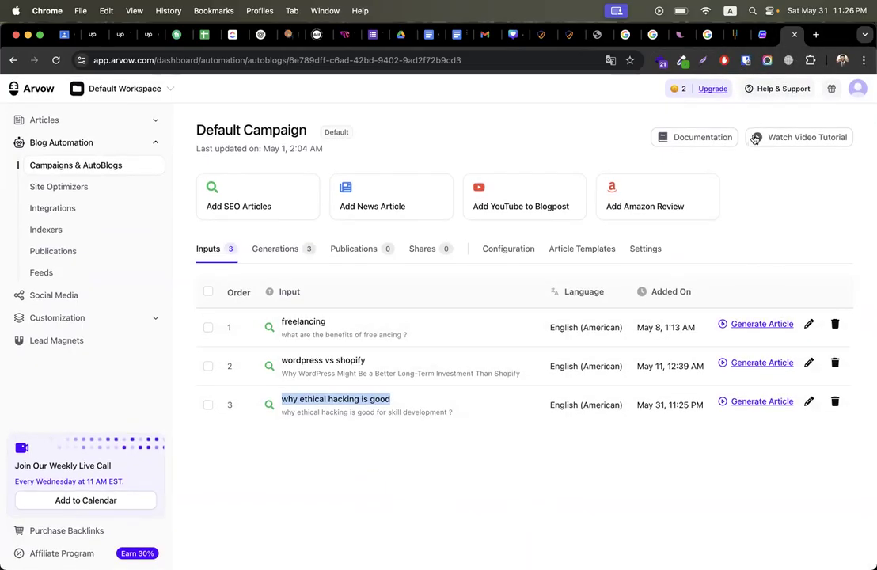
left_click(764, 36)
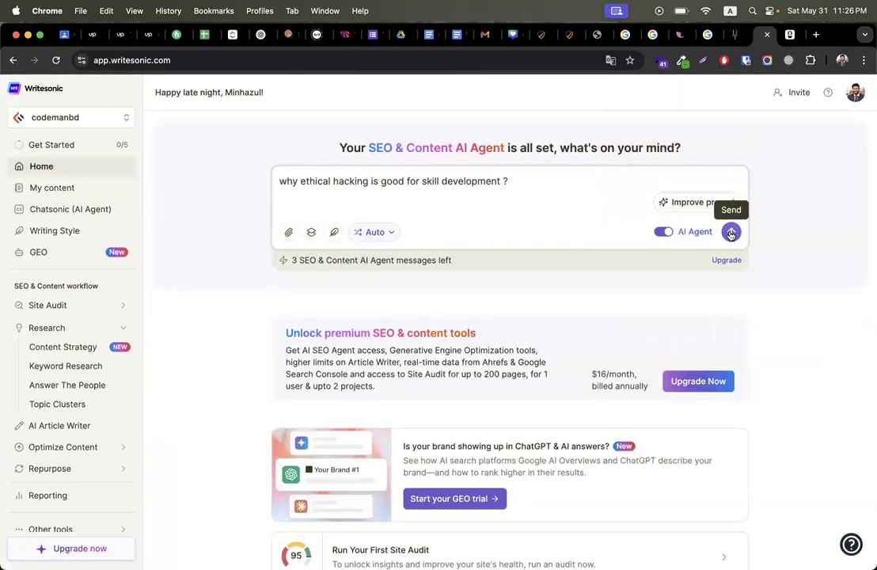
triple_click(360, 182)
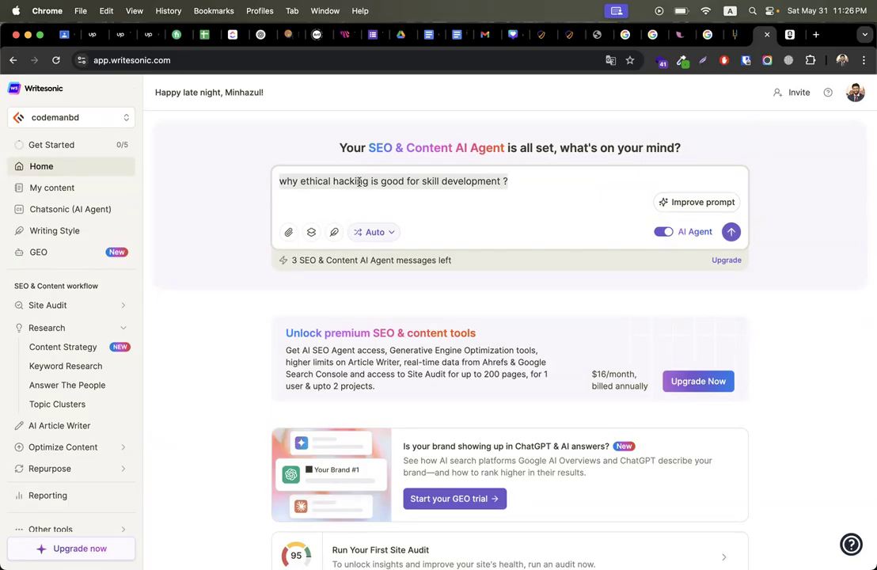
Step: Paste the site name and tagline from the notepad into the ChatGPT message box
left_click(671, 38)
left_click(242, 141)
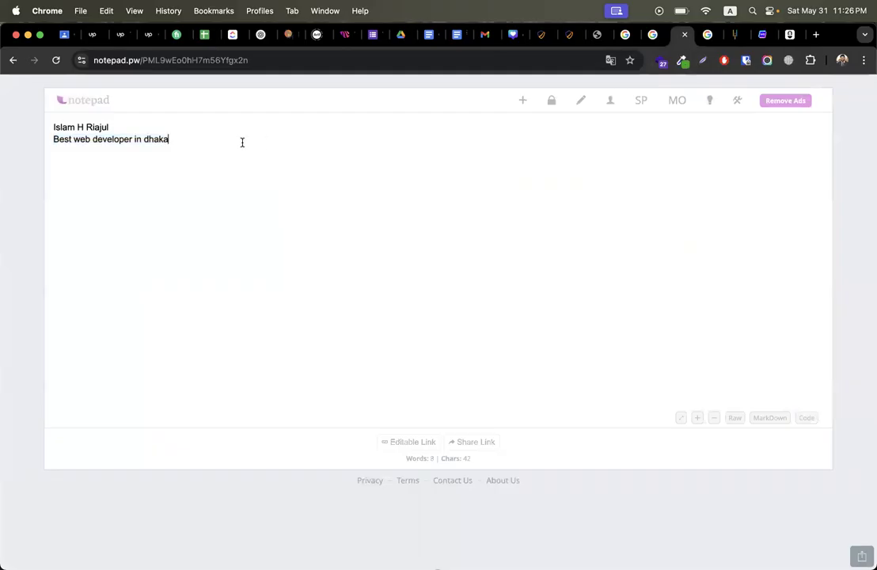
key("super+a")
key("super+c")
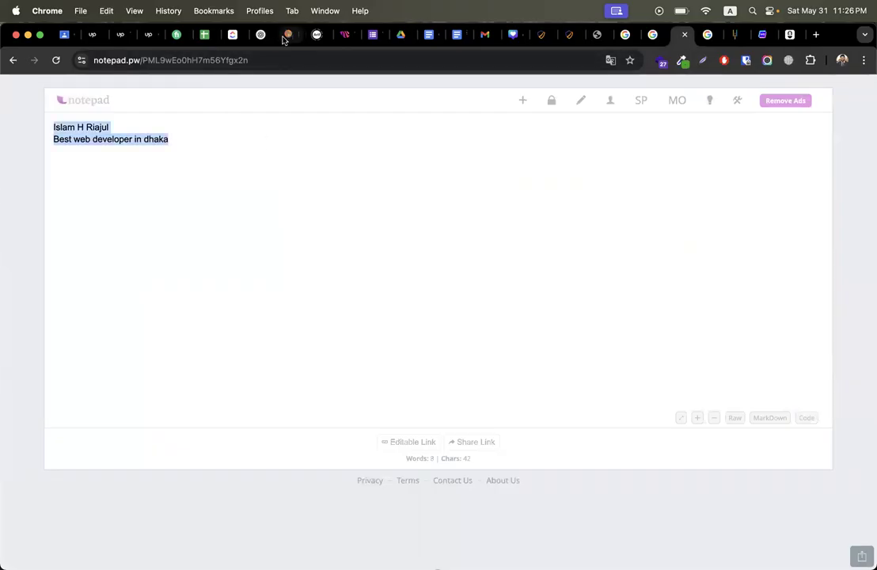
left_click(236, 34)
left_click(400, 516)
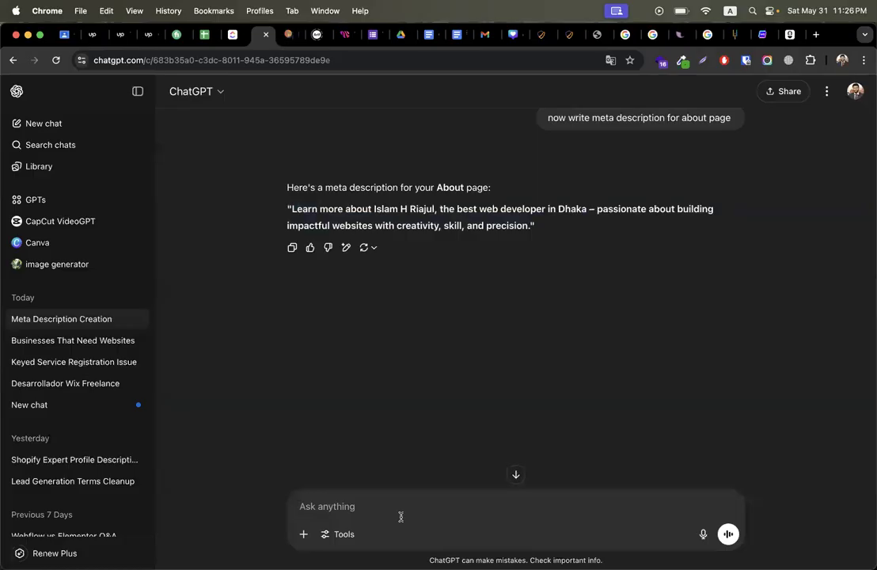
key("super+v")
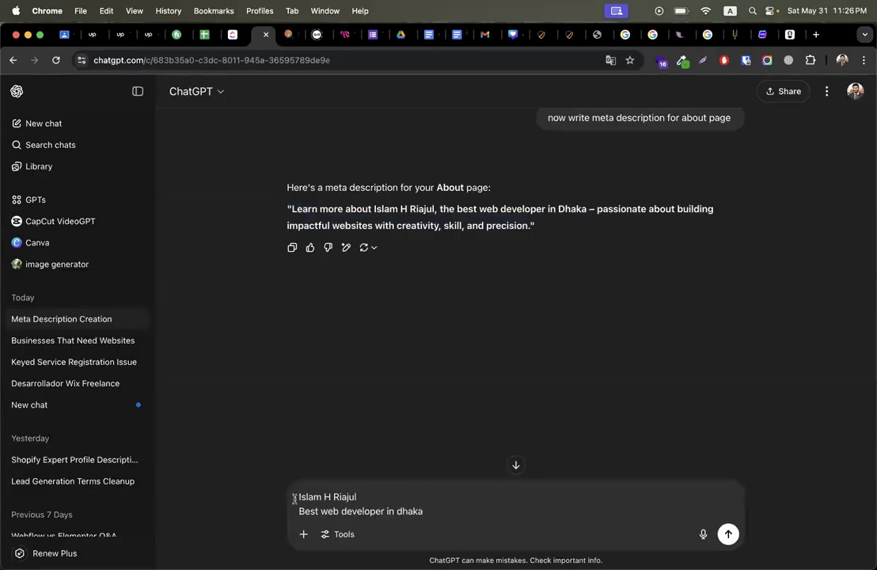
Step: Prefix the message with 'this is one of my client website:' and the client site's address
left_click(300, 497)
type("this is o")
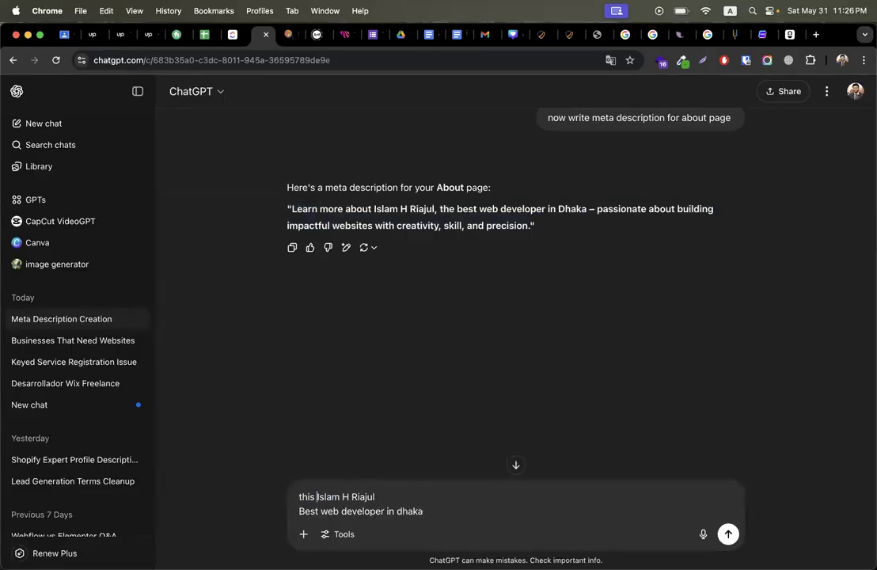
type("ne of my ckl")
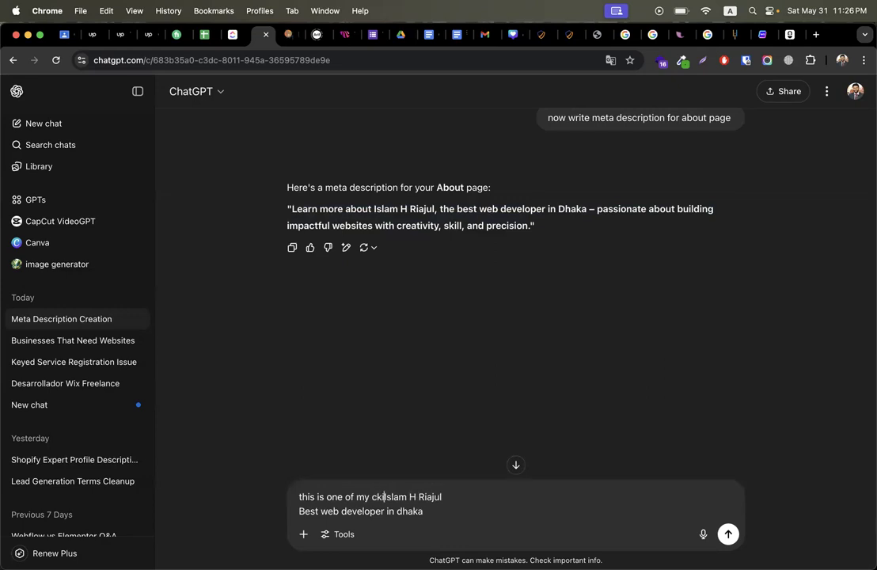
key("BackSpace")
type("lient w")
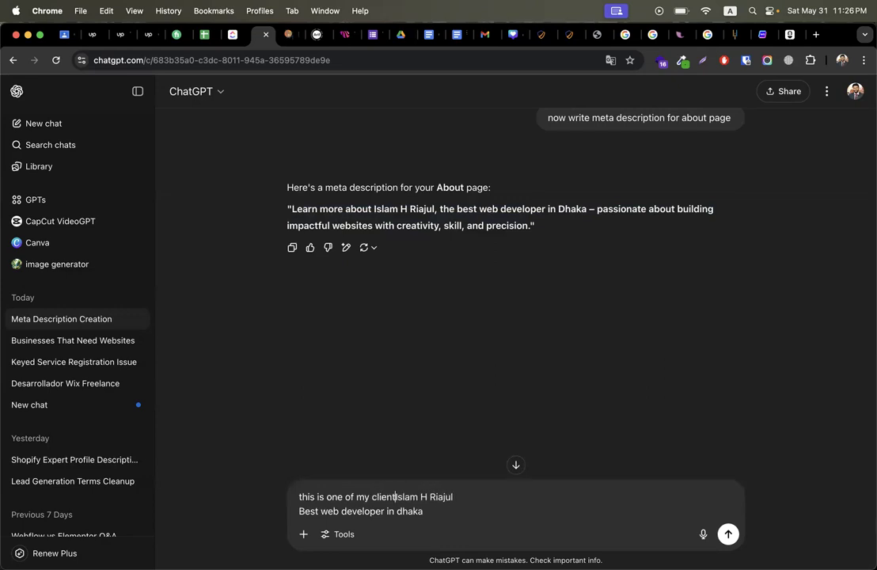
type("ebsite:")
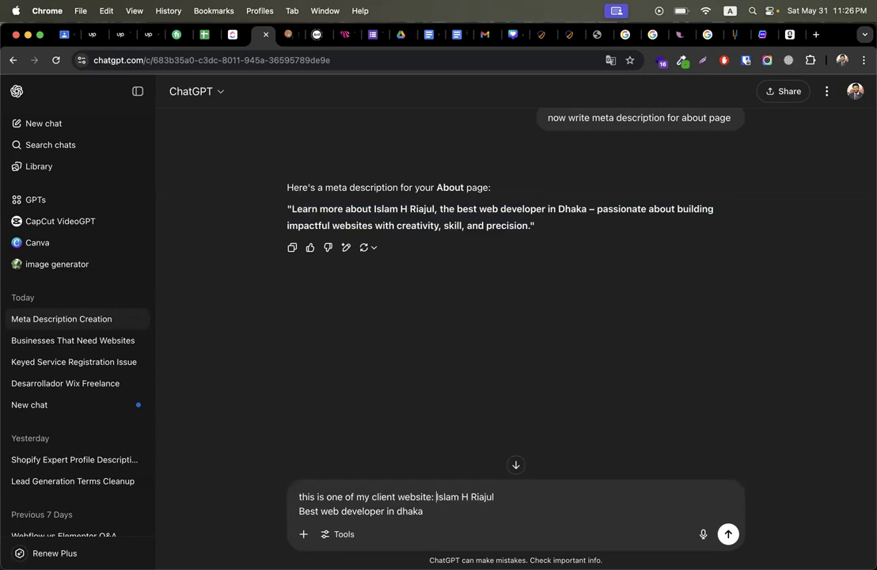
left_click(567, 34)
left_click(211, 59)
key("super+c")
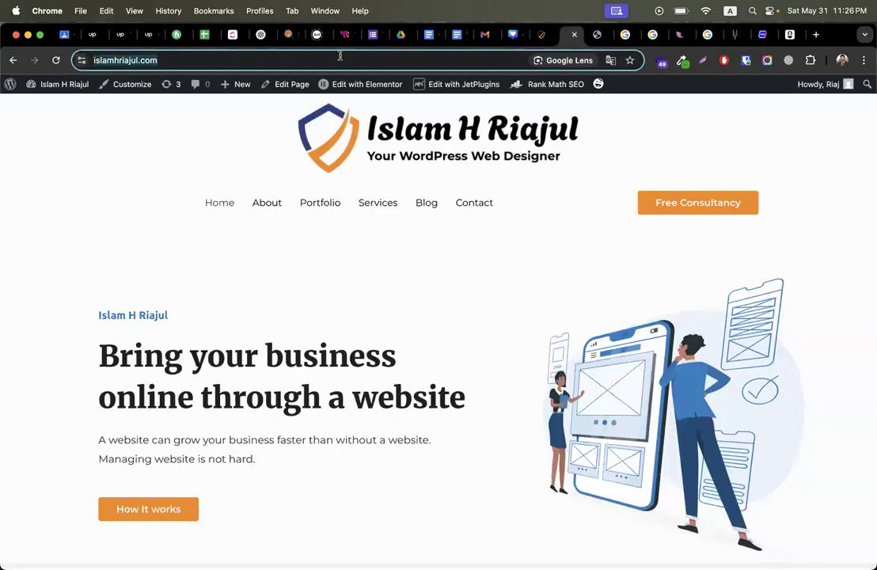
left_click(233, 34)
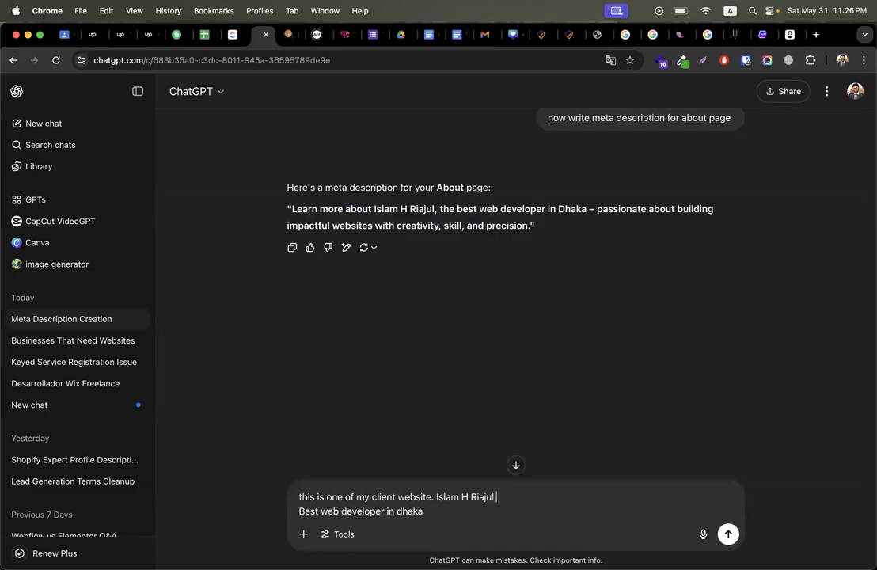
key("super+v")
Step: List the services: web development, wordpress development and ecommerce website development, then a 'website keywords :' line
type(")")
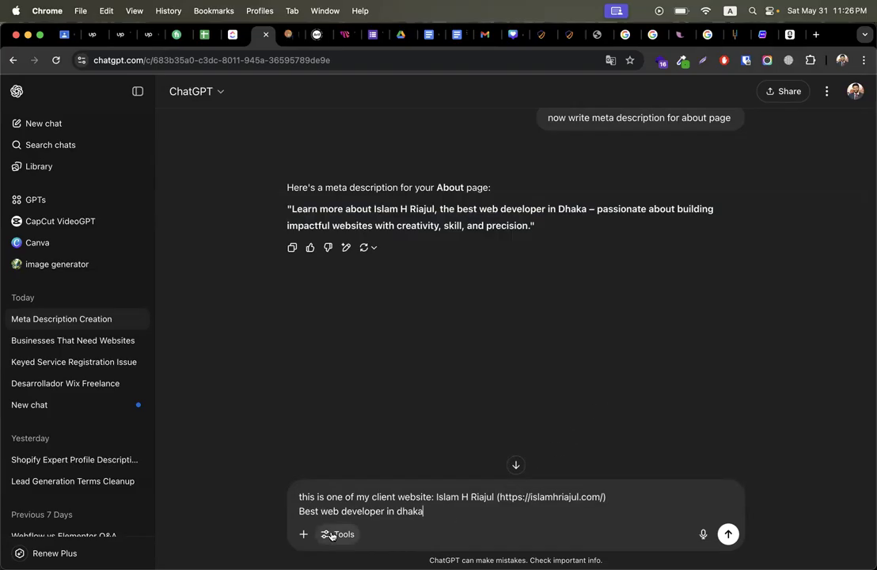
type("web")
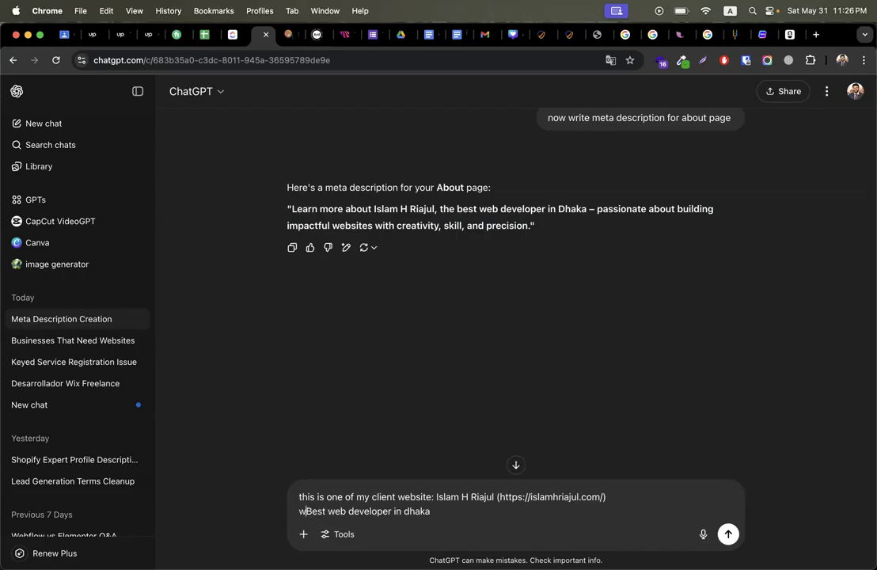
key("BackSpace")
type("bsite servi")
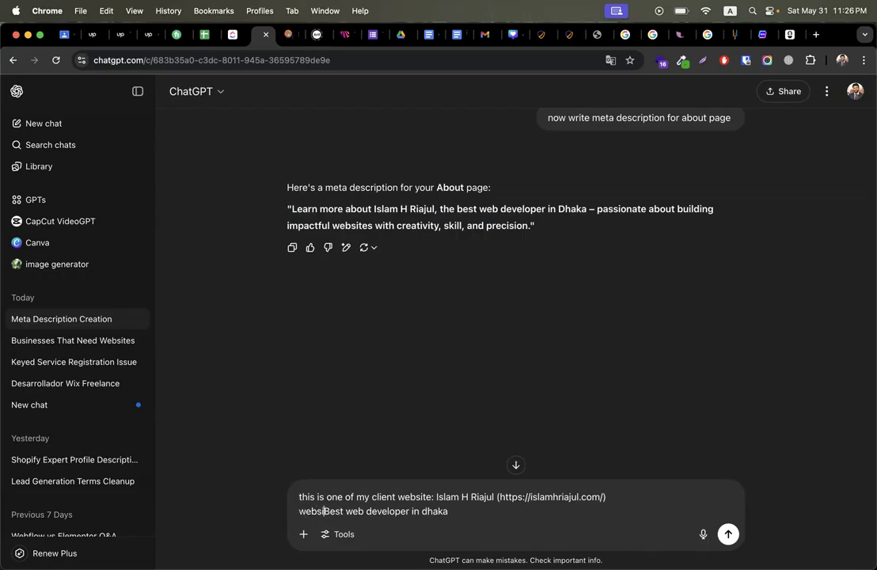
type("ce are: ")
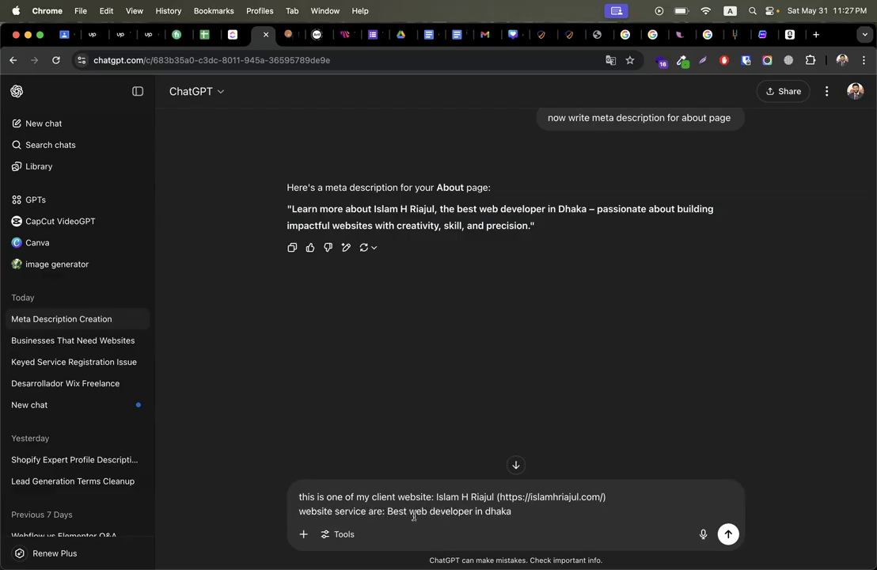
type("web developm")
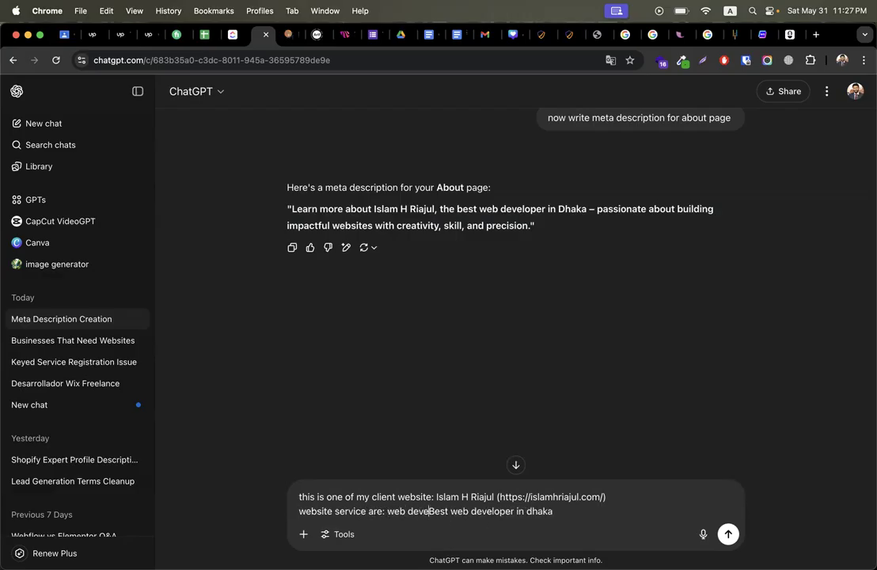
type("ent servicem")
key("BackSpace")
key("BackSpace")
type(", wordpr")
type("ess developmen")
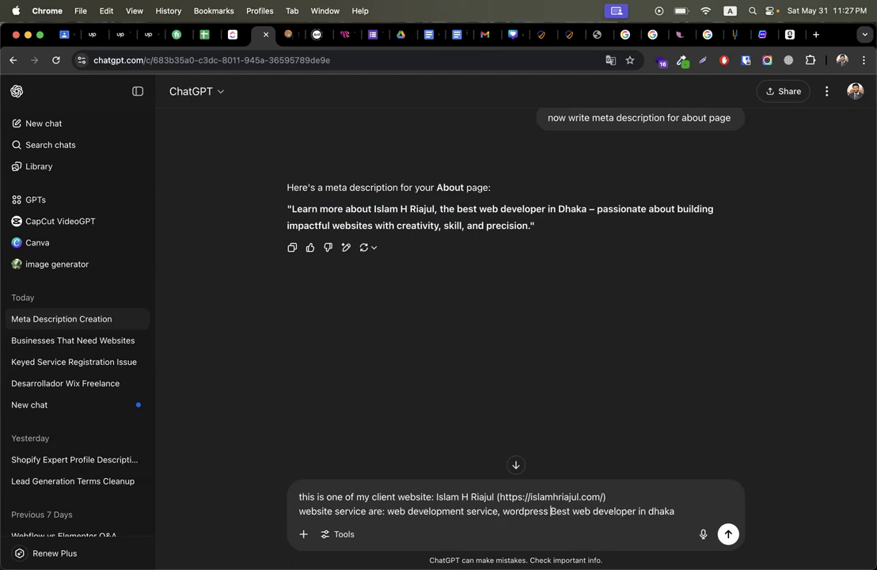
type("t ")
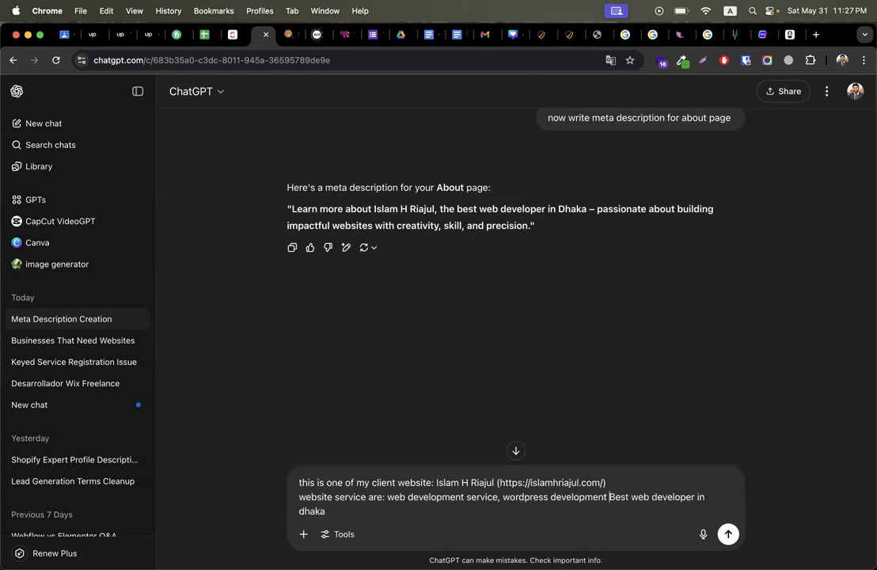
type("and ecommerce w")
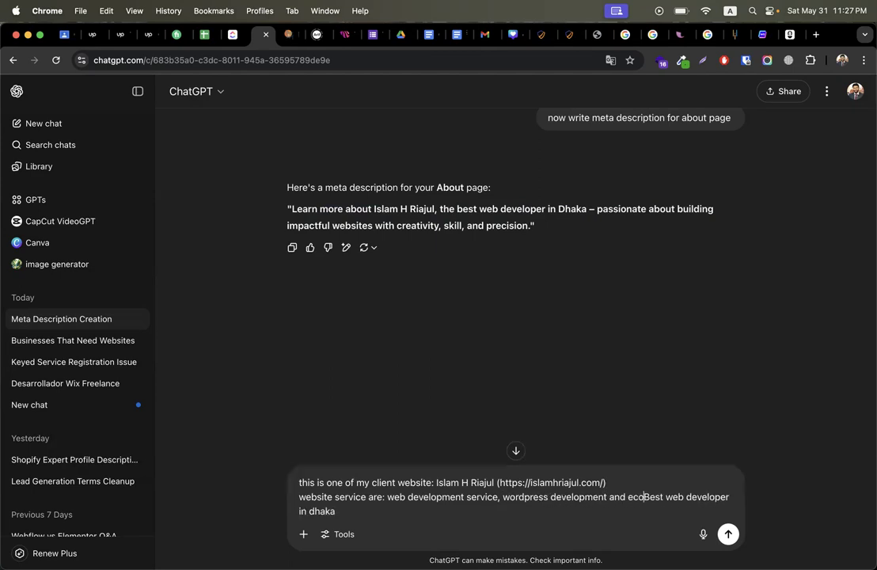
type("ebsite develo")
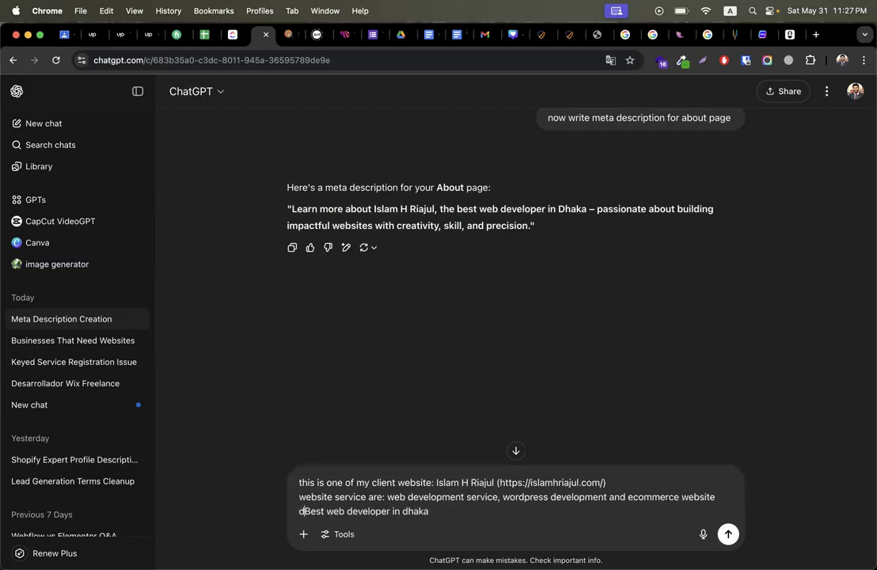
type("pment.")
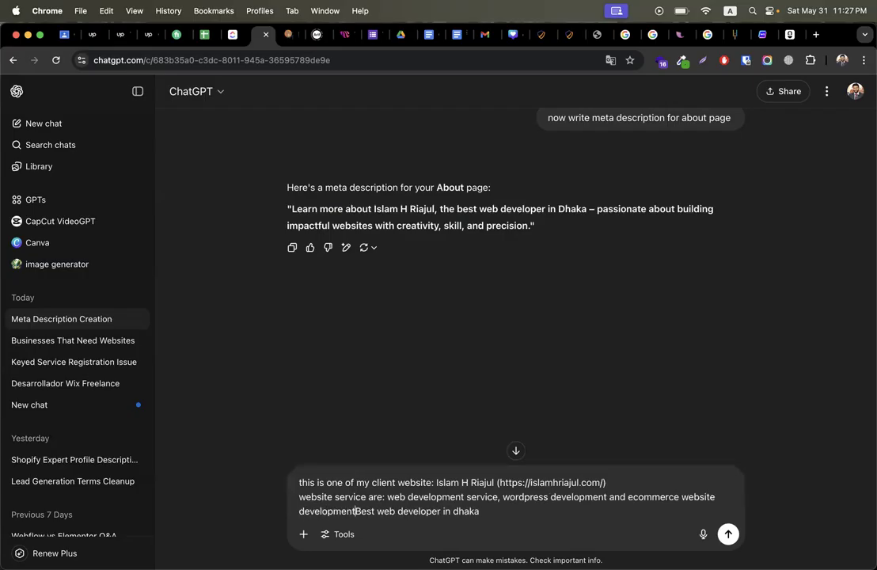
key("shift+Return")
key("shift+Return")
type("keywo")
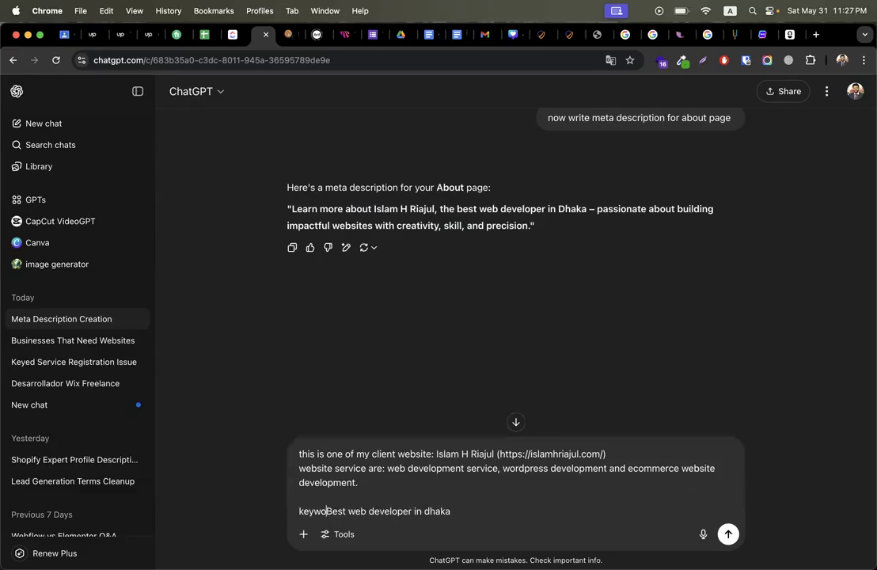
key("BackSpace")
key("BackSpace")
key("BackSpace")
key("BackSpace")
key("BackSpace")
type("website ")
type("keywords ")
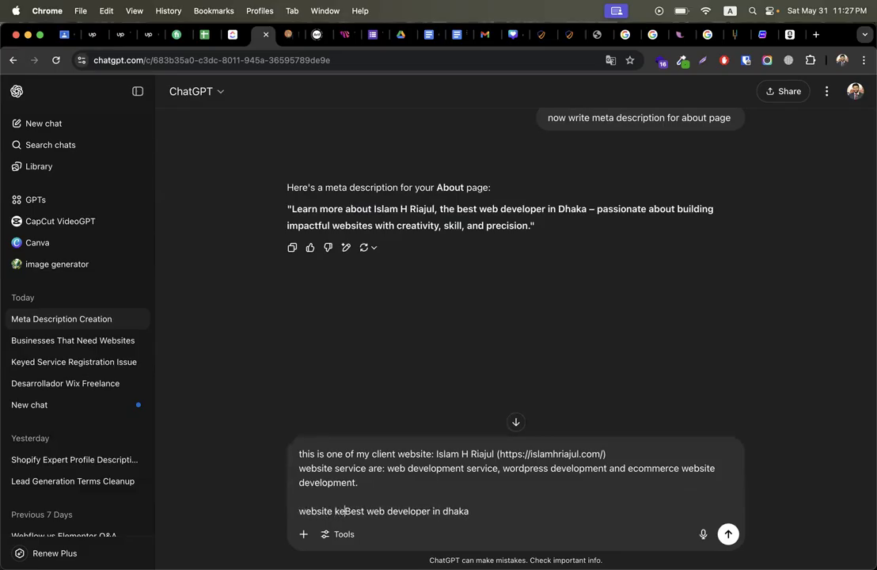
type(":")
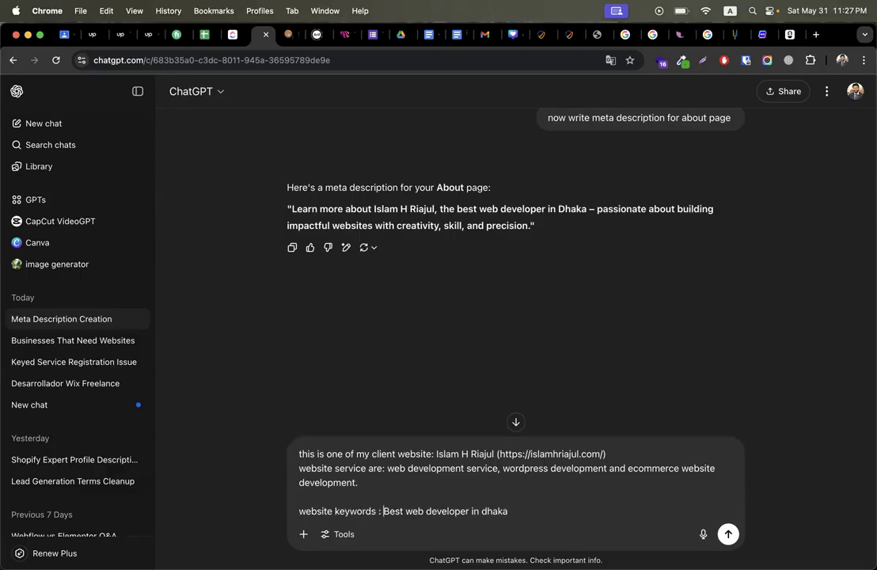
Step: Add a request to suggest blog titles for my website and send the message
key("shift+Return")
key("shift+Return")
type("now suggest me few blog title to put")
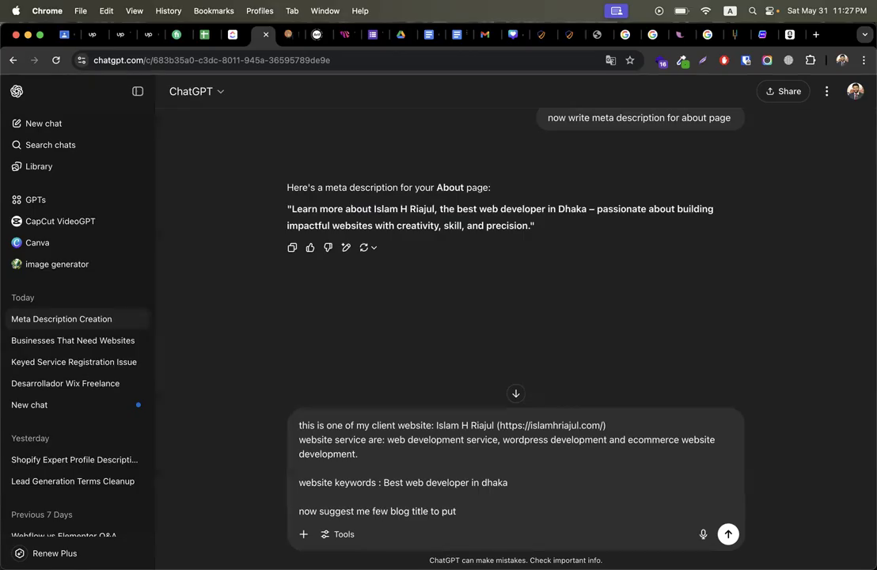
type("my website")
key("Return")
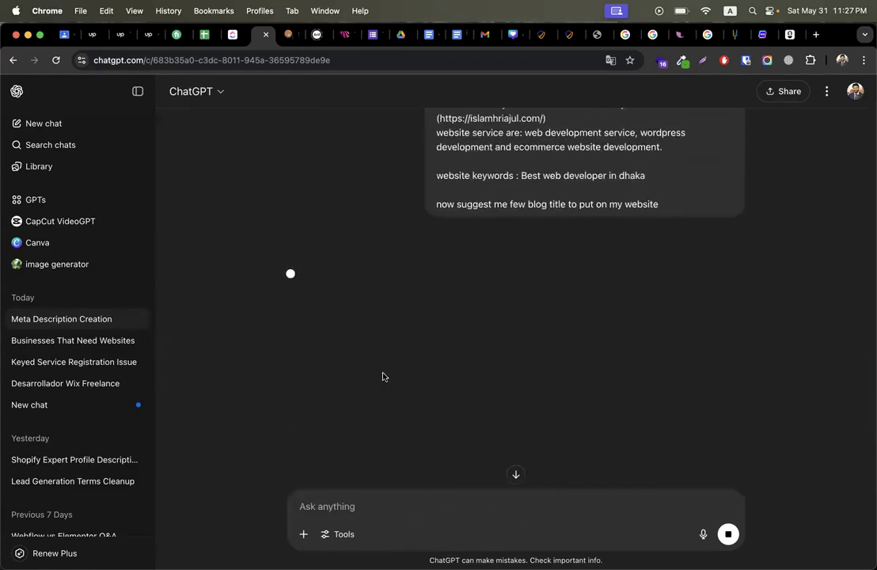
Step: Review ChatGPT's blog title suggestions, selecting the first four titles in turn
scroll(741, 316, "down", 4)
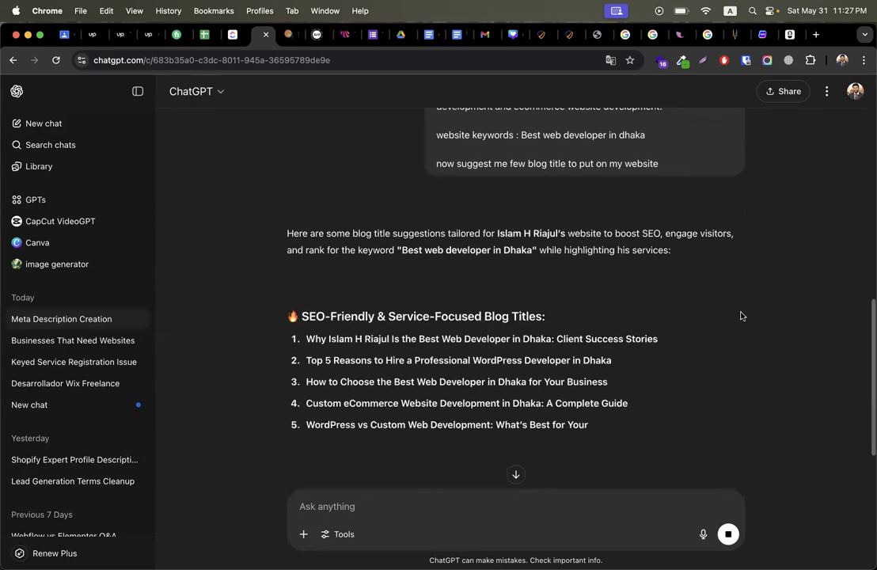
left_click_drag(306, 237, 543, 236)
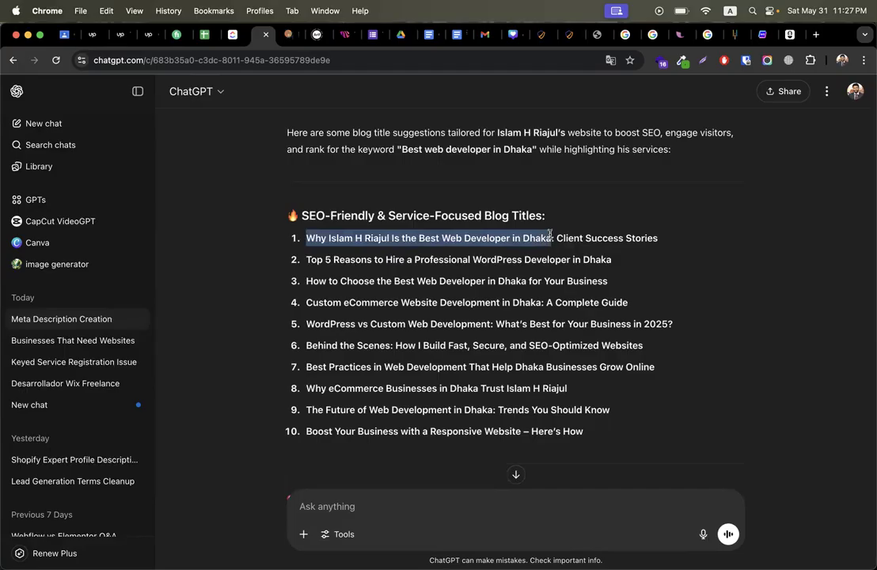
left_click(337, 260)
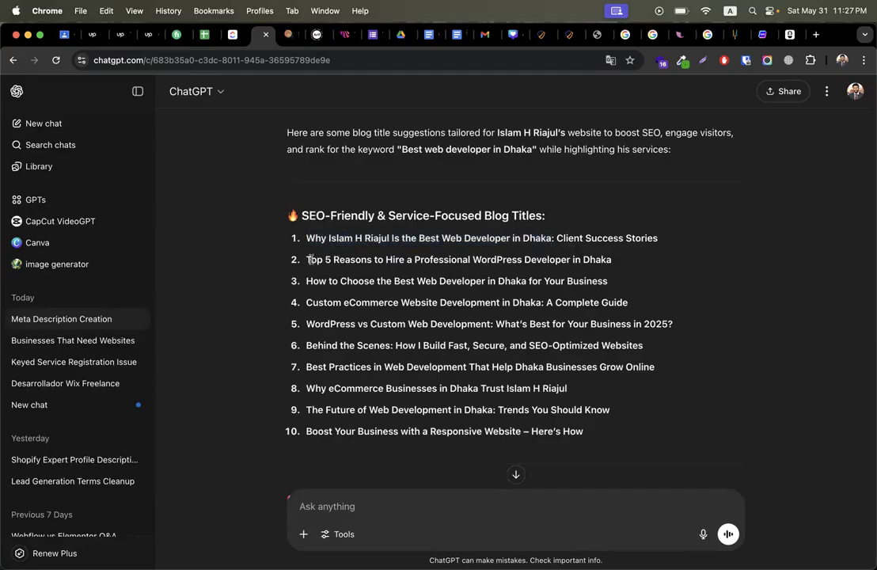
left_click_drag(306, 259, 619, 259)
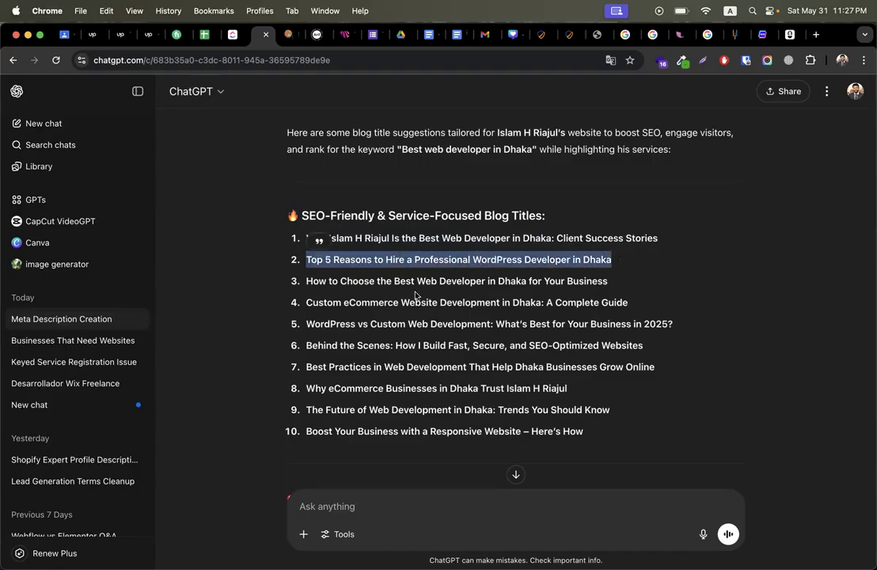
left_click(382, 294)
left_click_drag(308, 280, 636, 283)
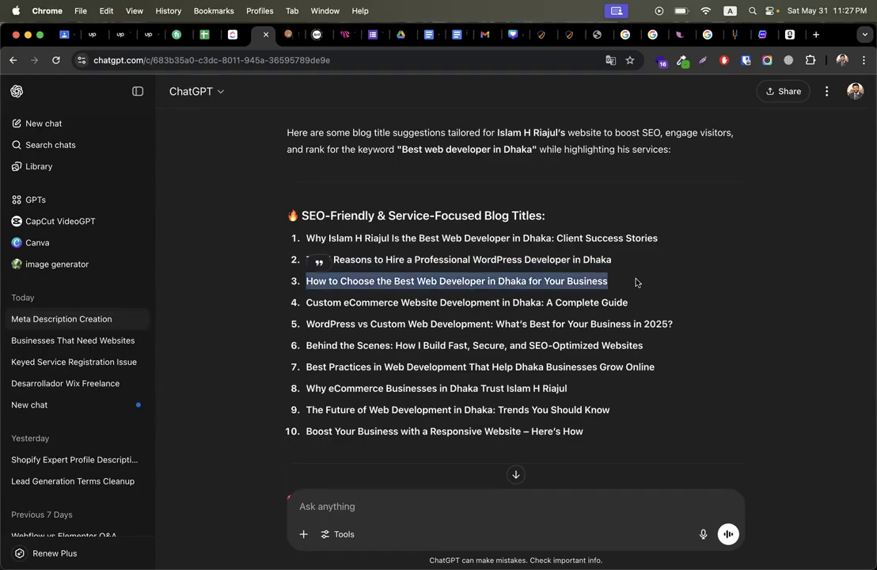
left_click_drag(308, 302, 647, 307)
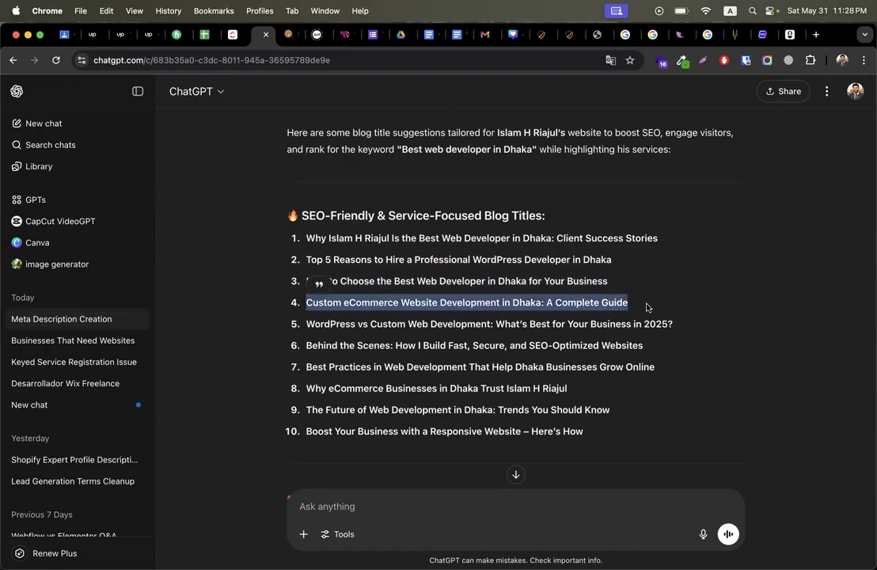
Step: Copy the third suggested blog title
left_click(762, 34)
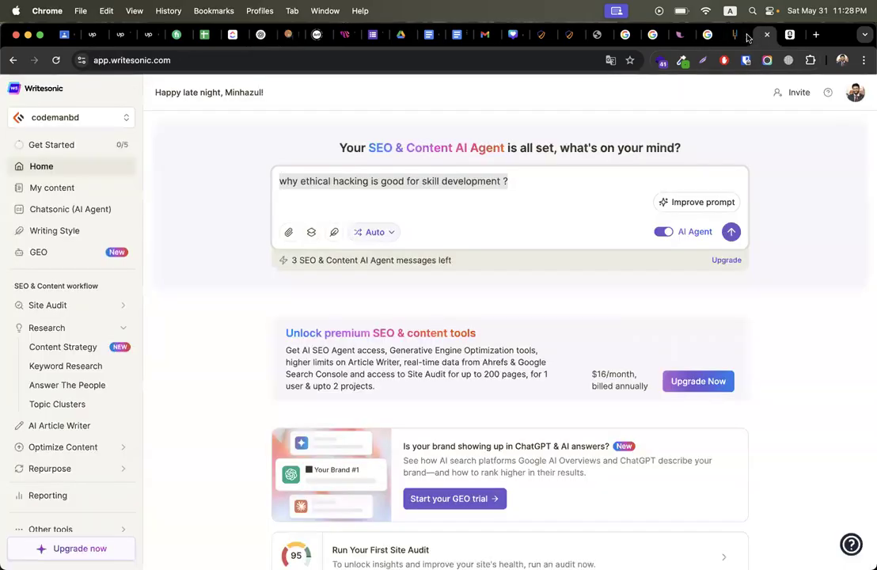
left_click(255, 34)
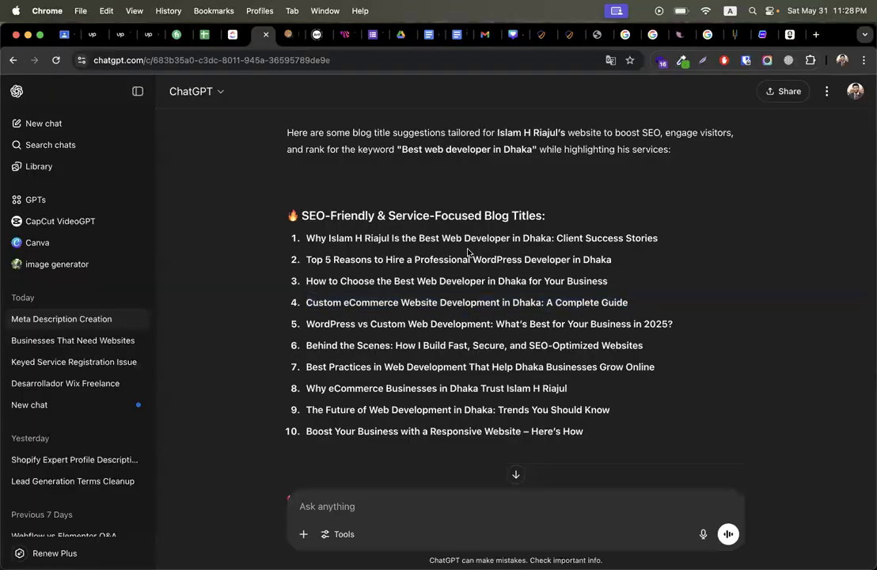
triple_click(371, 281)
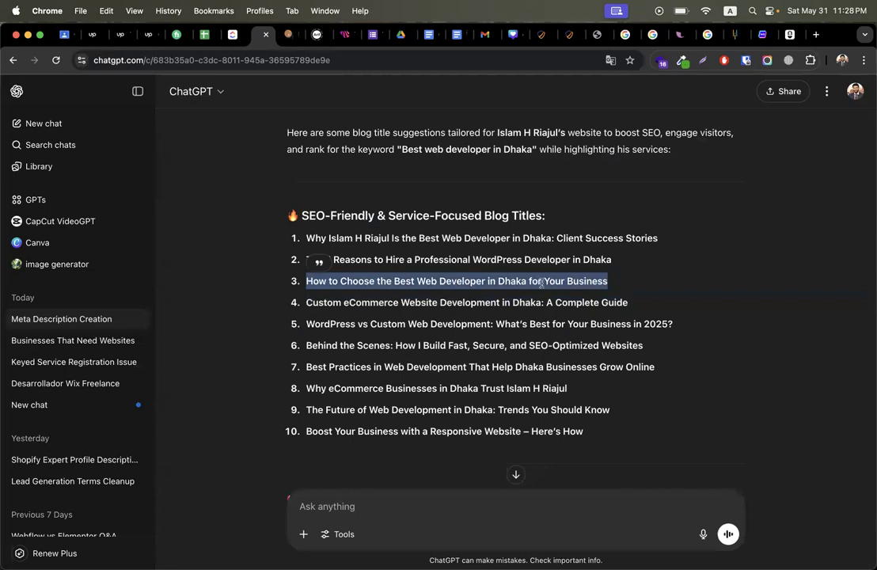
right_click(541, 283)
left_click(558, 305)
Step: Copy title 9, 'The Future of Web Development in Dhaka: Trends You Should Know'
left_click_drag(308, 410, 613, 404)
left_click(503, 409)
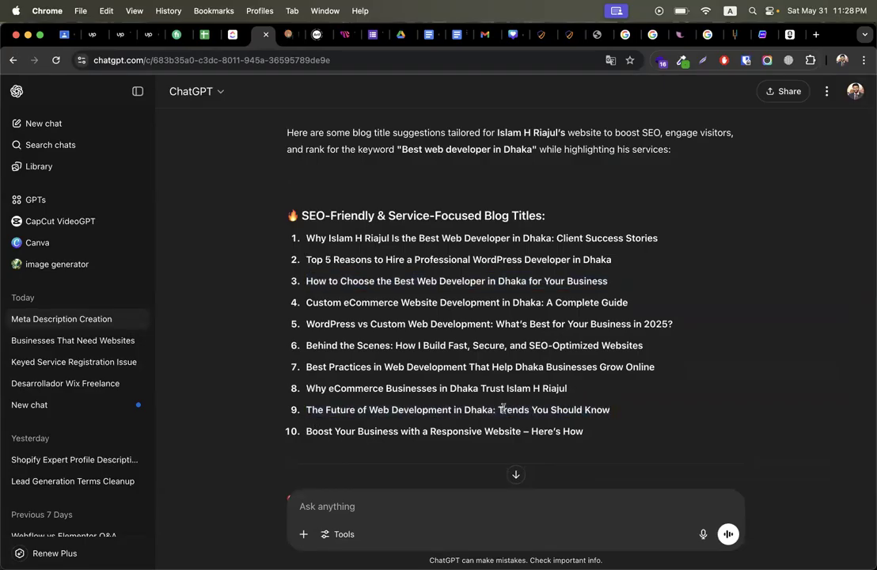
left_click_drag(453, 409, 489, 406)
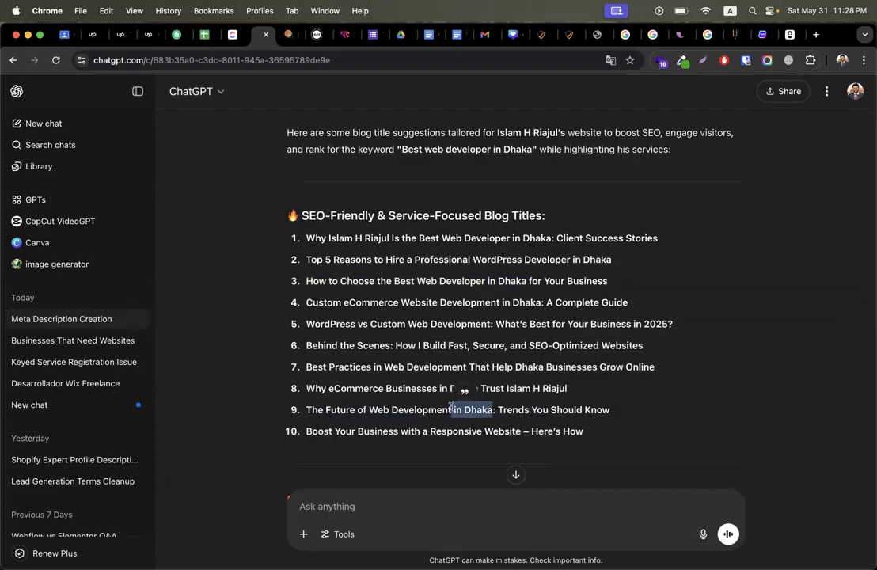
left_click(394, 408)
left_click_drag(306, 410, 646, 417)
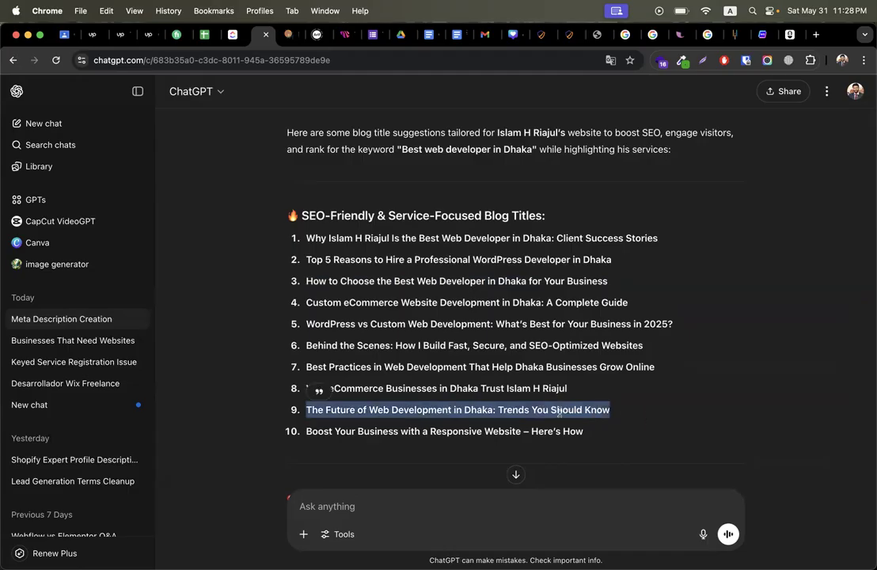
right_click(559, 411)
left_click(590, 387)
left_click(764, 35)
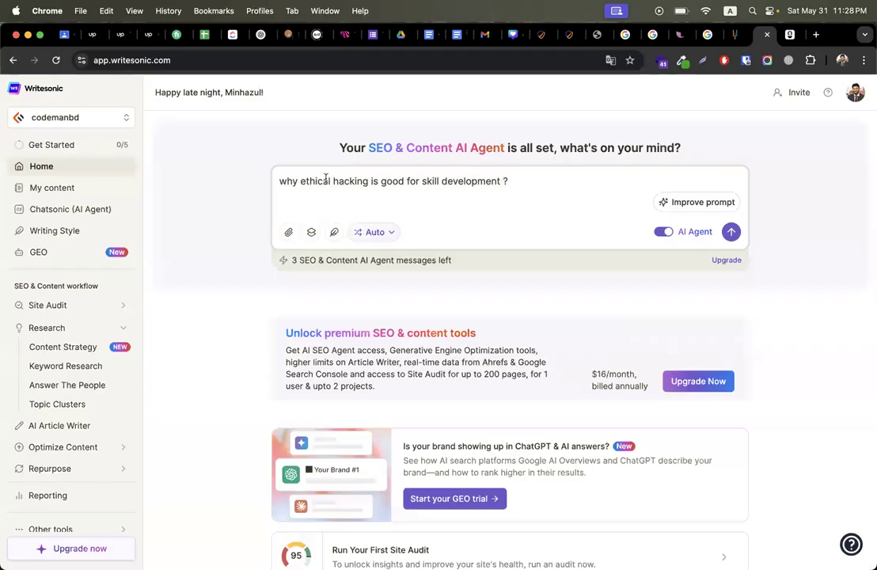
Step: Replace the agent prompt with 'The Future of Web Development: Trends You Should Know' and send it
key("super+a")
key("super+v")
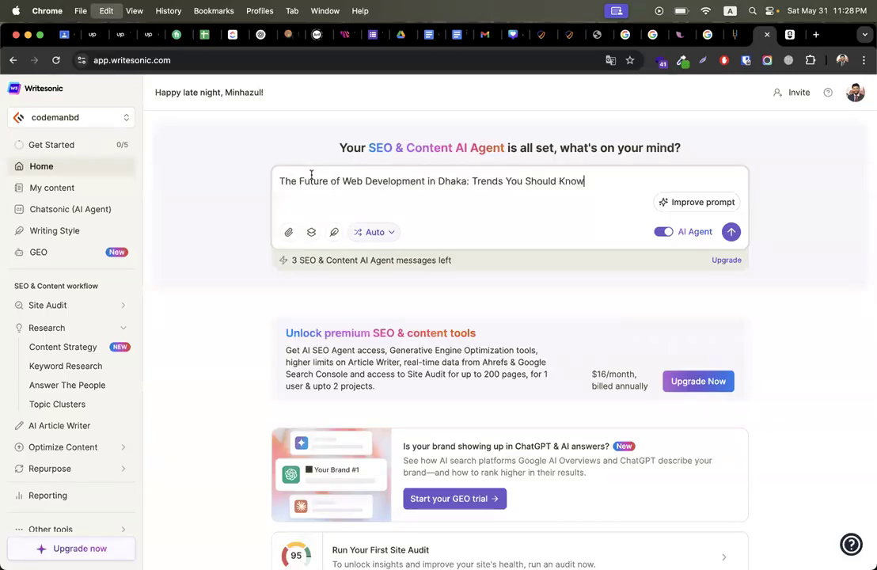
double_click(456, 181)
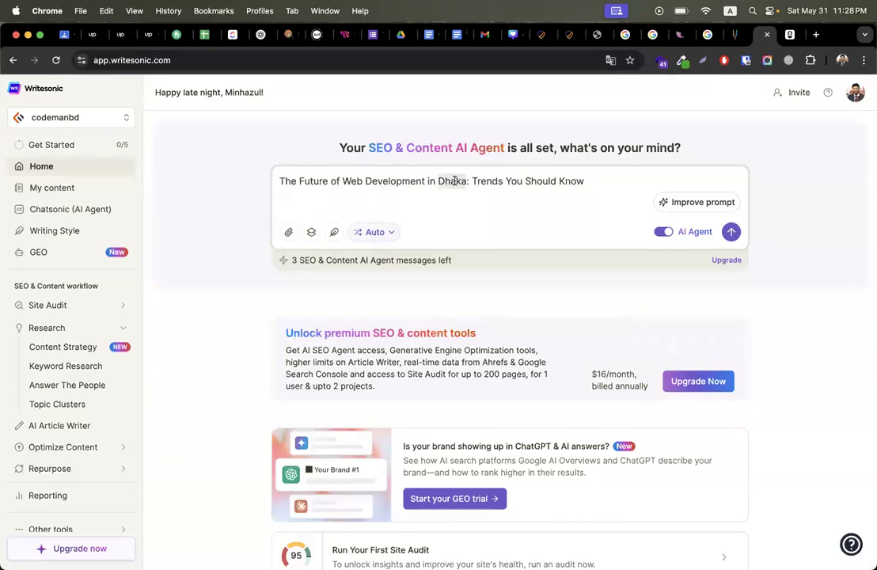
key("BackSpace")
key("BackSpace")
key("BackSpace")
key("BackSpace")
key("BackSpace")
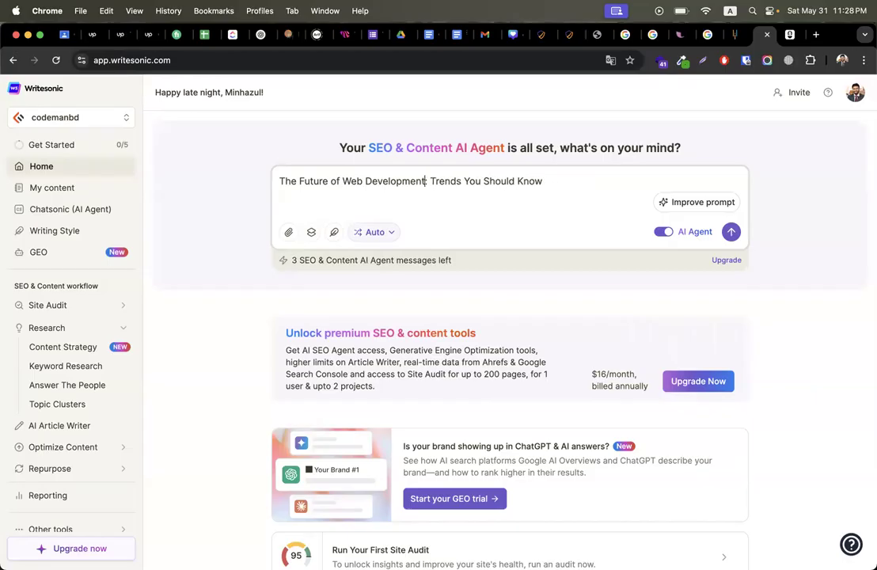
left_click_drag(595, 180, 277, 180)
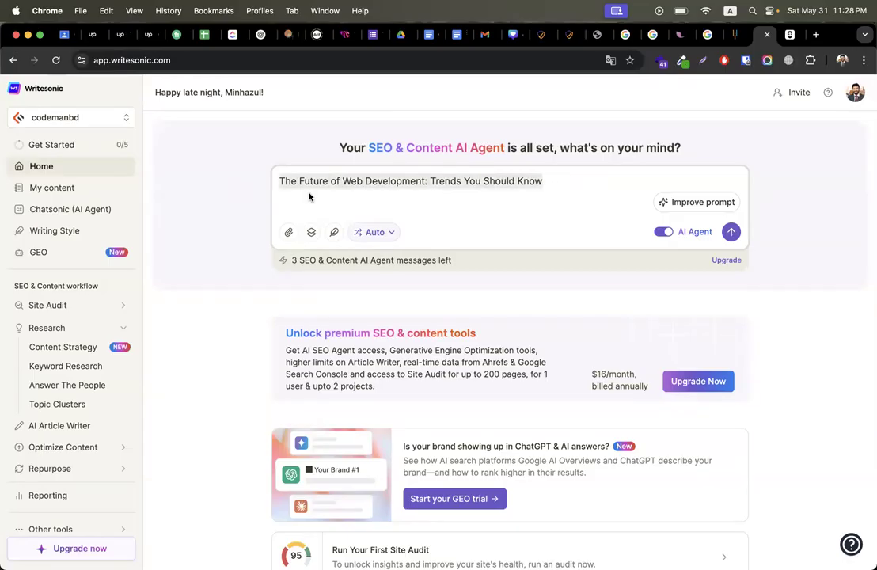
left_click(730, 231)
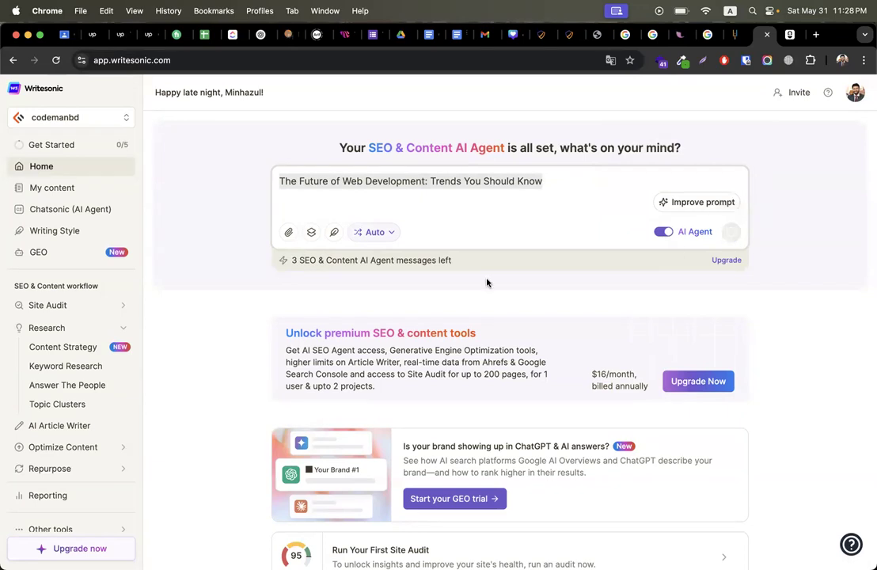
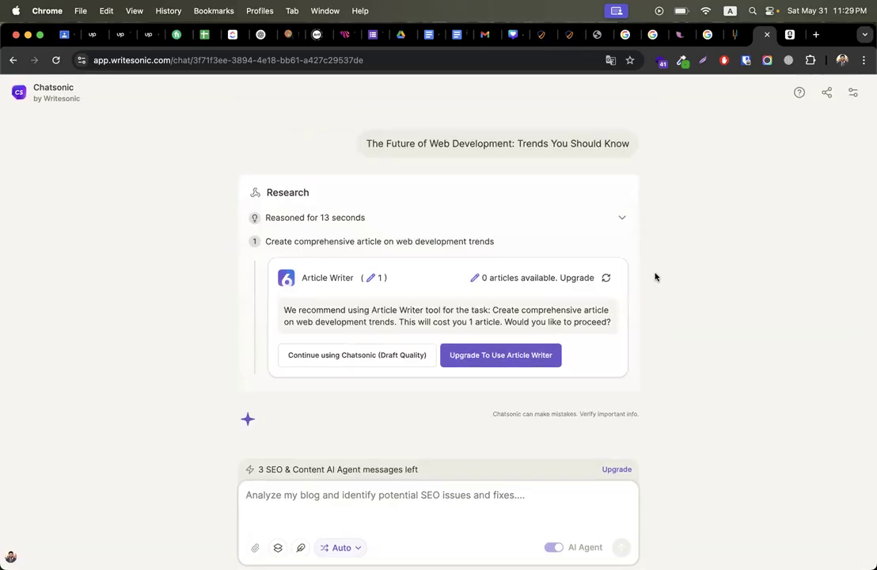
Step: Keep drafting with Chatsonic at draft quality, then highlight 'trends keywords' in its research steps
left_click(368, 358)
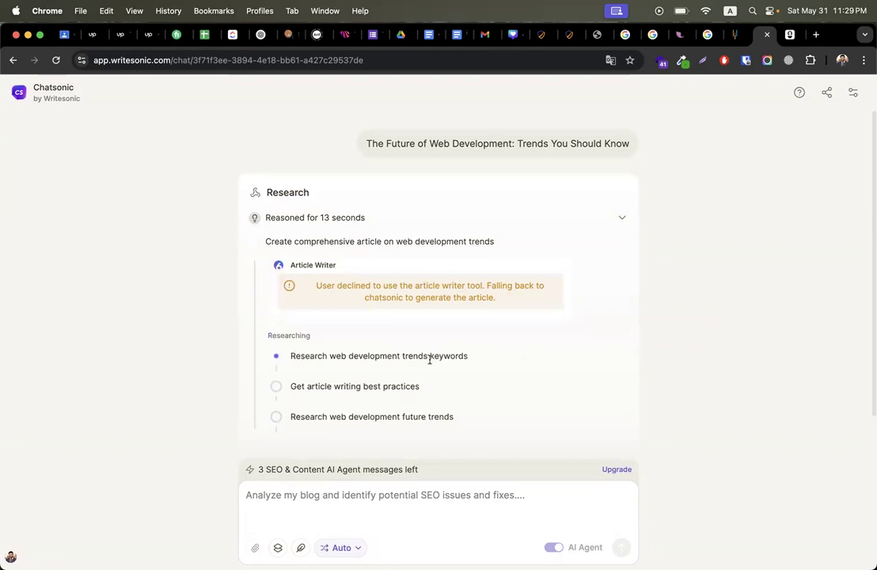
left_click_drag(404, 356, 511, 359)
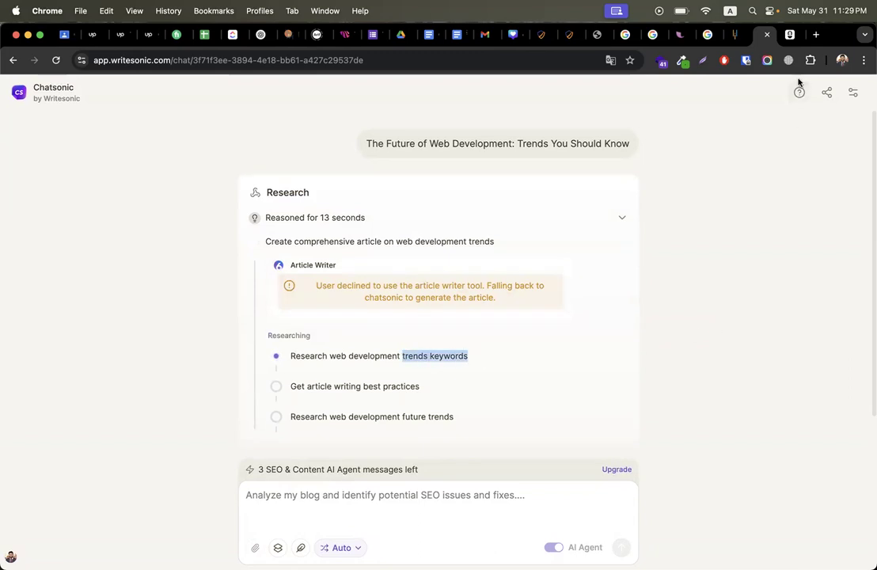
Step: Search for 'ubersuggest' in a new tab and dismiss the free-account popup
left_click(821, 34)
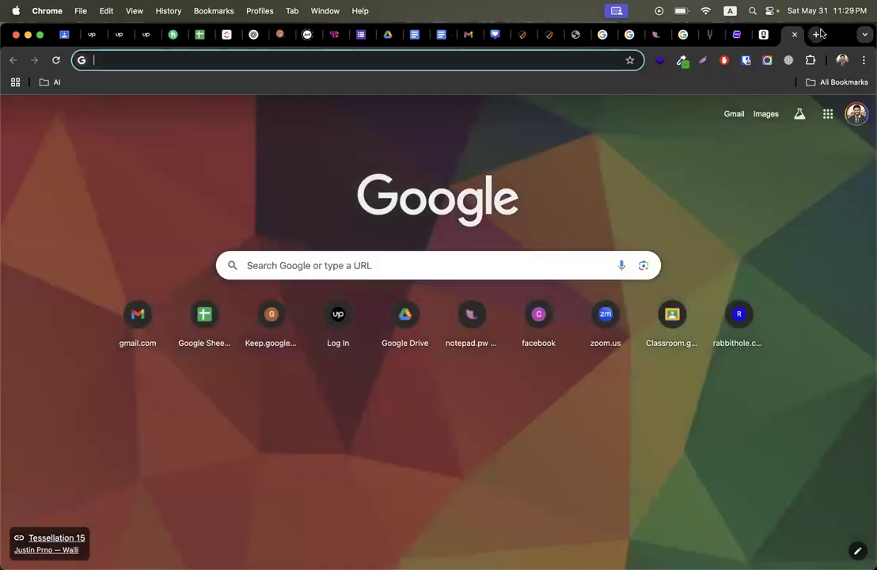
type("ubersugges")
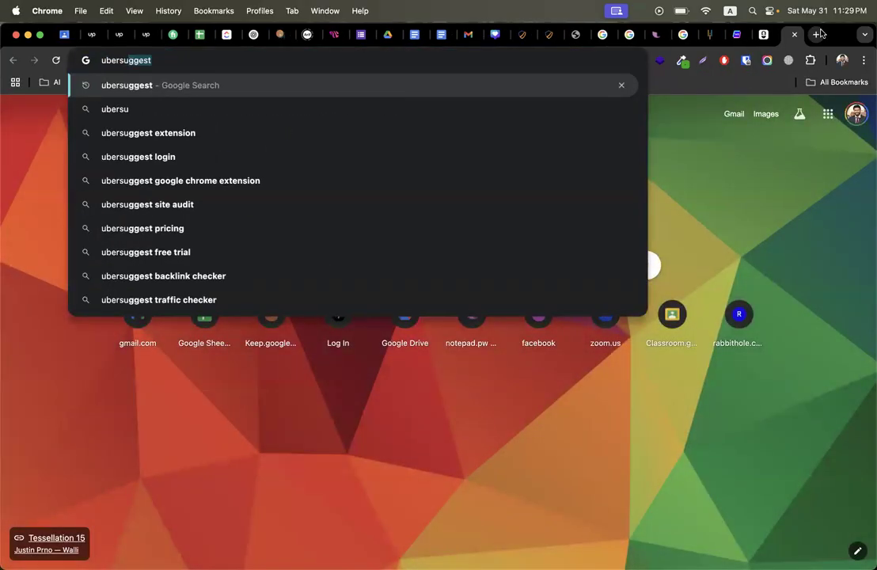
key("Return")
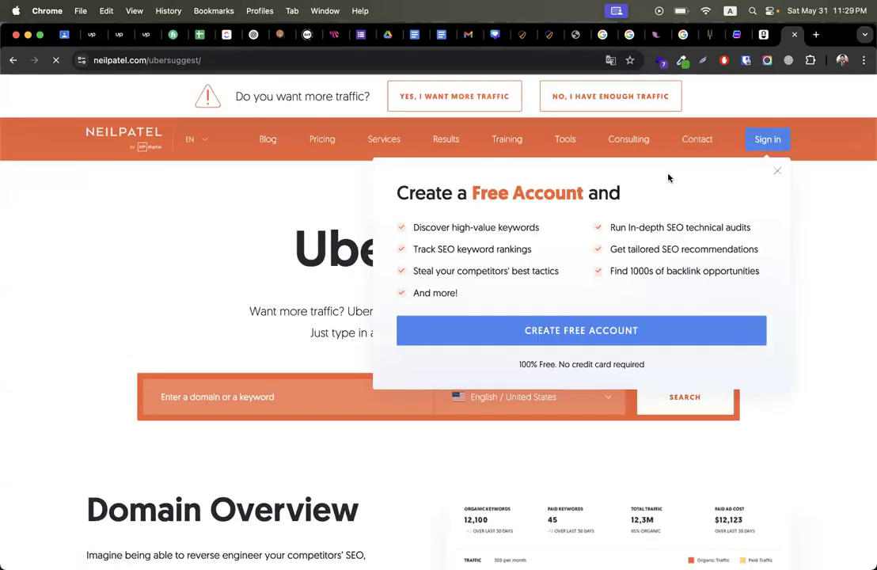
left_click(778, 174)
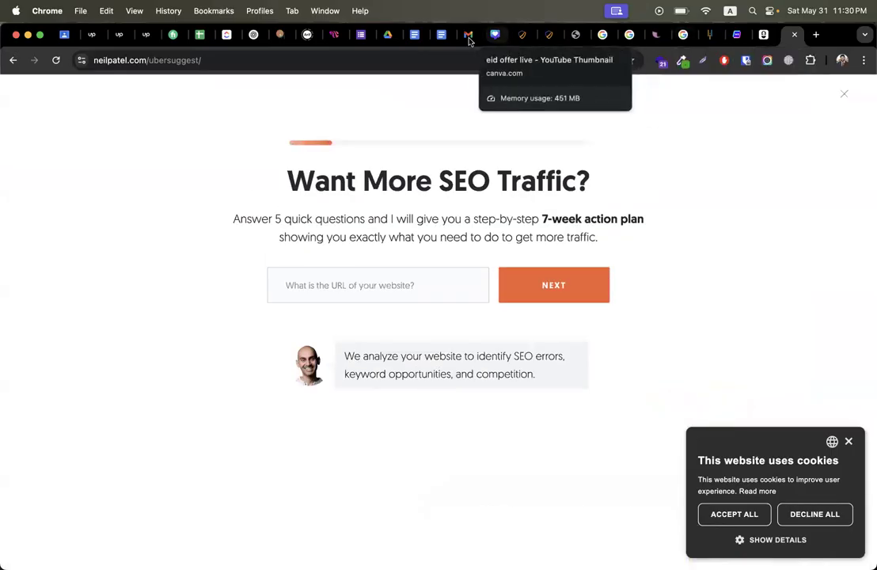
Step: Copy 'The Future of Web Development' from ChatGPT's title 9
left_click(255, 34)
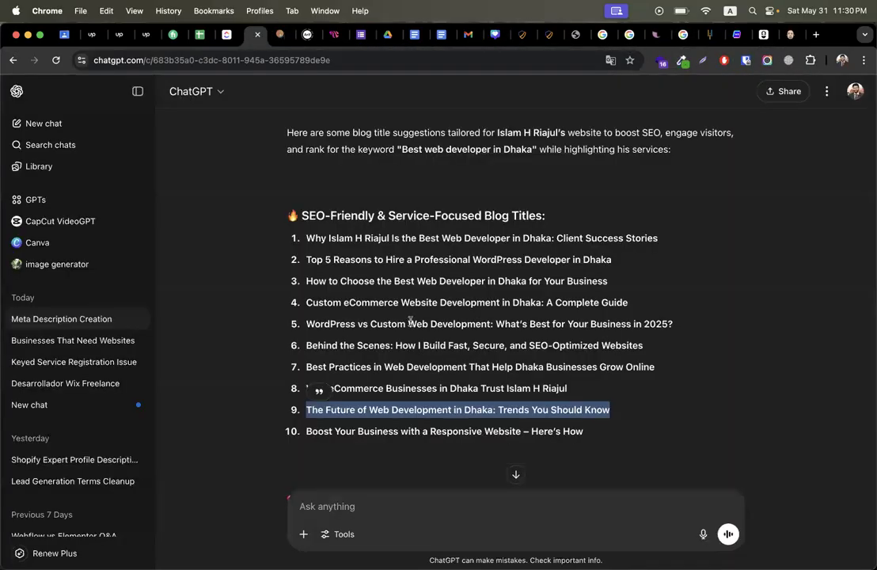
left_click(396, 409)
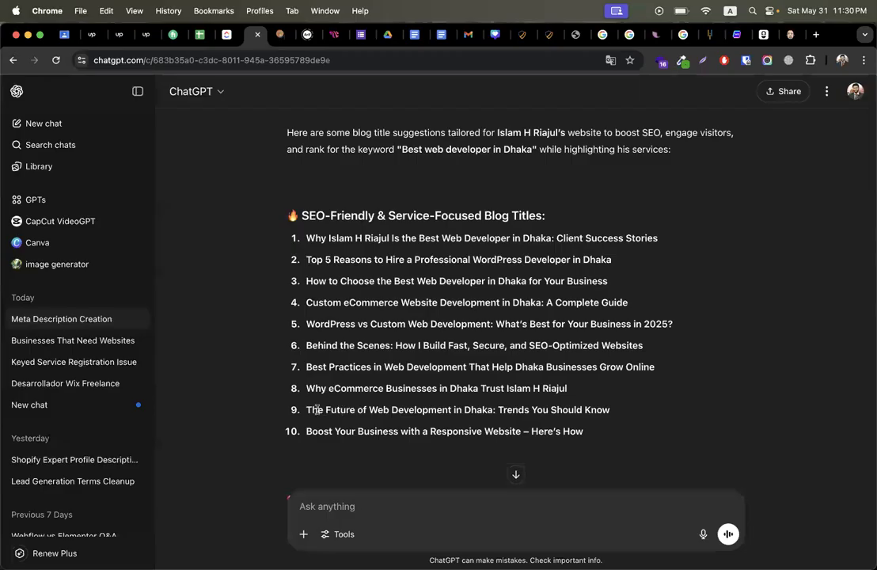
left_click_drag(452, 410, 683, 413)
key("super+c")
left_click(477, 412)
left_click(505, 448)
left_click_drag(305, 411, 638, 413)
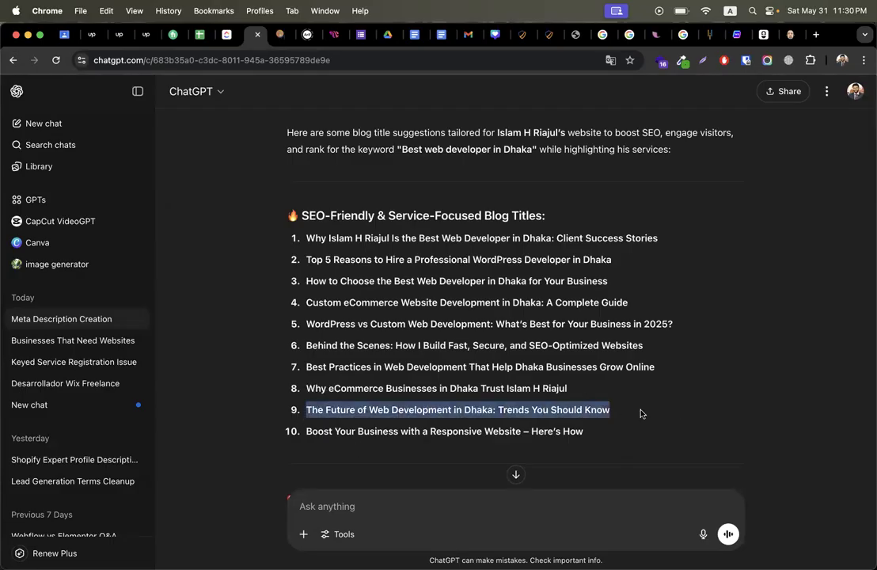
left_click(641, 414)
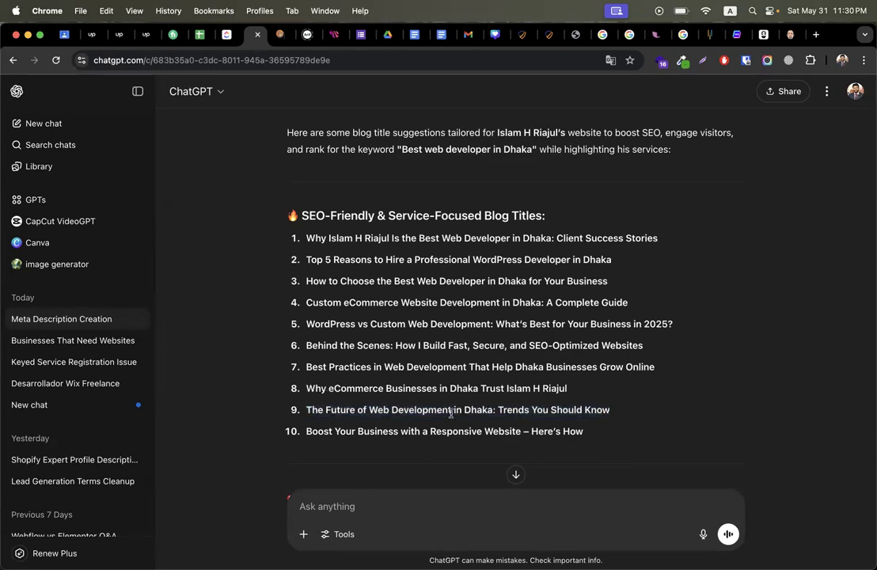
left_click_drag(452, 409, 306, 410)
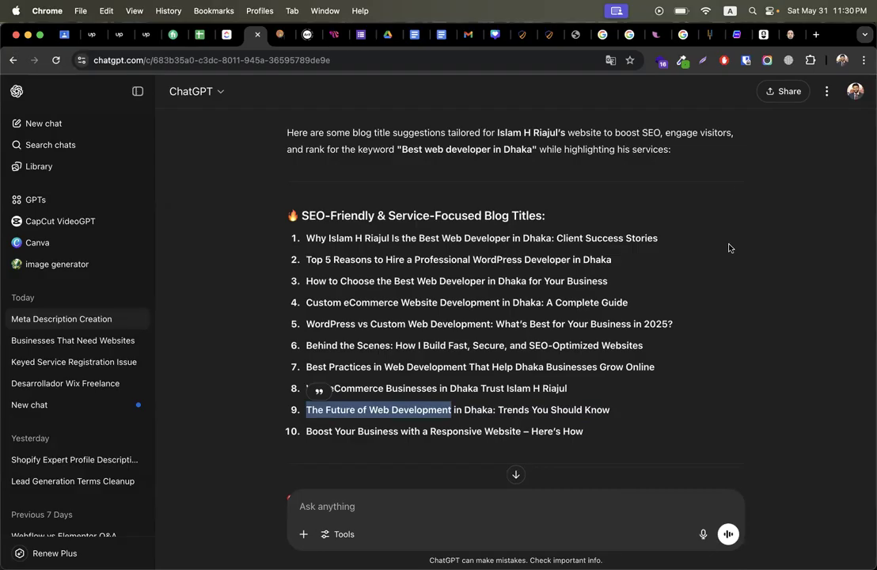
Step: Paste 'The Future of Web Development' into Ubersuggest's keyword box
left_click(791, 34)
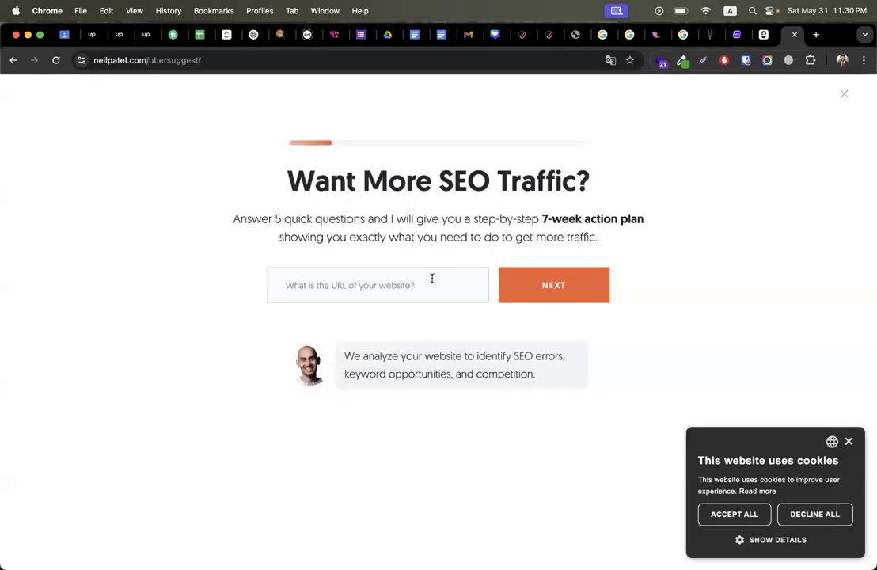
left_click(844, 93)
left_click(247, 397)
key("super+v")
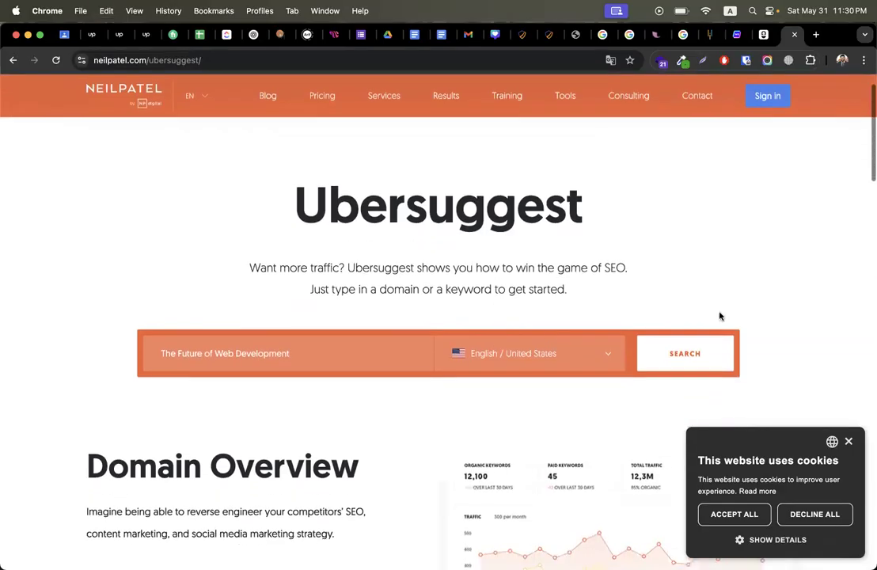
Step: Search the keyword across All Locations to get volume 170, difficulty 5, US$6.54 CPC
left_click(715, 347)
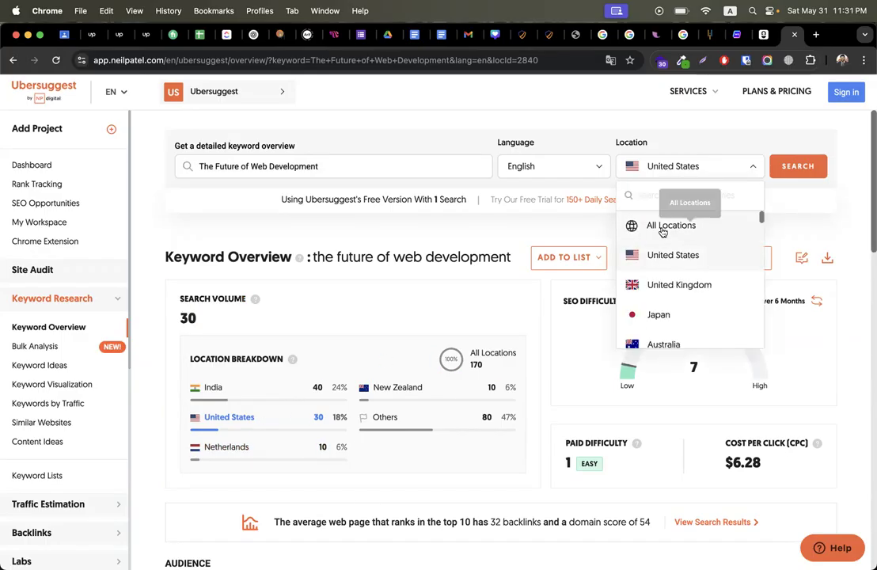
left_click(665, 227)
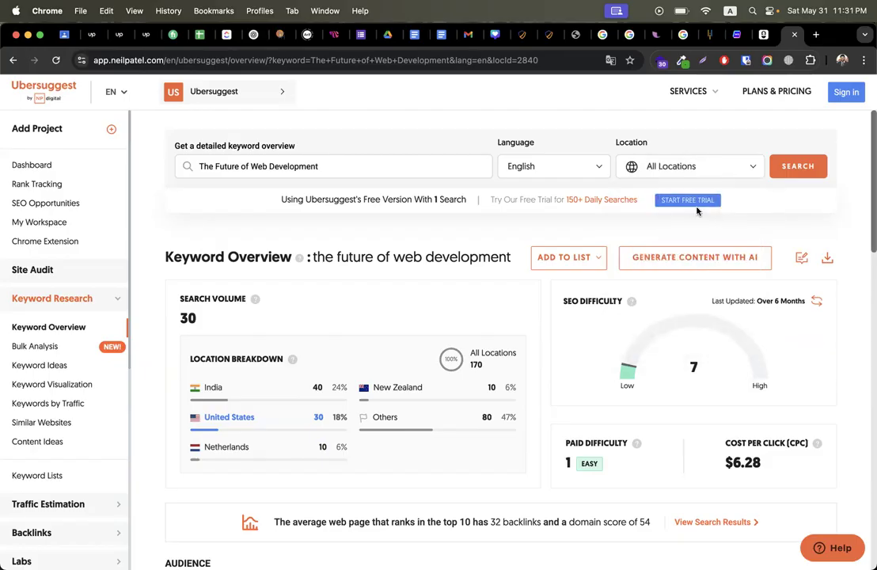
left_click(800, 167)
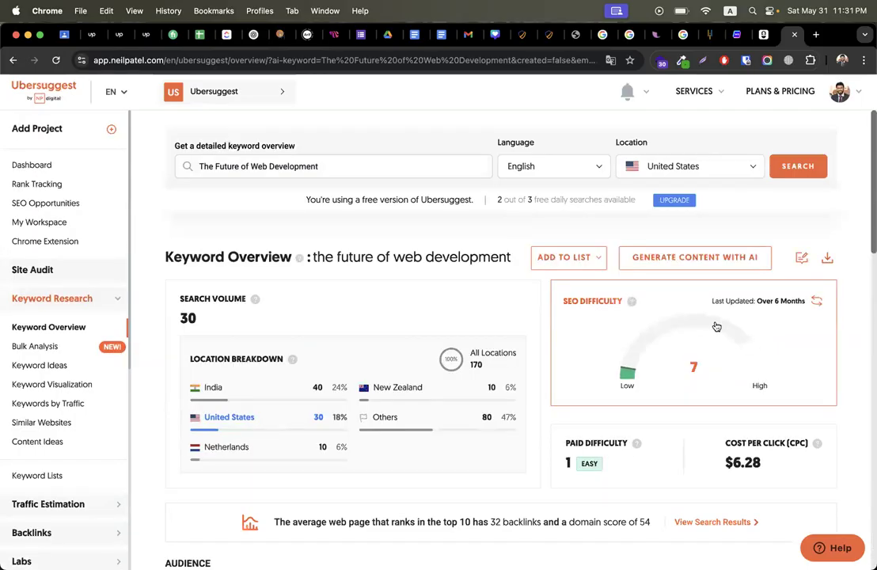
left_click(699, 173)
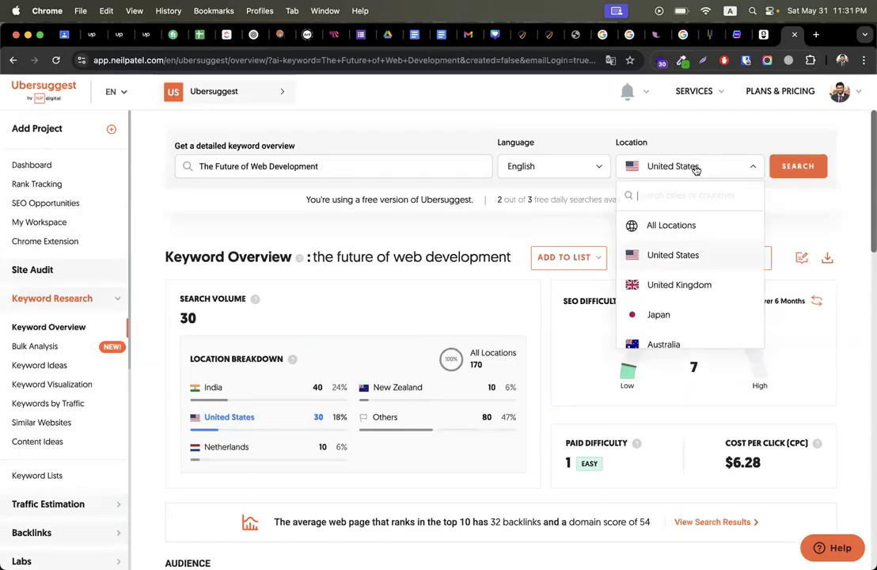
left_click(662, 223)
left_click(798, 167)
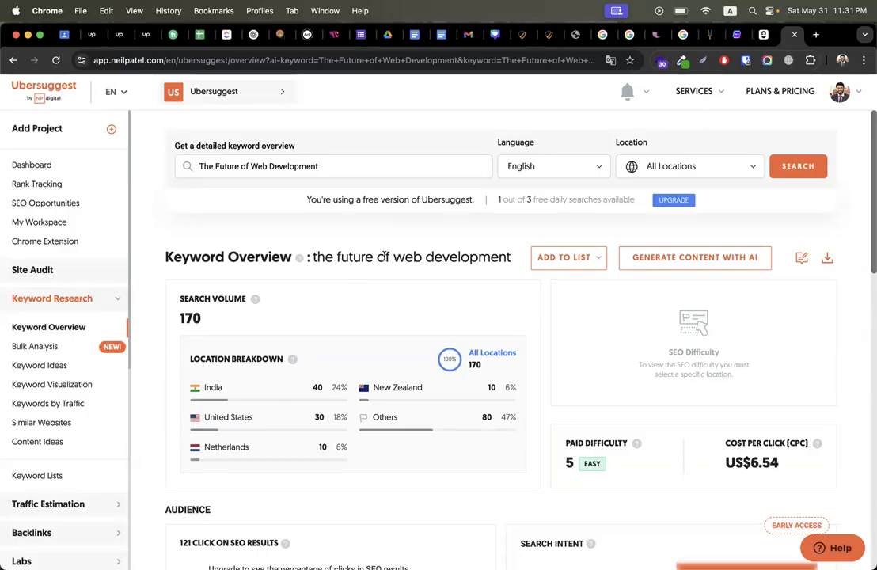
Step: Browse the 17 Keyword Ideas suggestions and select 'the future of web development'
left_click(49, 367)
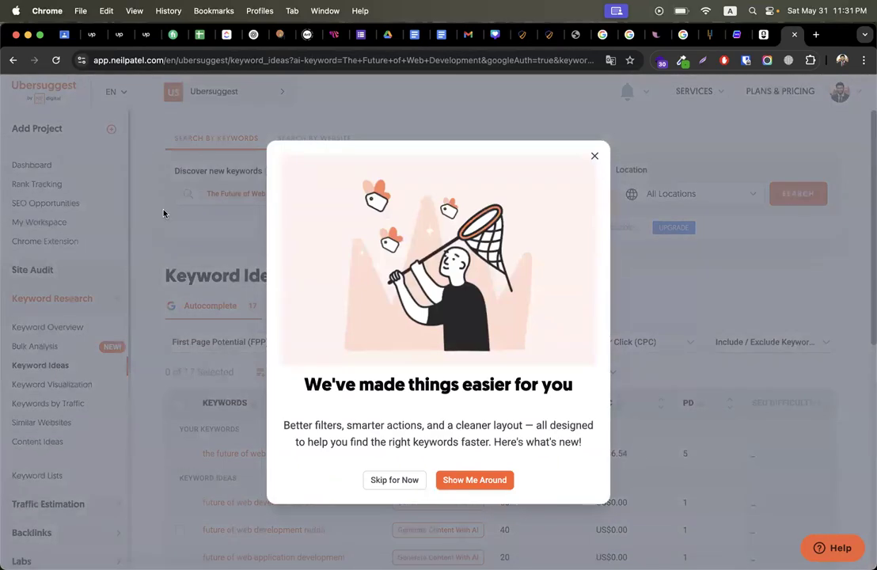
left_click(594, 156)
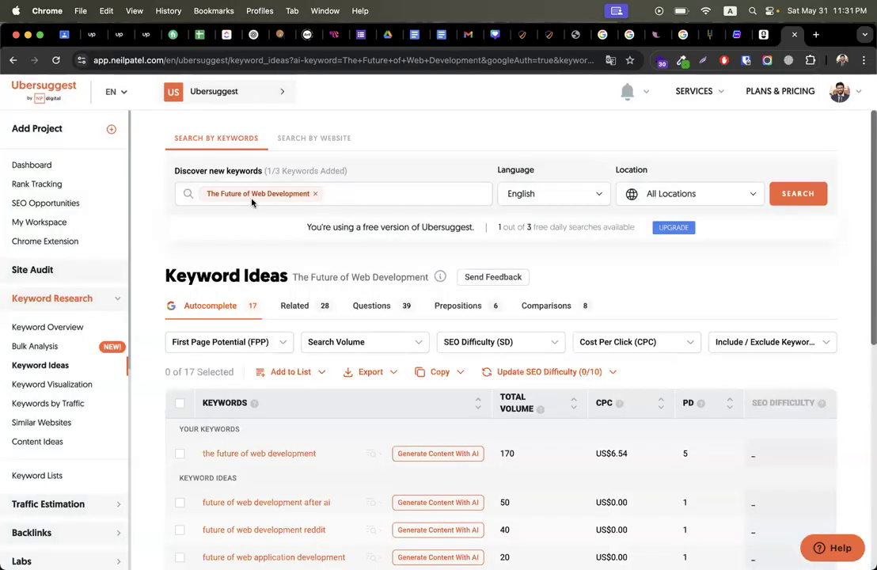
scroll(253, 237, "down", 3)
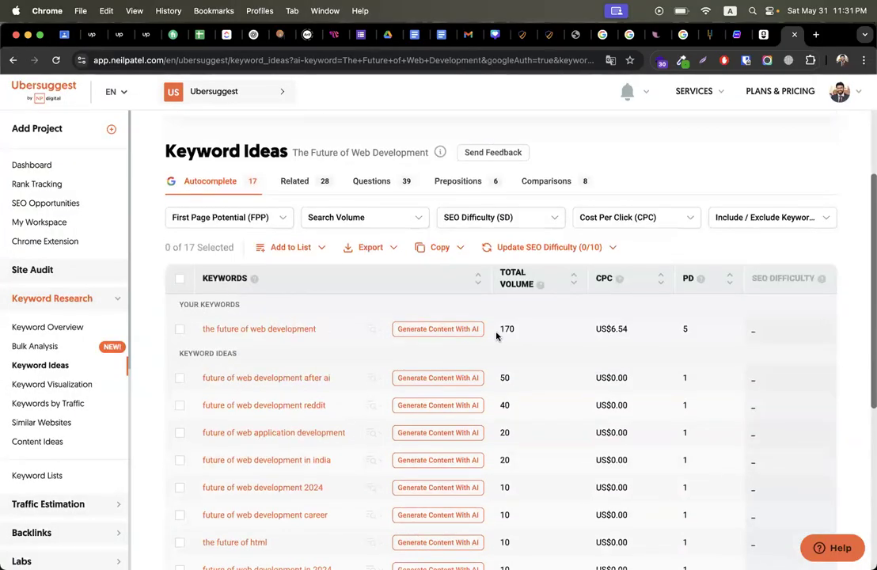
scroll(507, 337, "down", 2)
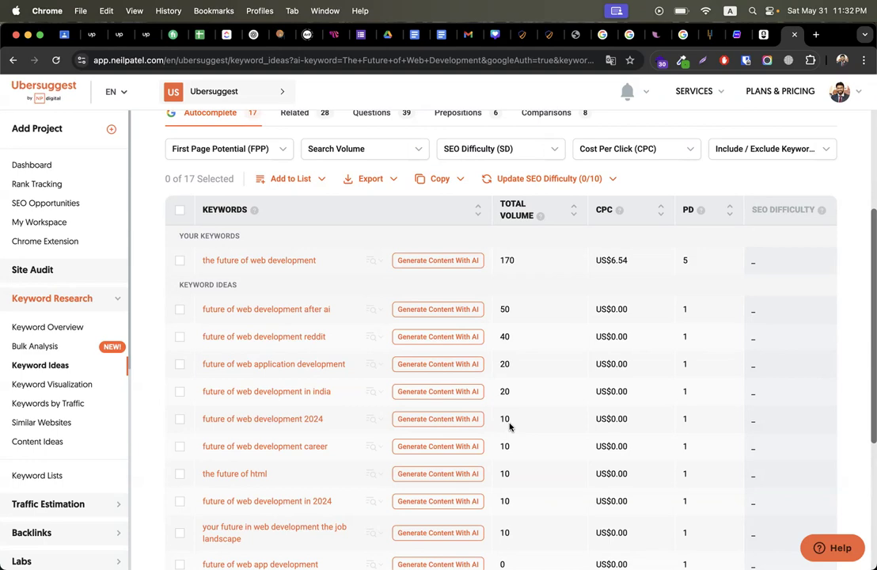
scroll(510, 427, "up", 1)
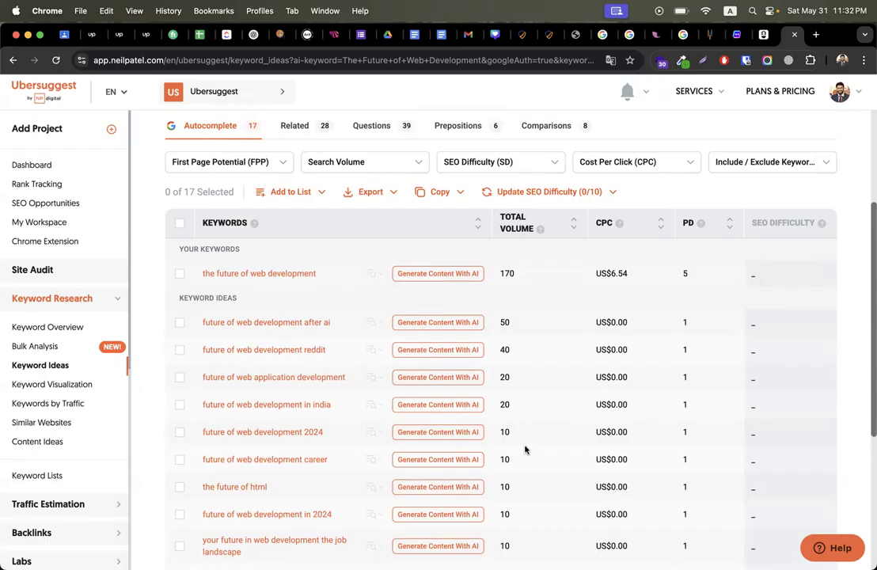
scroll(525, 455, "down", 4)
scroll(525, 463, "up", 5)
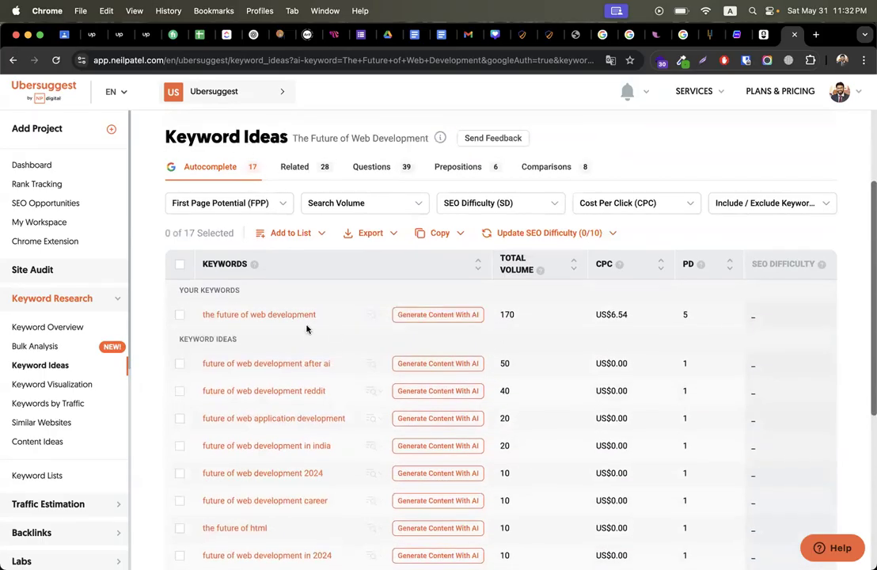
left_click_drag(323, 318, 201, 318)
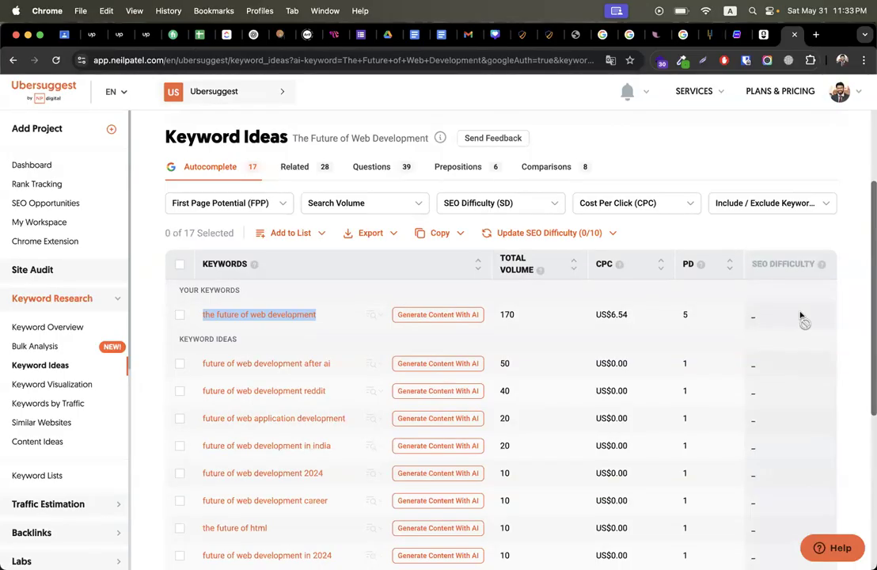
Step: Close Ubersuggest and return to the Chatsonic article, dismissing its tips and upgrade prompts
left_click(795, 34)
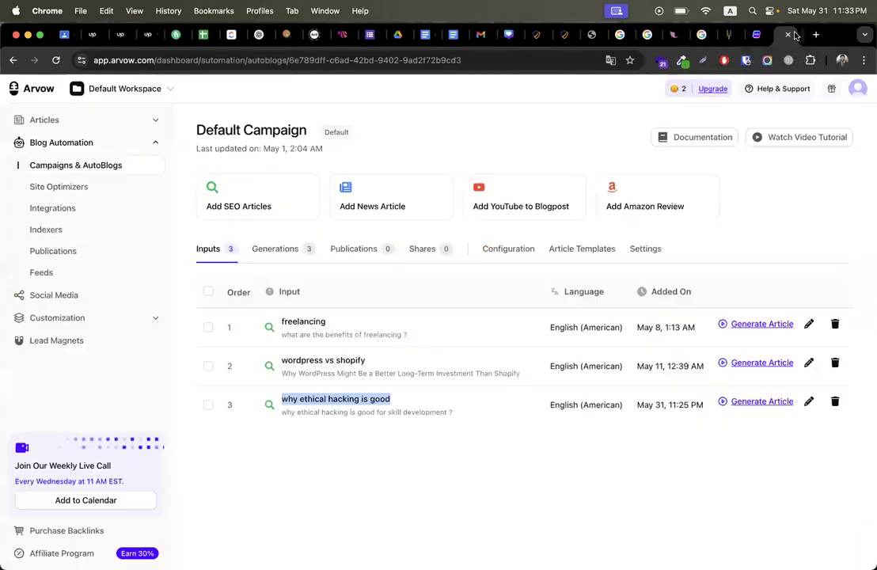
left_click(797, 239)
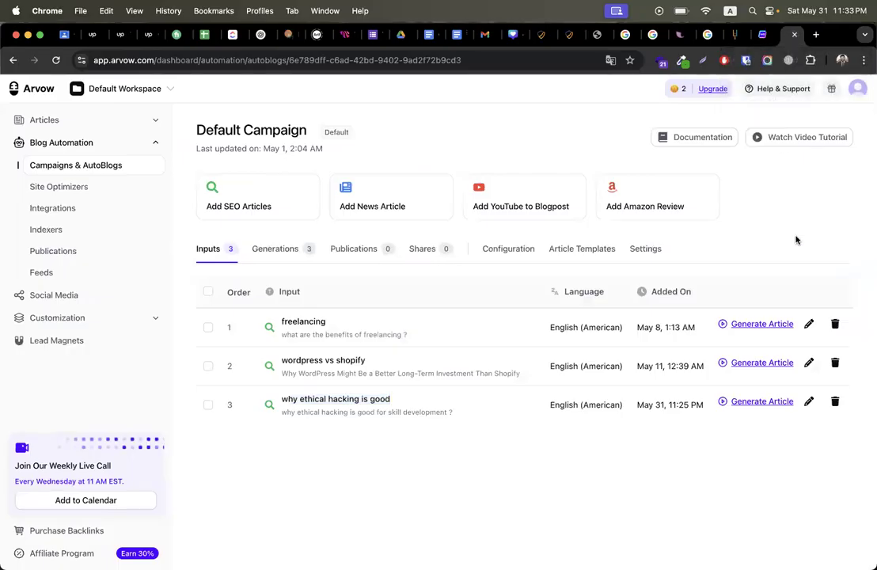
left_click(762, 35)
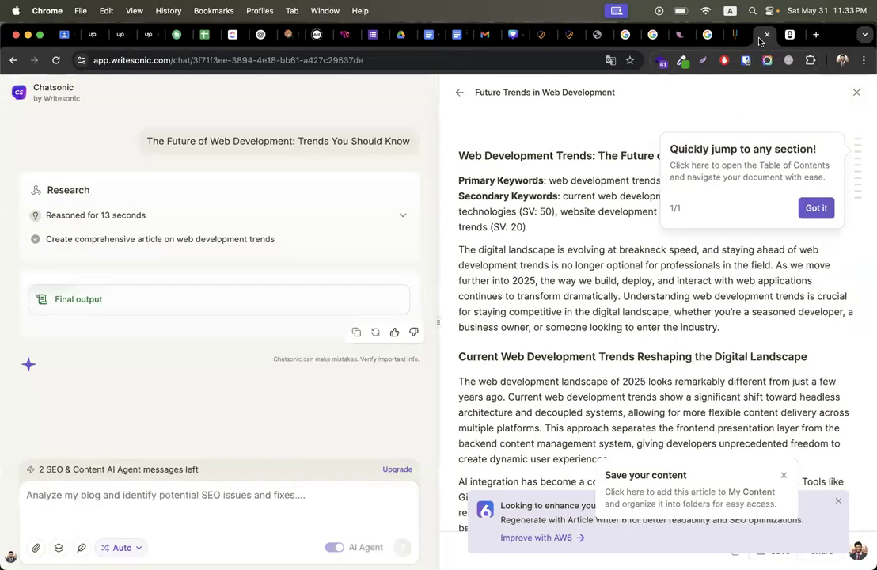
left_click(817, 207)
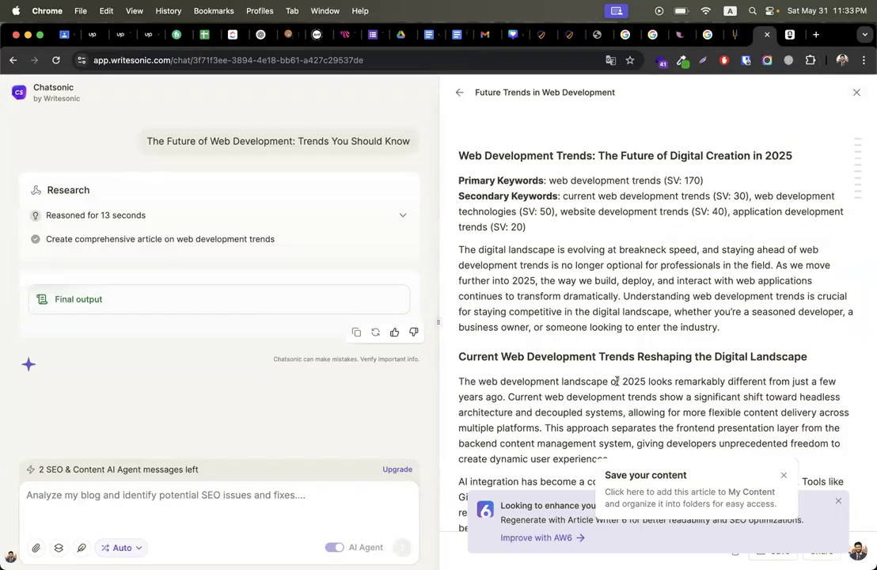
scroll(617, 381, "down", 15)
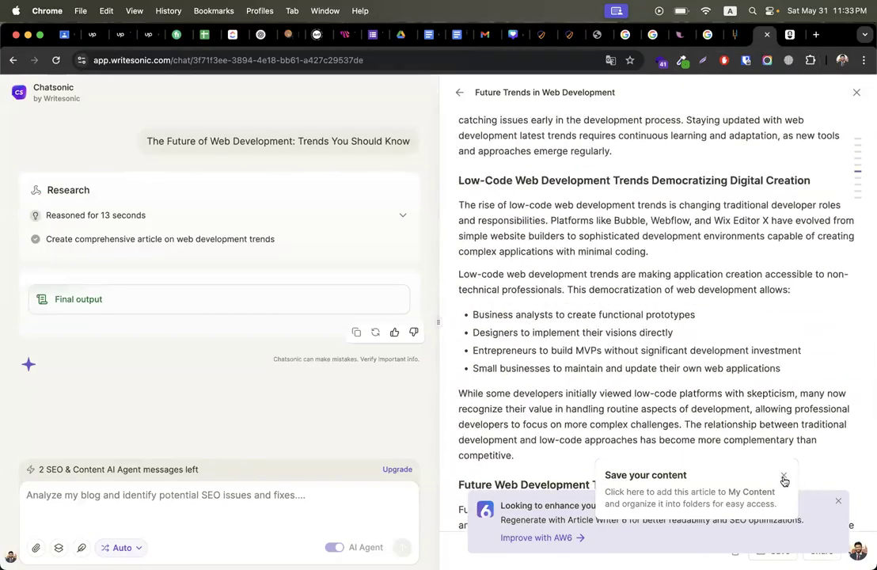
left_click(784, 479)
left_click(838, 502)
scroll(718, 408, "down", 2)
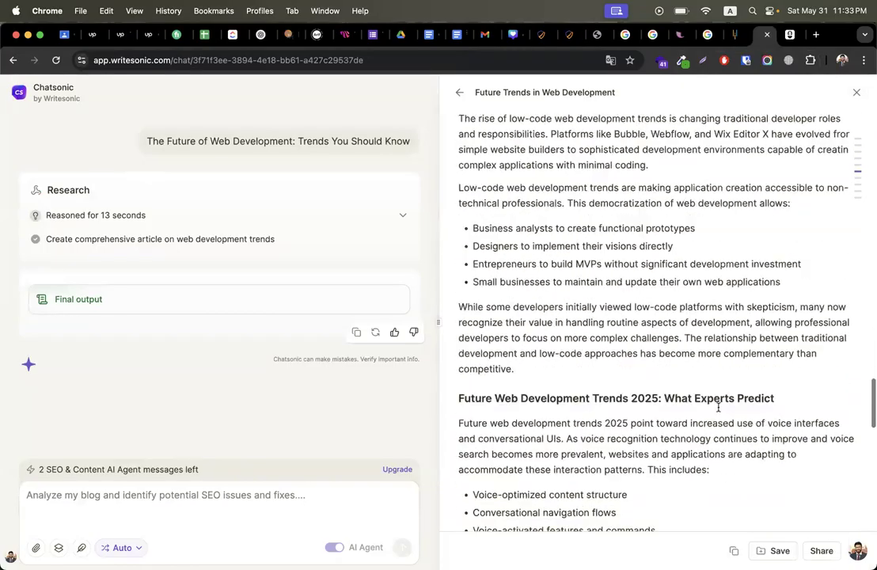
scroll(718, 407, "down", 15)
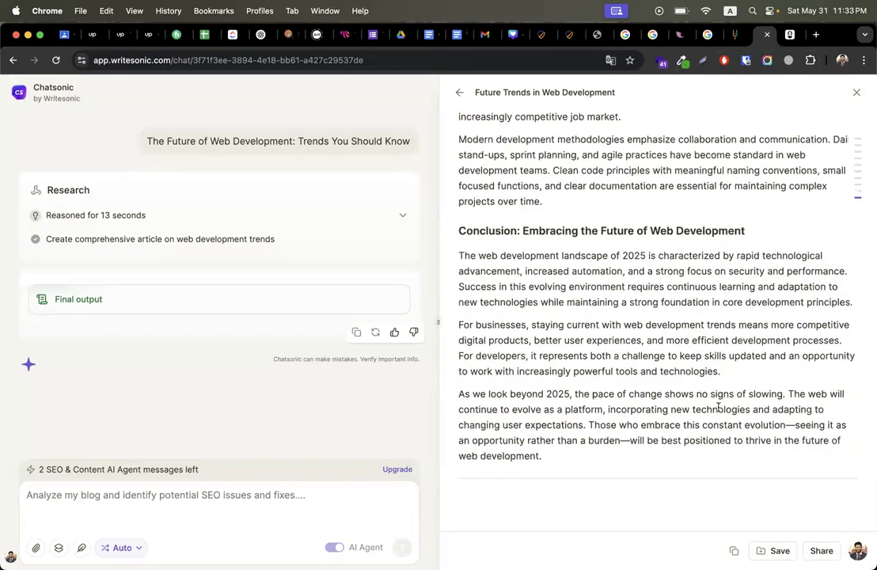
scroll(718, 407, "up", 20)
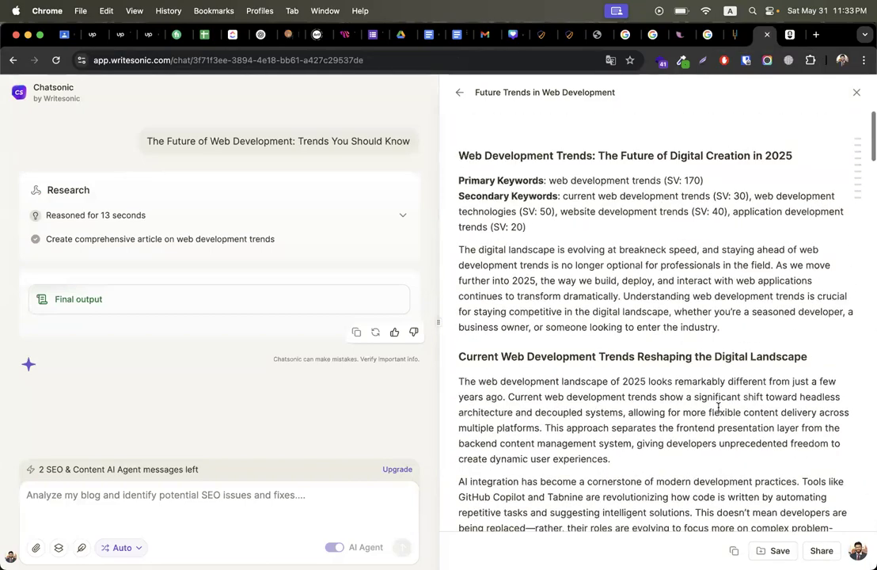
Step: Copy the heading 'Web Development Trends: The Future of Digital Creation in 2025'
triple_click(531, 156)
right_click(568, 150)
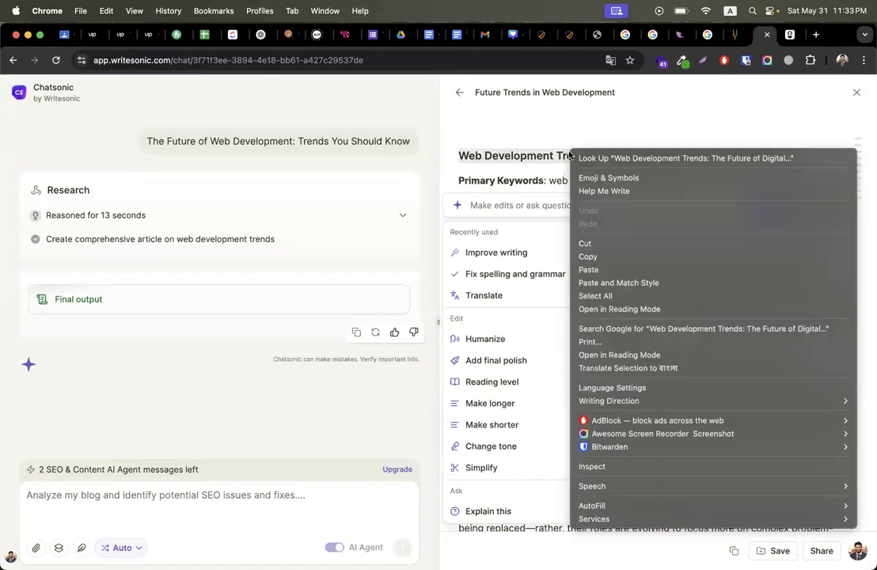
left_click(595, 255)
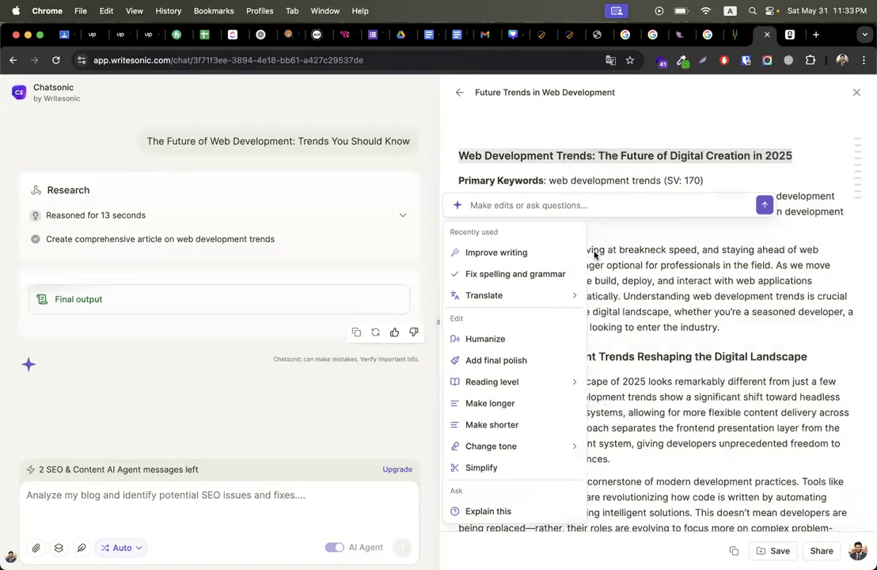
left_click(564, 157)
left_click(537, 157)
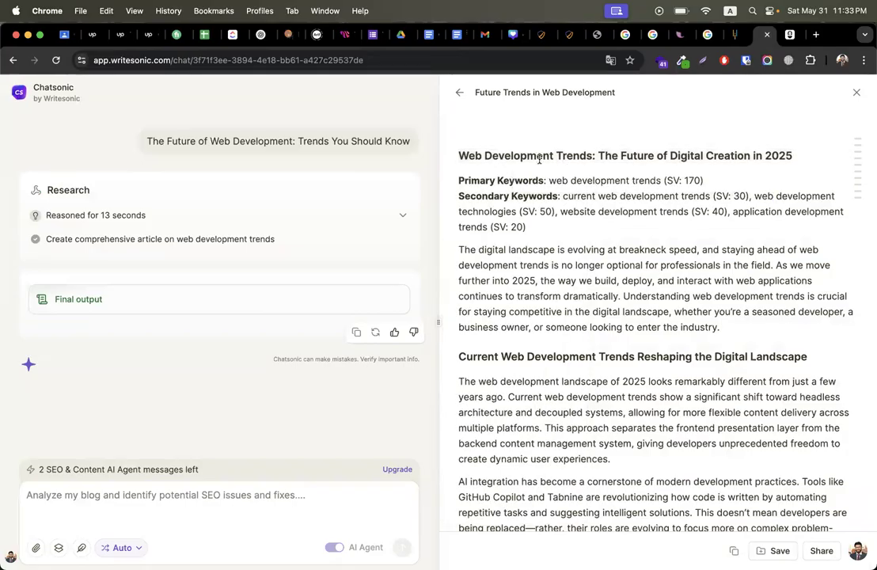
triple_click(541, 158)
right_click(541, 159)
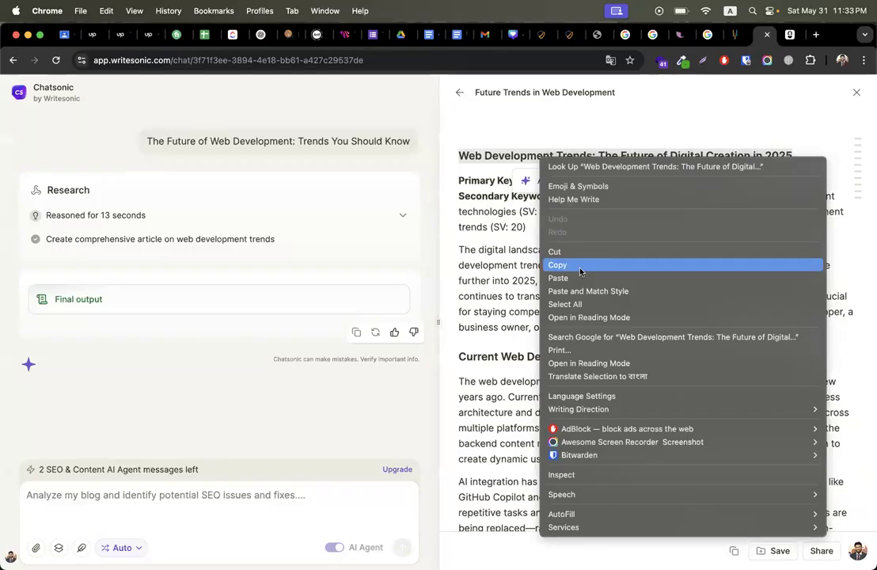
left_click(581, 270)
left_click(542, 34)
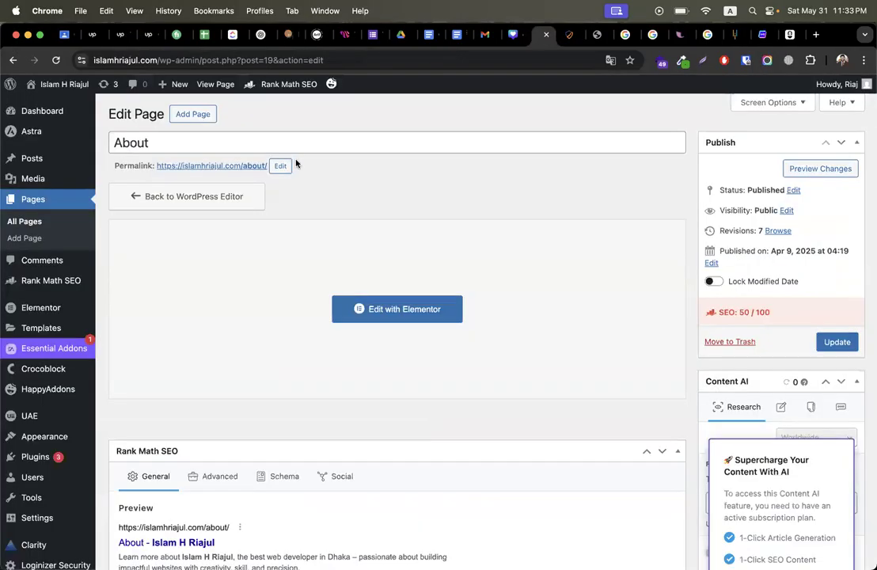
Step: Add a new post titled 'Web Development Trends: The Future of Digital Creation in 2025'
mouse_move(36, 158)
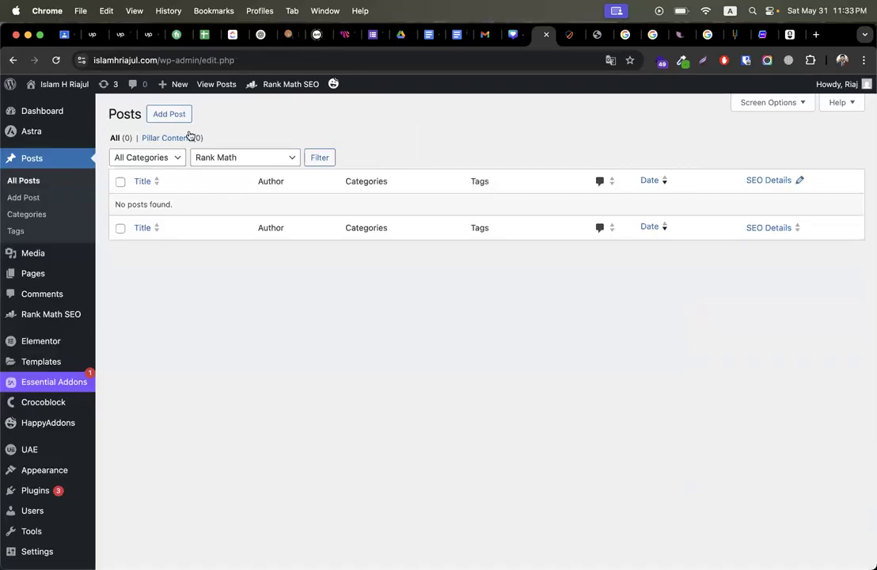
left_click(180, 115)
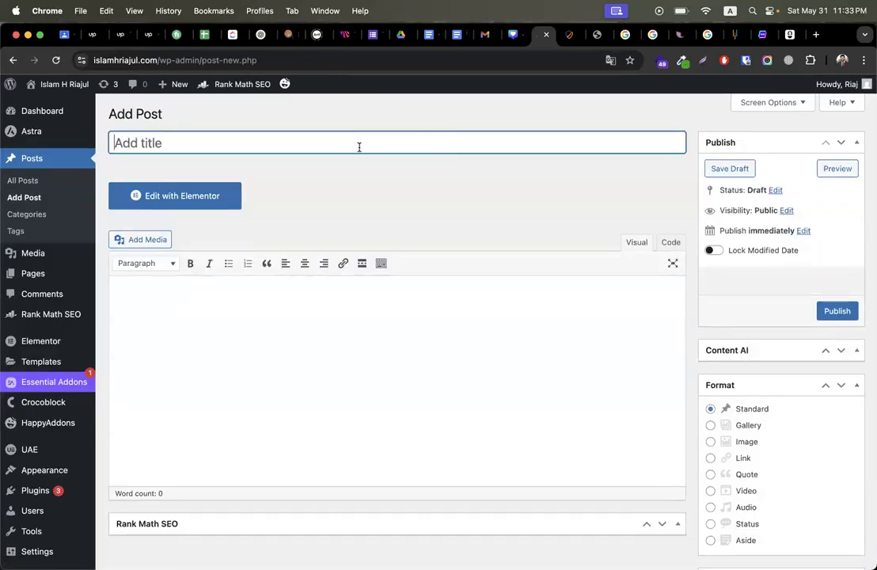
key("super+v")
left_click(355, 359)
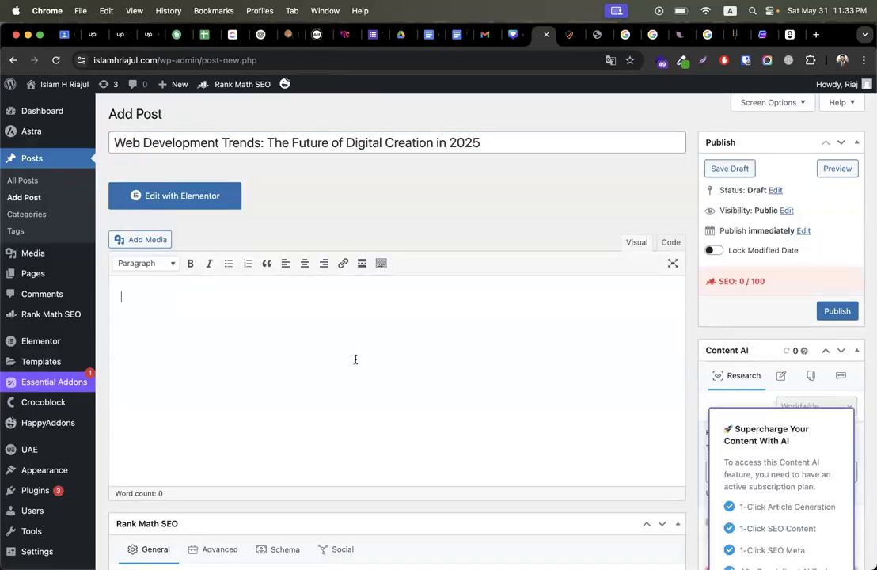
left_click(762, 34)
Step: Humanize the primary keyword 'web development trends' with Ask AI, creating article version 2
left_click(526, 246)
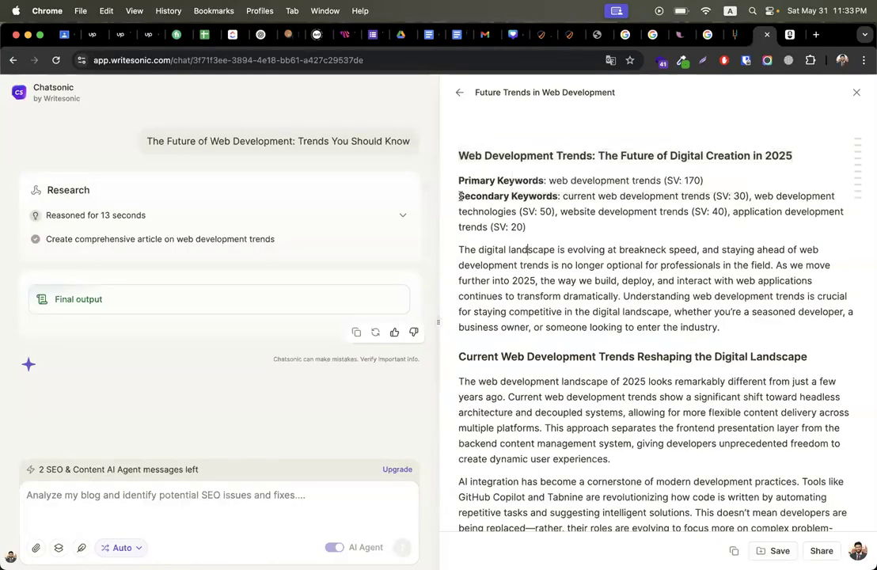
left_click_drag(551, 181, 662, 181)
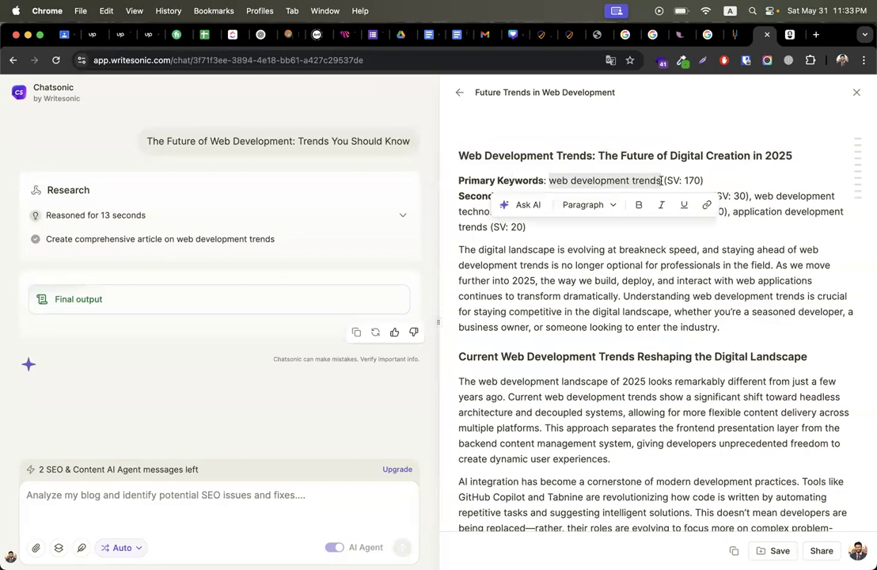
left_click(723, 166)
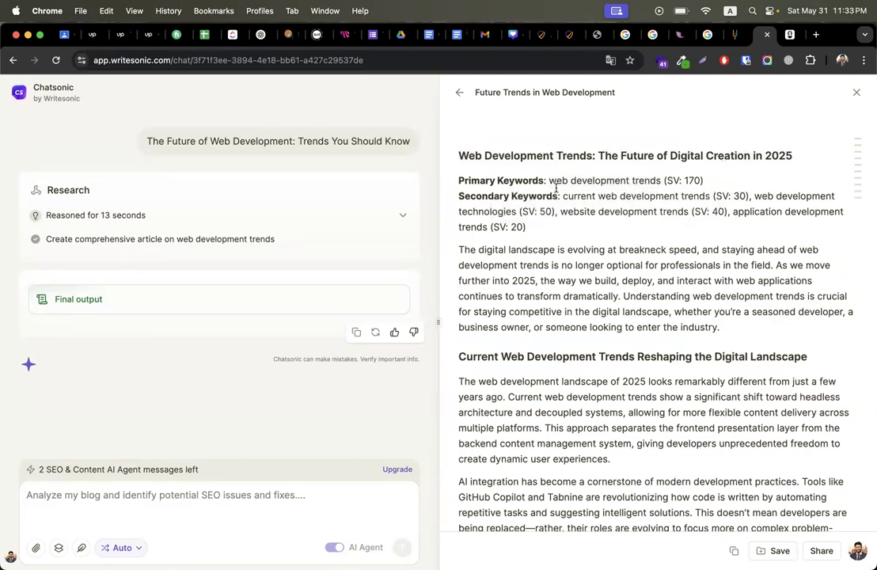
left_click_drag(551, 181, 662, 180)
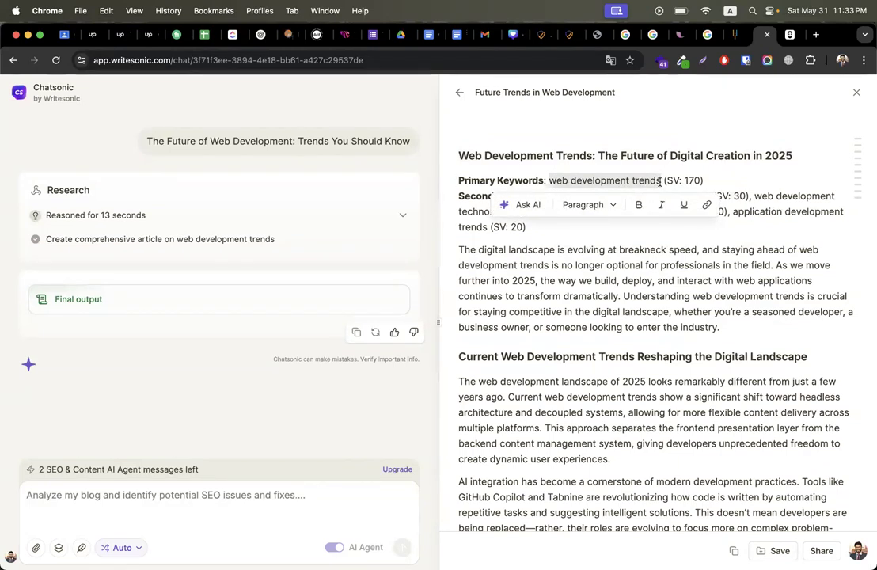
left_click(524, 205)
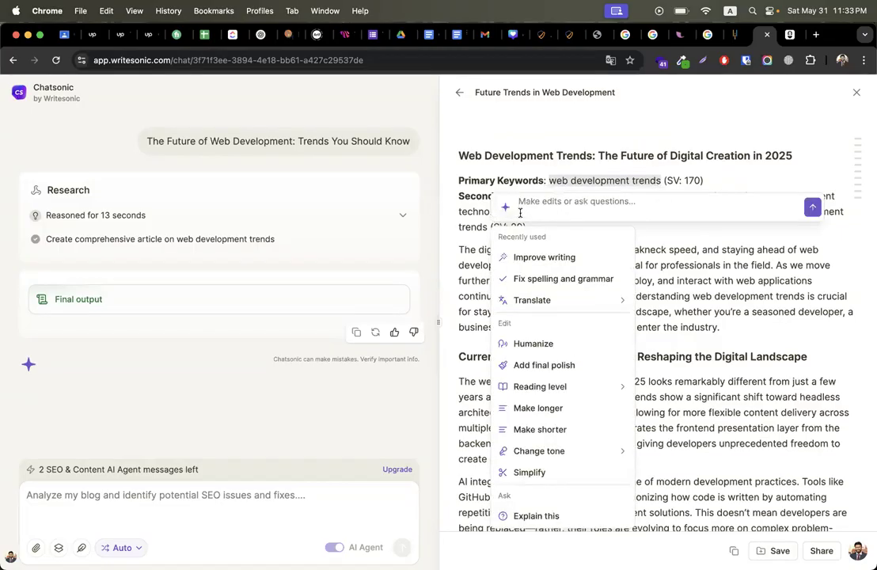
left_click(526, 345)
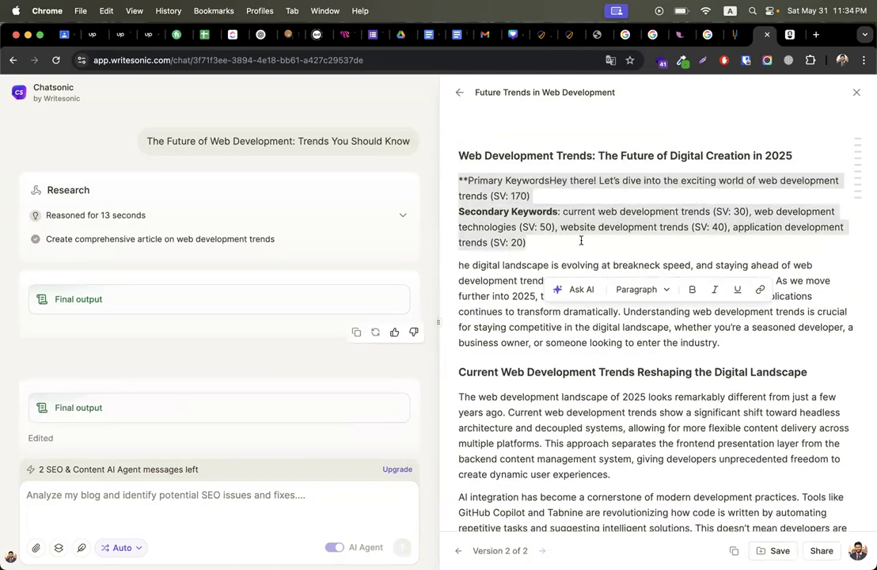
left_click(581, 240)
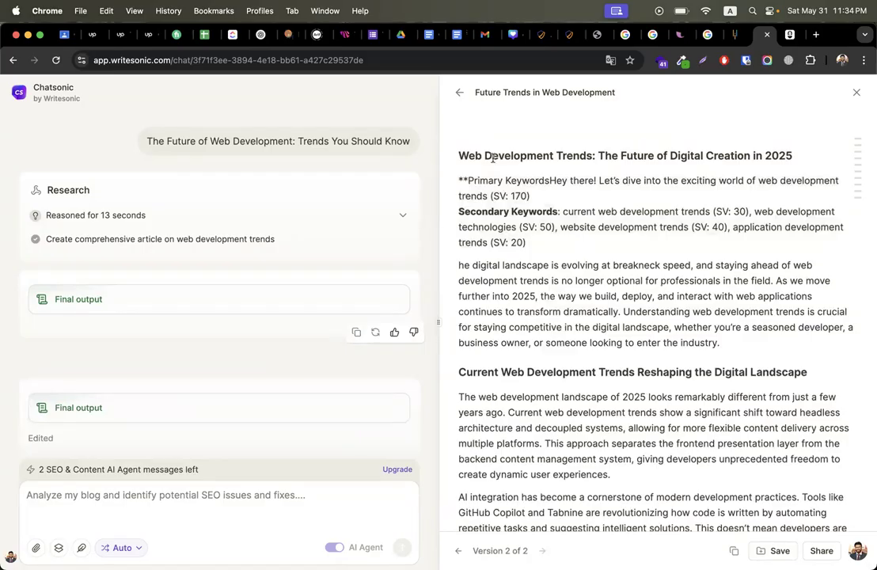
scroll(323, 286, "down", 2)
scroll(324, 287, "up", 2)
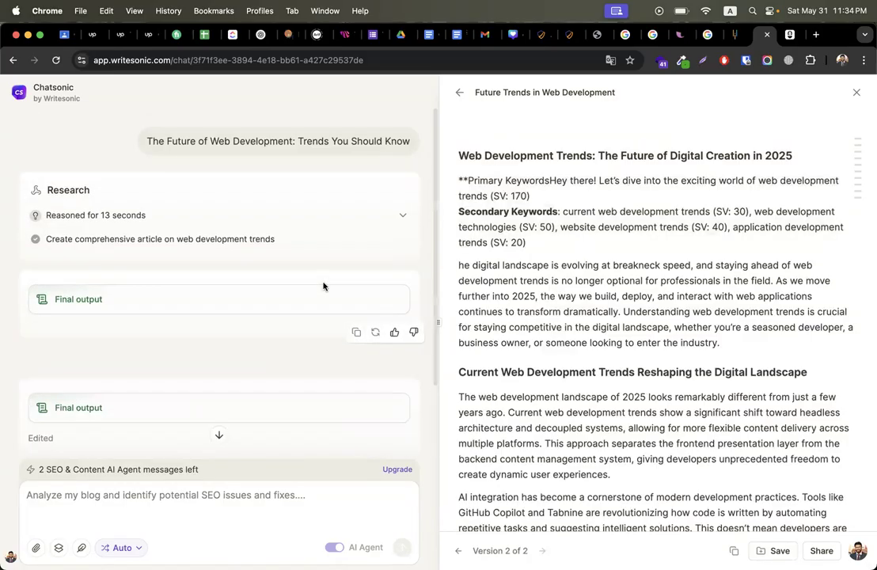
scroll(324, 286, "down", 2)
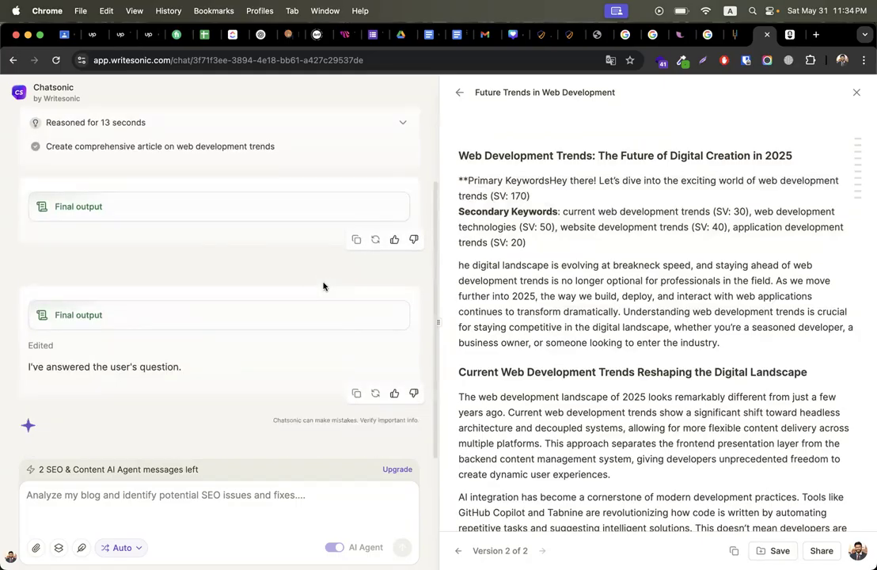
left_click(208, 495)
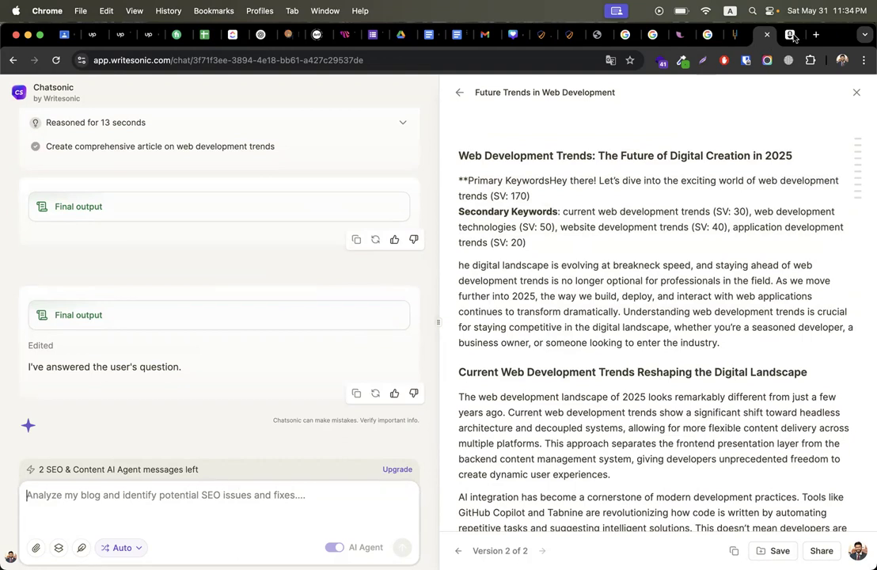
Step: Reopen the 'the future of web development' overview in Ubersuggest and select its query
left_click(794, 35)
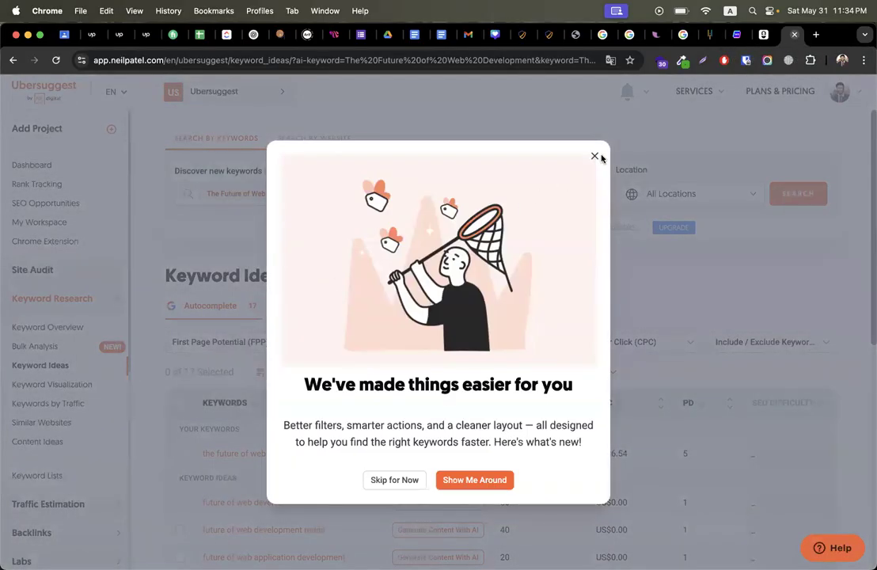
left_click(595, 157)
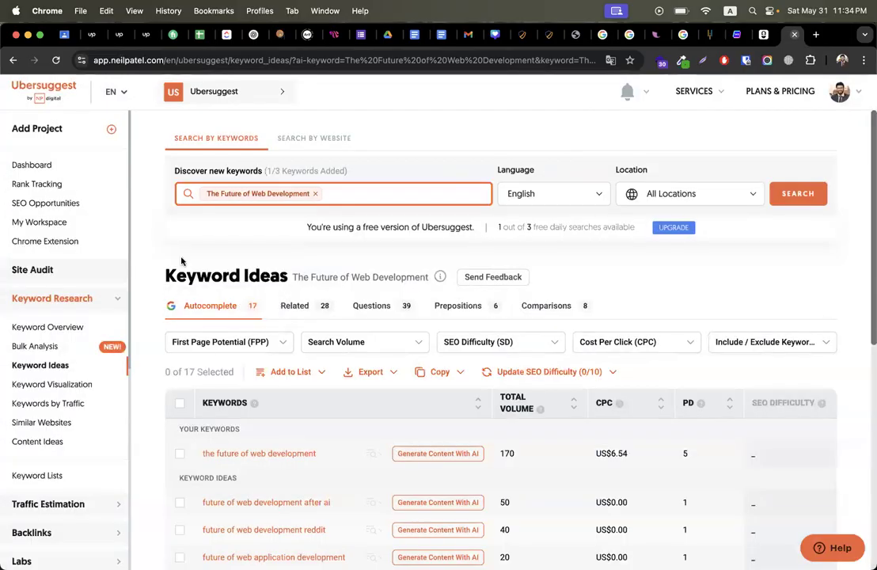
left_click_drag(319, 456, 202, 456)
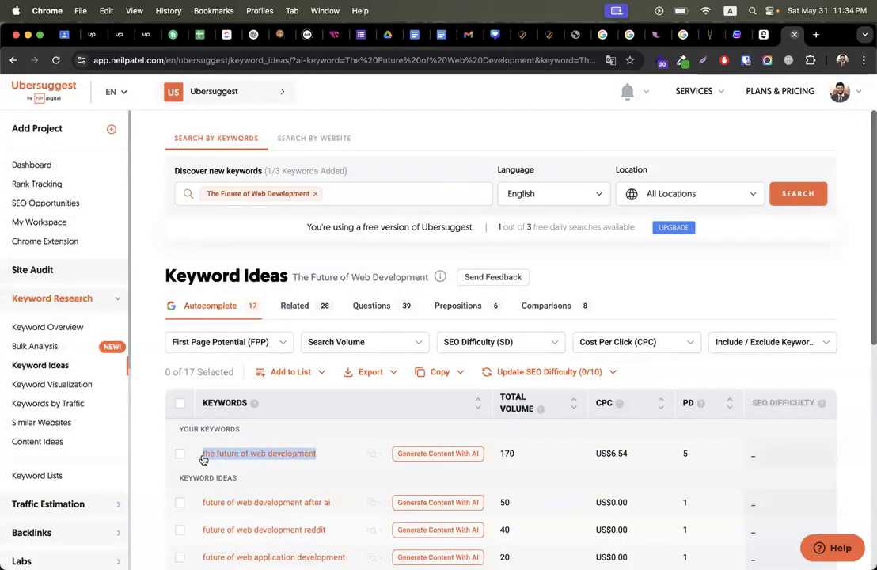
scroll(328, 348, "down", 2)
scroll(328, 348, "up", 3)
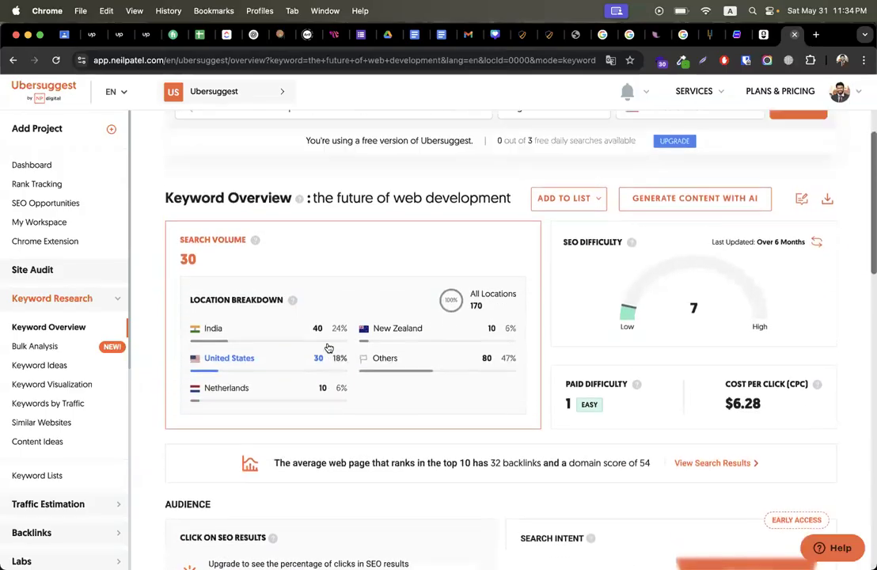
left_click(351, 168)
key("super+a")
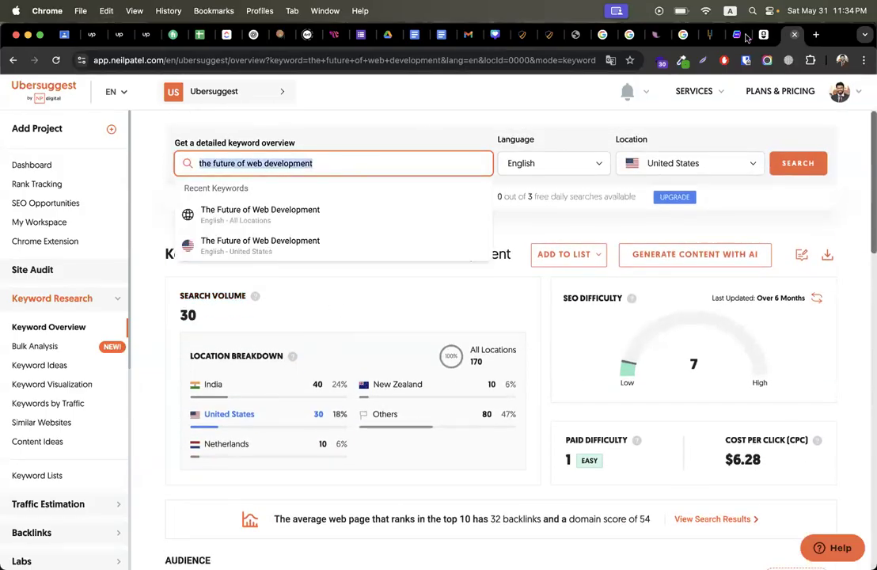
key("super+alt+Left")
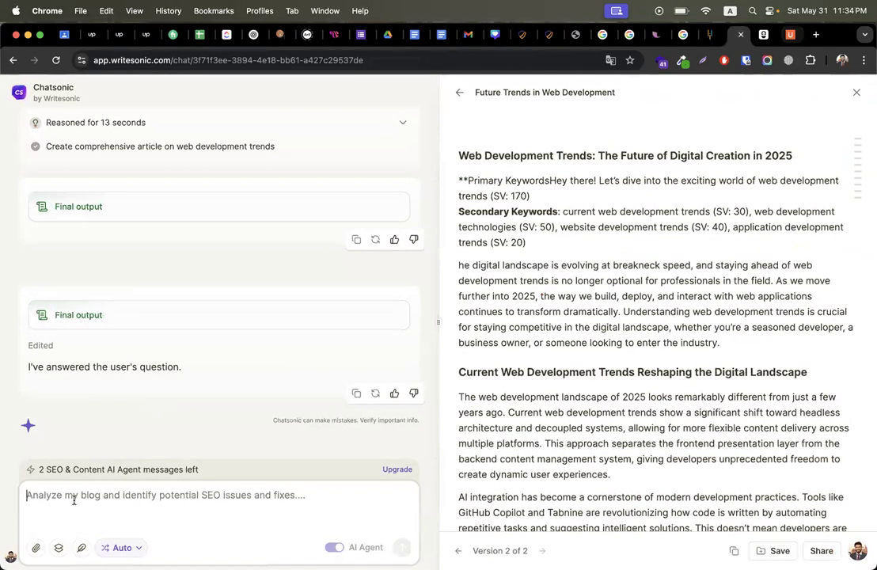
Step: Ask Chatsonic to improve the content for main keyword 'the future of web development'
type("my main ")
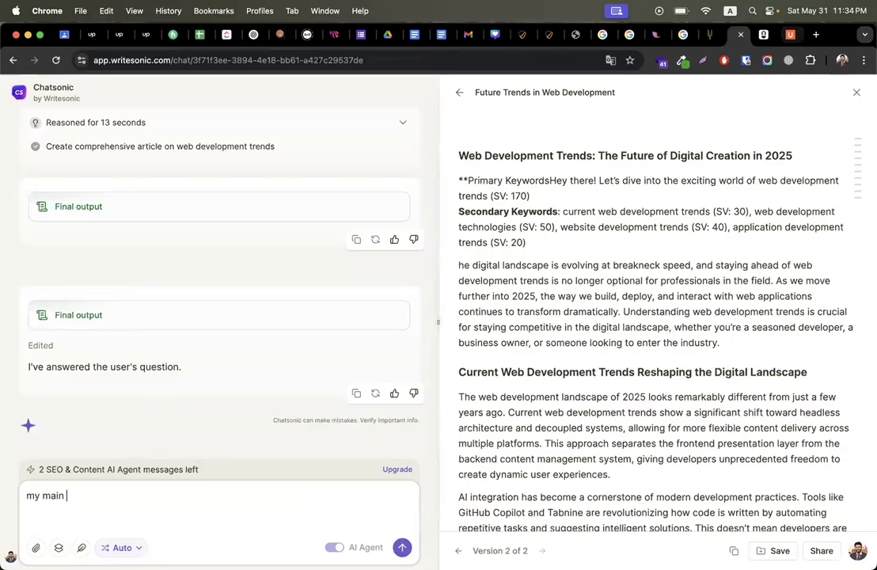
type("keywor")
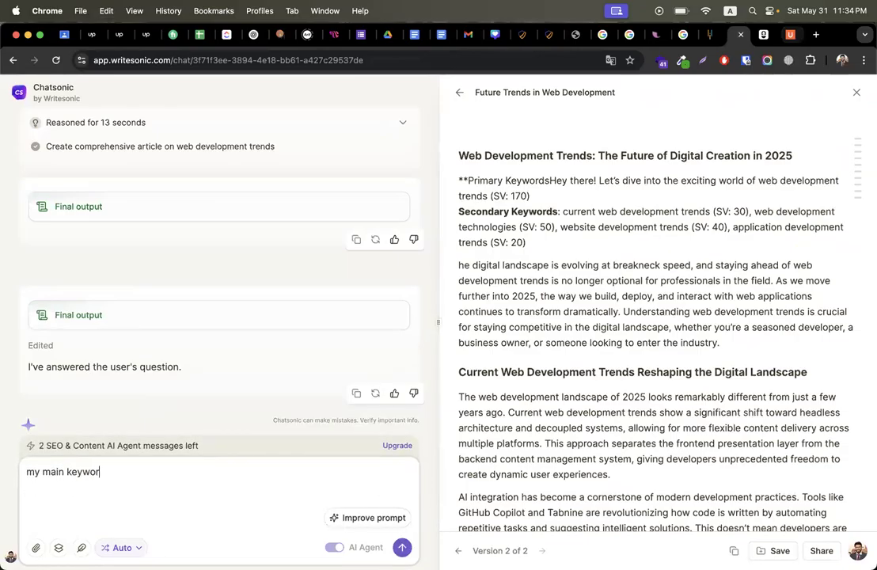
type("d is \"the future of web development\", as ")
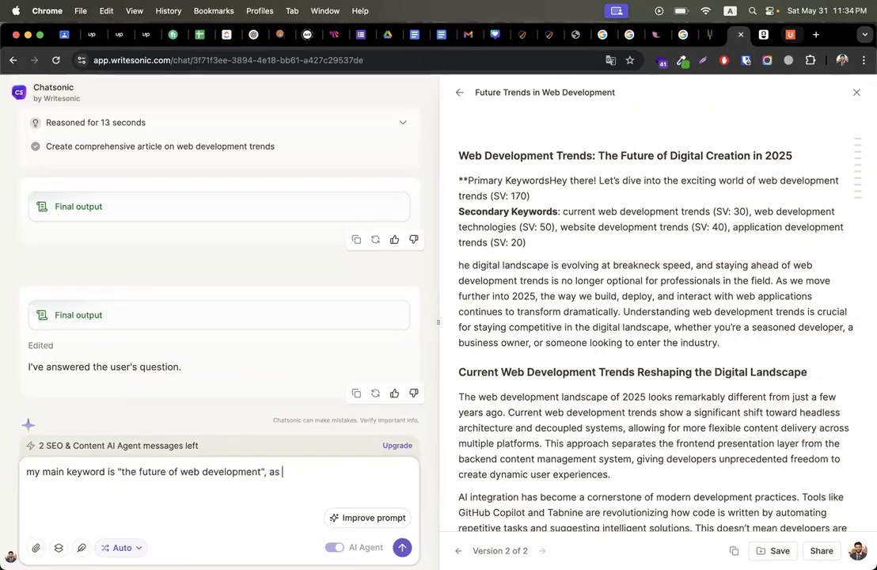
type("per this keyword impor")
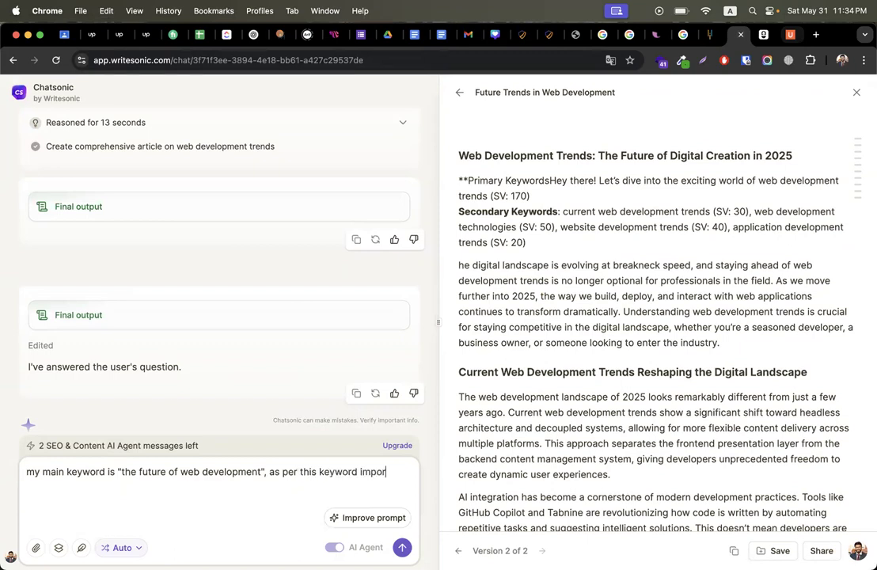
type("ve the content.")
key("Return")
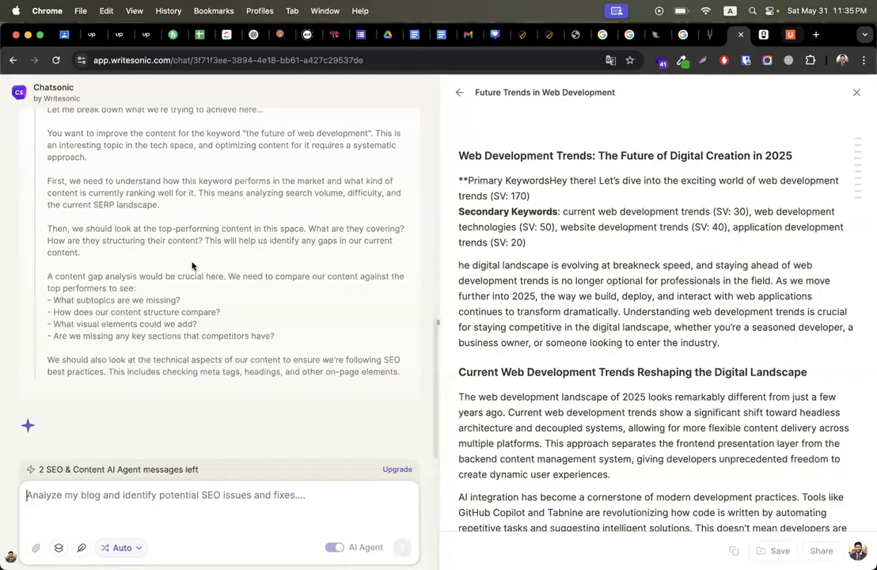
Step: Scroll through Chatsonic's four-step research plan as keyword research starts
scroll(507, 309, "down", 15)
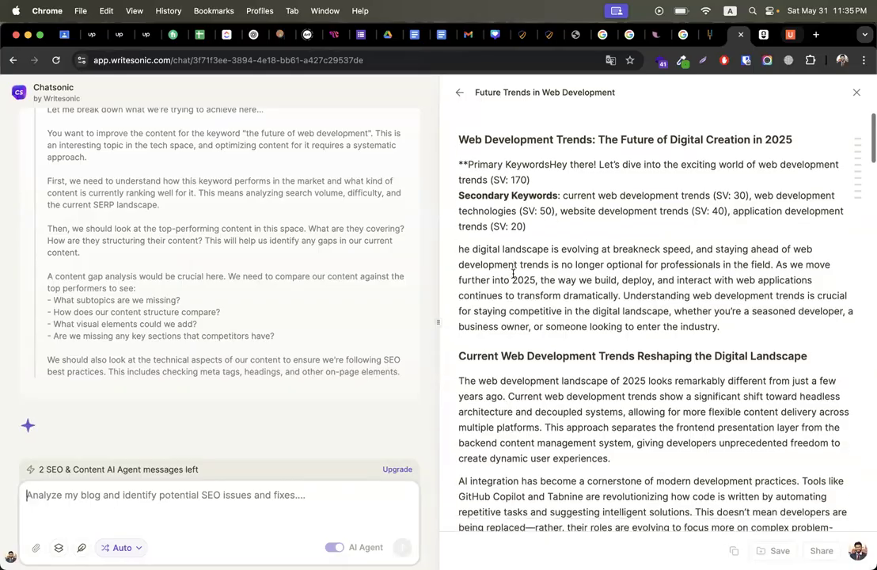
scroll(514, 278, "down", 9)
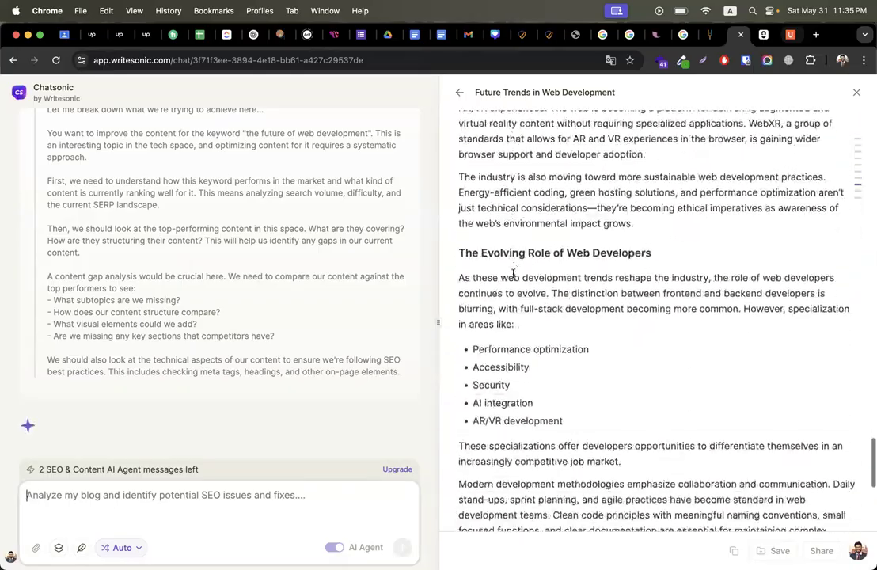
scroll(513, 275, "up", 16)
scroll(513, 275, "up", 20)
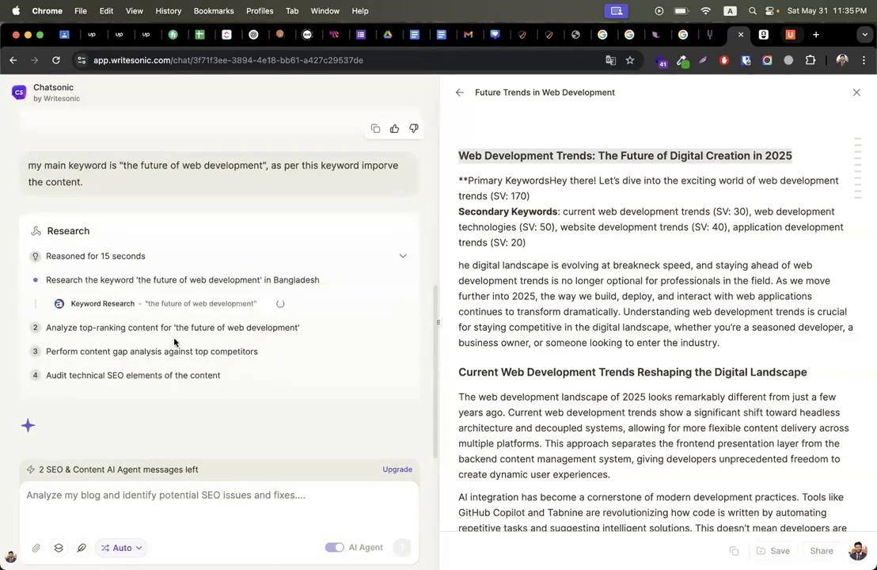
Step: Read through the Future Trends article draft, highlighting passages such as the Tabnine sentence, while research runs
mouse_move(129, 306)
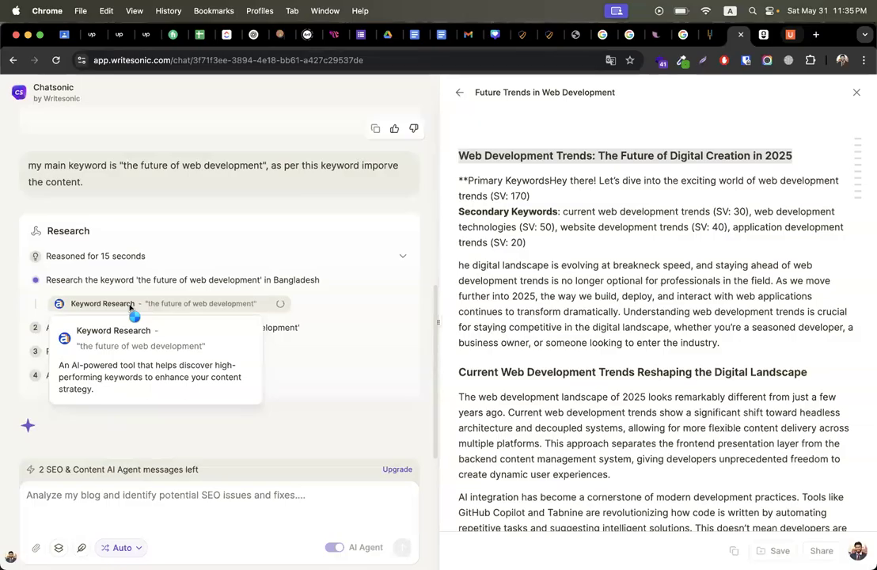
scroll(539, 329, "down", 3)
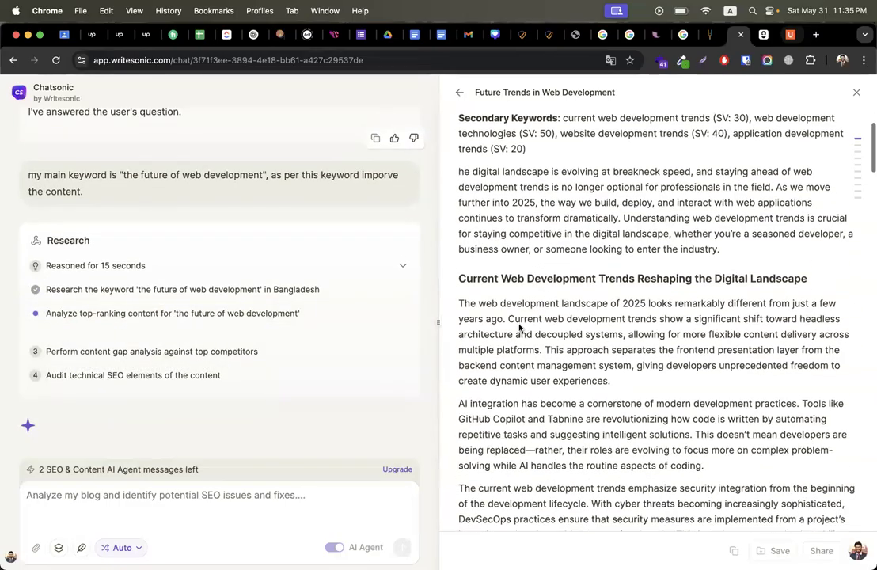
left_click_drag(459, 279, 791, 274)
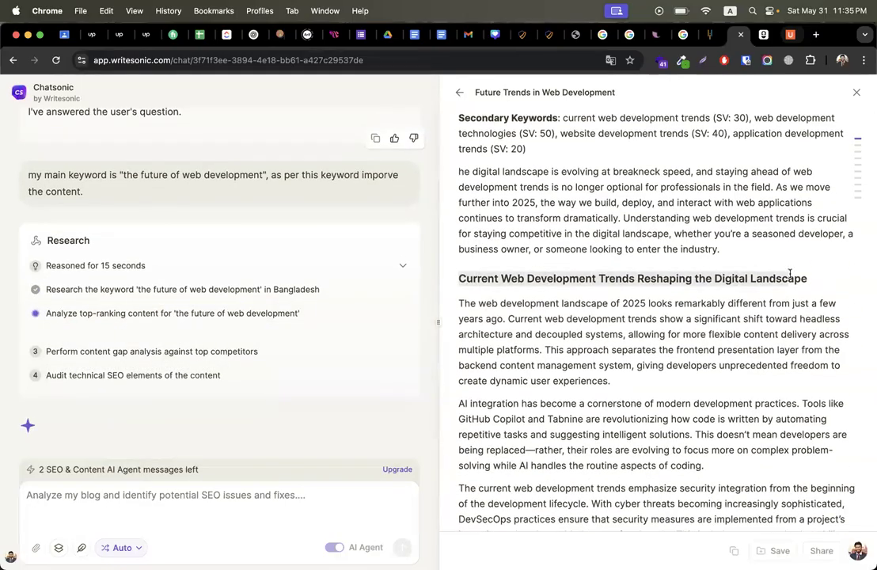
left_click_drag(537, 334, 704, 350)
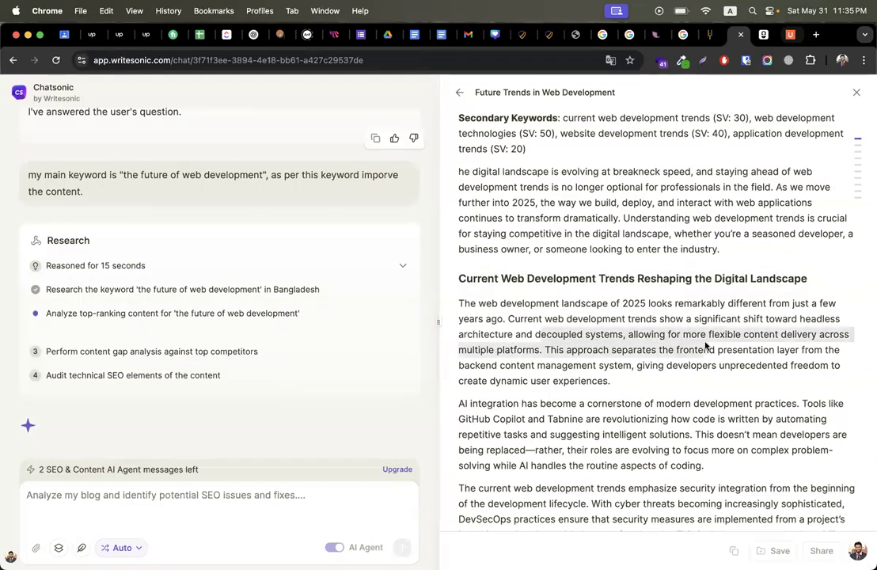
scroll(636, 366, "down", 4)
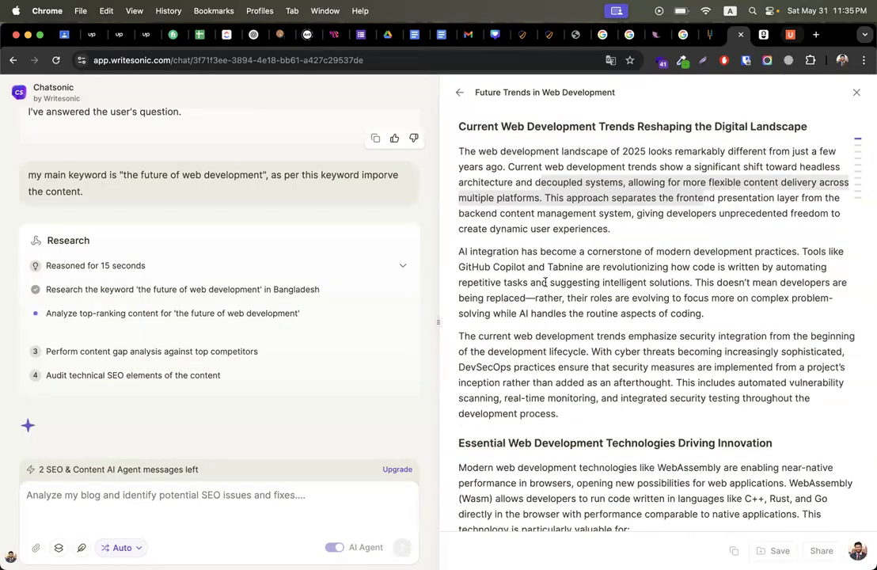
left_click_drag(548, 267, 690, 266)
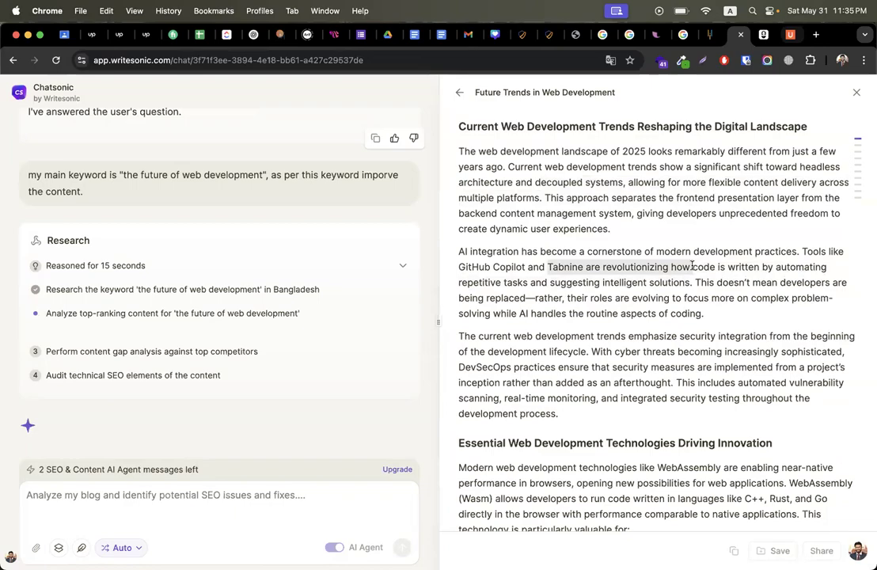
scroll(666, 364, "down", 10)
scroll(660, 380, "down", 20)
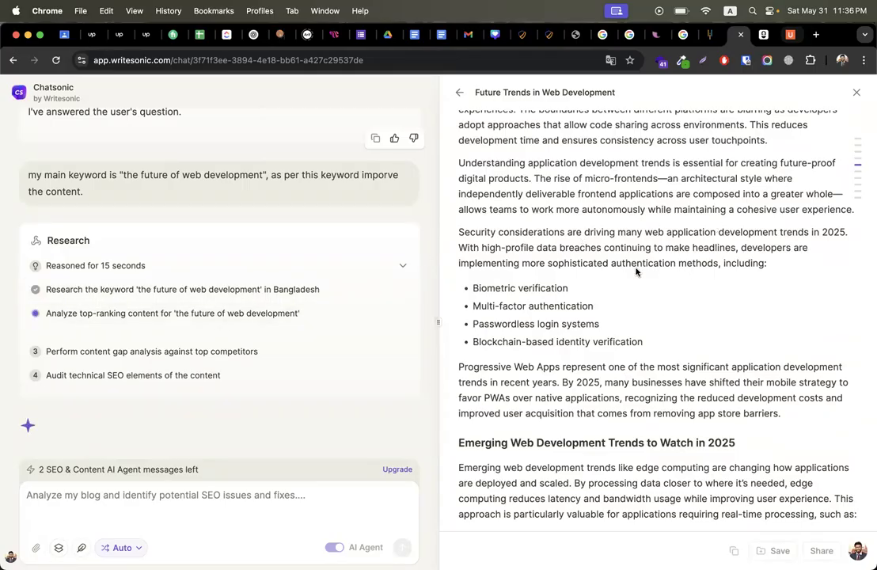
scroll(532, 245, "up", 1)
scroll(532, 245, "up", 15)
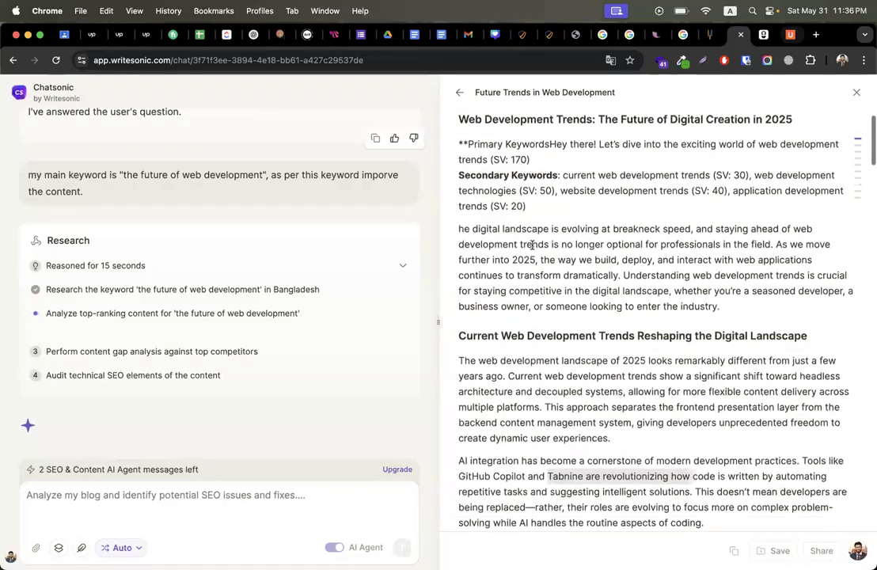
scroll(532, 245, "up", 2)
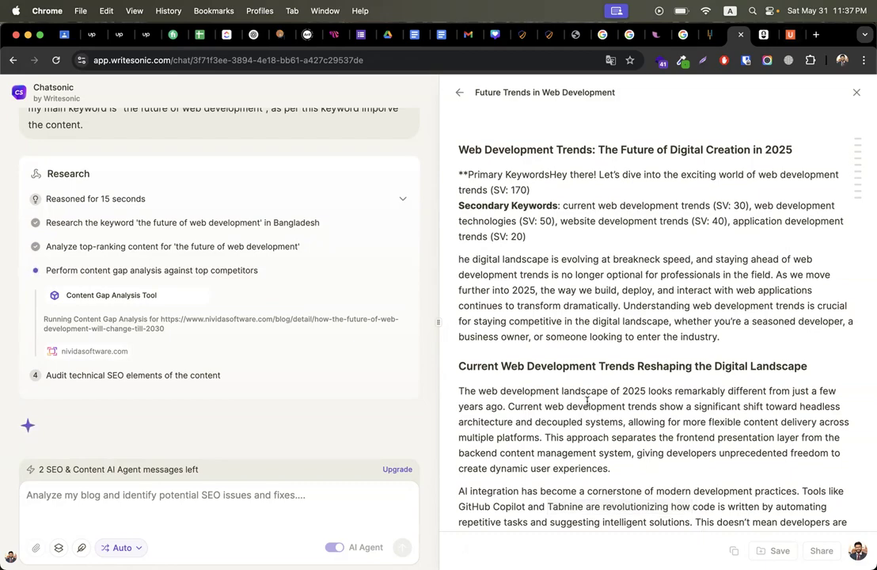
Step: Scroll the completed Research Findings report down to the technical SEO issues table and Conclusion
scroll(554, 364, "down", 10)
scroll(587, 376, "down", 15)
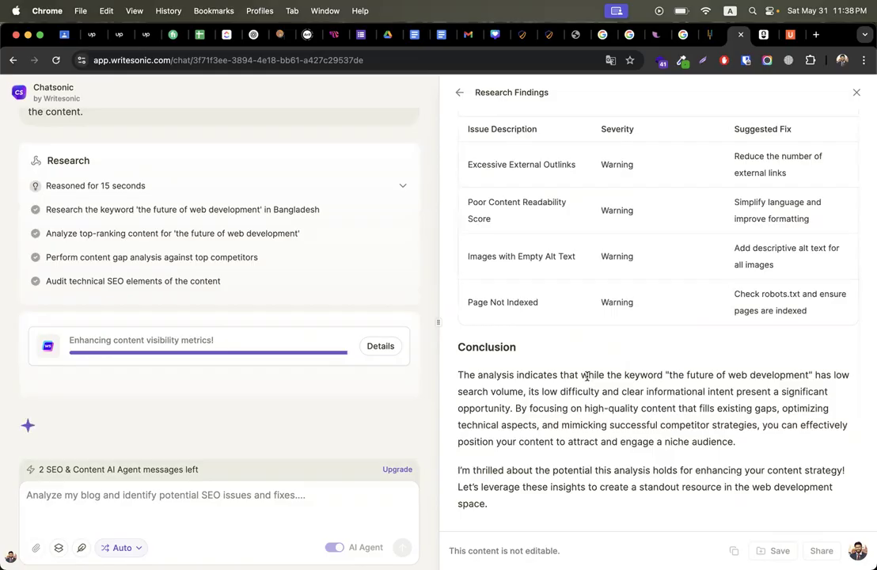
Step: Browse the Findings tab and highlight competitors The One Technologies and LambdaTest in the competitor table
scroll(696, 316, "up", 20)
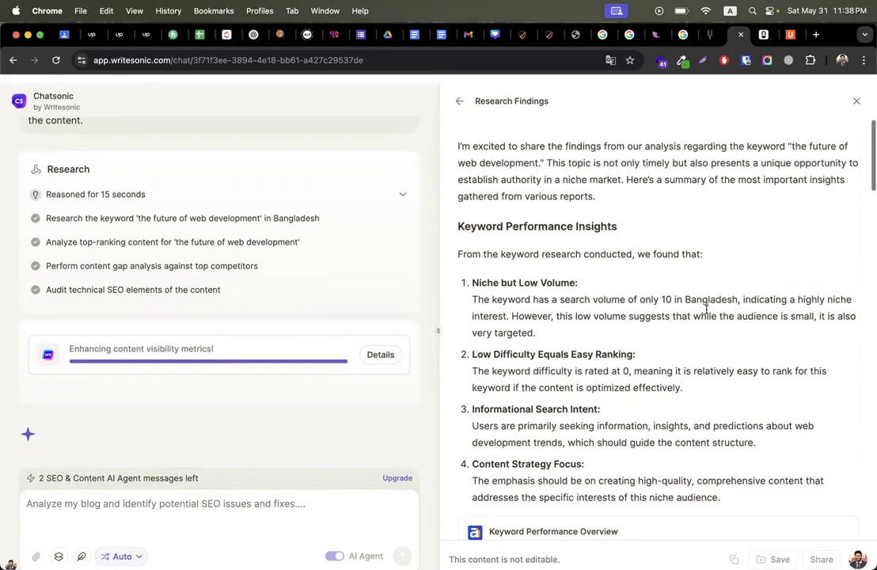
scroll(661, 386, "down", 20)
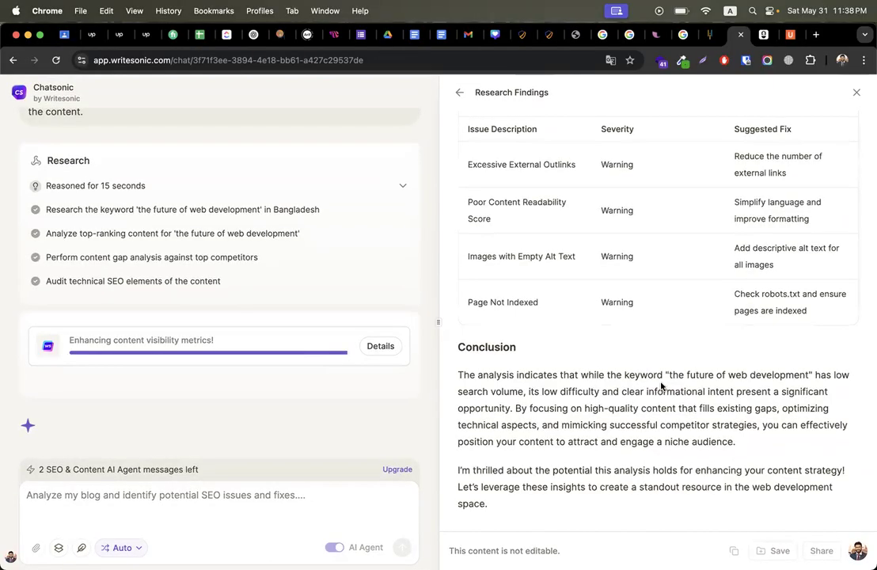
scroll(567, 437, "up", 15)
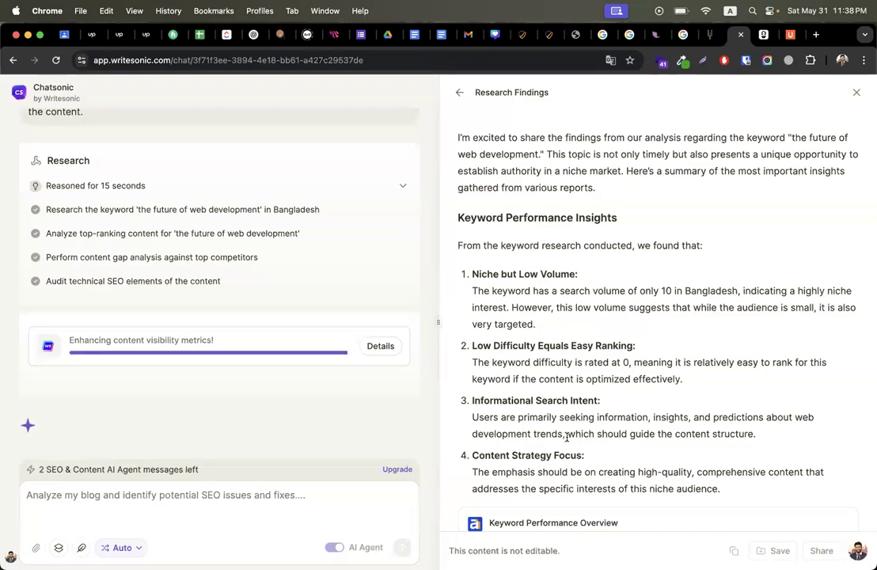
scroll(567, 437, "down", 15)
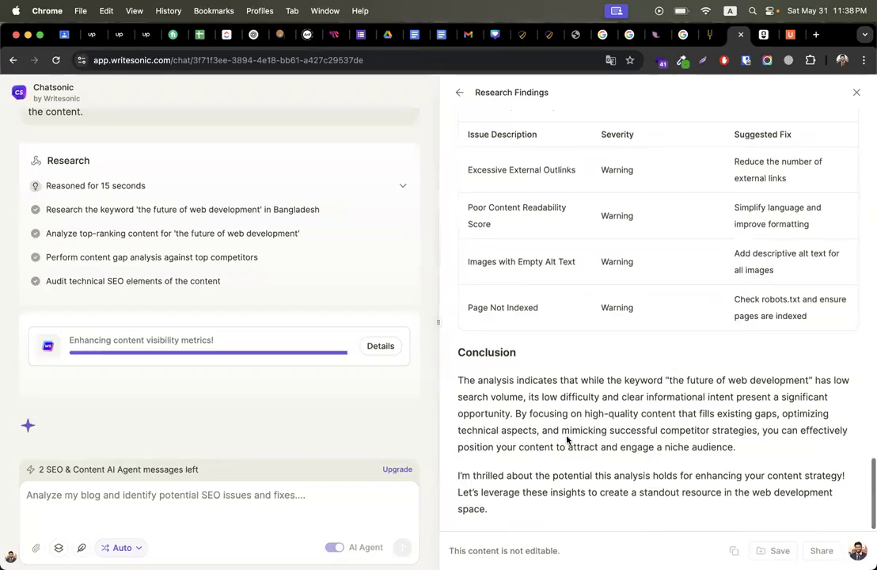
scroll(567, 439, "down", 1)
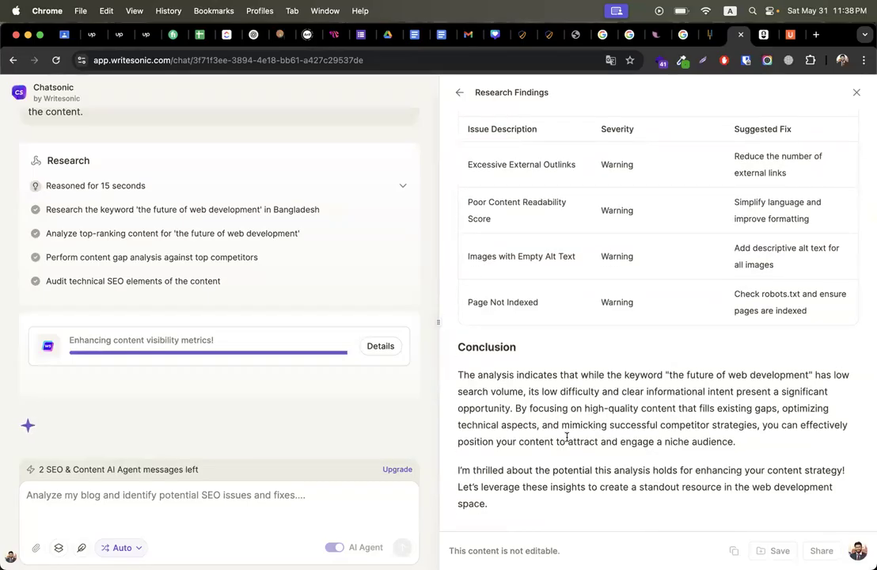
scroll(567, 437, "up", 15)
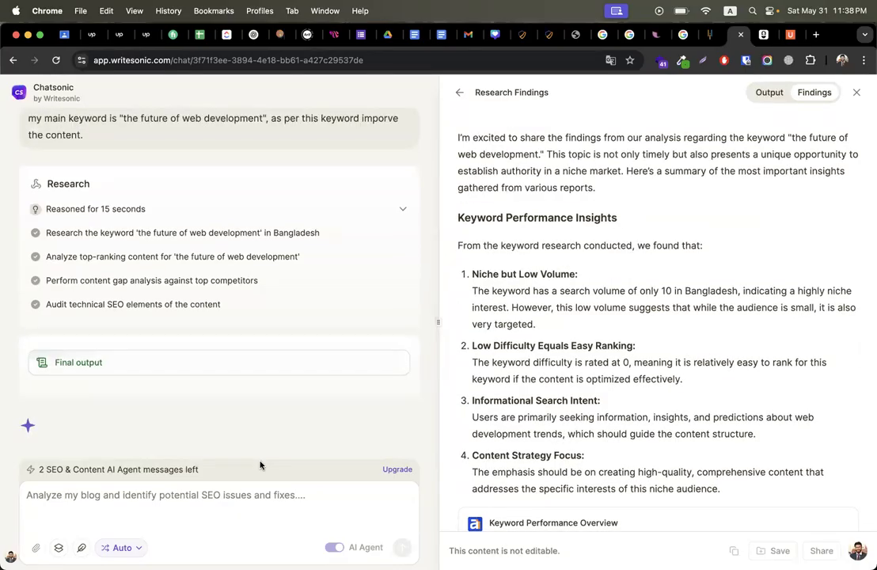
scroll(648, 244, "down", 5)
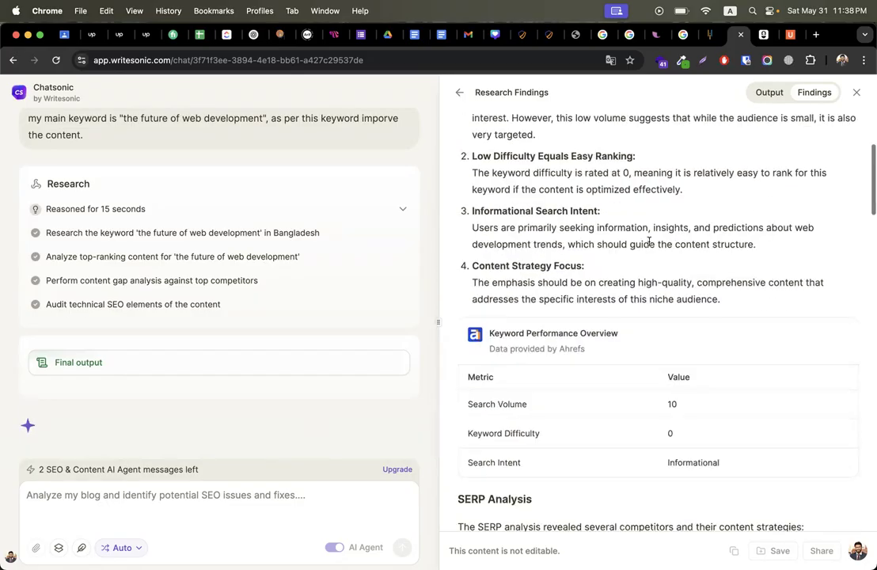
scroll(649, 237, "up", 2)
scroll(648, 237, "down", 10)
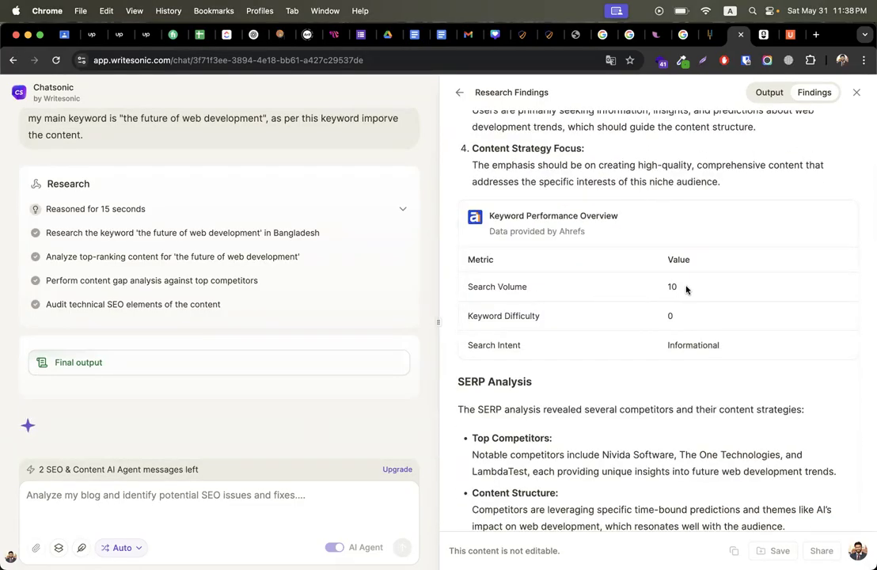
scroll(696, 308, "up", 10)
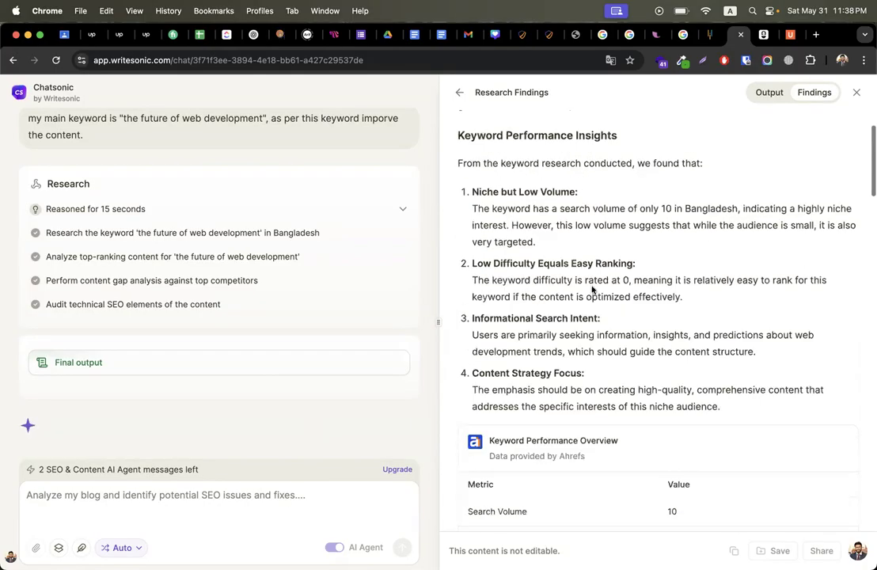
scroll(593, 292, "down", 1)
scroll(593, 292, "down", 5)
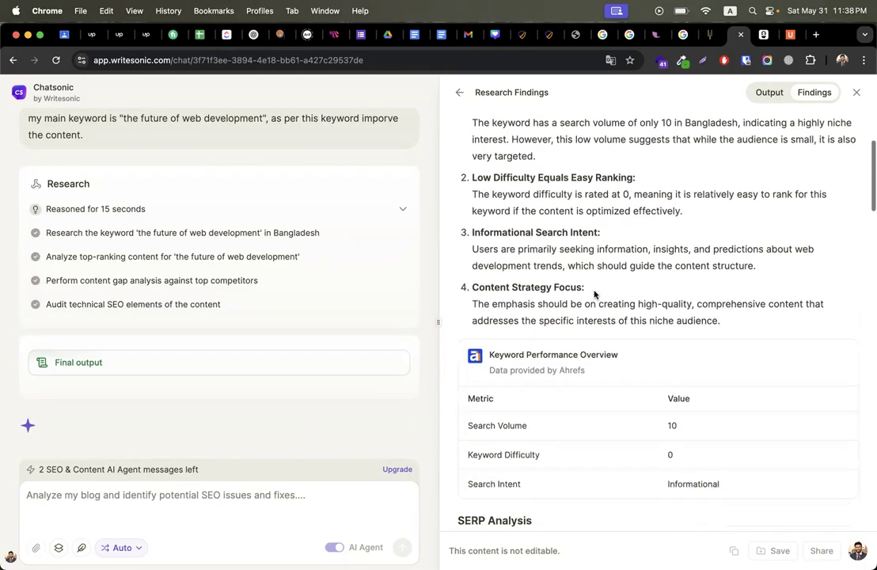
scroll(645, 183, "down", 15)
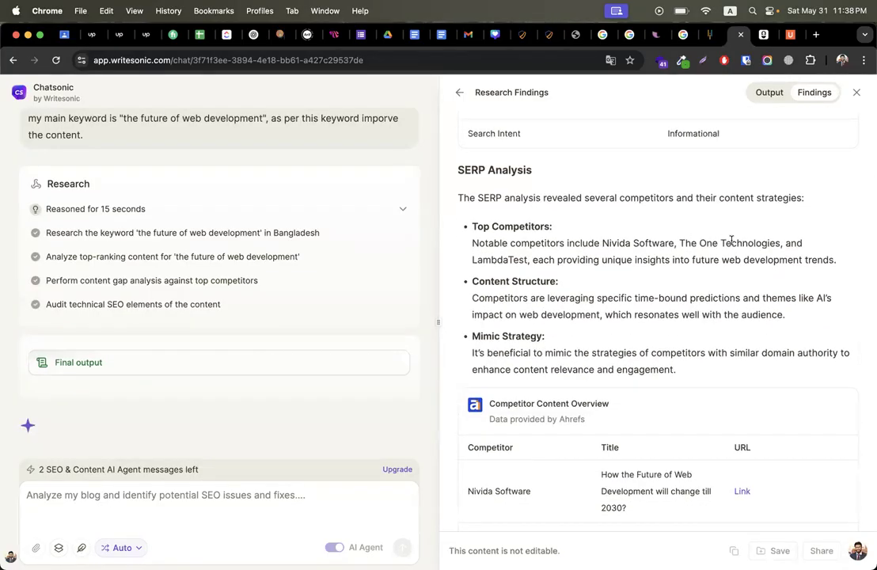
left_click_drag(681, 243, 753, 243)
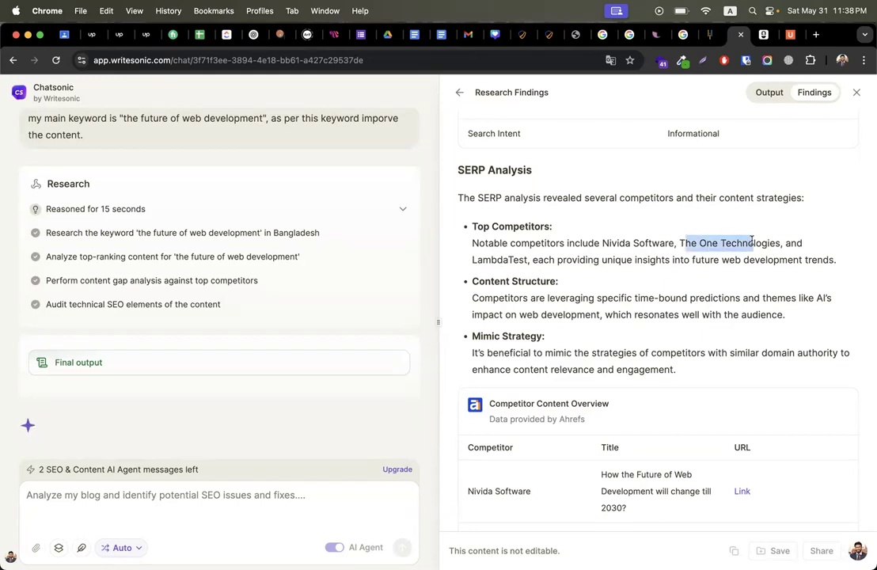
left_click_drag(473, 262, 506, 260)
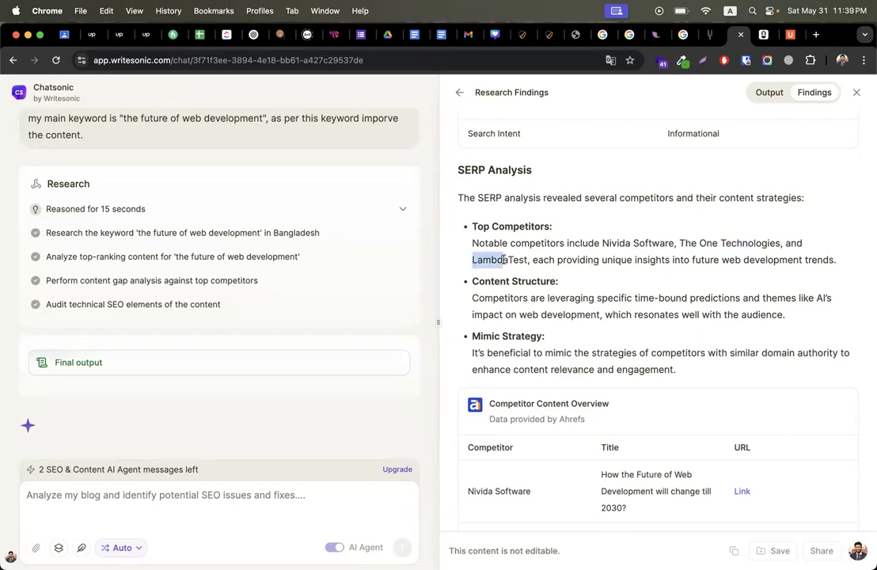
left_click_drag(694, 259, 795, 260)
left_click(495, 261)
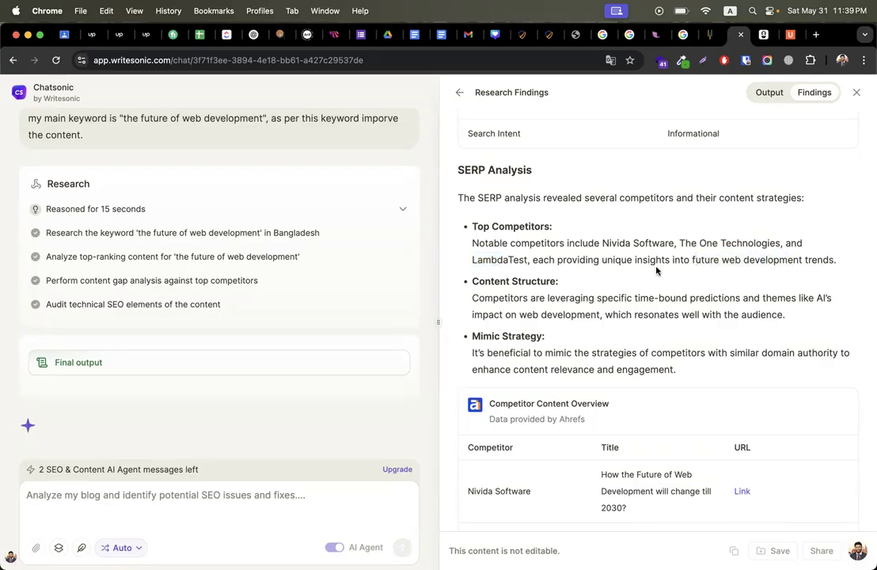
Step: Select the Nivida Software article title in the Competitor Content Overview table and bring up its context menu
scroll(503, 297, "down", 1)
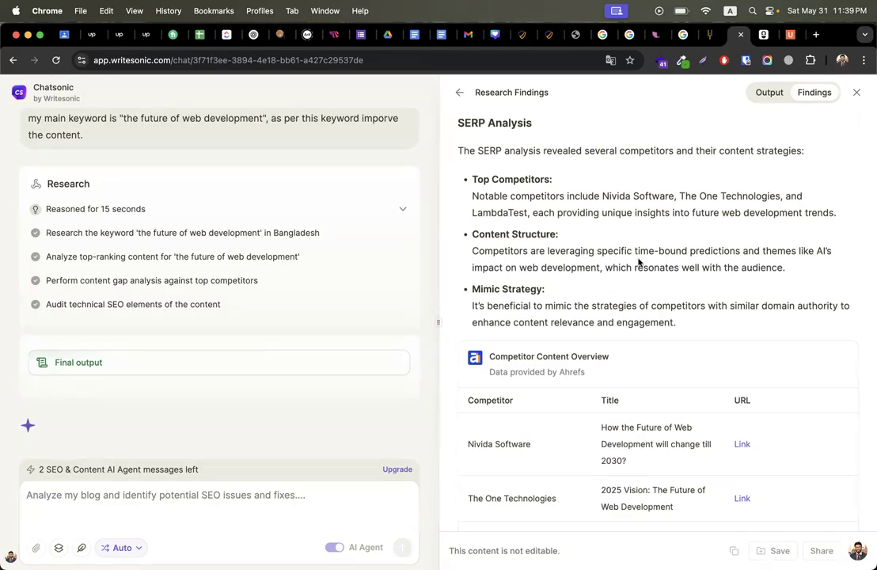
scroll(643, 270, "down", 4)
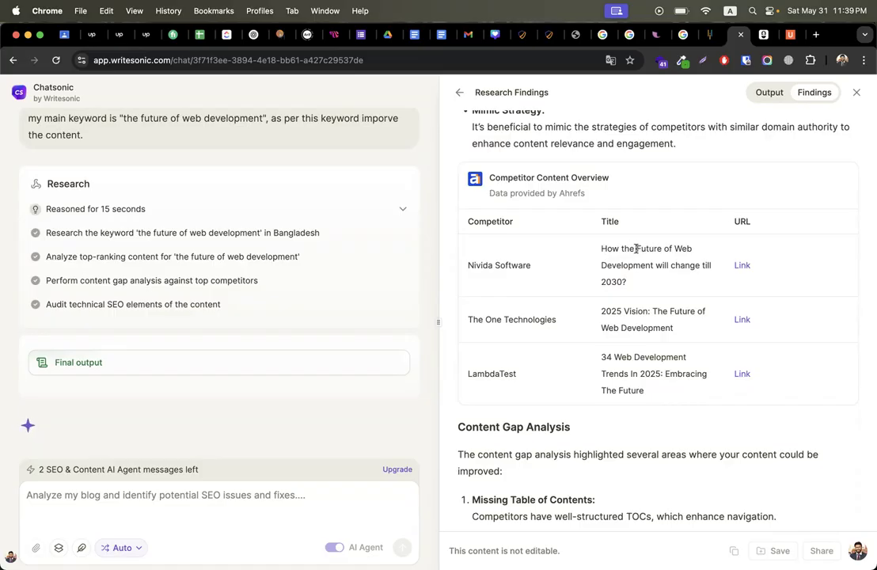
left_click_drag(639, 250, 601, 252)
left_click(617, 279)
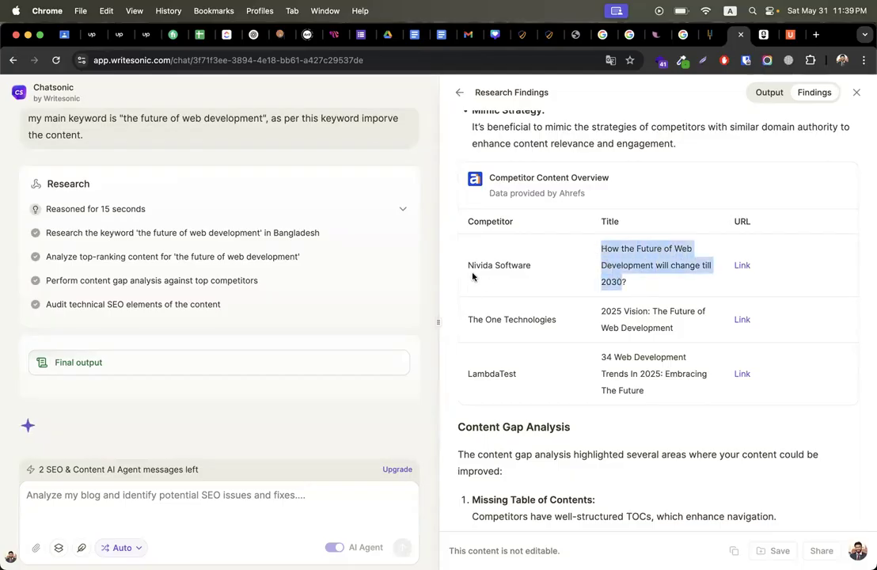
right_click(616, 248)
Step: Google 'the future of web development', skim the ranking articles, then return to the Writesonic tab
left_click(514, 276)
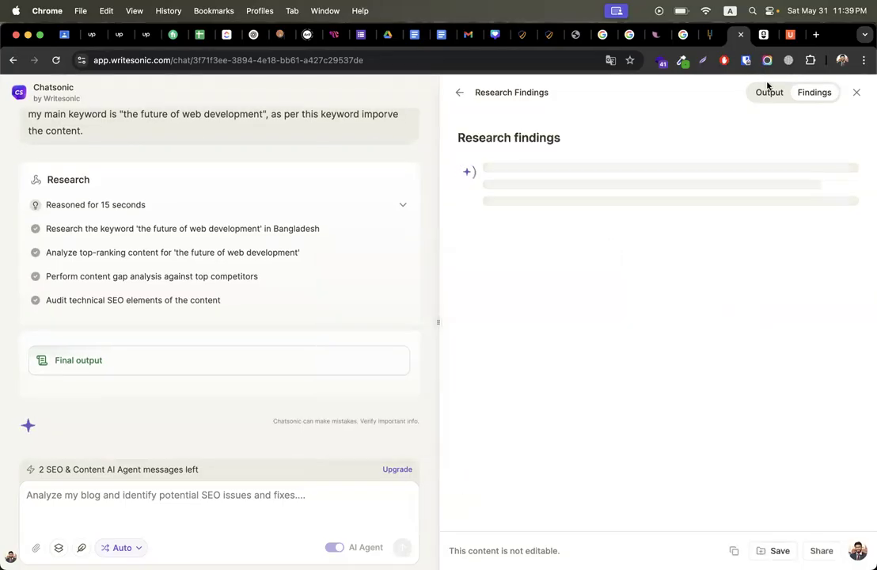
left_click(817, 35)
type("the future of web development")
key("Return")
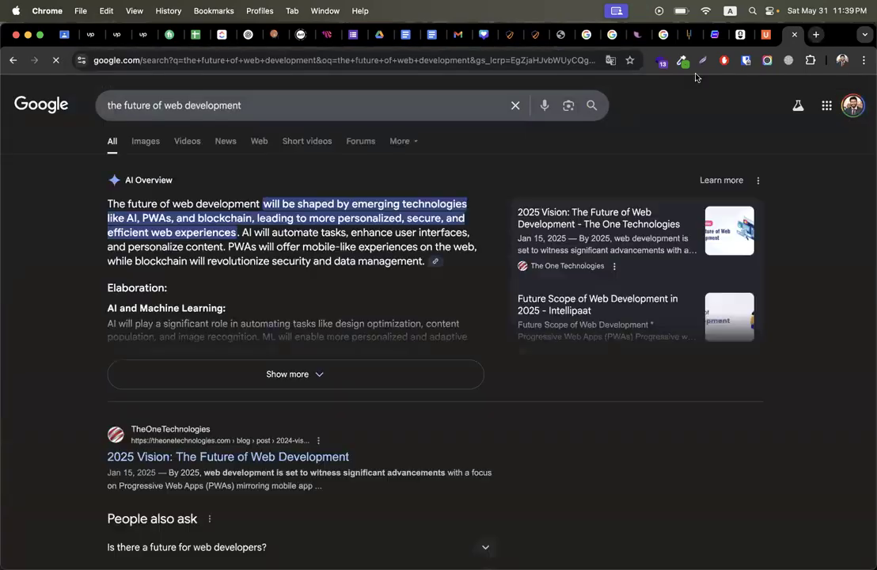
scroll(260, 428, "down", 5)
scroll(484, 417, "down", 3)
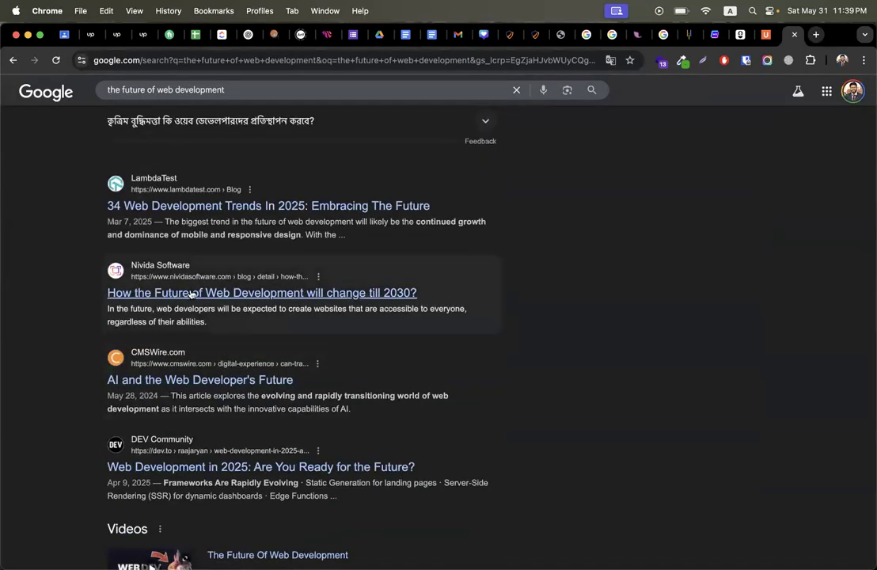
left_click(765, 34)
left_click(715, 34)
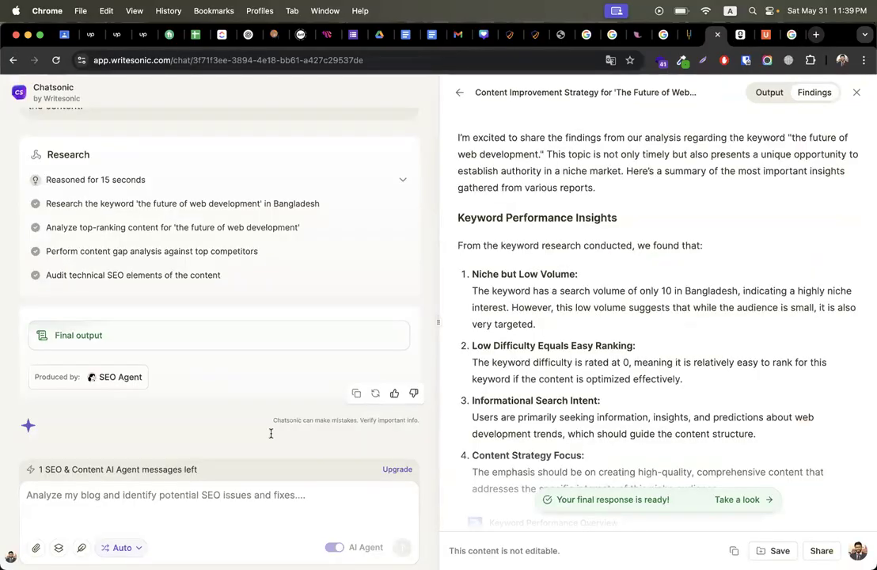
Step: Open the finished final response from the 'Your final response is ready!' banner
scroll(555, 325, "down", 15)
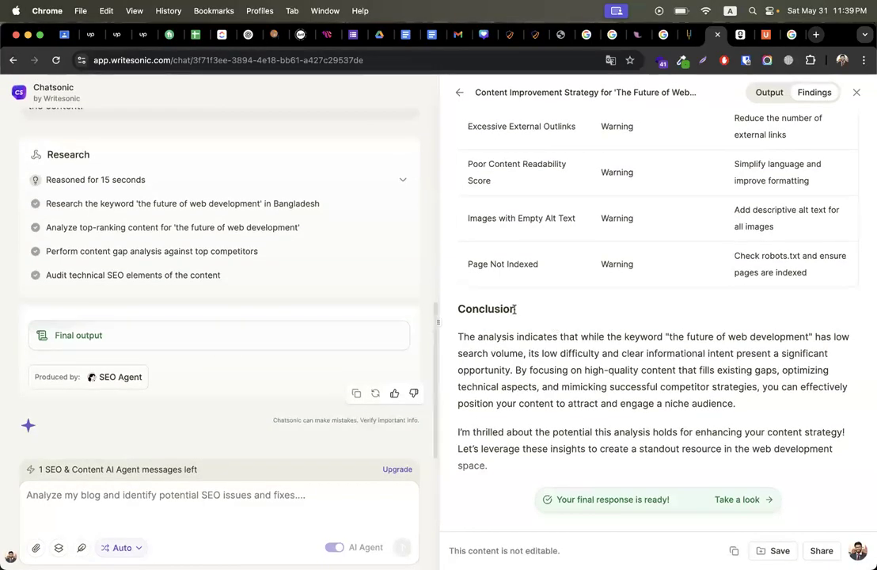
scroll(514, 309, "up", 15)
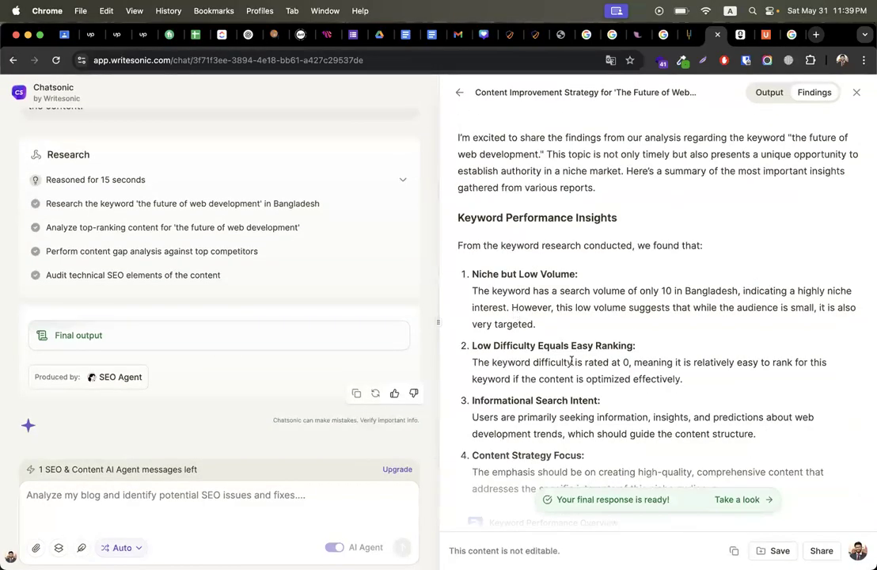
scroll(571, 362, "down", 15)
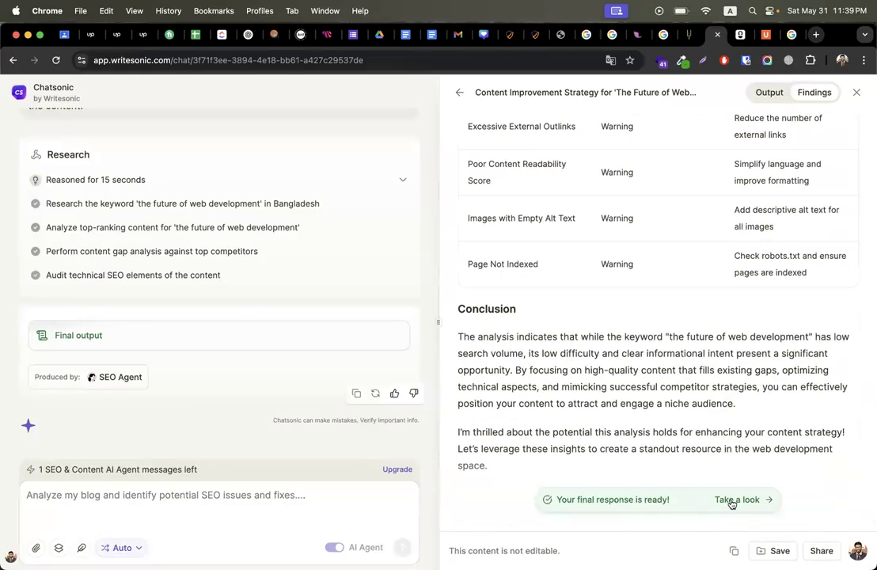
left_click(733, 501)
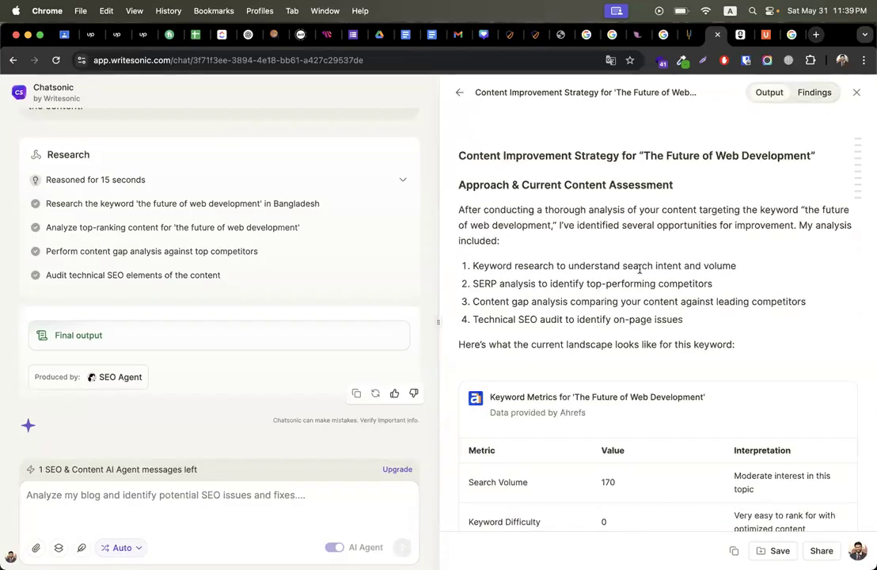
Step: Review the recommendations: table of contents, FAQ, expanded AI and PWA coverage, citations, technical SEO fixes
scroll(640, 269, "down", 20)
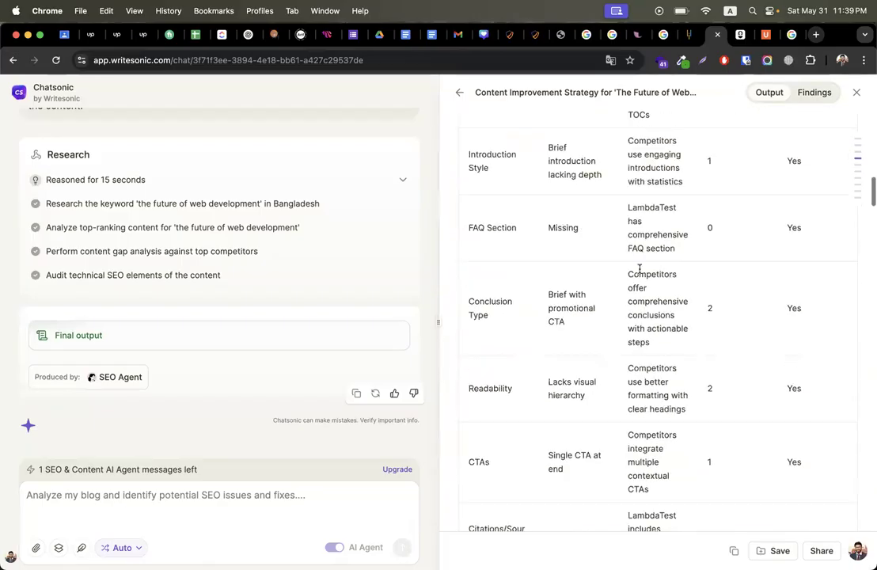
scroll(640, 269, "down", 20)
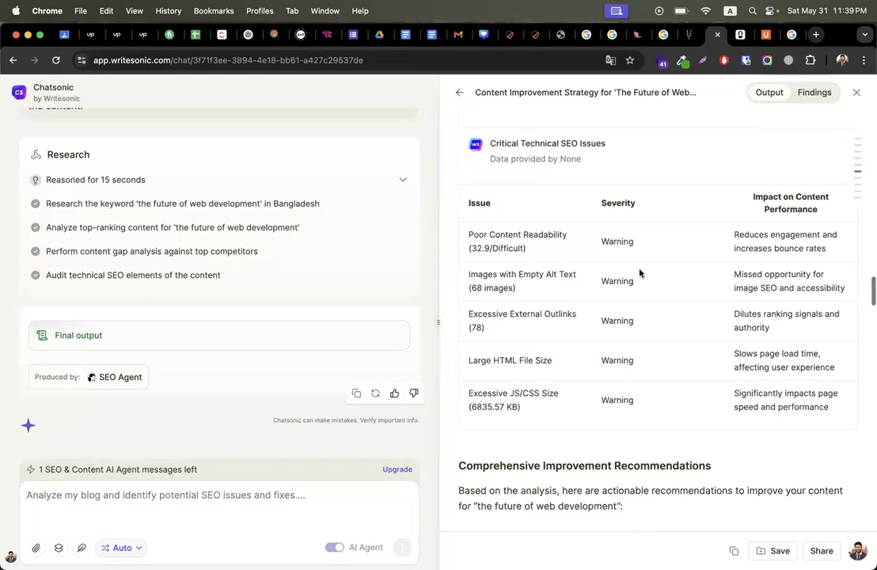
scroll(640, 270, "up", 5)
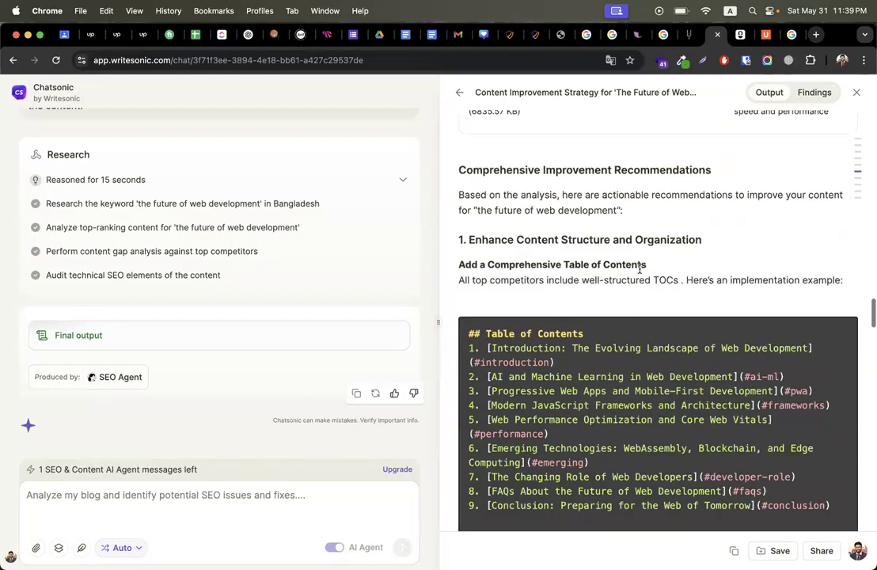
scroll(639, 269, "up", 4)
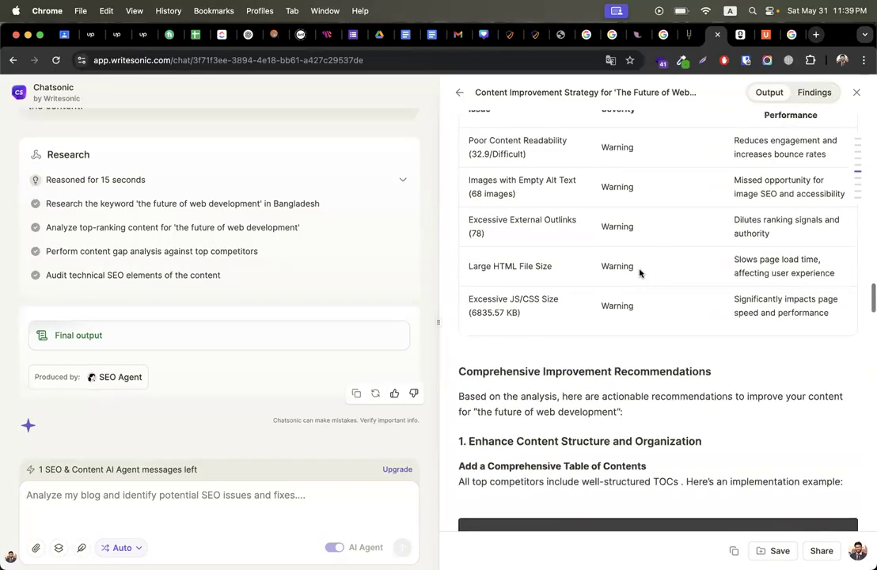
scroll(640, 269, "down", 6)
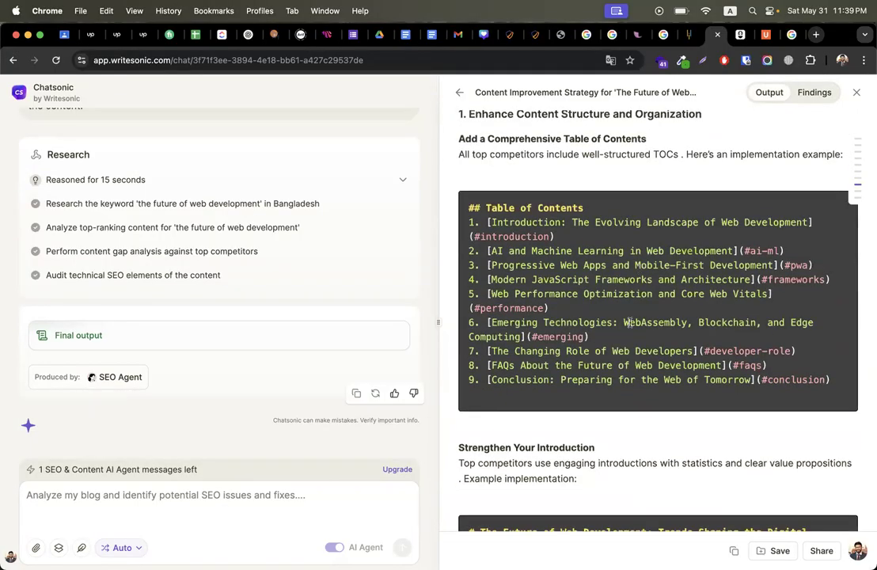
scroll(639, 269, "down", 15)
scroll(630, 322, "down", 20)
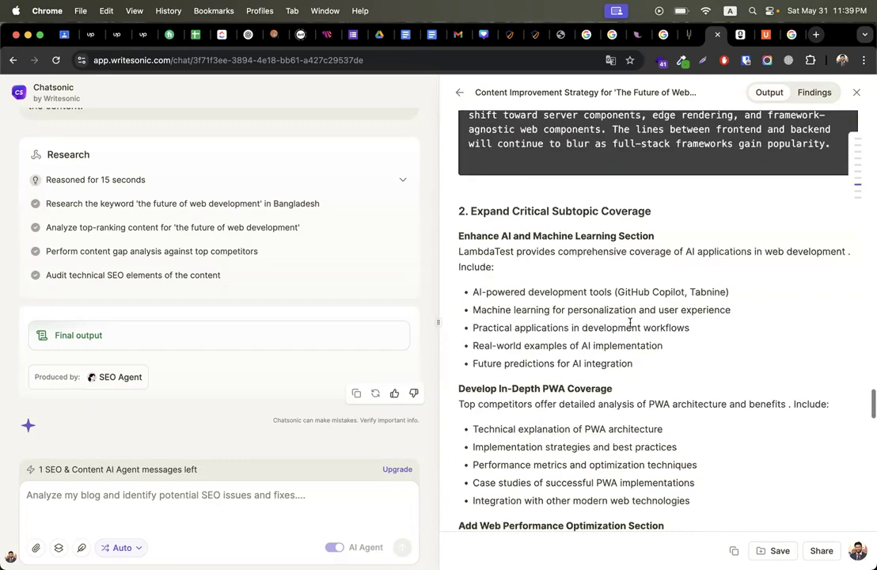
scroll(631, 322, "down", 5)
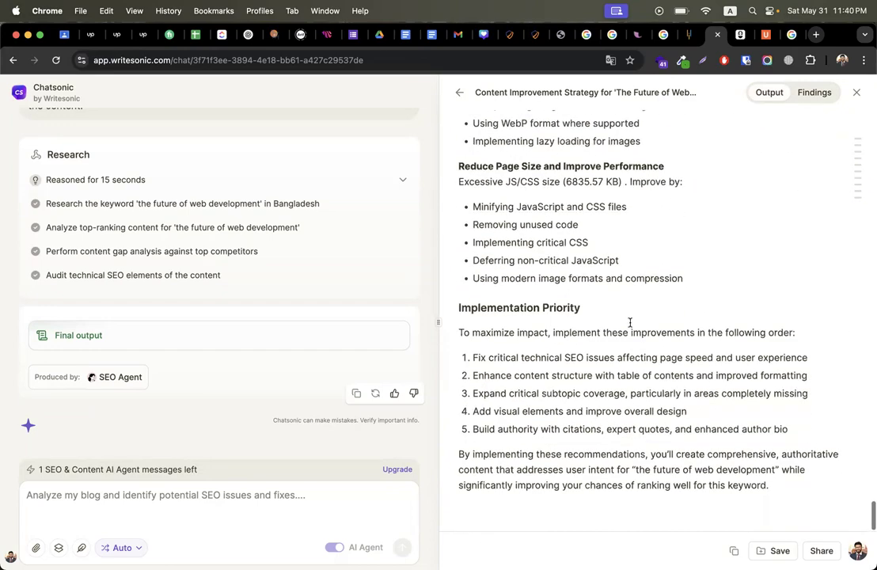
scroll(630, 322, "up", 15)
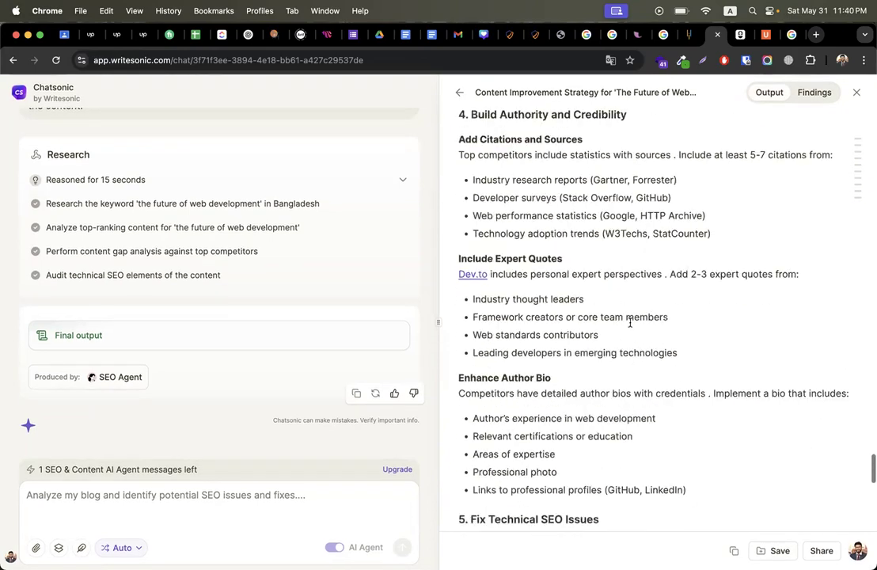
scroll(631, 322, "up", 8)
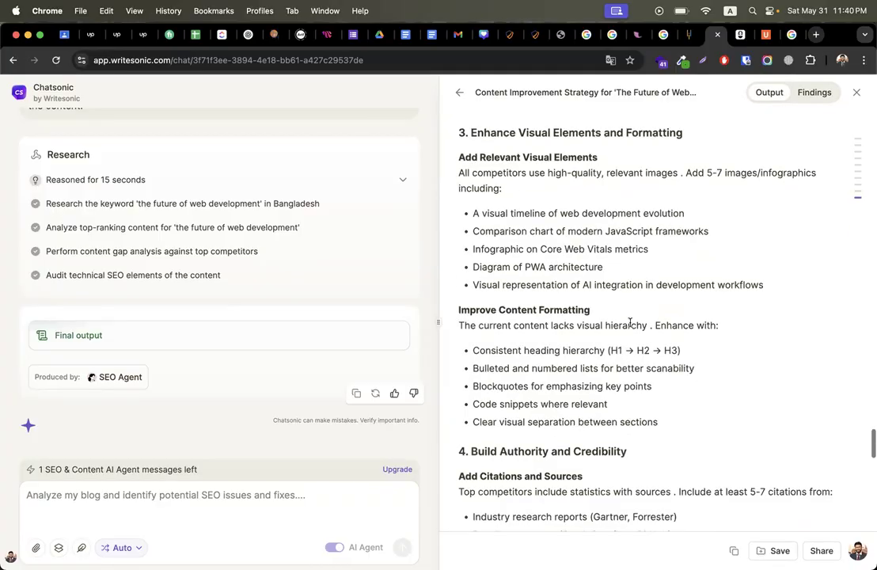
scroll(630, 322, "up", 8)
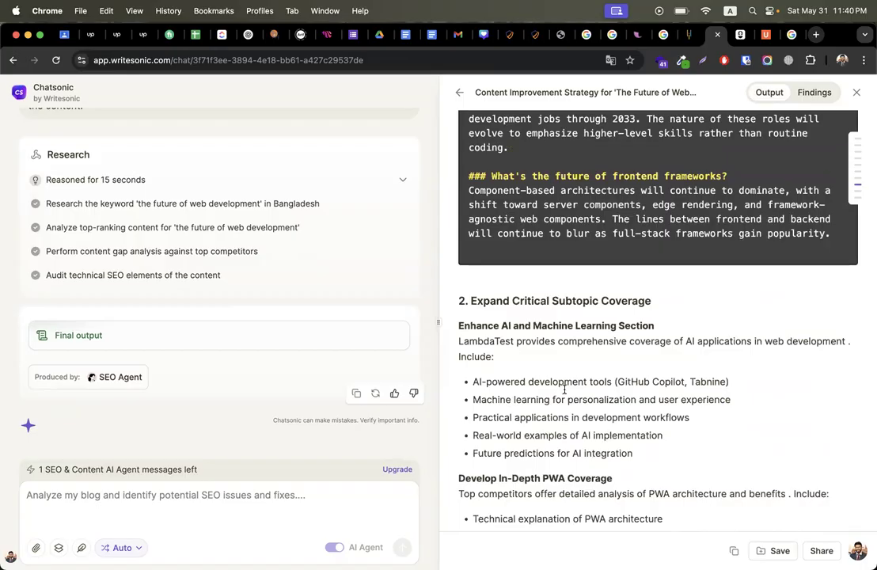
scroll(565, 389, "up", 8)
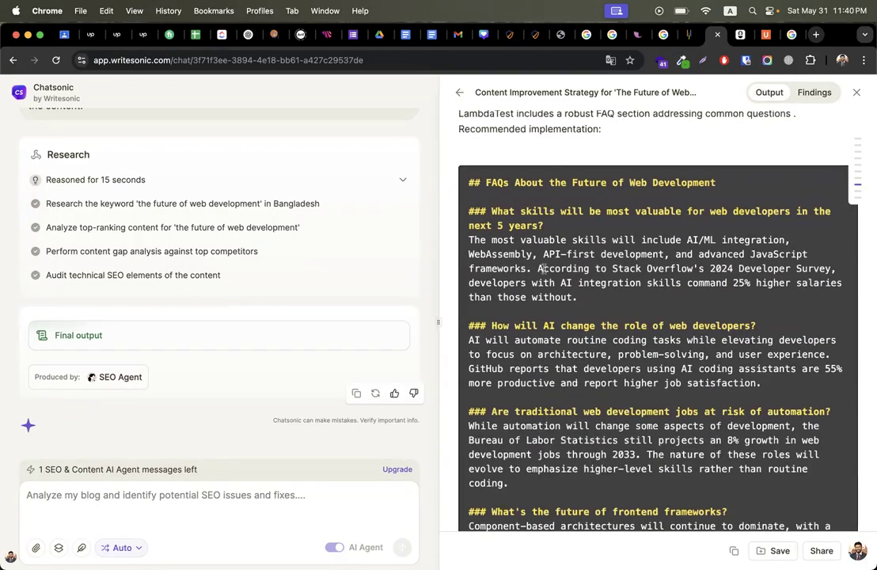
scroll(558, 295, "up", 10)
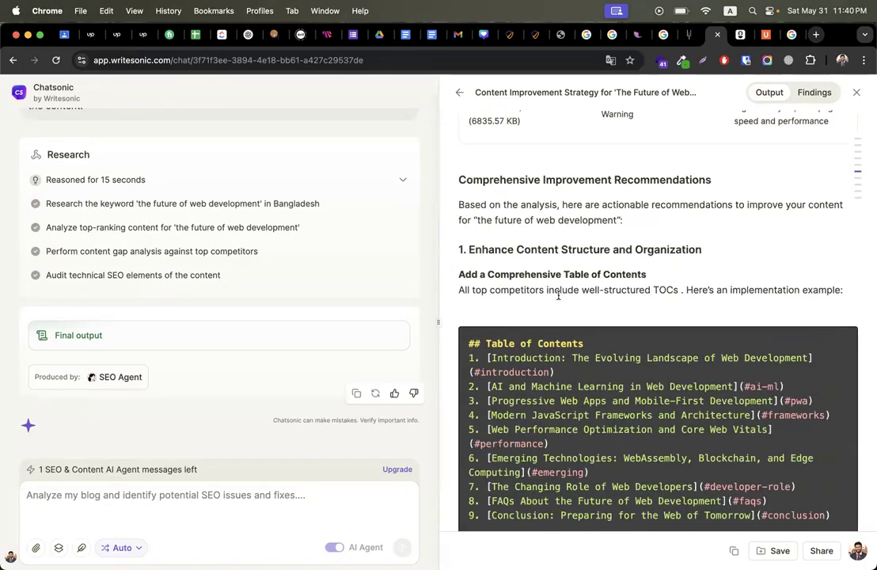
scroll(558, 295, "down", 10)
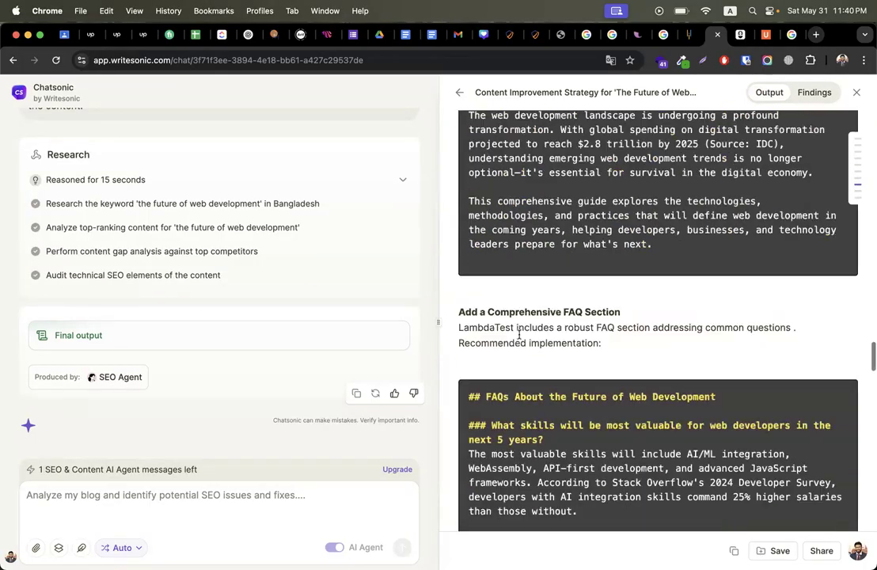
scroll(520, 335, "down", 15)
scroll(520, 335, "up", 15)
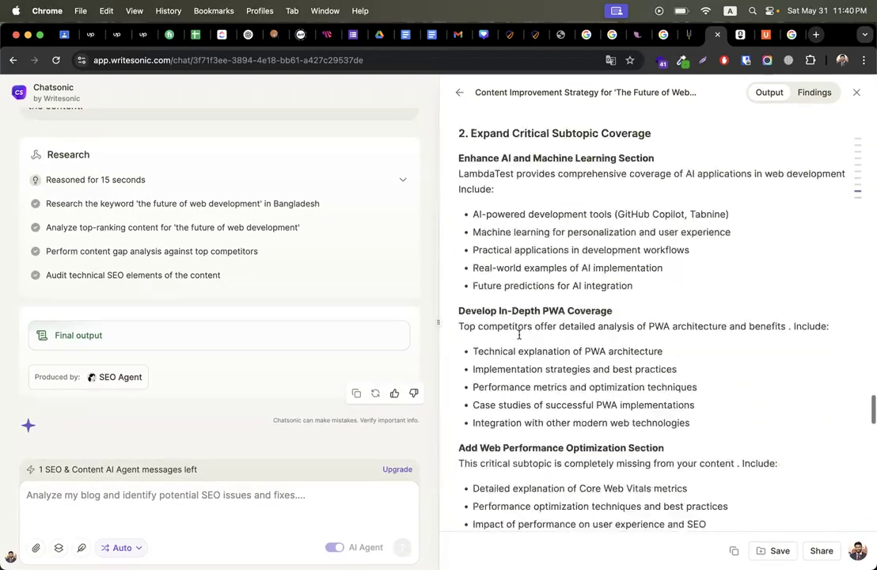
scroll(520, 335, "up", 10)
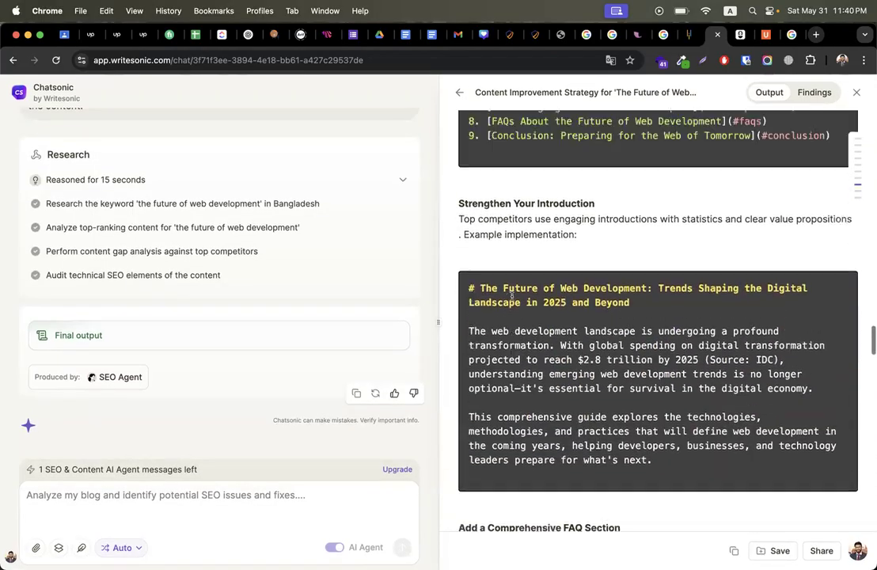
scroll(511, 294, "up", 5)
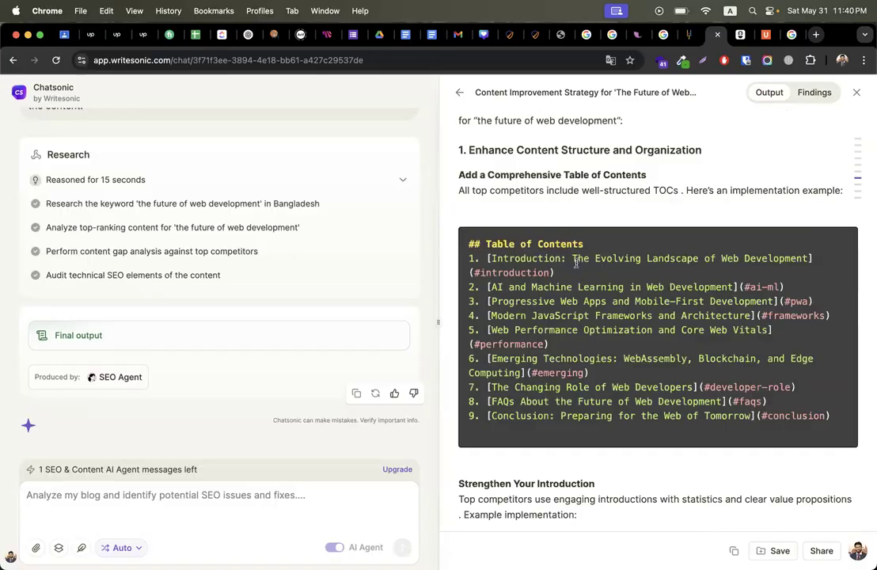
left_click_drag(576, 259, 786, 259)
scroll(529, 318, "down", 2)
left_click(529, 319)
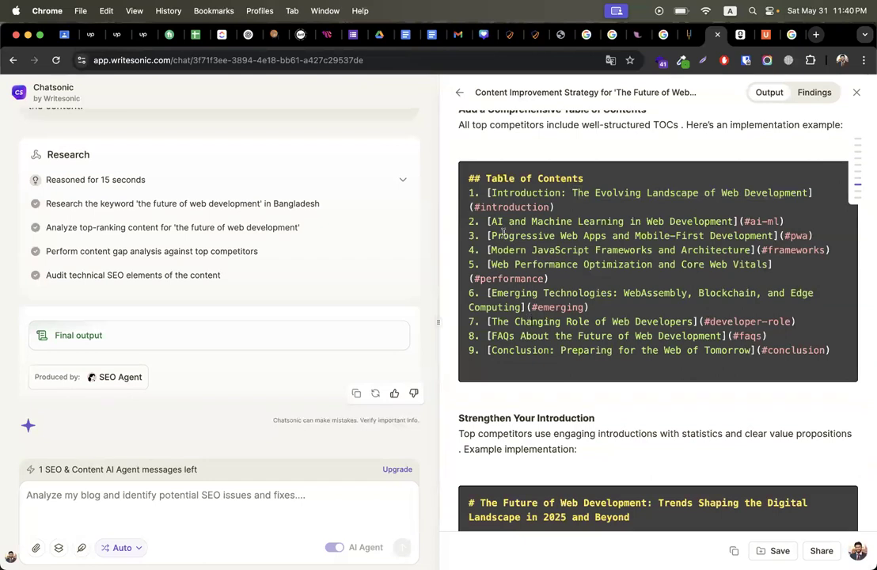
left_click_drag(493, 225, 733, 222)
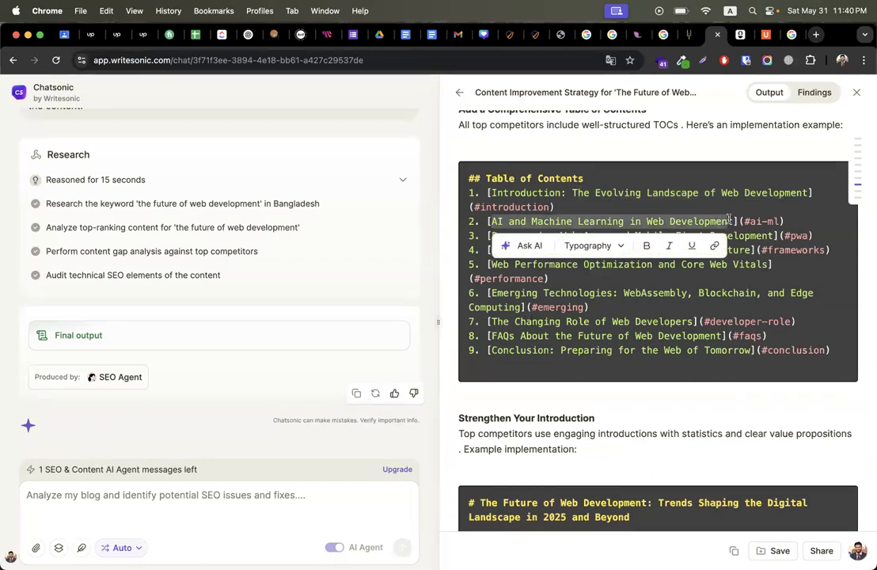
left_click(613, 213)
scroll(611, 212, "down", 1)
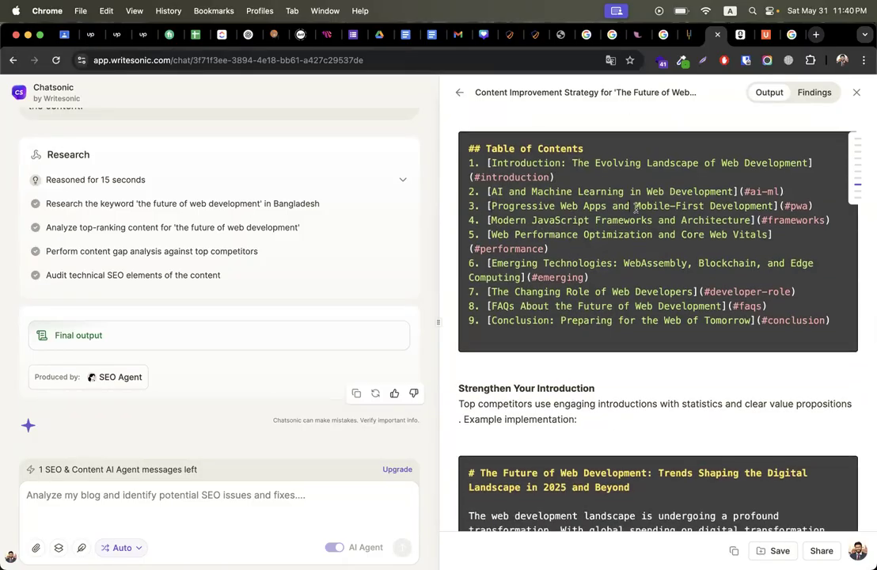
scroll(602, 237, "down", 8)
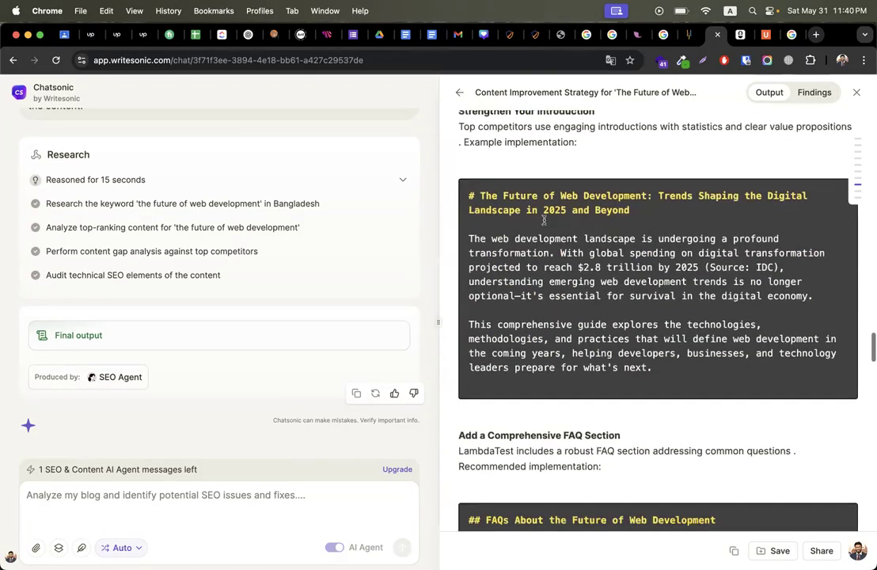
left_click_drag(464, 196, 654, 369)
scroll(715, 394, "down", 6)
scroll(633, 387, "down", 3)
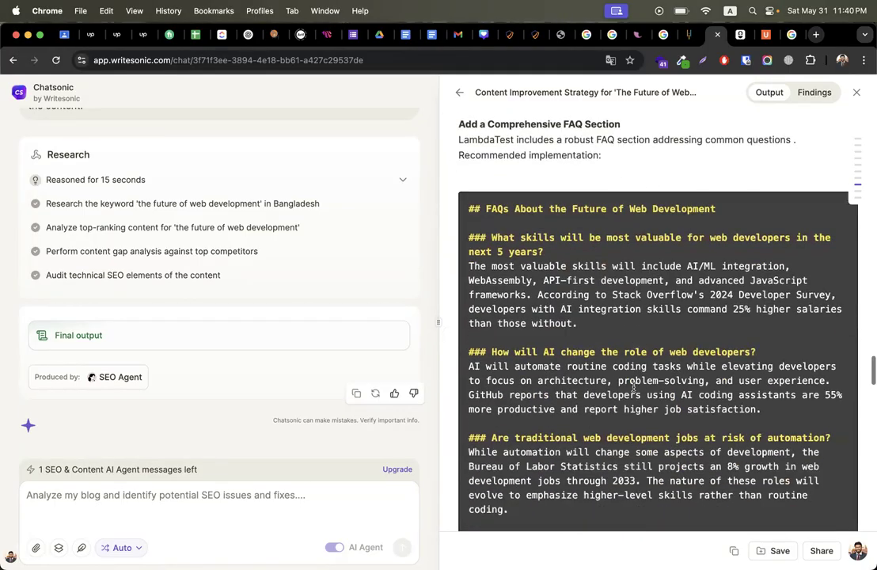
left_click_drag(468, 208, 582, 324)
left_click_drag(586, 379, 641, 495)
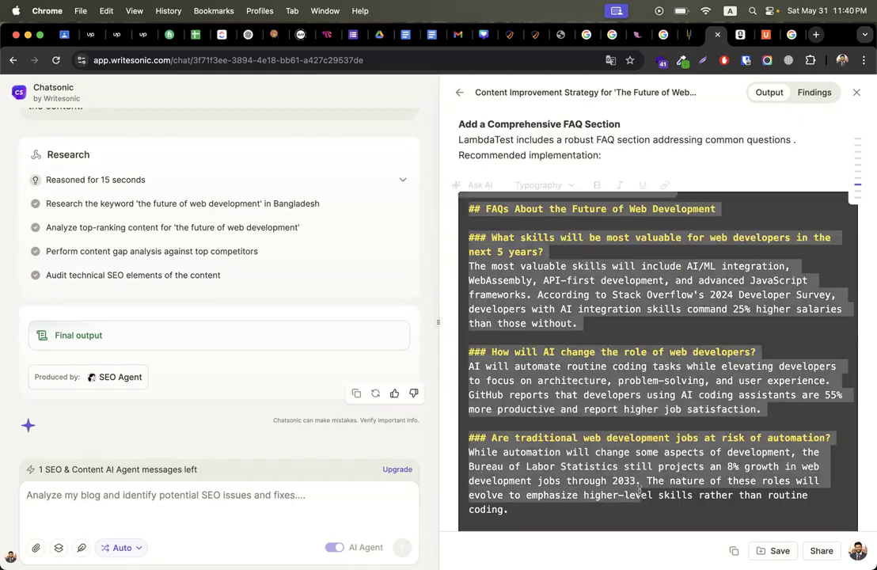
scroll(644, 372, "down", 8)
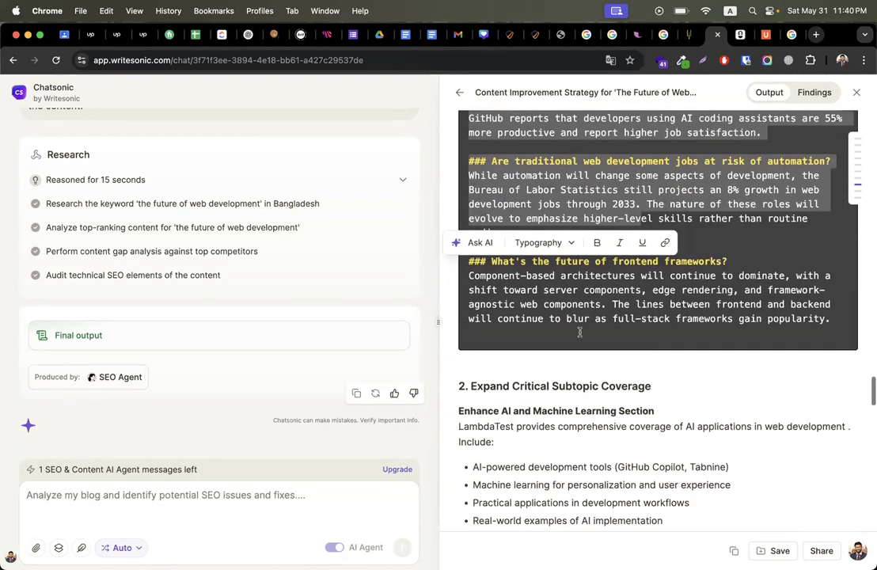
left_click(580, 339)
scroll(579, 332, "down", 1)
scroll(580, 332, "down", 10)
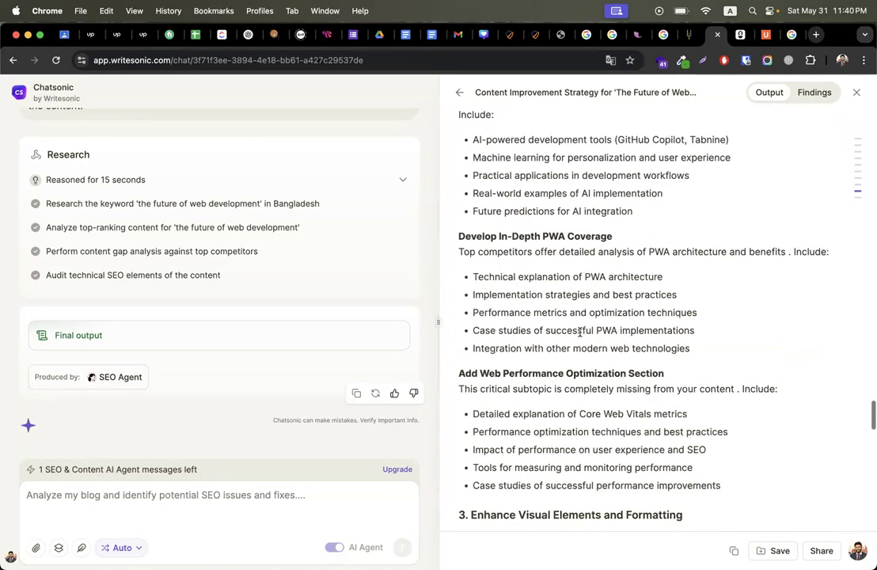
scroll(579, 332, "up", 2)
scroll(580, 333, "up", 2)
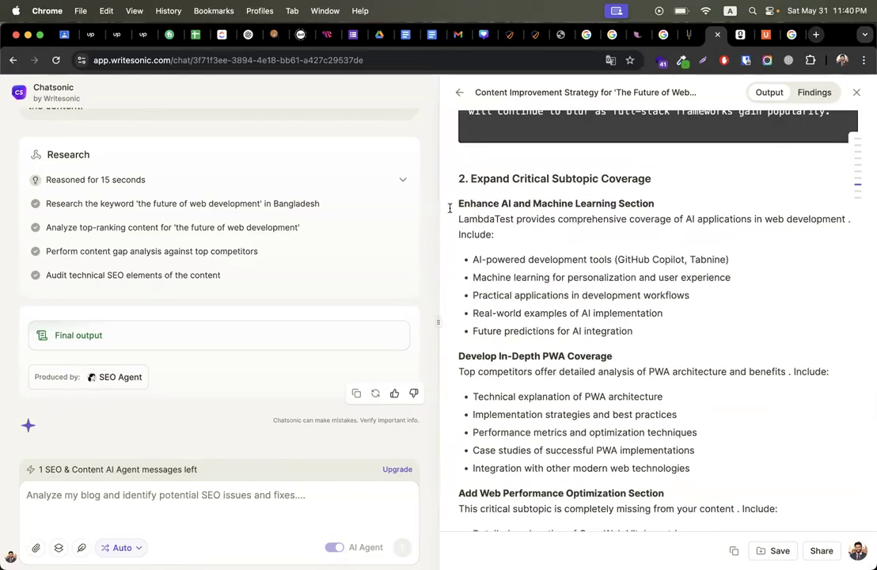
left_click_drag(455, 203, 685, 529)
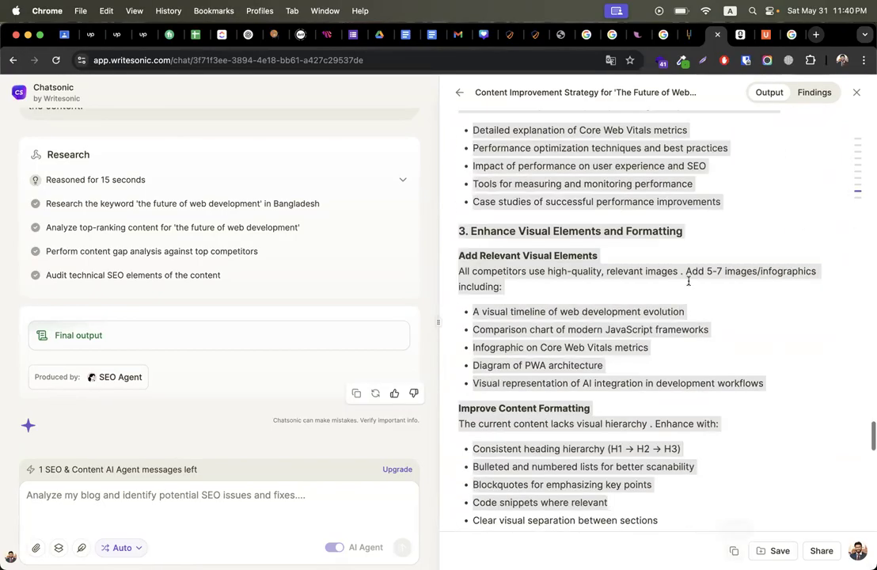
Step: Clear the stray text selections and scroll the Output report back to the top
left_click(642, 254)
left_click_drag(463, 229, 709, 229)
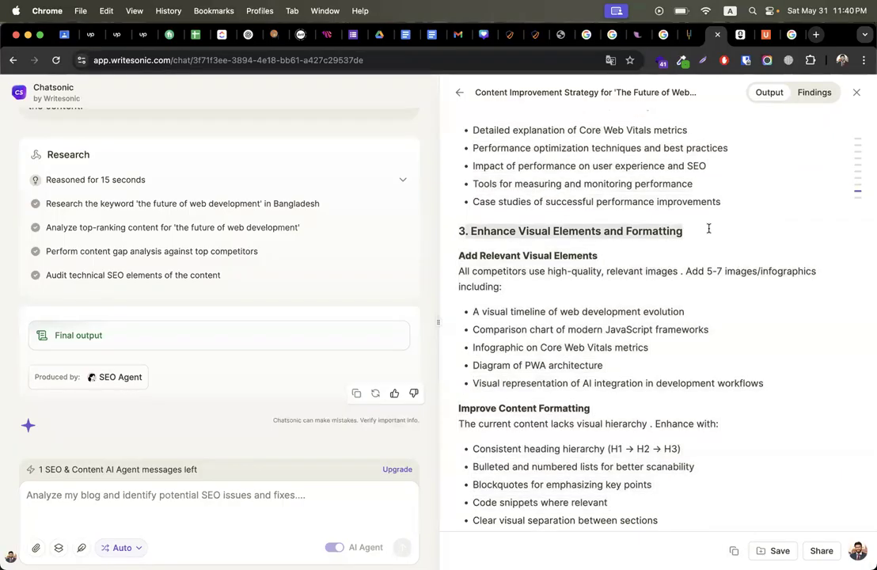
left_click(535, 339)
scroll(534, 339, "down", 6)
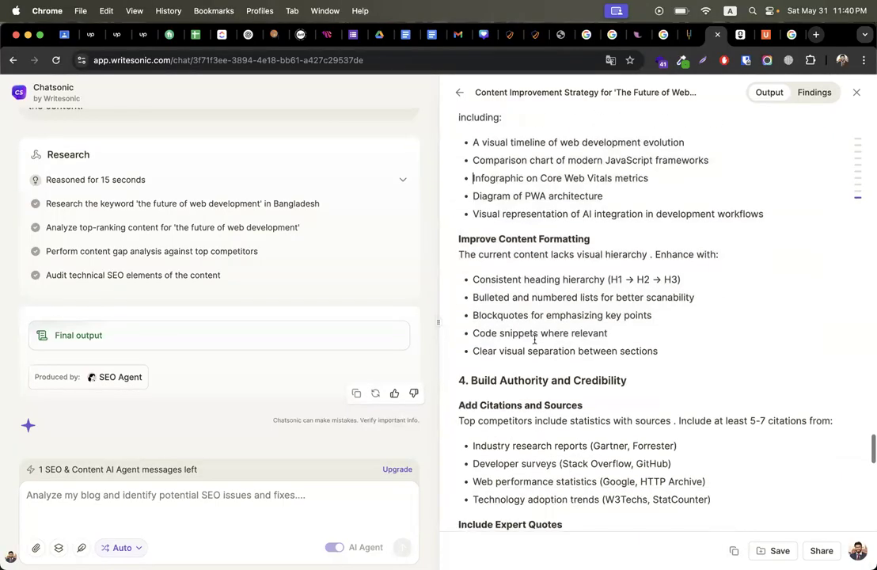
scroll(534, 417, "down", 10)
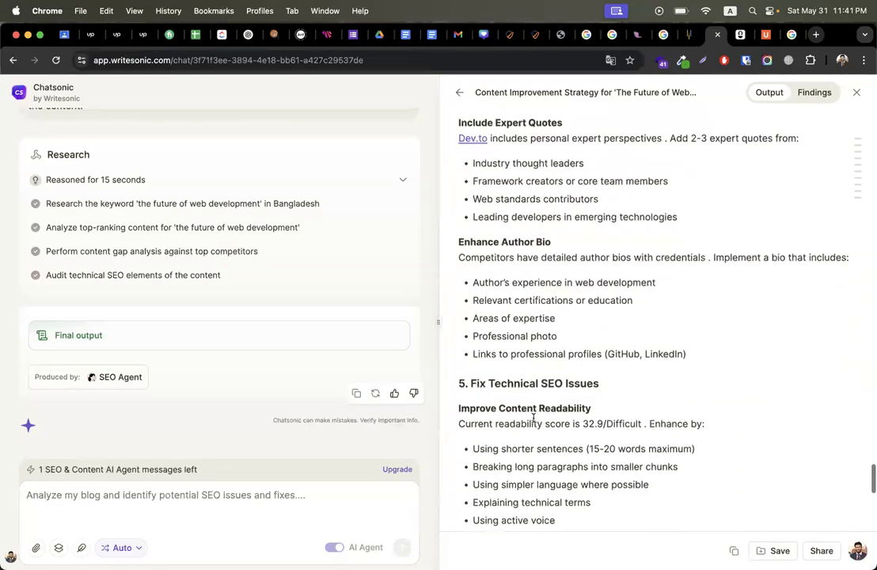
scroll(534, 417, "up", 15)
scroll(533, 418, "up", 20)
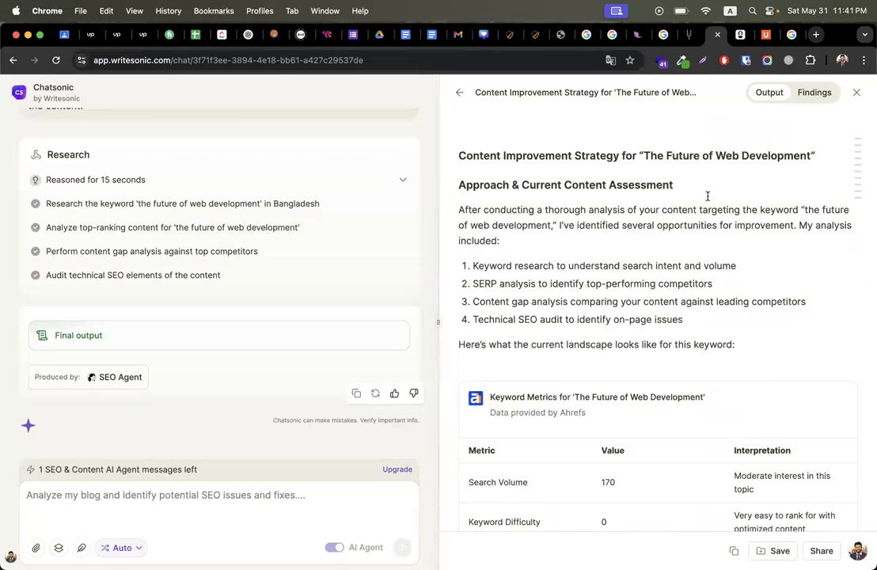
Step: Switch to the Findings tab to see keyword insights like search volume 10 and difficulty 0
left_click(816, 93)
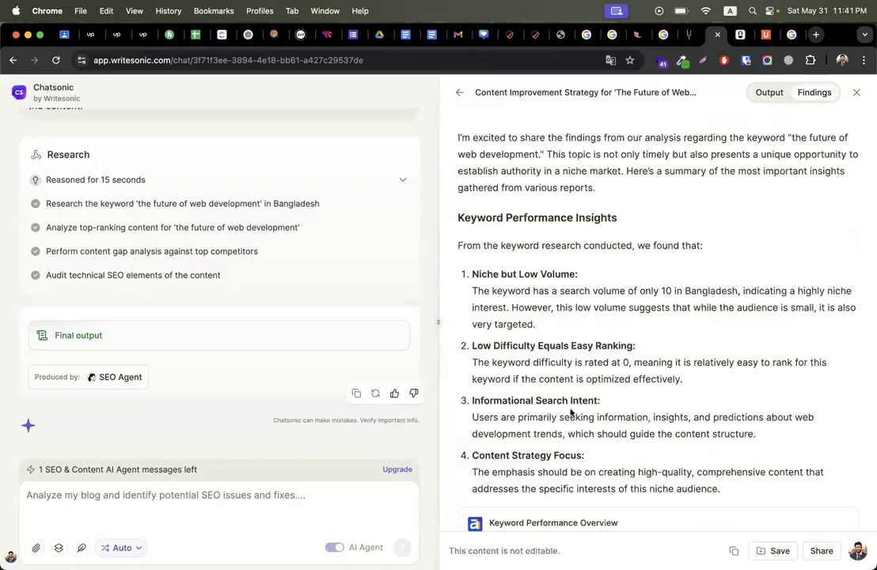
scroll(571, 411, "down", 20)
scroll(570, 411, "up", 20)
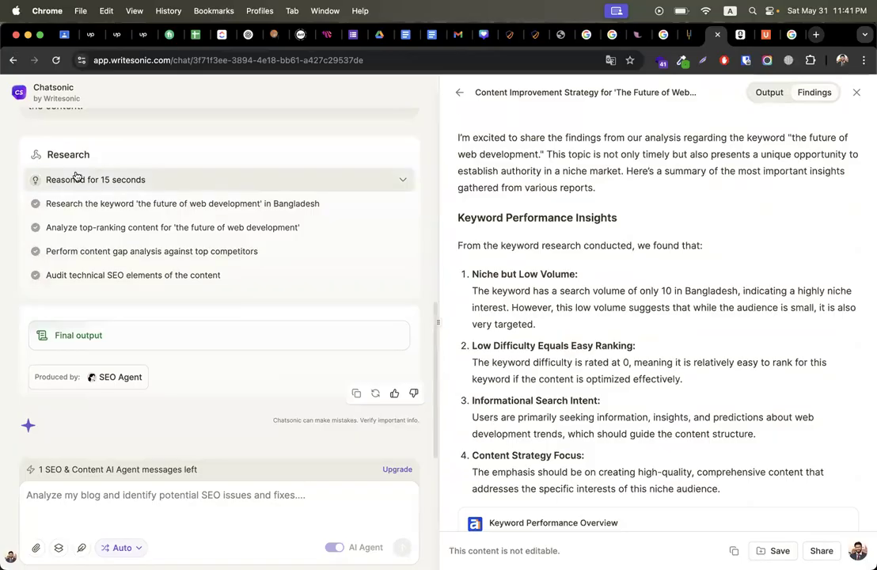
scroll(294, 261, "up", 5)
Step: Close the report panel and scroll the chat to find the final article output
left_click(458, 94)
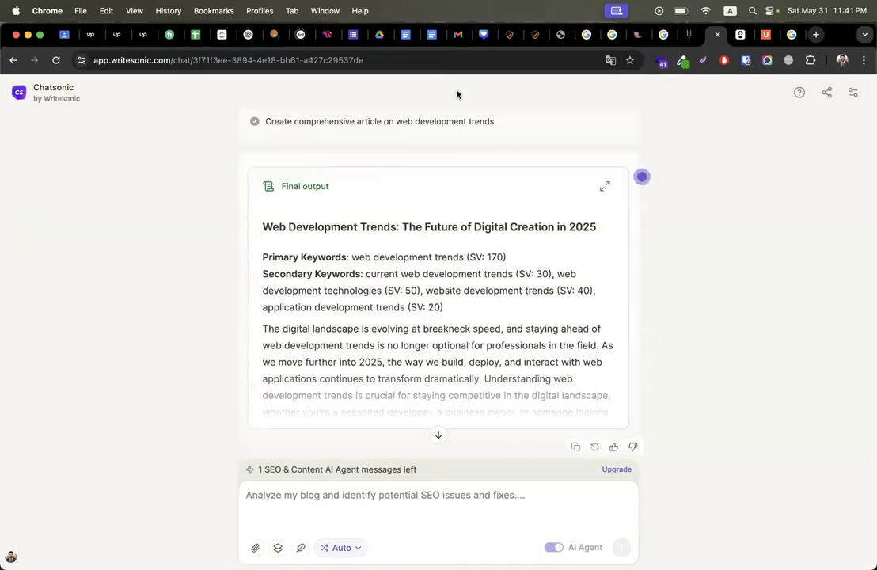
scroll(317, 301, "up", 3)
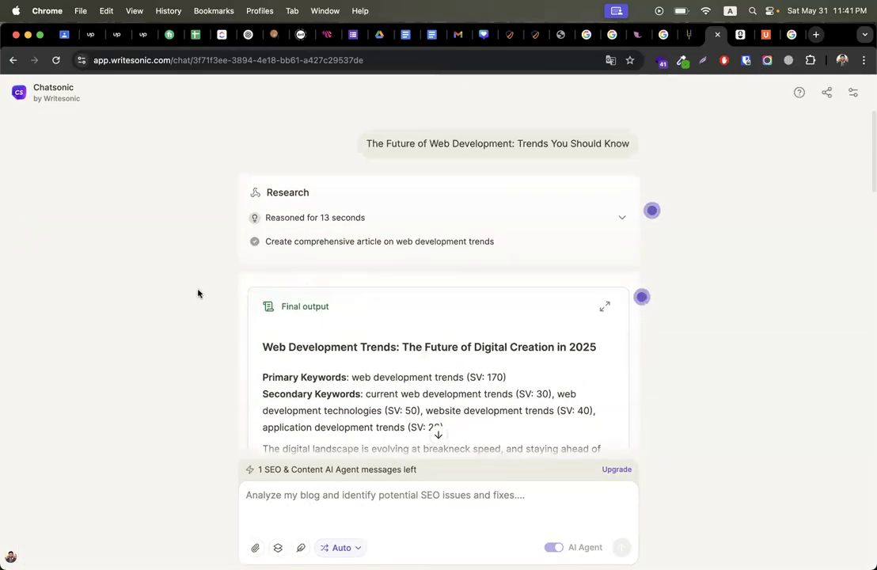
scroll(788, 254, "down", 3)
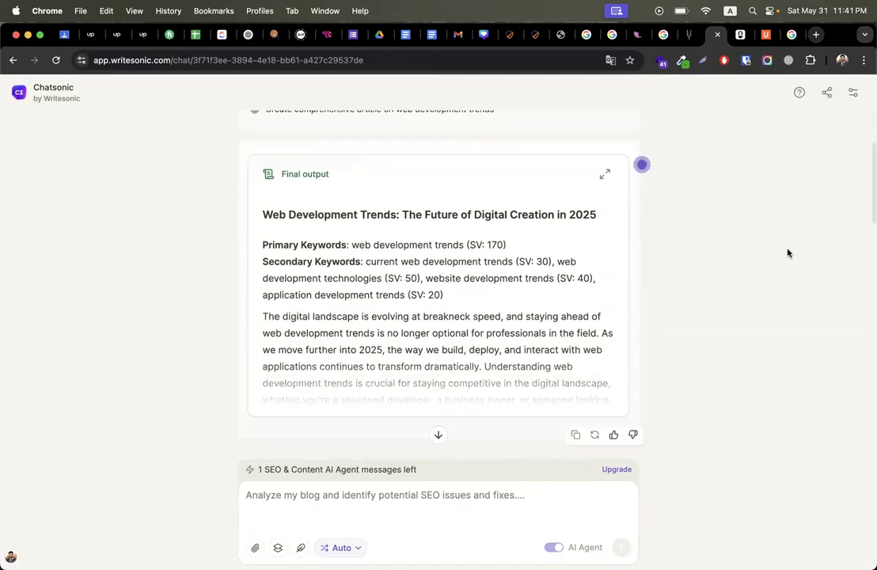
scroll(571, 271, "down", 2)
scroll(570, 272, "up", 2)
scroll(570, 272, "down", 2)
scroll(570, 273, "up", 2)
scroll(474, 260, "up", 1)
Step: Copy the generated Web Development Trends article and switch to the WordPress Add Post tab
scroll(491, 286, "down", 2)
scroll(546, 382, "down", 15)
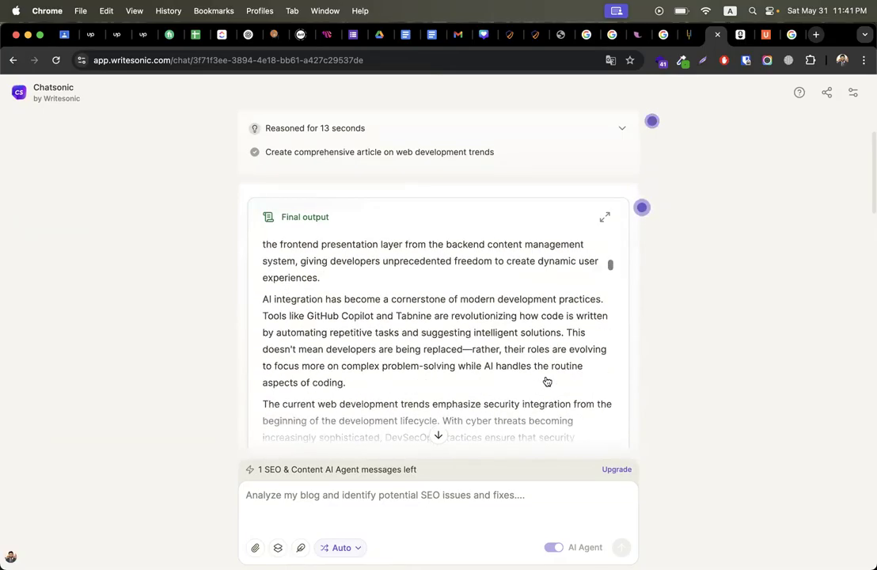
scroll(573, 392, "down", 12)
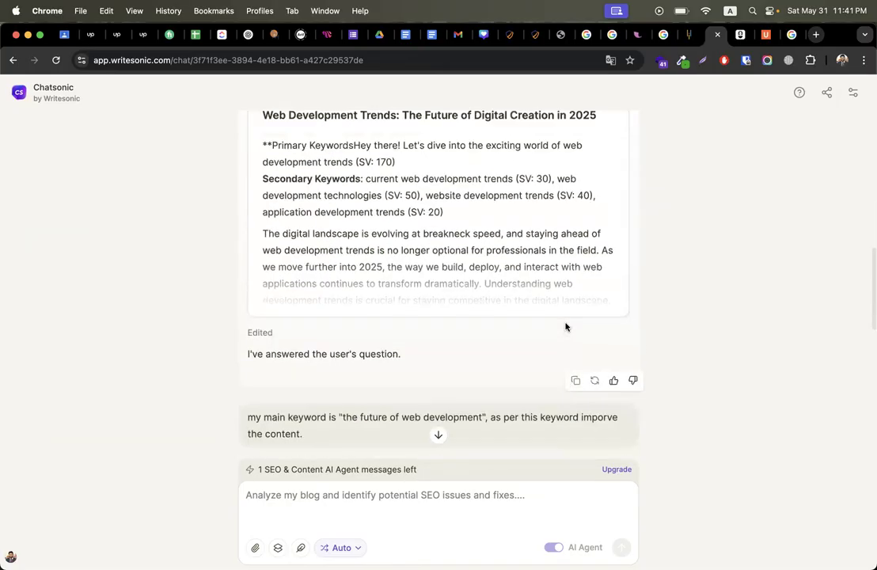
left_click(576, 340)
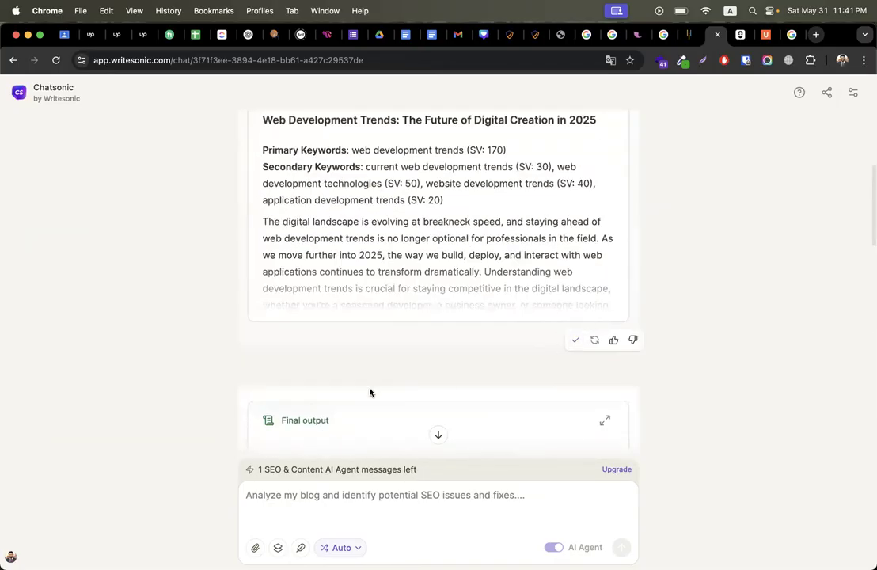
left_click(511, 34)
Step: Paste the article into the post body and delete the markdown header, keywords and intro lines
key("super+v")
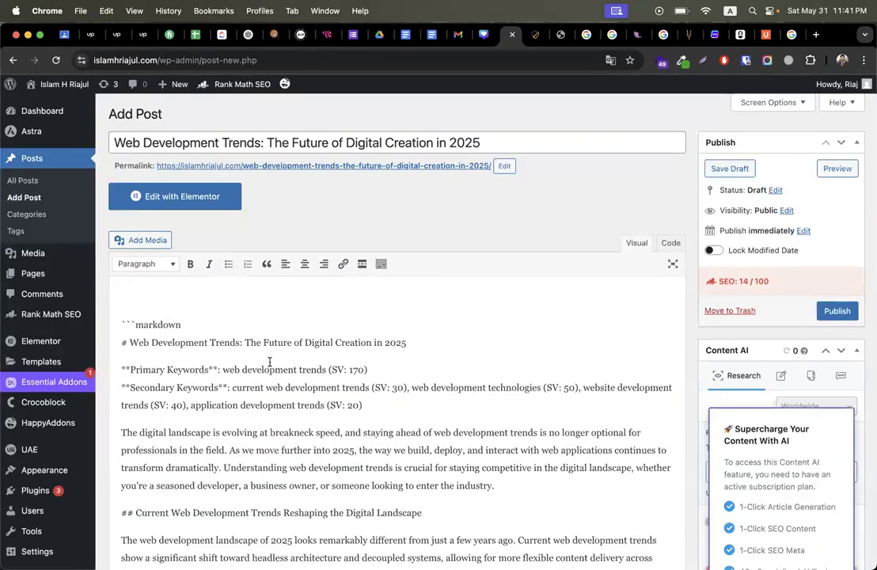
scroll(269, 362, "down", 10)
scroll(269, 362, "up", 10)
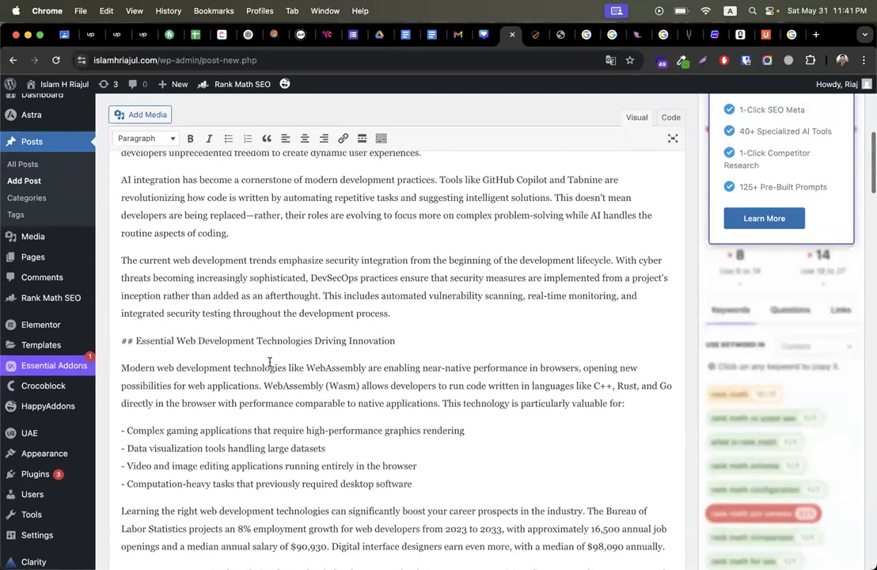
scroll(260, 358, "down", 2)
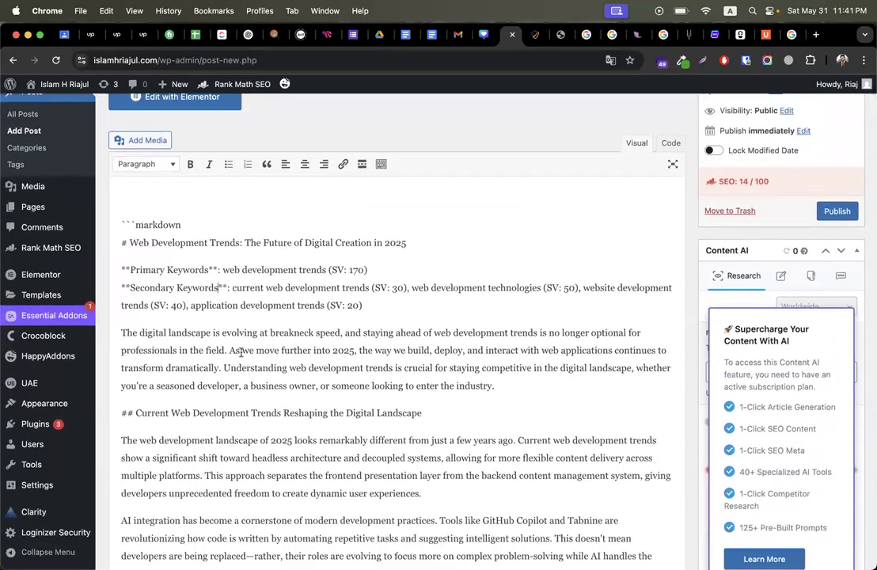
scroll(241, 351, "down", 2)
left_click_drag(516, 325, 13, 22)
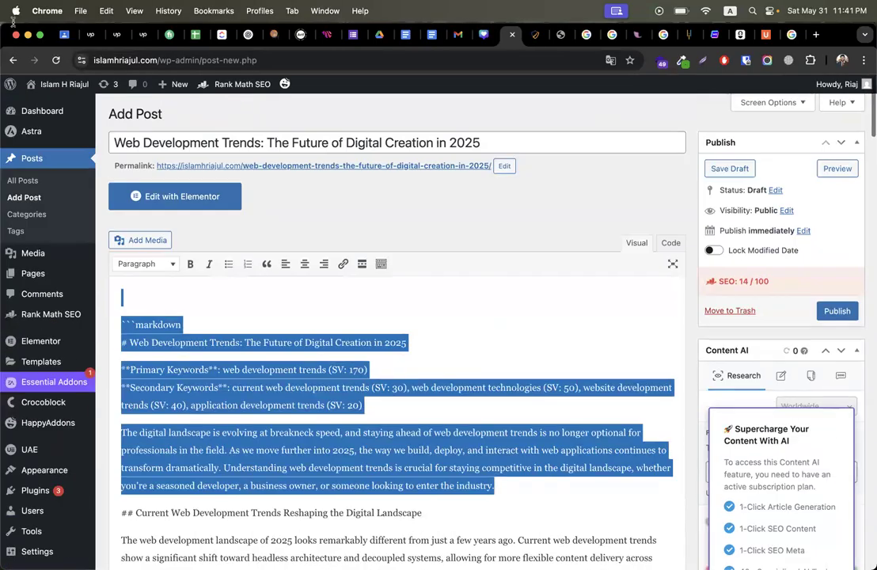
key("BackSpace")
key("Delete")
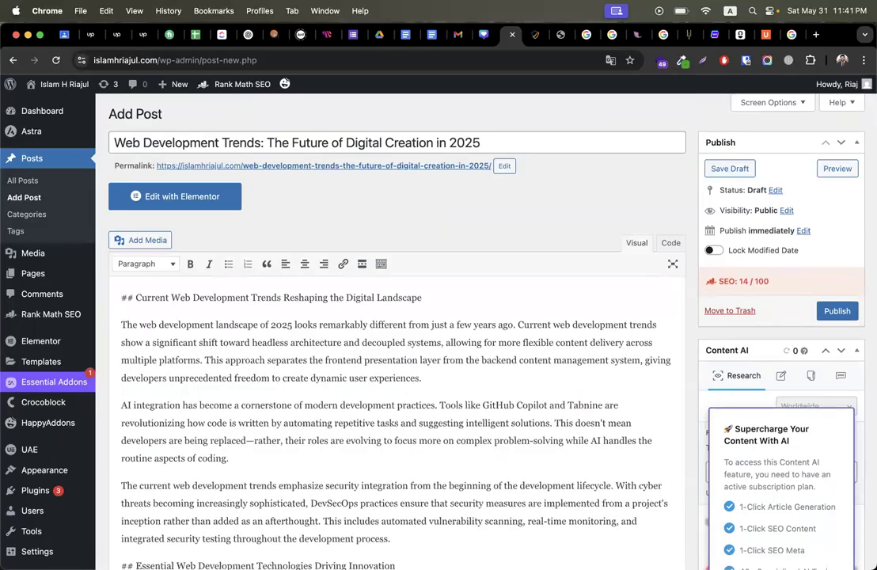
Step: Strip ## from the Current Trends, Essential Technologies and Website Development Trends headings
key("BackSpace")
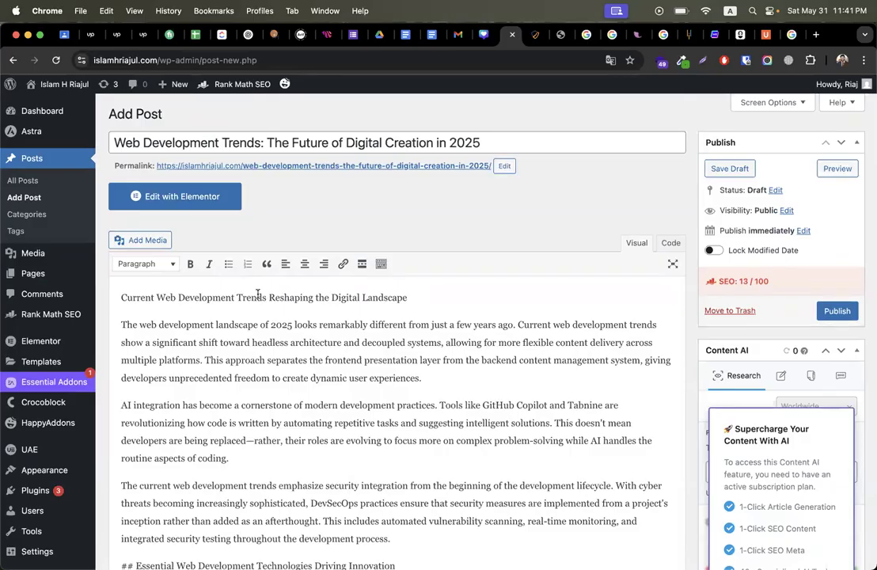
triple_click(258, 295)
scroll(316, 390, "down", 5)
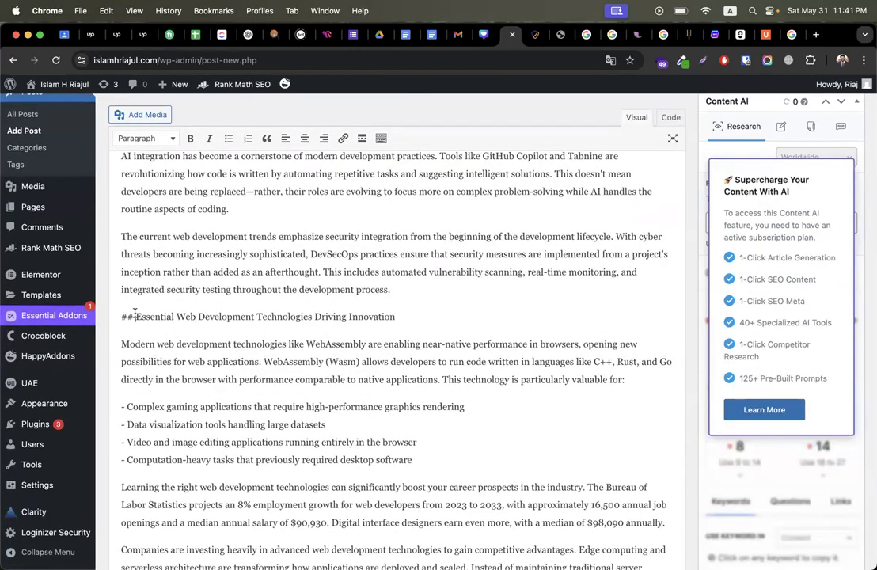
key("BackSpace")
scroll(202, 341, "down", 4)
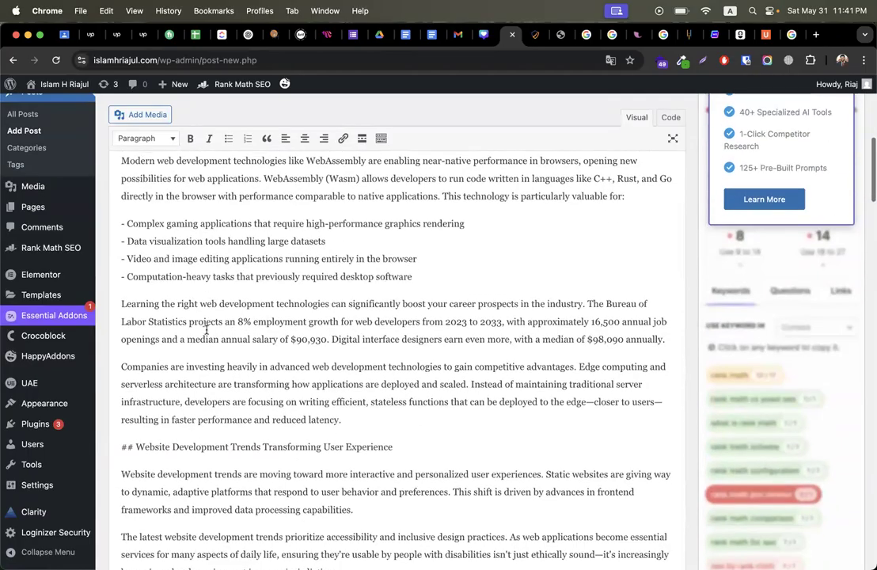
scroll(273, 335, "down", 2)
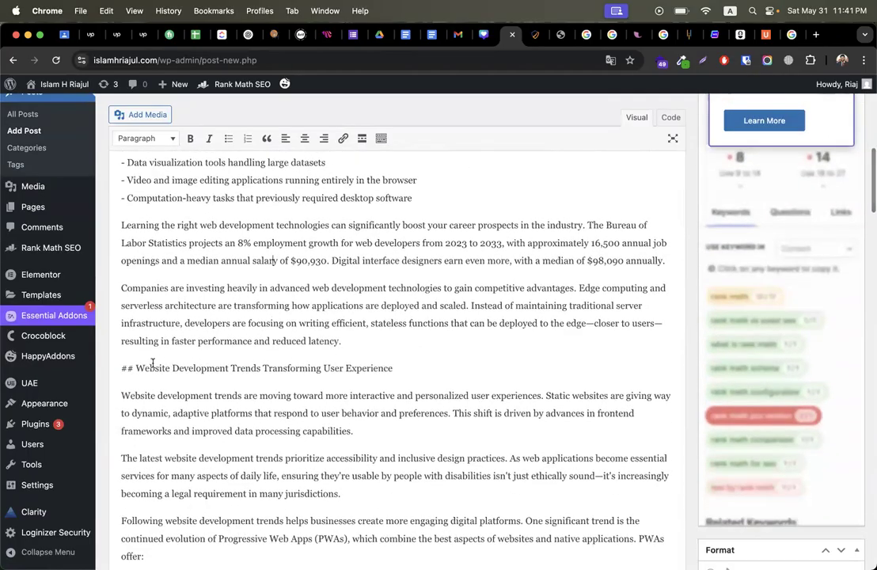
left_click_drag(136, 368, 121, 369)
key("BackSpace")
key("BackSpace")
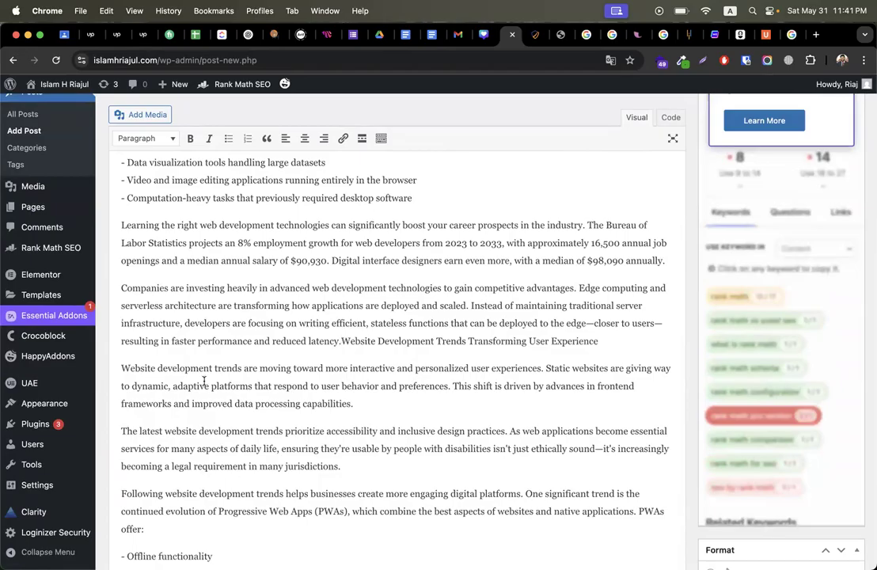
key("Return")
key("Return")
Step: Remove the ## markers before the Application Development, Emerging and Low-Code headings
scroll(297, 355, "down", 5)
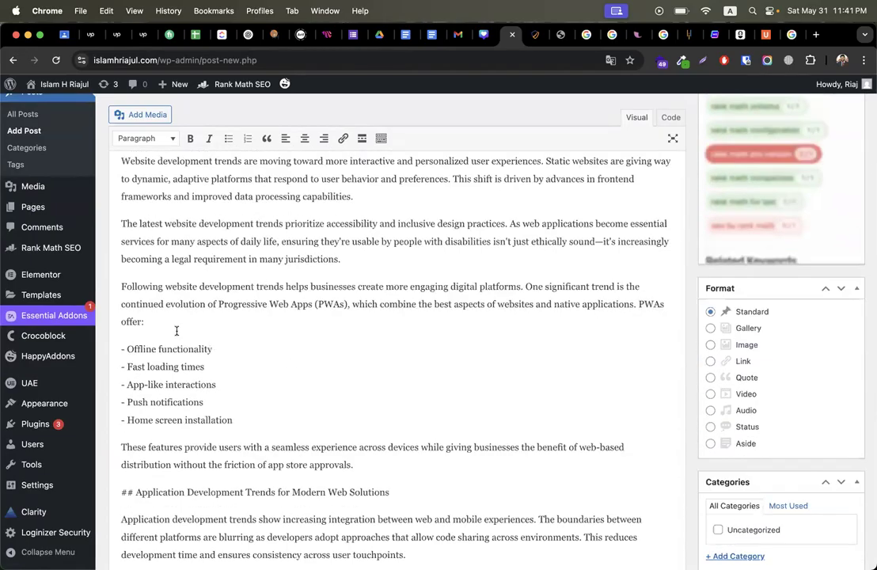
scroll(168, 325, "down", 4)
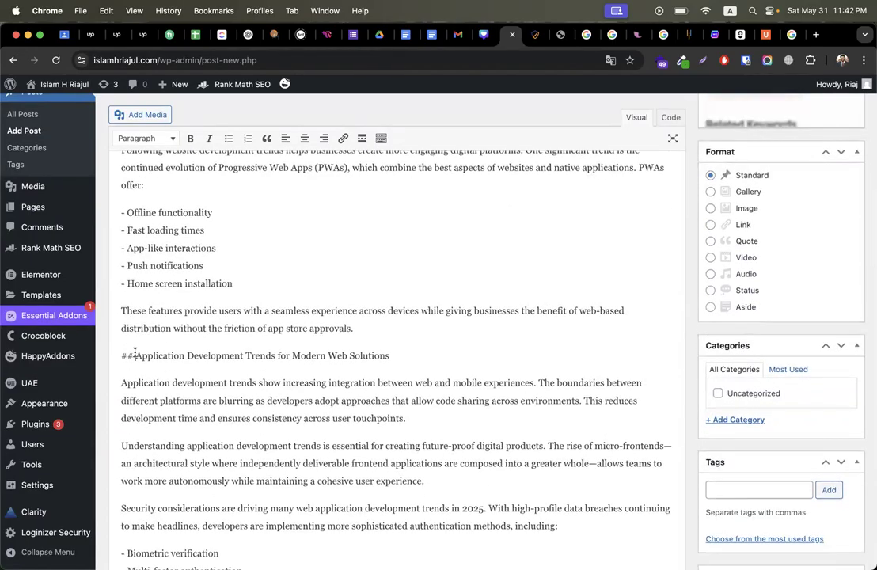
key("Return")
scroll(205, 364, "down", 8)
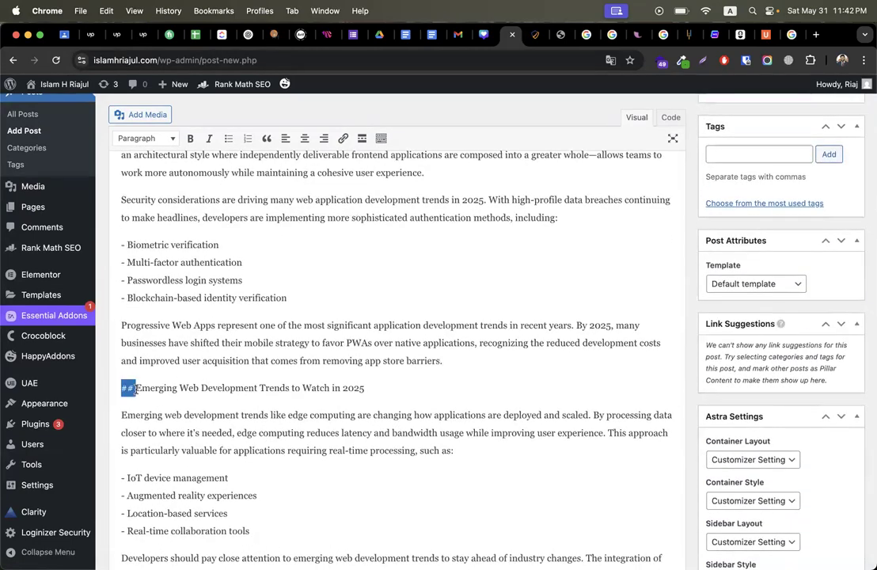
key("Return")
key("Return")
scroll(193, 277, "down", 3)
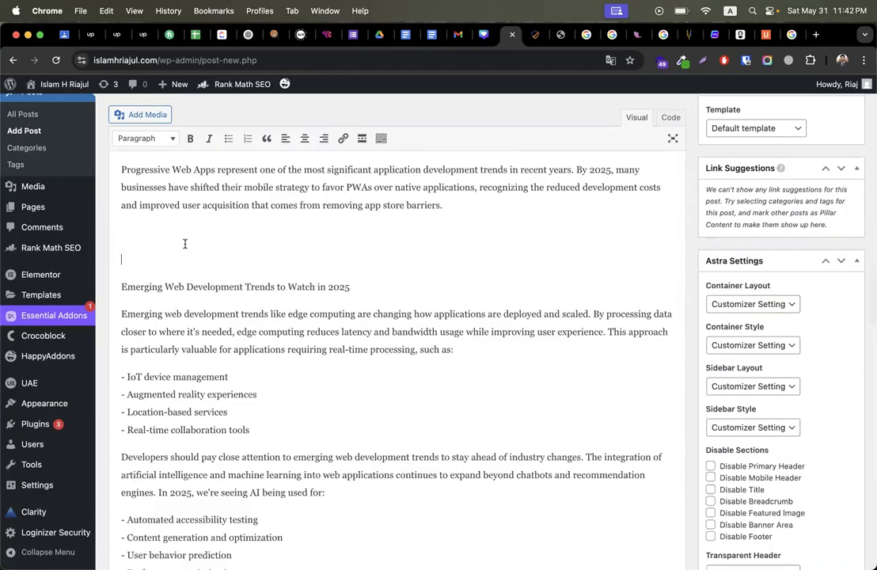
key("BackSpace")
scroll(231, 328, "down", 7)
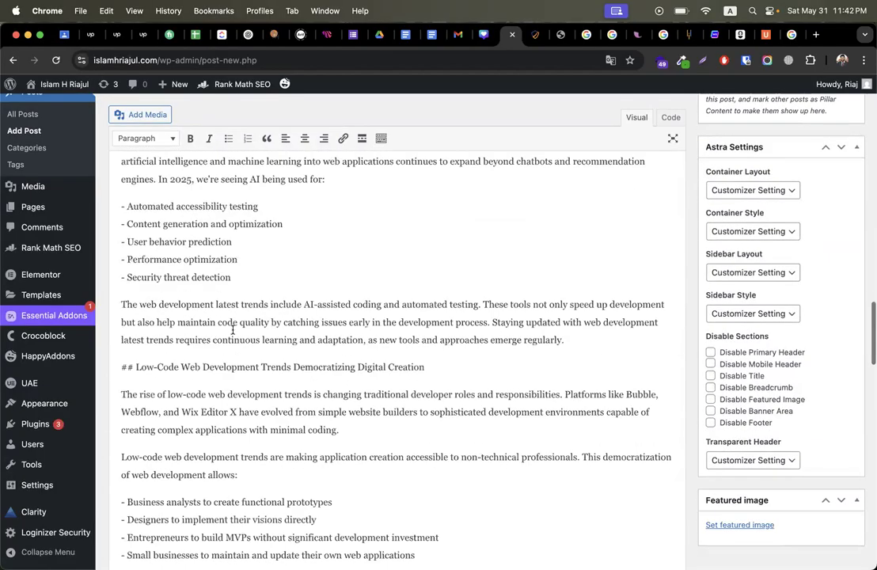
key("Return")
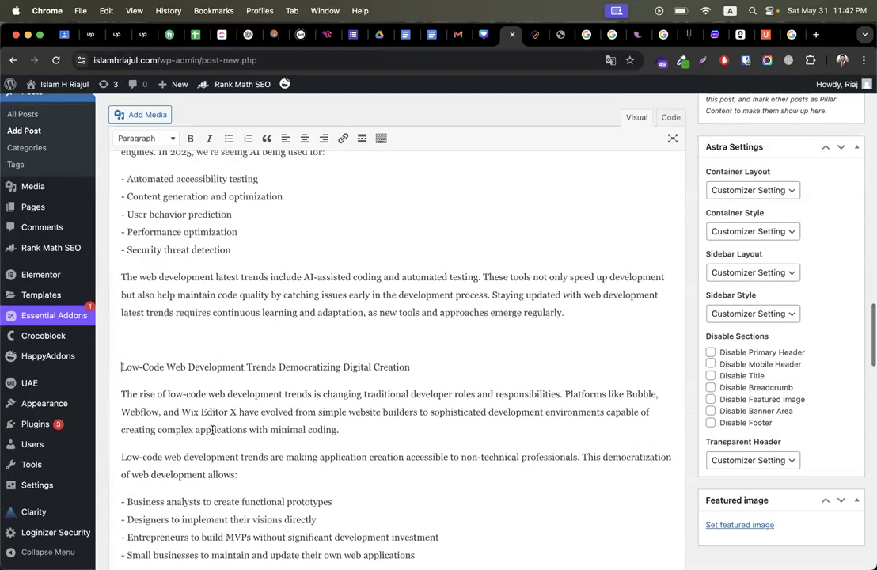
scroll(212, 429, "down", 7)
Step: Remove the ## markers before the Future, The Evolving Role and Conclusion headings
double_click(129, 376)
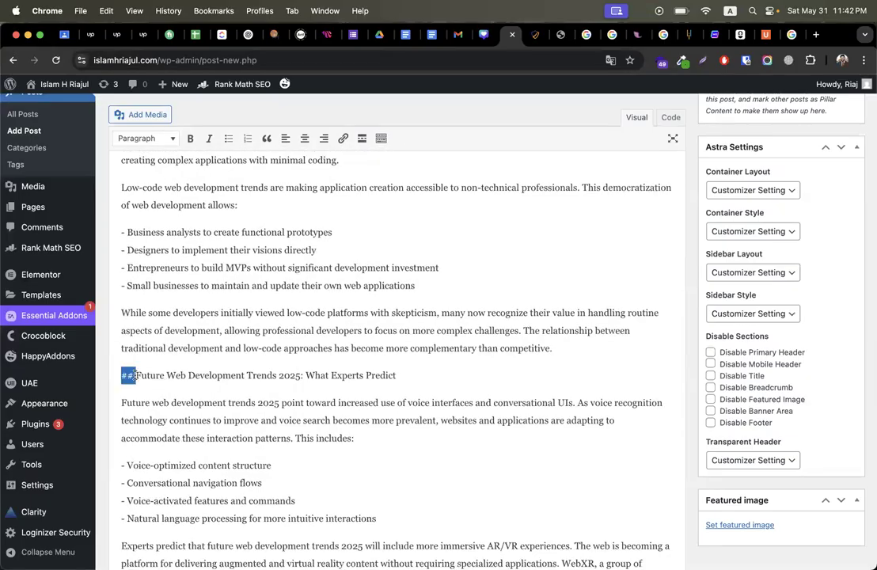
key("Return")
scroll(176, 416, "down", 6)
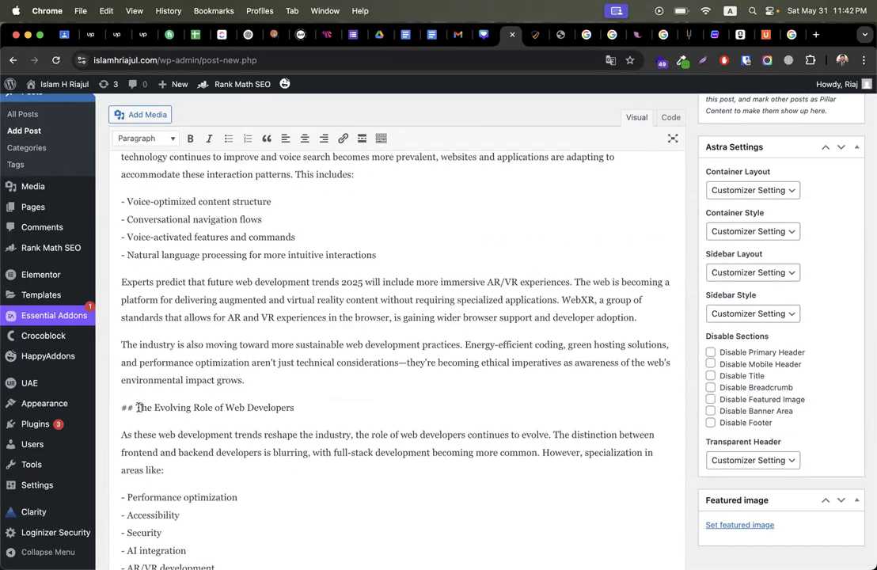
key("Return")
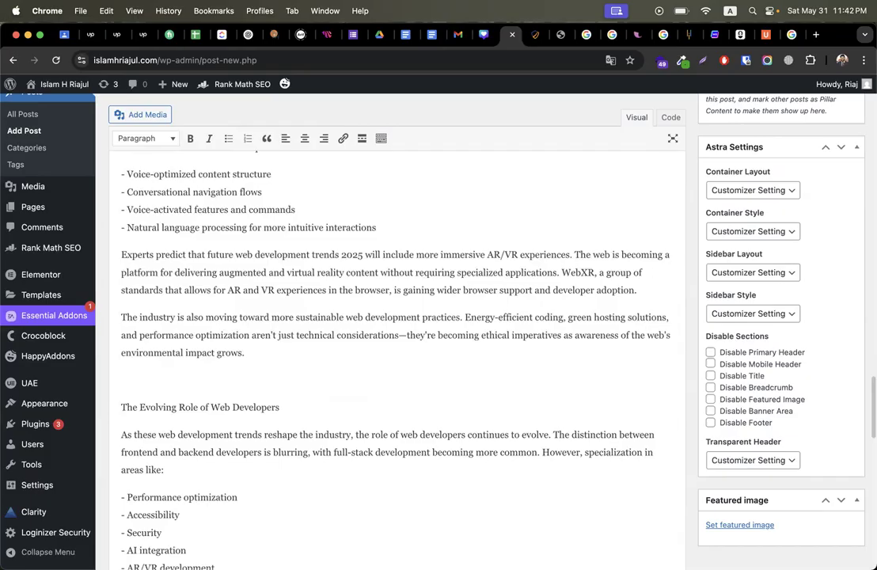
scroll(275, 342, "down", 7)
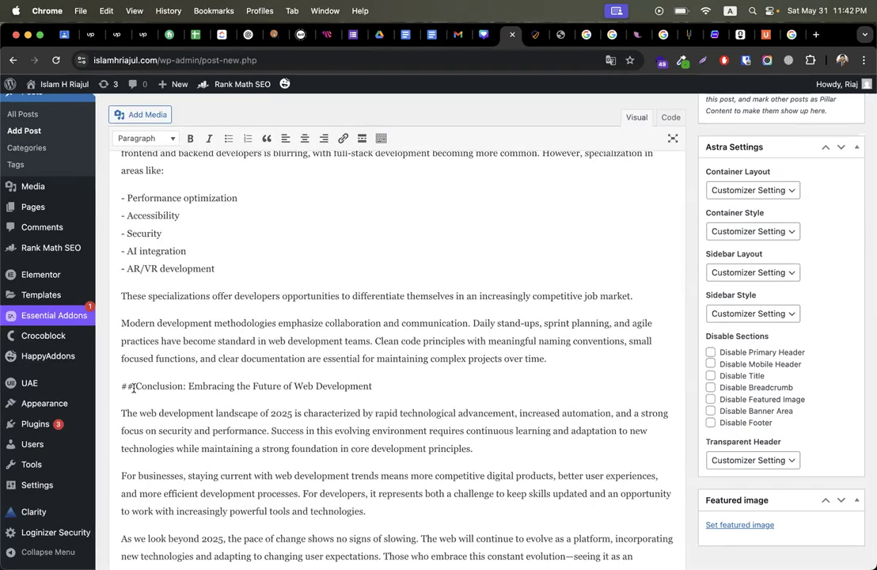
key("BackSpace")
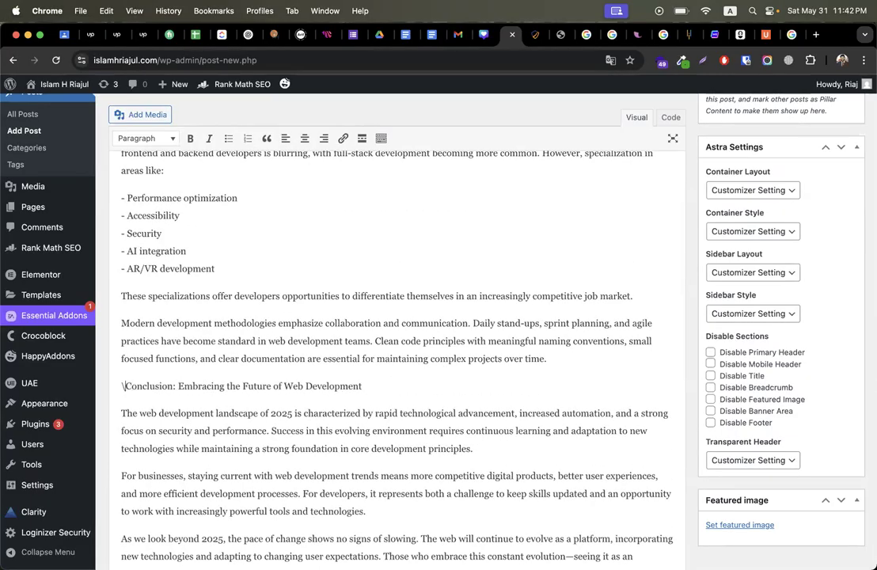
key("Return")
Step: Delete the trailing --- and ``` lines at the end of the post
scroll(186, 435, "down", 8)
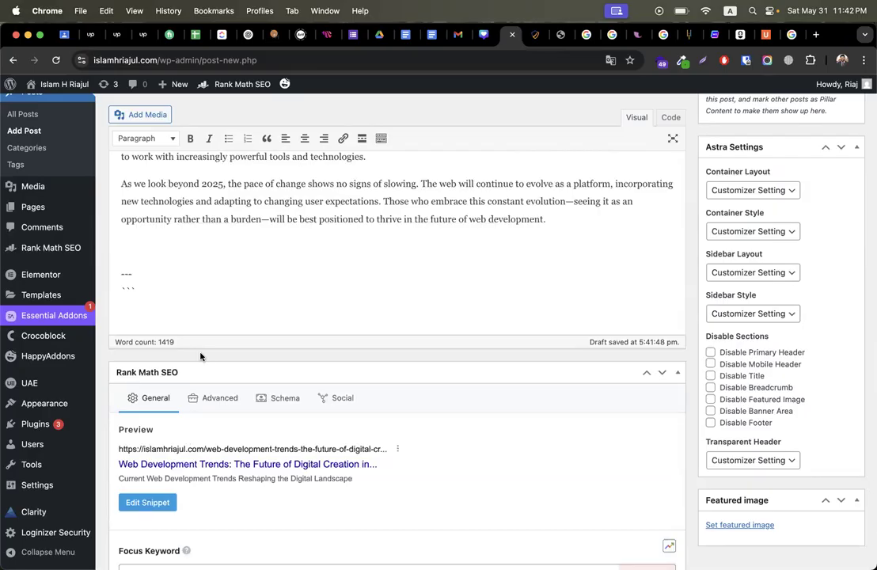
key("ctrl+shift+End")
key("BackSpace")
Step: Make the Current Web Development Trends, Essential Technologies and Website Development Trends lines Heading 2
scroll(347, 280, "up", 20)
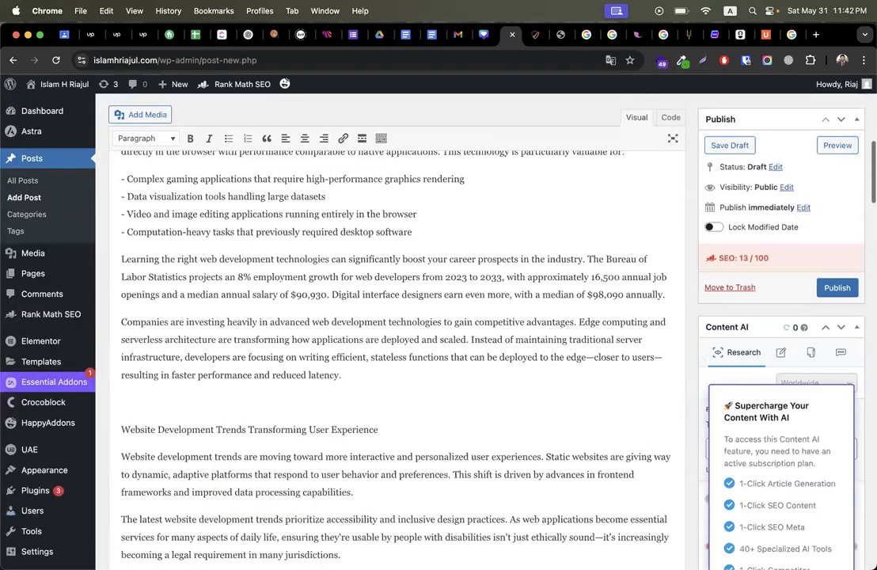
triple_click(473, 297)
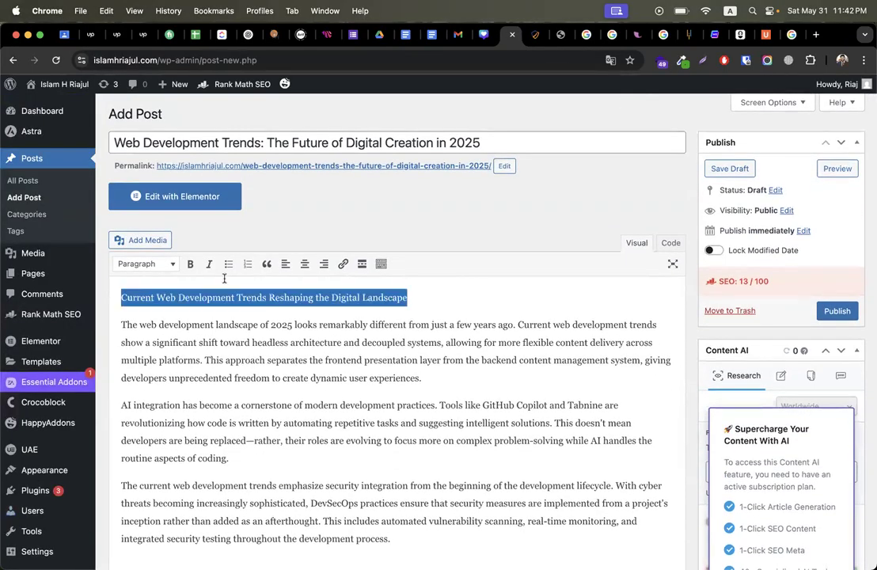
left_click(147, 264)
left_click(164, 333)
scroll(319, 388, "down", 5)
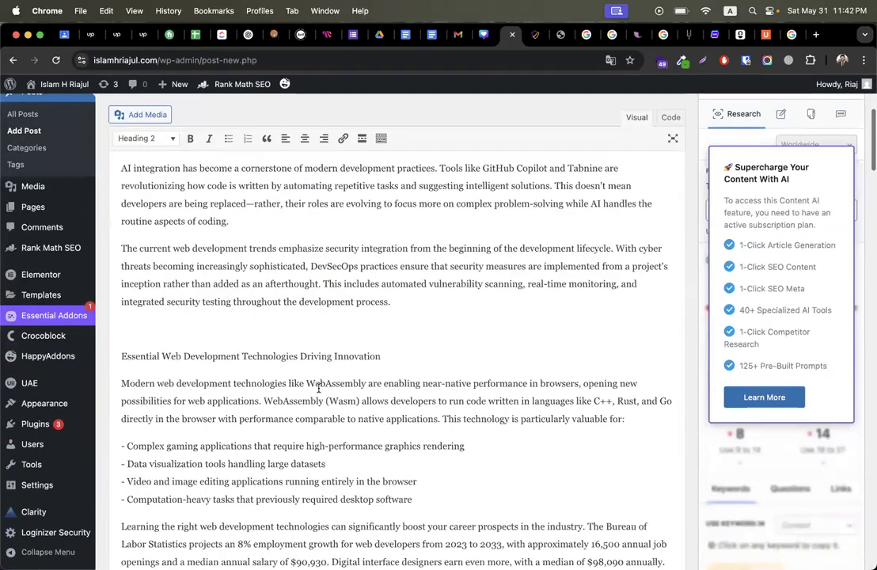
triple_click(410, 361)
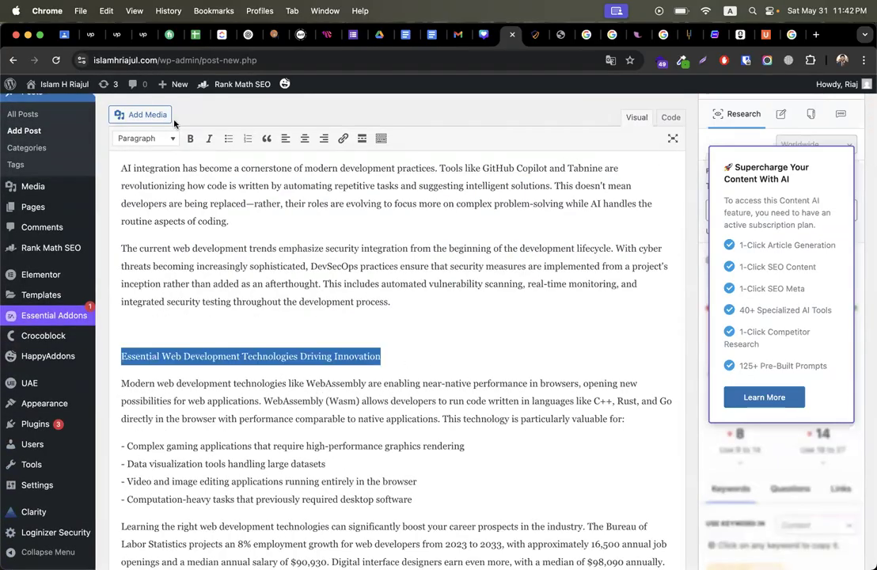
left_click(146, 138)
left_click(166, 206)
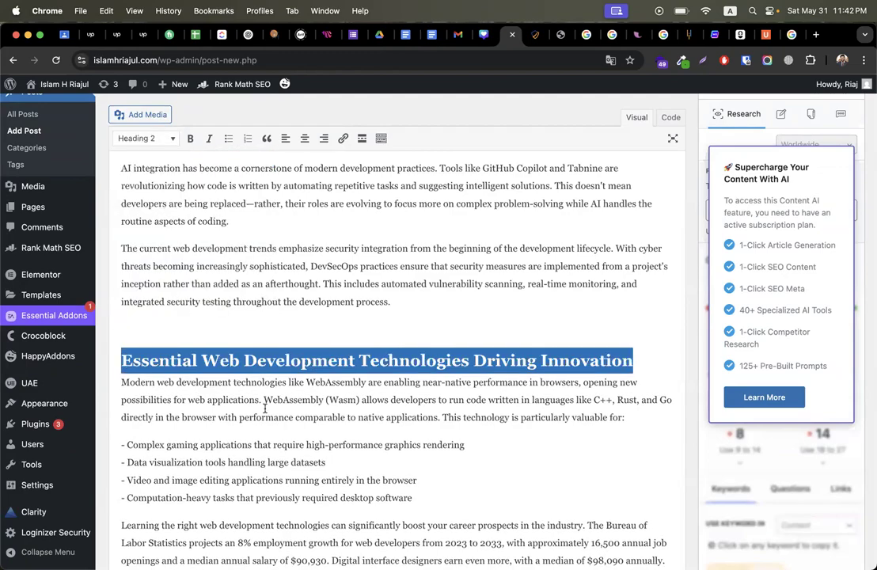
scroll(265, 408, "down", 8)
triple_click(411, 347)
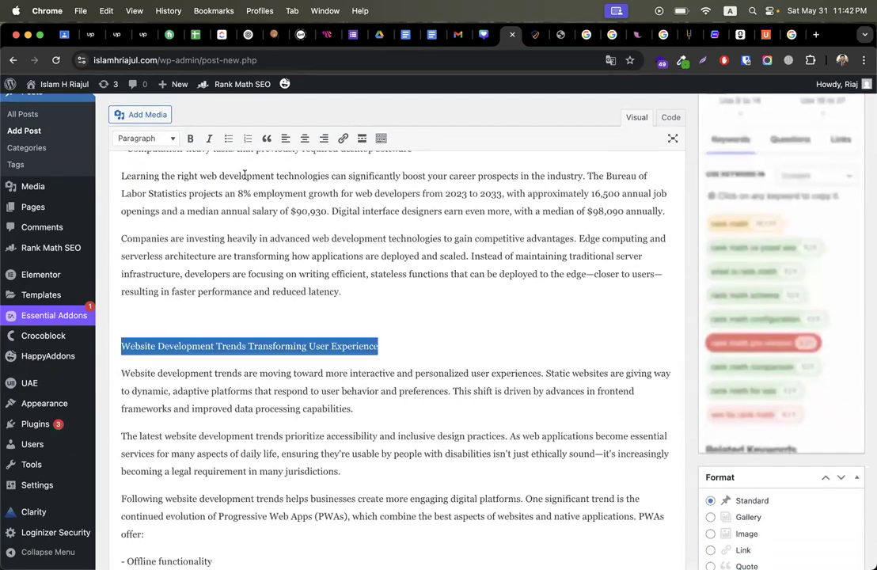
left_click(146, 138)
left_click(158, 204)
Step: Make the Application Development, Emerging Web Development and Low-Code Web Development Trends lines Heading 2
scroll(210, 281, "down", 3)
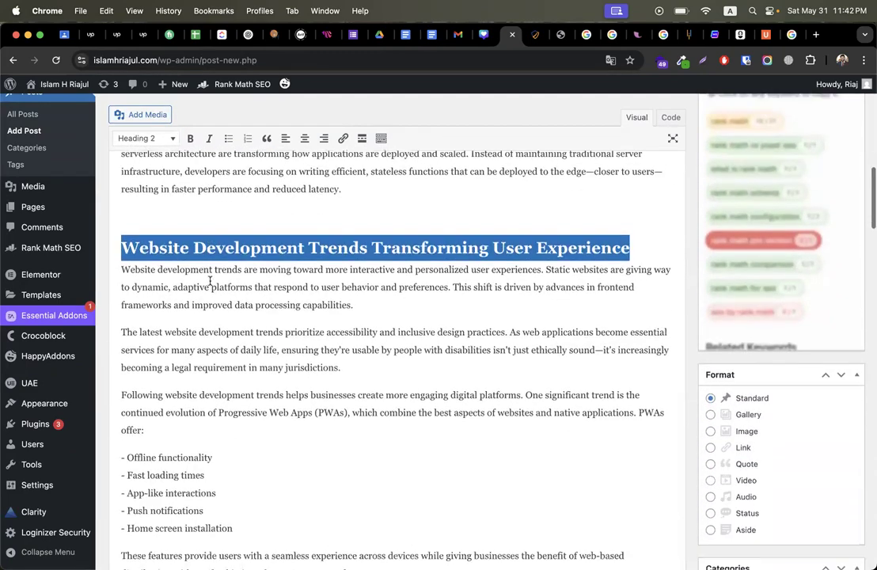
scroll(210, 281, "down", 5)
scroll(240, 416, "down", 4)
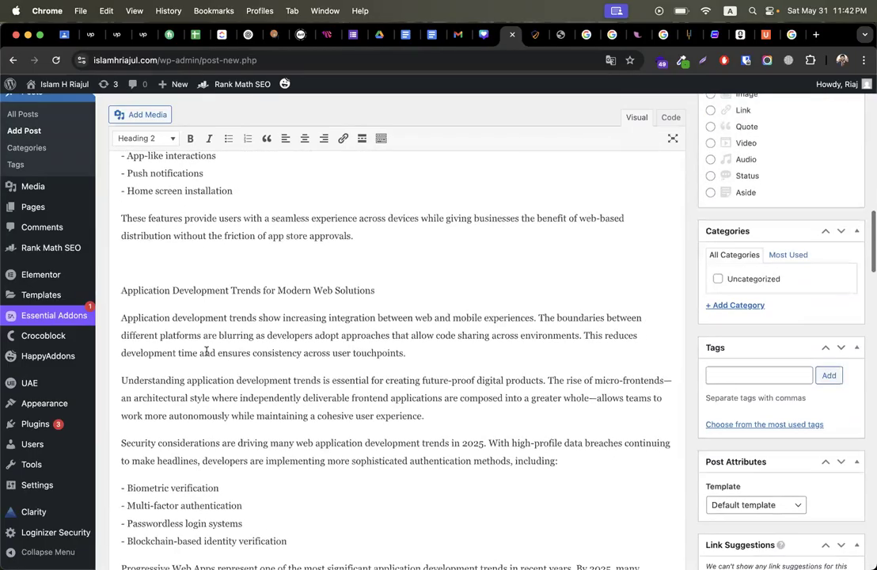
triple_click(181, 291)
left_click(146, 139)
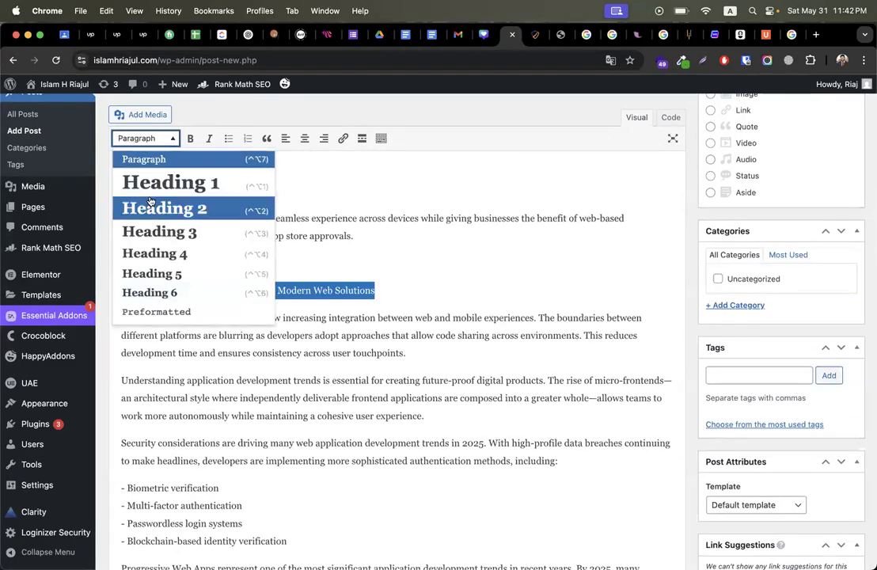
left_click(166, 206)
scroll(188, 352, "down", 9)
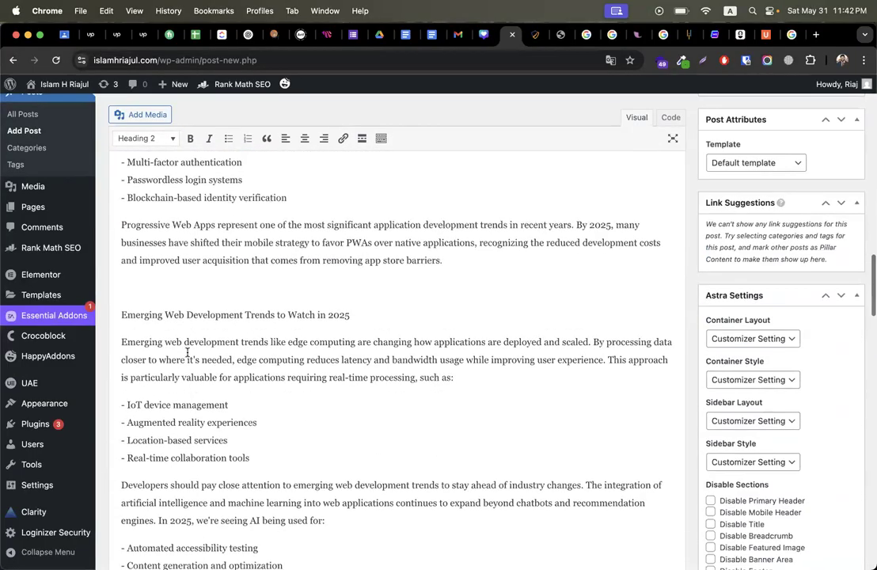
triple_click(173, 315)
left_click(144, 139)
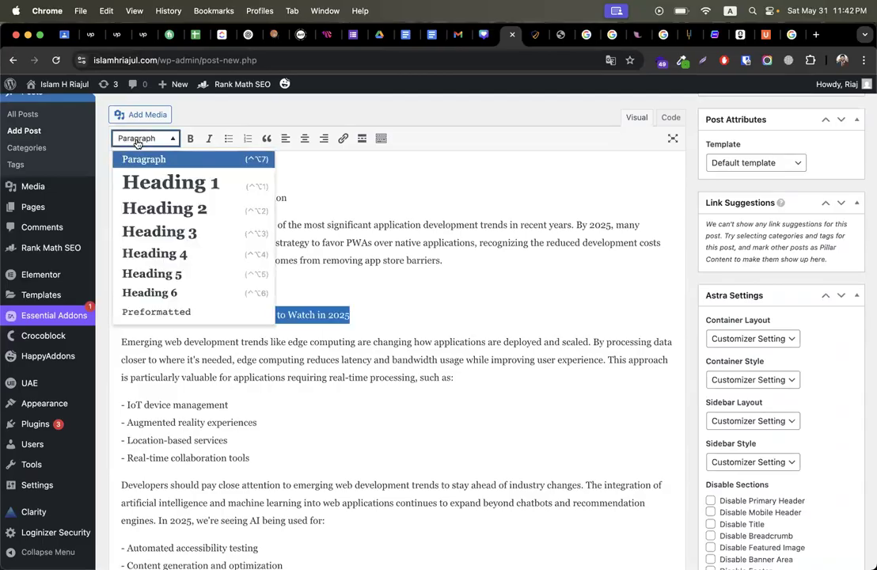
left_click(162, 209)
scroll(183, 356, "down", 8)
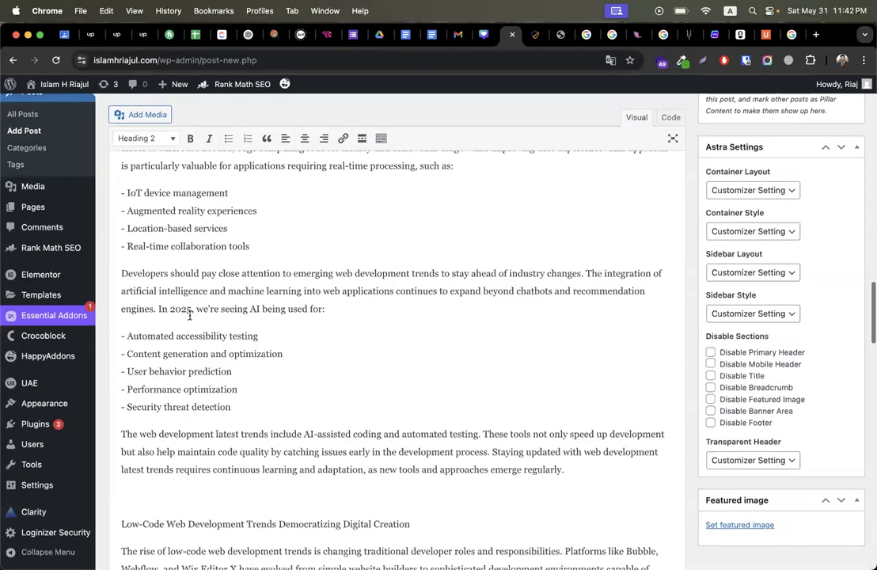
triple_click(176, 429)
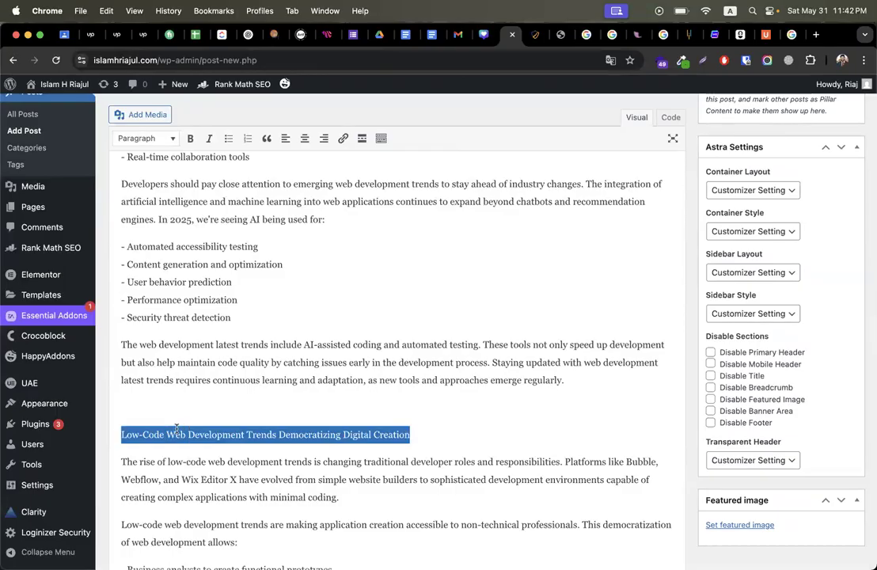
left_click(147, 139)
left_click(162, 207)
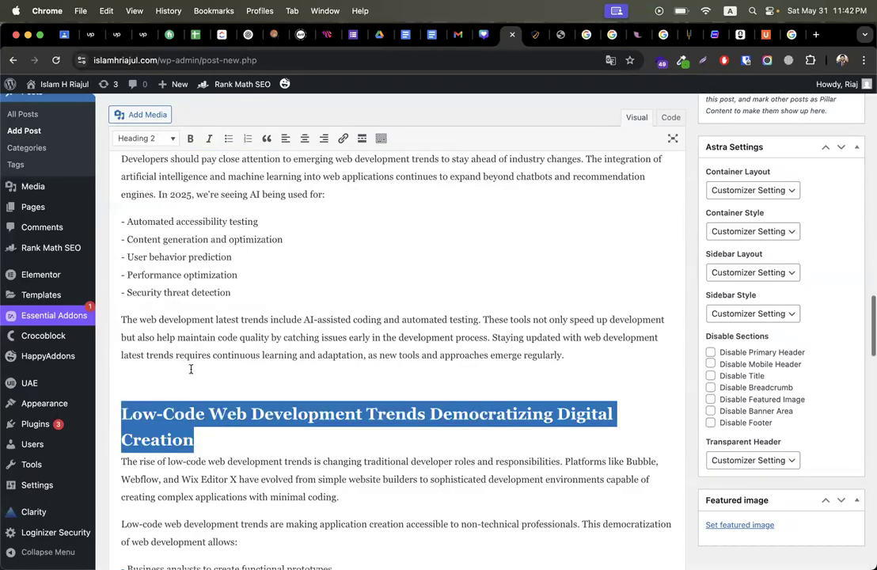
Step: Make the Future Web Development Trends 2025, Evolving Role of Web Developers and Conclusion lines Heading 2
scroll(167, 325, "down", 7)
scroll(171, 339, "down", 4)
triple_click(151, 308)
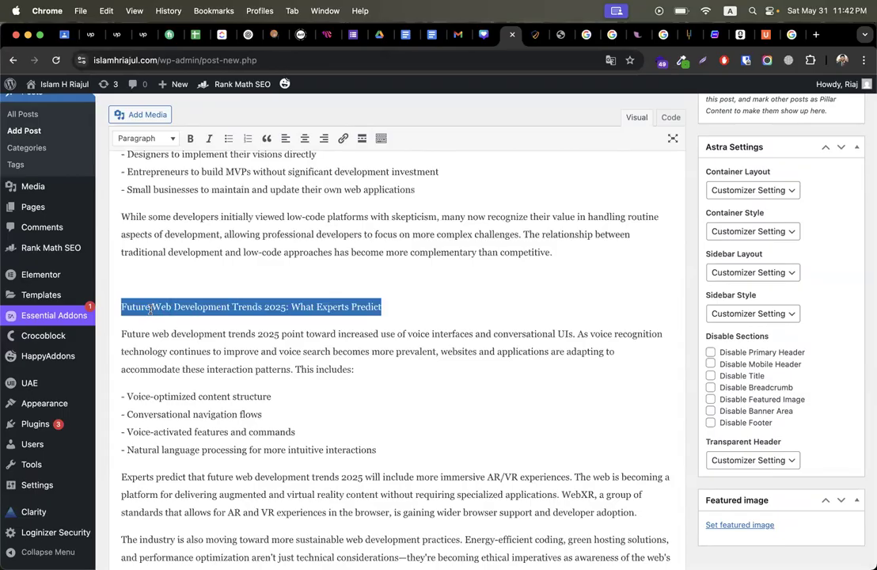
left_click(146, 139)
left_click(156, 228)
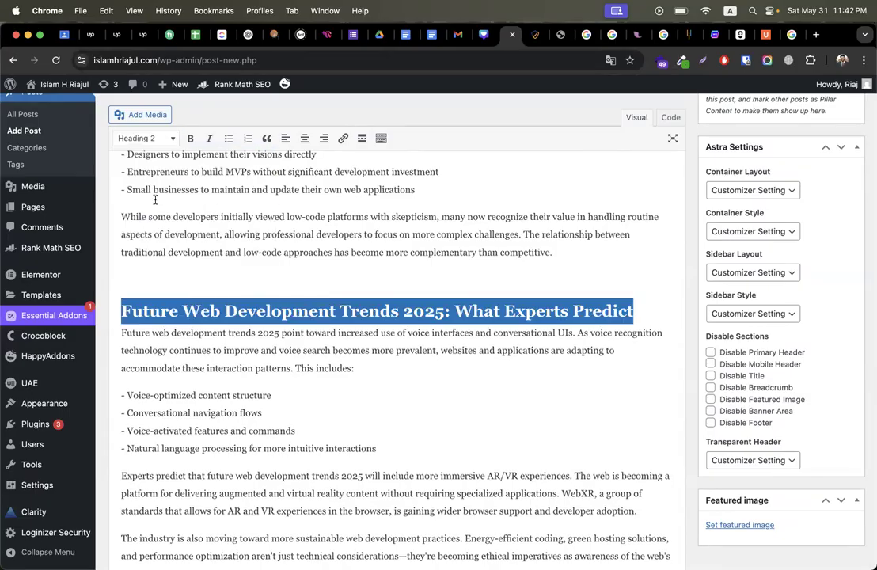
scroll(207, 309, "up", 4)
scroll(208, 308, "up", 4)
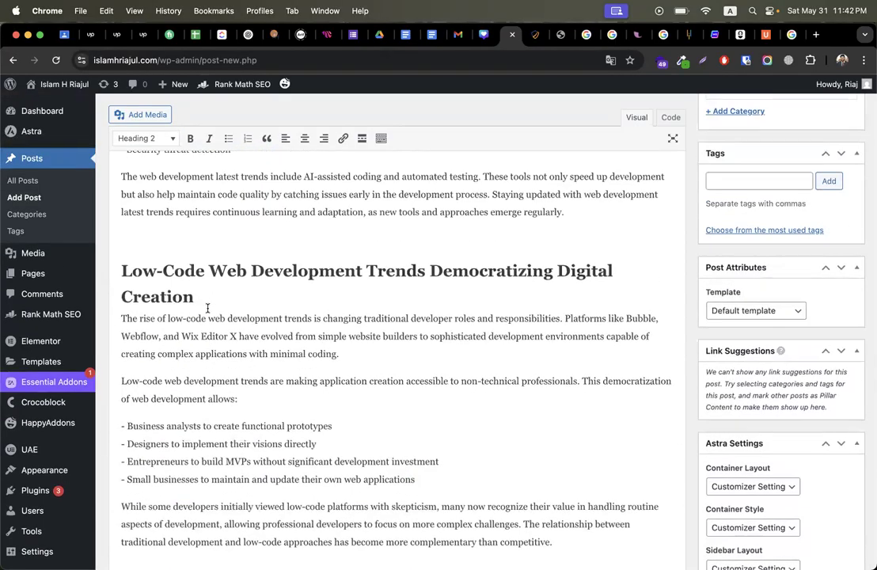
scroll(207, 309, "down", 10)
double_click(165, 226)
triple_click(165, 225)
left_click(147, 138)
left_click(194, 208)
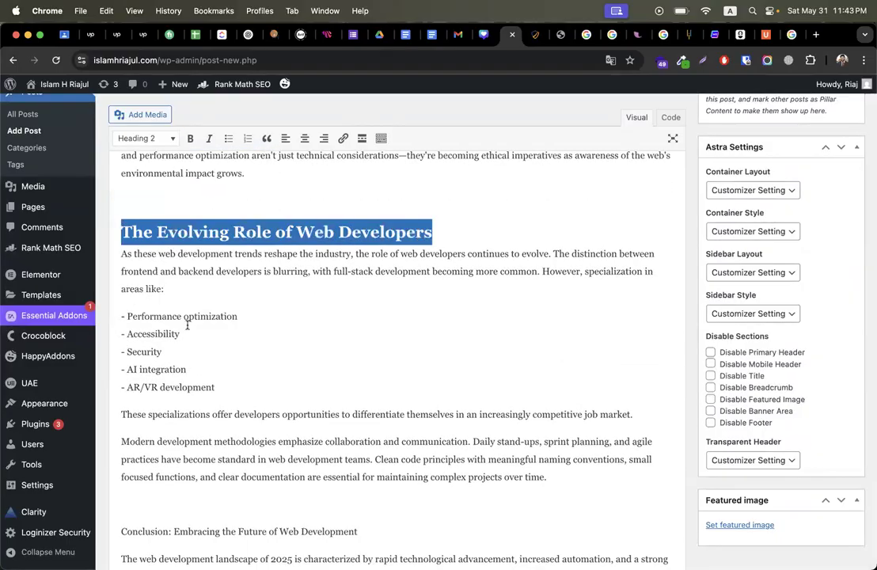
scroll(188, 325, "down", 3)
triple_click(175, 377)
left_click(146, 141)
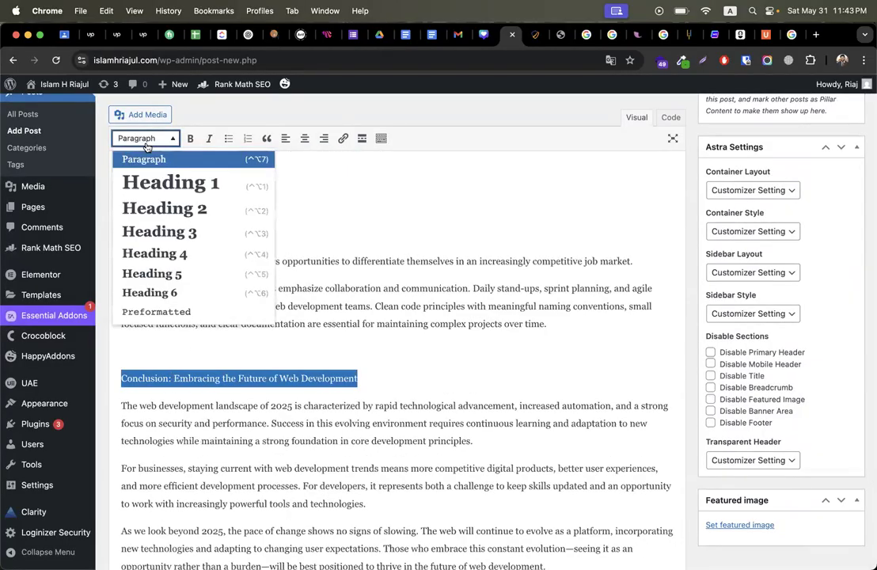
left_click(164, 208)
Step: Copy the phrase 'Web Development Trends' from a post heading
scroll(173, 249, "down", 5)
scroll(191, 219, "up", 15)
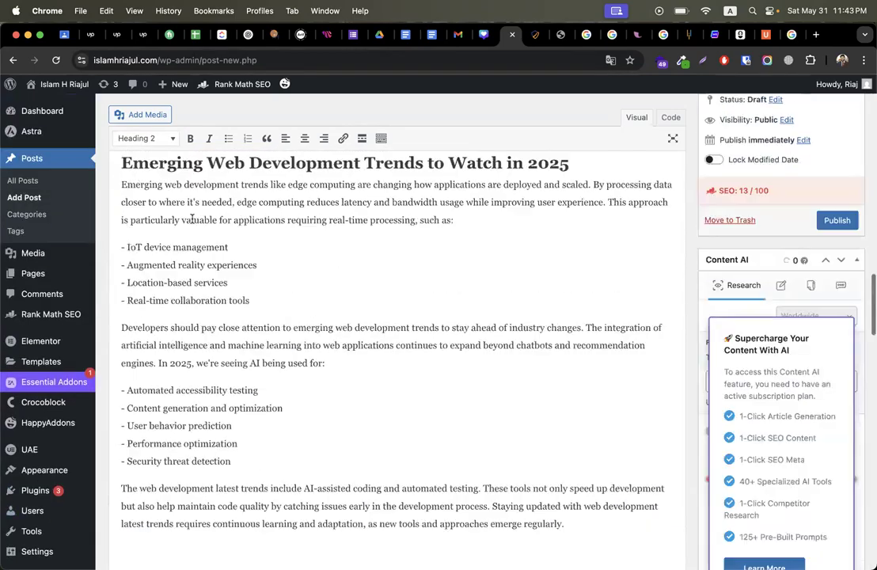
scroll(191, 219, "up", 15)
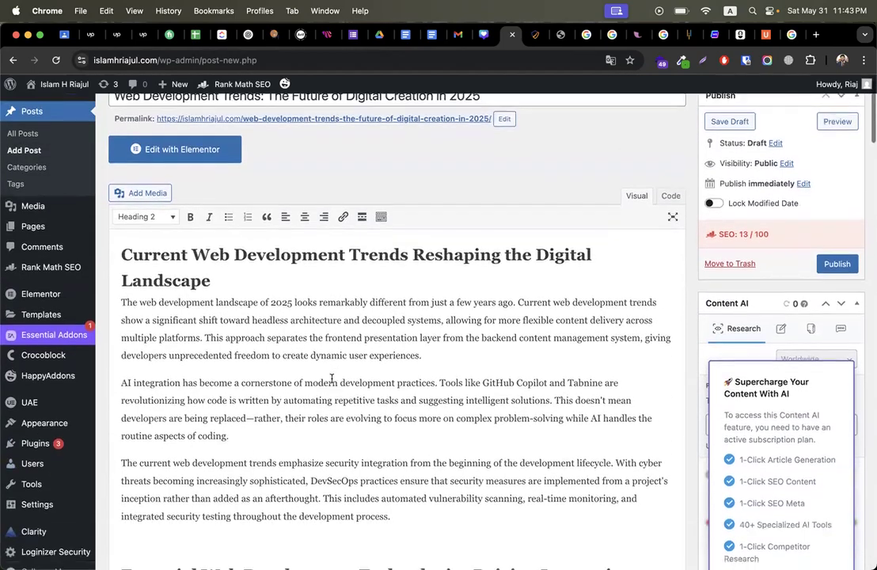
scroll(331, 378, "down", 1)
left_click_drag(189, 206, 409, 206)
key("super+c")
Step: Paste 'Web Development Trends' as the Rank Math focus keyword
scroll(444, 288, "down", 20)
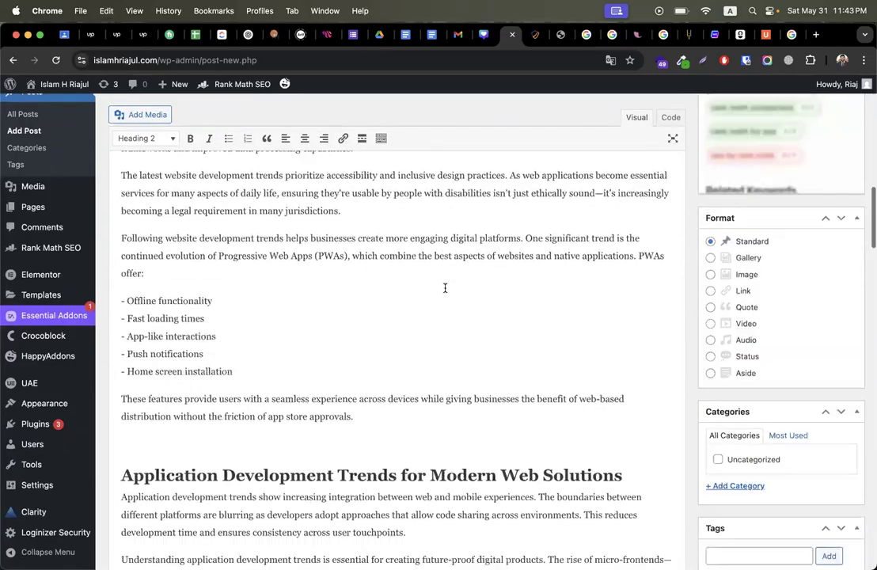
scroll(444, 288, "down", 20)
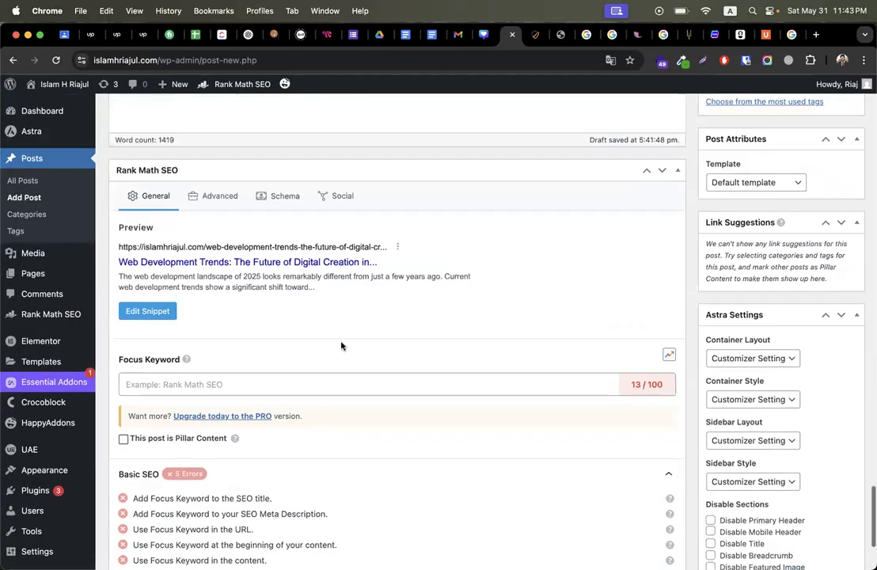
left_click(255, 381)
key("super+v")
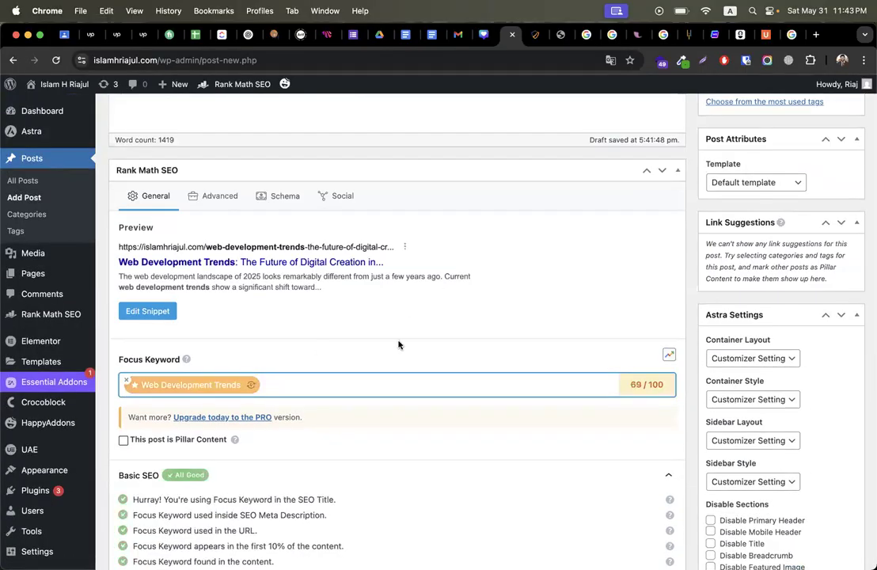
Step: Expand the Additional SEO checks and review results such as the 1435 word count
scroll(413, 325, "down", 3)
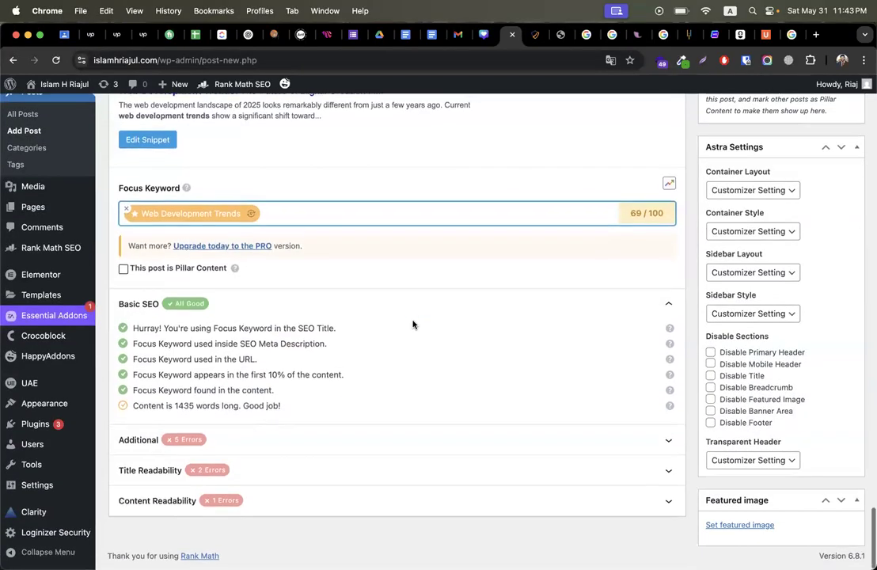
scroll(388, 407, "up", 5)
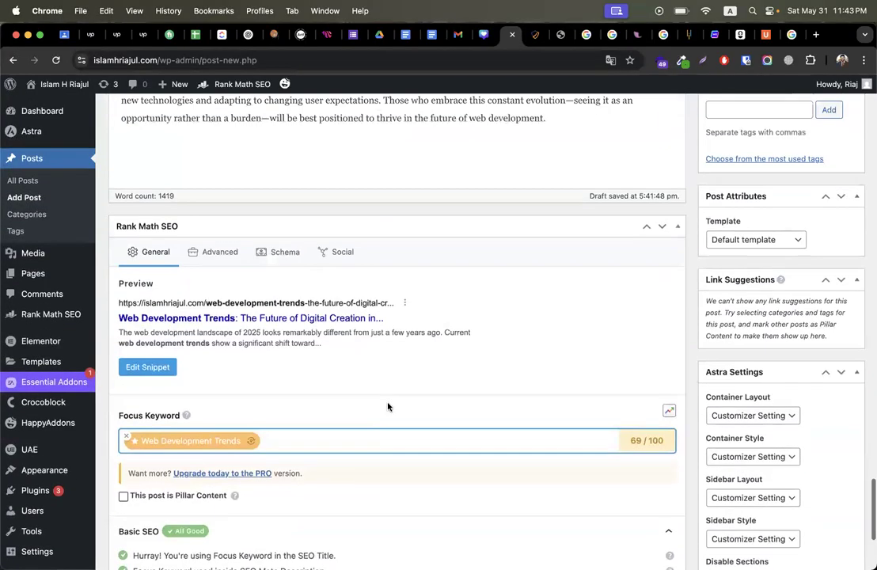
scroll(388, 403, "down", 1)
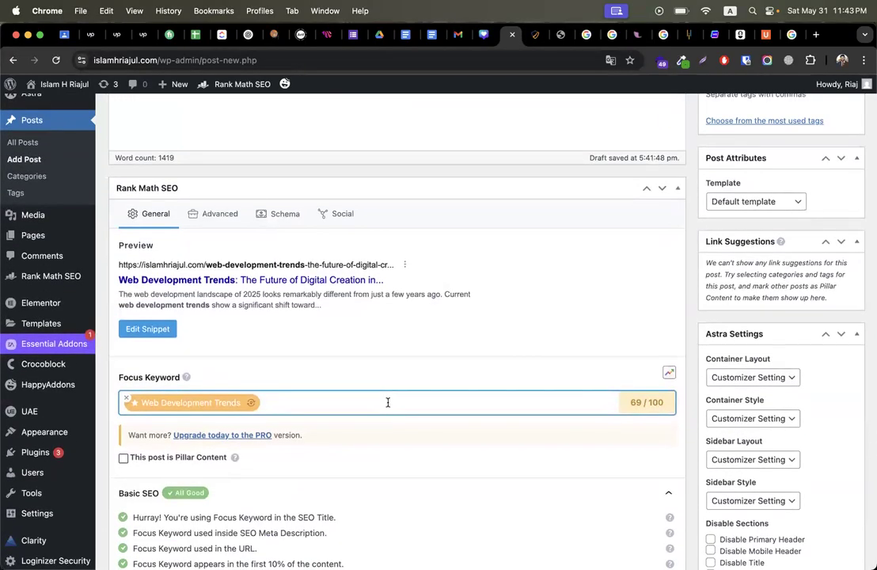
scroll(388, 404, "down", 4)
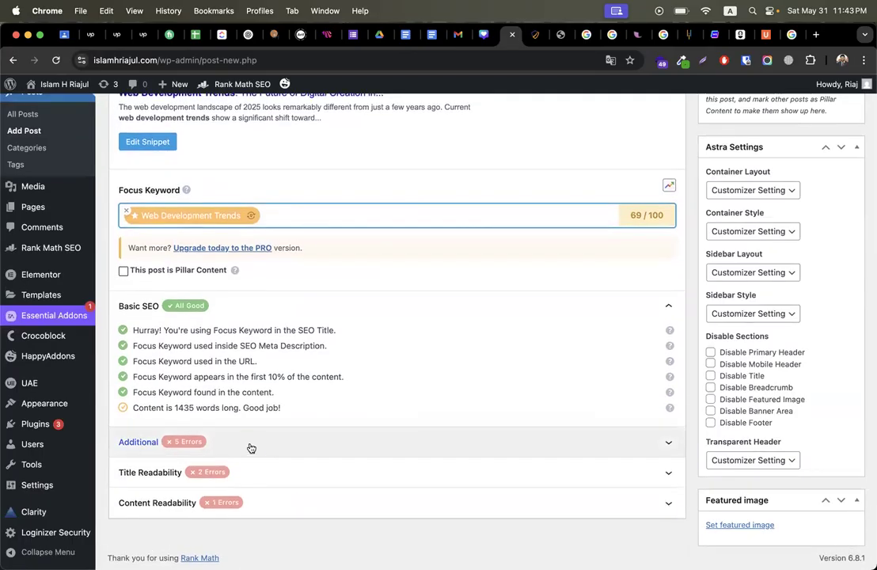
left_click(251, 448)
scroll(323, 382, "down", 3)
double_click(186, 284)
scroll(293, 298, "down", 1)
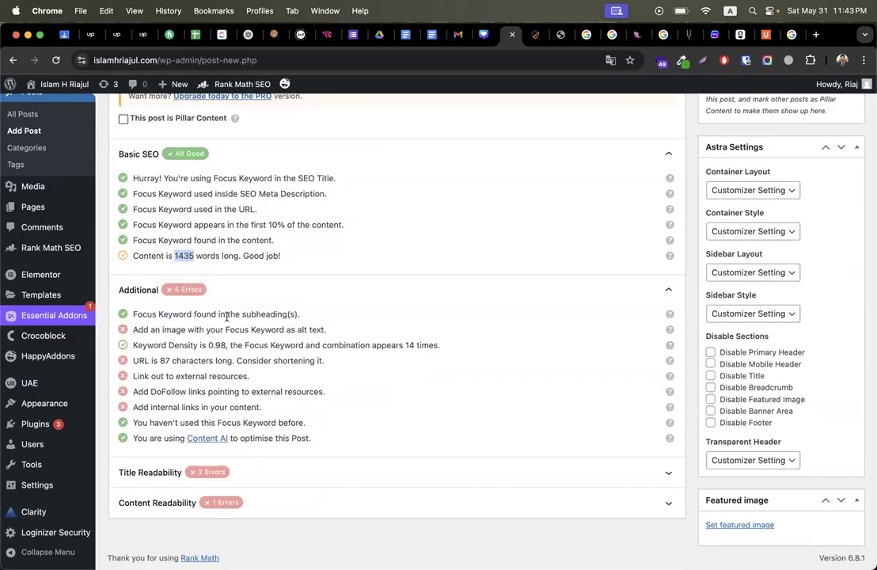
left_click_drag(151, 329, 284, 330)
scroll(680, 426, "down", 1)
scroll(680, 426, "up", 1)
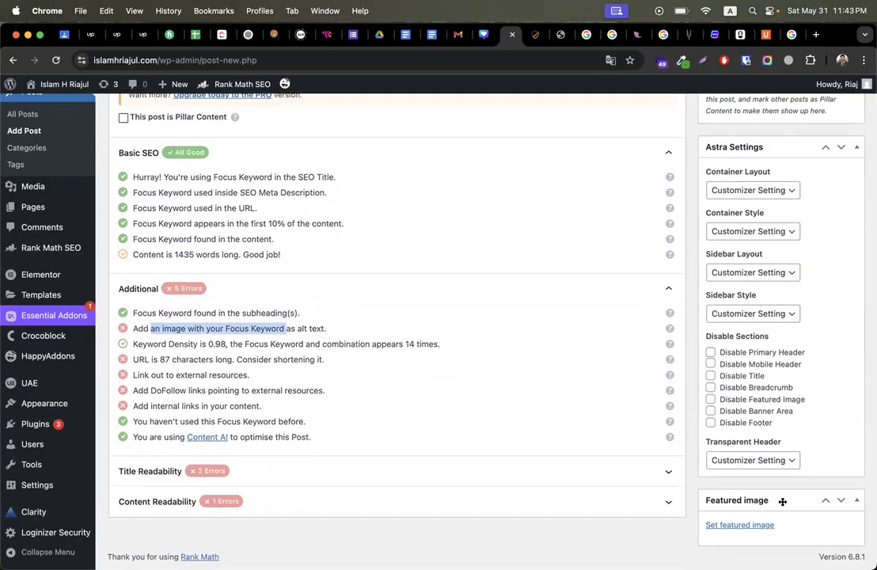
Step: Open the Unsplash site in a new browser tab via a web search
left_click(815, 34)
type("unspa")
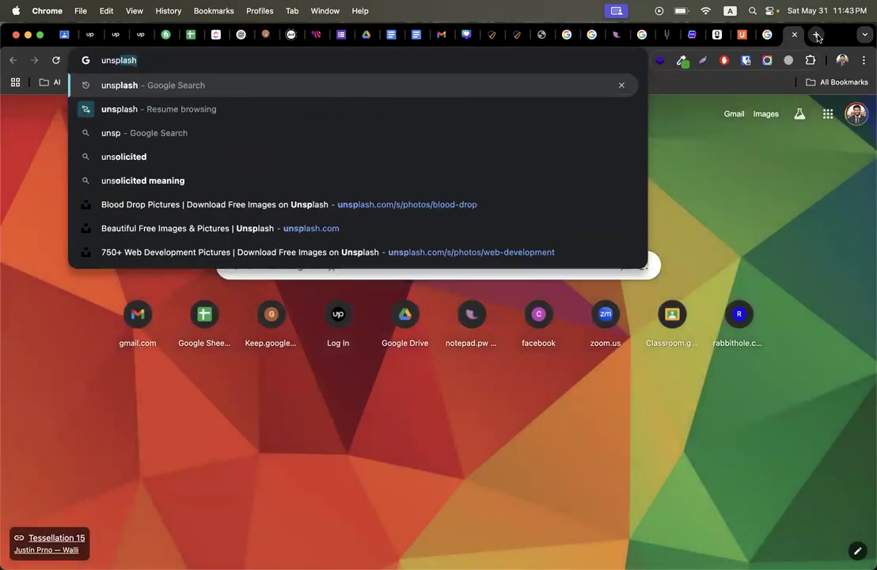
key("Return")
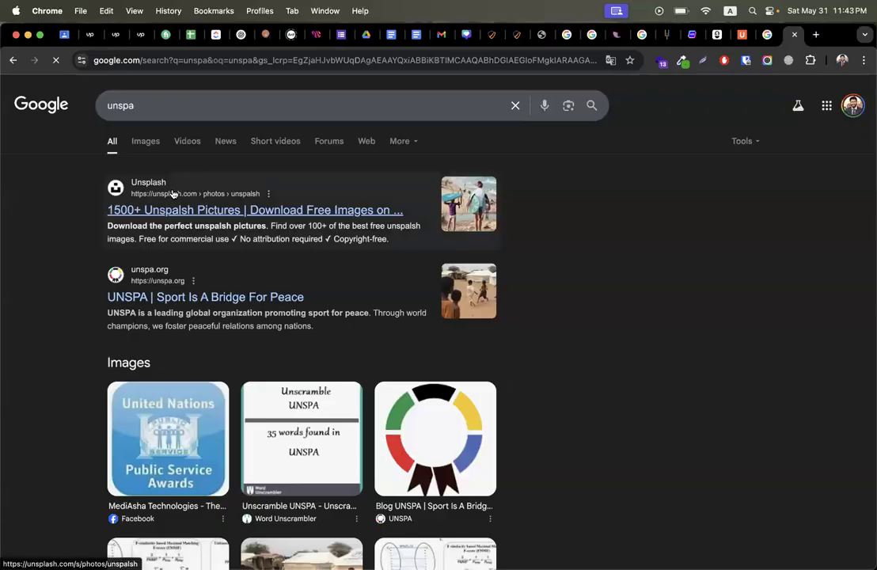
left_click(174, 200)
Step: Search Unsplash for 'Web Development Trends' and open the programmer-at-laptops photo
left_click(202, 85)
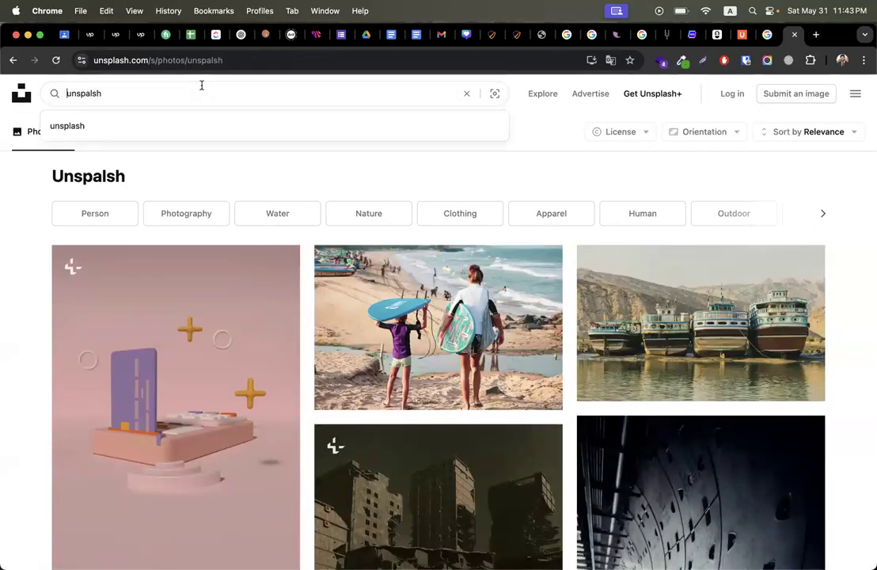
key("super+a")
key("super+v")
key("Return")
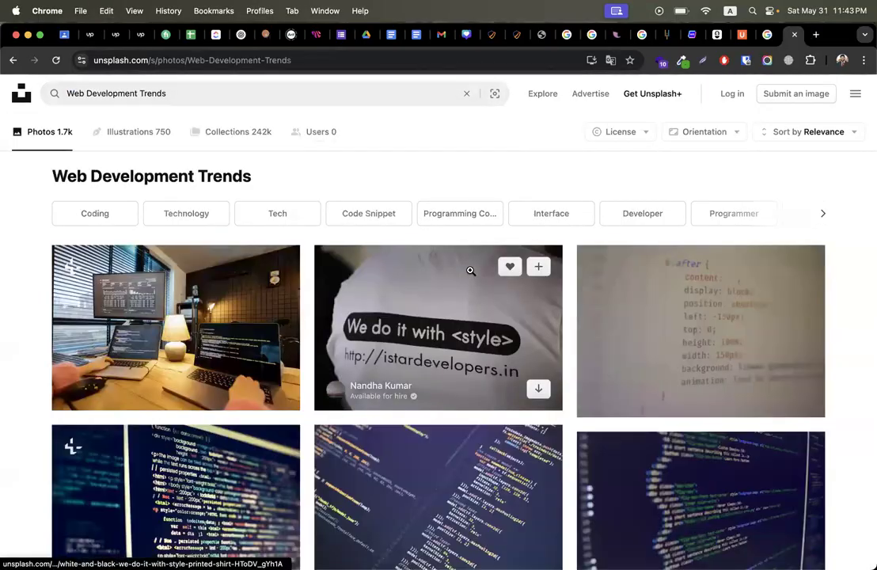
left_click(264, 286)
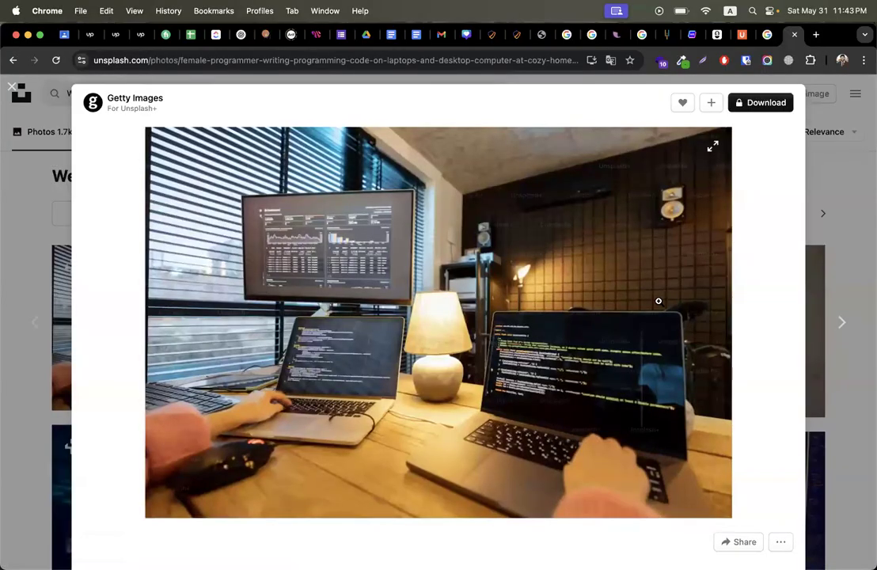
Step: Save the photo as 'Web Development Trends' and go back to the WordPress editor
right_click(480, 301)
left_click(522, 322)
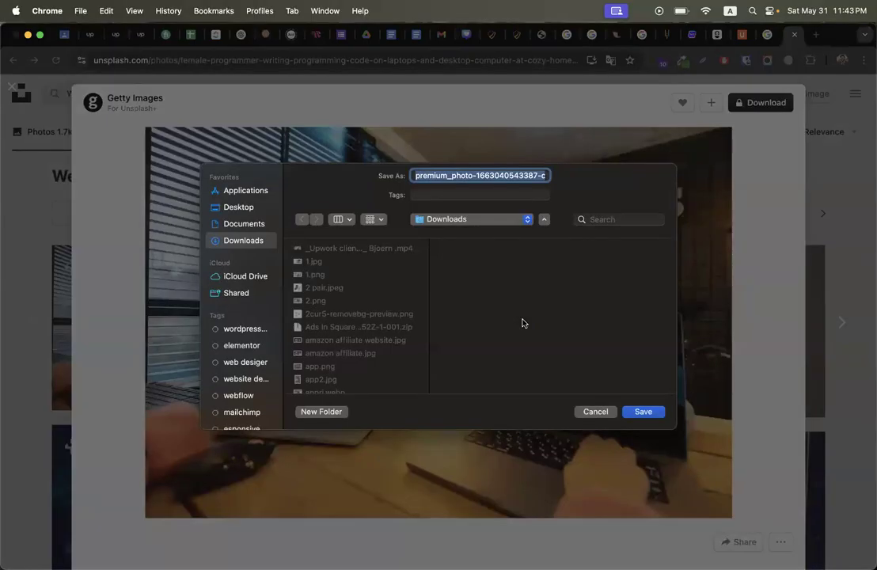
key("super+v")
key("Return")
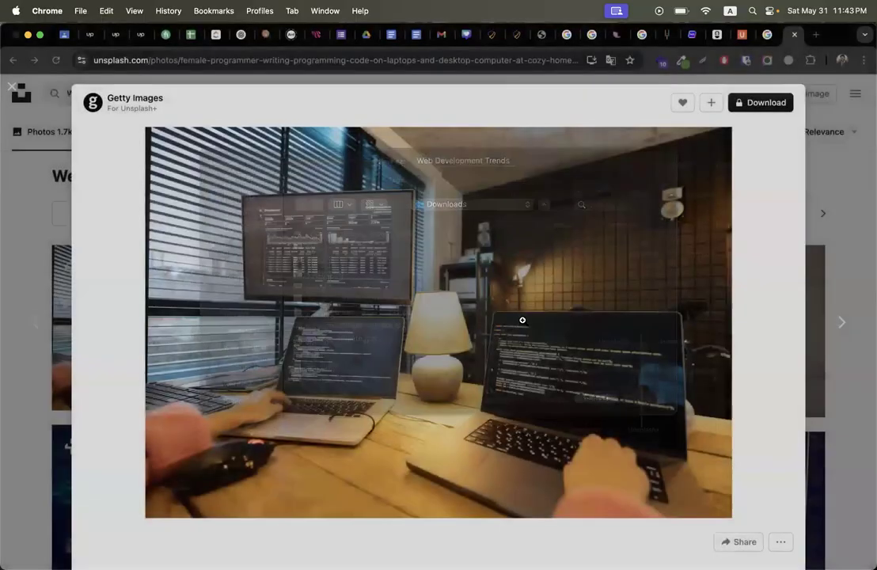
left_click(492, 34)
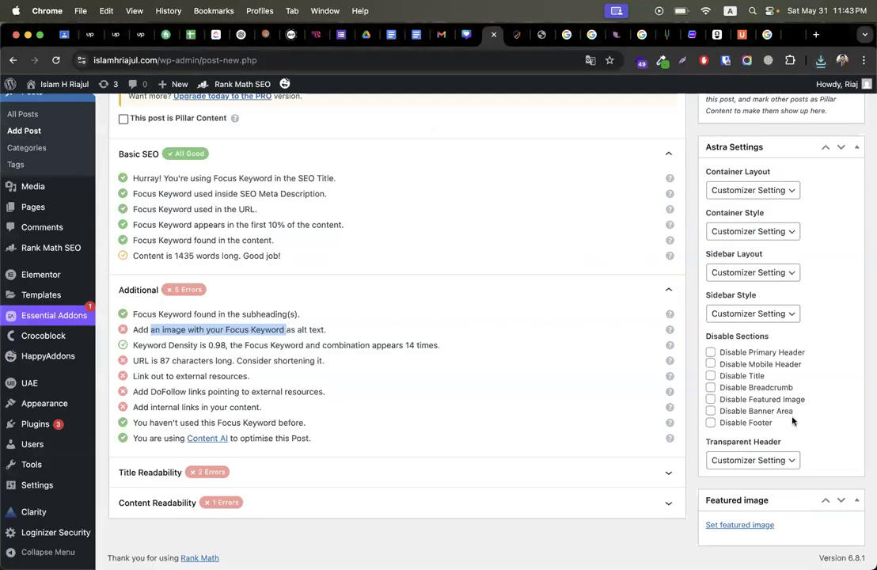
Step: Upload the Web Development Trends photo and set it as featured image with alt text 'Web Development Trends'
left_click(741, 525)
left_click(50, 132)
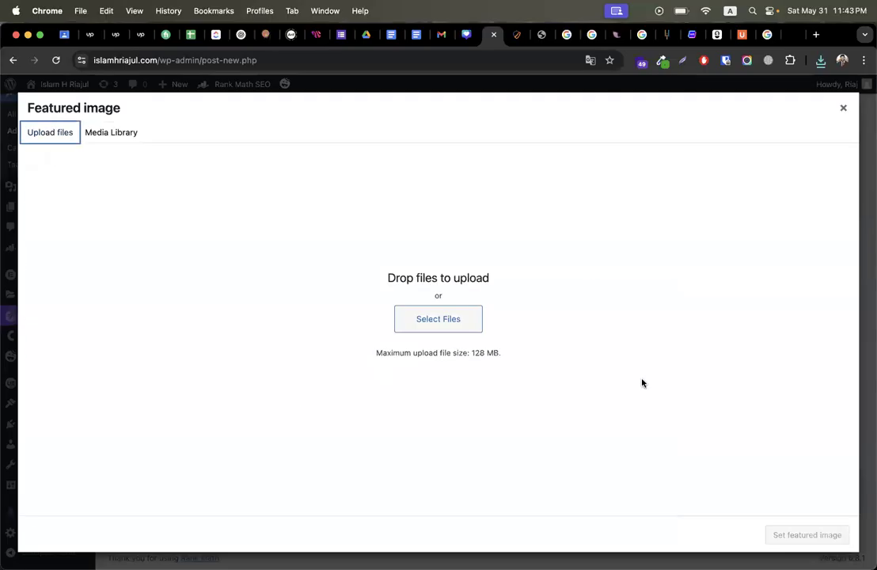
left_click(458, 329)
type("web")
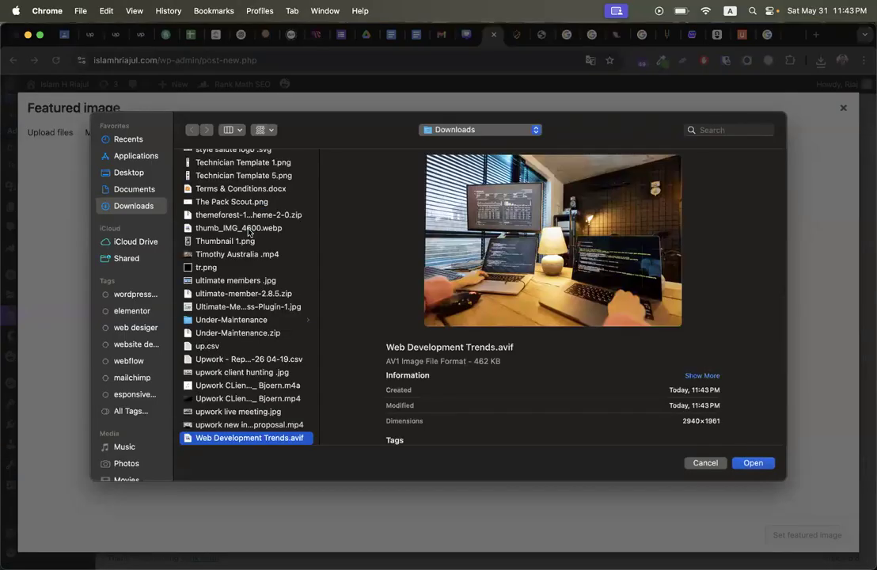
key("Return")
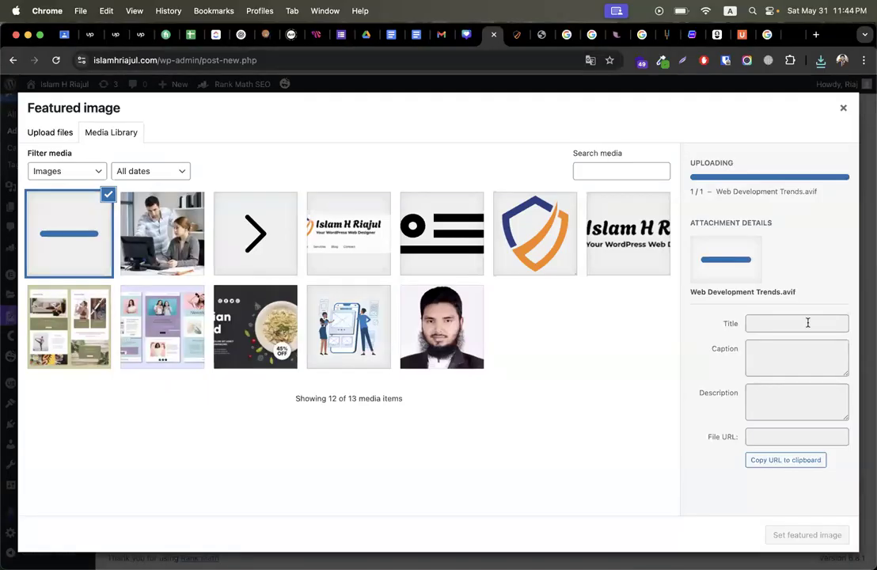
left_click(780, 291)
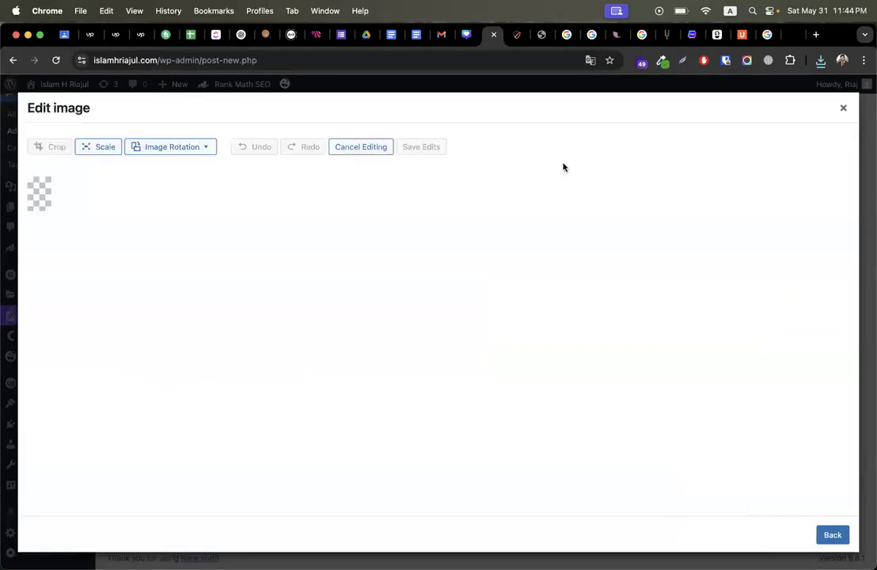
left_click(730, 90)
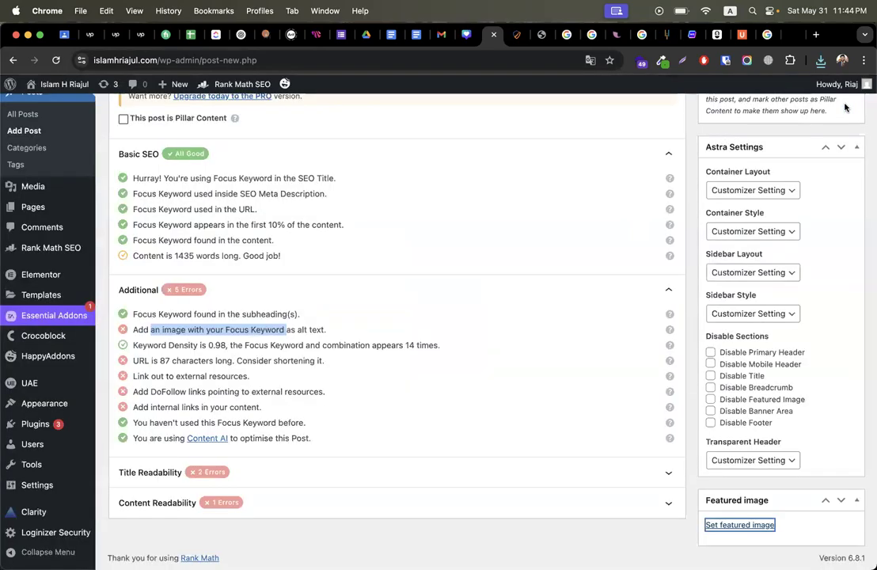
left_click(739, 526)
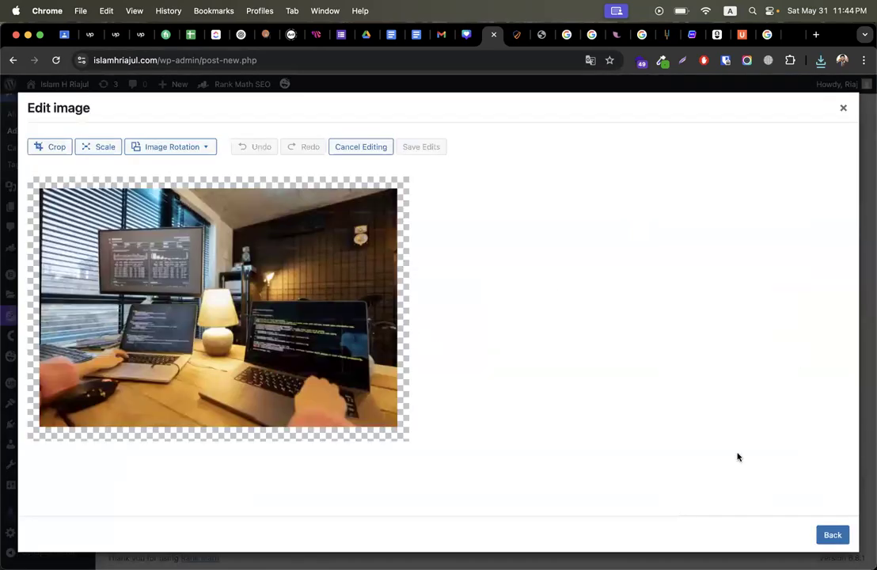
left_click(838, 542)
left_click(785, 333)
type("Web Development Trends")
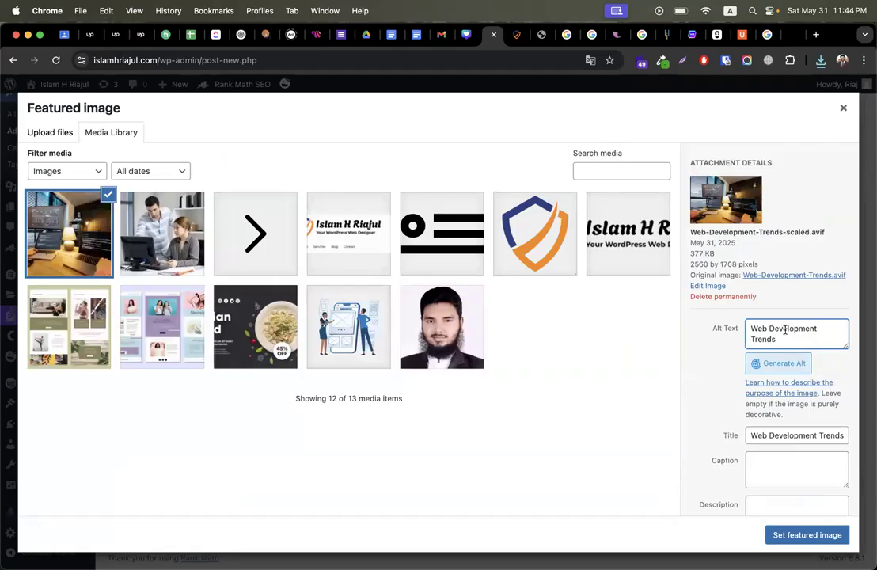
left_click(807, 535)
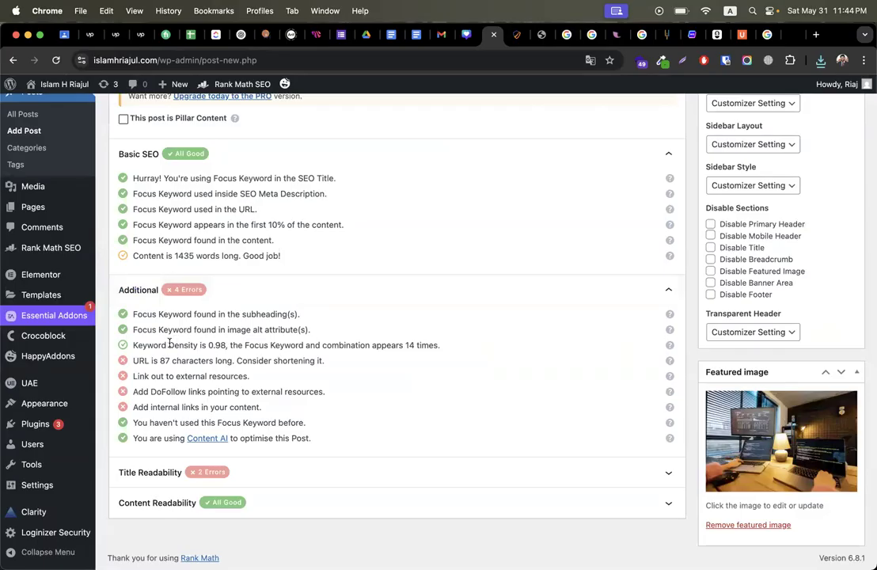
Step: Check the passing alt-text and 0.98 keyword density results, then start the conclusion sentence 'Hope you like'
triple_click(170, 329)
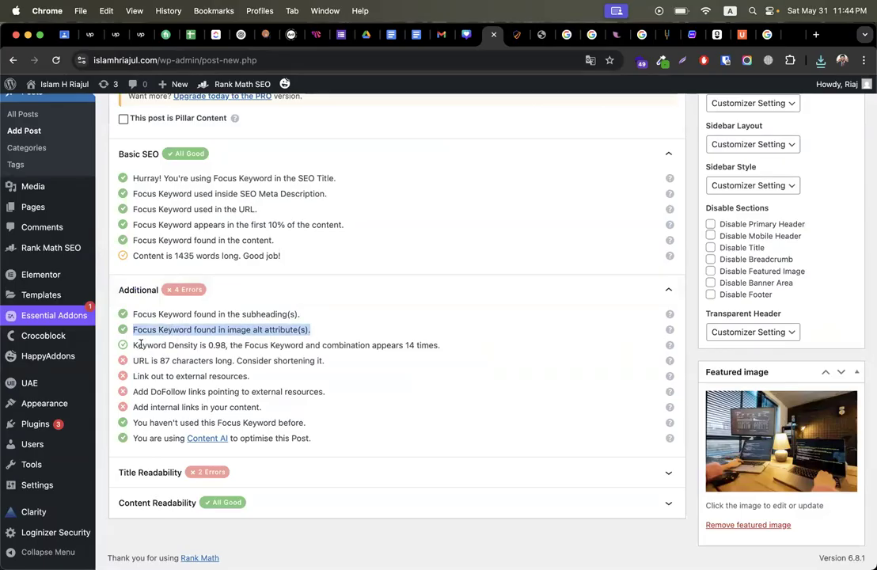
left_click_drag(143, 345, 235, 345)
left_click(225, 344)
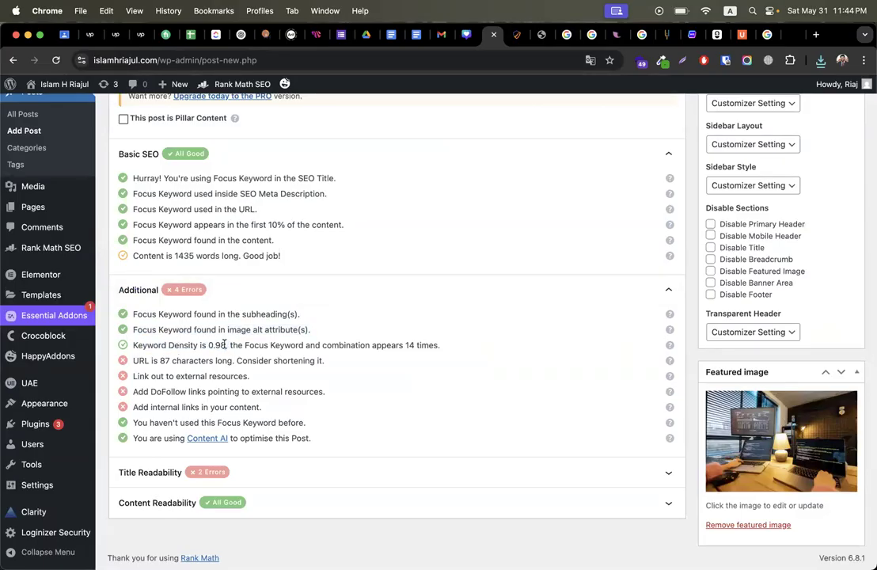
double_click(224, 345)
scroll(427, 296, "up", 15)
scroll(430, 296, "up", 3)
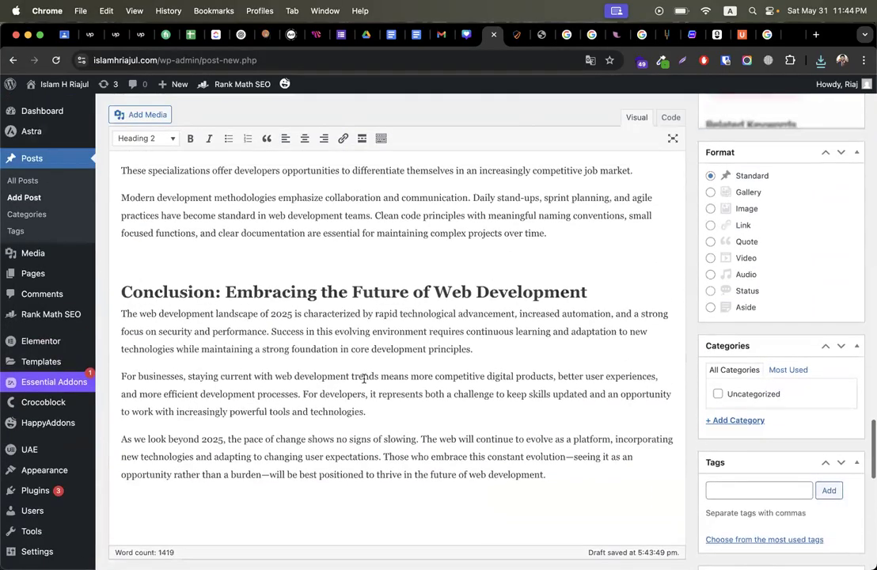
left_click(522, 347)
type("Hope you like our")
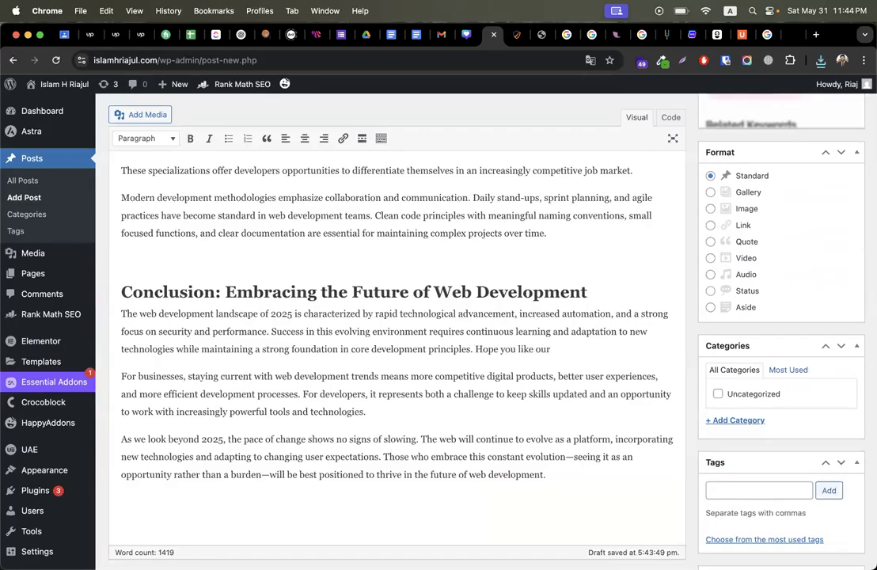
Step: Complete the conclusion sentence as 'Hope you like our Web Development Trends blog'
type("Web Development Trends")
key("super+z")
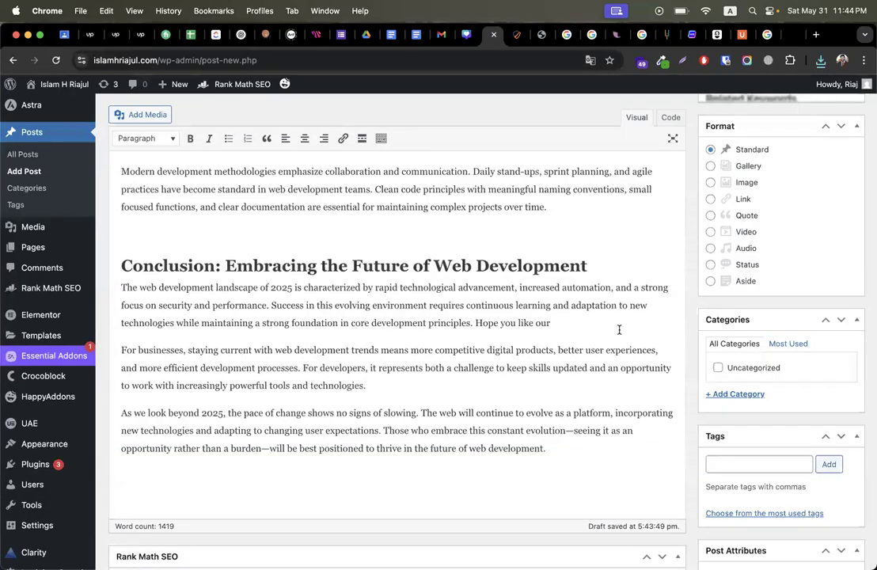
type("Web Development Trends")
type("blog")
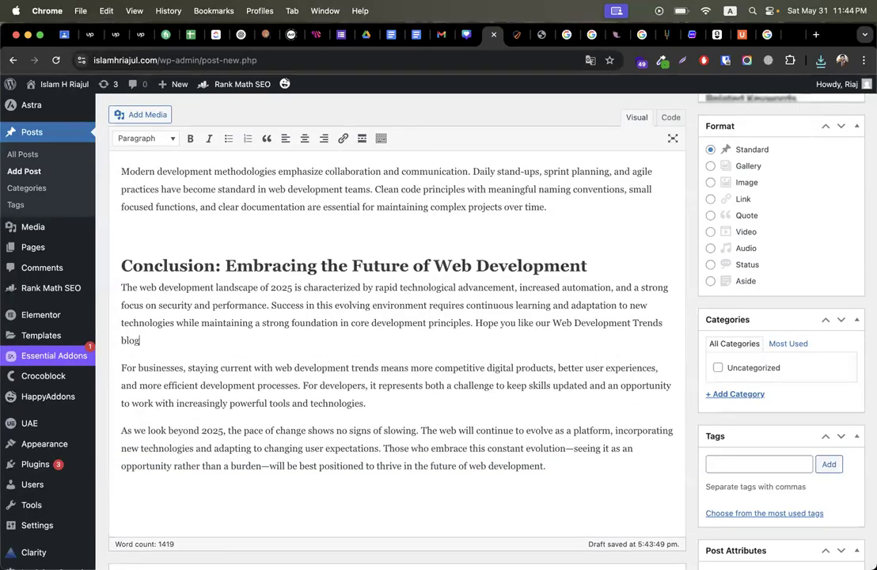
Step: Add ', Web Development Trends is' after 2025 in the final paragraph
scroll(426, 314, "down", 3)
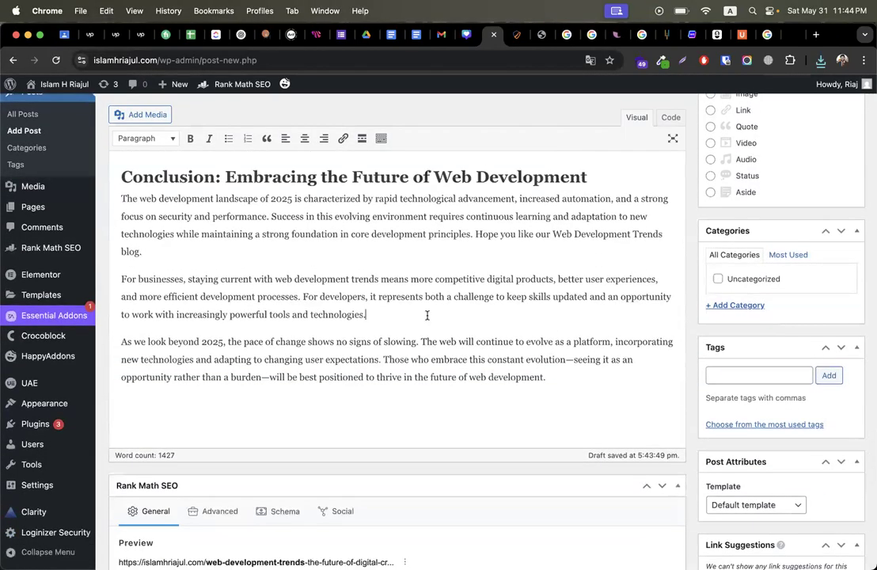
scroll(298, 333, "up", 1)
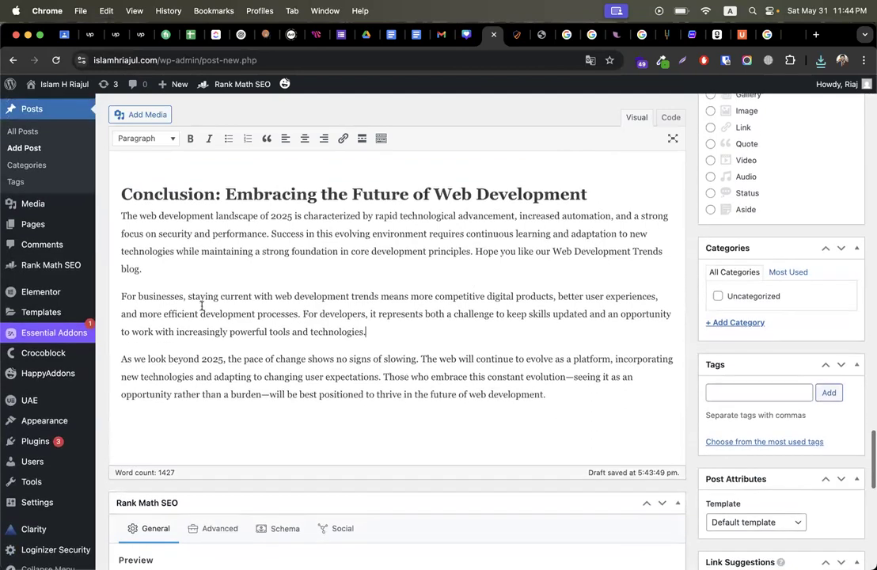
left_click(225, 359)
type(",")
type("Web Development Trends")
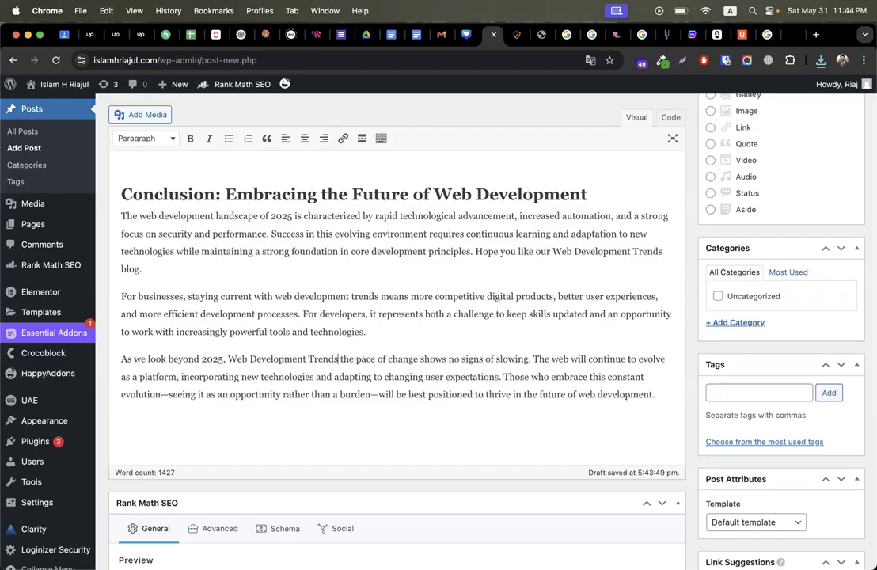
type("is")
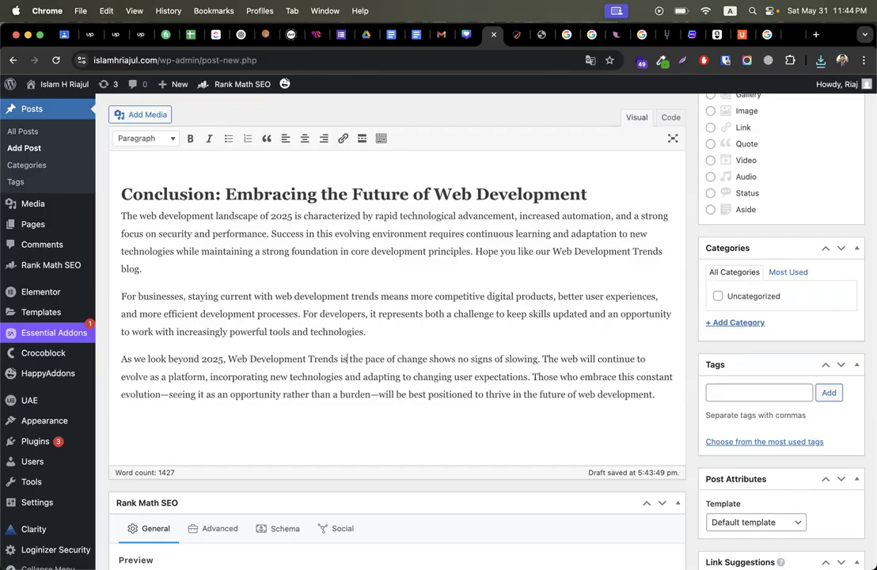
scroll(447, 369, "down", 10)
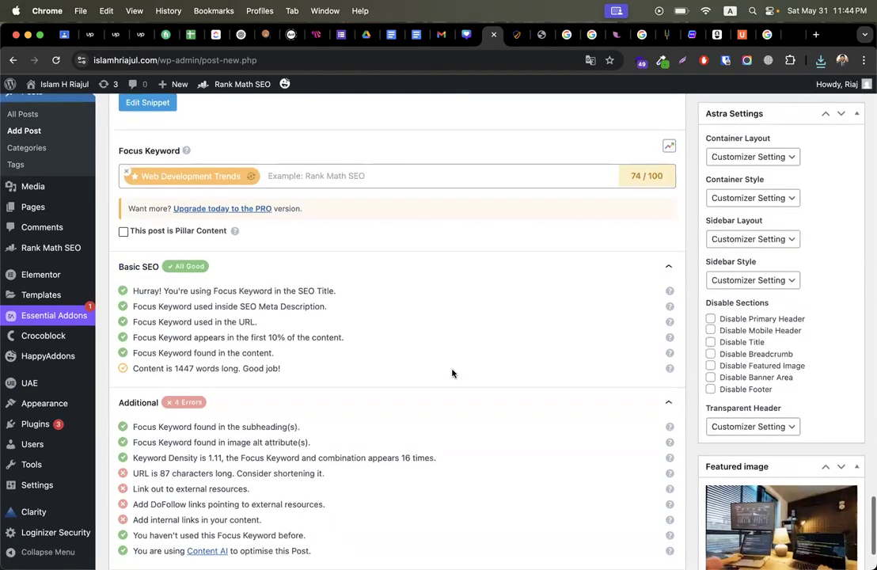
scroll(209, 361, "down", 2)
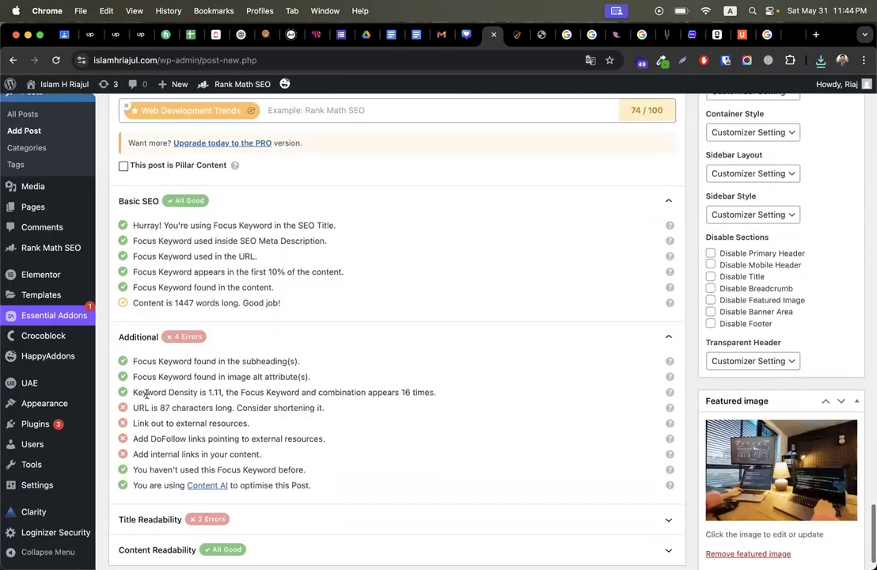
left_click_drag(133, 392, 224, 392)
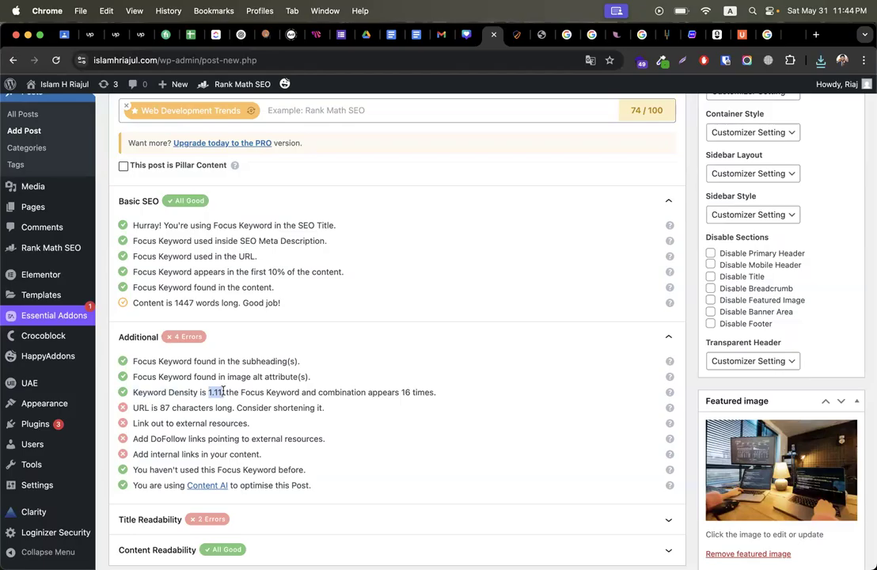
left_click_drag(401, 392, 444, 396)
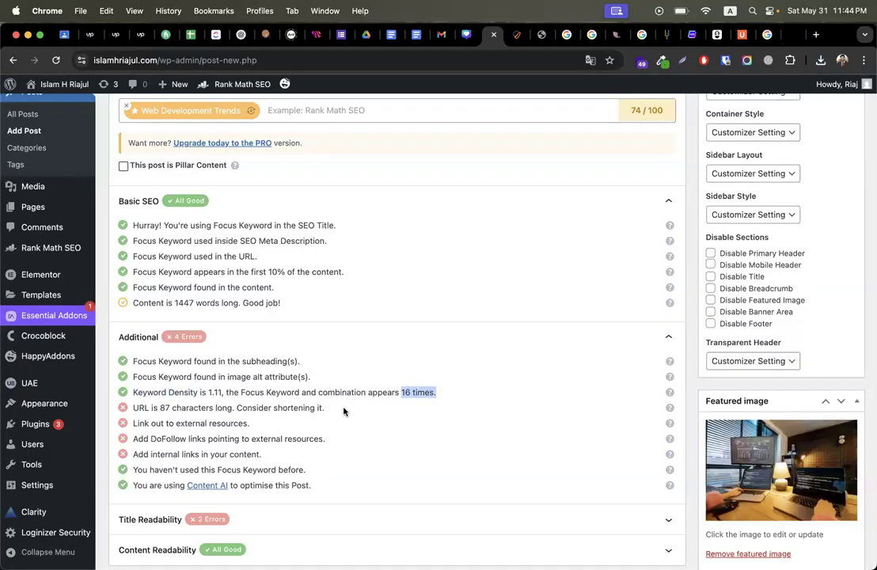
double_click(164, 407)
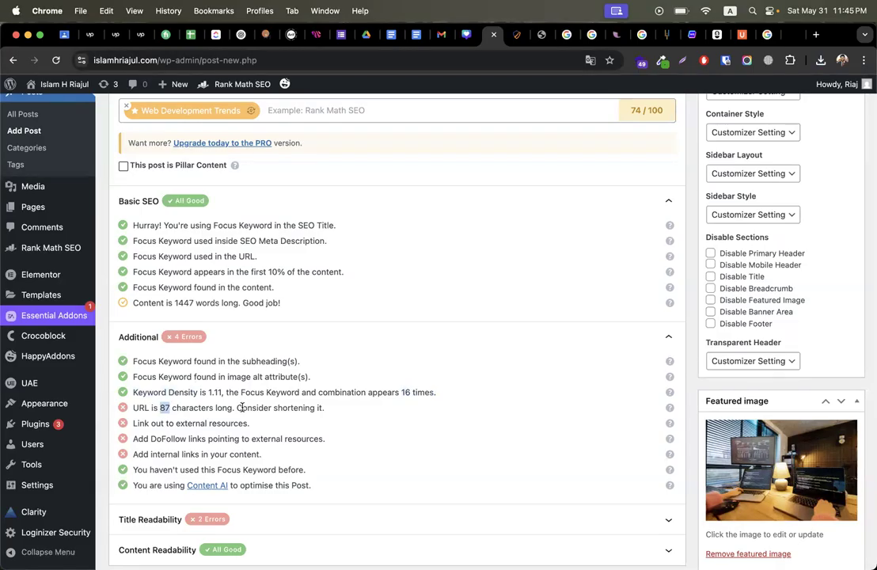
scroll(241, 407, "up", 20)
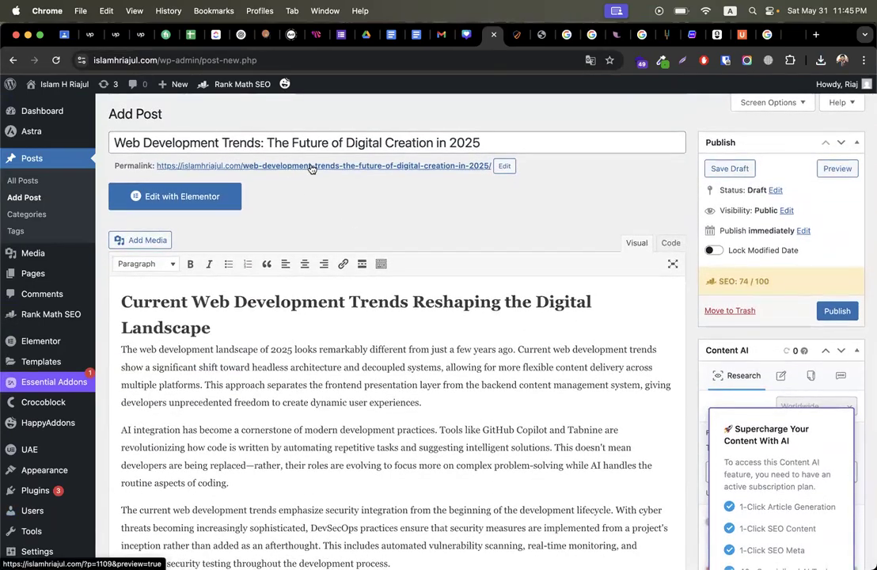
Step: Change the permalink slug to web-development-trends
left_click(504, 168)
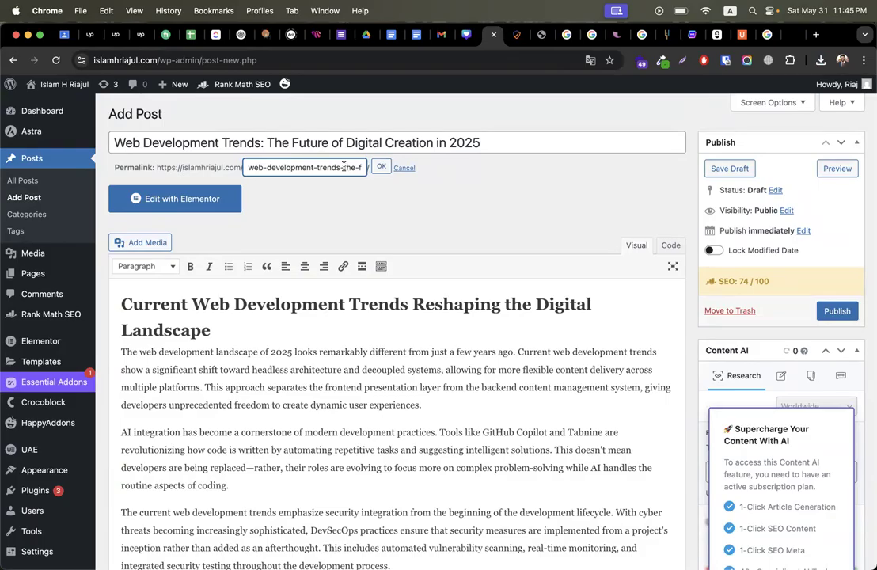
left_click_drag(343, 167, 420, 177)
type("web-development-trends")
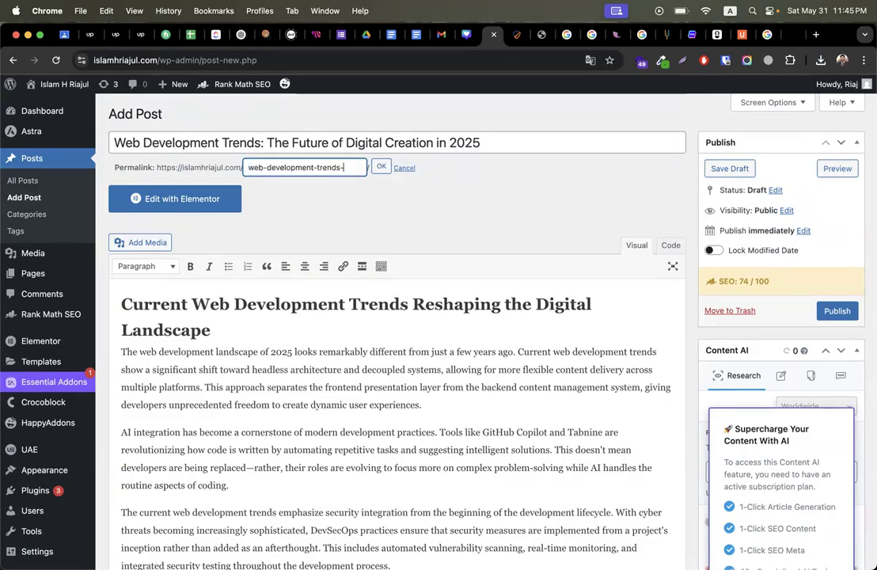
left_click(381, 167)
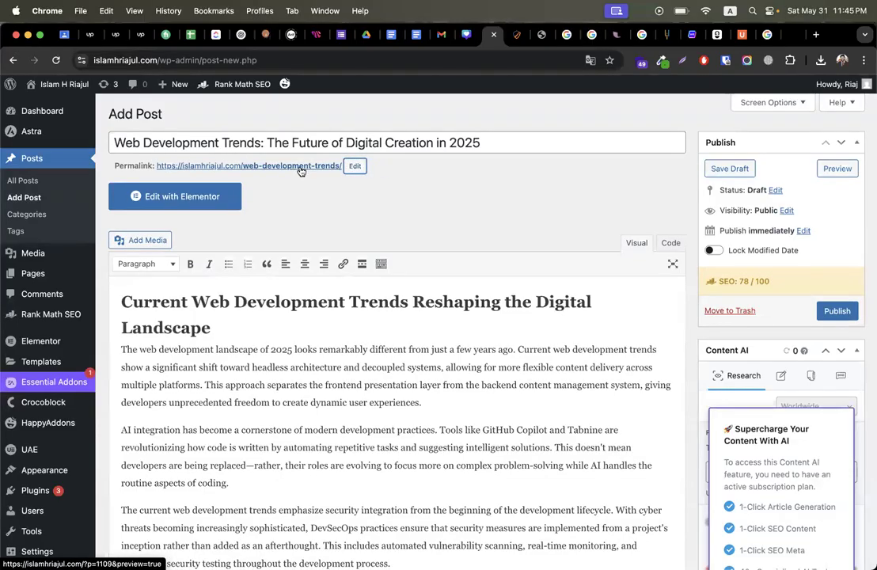
Step: Review Rank Math: the 48-character URL check passes, external and internal link checks still fail
scroll(460, 273, "down", 15)
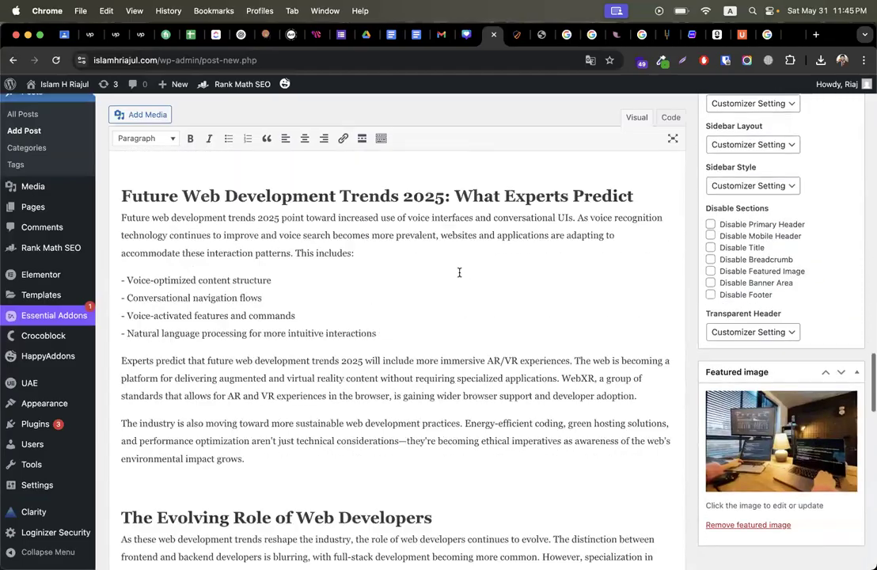
scroll(459, 272, "down", 20)
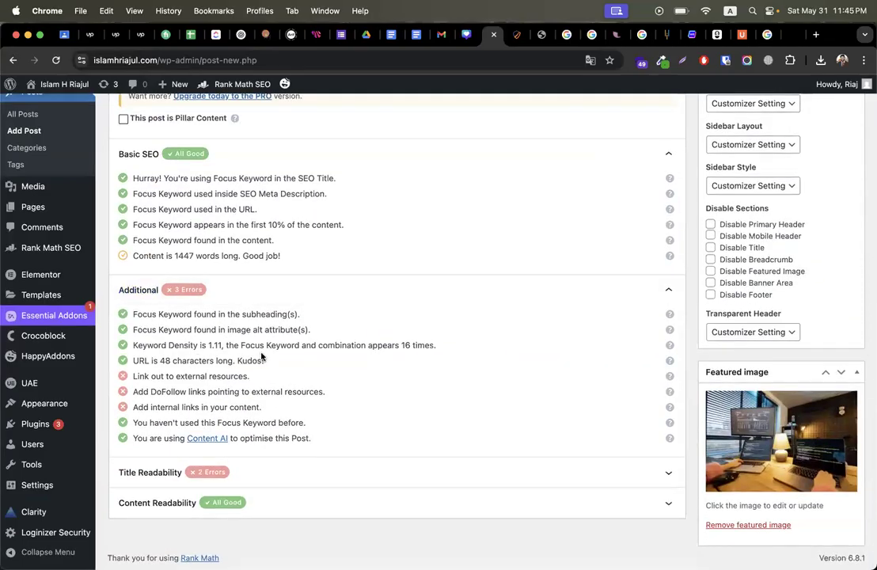
left_click_drag(152, 361, 247, 360)
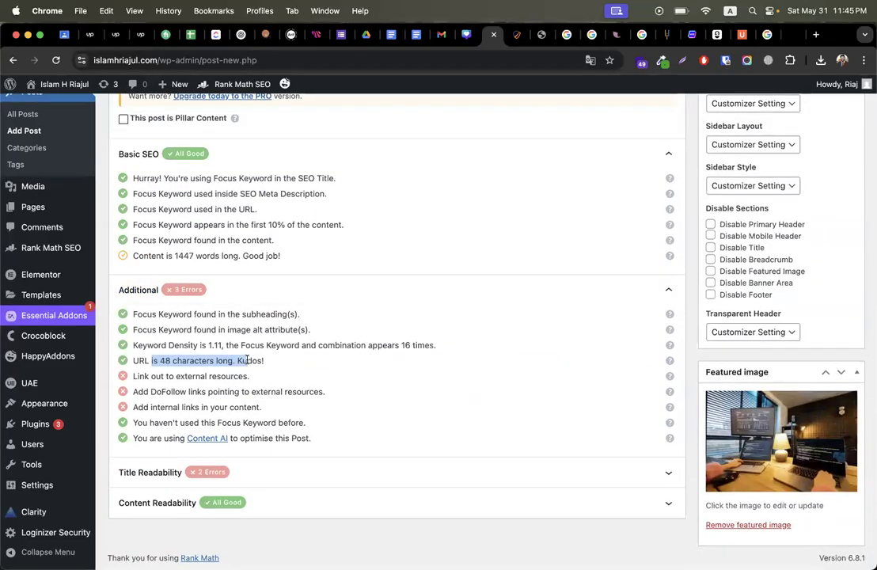
triple_click(164, 376)
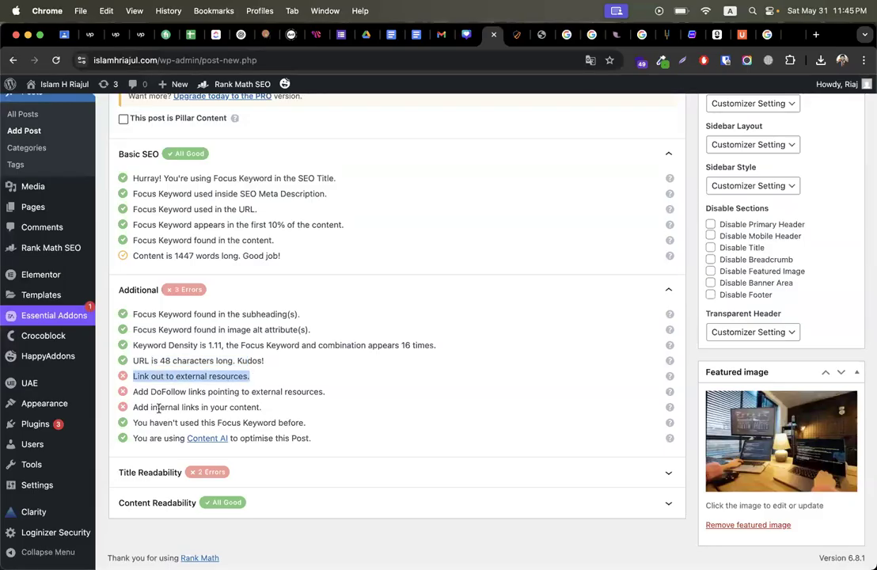
triple_click(158, 407)
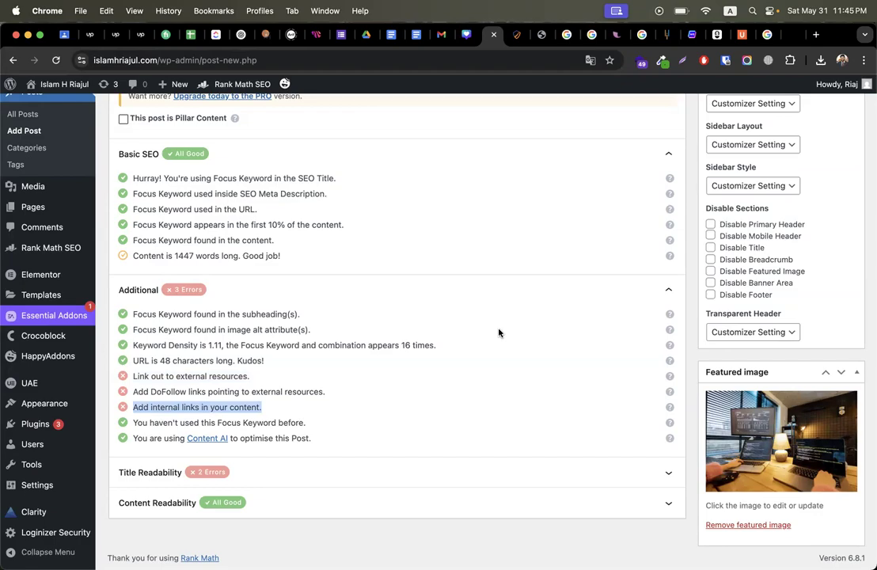
scroll(499, 333, "up", 15)
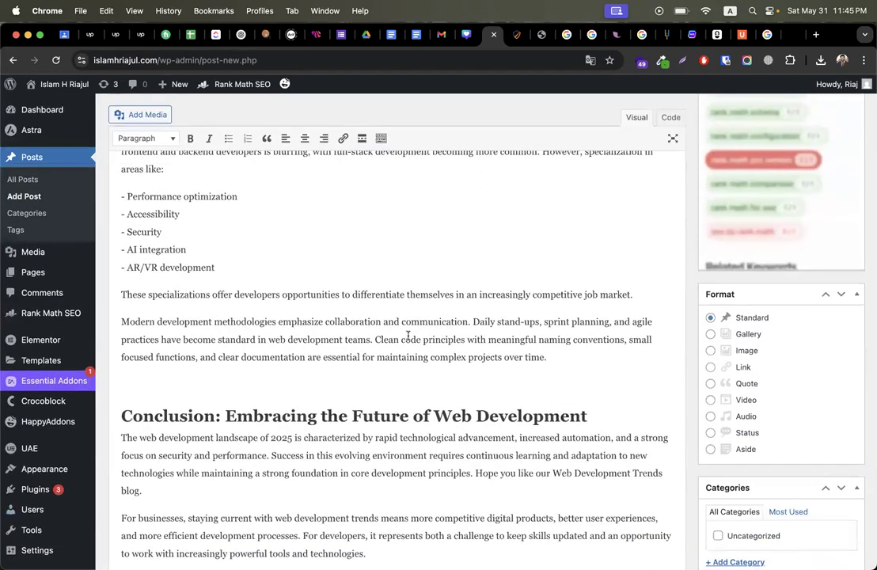
Step: Append 'you like to take web development service you can contact' to the AR/VR paragraph
scroll(408, 336, "up", 5)
scroll(409, 336, "down", 8)
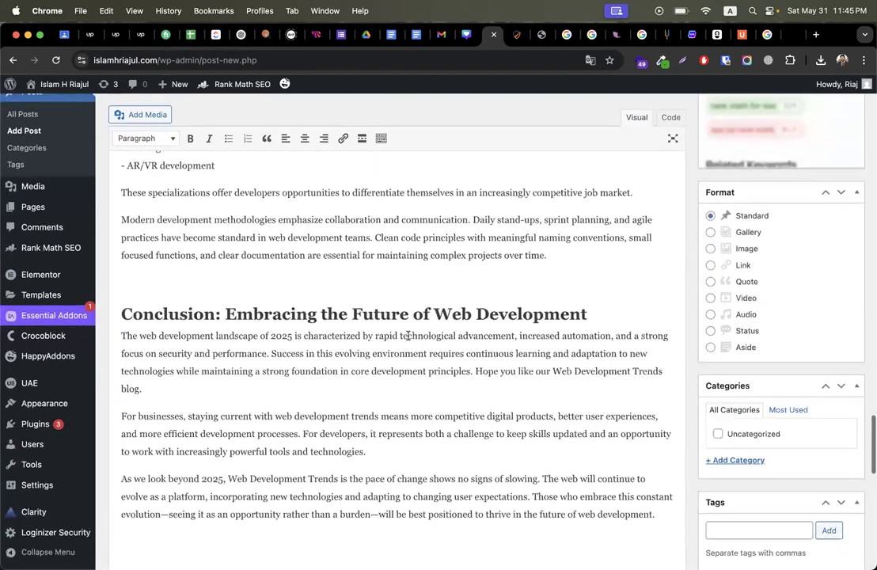
scroll(408, 336, "up", 10)
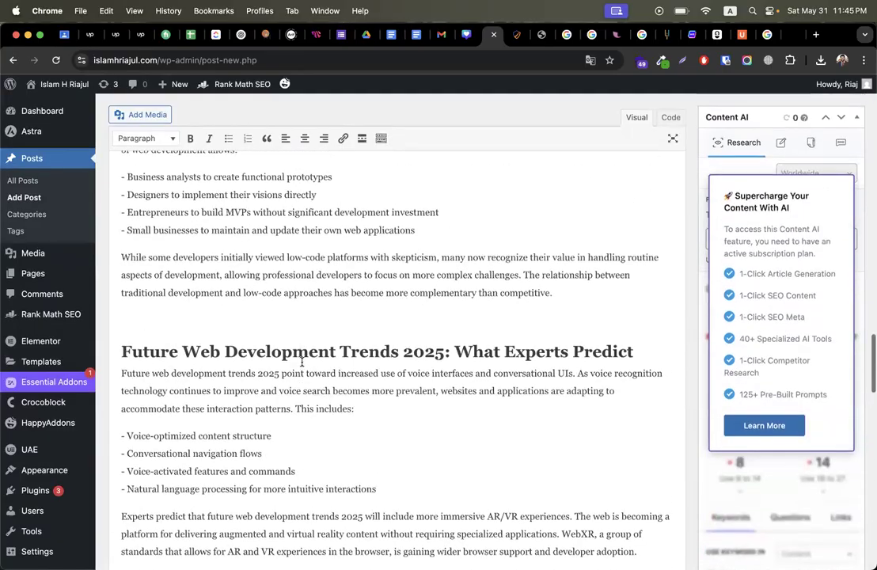
scroll(302, 362, "down", 2)
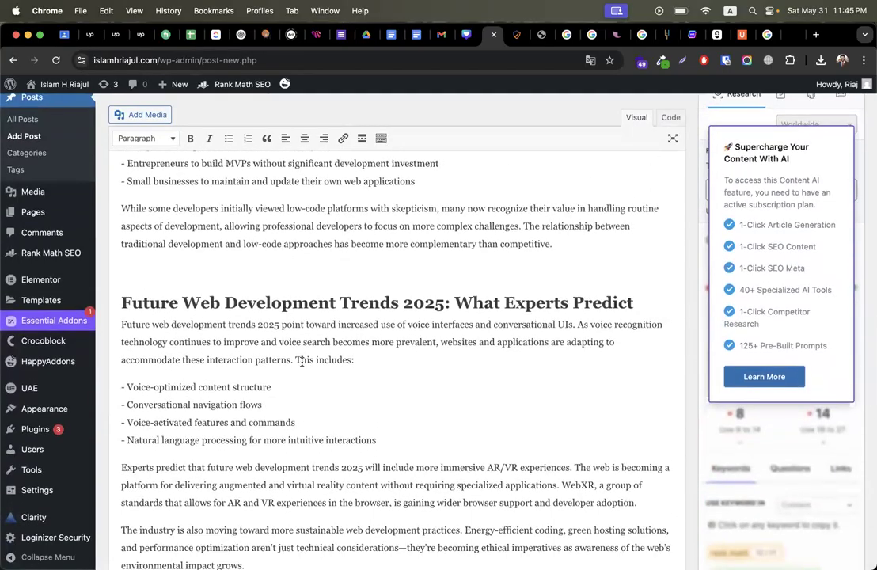
scroll(302, 362, "down", 2)
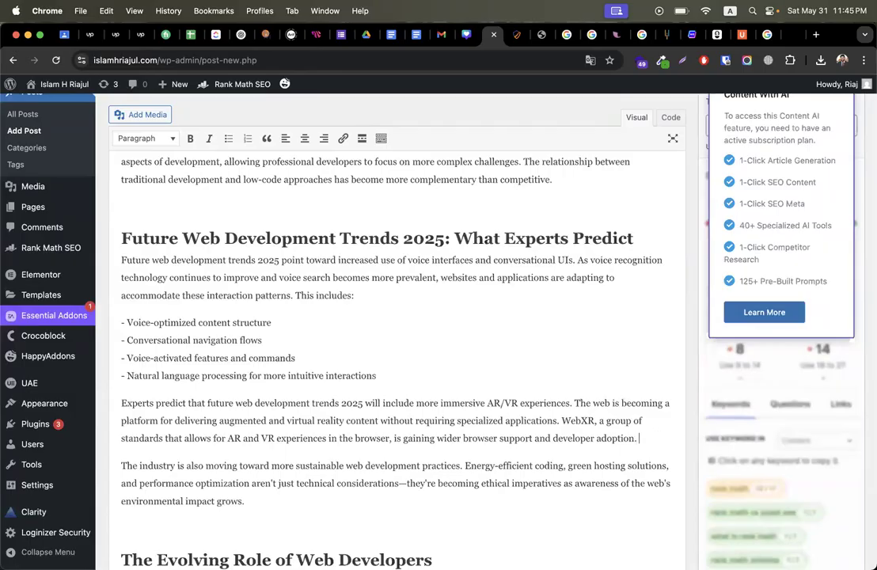
type("you like to take web development service you can contact with")
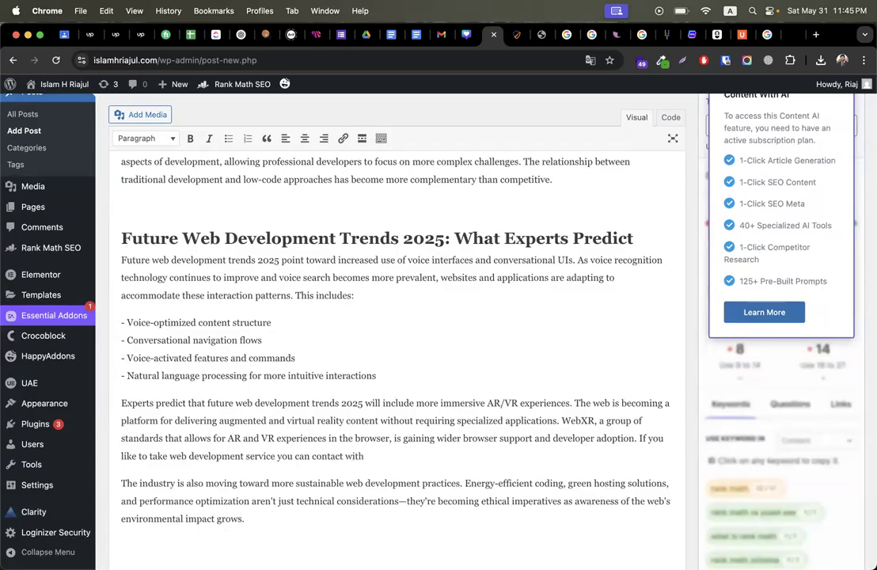
Step: Copy the author's name line from the notepad.pw tab and return to WordPress
left_click(621, 35)
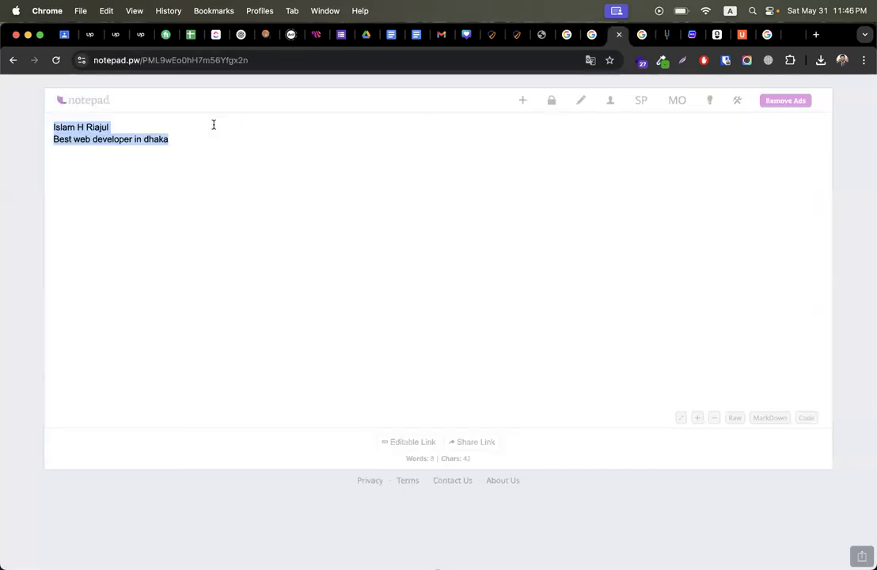
triple_click(139, 122)
key("super+c")
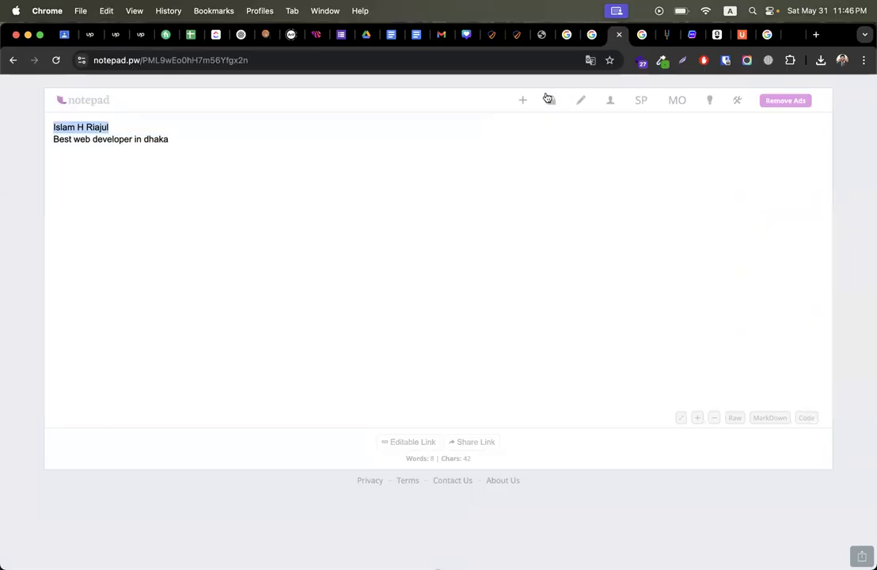
left_click(492, 35)
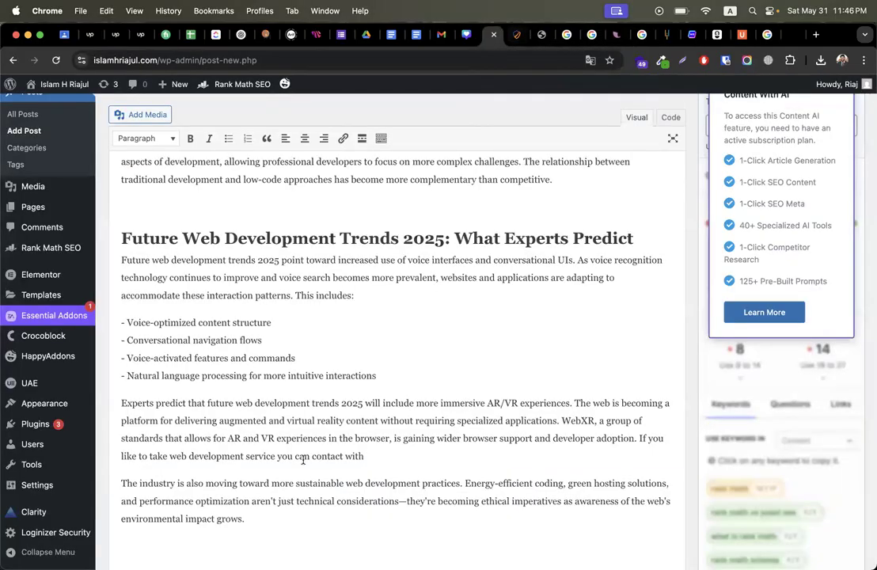
Step: Paste the author's name after 'contact with' and link it to the site's homepage URL
left_click(392, 455)
key("super+v")
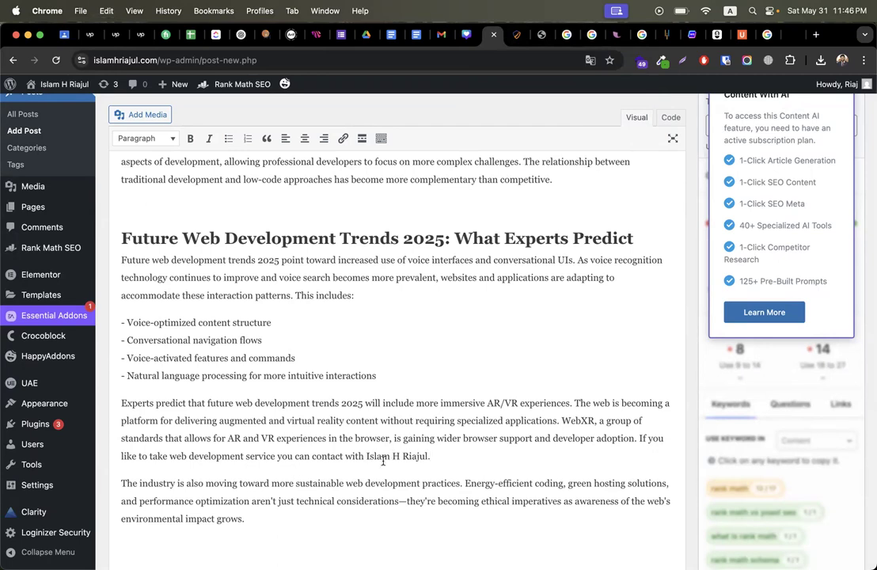
left_click_drag(367, 456, 428, 455)
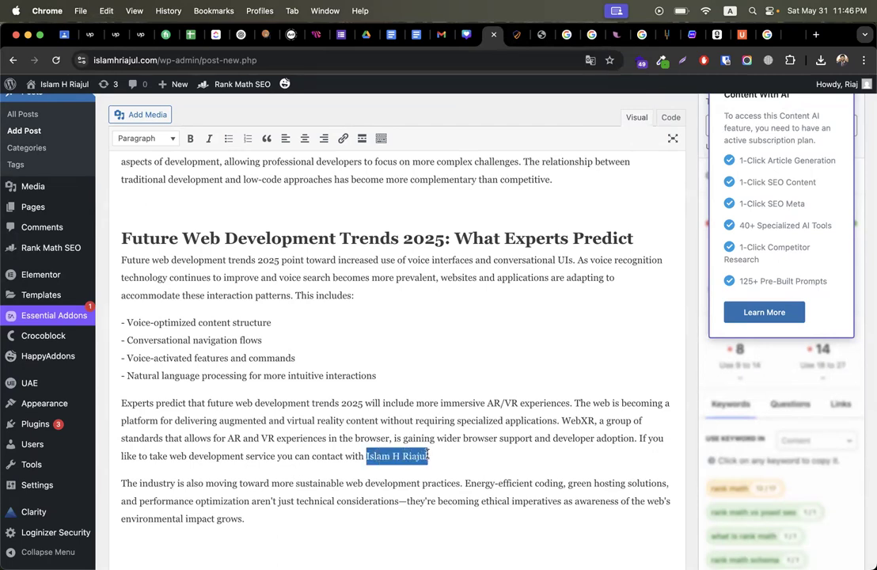
left_click(519, 35)
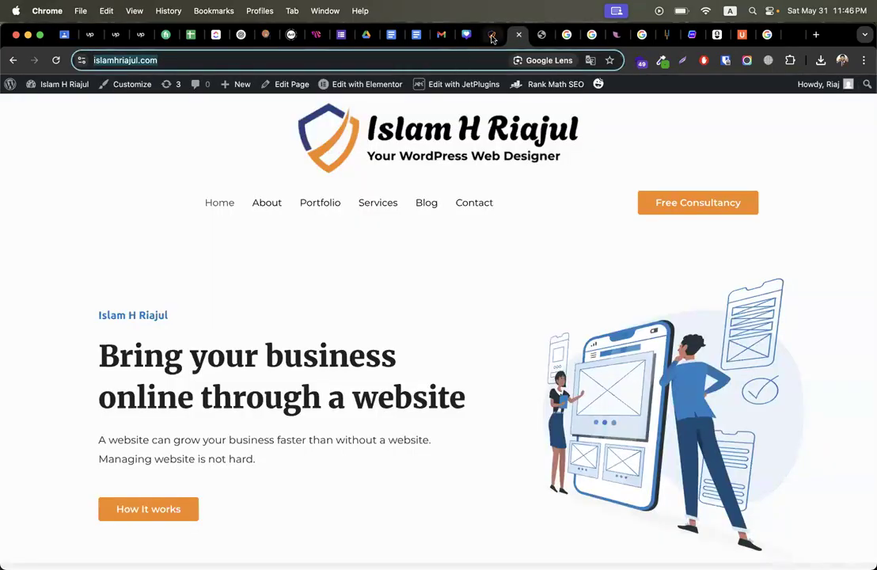
key("ctrl+shift+Tab")
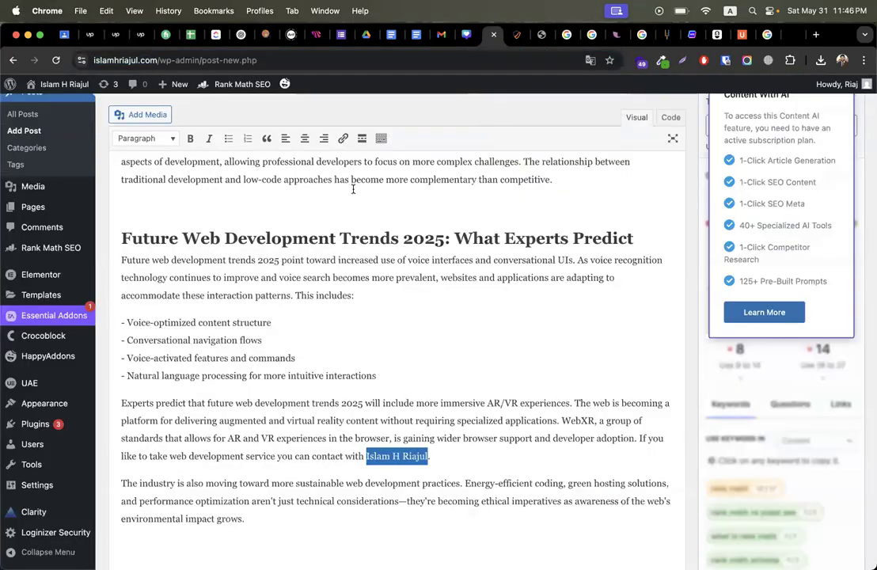
left_click(343, 139)
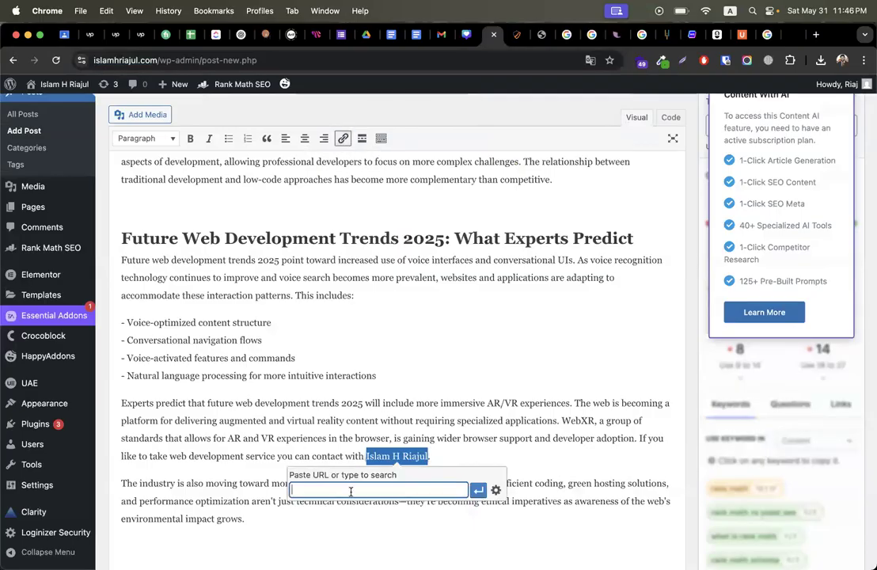
key("super+v")
left_click(478, 494)
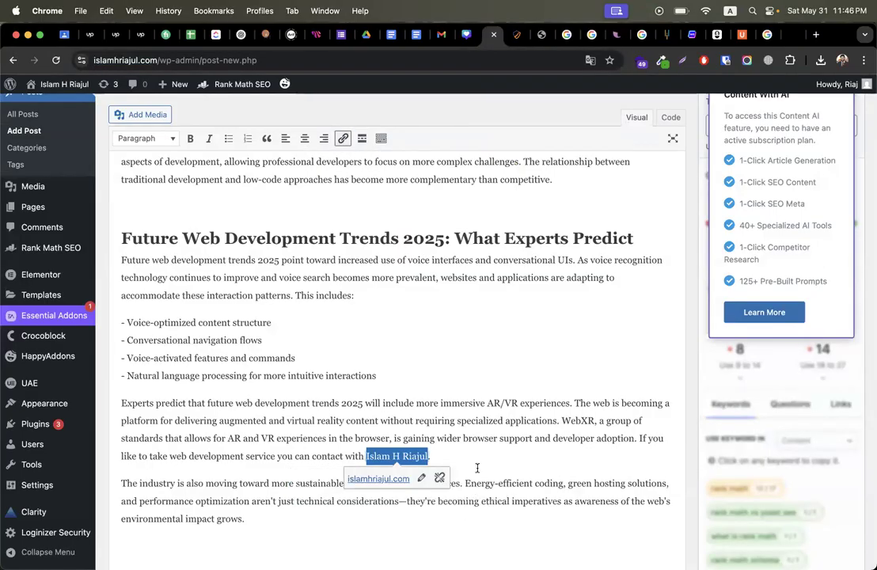
left_click(478, 404)
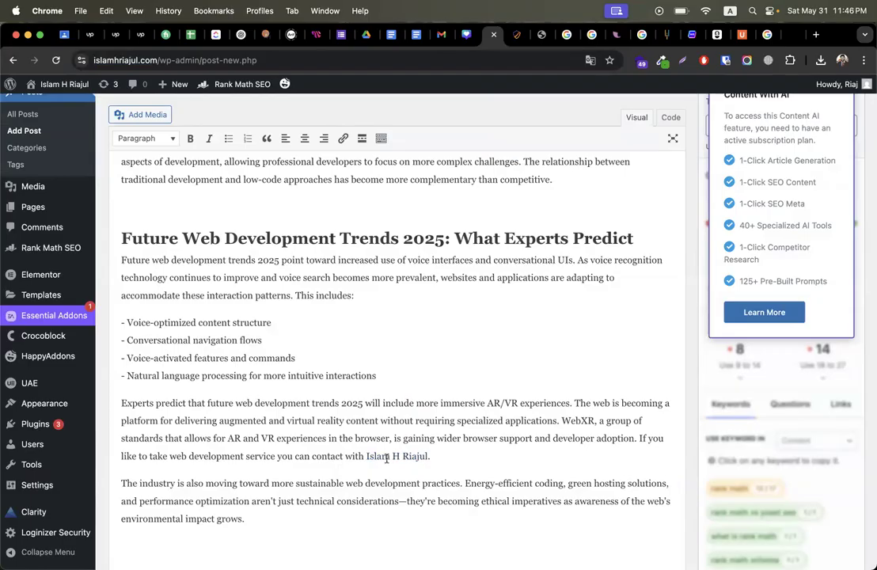
left_click(367, 458)
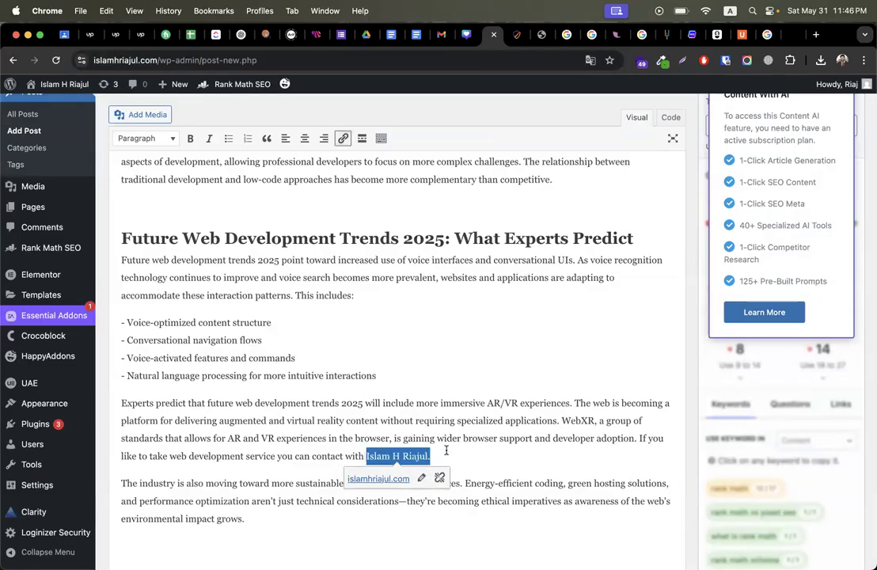
left_click(451, 405)
Step: Copy the linked contact sentence and paste it after the low-code paragraph
scroll(410, 417, "up", 1)
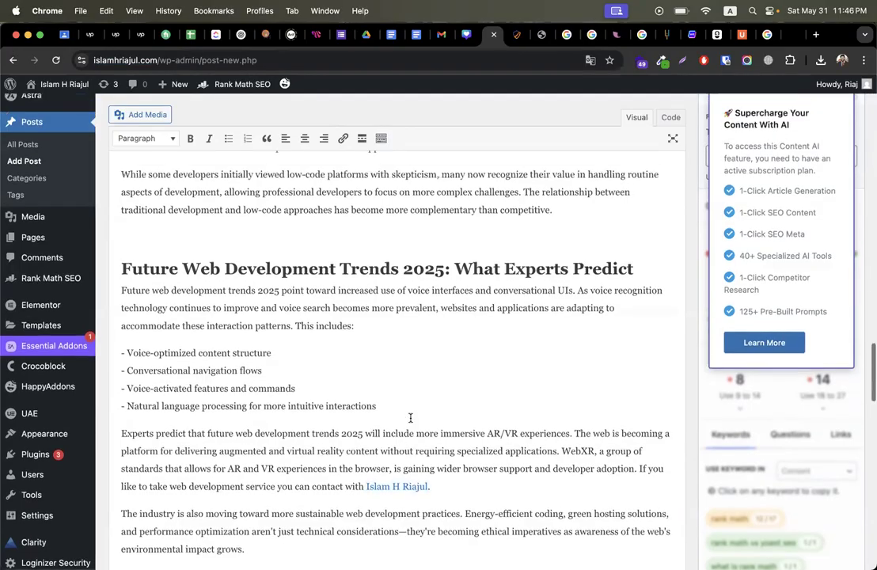
scroll(410, 417, "down", 2)
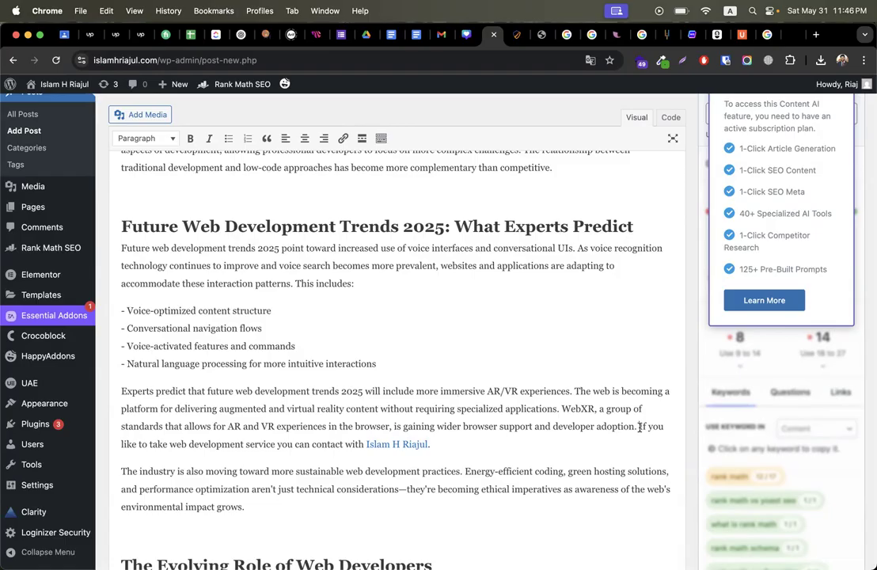
left_click_drag(640, 427, 430, 445)
scroll(526, 365, "up", 5)
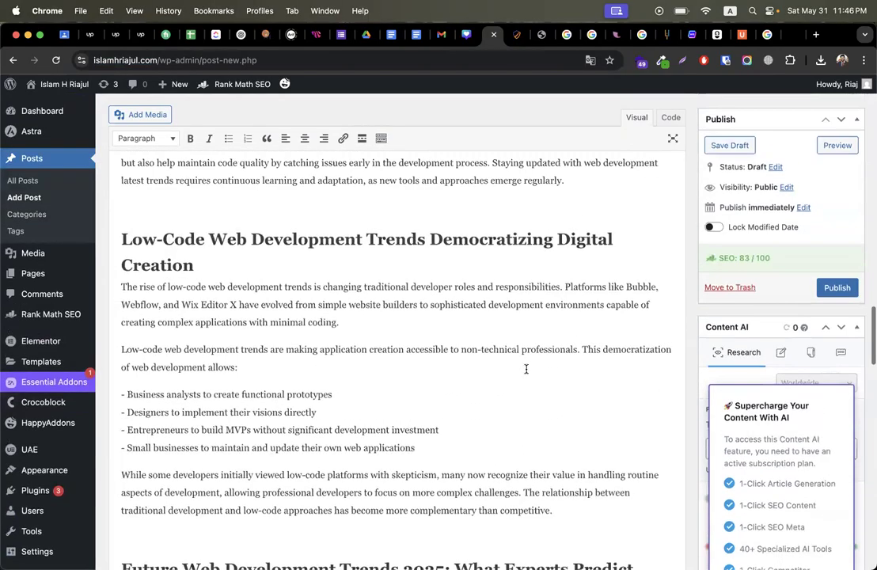
left_click(373, 371)
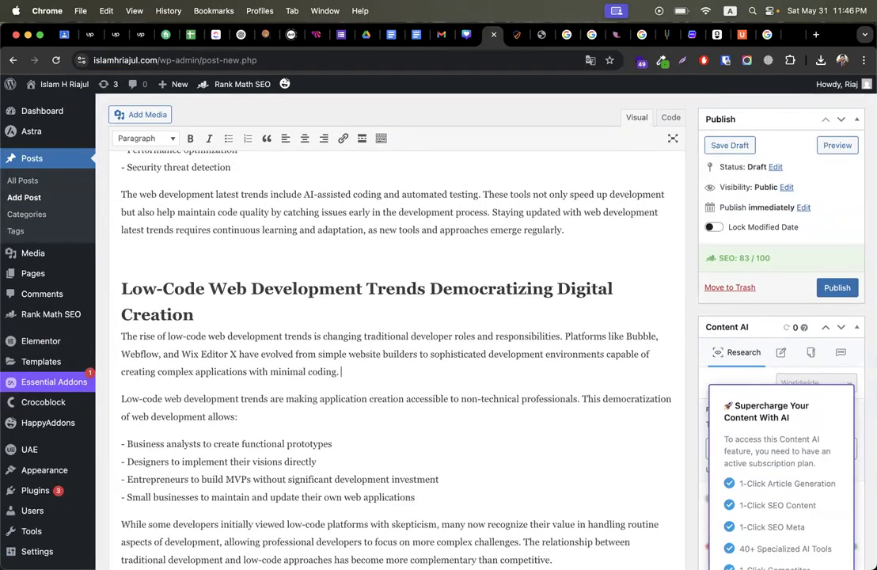
key("super+v")
Step: Paste the same linked contact sentence at the end of the Progressive Web Apps paragraph
scroll(415, 314, "up", 2)
scroll(416, 317, "up", 5)
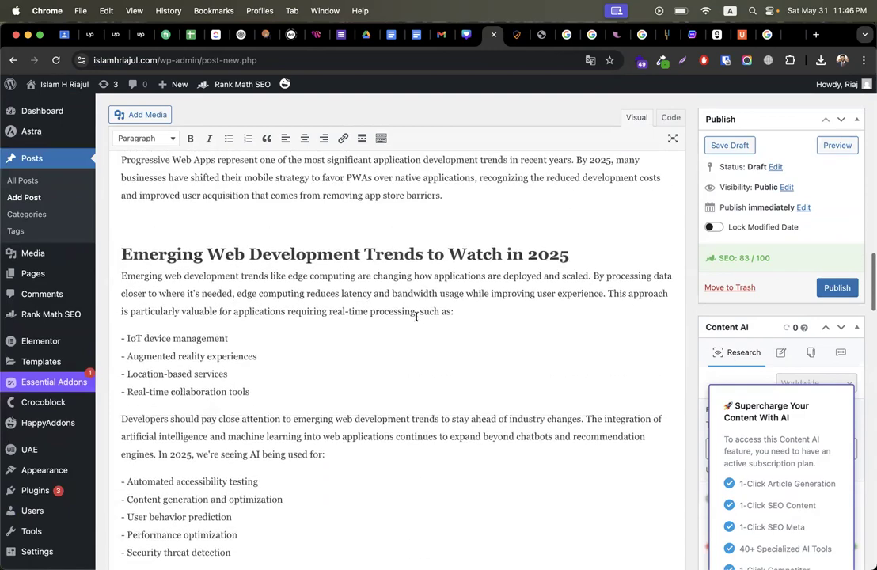
scroll(502, 308, "up", 2)
left_click(467, 390)
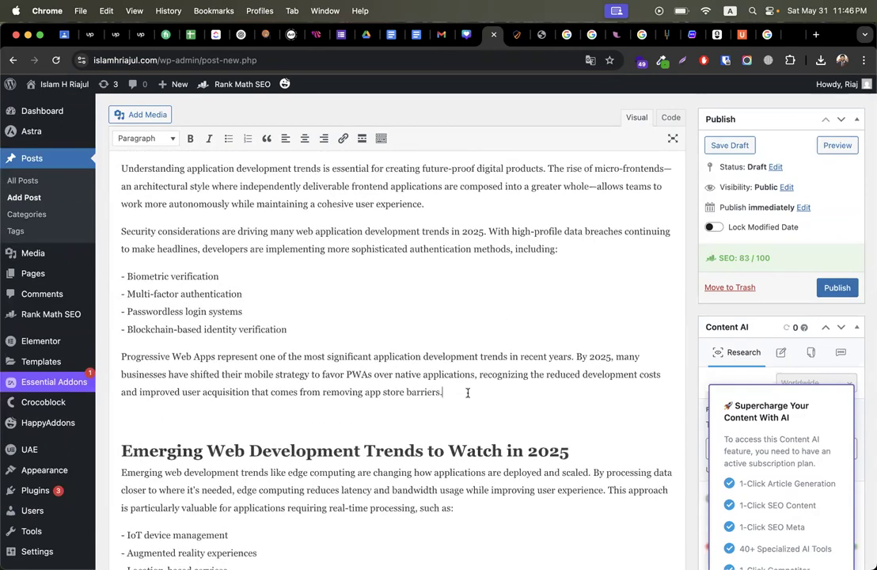
key("super+v")
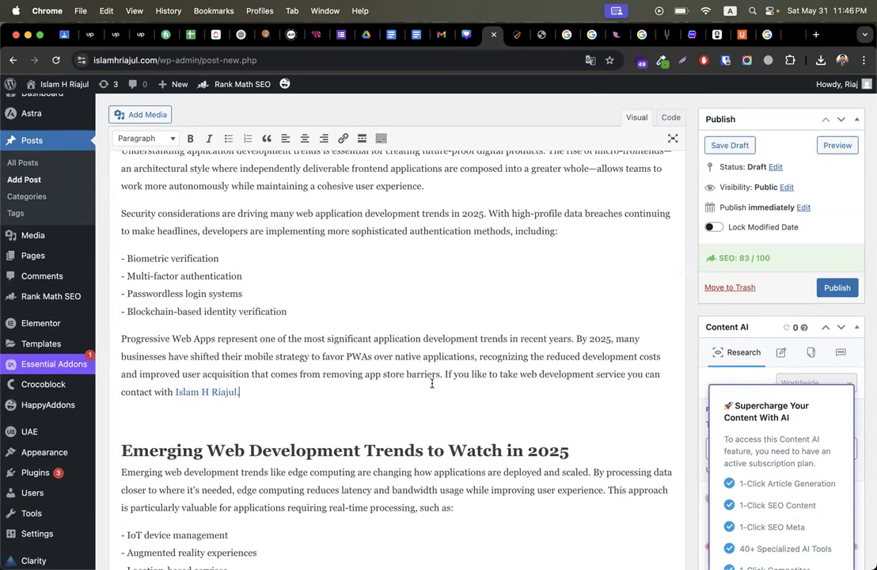
scroll(431, 384, "down", 20)
scroll(432, 384, "up", 12)
scroll(432, 384, "up", 8)
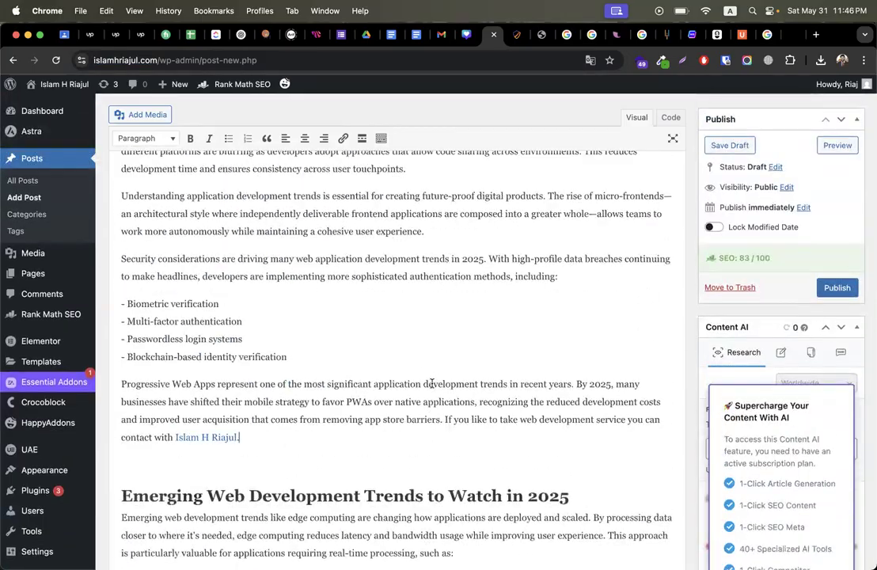
scroll(432, 384, "down", 5)
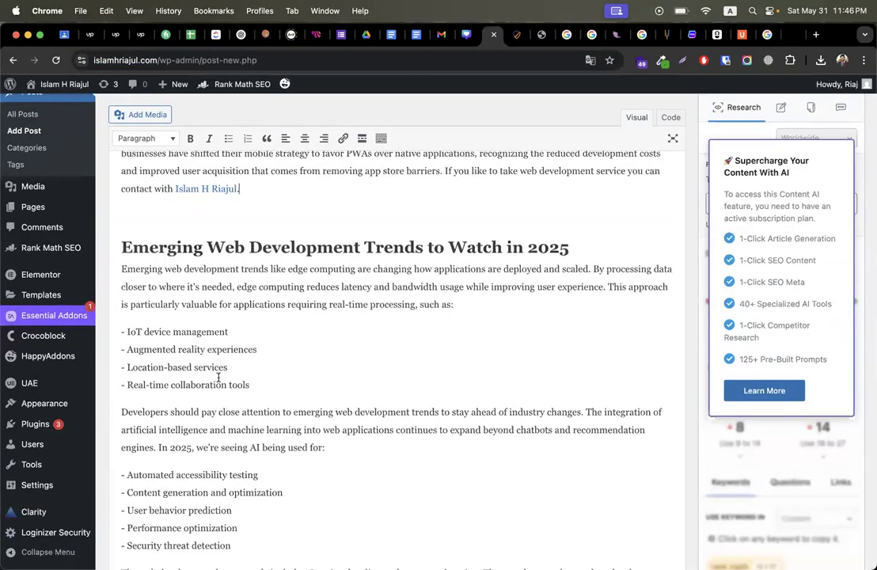
left_click_drag(126, 333, 247, 331)
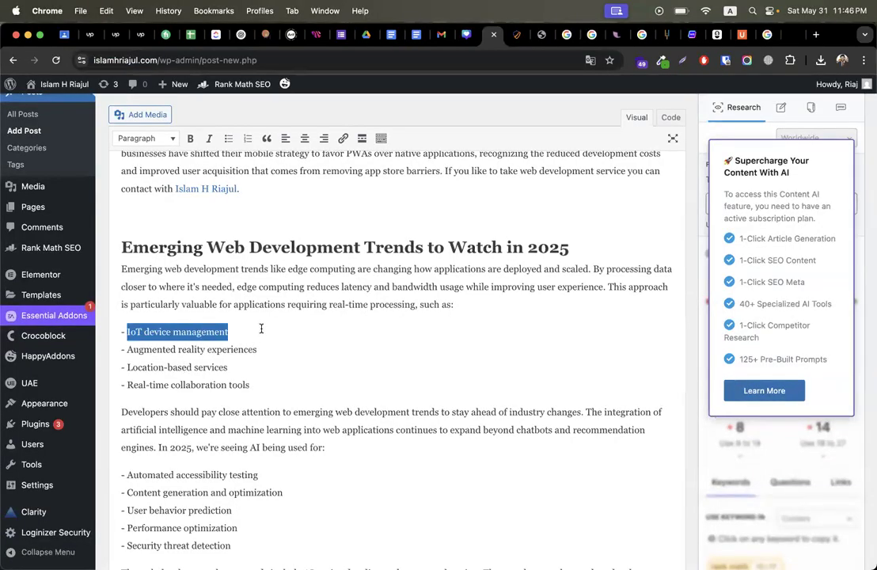
Step: Google 'IoT device management' and copy the AWS IoT Device Management page URL
key("super+c")
key("super+t")
key("super+v")
key("Return")
scroll(280, 508, "down", 2)
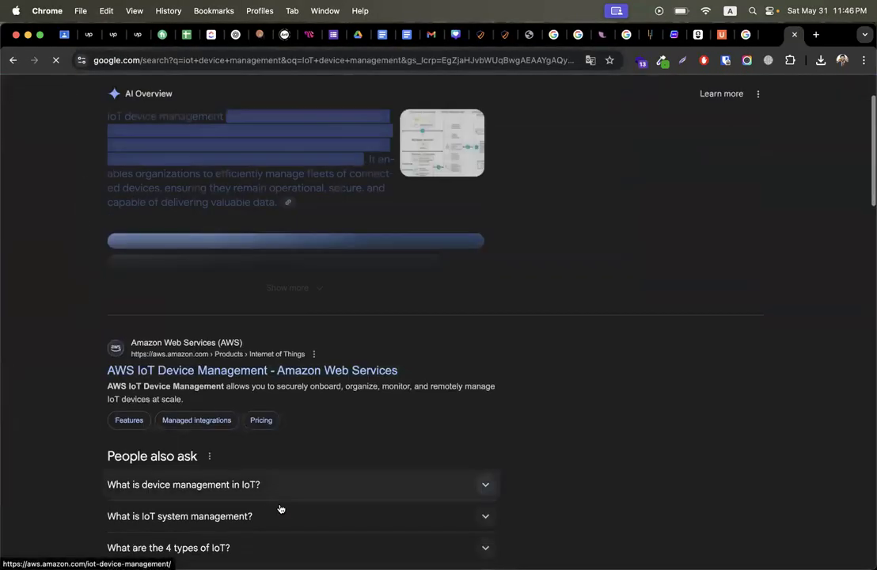
left_click(230, 293)
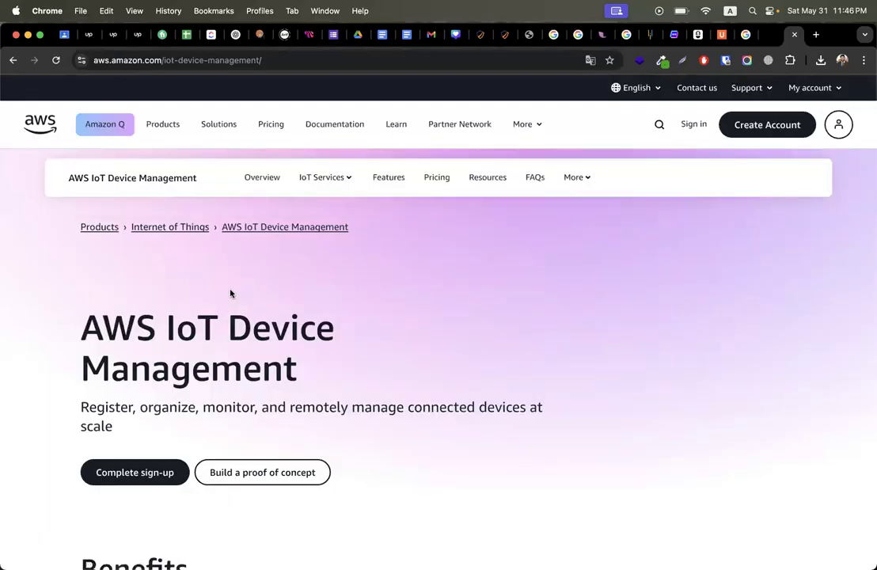
left_click(229, 58)
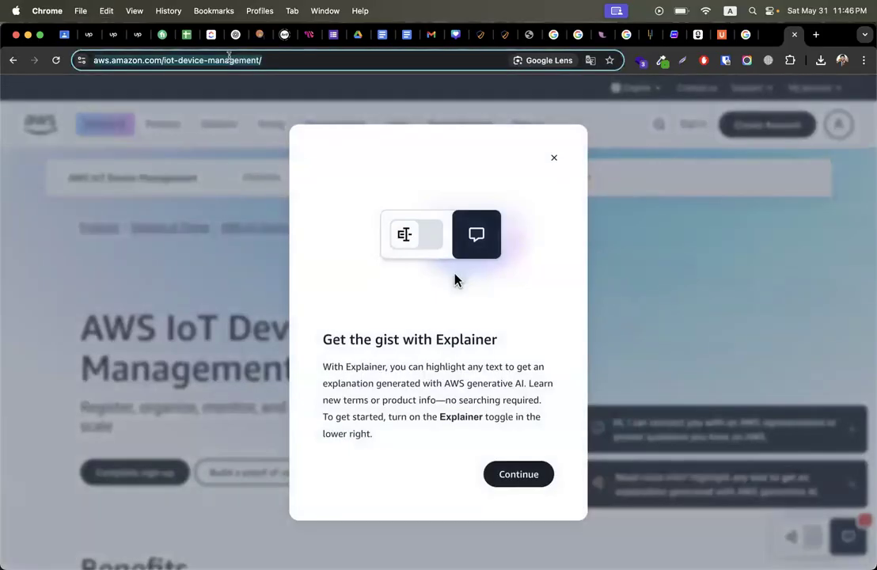
Step: Link the 'IoT device management' bullet to the copied AWS page address
left_click(505, 36)
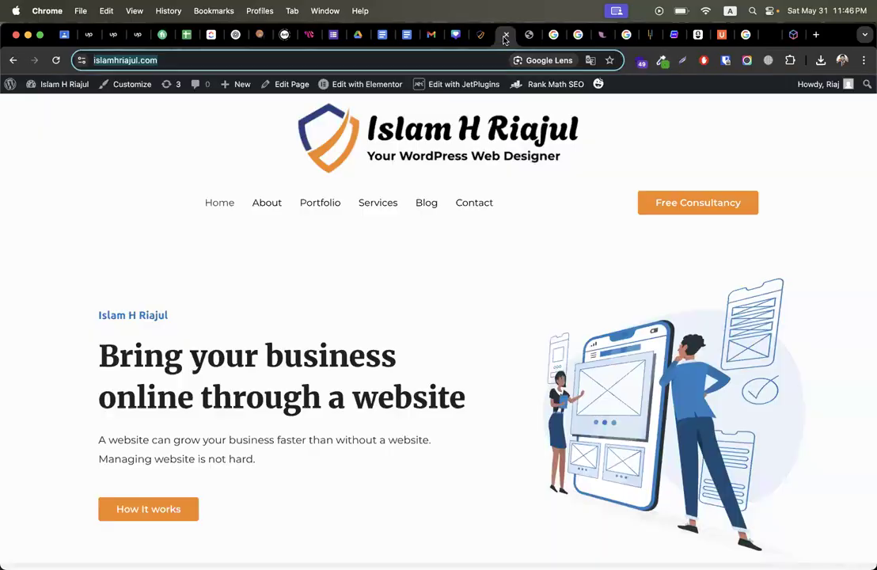
left_click(483, 37)
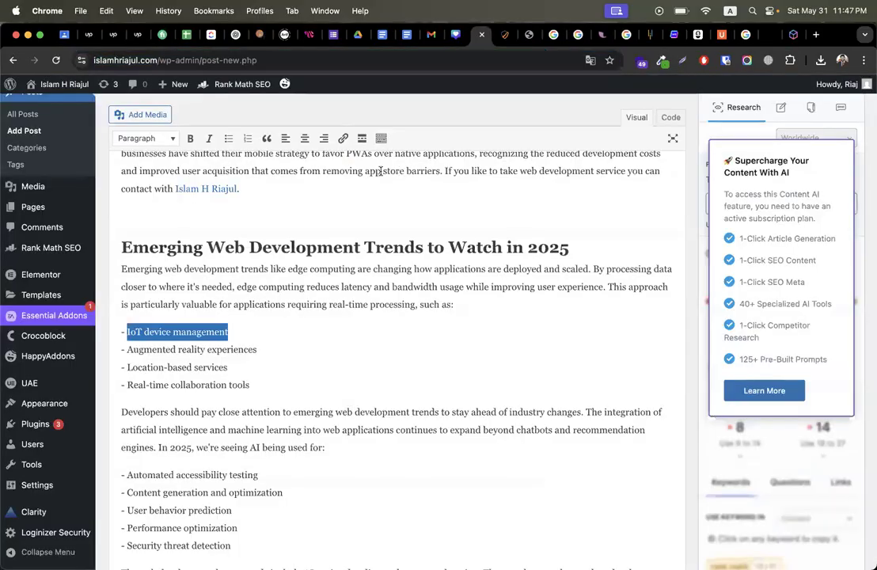
left_click(343, 138)
key("super+v")
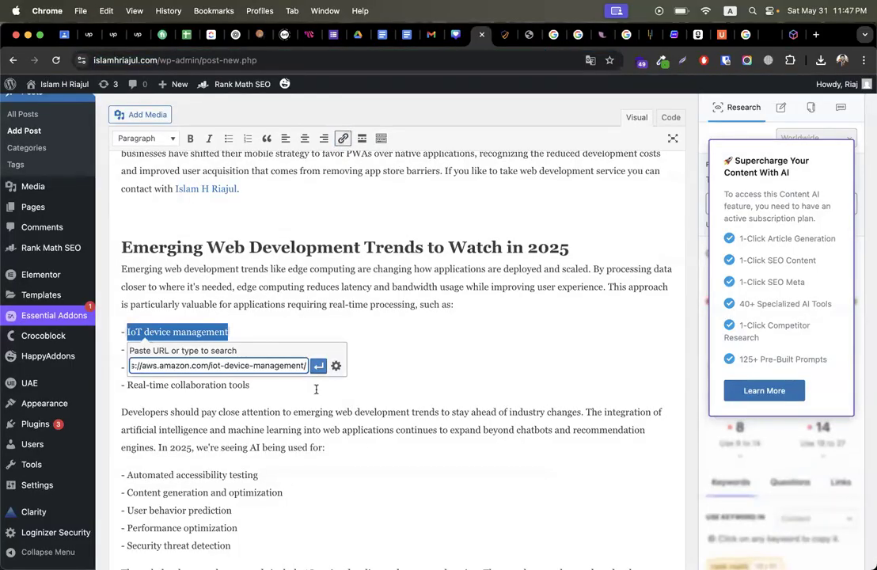
left_click(319, 365)
left_click(436, 373)
scroll(436, 377, "down", 20)
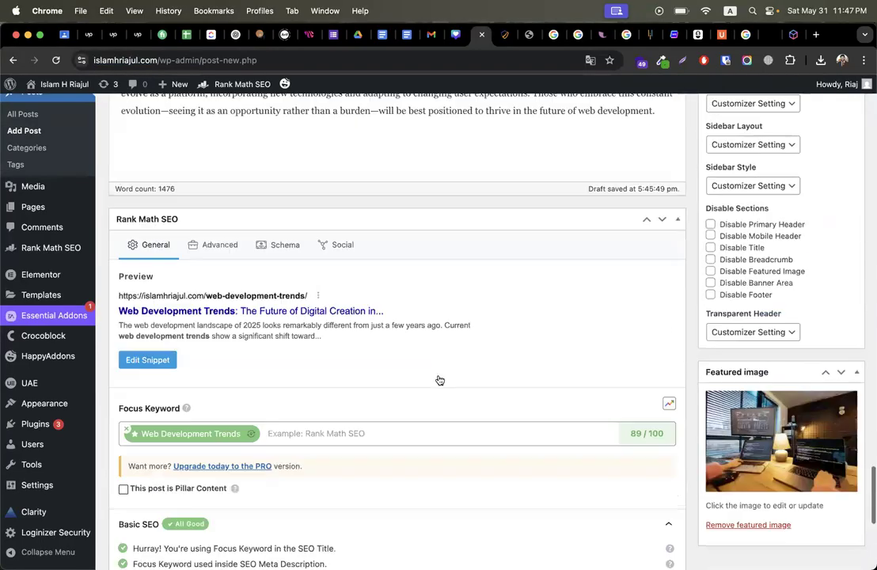
scroll(440, 380, "down", 5)
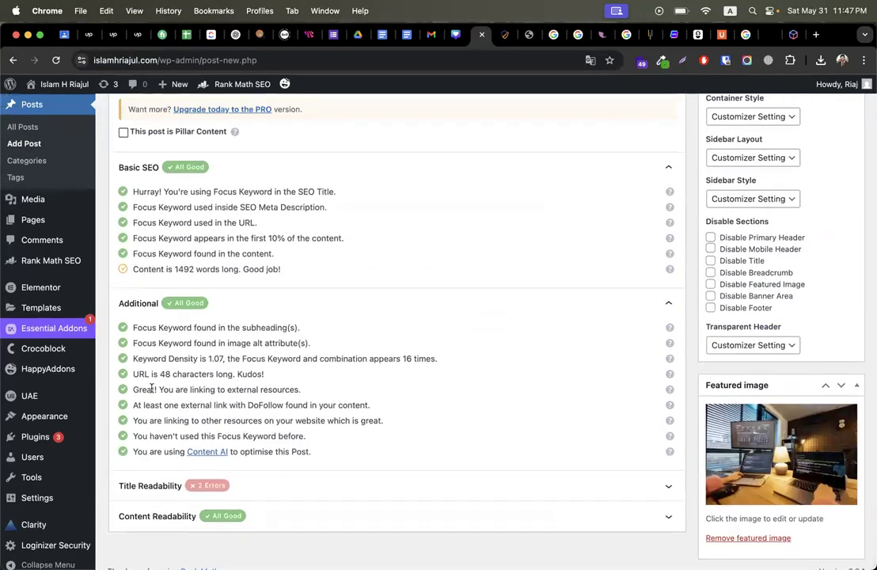
left_click_drag(151, 389, 281, 388)
left_click_drag(161, 420, 265, 405)
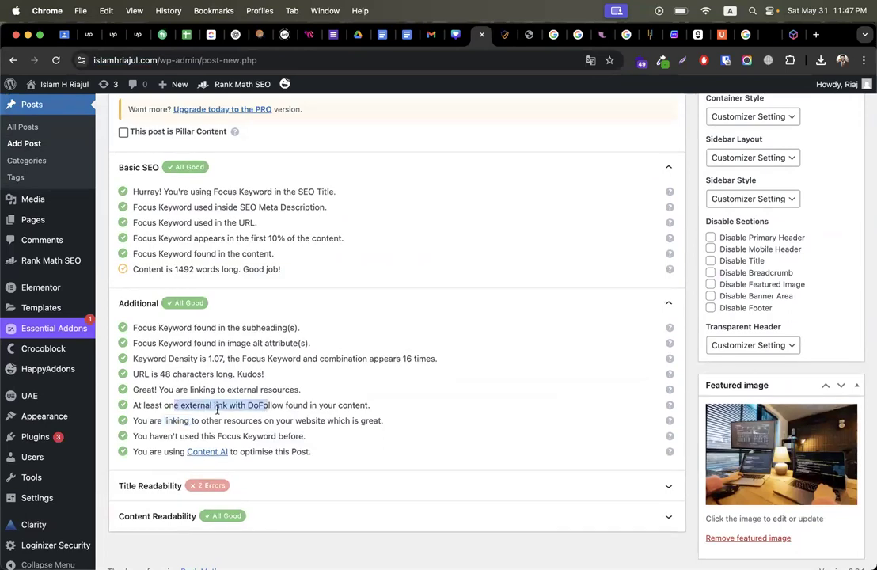
scroll(369, 384, "up", 4)
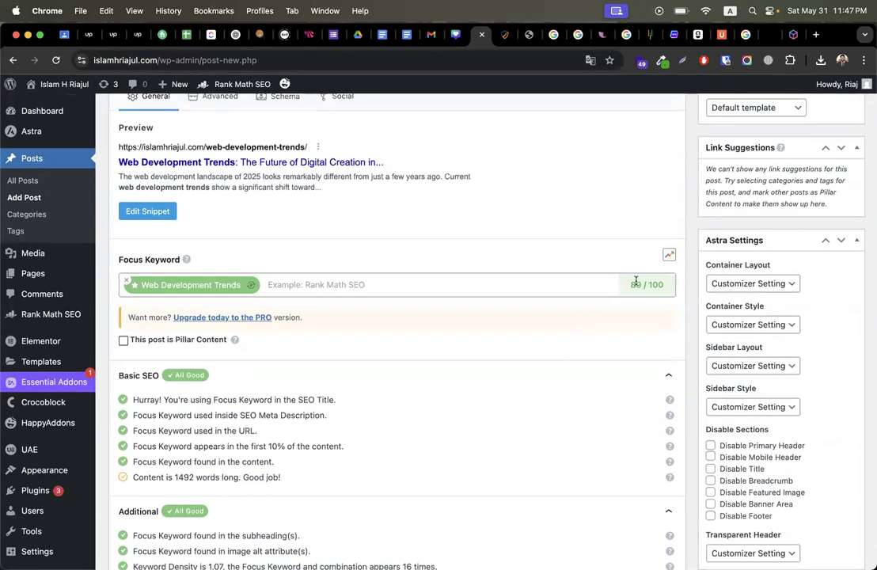
double_click(636, 284)
scroll(433, 390, "down", 5)
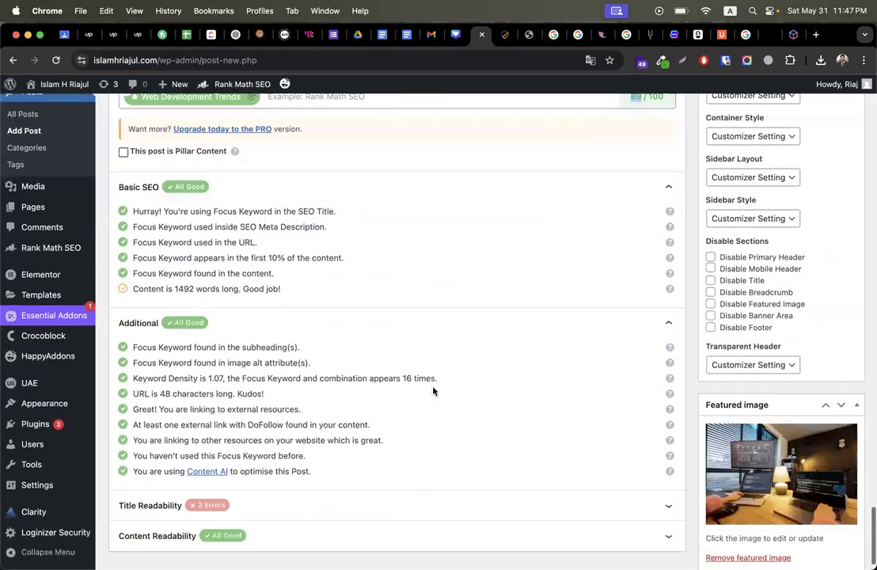
scroll(370, 415, "down", 2)
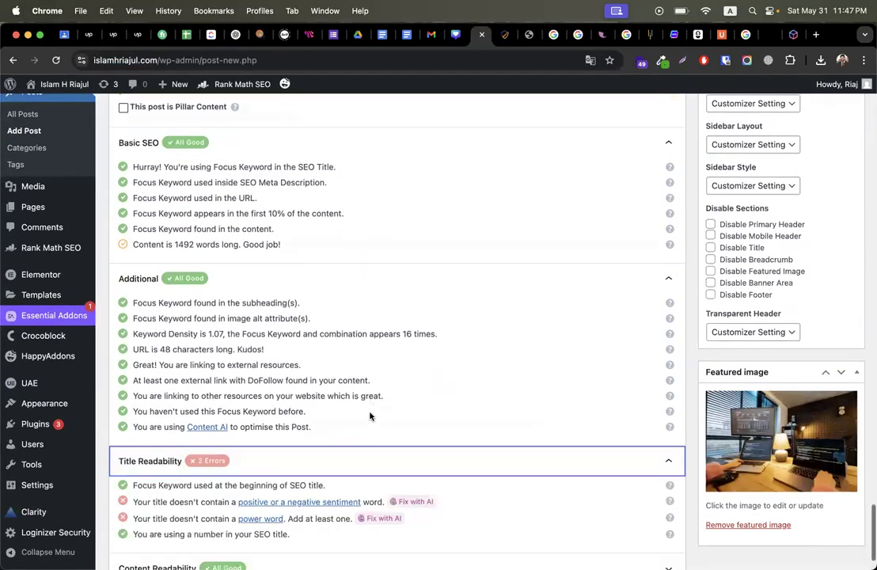
left_click_drag(179, 436, 215, 437)
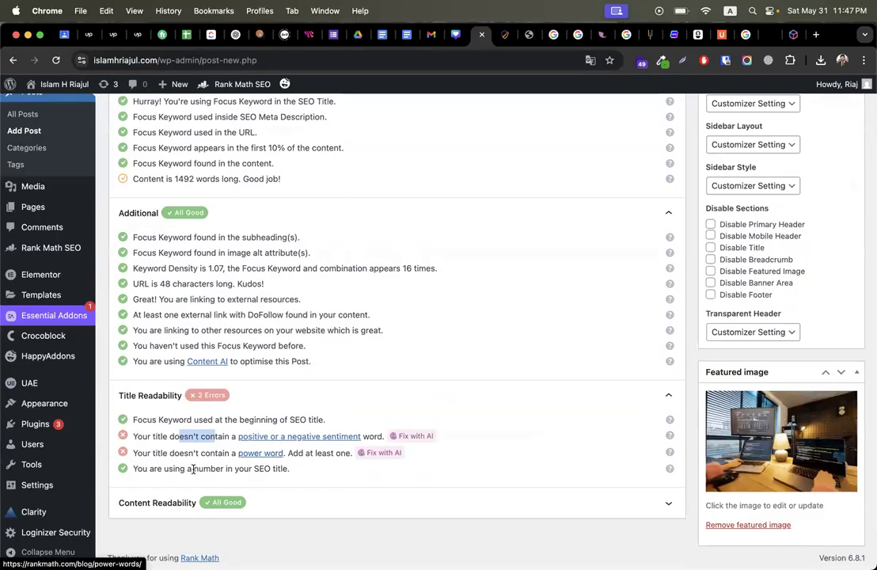
left_click_drag(173, 469, 211, 469)
scroll(317, 424, "up", 20)
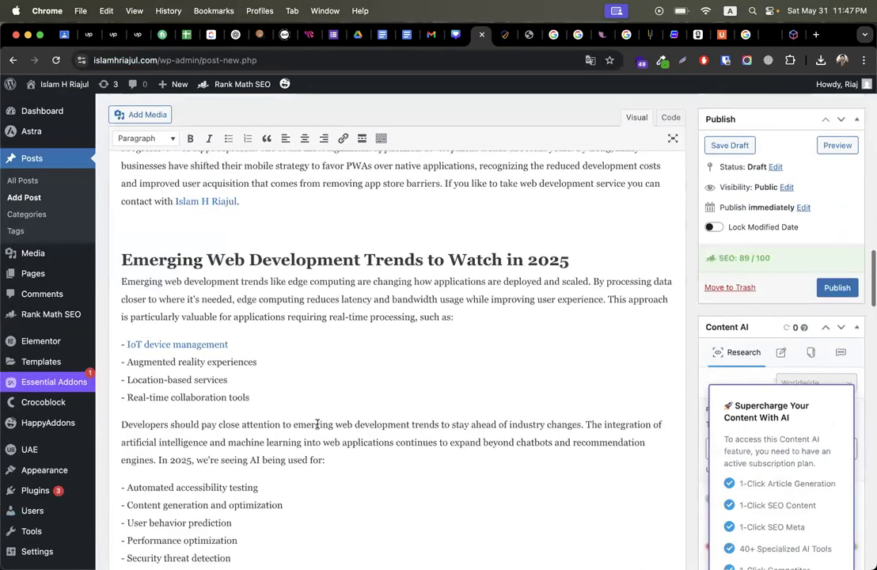
scroll(318, 424, "down", 1)
double_click(464, 141)
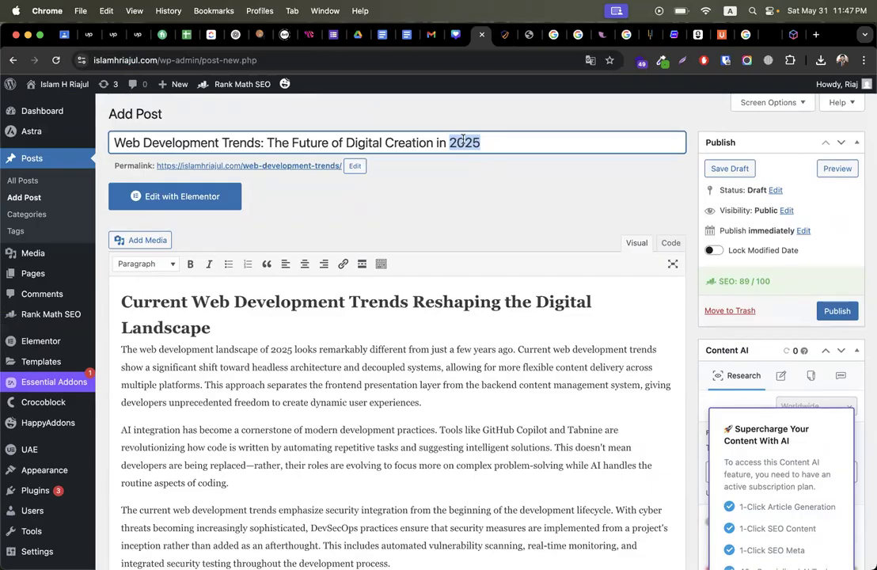
Step: Prefix the post title with 'Best', briefly trying 'Top' before settling on 'Best'
left_click(110, 143)
type("Best")
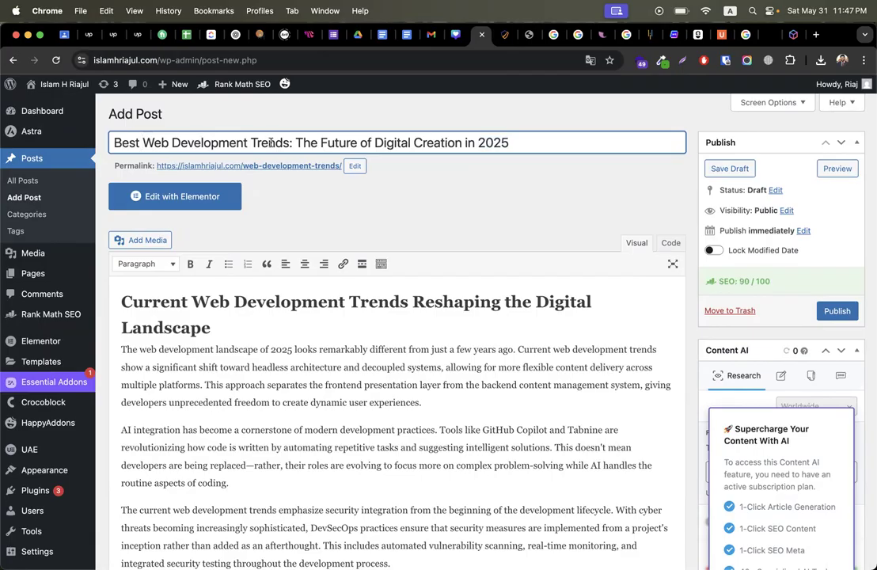
double_click(118, 142)
type("Top")
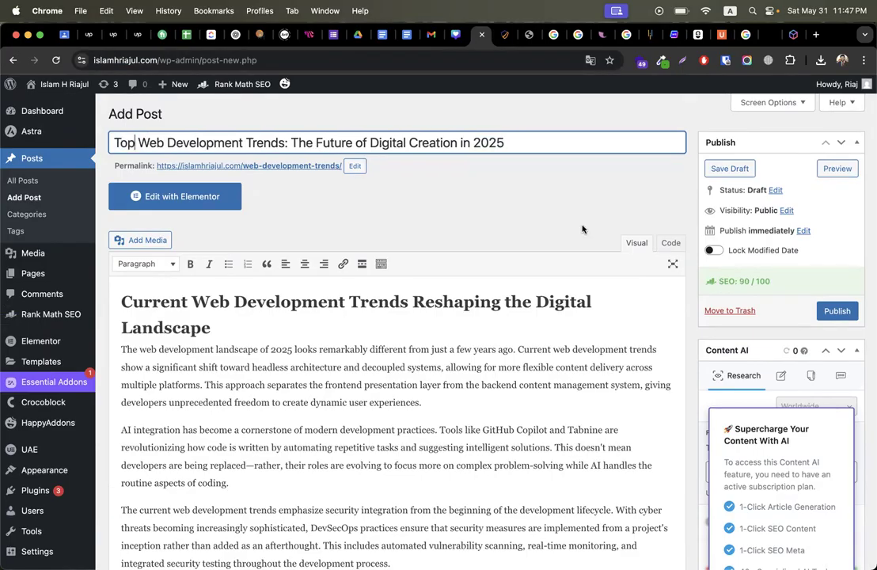
scroll(311, 391, "down", 20)
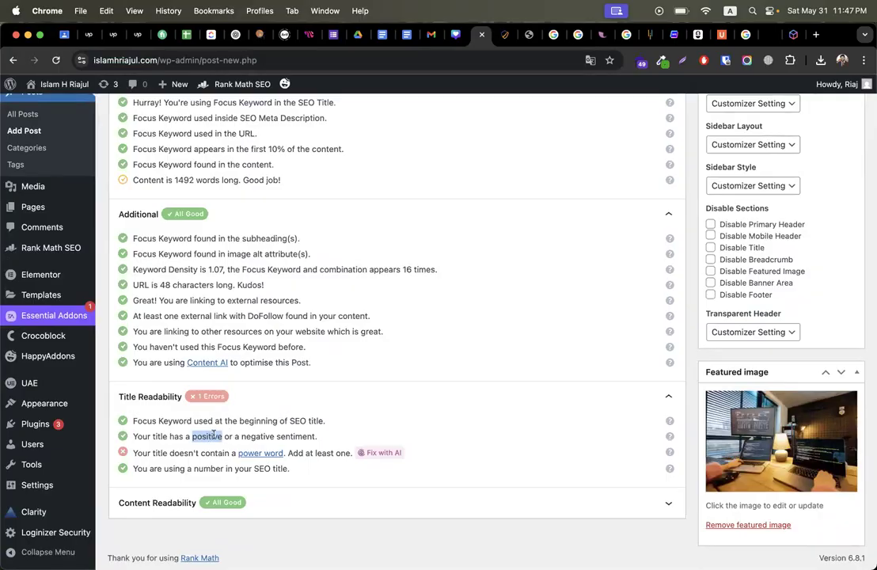
scroll(250, 435, "up", 20)
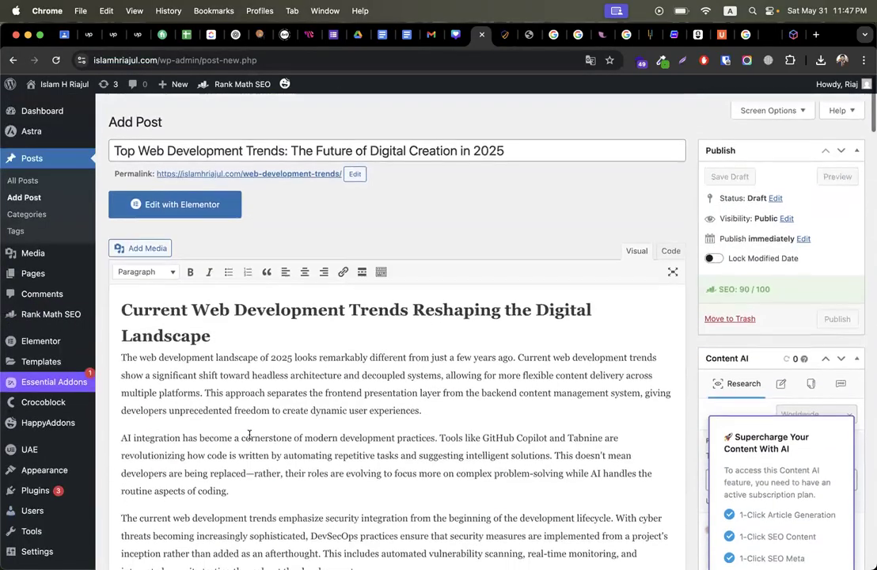
double_click(125, 143)
type("Best")
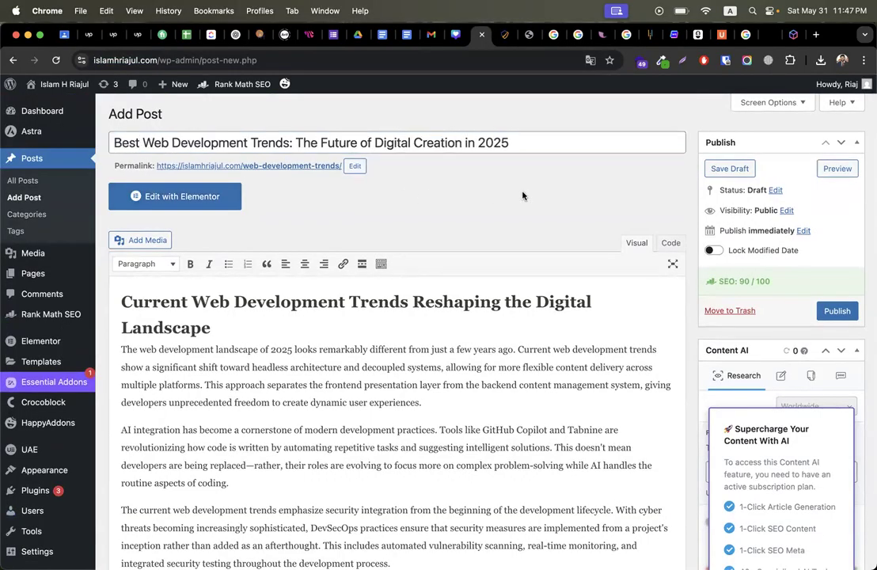
Step: Verify Rank Math's power word, sentiment and number title checks pass with a 90/100 score
scroll(451, 165, "down", 20)
scroll(478, 358, "down", 5)
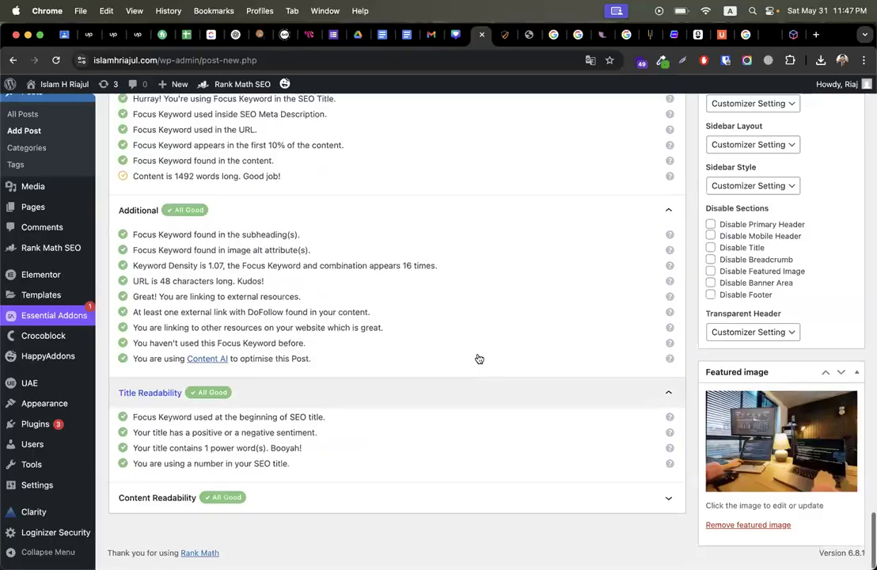
left_click_drag(154, 453, 292, 453)
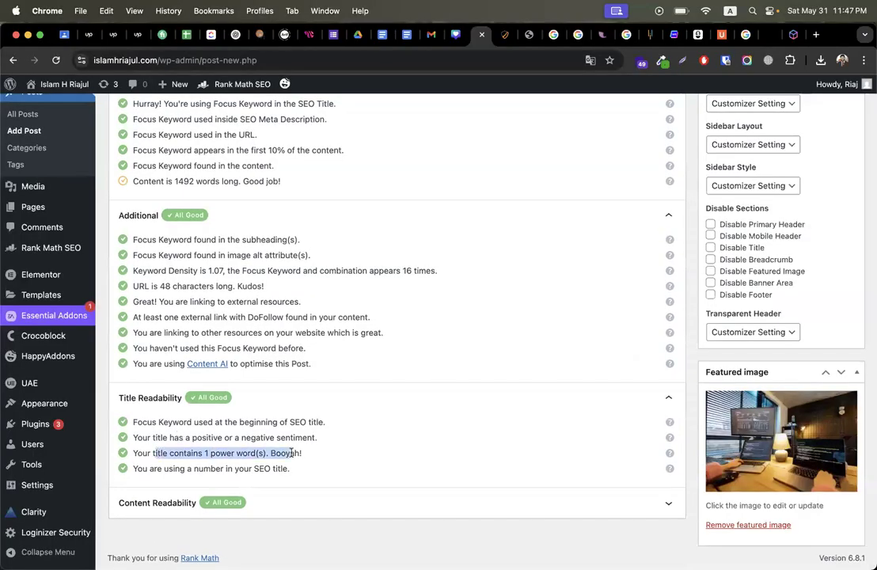
left_click_drag(169, 438, 294, 437)
left_click_drag(164, 469, 262, 469)
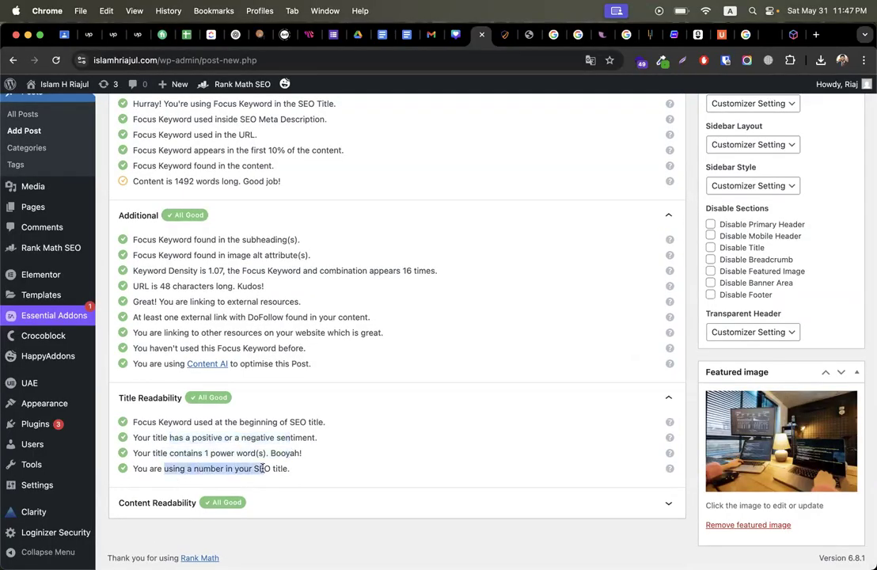
left_click_drag(195, 423, 307, 422)
scroll(307, 429, "up", 3)
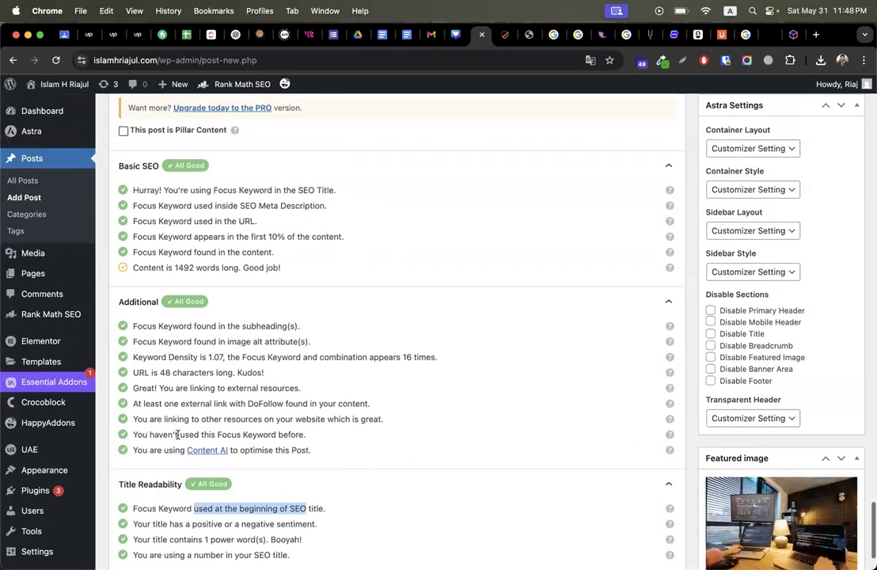
scroll(149, 323, "up", 4)
scroll(381, 341, "down", 2)
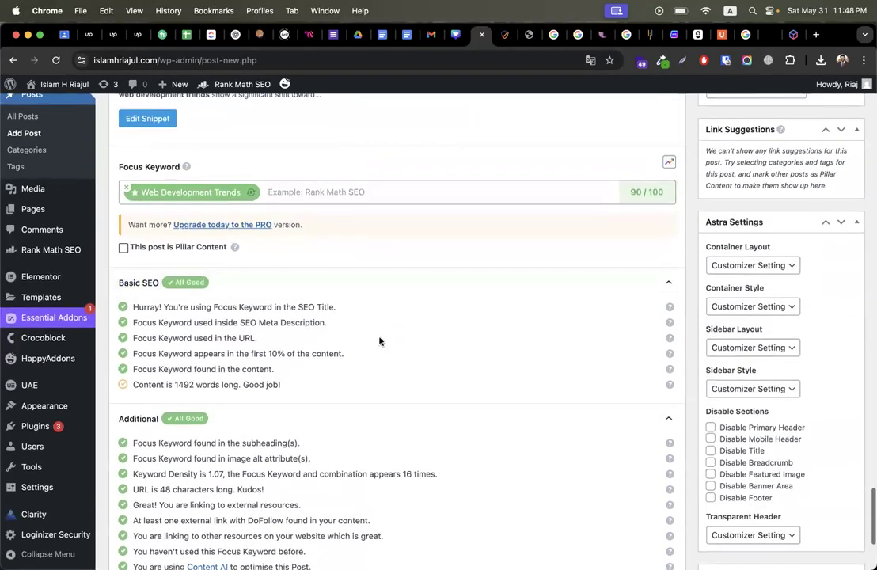
double_click(636, 192)
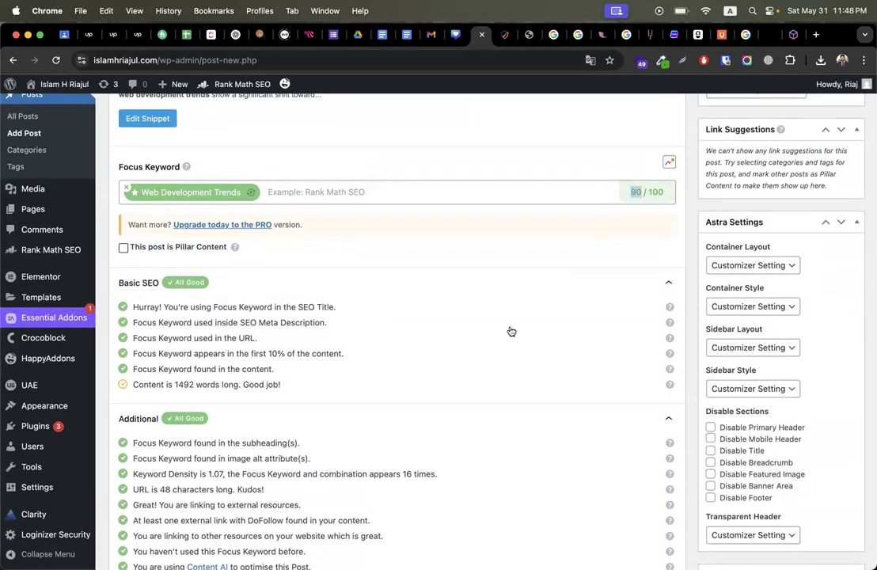
scroll(515, 336, "down", 5)
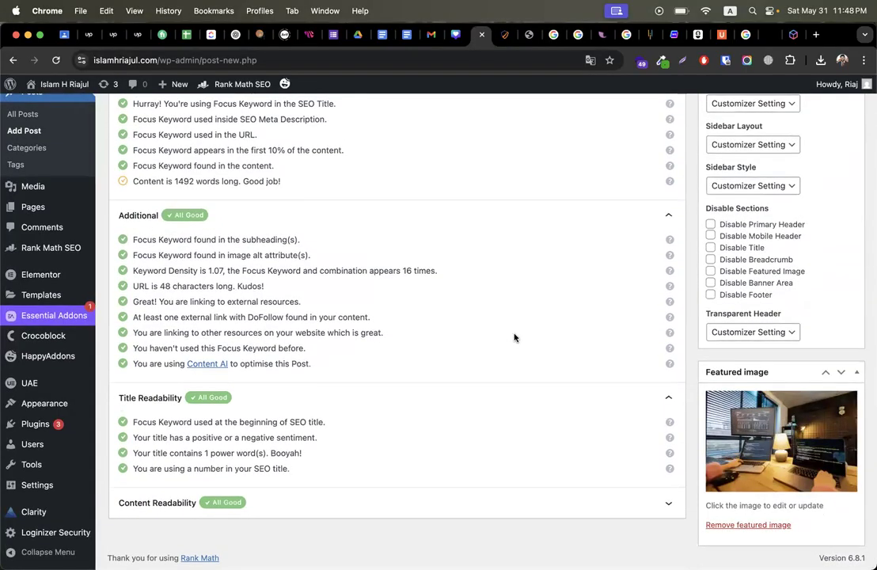
scroll(515, 338, "up", 2)
scroll(514, 338, "down", 1)
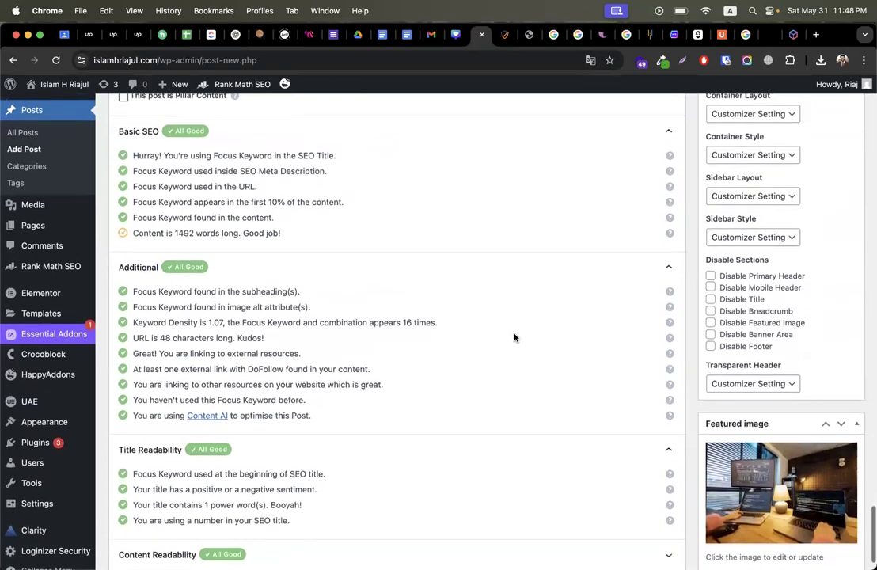
Step: Capture a Lightshot screenshot of the Rank Math SEO checks
left_click(680, 61)
left_click_drag(110, 106, 682, 538)
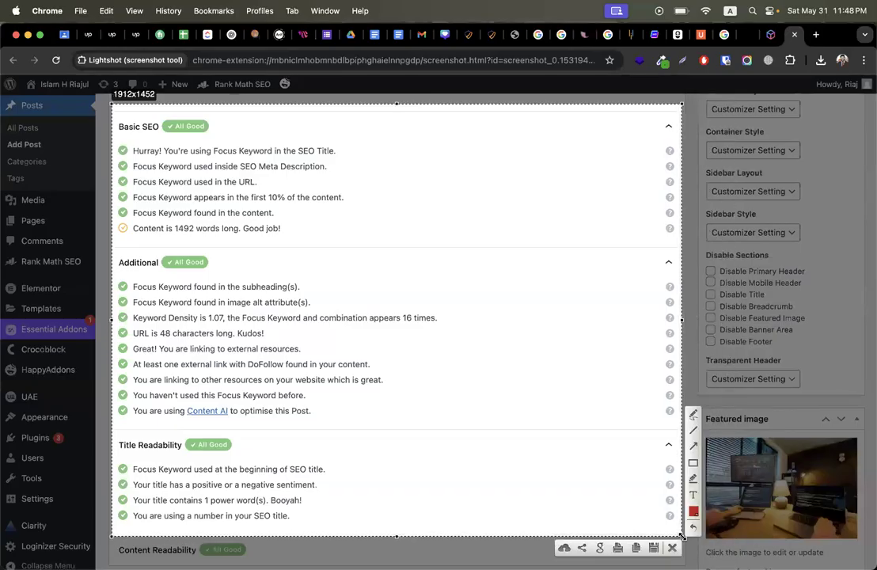
left_click(673, 548)
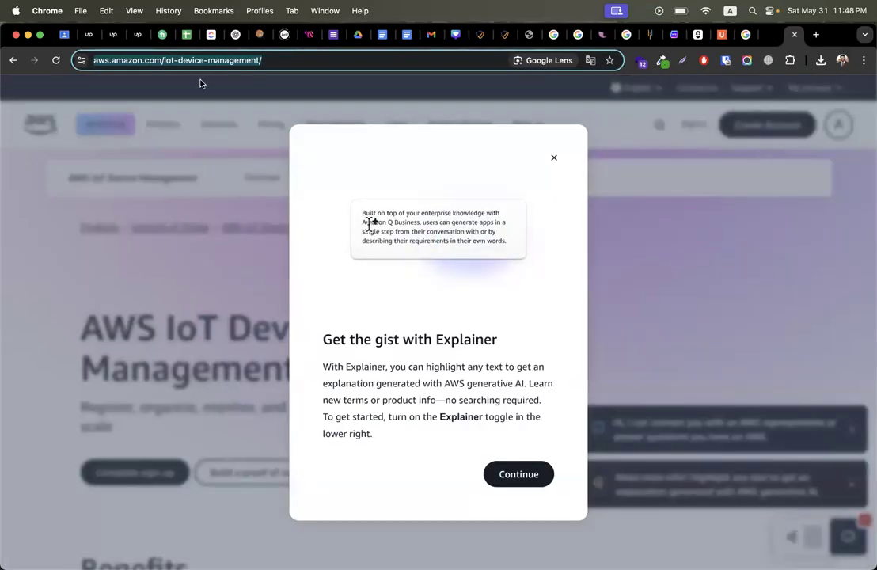
Step: Back in the WordPress editor, publish the 'Best Web Development Trends' post
left_click(138, 35)
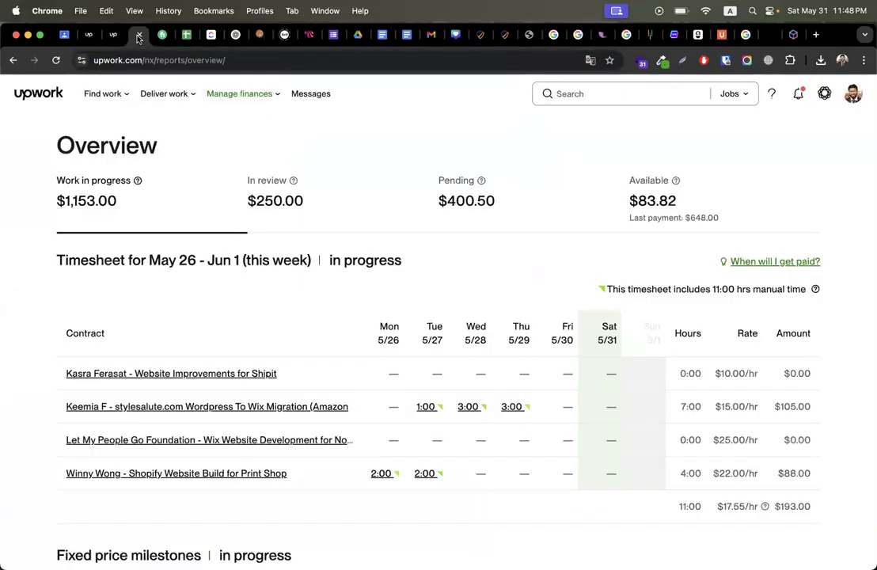
left_click(506, 35)
left_click(481, 35)
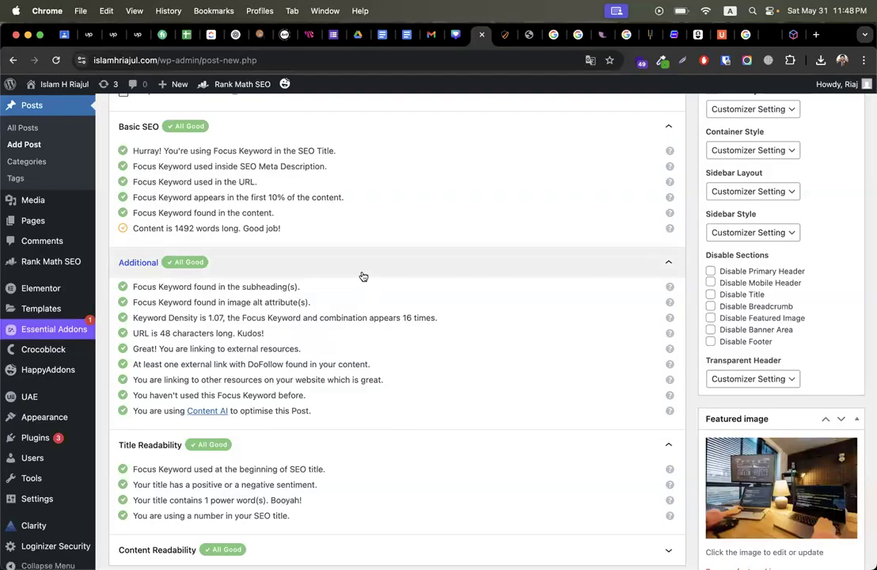
scroll(408, 310, "up", 4)
scroll(408, 310, "up", 1)
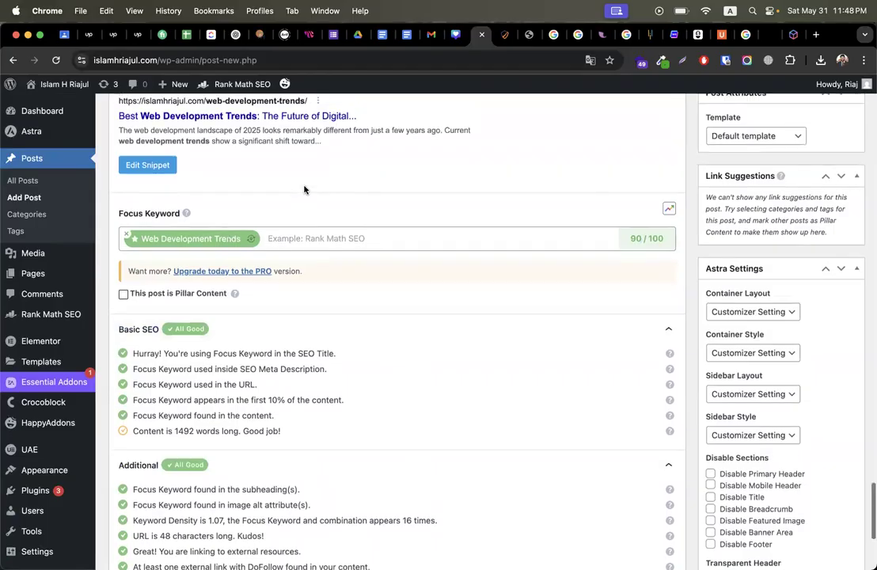
scroll(304, 190, "up", 2)
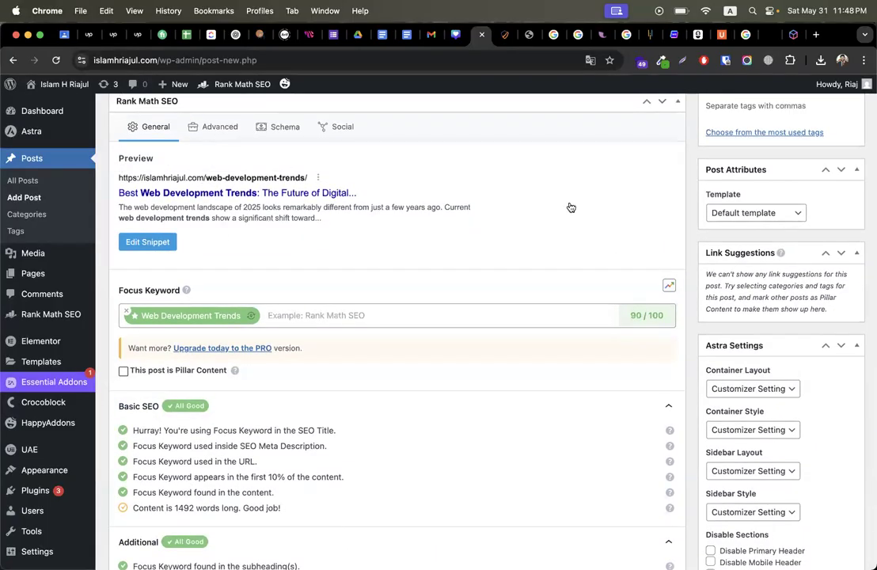
scroll(695, 142, "up", 15)
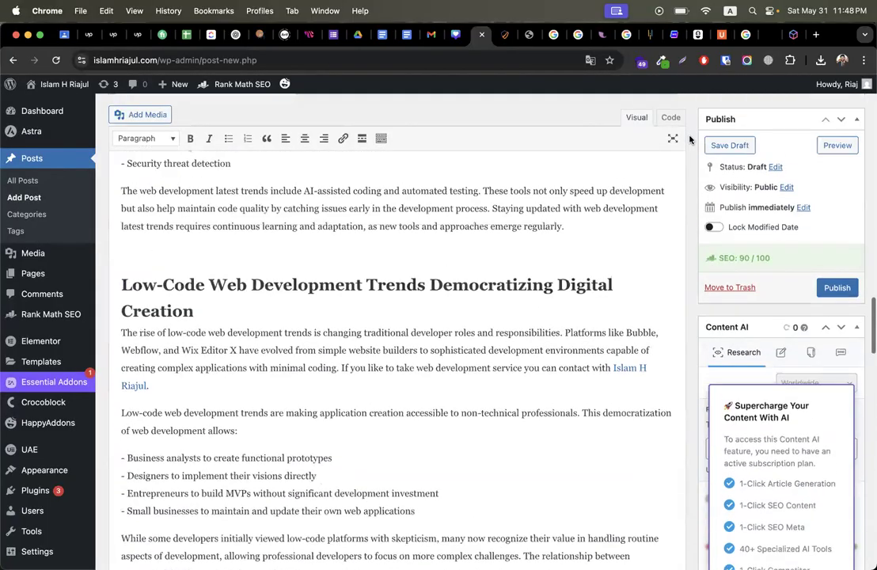
left_click(837, 287)
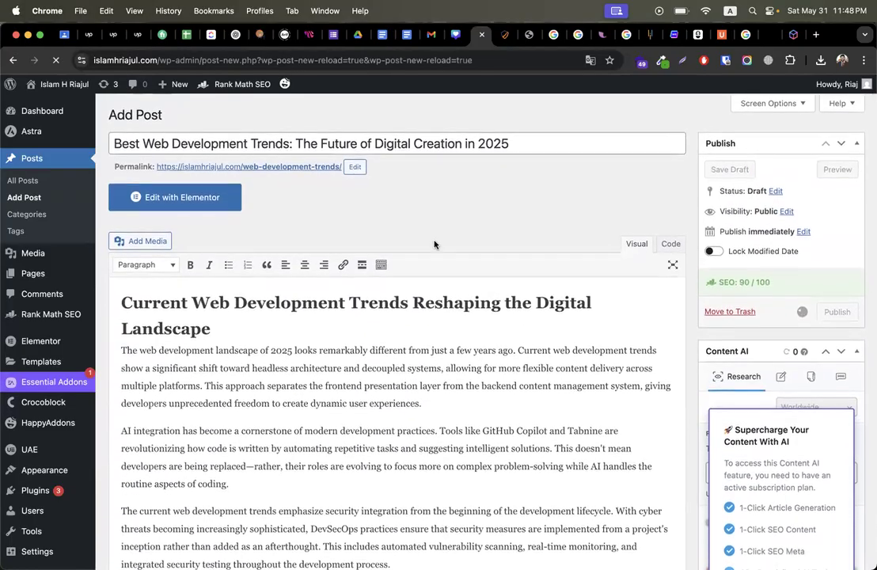
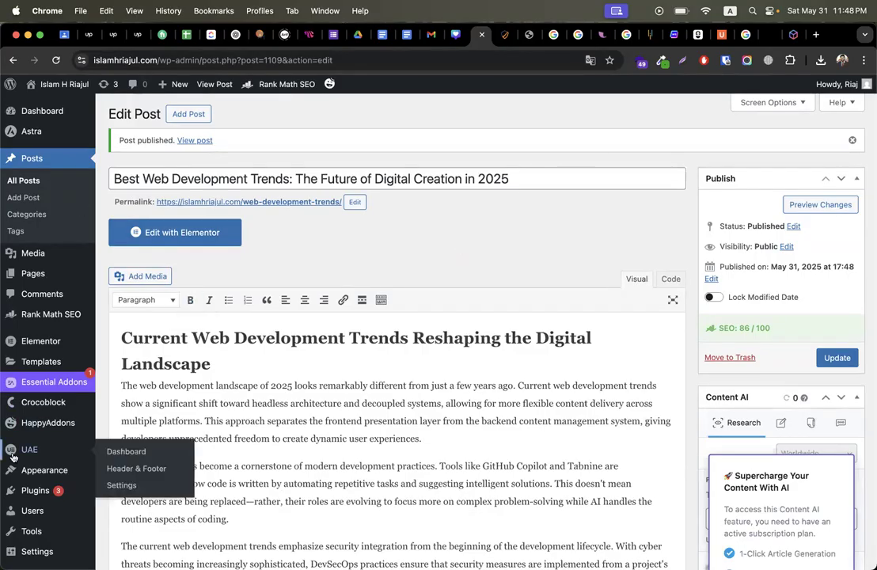
Step: Search plugins for 'schema mar', then install and activate WP SEO Structured Data Schema
scroll(37, 297, "down", 5)
left_click(125, 443)
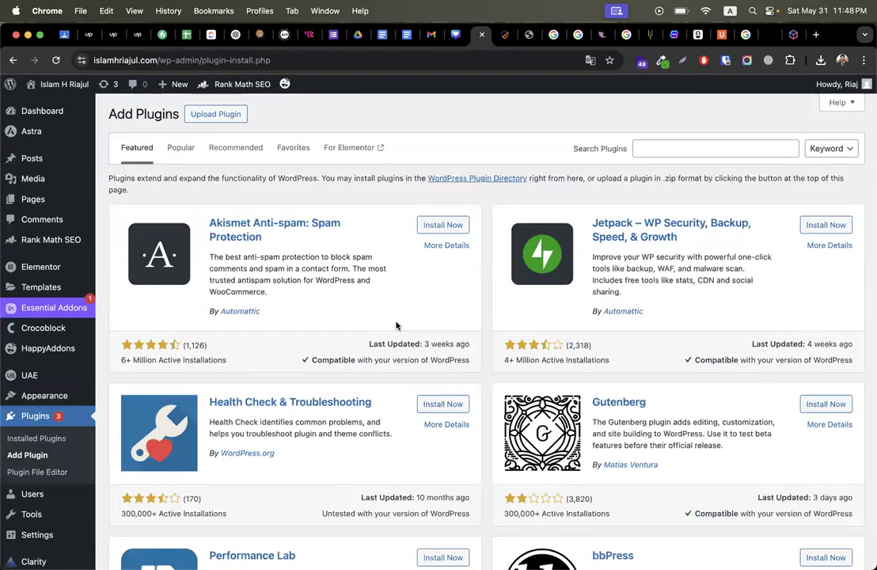
left_click(689, 148)
type("schema markup")
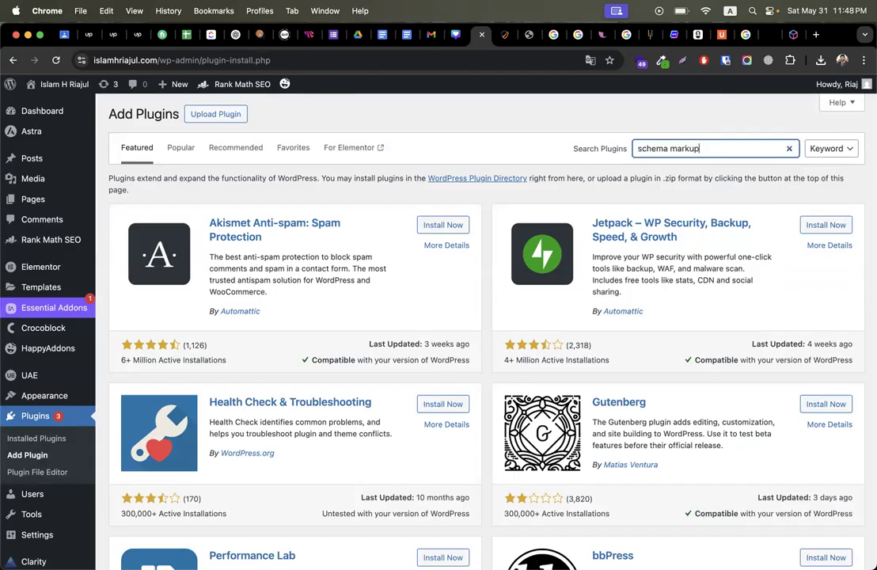
key("Return")
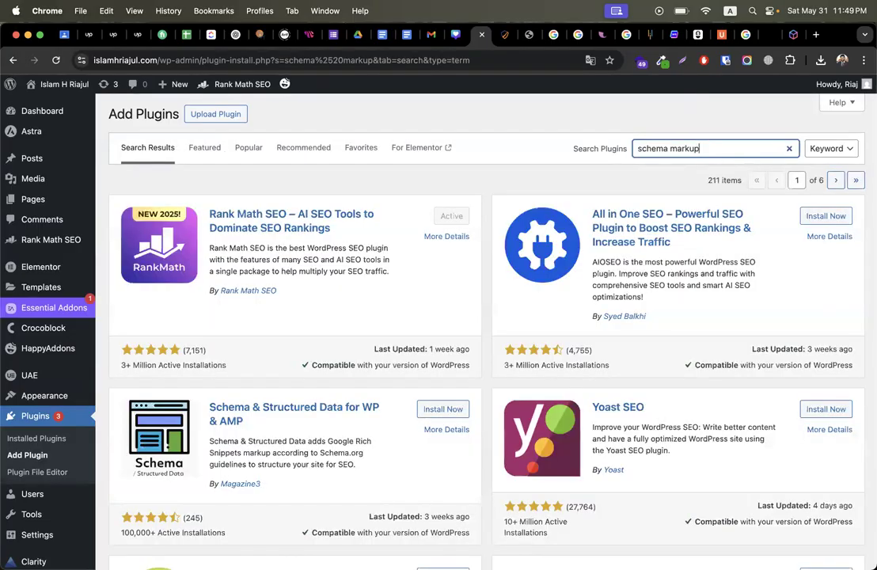
scroll(448, 474, "down", 10)
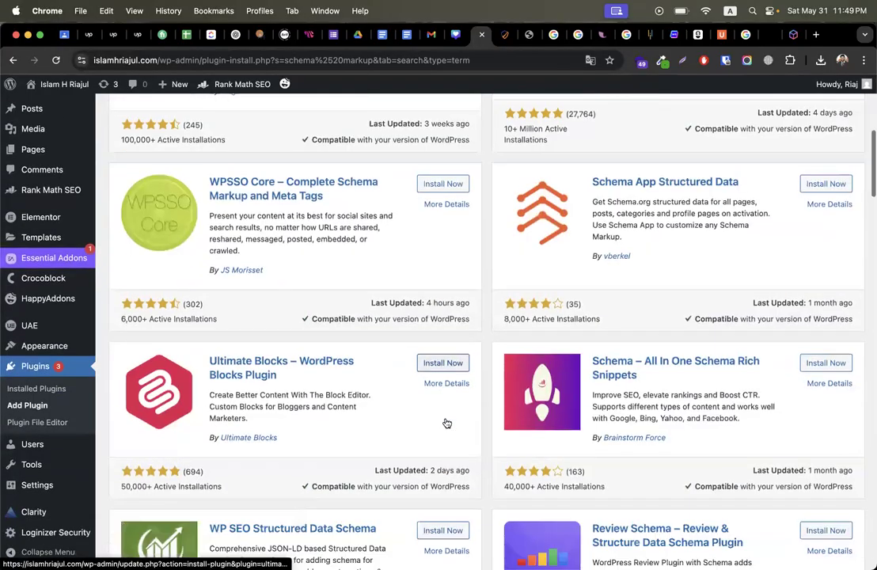
scroll(447, 422, "up", 1)
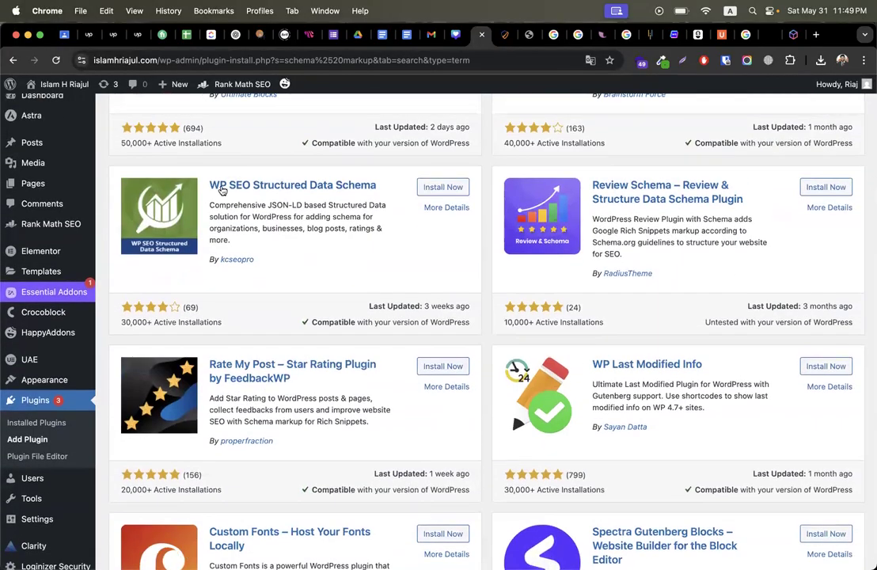
left_click(437, 192)
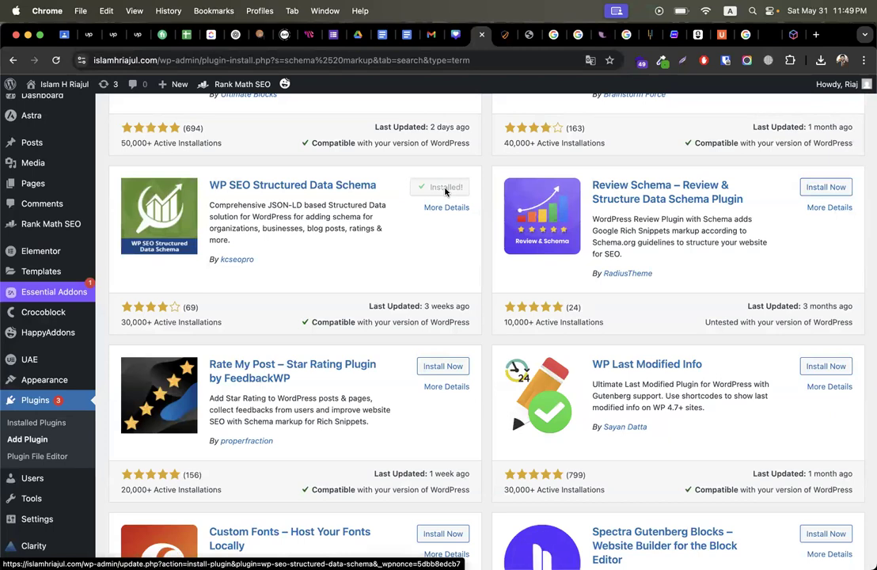
left_click(446, 190)
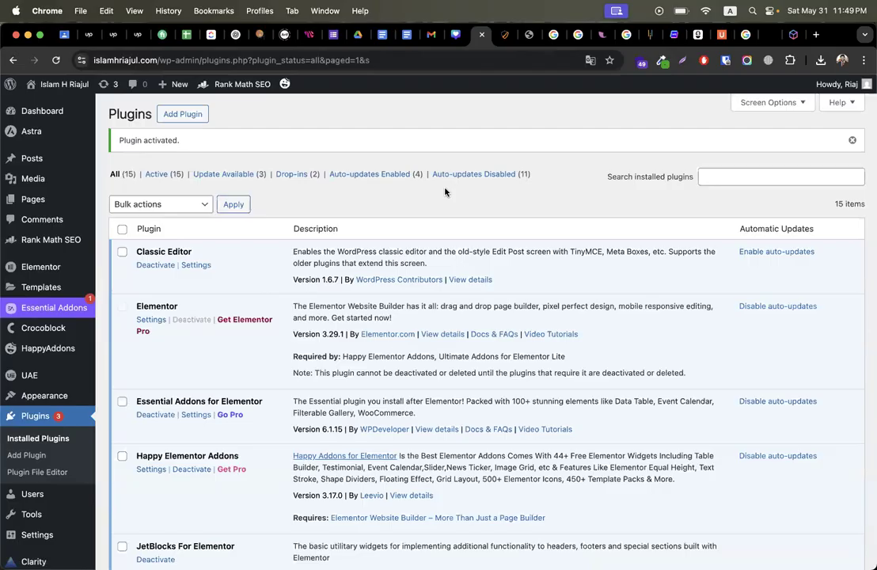
Step: In WP SEO Schema, set Site Type to LocalBusiness and paste the business name from the notes
scroll(32, 364, "down", 10)
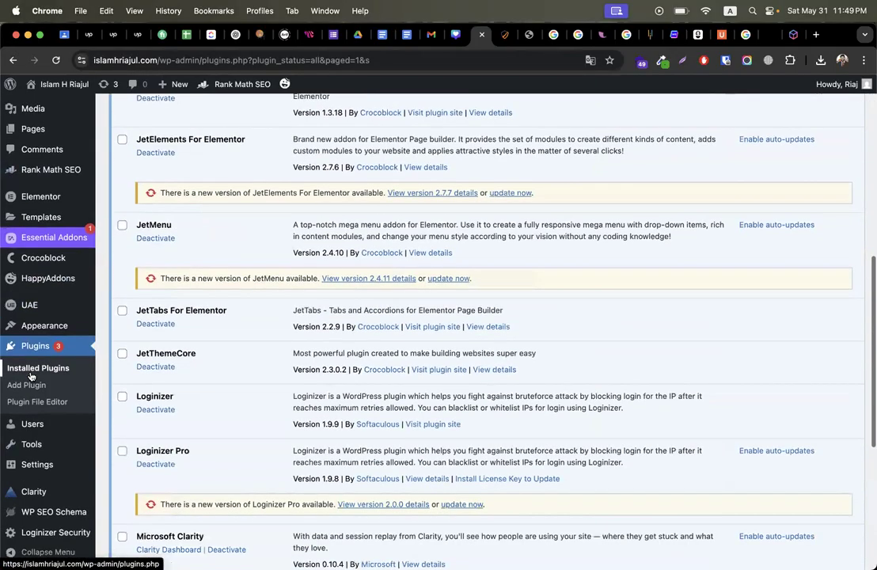
mouse_move(30, 511)
left_click(57, 513)
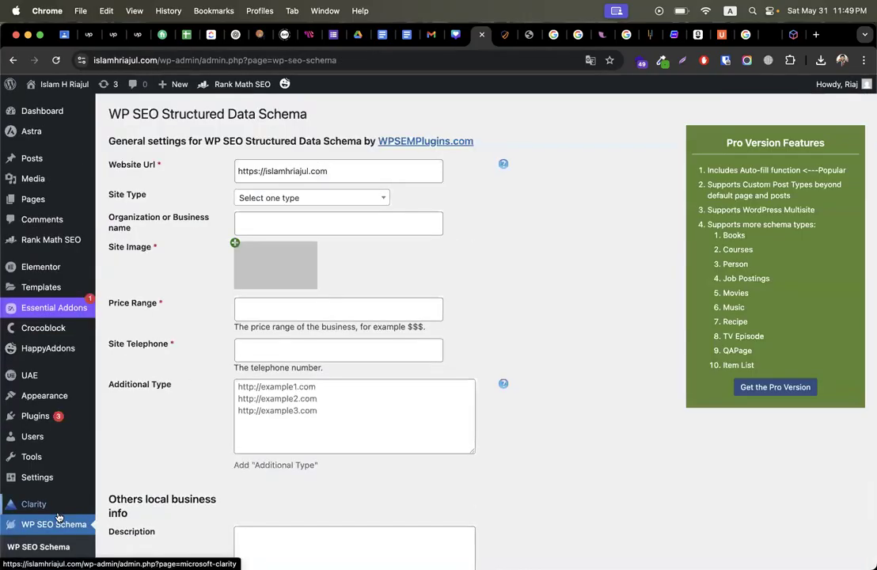
left_click(334, 166)
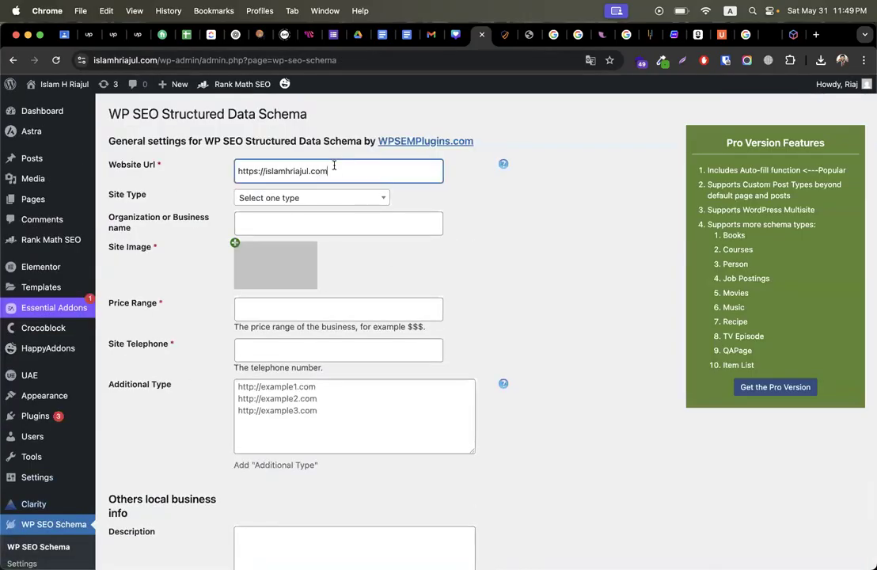
left_click_drag(328, 171, 188, 171)
key("super+c")
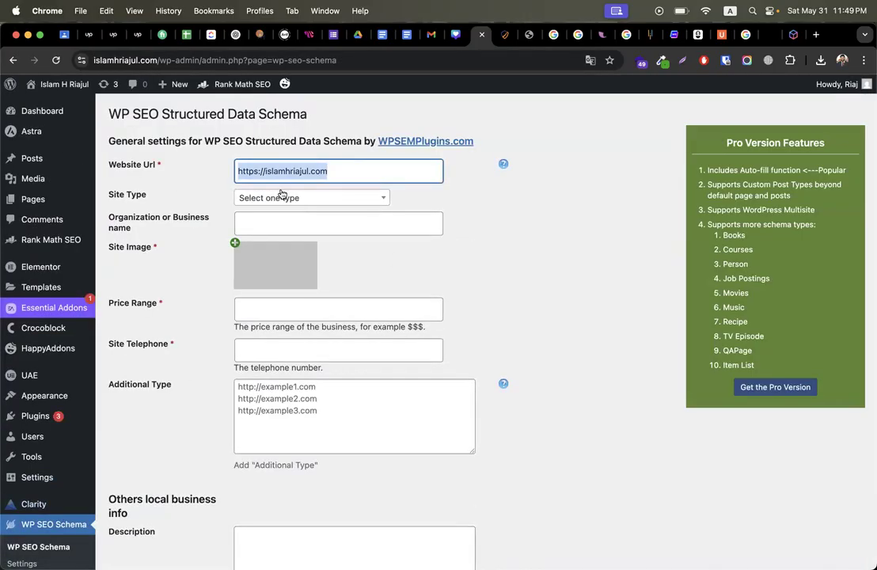
left_click(282, 197)
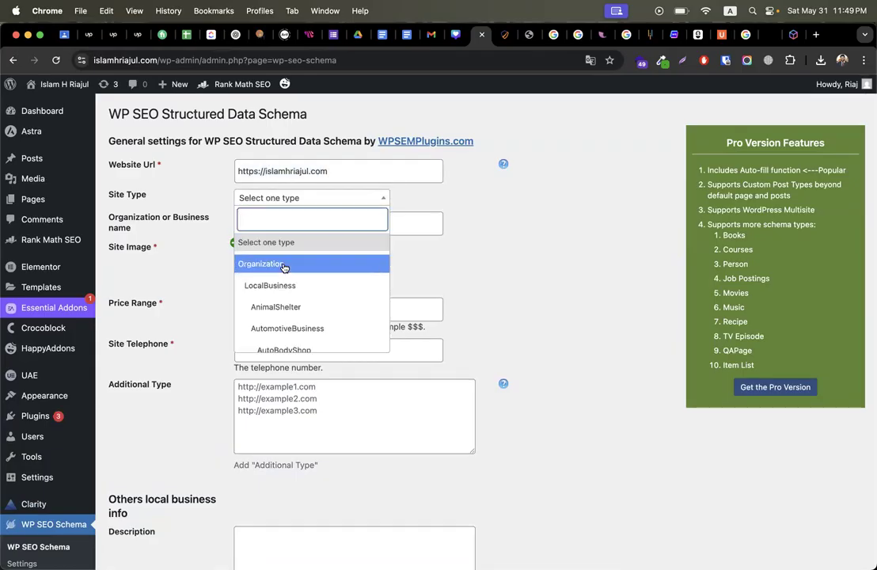
scroll(292, 298, "down", 3)
scroll(292, 297, "down", 1)
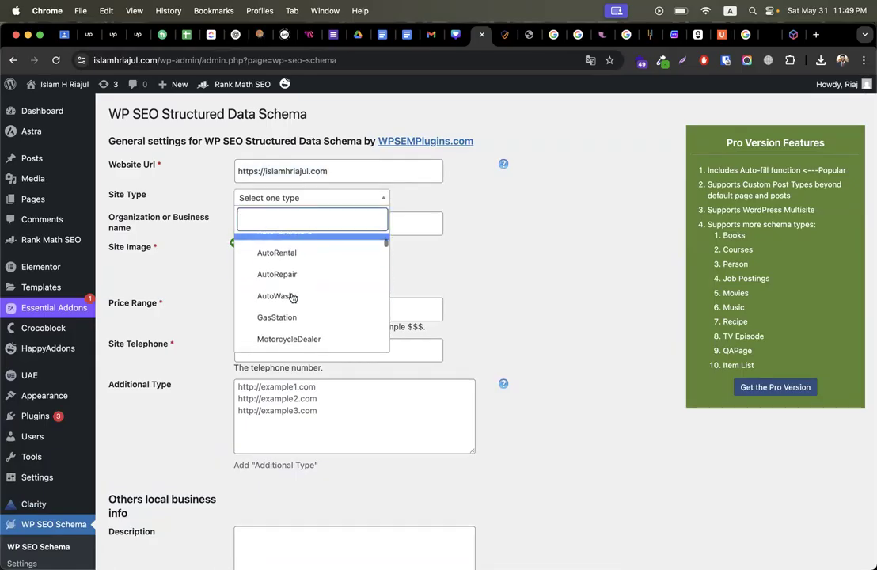
scroll(292, 298, "up", 4)
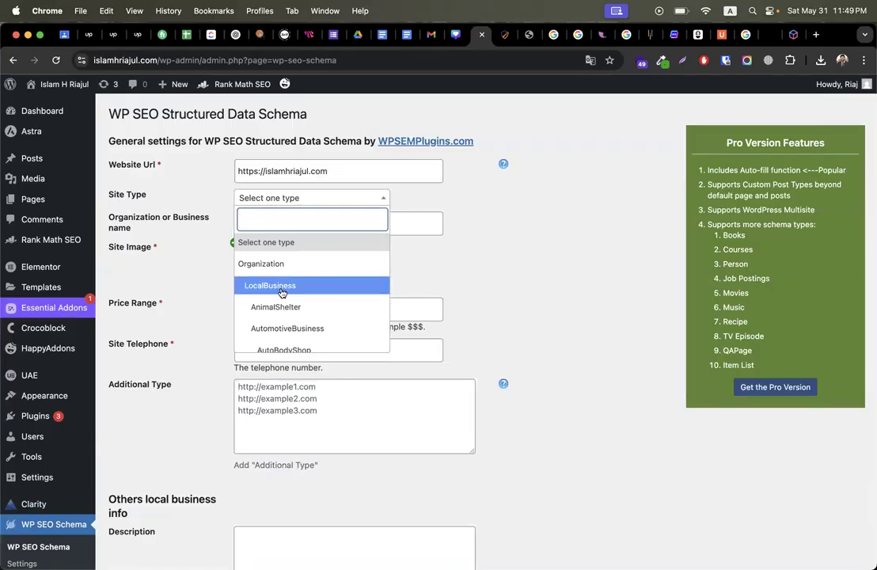
left_click(283, 286)
left_click(323, 218)
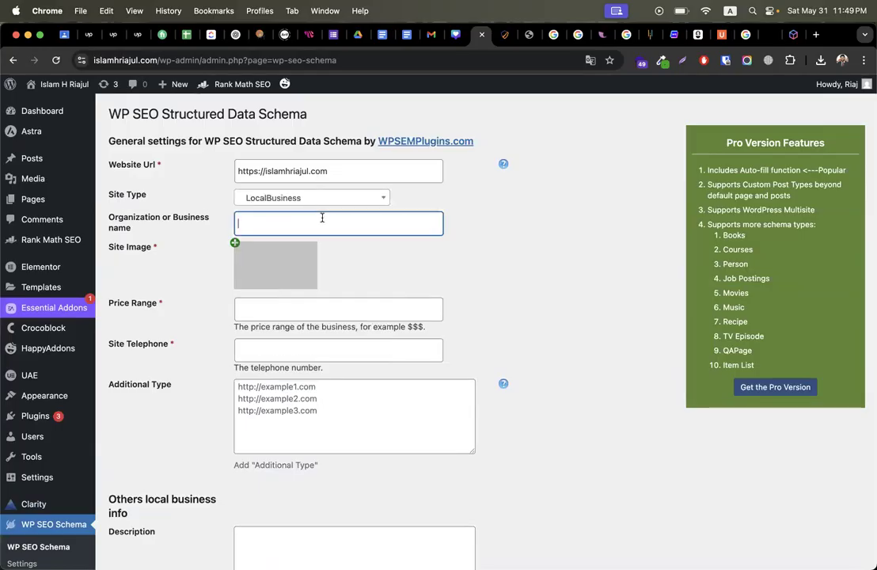
left_click(603, 35)
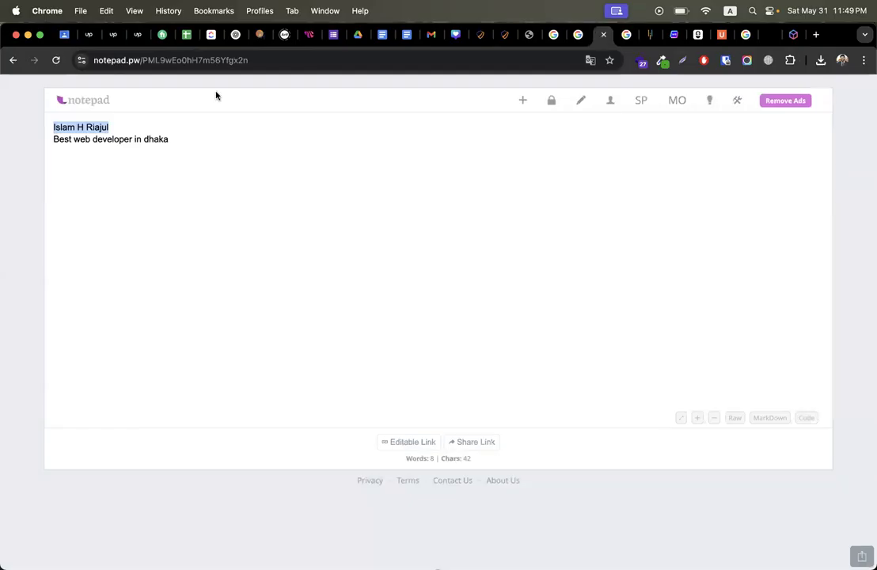
left_click(479, 34)
Step: Use the portrait as Site Image, set price range $$$, and enter the business telephone number
left_click(234, 243)
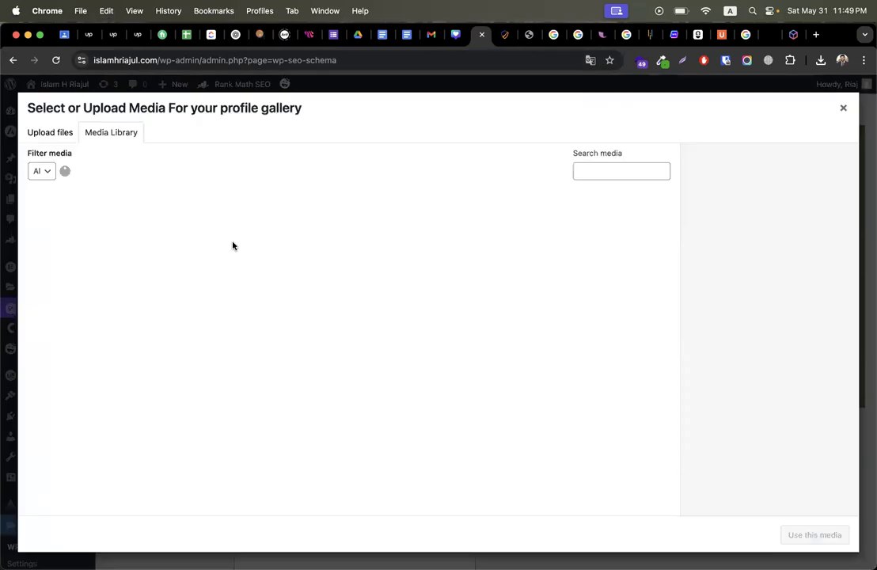
left_click(628, 326)
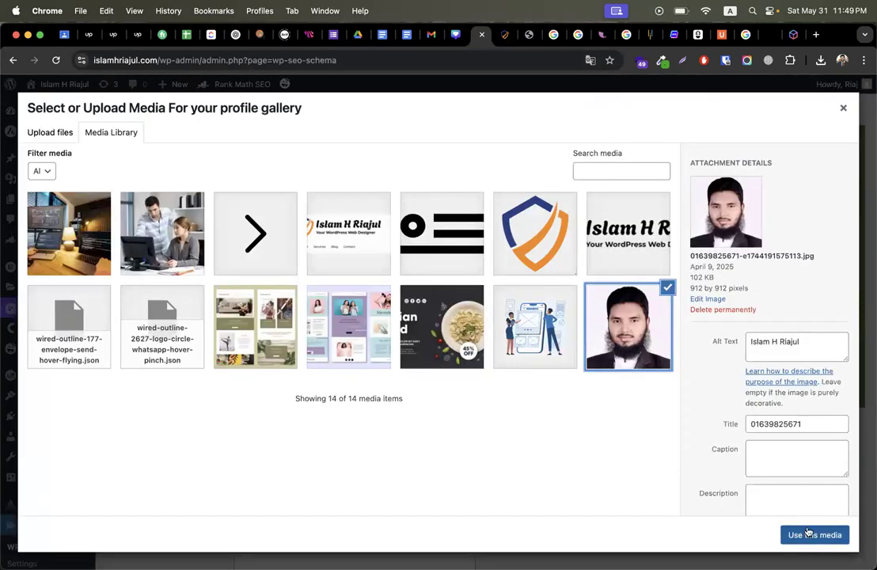
left_click(808, 534)
scroll(472, 378, "down", 2)
left_click(281, 292)
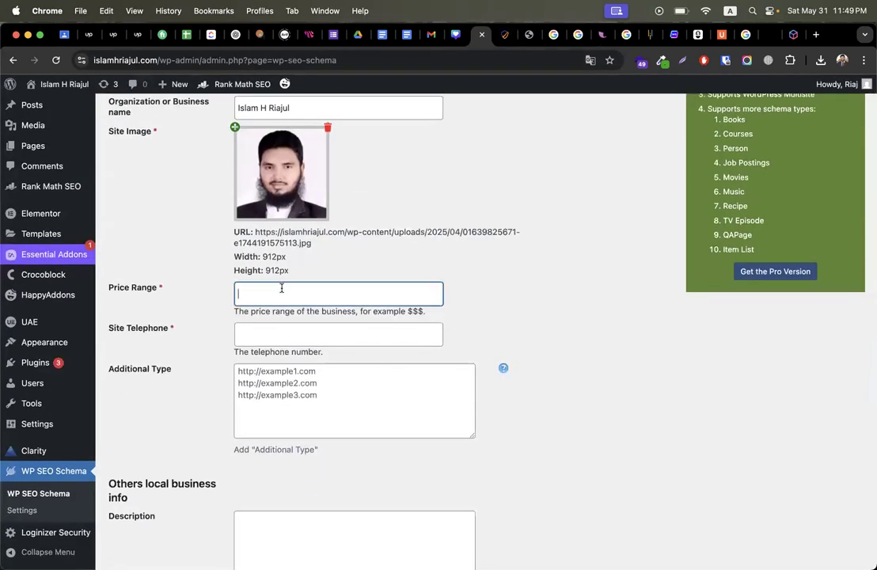
type("$$$")
left_click(383, 327)
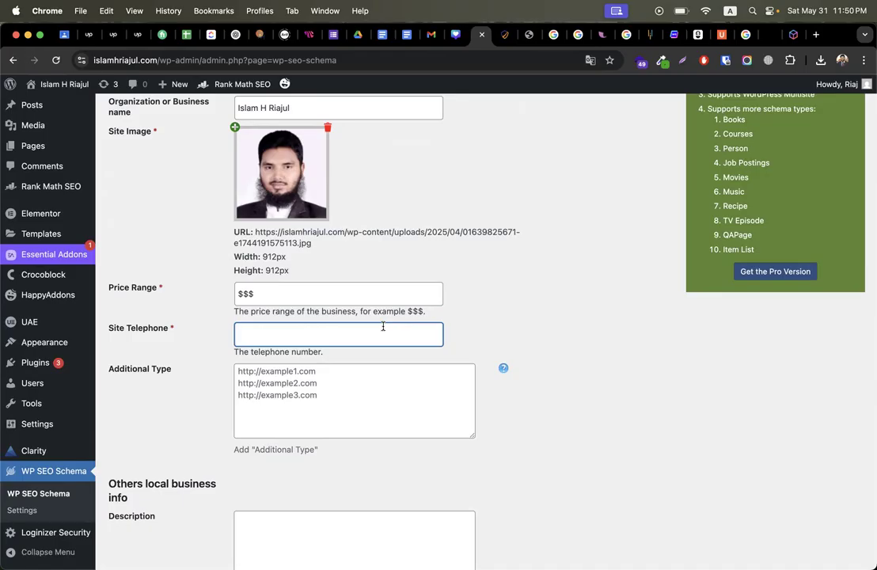
left_click(596, 402)
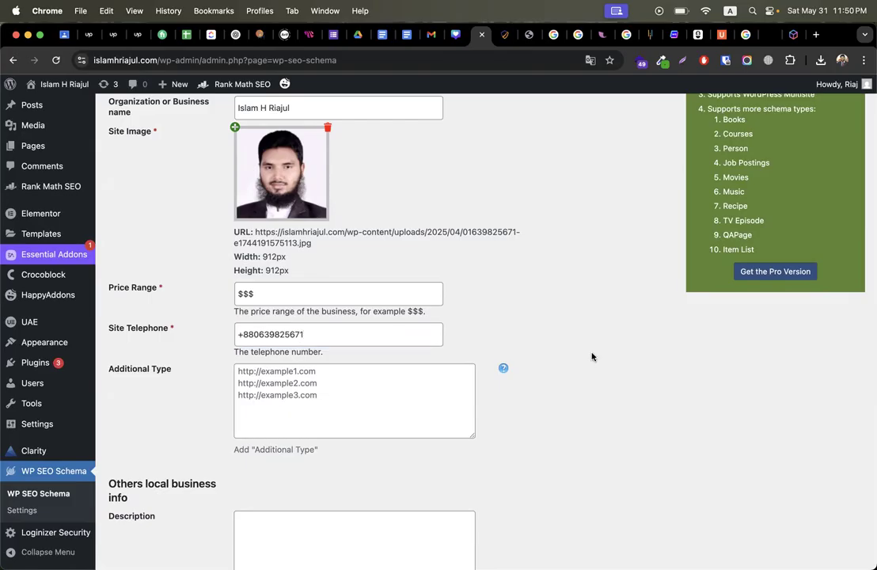
scroll(591, 355, "down", 5)
Step: Paste the site's https address into Additional Type and add a second copy on a new line
scroll(394, 187, "up", 1)
left_click(345, 220)
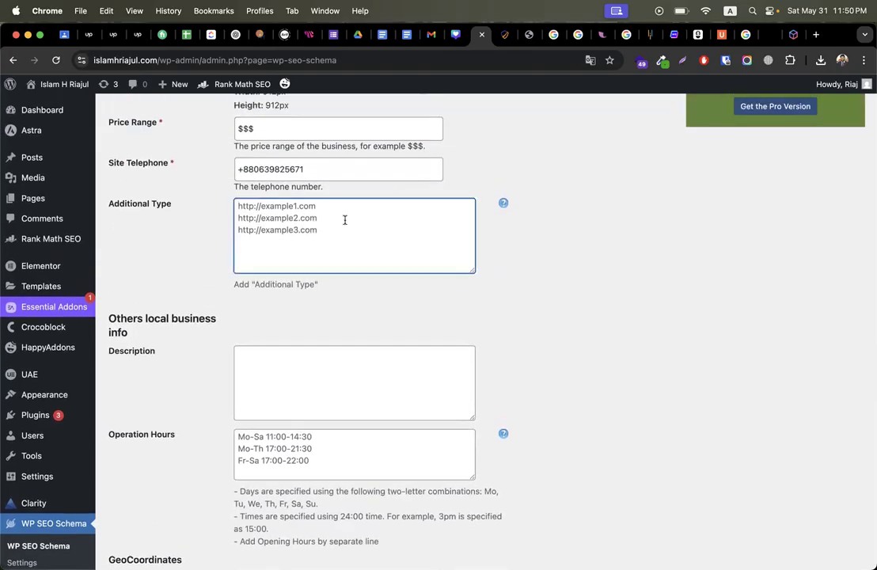
key("ctrl+Tab")
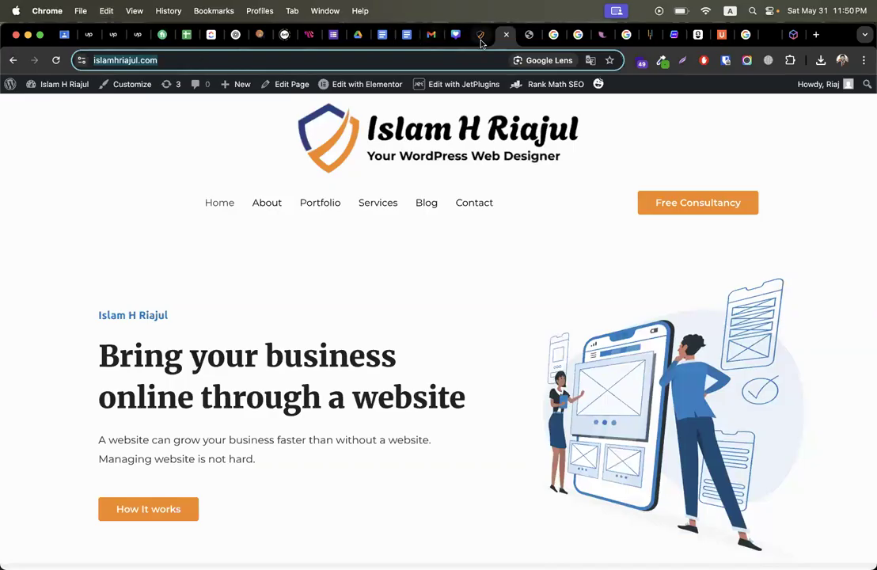
left_click(480, 35)
type("https://")
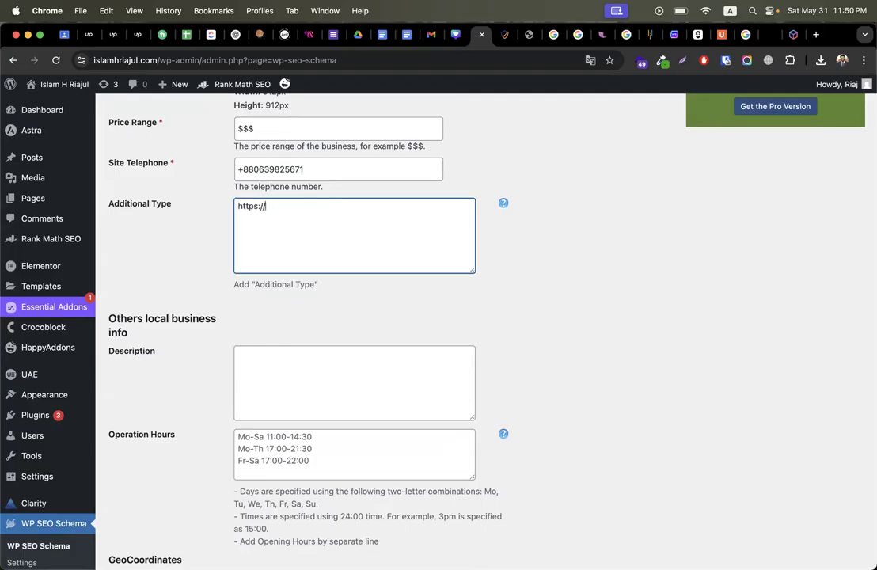
key("super+v")
key("super+z")
key("super+v")
key("super+a")
key("super+v")
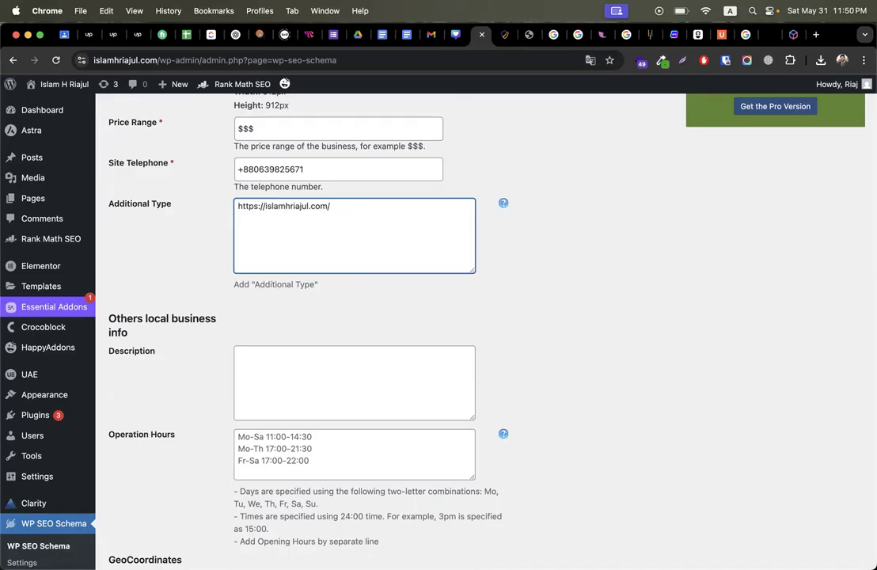
key("super+a")
key("Right")
key("Return")
key("super+v")
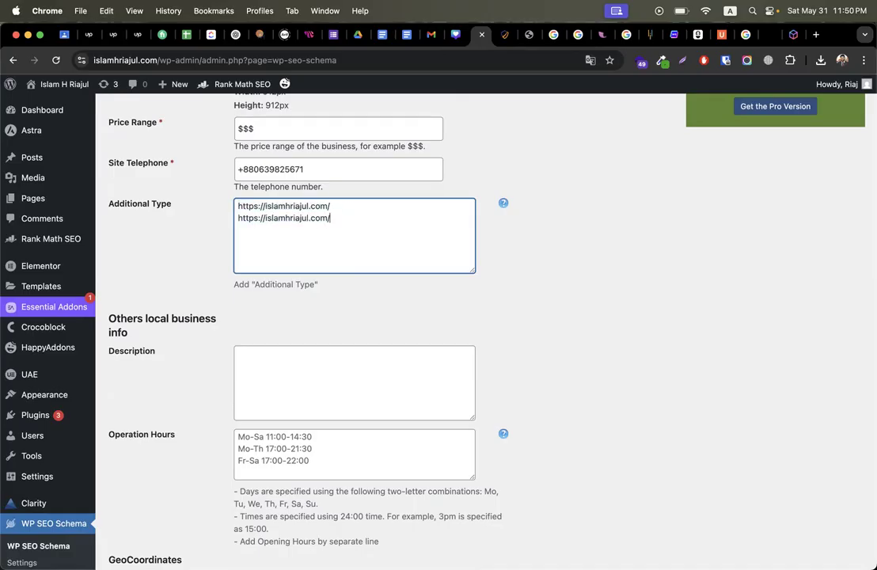
Step: Edit the copies into http, www and bare-domain variants, giving four address lines
left_click(257, 216)
key("BackSpace")
left_click(386, 220)
key("super+v")
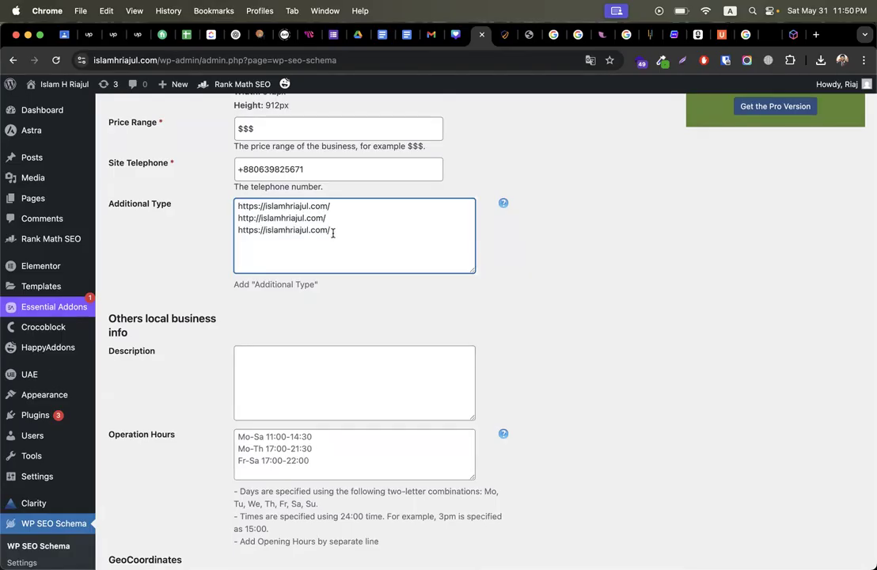
left_click_drag(265, 229, 238, 229)
type("www.")
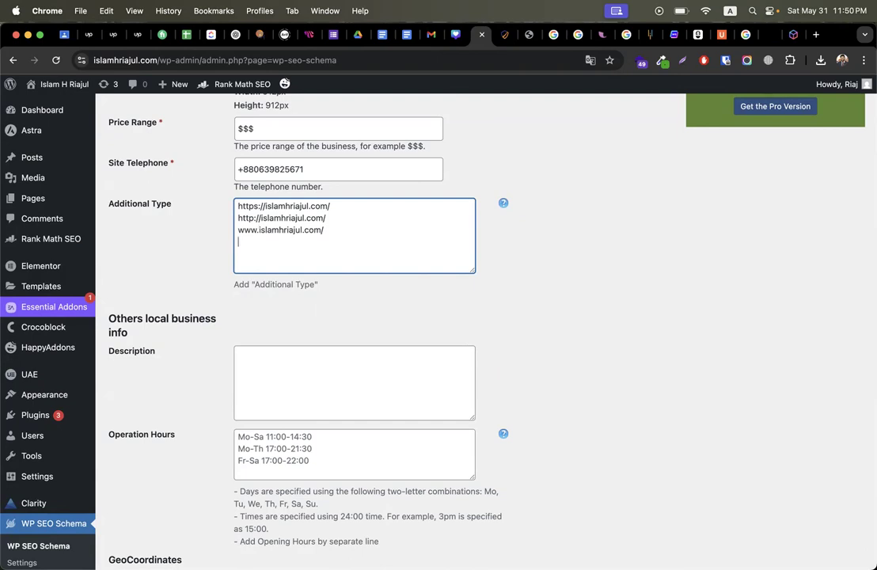
key("super+v")
left_click_drag(265, 241, 238, 242)
key("BackSpace")
left_click_drag(306, 243, 198, 195)
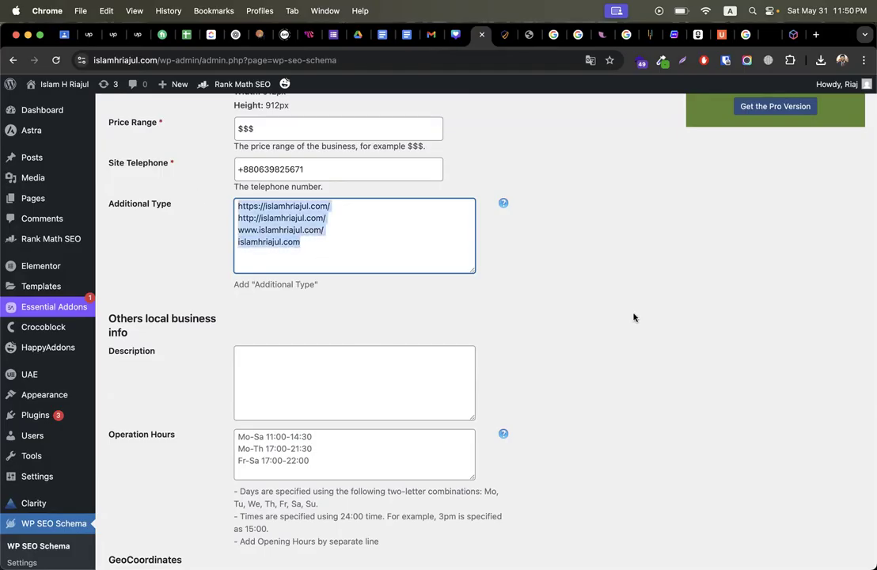
Step: Correct the site telephone number by adding a missing 1
left_click(344, 169)
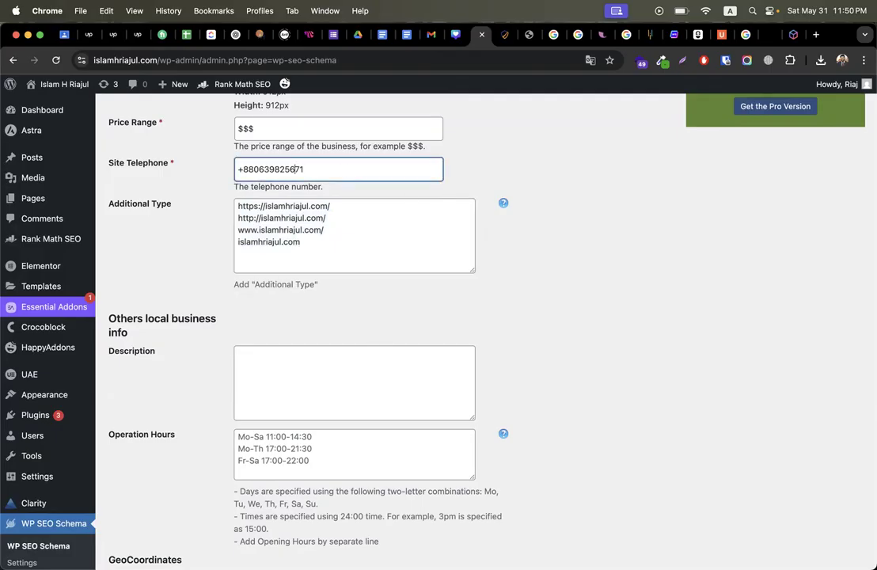
type("1")
left_click(579, 266)
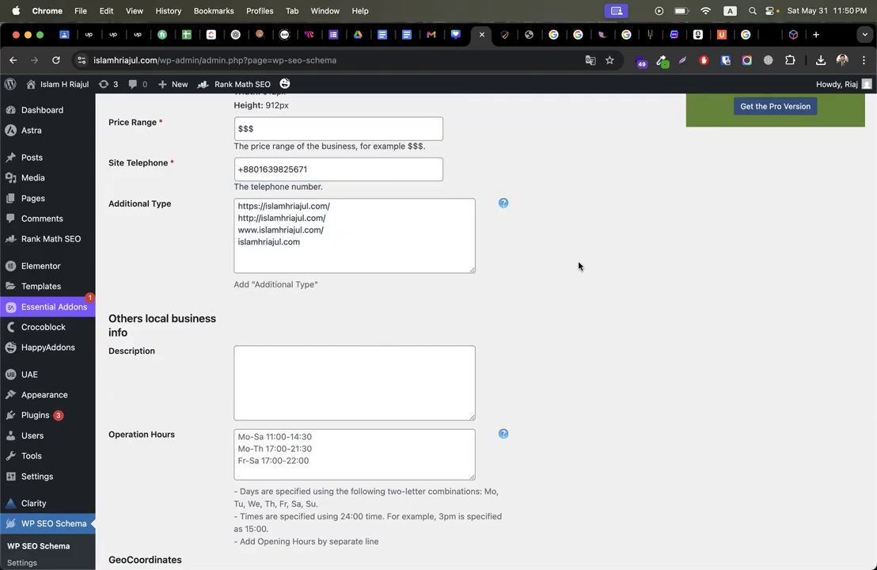
Step: Copy ChatGPT's homepage meta description about the best web developer in Dhaka into Description
scroll(579, 267, "down", 2)
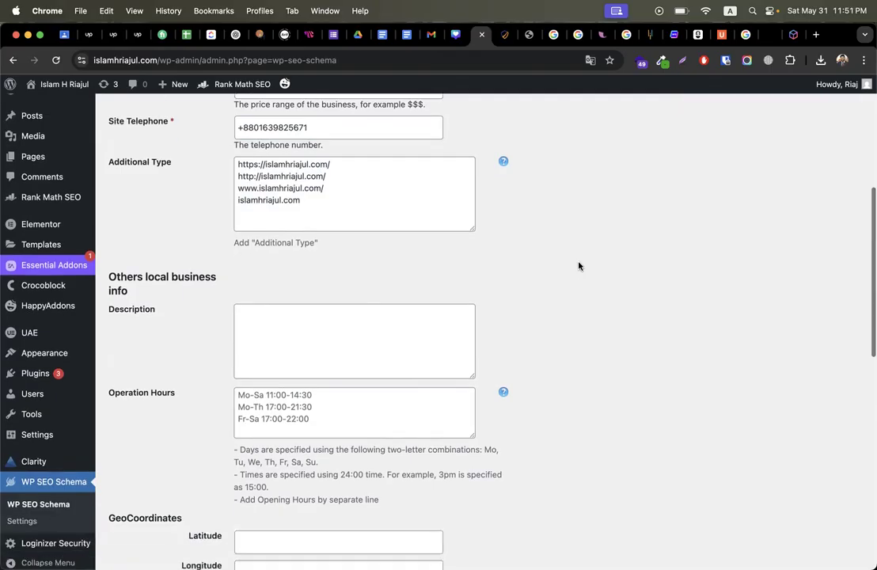
left_click(364, 344)
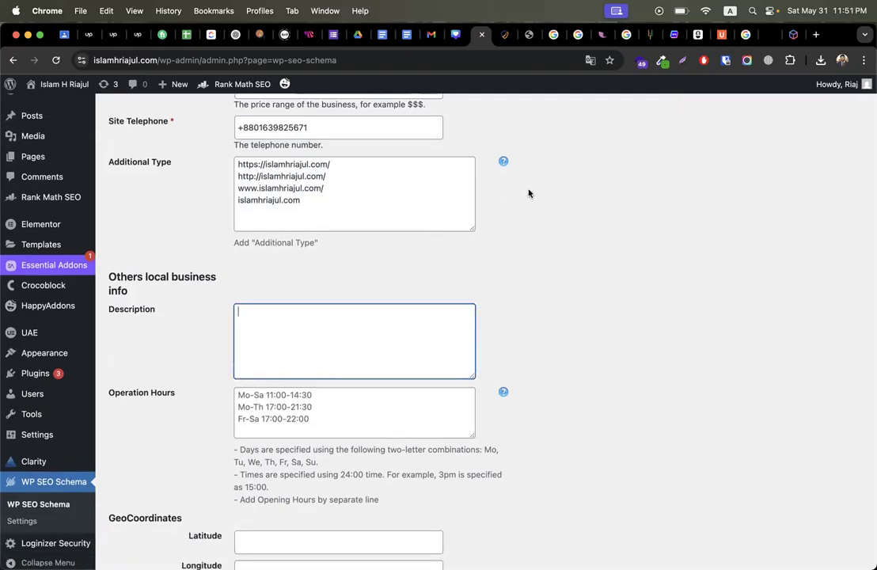
left_click(506, 34)
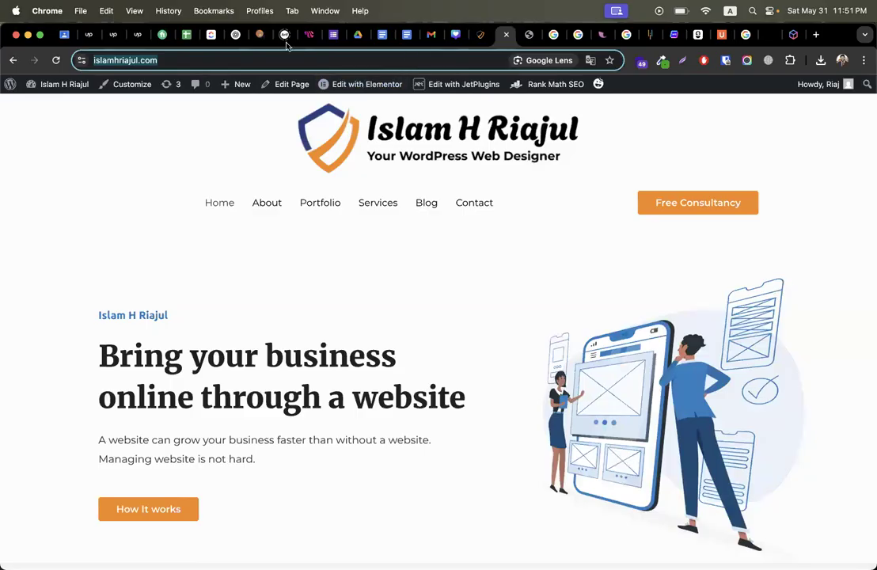
left_click(285, 34)
left_click(235, 34)
scroll(246, 293, "up", 10)
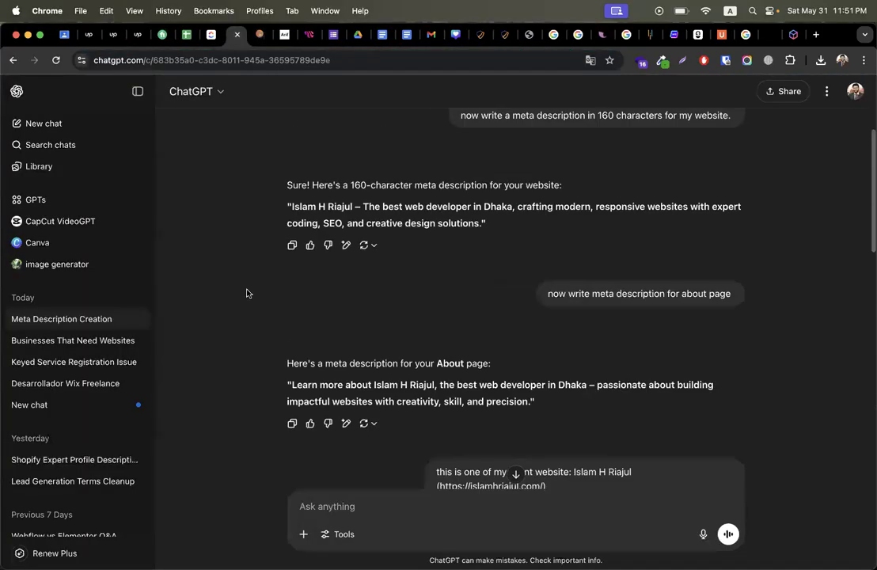
scroll(247, 293, "up", 2)
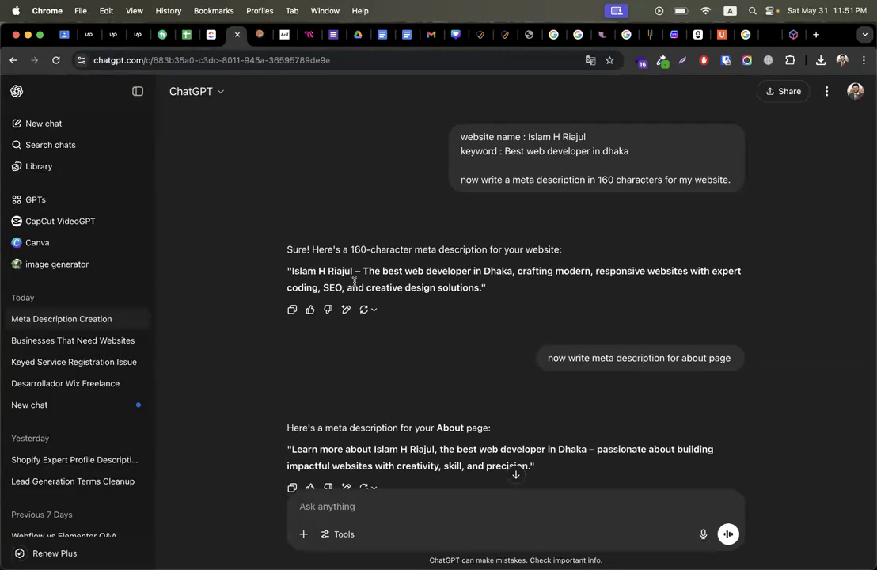
left_click_drag(291, 270, 478, 292)
key("super+c")
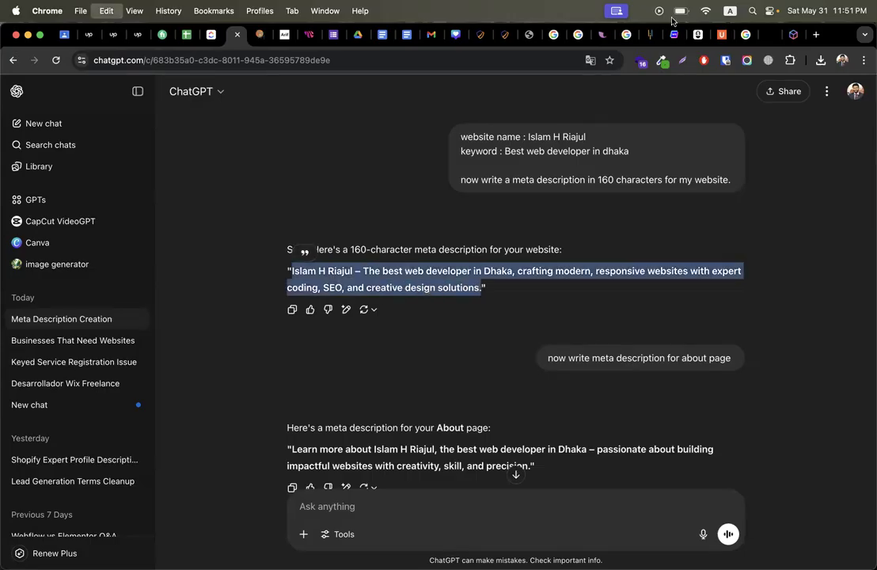
left_click(504, 36)
left_click(480, 35)
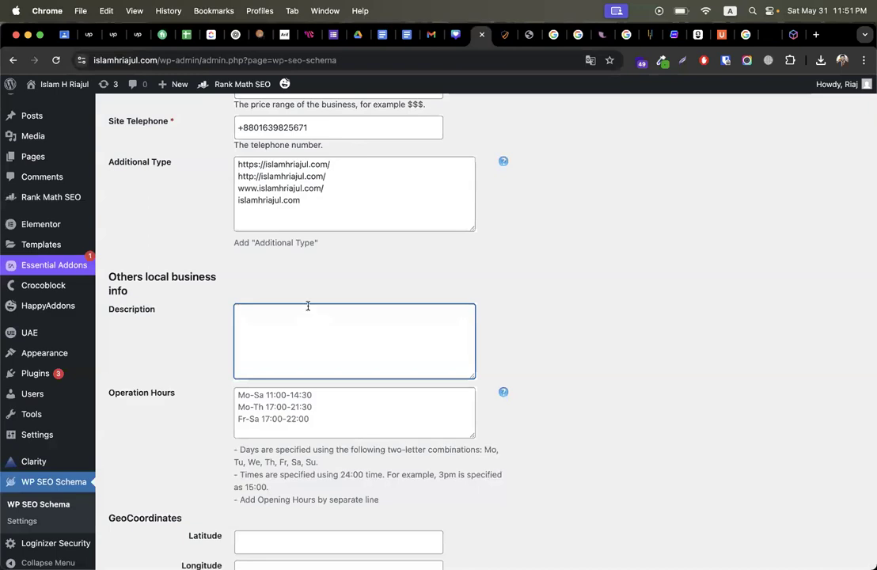
key("super+v")
scroll(580, 325, "down", 5)
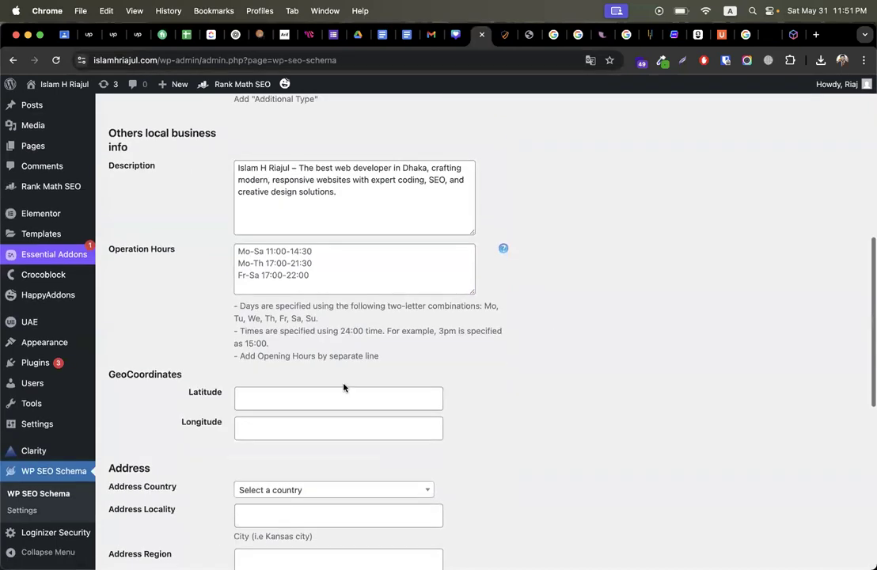
Step: Set the address country to Bangladesh
left_click(282, 329)
left_click(282, 349)
scroll(277, 333, "down", 3)
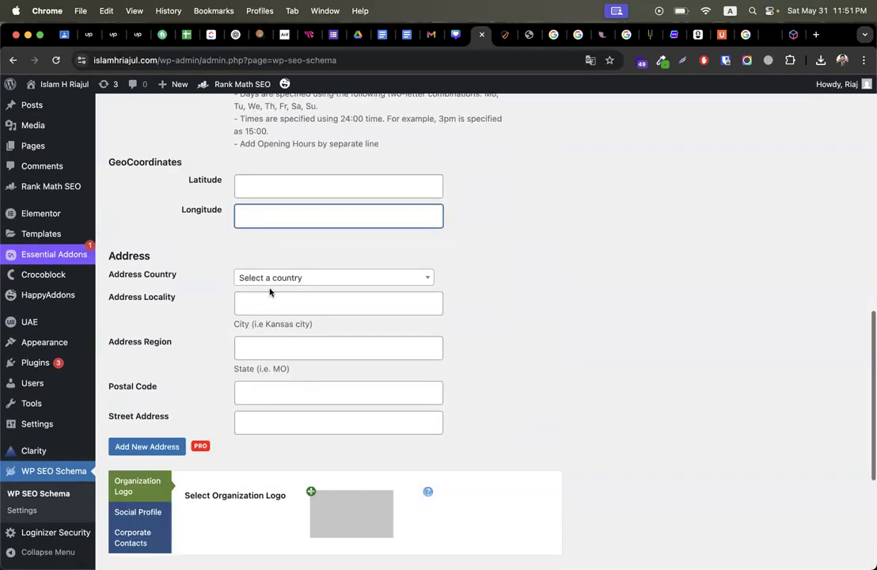
left_click(267, 284)
type("ban")
left_click(262, 342)
Step: Enter region dhaka, locality savar, street address savar and postal code 1342
left_click(279, 303)
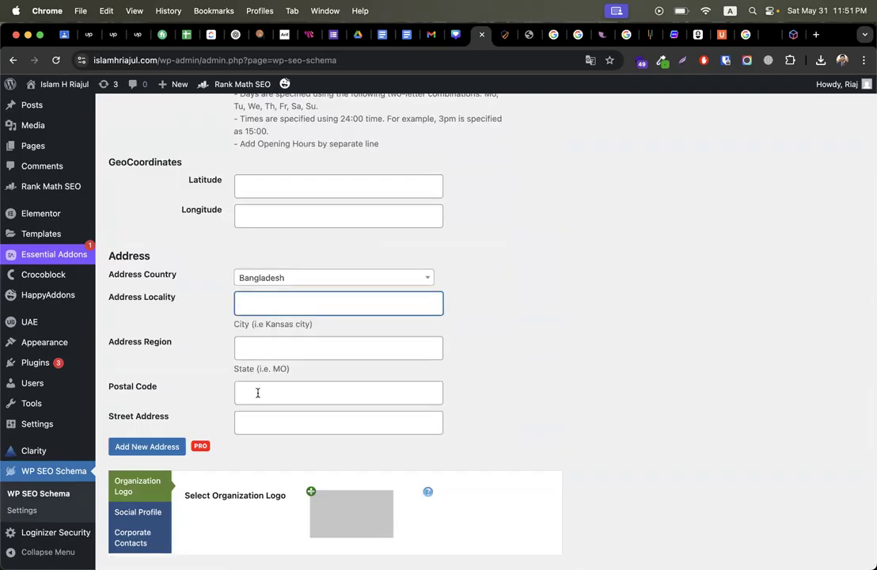
left_click(255, 348)
type("dhaka")
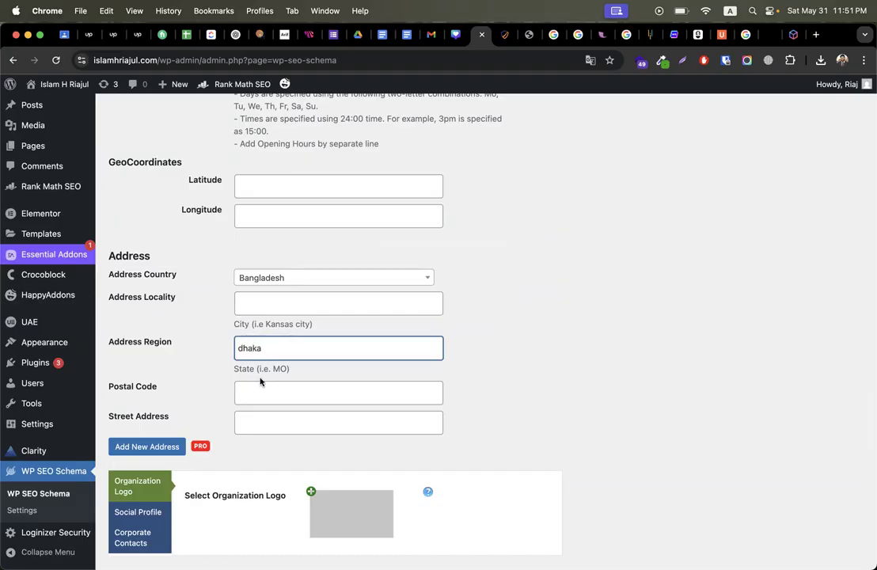
left_click(266, 306)
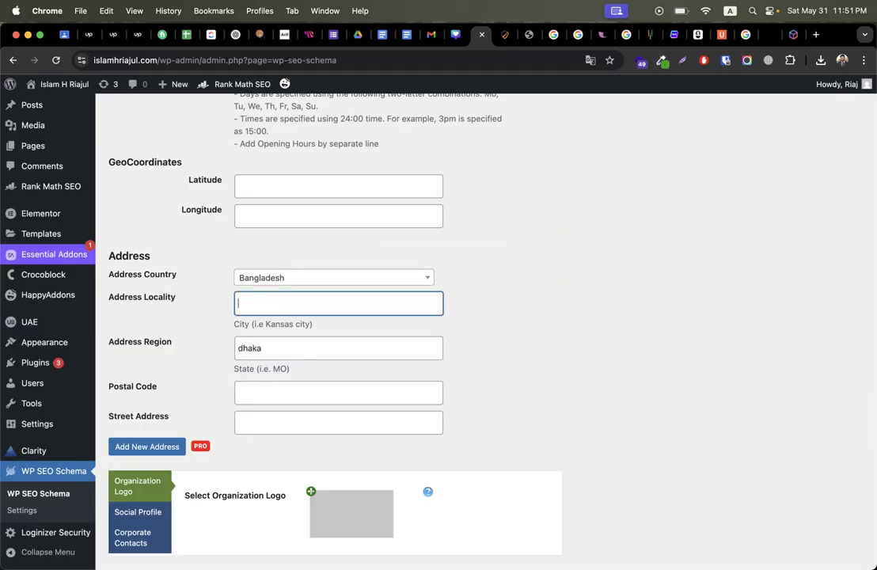
left_click(264, 393)
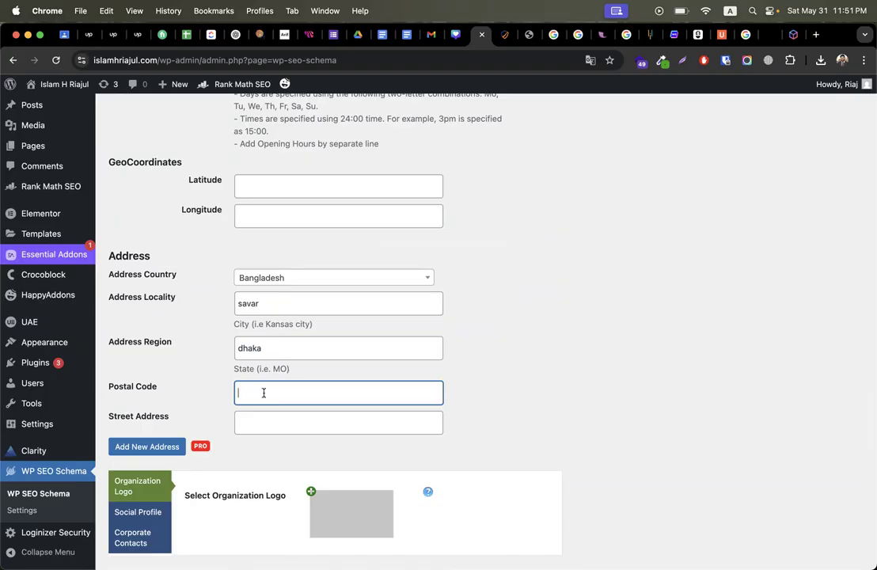
left_click(266, 427)
type("savar")
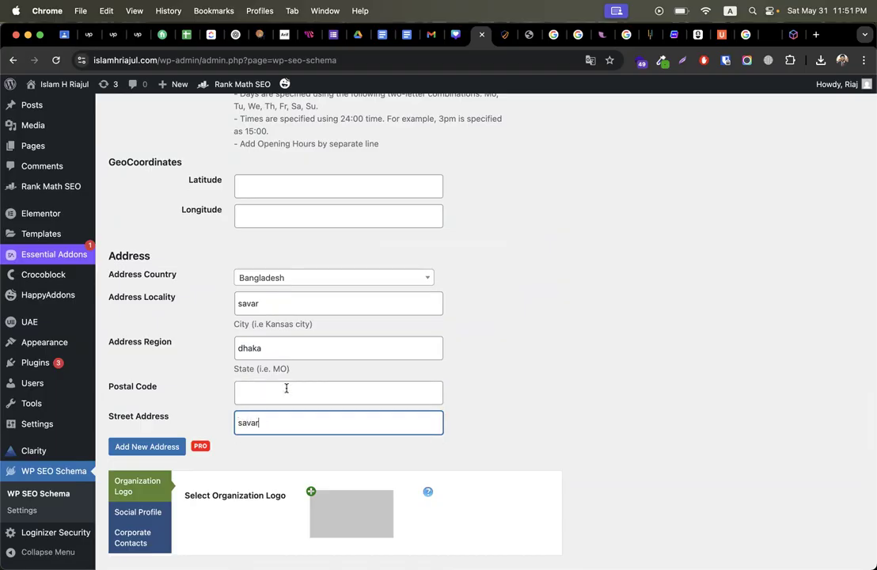
left_click(286, 388)
type("1342")
scroll(488, 329, "down", 2)
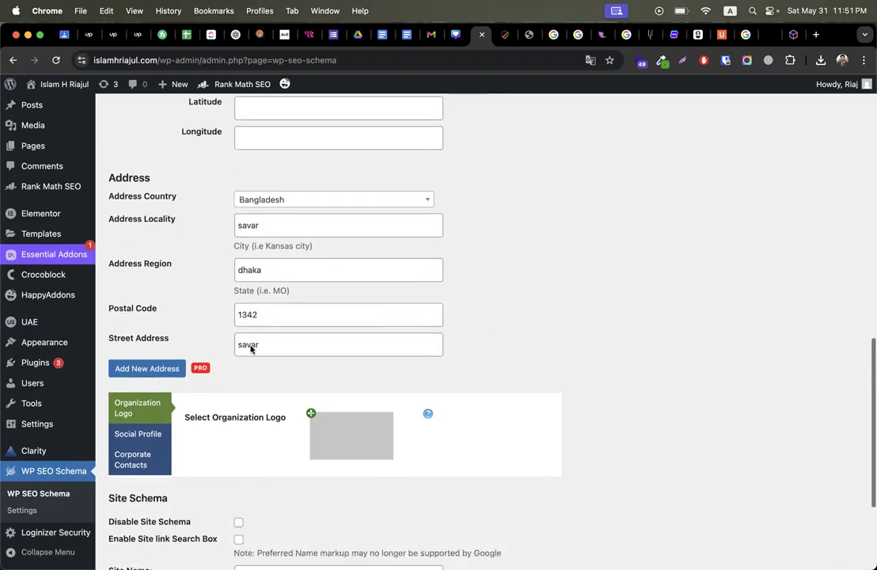
scroll(350, 331, "down", 2)
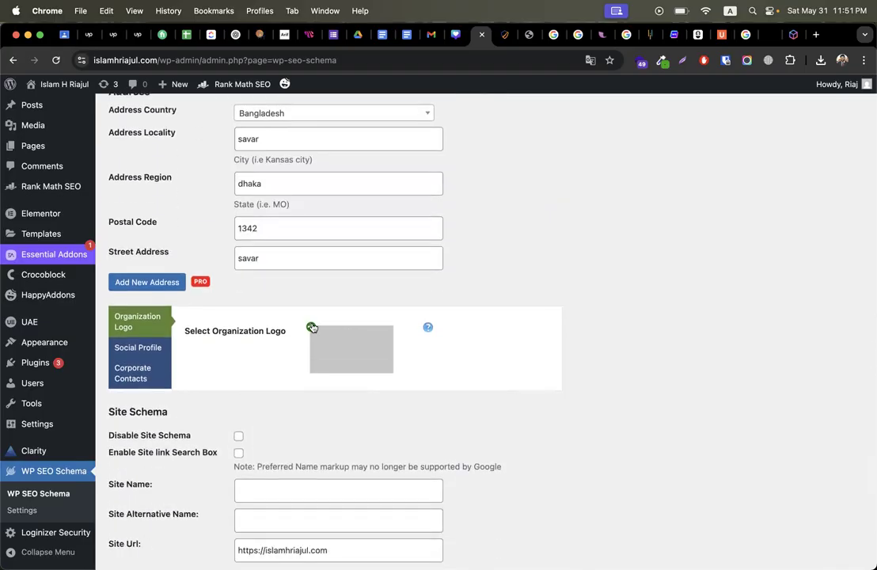
Step: Set the site's wordmark image as the organization logo
left_click(312, 327)
left_click(628, 235)
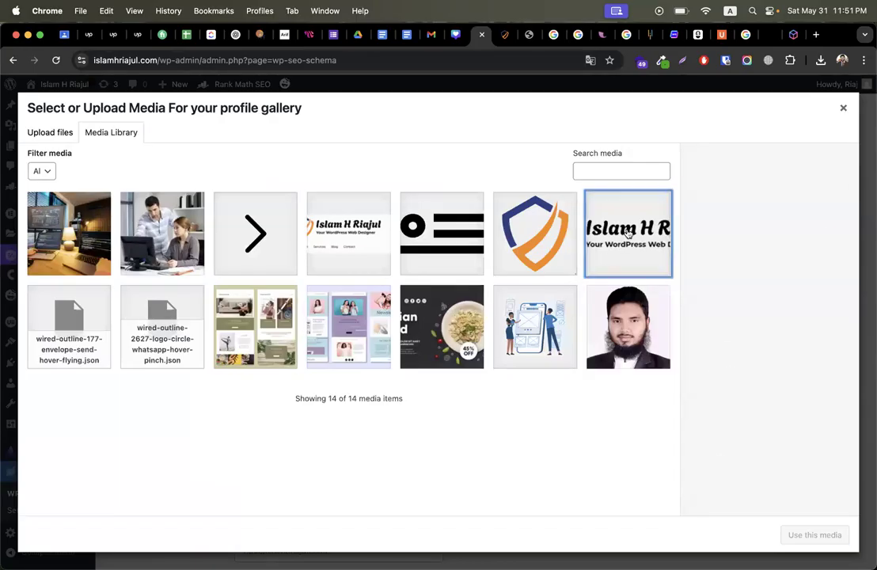
left_click(785, 535)
scroll(470, 456, "down", 4)
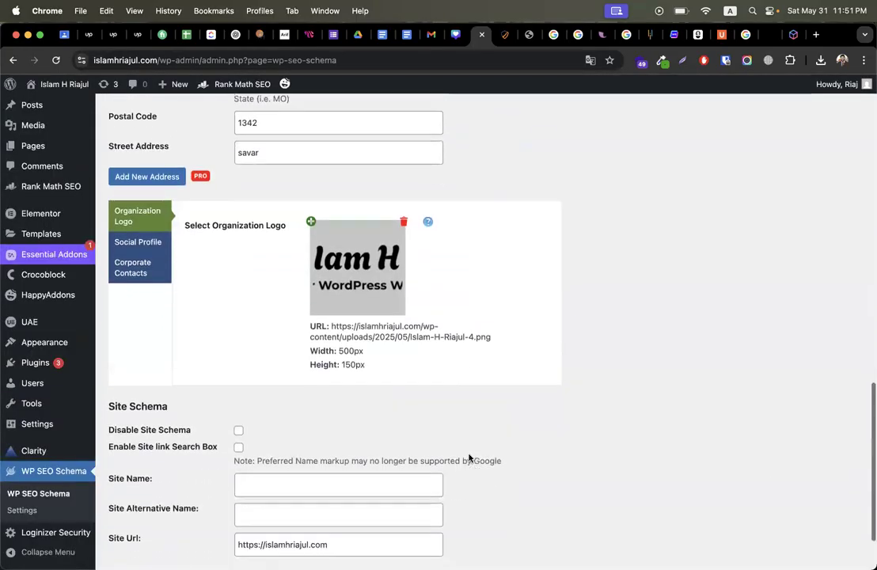
Step: Copy the organization name and paste it as the Site Name
left_click(327, 394)
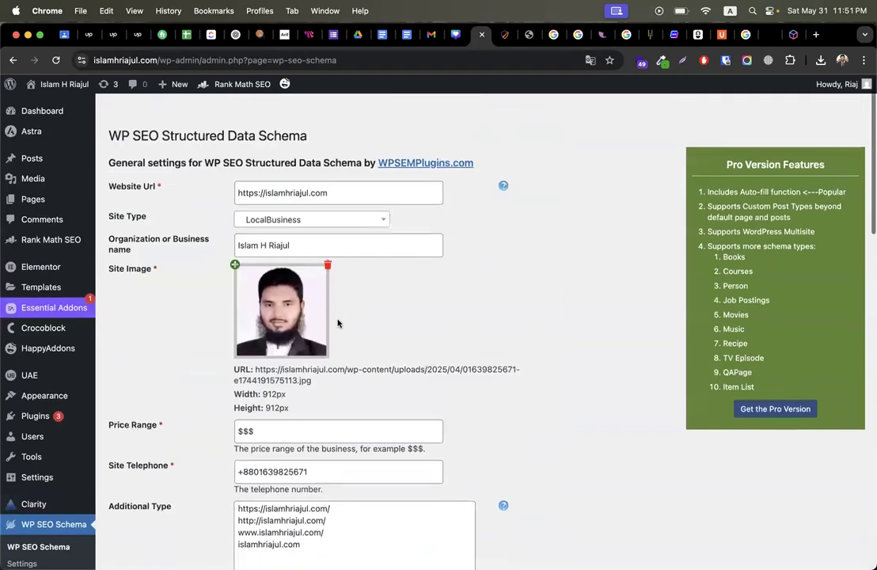
scroll(317, 219, "down", 1)
left_click(315, 219)
key("cmd+a")
key("cmd+c")
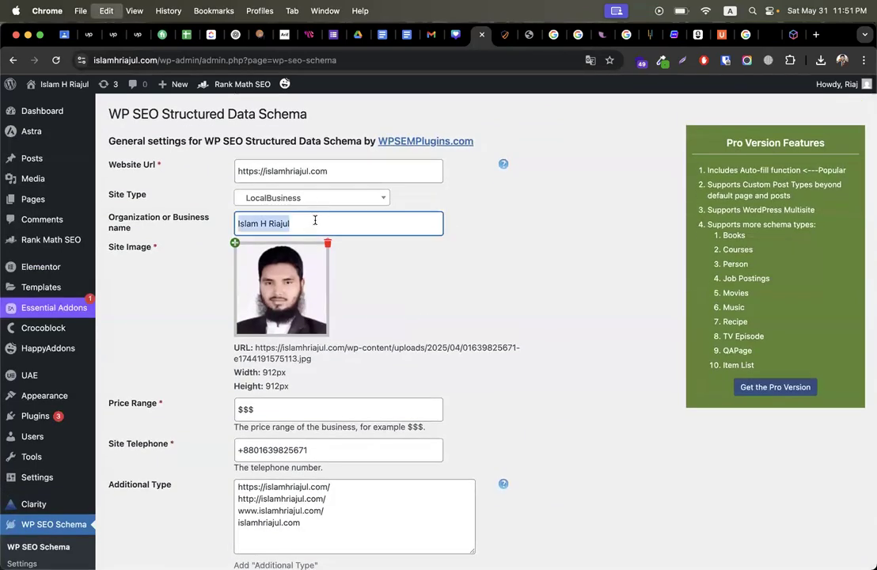
scroll(367, 326, "down", 15)
left_click(284, 399)
key("cmd+v")
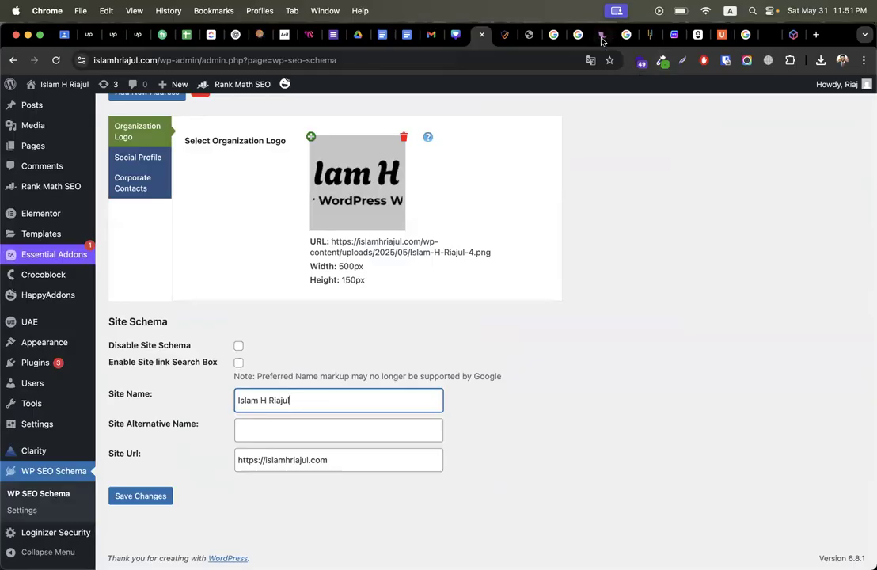
Step: Set the Site Alternative Name to 'Best web developer in dhaka' from the notes
left_click(594, 34)
left_click_drag(178, 143, 3, 140)
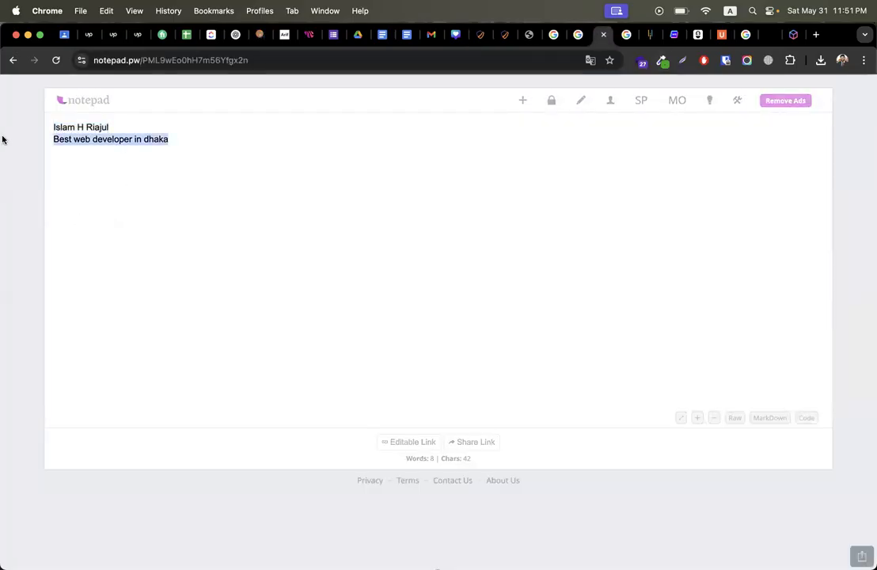
left_click(478, 34)
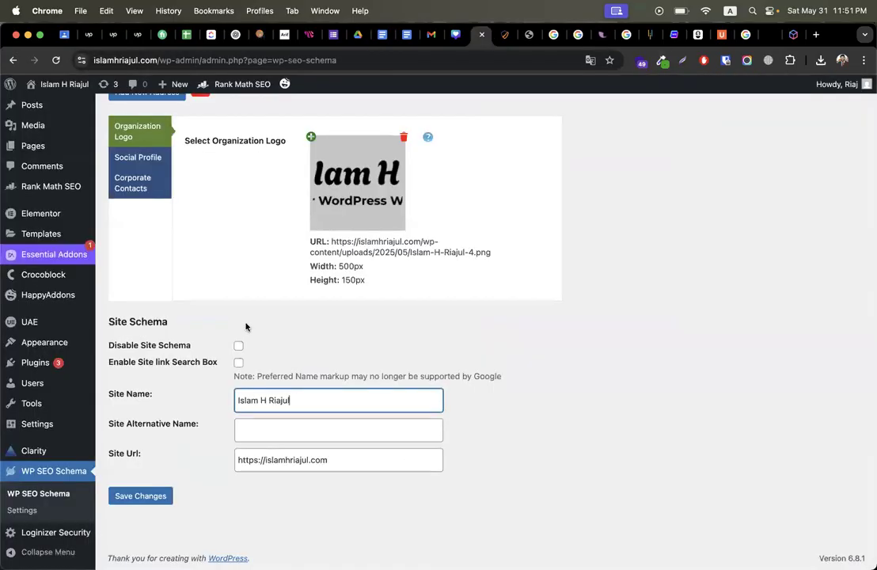
left_click(275, 438)
key("cmd+v")
scroll(464, 378, "up", 20)
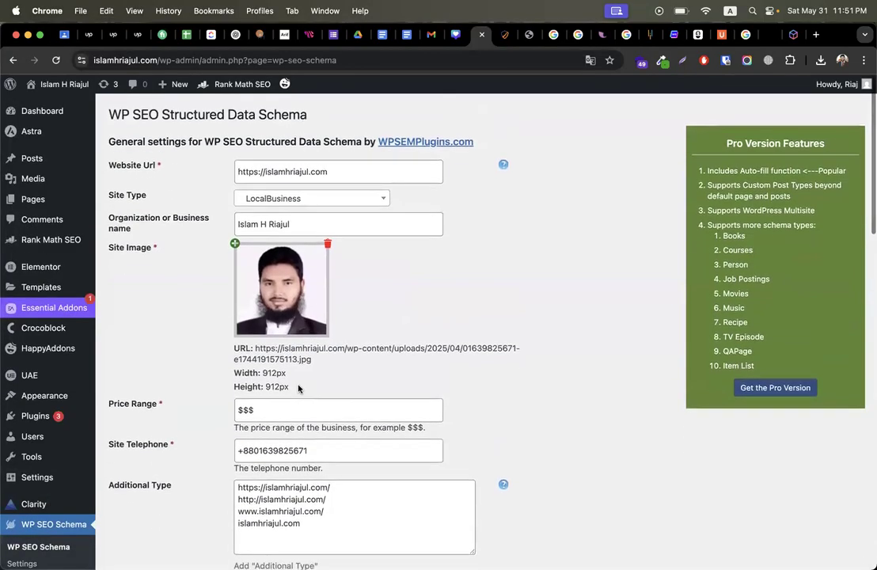
scroll(298, 388, "down", 20)
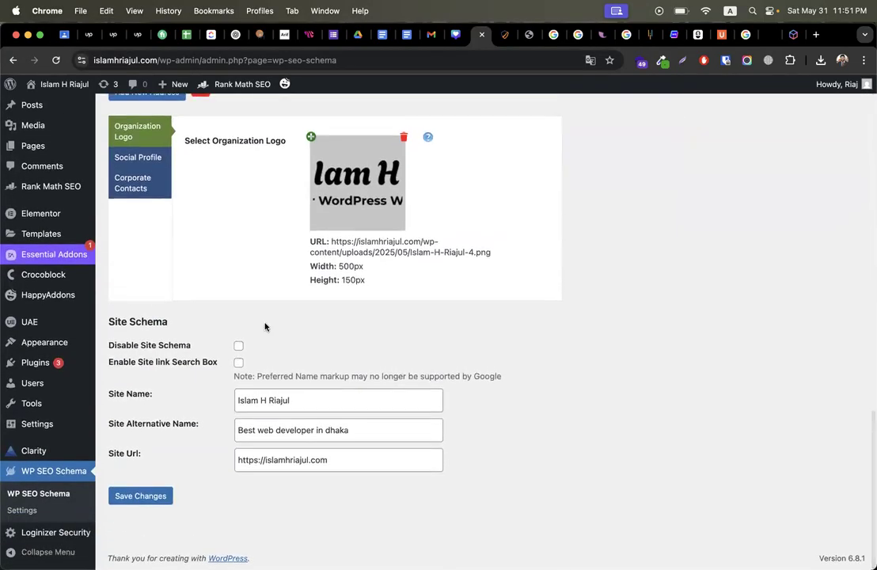
scroll(237, 317, "up", 3)
Step: Open the social profile settings and paste the business name as company name
left_click(138, 253)
left_click(355, 234)
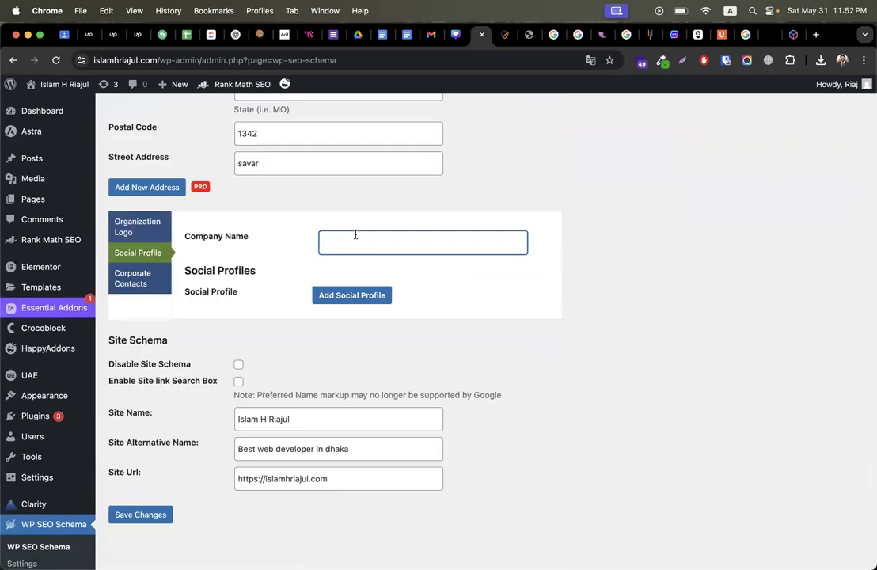
triple_click(325, 422)
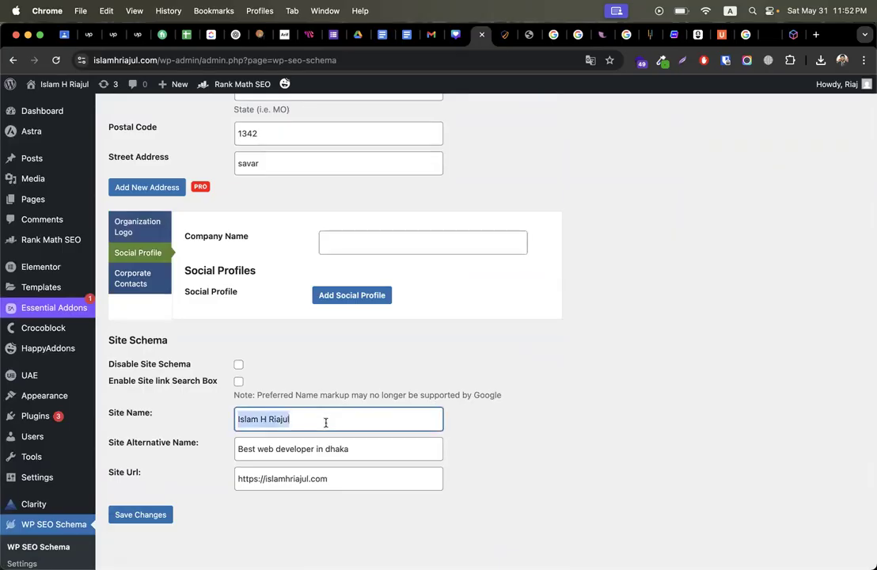
left_click(407, 249)
key("super+v")
Step: Add Facebook and LinkedIn social profile entries, then delete both
left_click(349, 296)
left_click(360, 314)
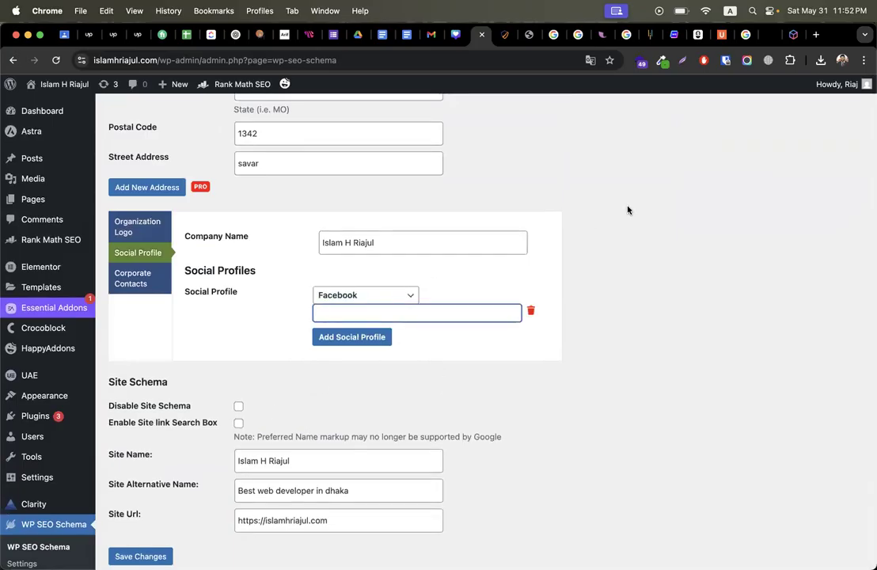
left_click(371, 337)
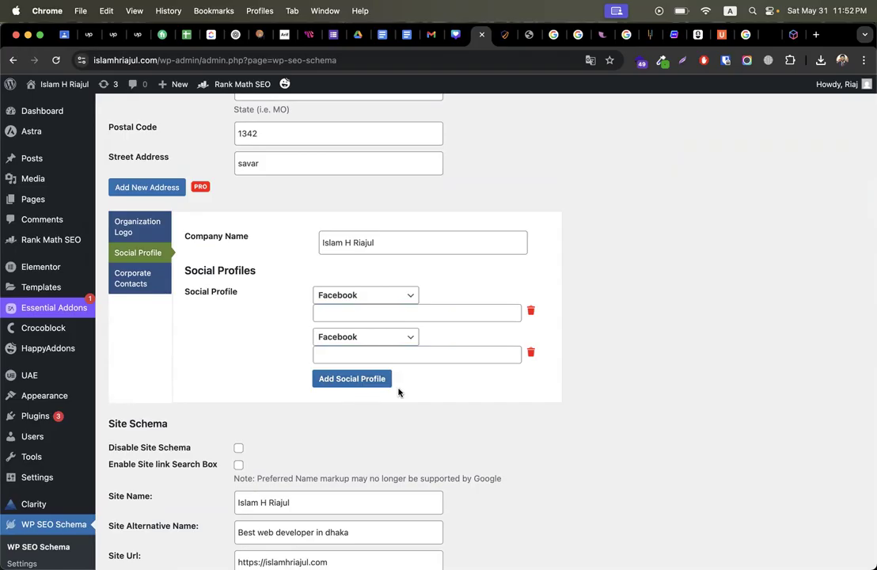
left_click(363, 336)
left_click(341, 392)
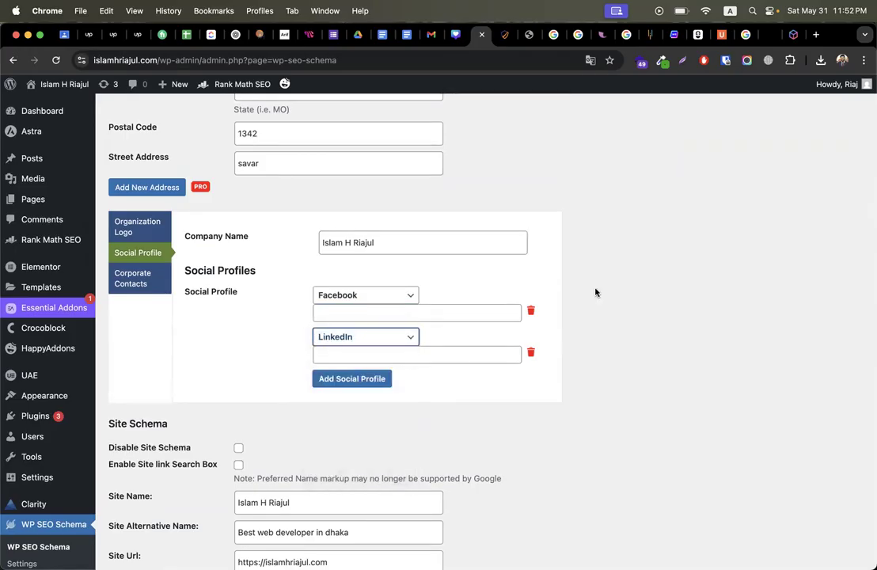
left_click(530, 352)
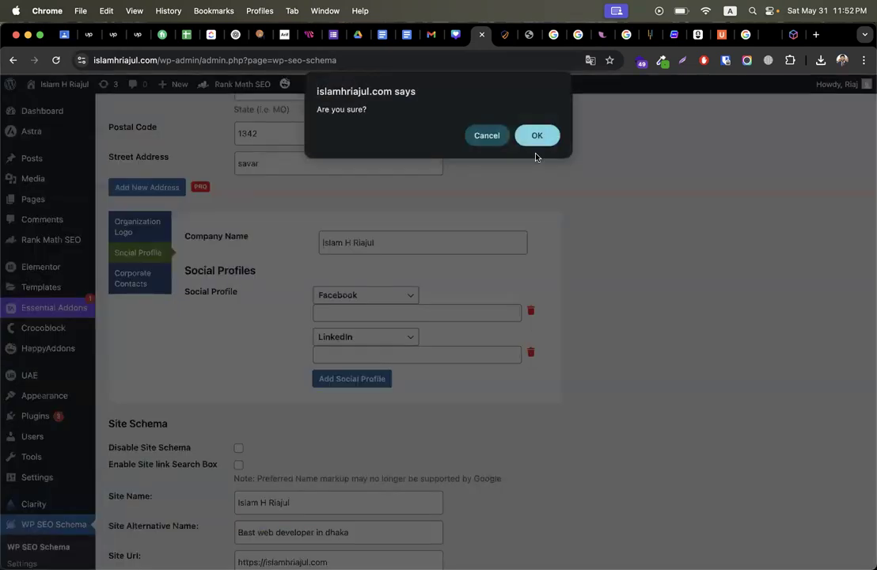
left_click(537, 136)
left_click(530, 312)
left_click(537, 136)
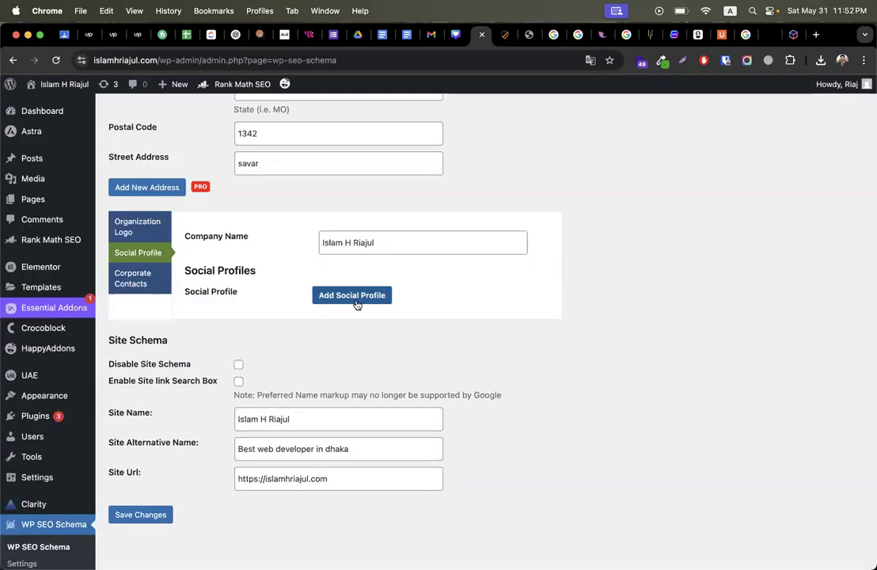
Step: Save the WP SEO Schema settings and review the page
left_click(162, 515)
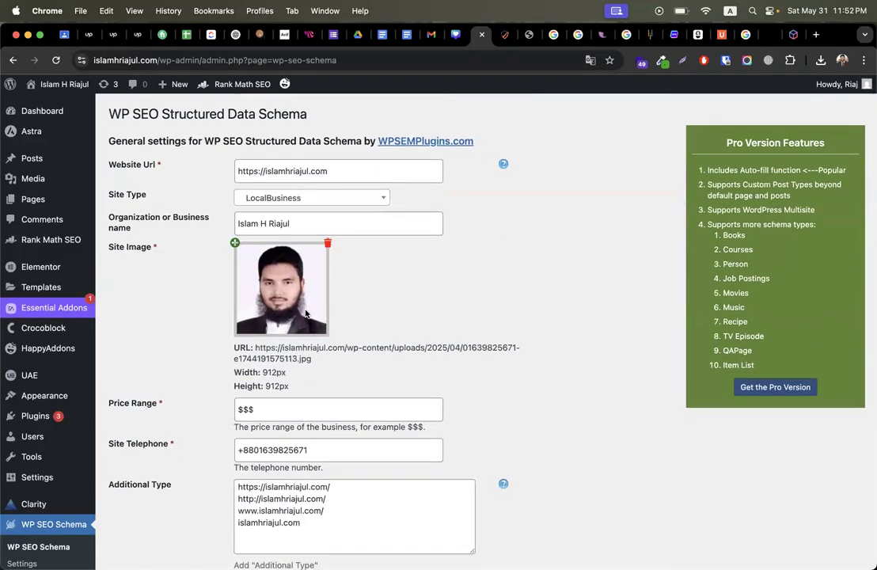
scroll(76, 427, "down", 2)
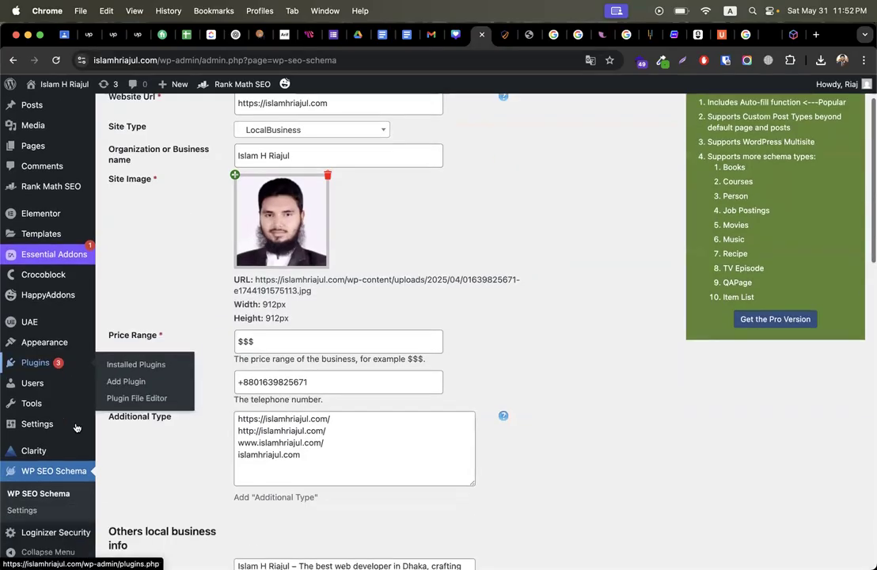
scroll(76, 428, "down", 5)
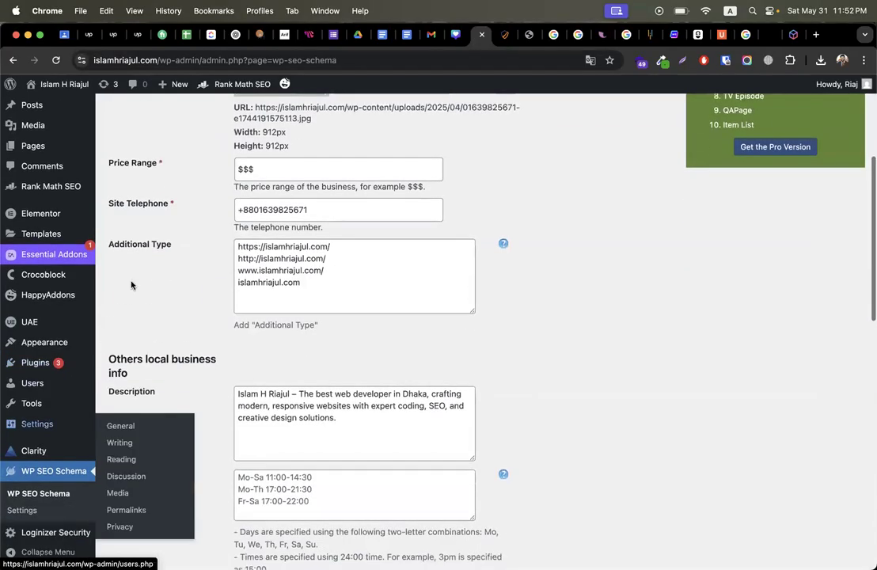
Step: Search plugins for 'antismam', then install and activate Anti-Spam by CleanTalk
left_click(112, 363)
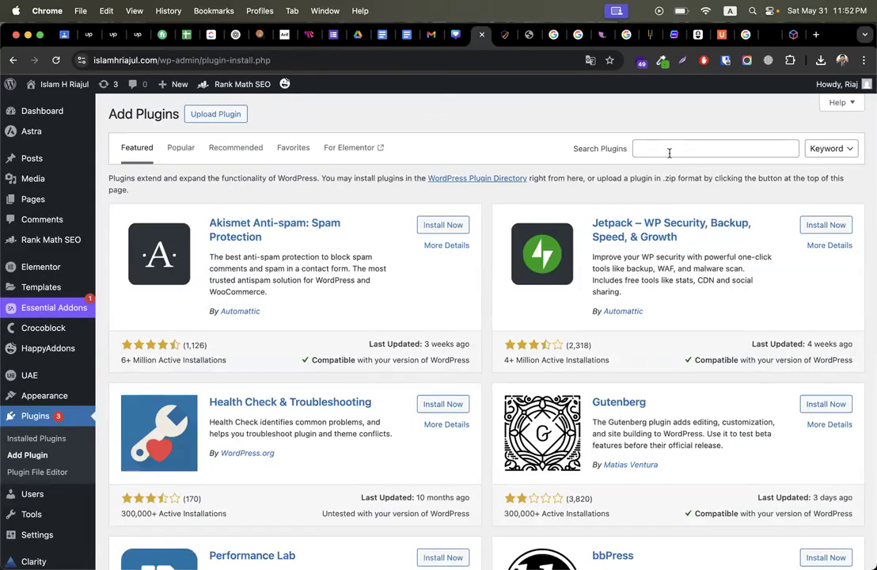
left_click(670, 153)
type("antisma")
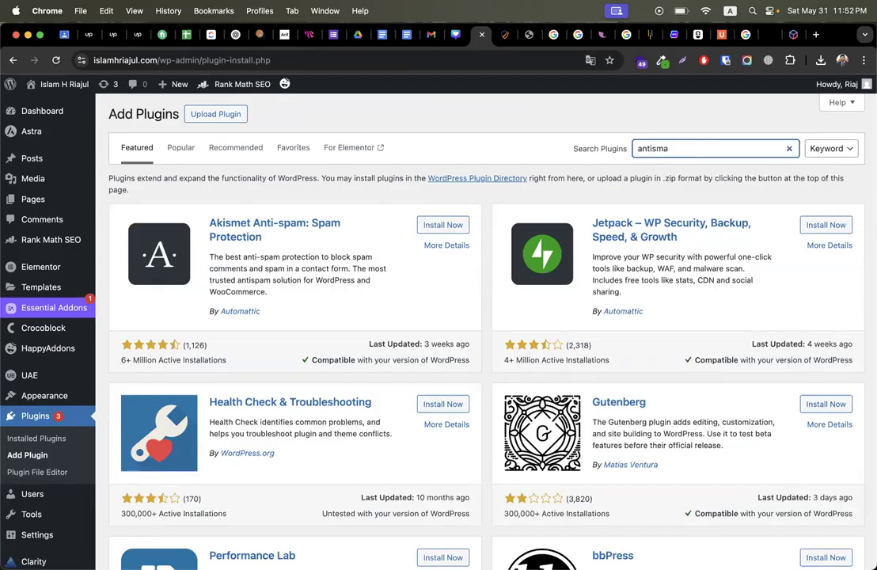
type("m")
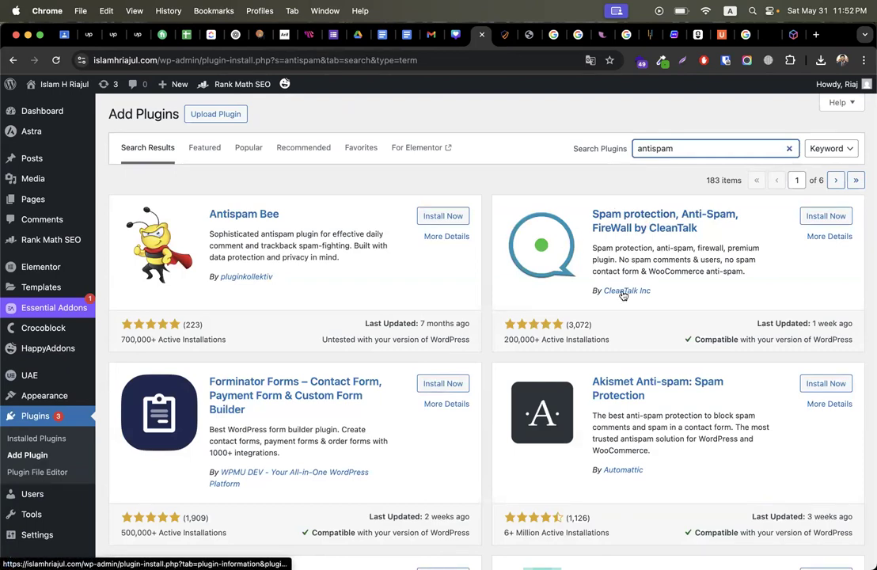
left_click(816, 223)
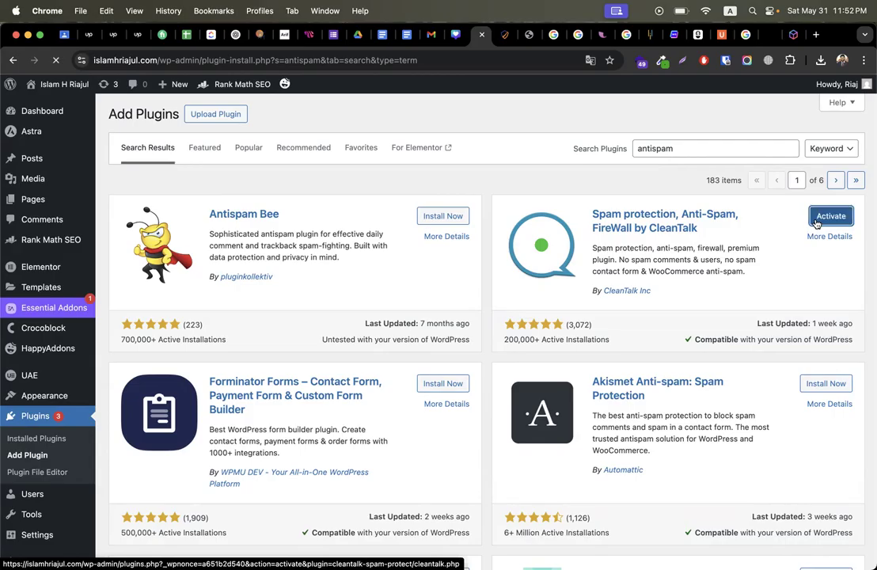
left_click(817, 224)
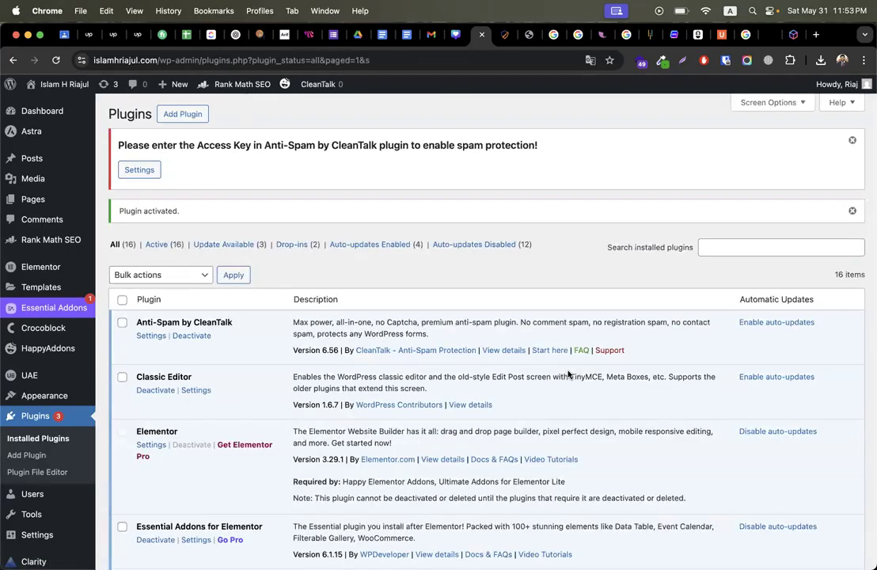
triple_click(270, 139)
Step: Get a CleanTalk access key in Anti-Spam settings to protect registration, comment and contact forms
left_click(130, 172)
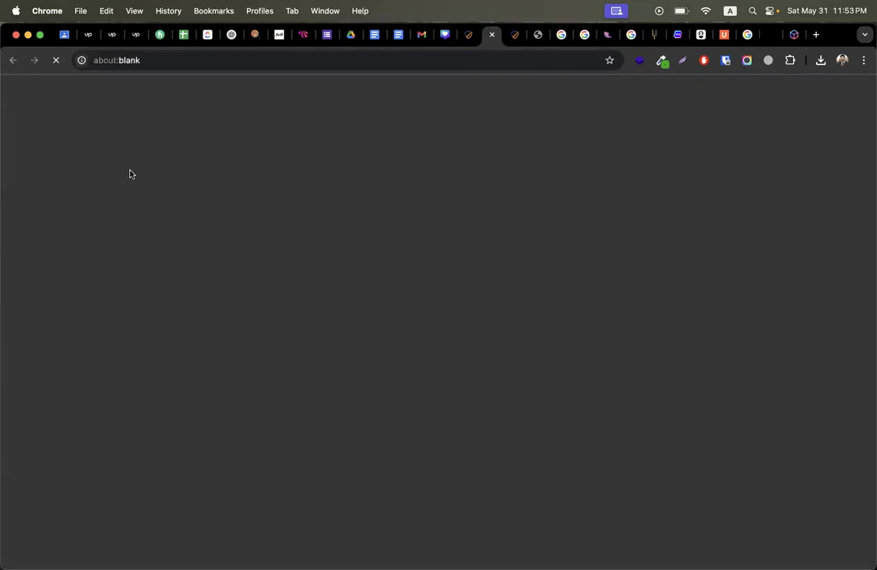
left_click(206, 207)
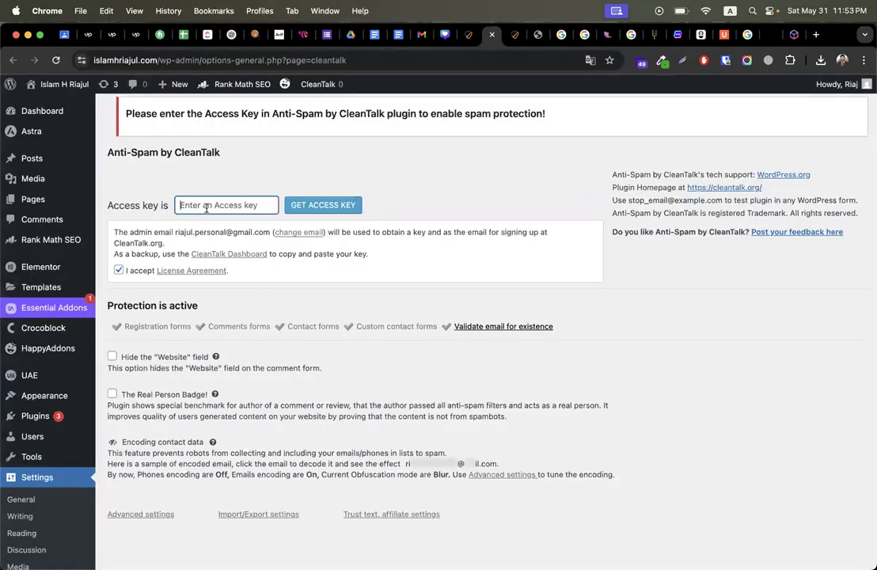
triple_click(136, 328)
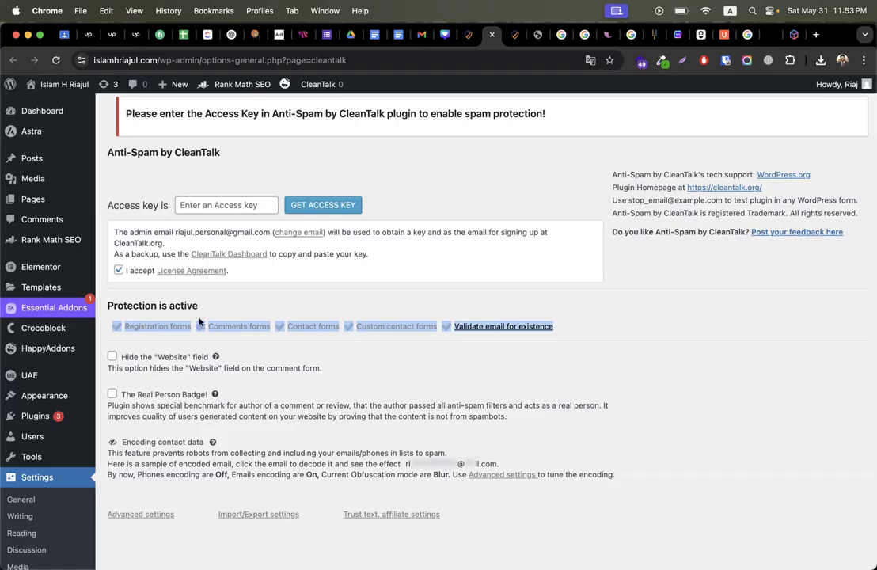
left_click(265, 339)
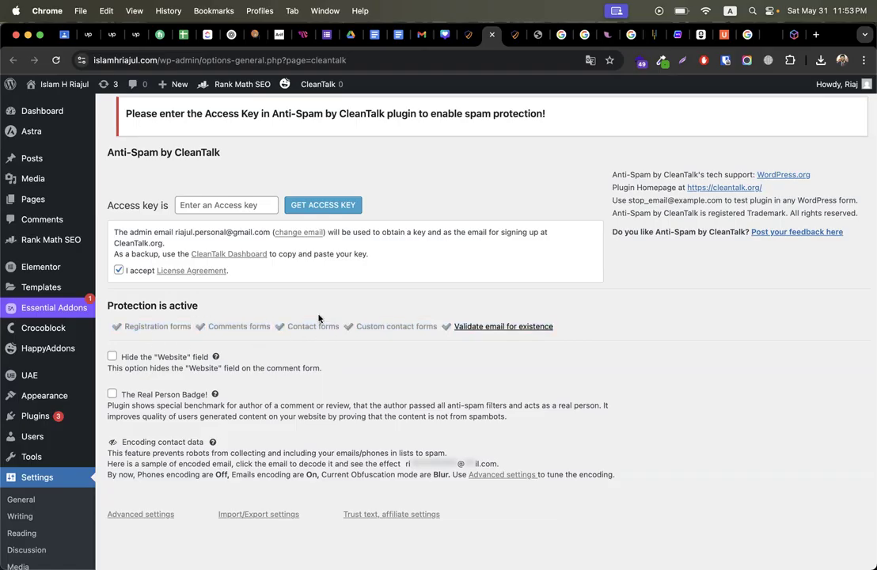
left_click(225, 205)
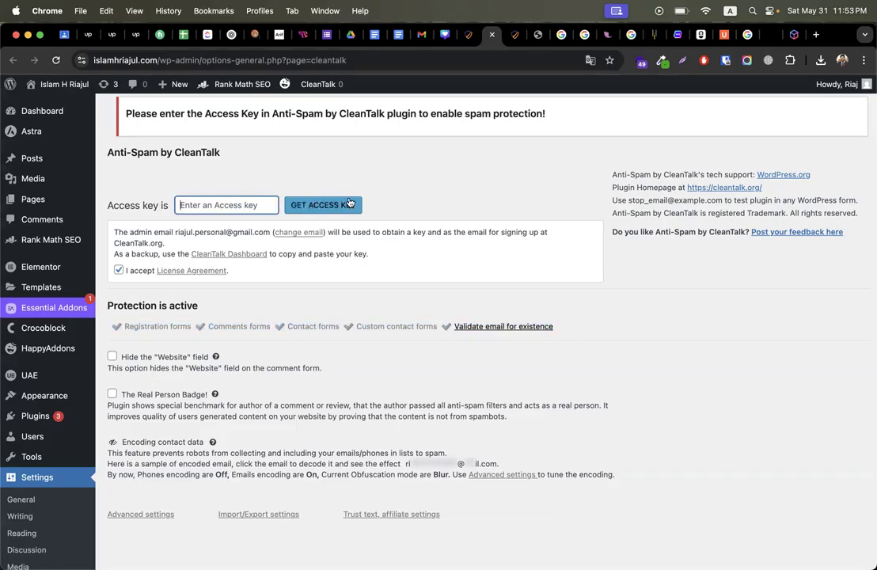
left_click(349, 204)
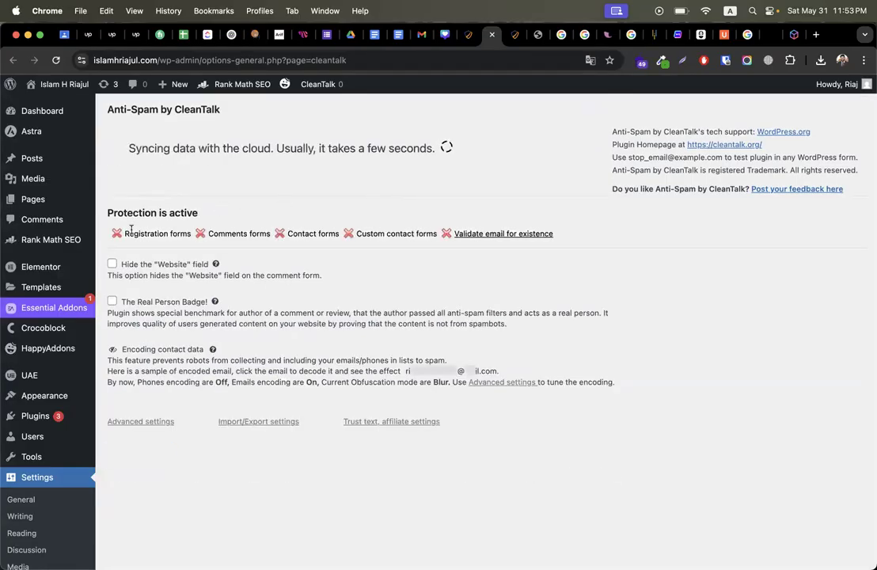
left_click_drag(127, 232, 487, 235)
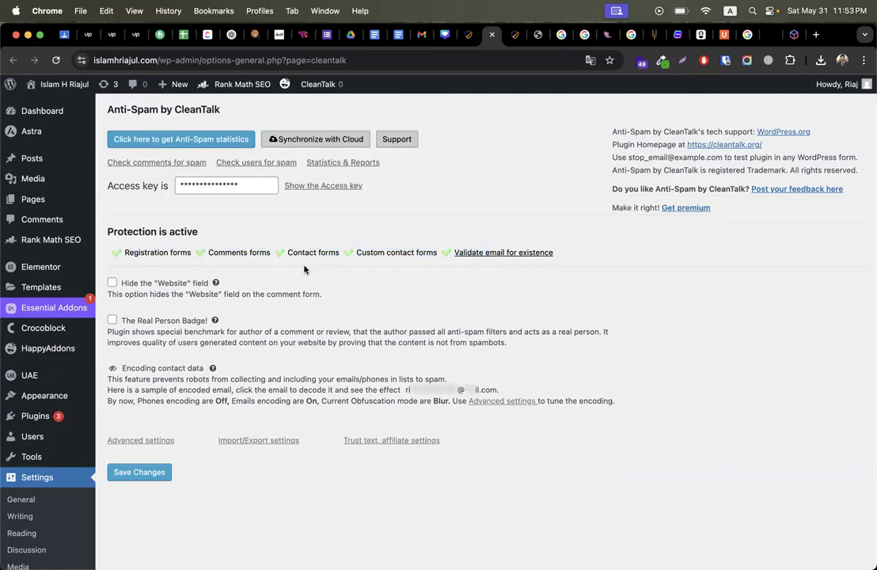
left_click_drag(129, 251, 583, 247)
left_click(244, 184)
left_click(497, 174)
Step: Close the leftover unrelated Chrome tabs
left_click(635, 35)
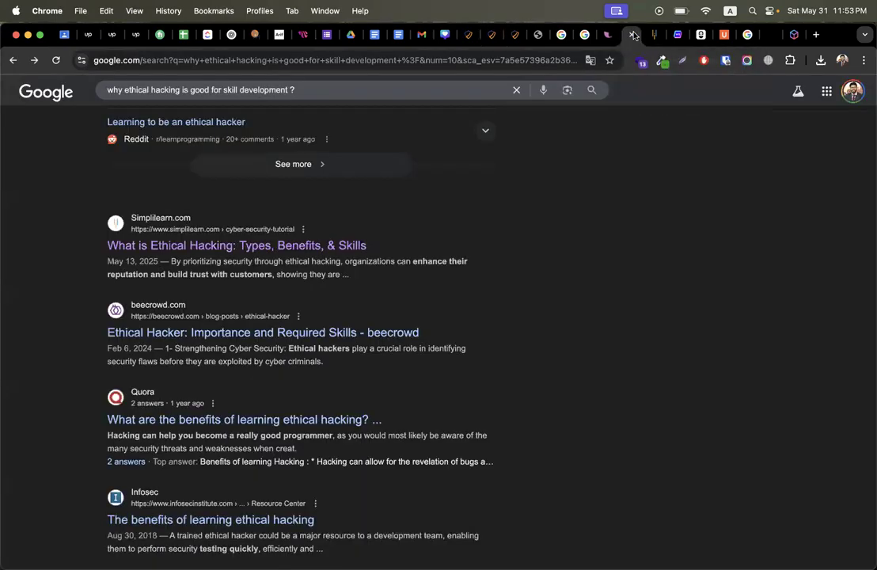
left_click(635, 35)
left_click(634, 35)
left_click(634, 35)
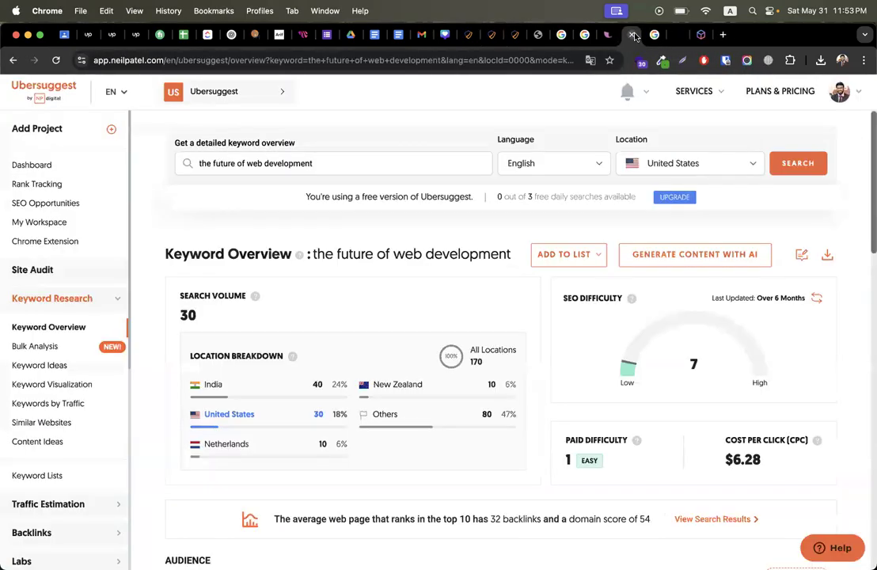
left_click(635, 35)
left_click(634, 35)
left_click(634, 34)
left_click(634, 35)
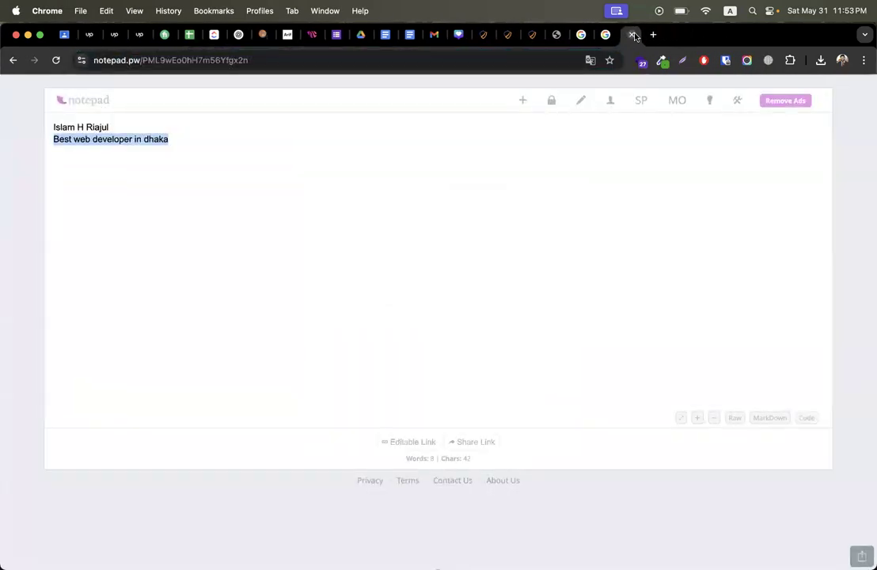
Step: Search Google for 'search console' in a new tab
left_click(818, 36)
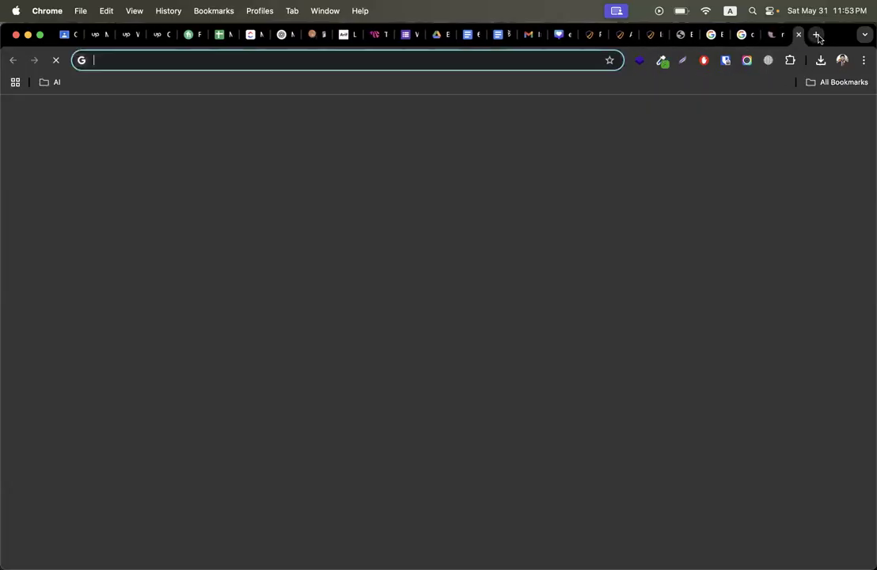
type("search")
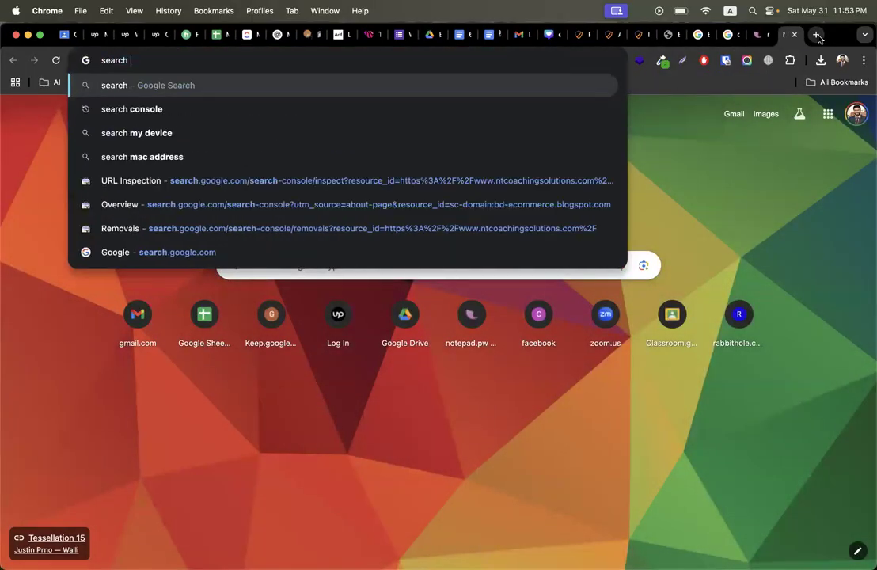
type(" console")
key("Return")
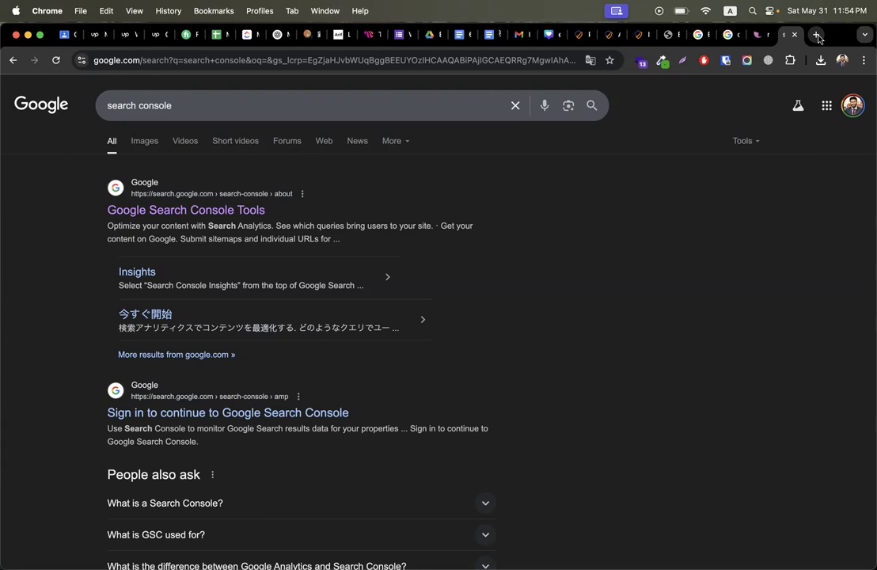
Step: Enter Search Console and start adding a new URL prefix property
left_click(226, 205)
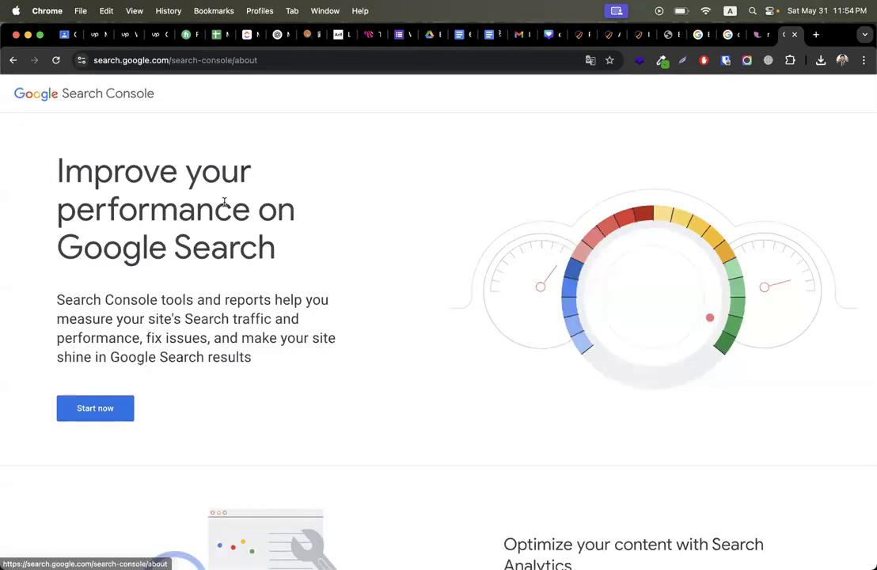
left_click(80, 415)
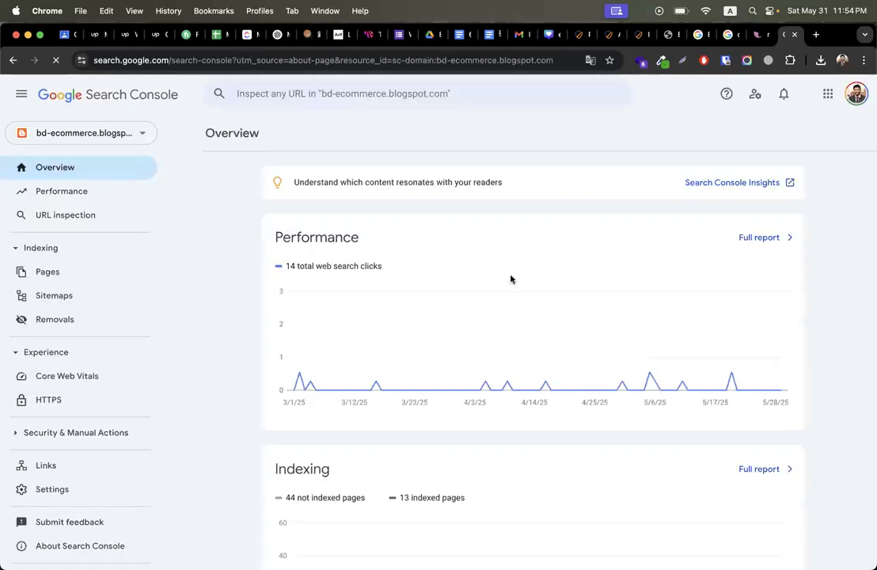
left_click(132, 136)
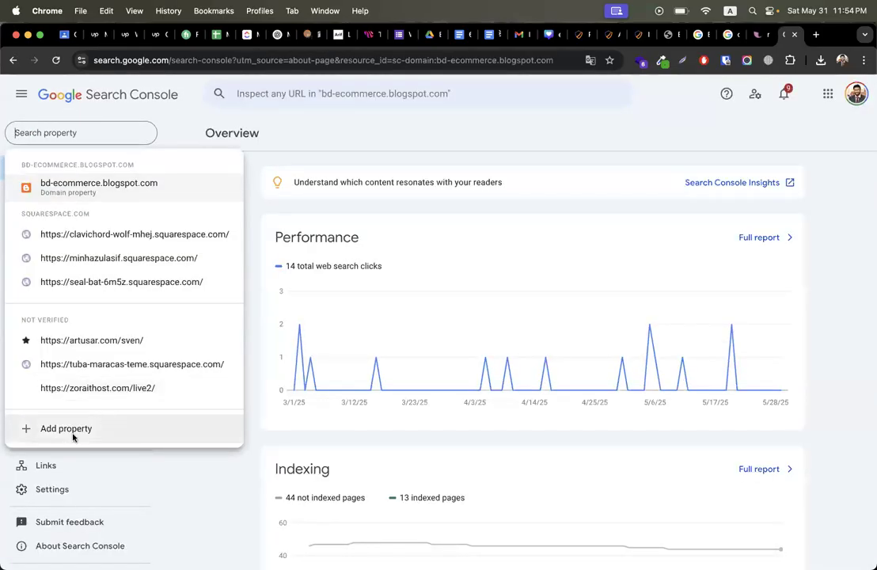
left_click(73, 430)
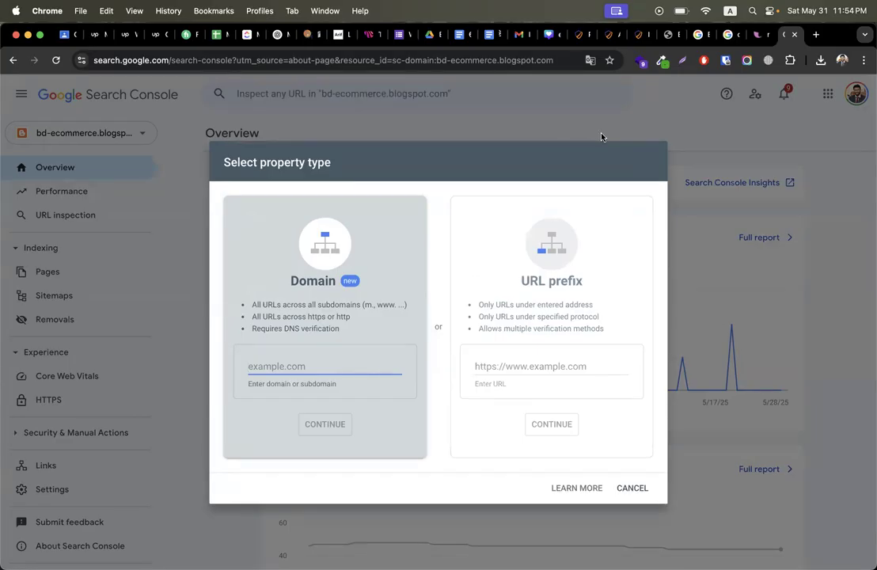
left_click(506, 365)
left_click(326, 366)
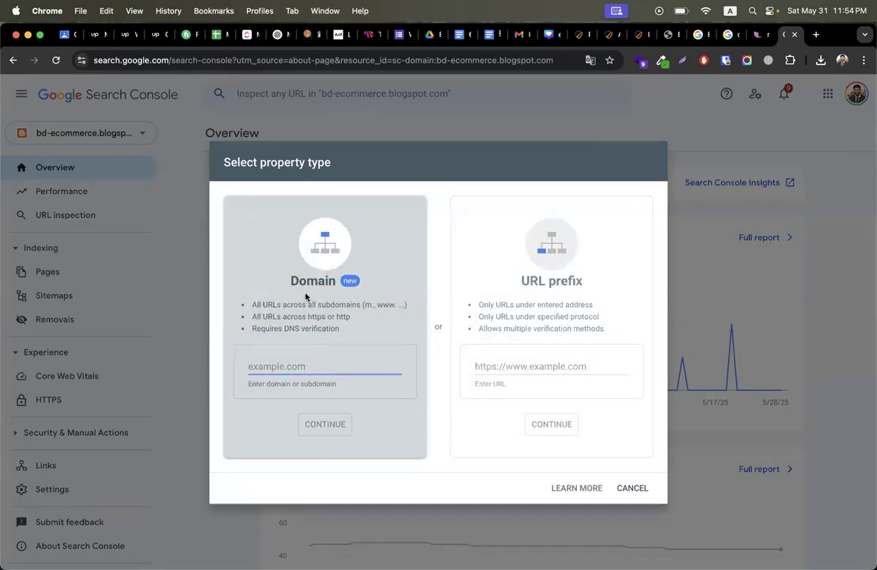
left_click(484, 367)
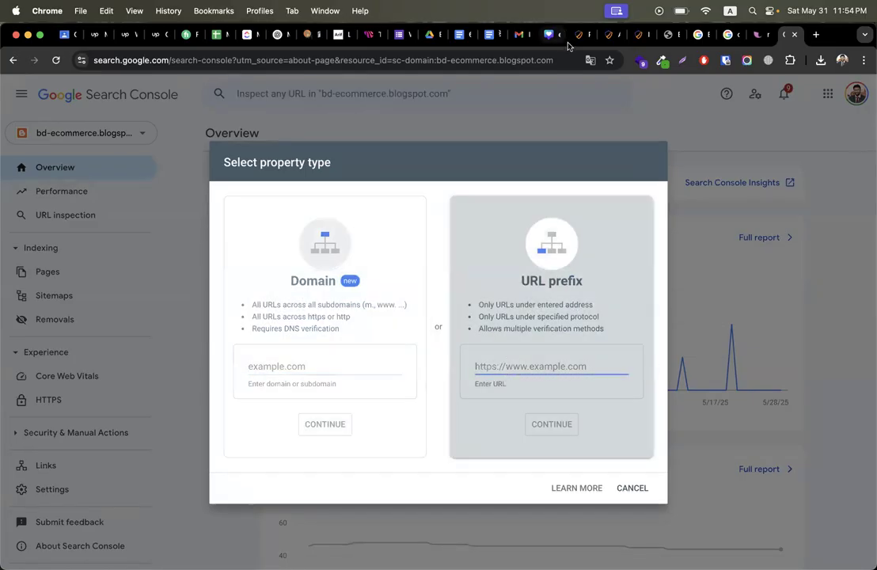
Step: Paste the WordPress site address as the URL prefix and confirm the property
left_click(609, 37)
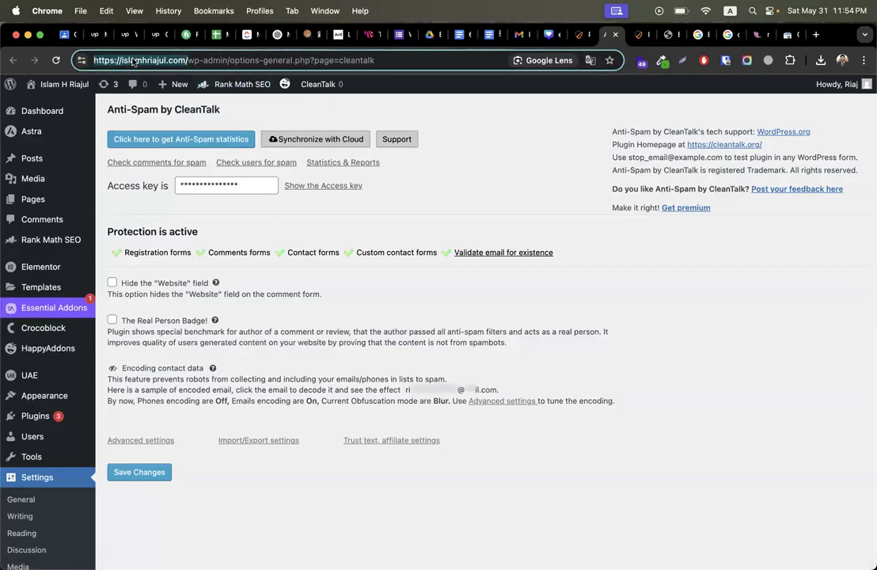
right_click(134, 62)
left_click(156, 157)
left_click(784, 34)
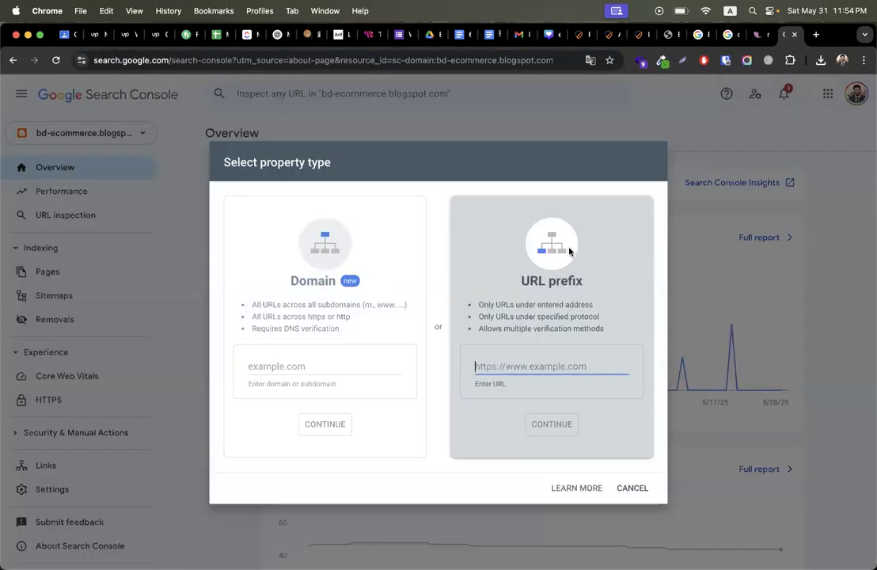
key("super+v")
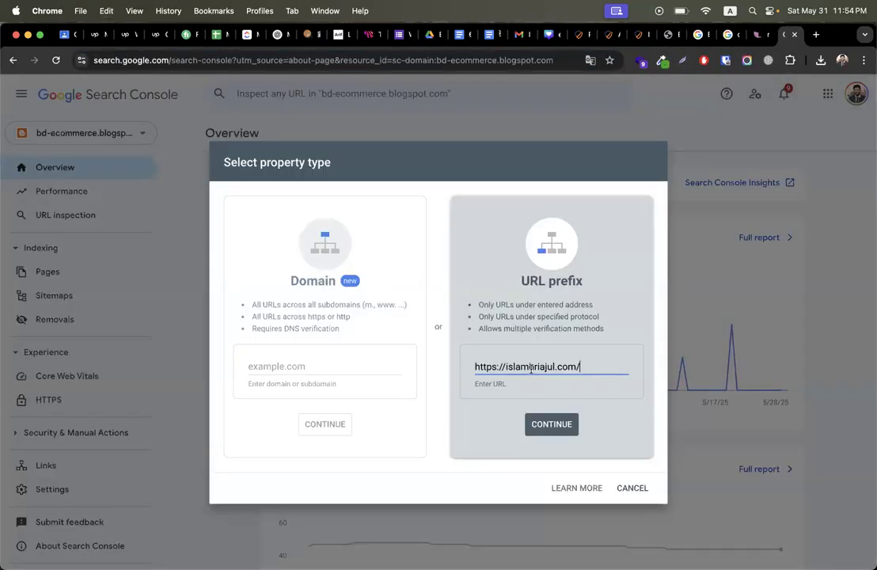
left_click(552, 424)
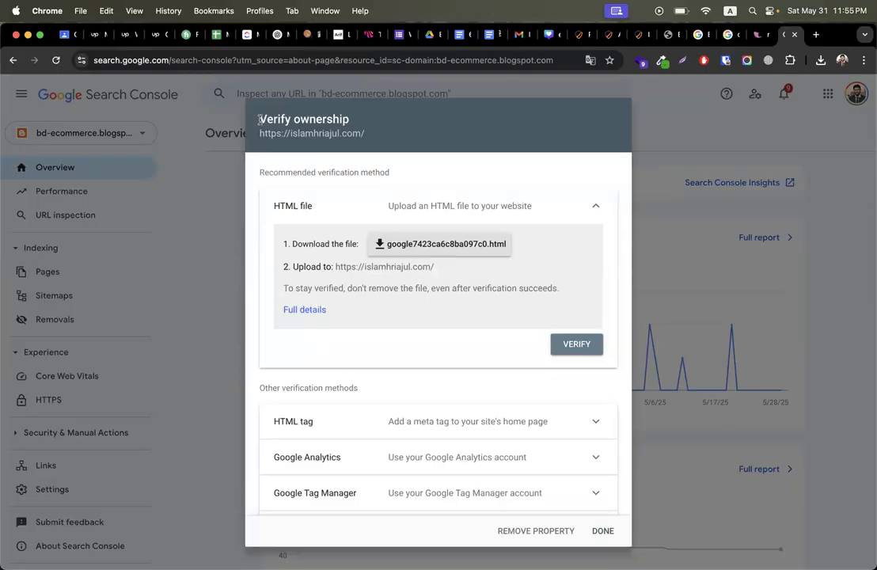
Step: Save the HTML verification file google7423ca6c8ba097c0.html into a new Downloads folder named test
left_click_drag(259, 119, 397, 123)
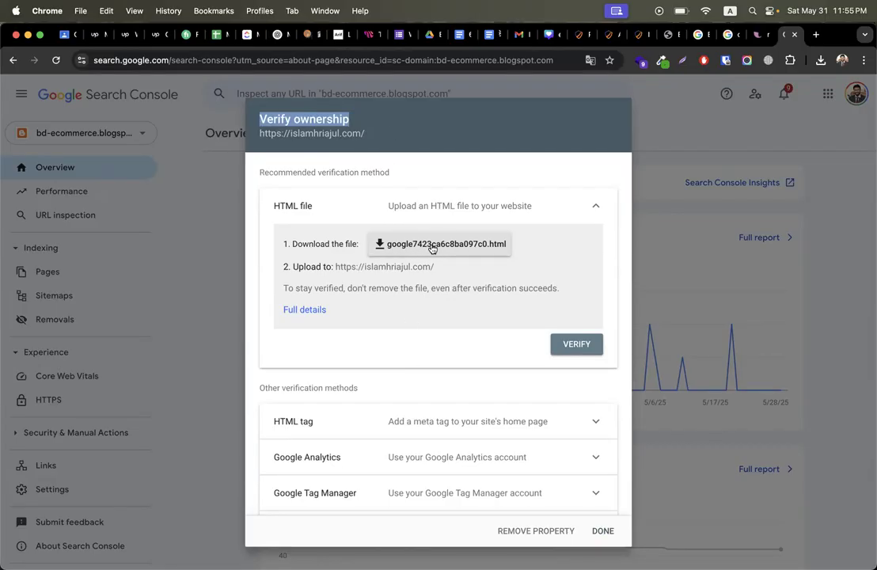
scroll(400, 411, "down", 1)
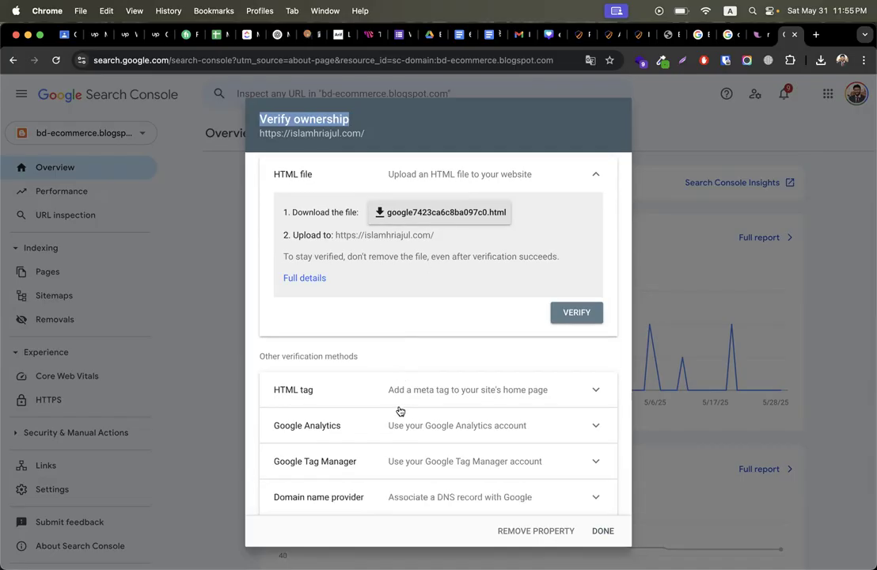
scroll(384, 335, "up", 1)
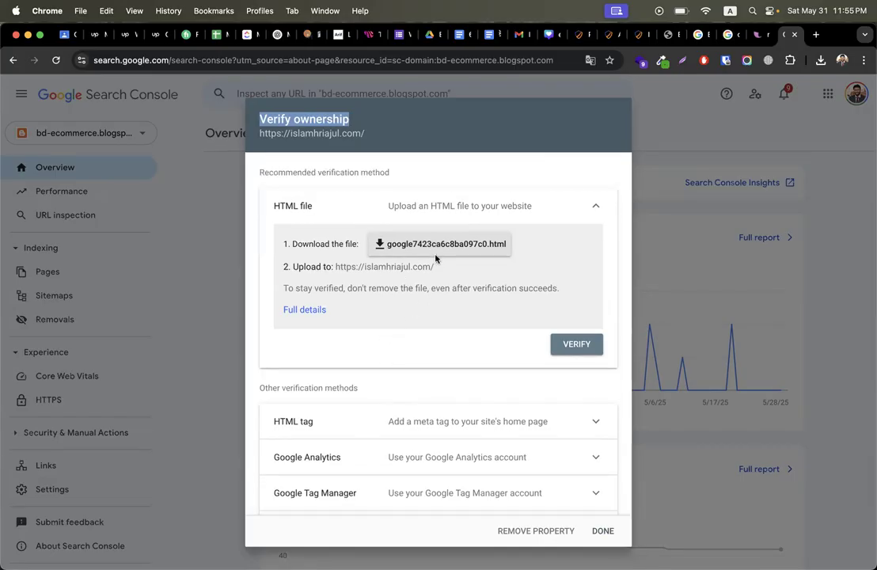
scroll(428, 339, "down", 1)
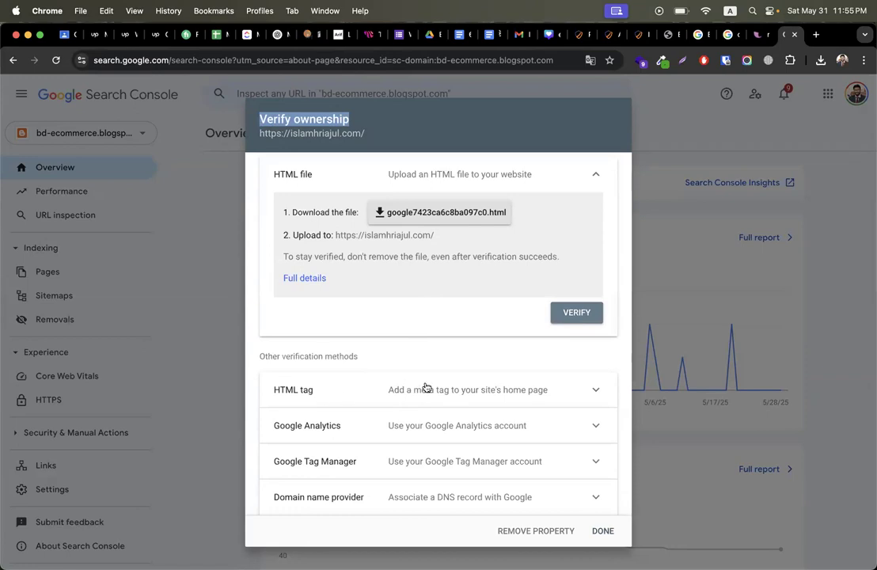
scroll(429, 325, "up", 1)
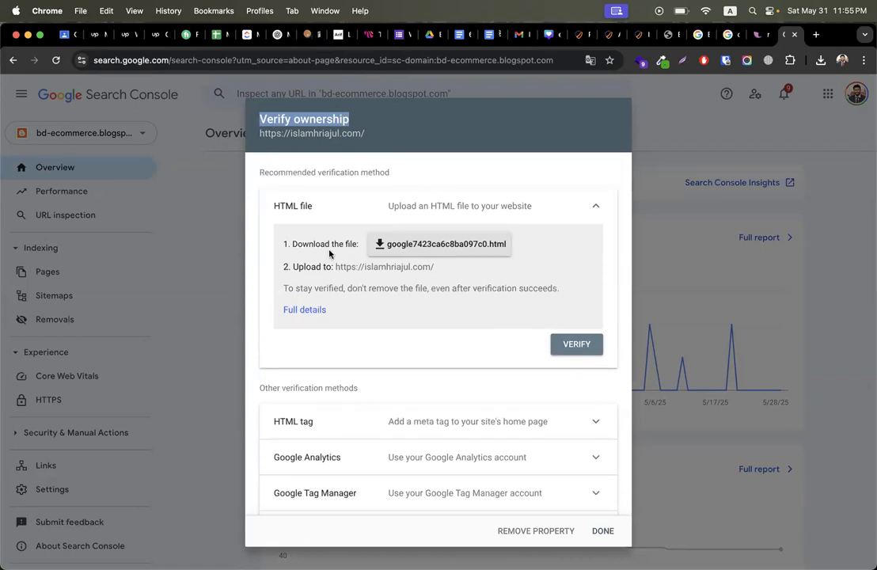
left_click(406, 245)
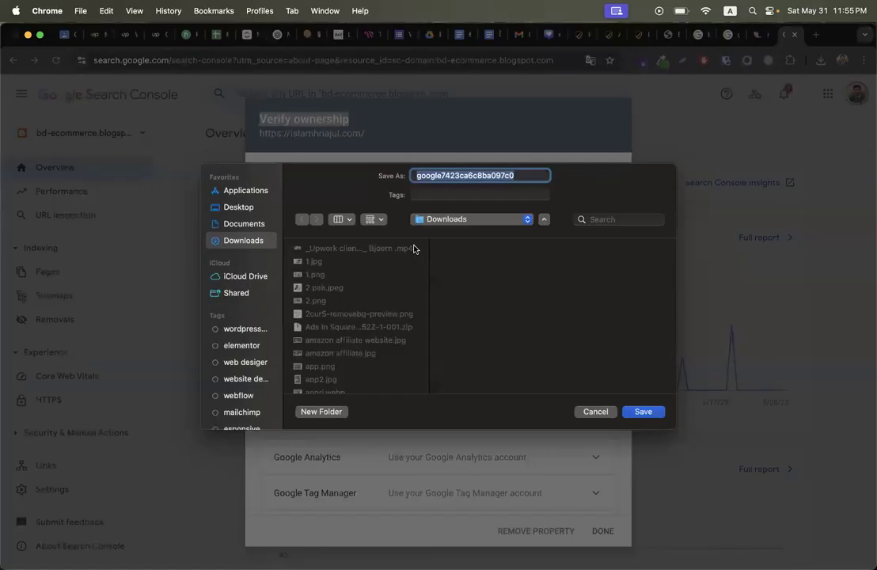
left_click(320, 412)
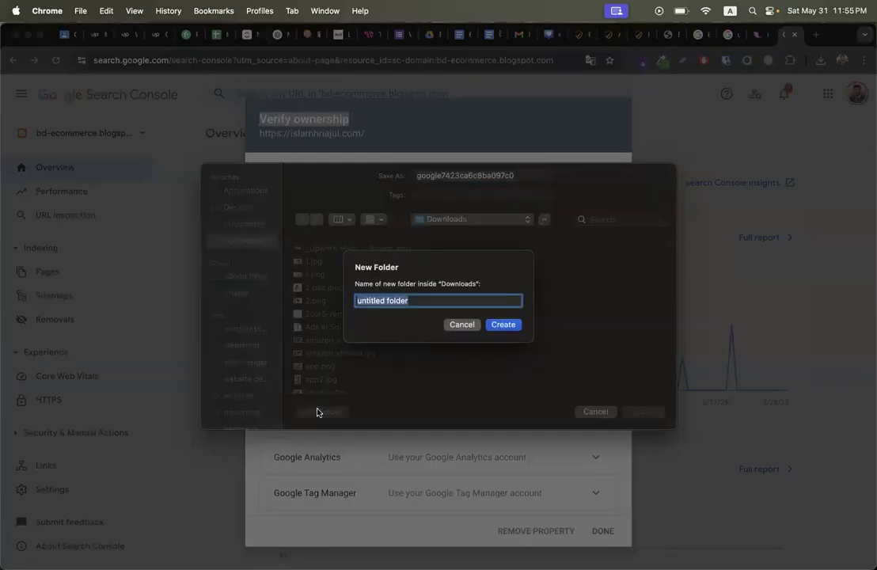
type("test")
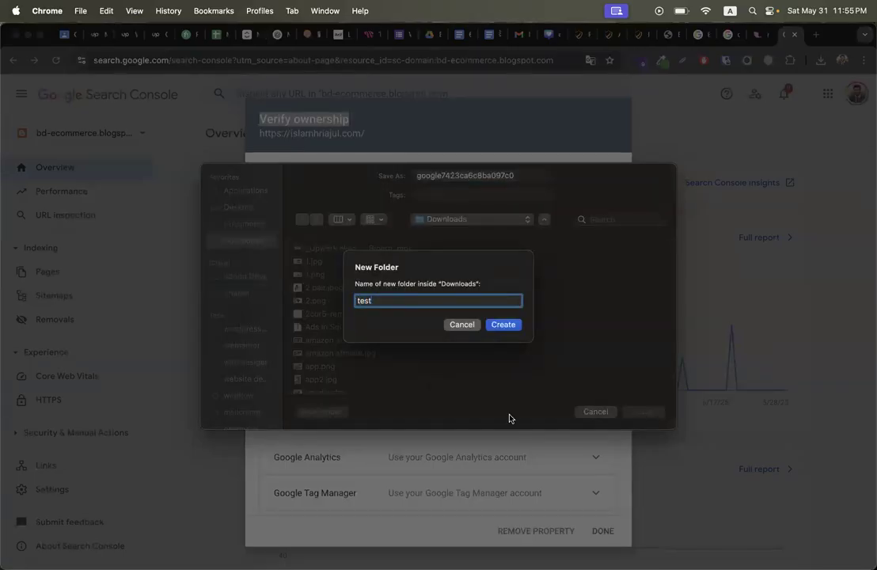
left_click(501, 325)
left_click(642, 412)
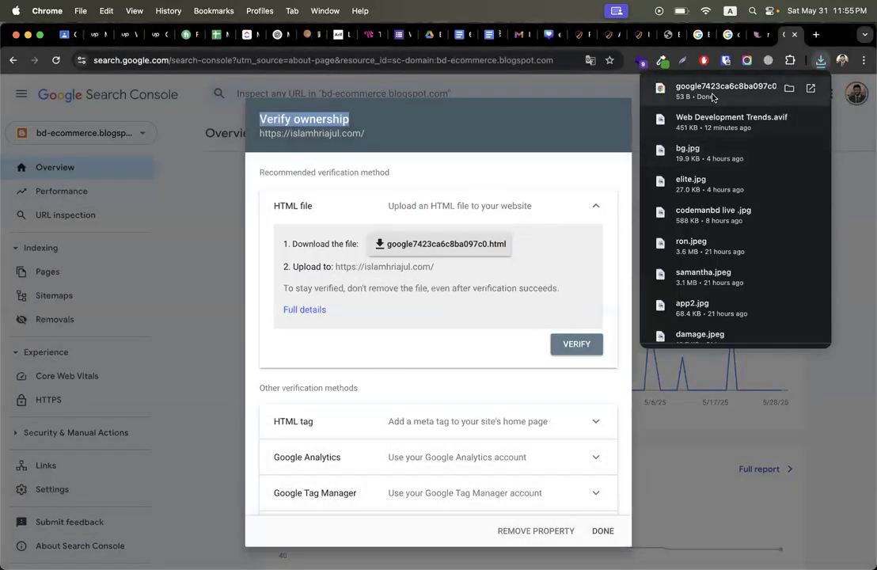
Step: Go from the WordPress plugins list to the Add Plugins page
left_click(611, 35)
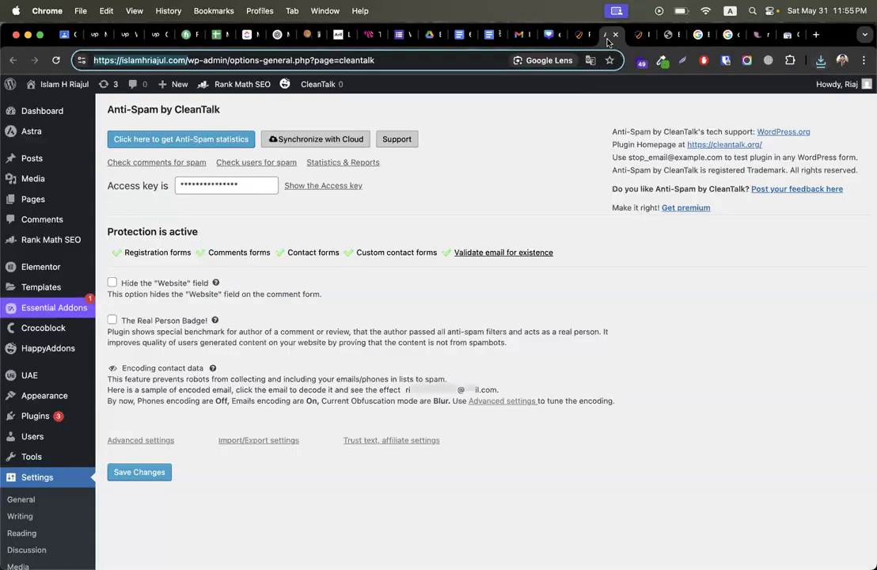
left_click(576, 34)
scroll(55, 362, "down", 10)
scroll(54, 362, "up", 10)
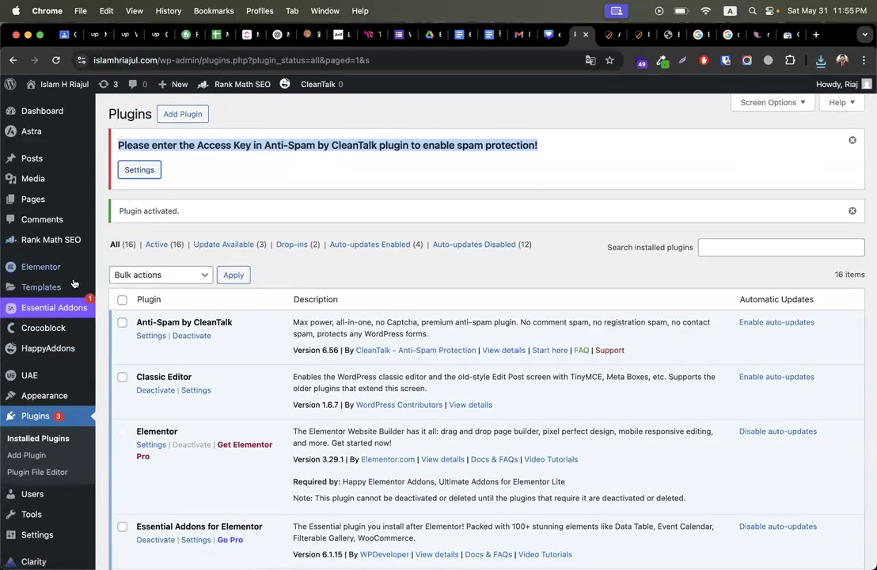
left_click(176, 115)
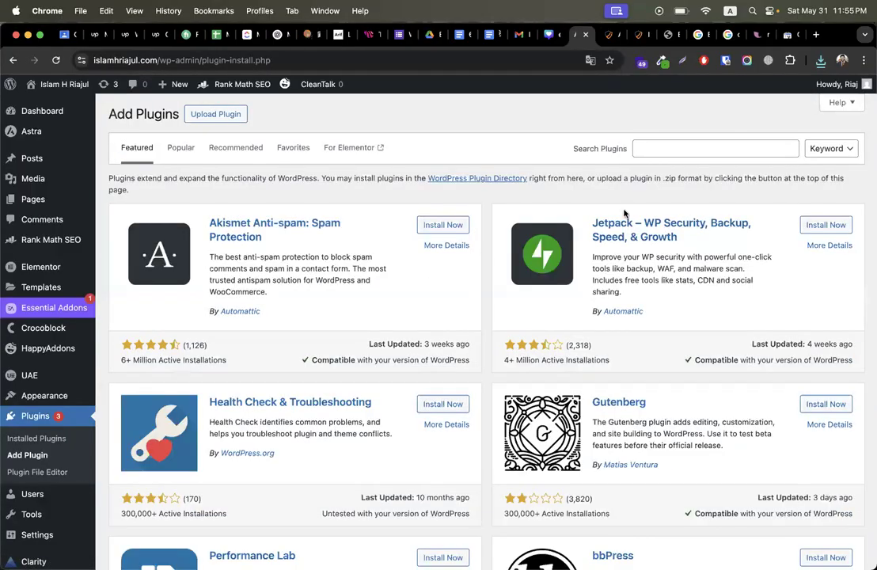
Step: Install and activate File Manager, then open the WP File Manager page
left_click(708, 147)
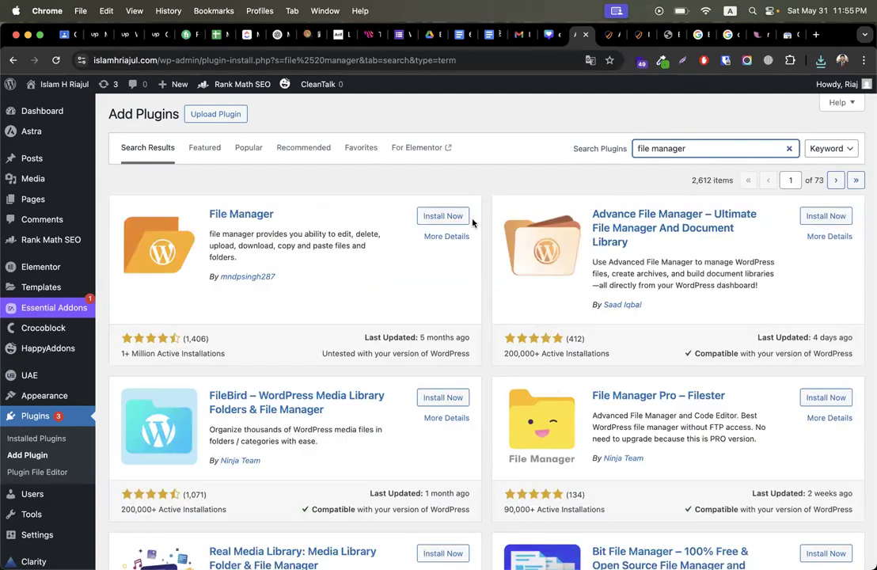
left_click(456, 218)
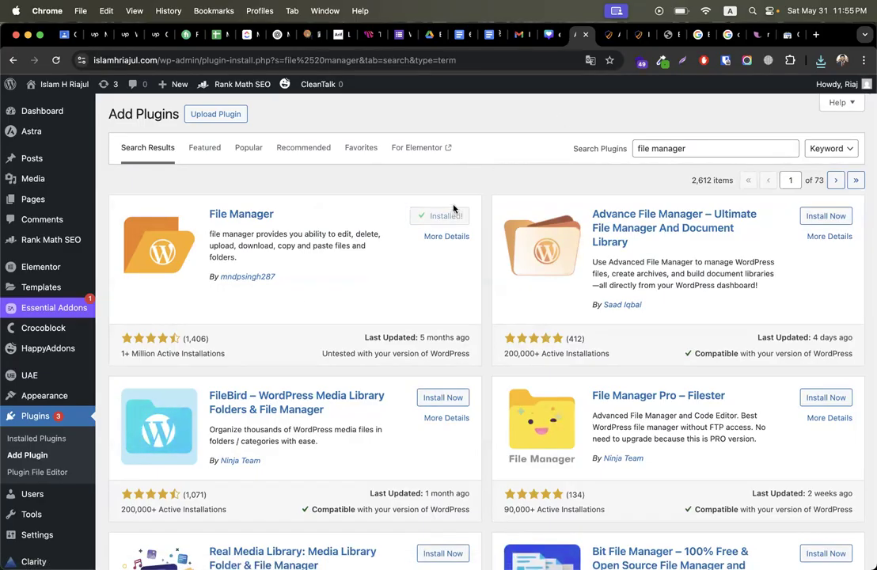
left_click(448, 216)
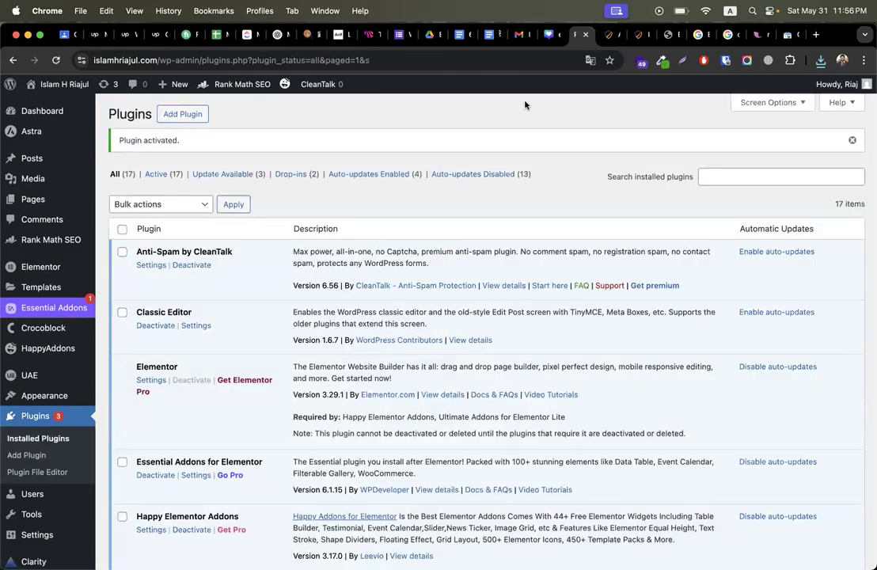
scroll(43, 475, "down", 10)
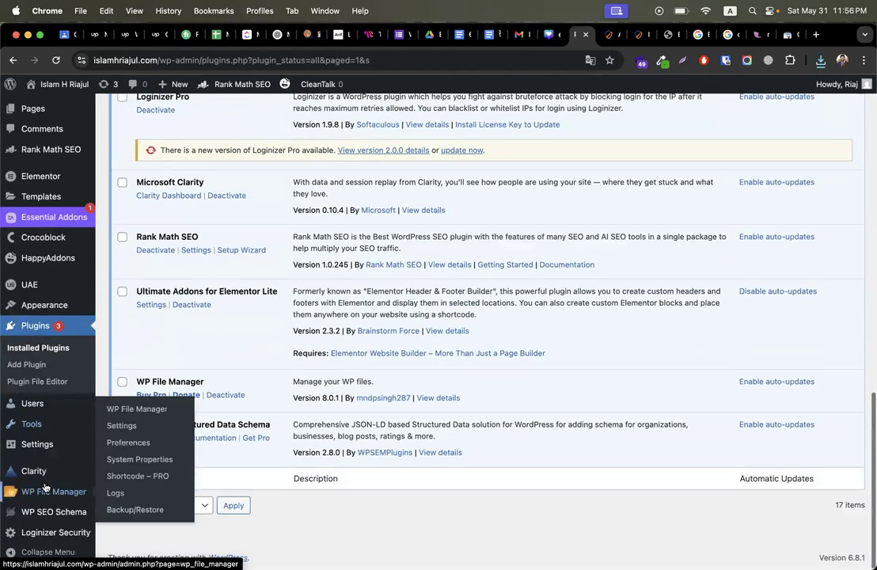
left_click(41, 492)
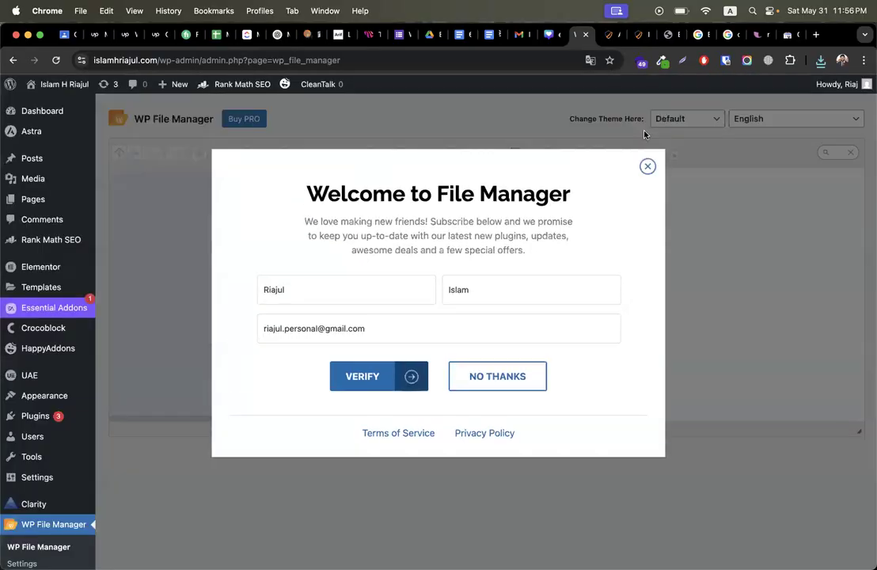
Step: Upload google7423ca6c8ba097c0.html from the test folder into public_html, then return to Search Console
left_click(649, 189)
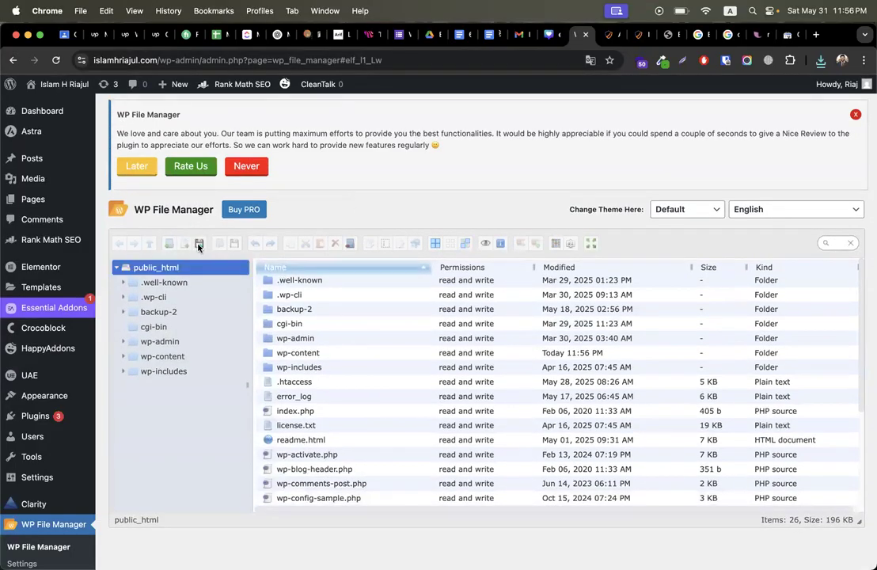
left_click(199, 245)
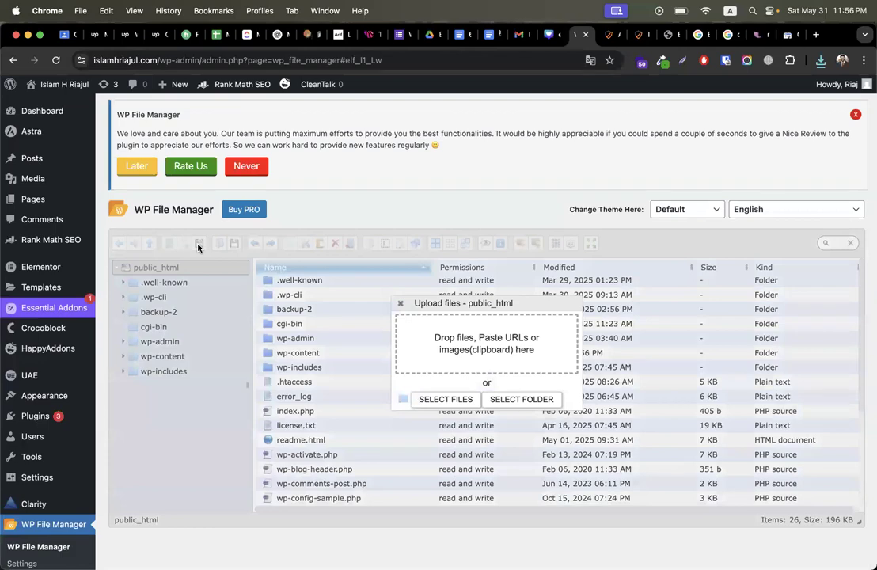
left_click(443, 399)
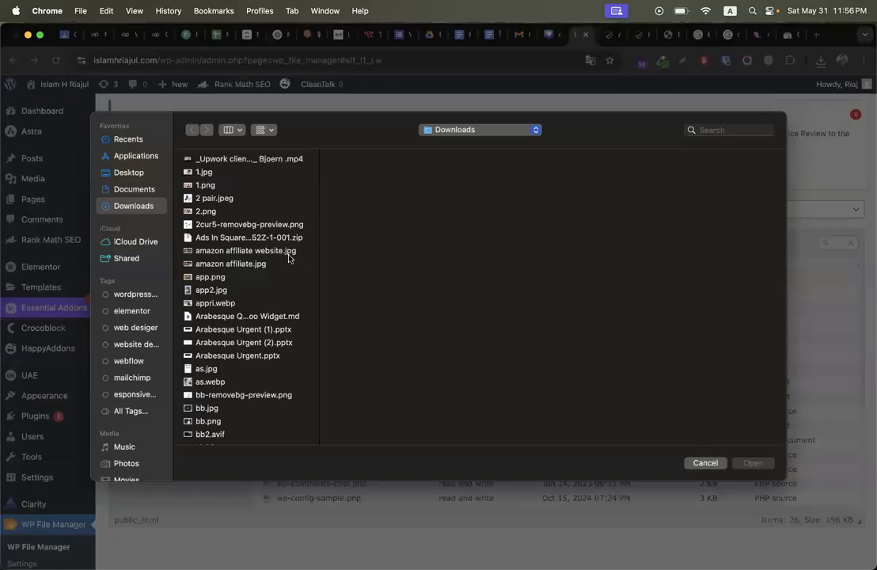
left_click(201, 226)
type("test")
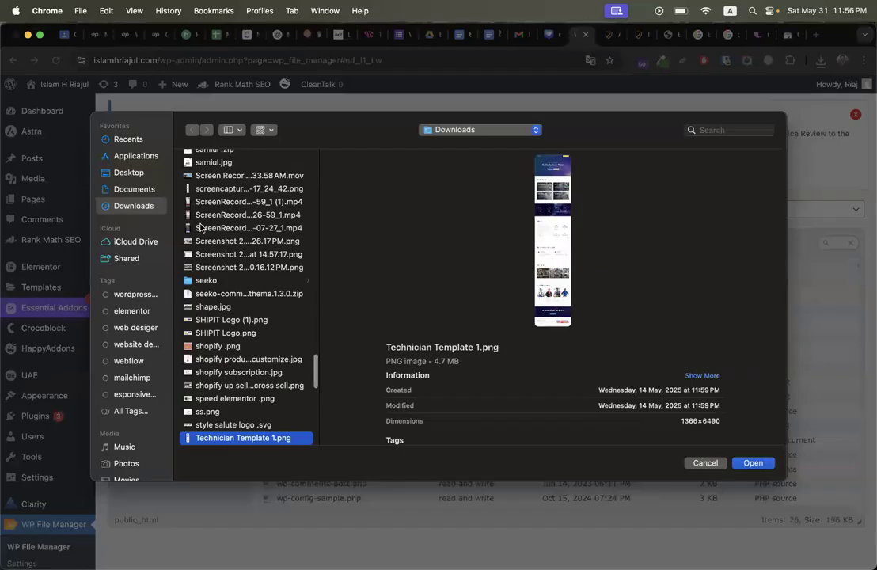
double_click(381, 159)
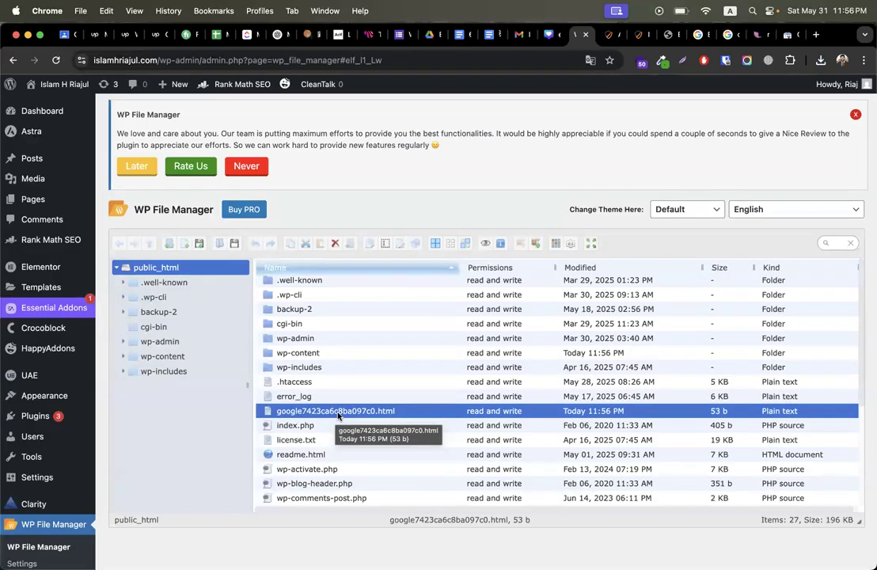
left_click(784, 40)
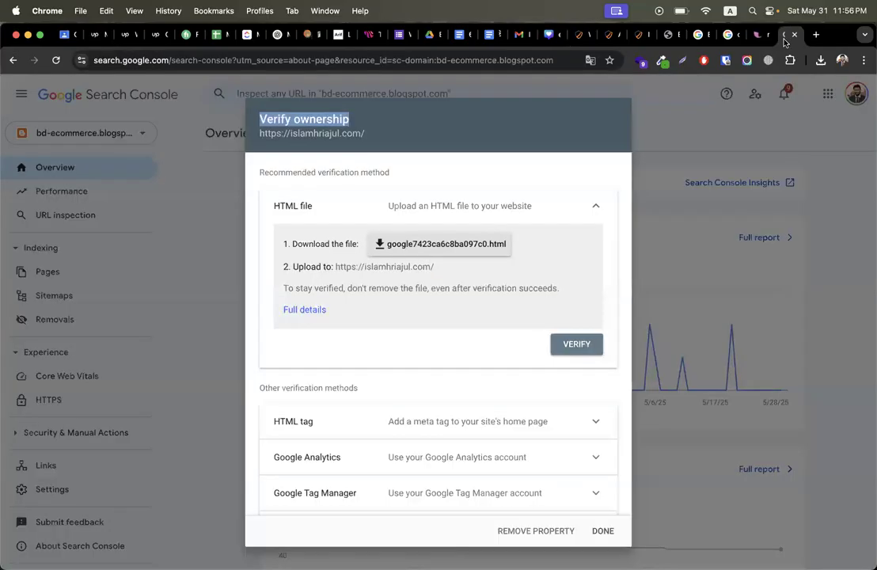
left_click(576, 345)
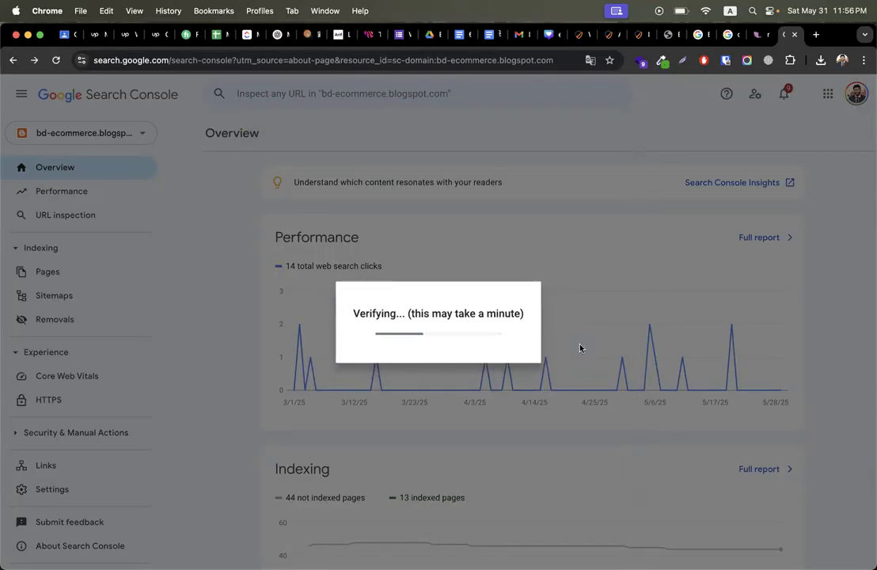
left_click_drag(285, 261, 386, 261)
left_click(388, 260)
double_click(273, 316)
left_click(590, 388)
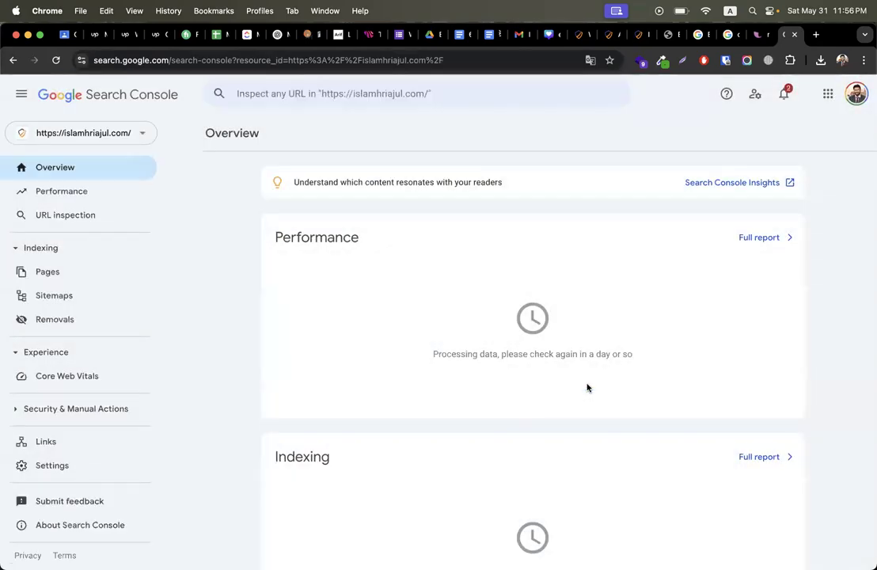
left_click(63, 195)
left_click(87, 134)
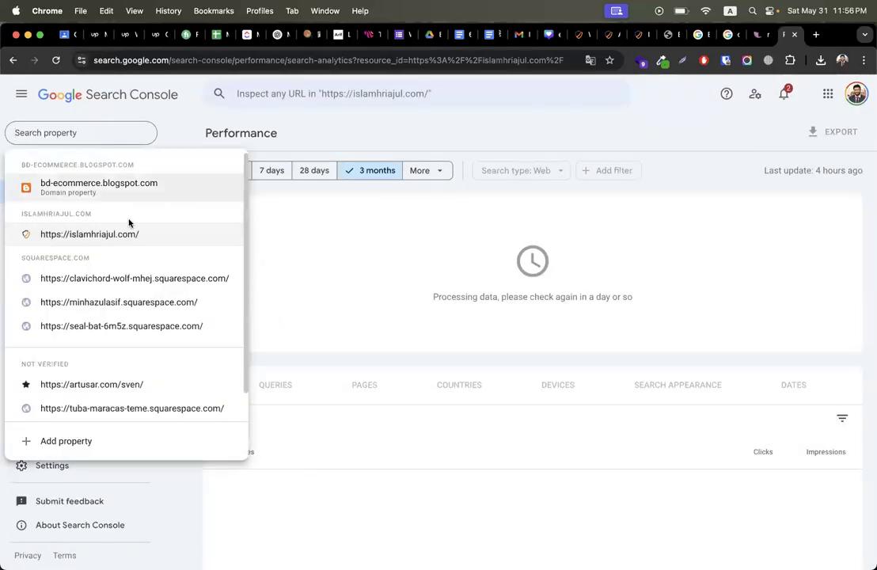
Step: Switch to the bd-ecommerce.blogspot.com Performance report and dismiss the last-24-hours tip
left_click(93, 184)
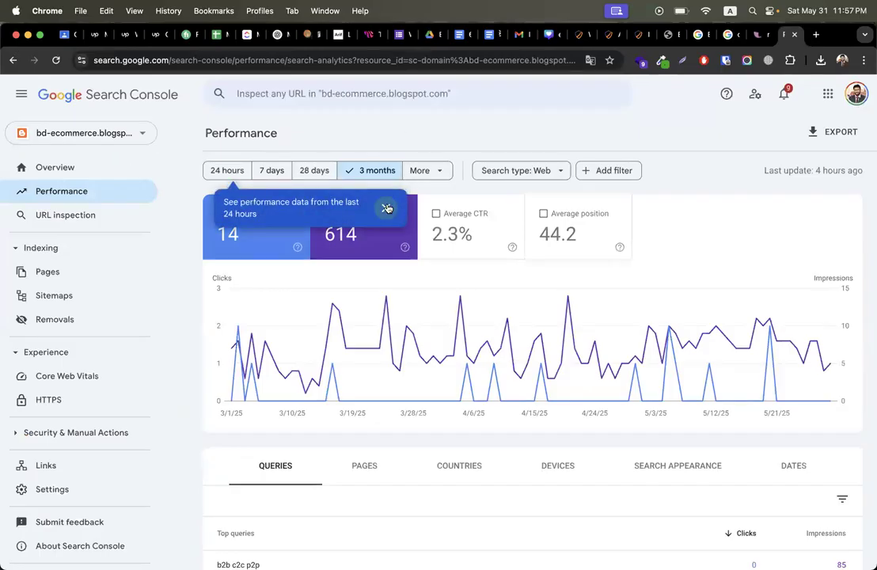
left_click(386, 207)
left_click(70, 195)
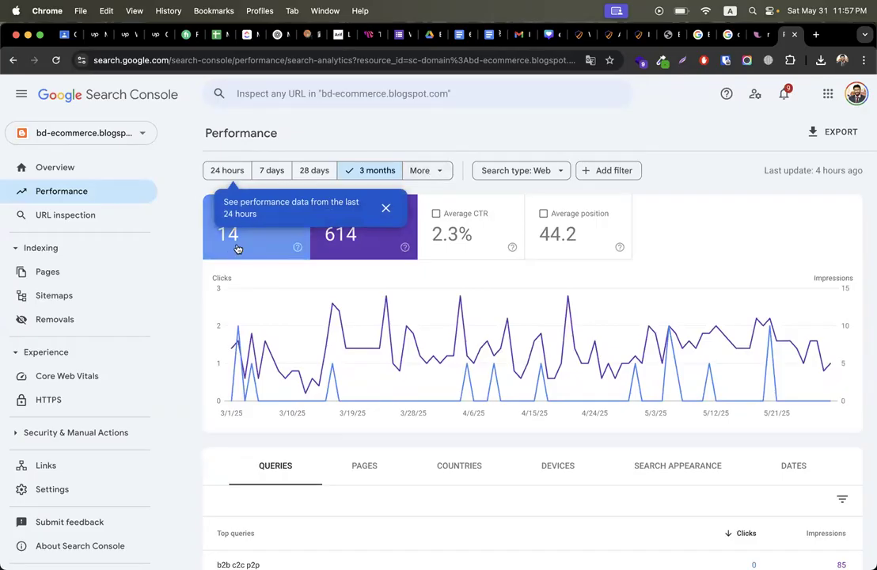
left_click(385, 207)
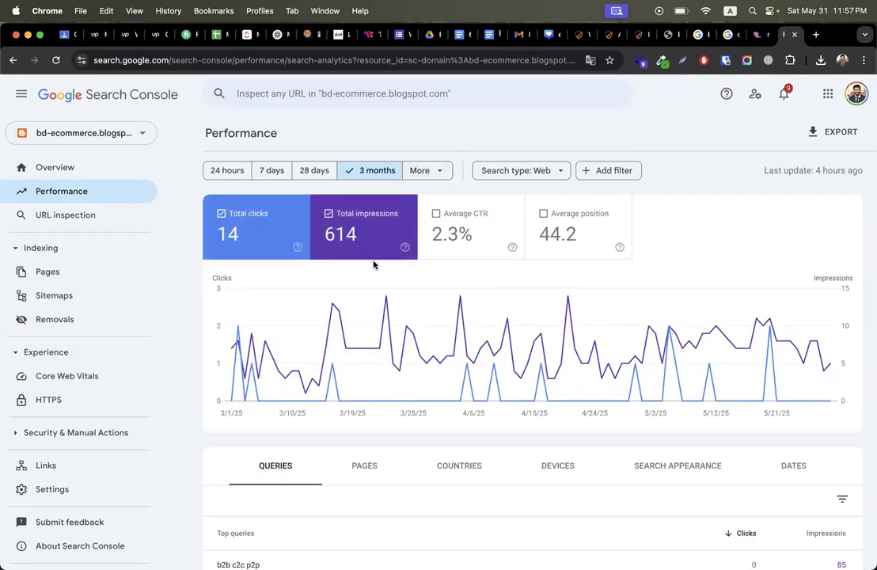
scroll(374, 265, "down", 3)
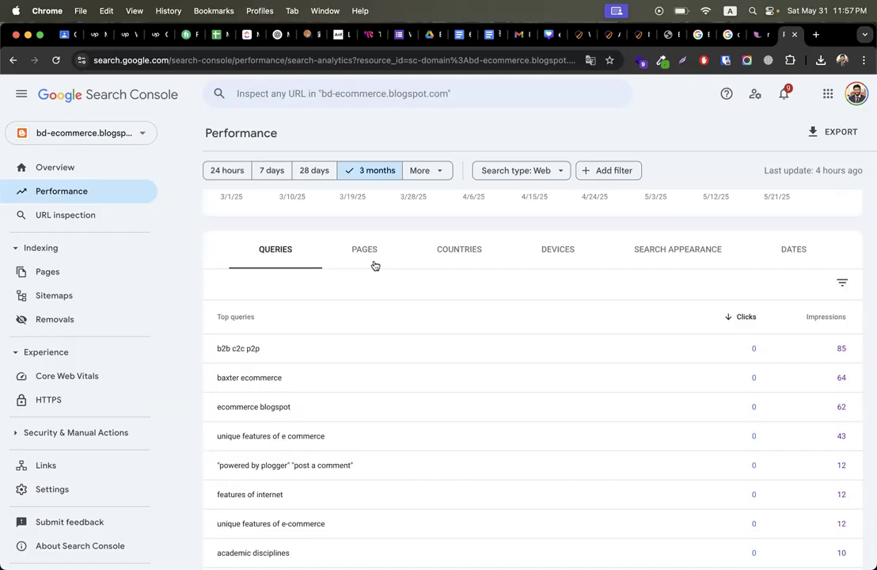
scroll(212, 451, "down", 2)
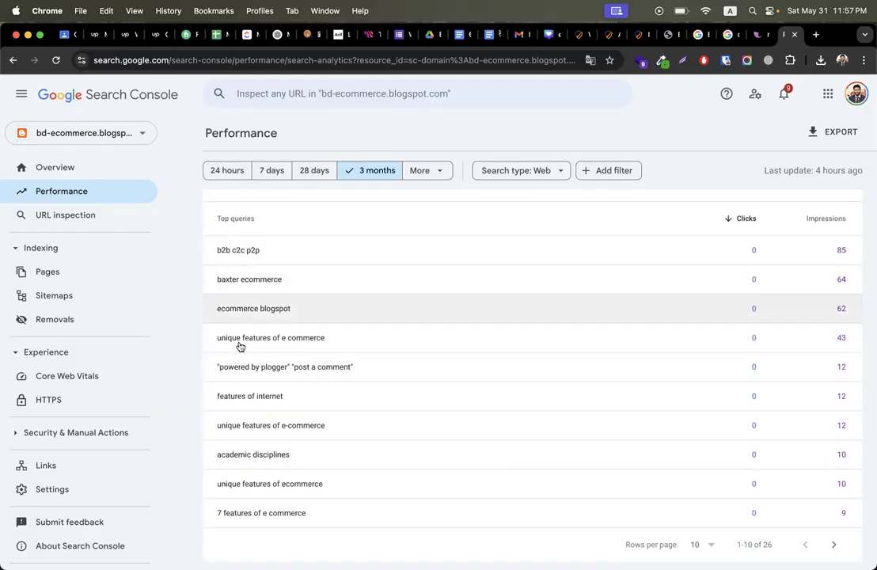
scroll(673, 319, "up", 2)
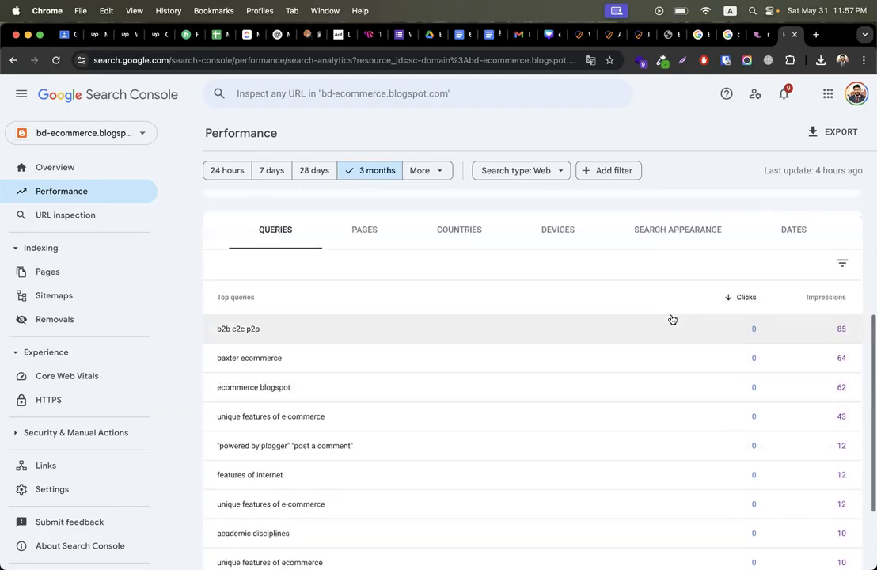
Step: Review the blog's top pages, countries and devices tables
left_click(365, 230)
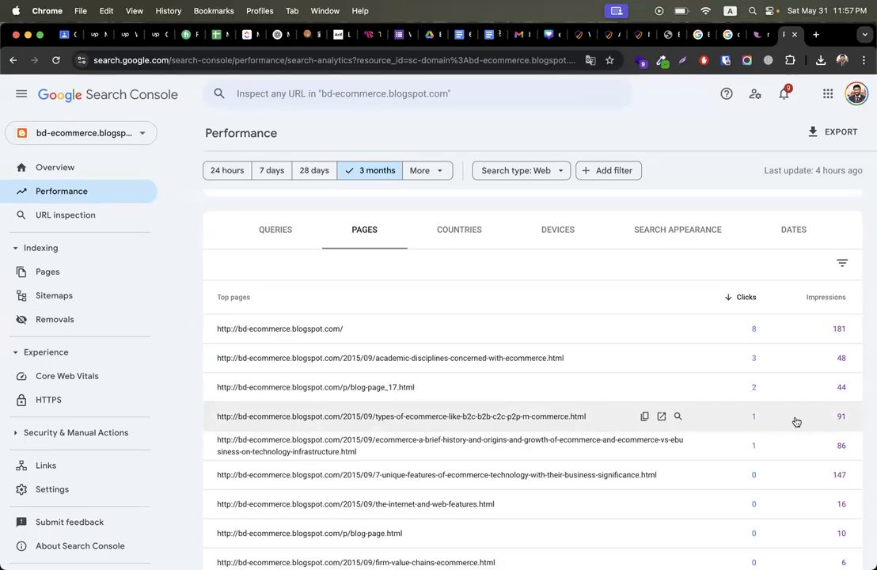
left_click(474, 231)
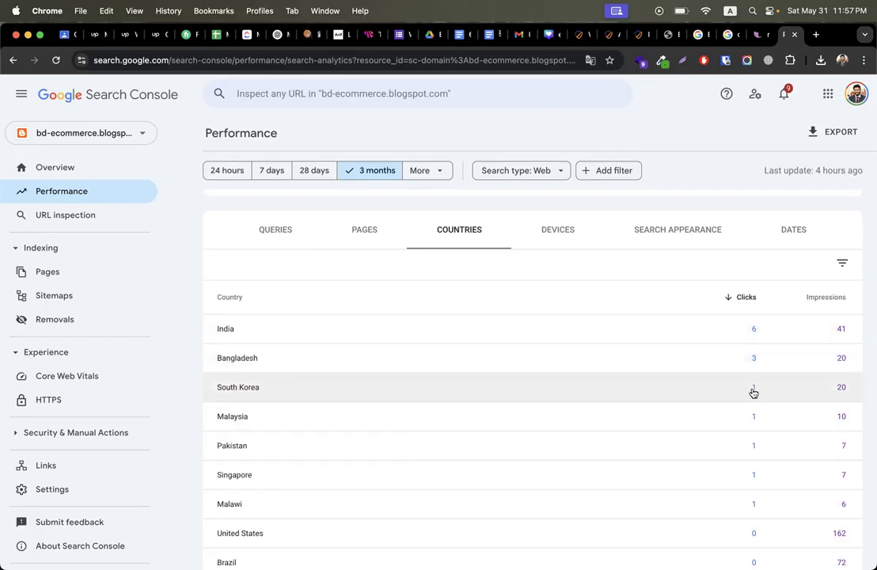
left_click(558, 230)
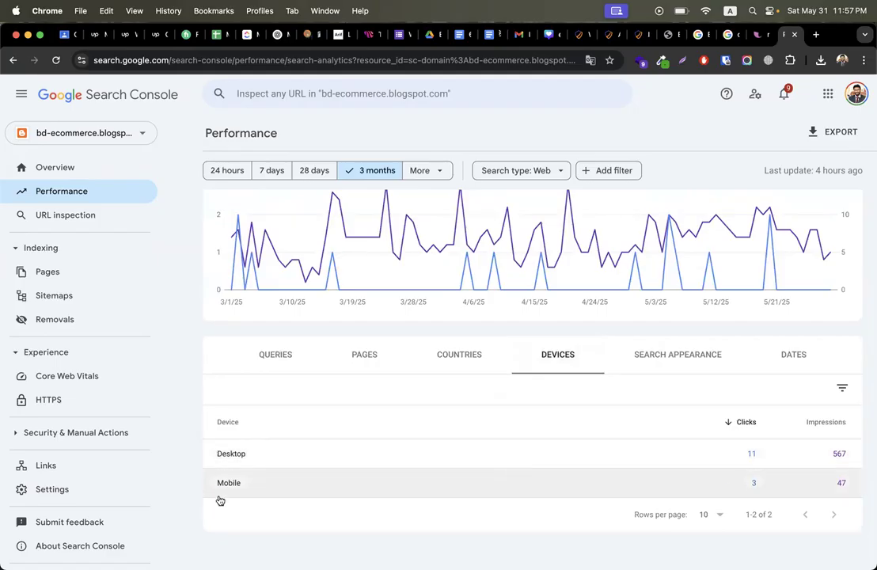
scroll(544, 408, "up", 2)
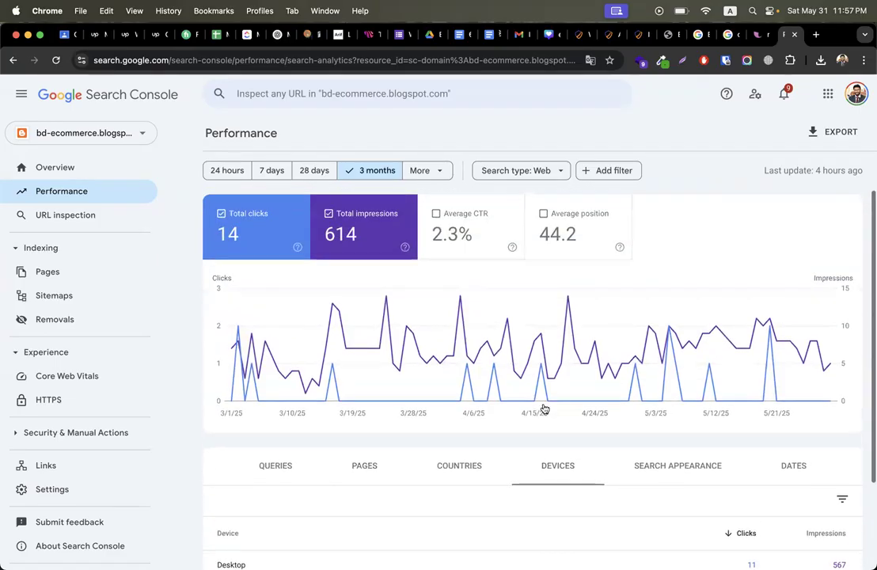
left_click(81, 195)
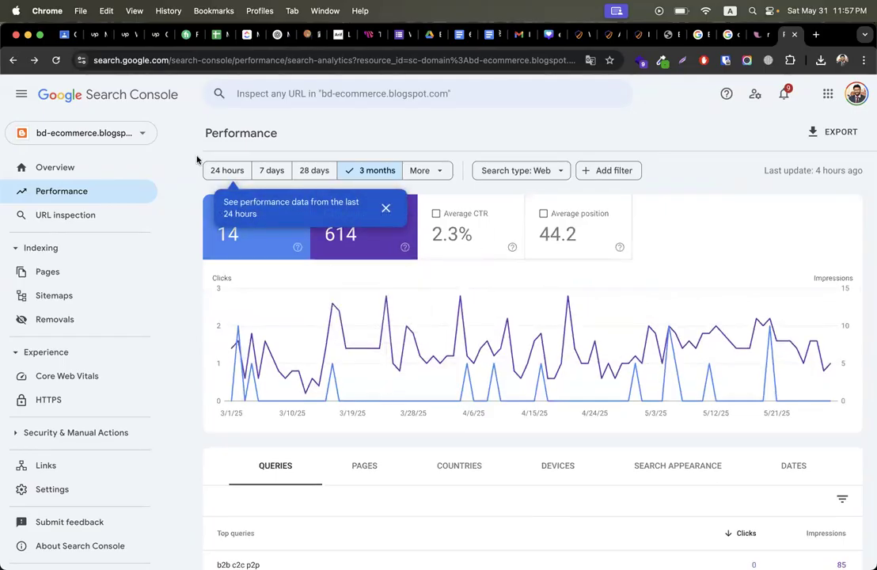
left_click(114, 135)
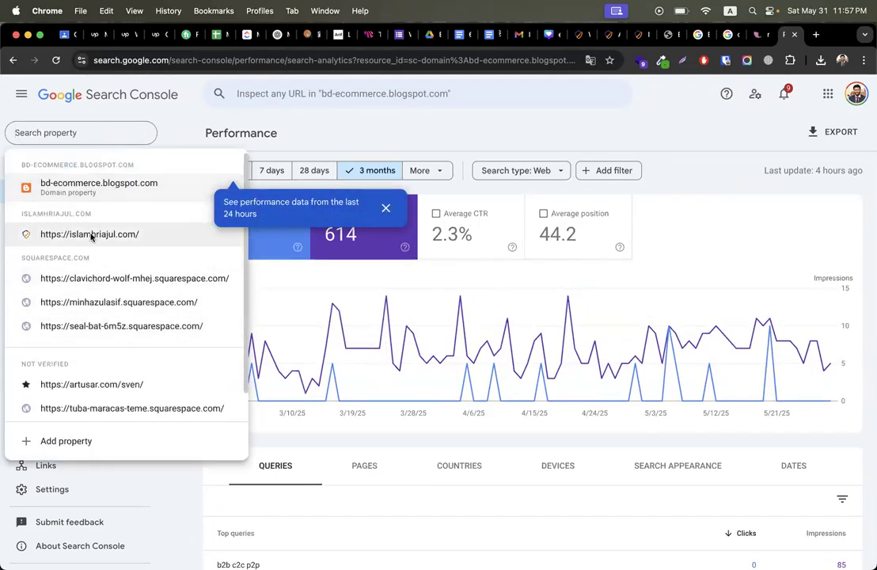
left_click(91, 236)
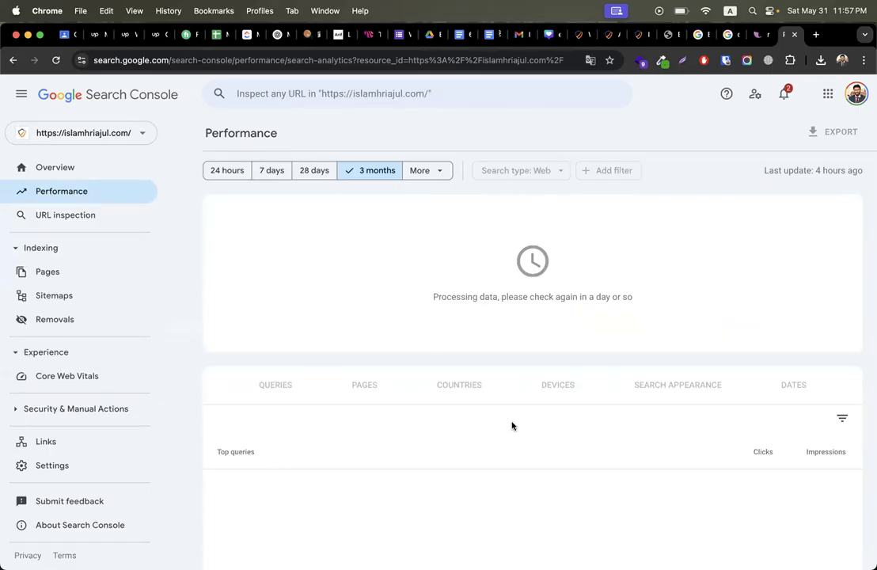
Step: Look over the codemanbd Google results, including sitelinks and the CodemanBD knowledge panel
left_click(724, 37)
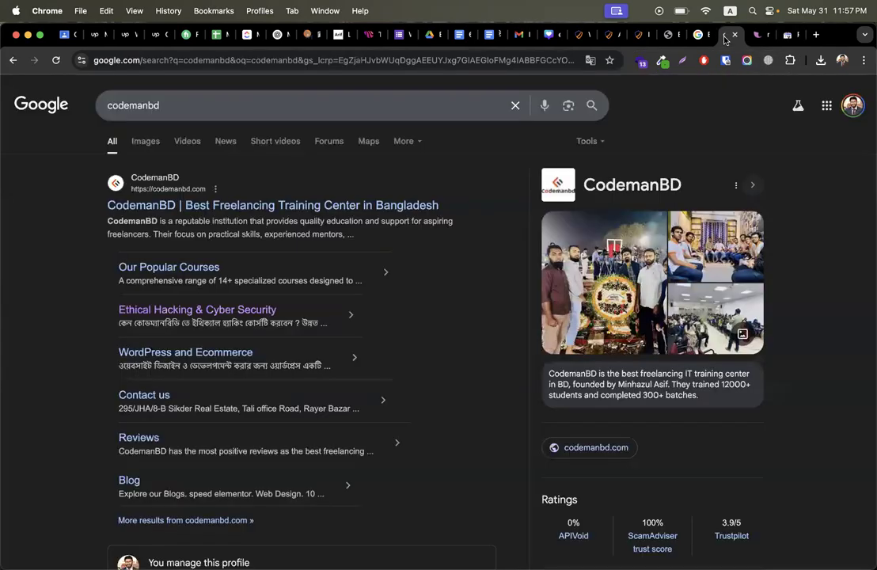
scroll(69, 336, "down", 1)
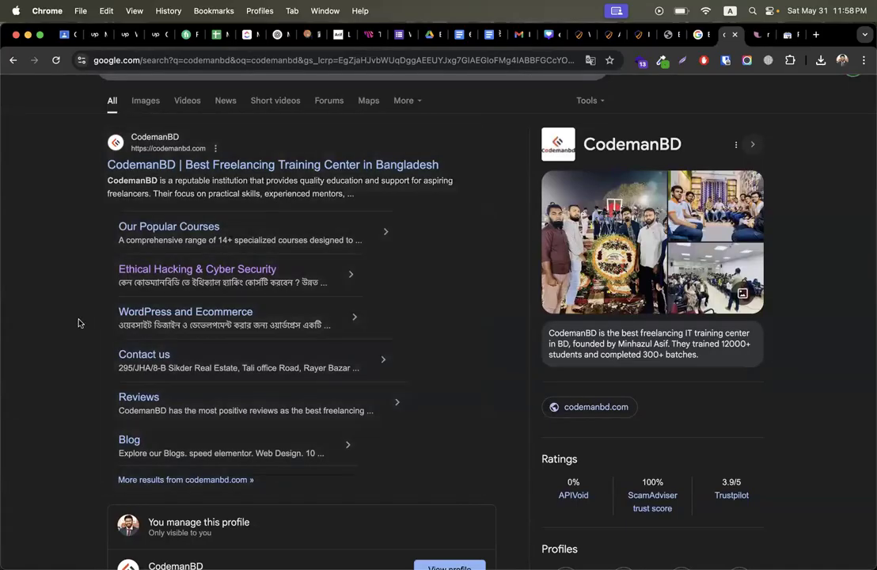
scroll(113, 195, "down", 1)
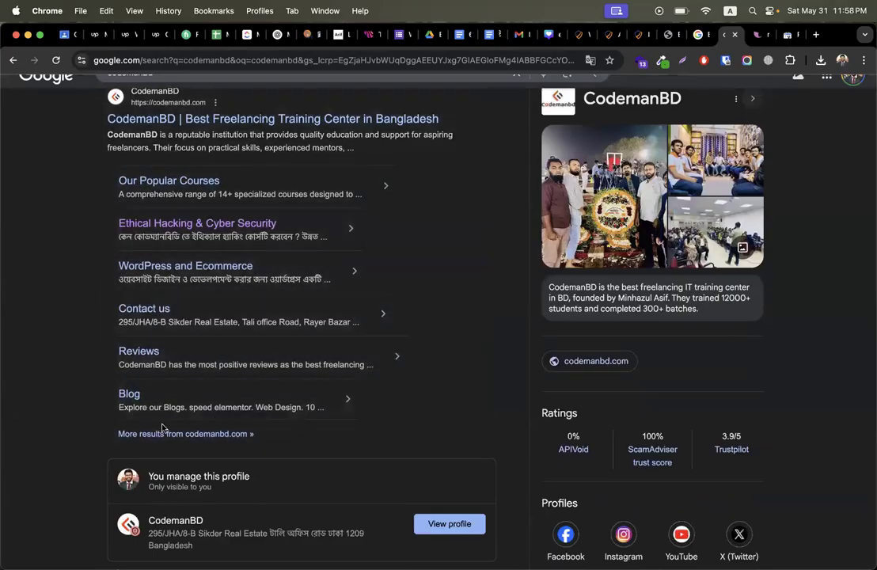
scroll(80, 384, "up", 1)
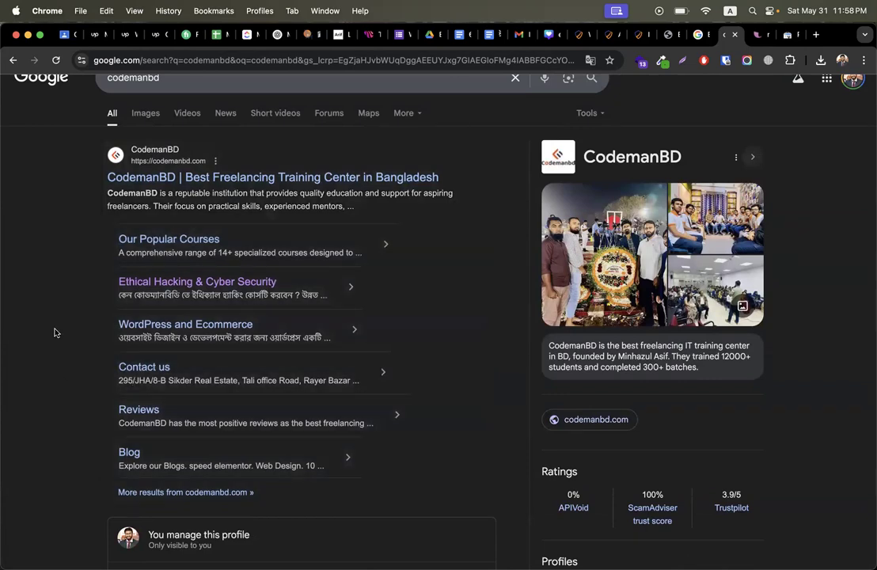
scroll(55, 333, "up", 1)
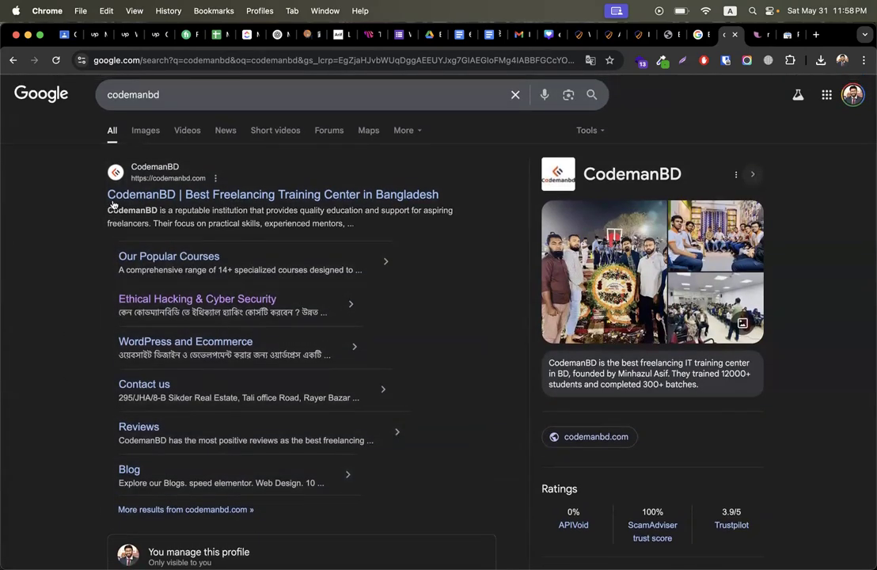
scroll(87, 362, "down", 4)
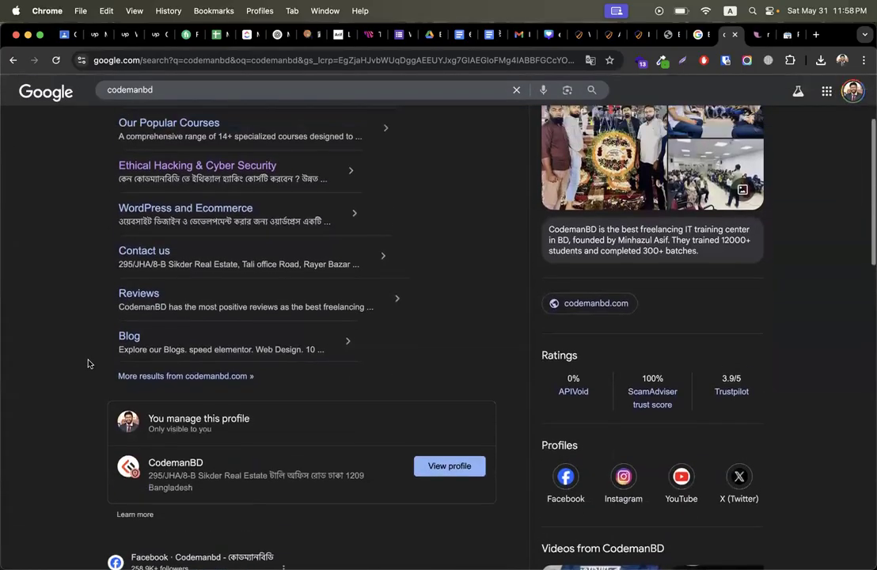
scroll(86, 360, "up", 3)
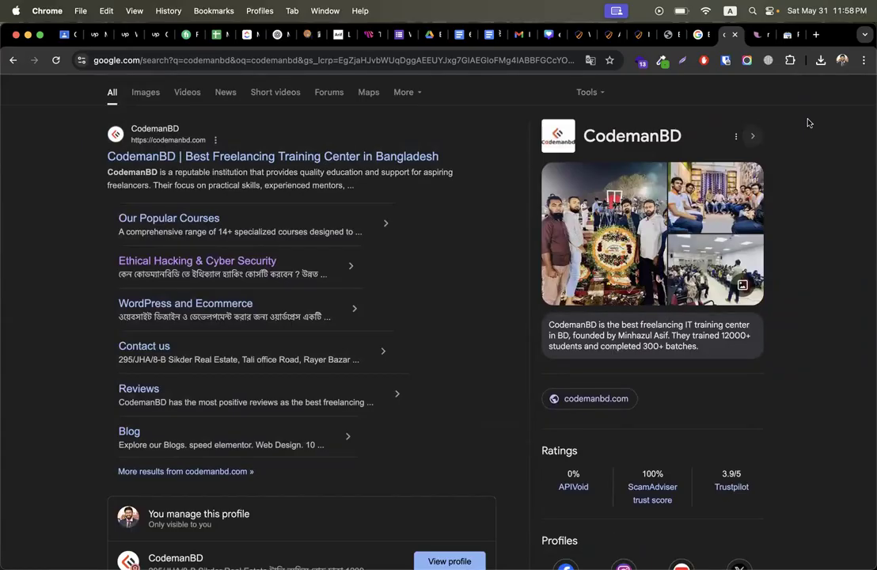
Step: Search Google for 'site map' in a new tab and scroll the results
left_click(816, 35)
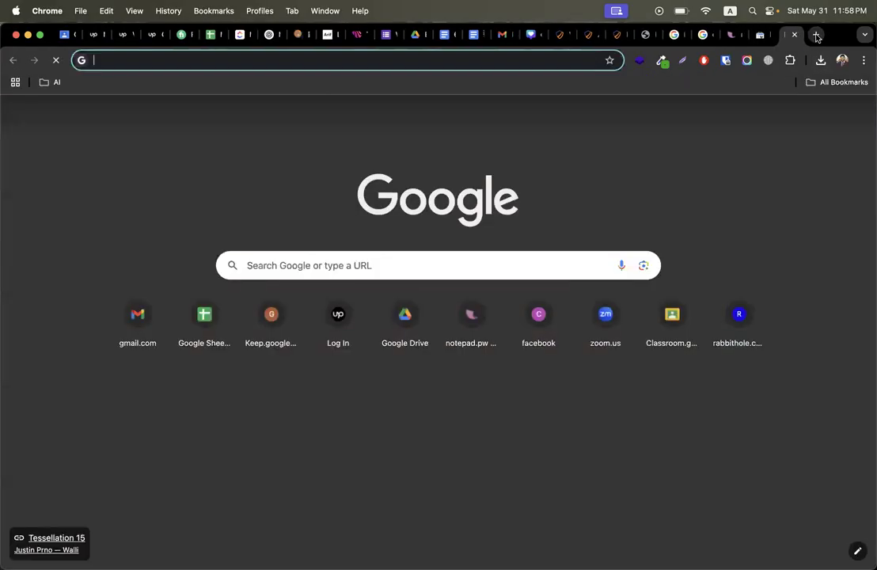
type("site map")
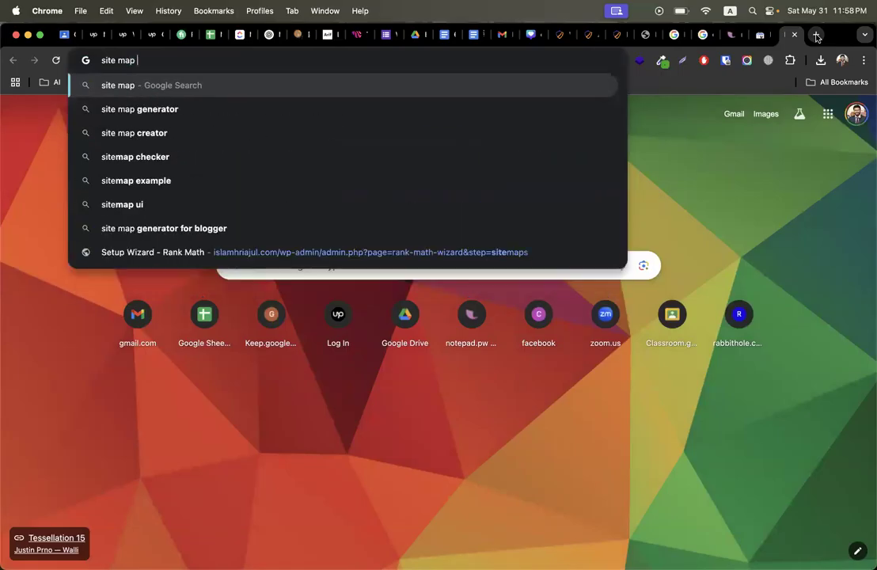
key("Return")
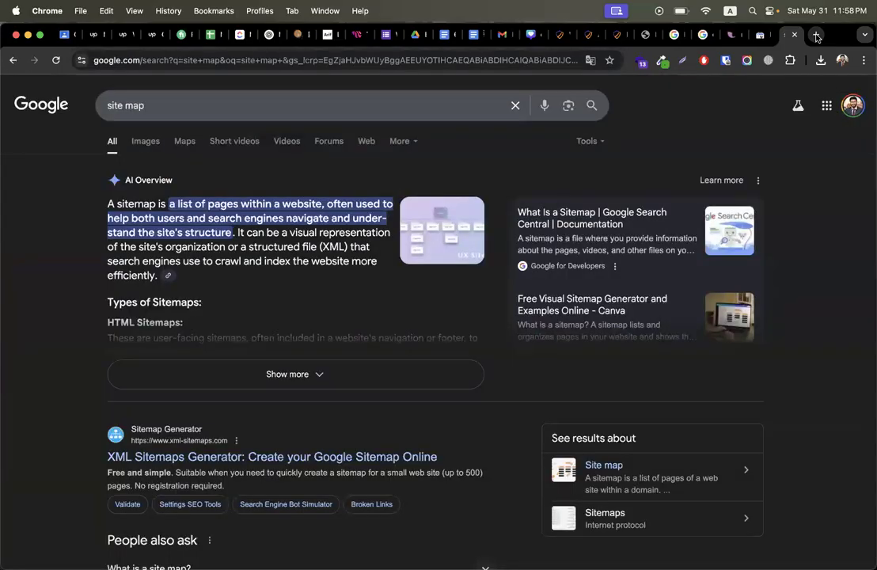
scroll(52, 498, "down", 5)
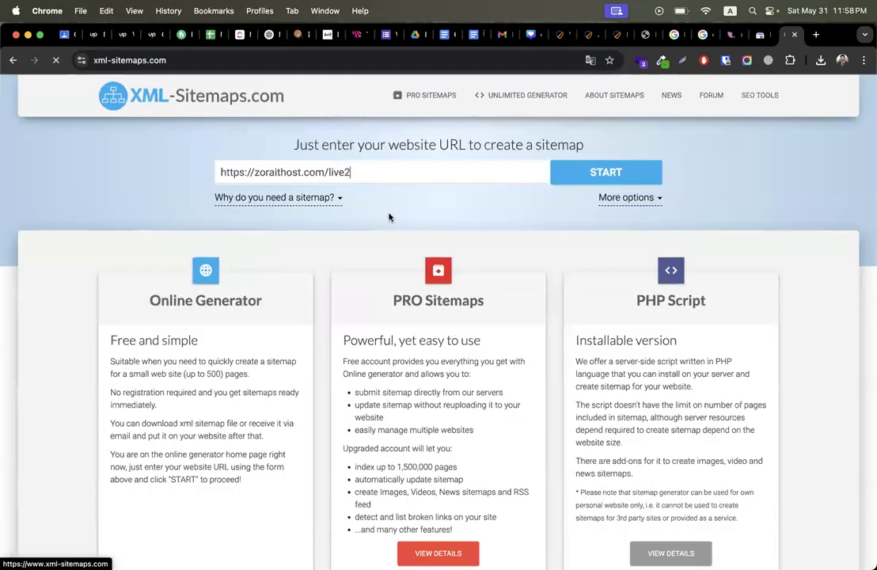
mouse_move(535, 109)
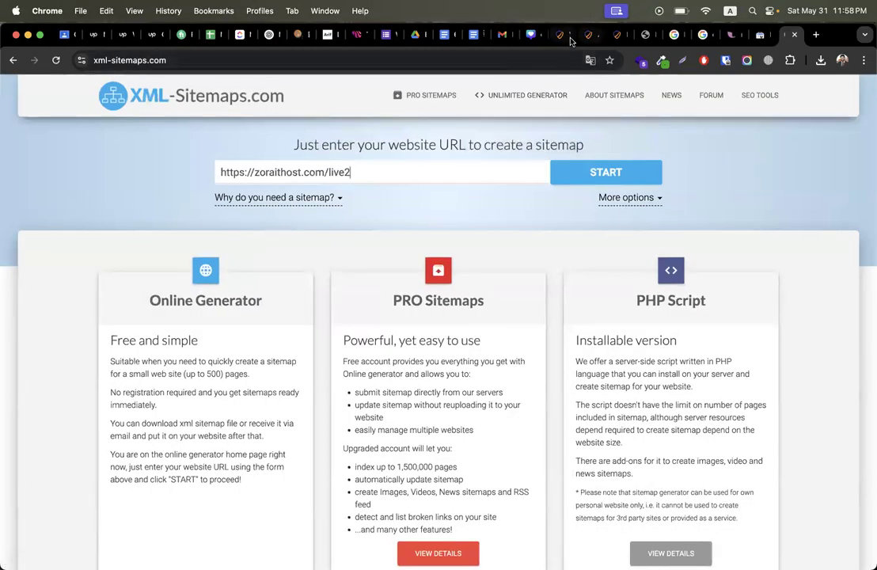
left_click(558, 34)
mouse_move(168, 85)
left_click_drag(160, 60, 16, 60)
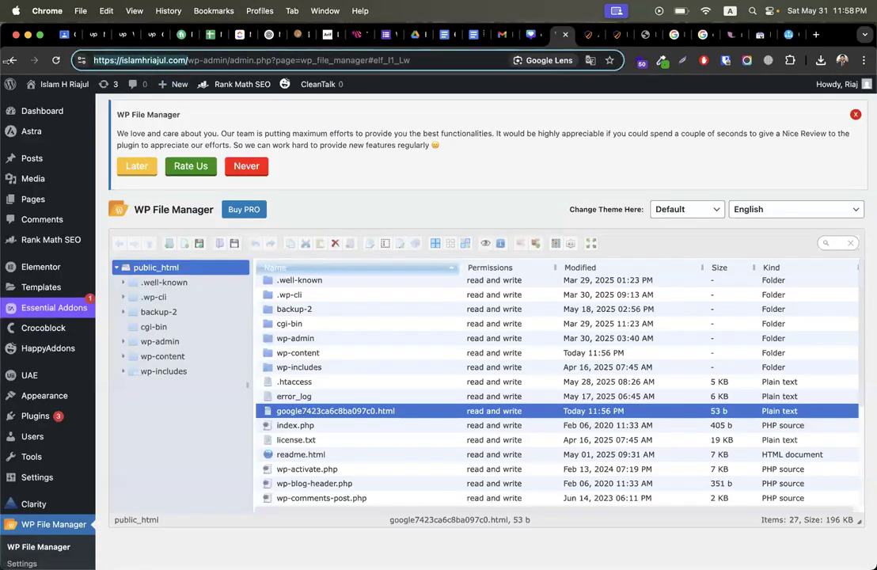
right_click(155, 60)
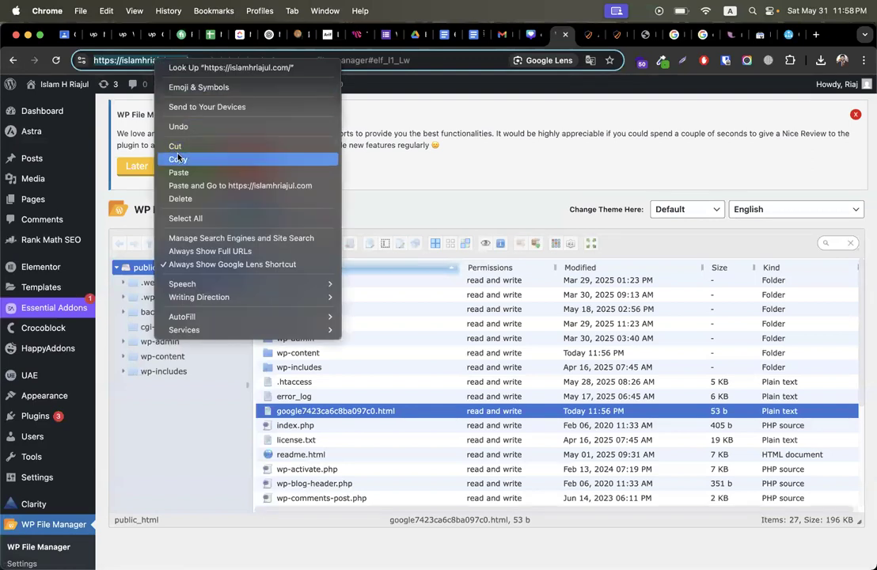
left_click(179, 159)
left_click(773, 38)
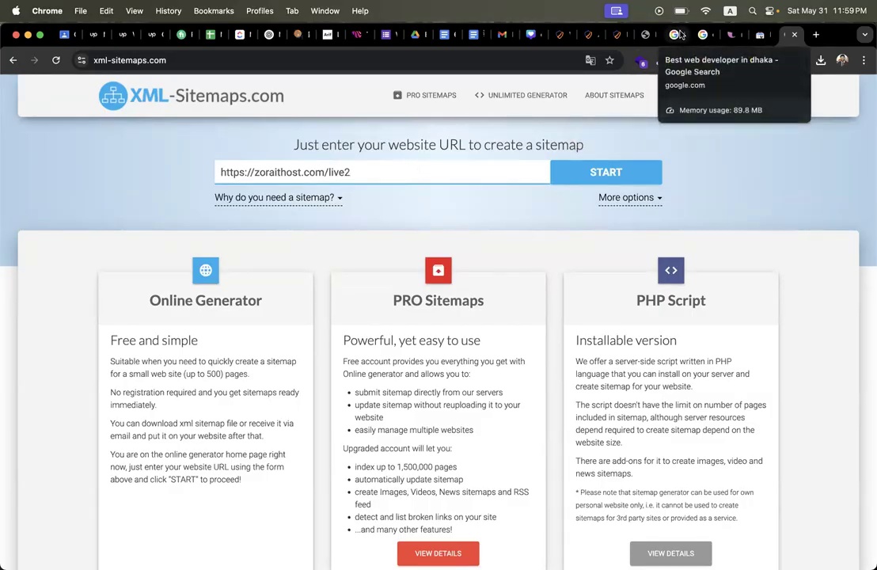
Step: Replace the XML-Sitemaps website URL field with the copied site address
left_click(559, 35)
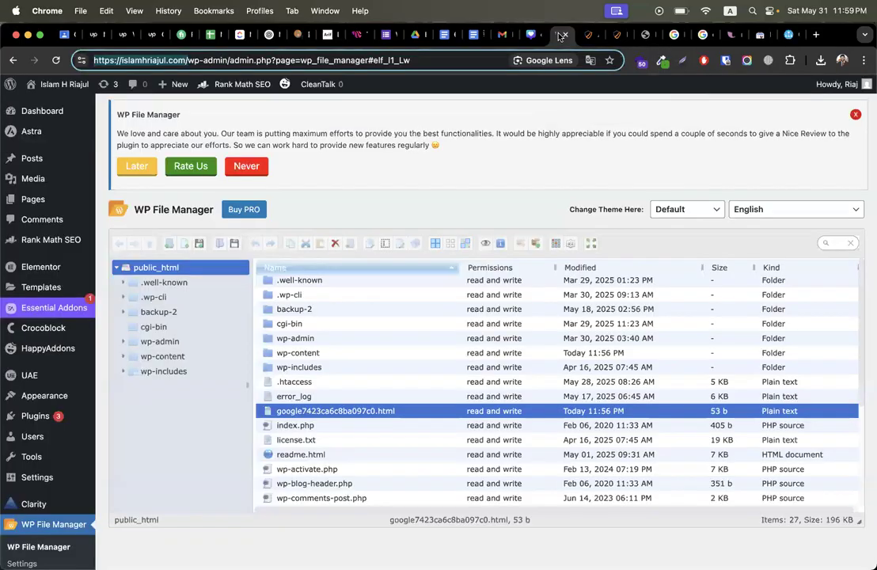
scroll(358, 394, "down", 5)
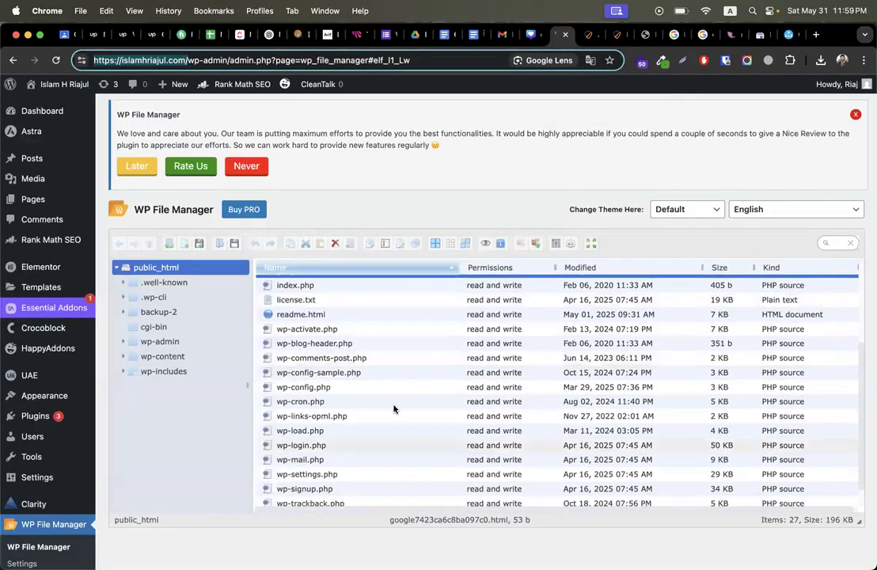
scroll(355, 408, "up", 5)
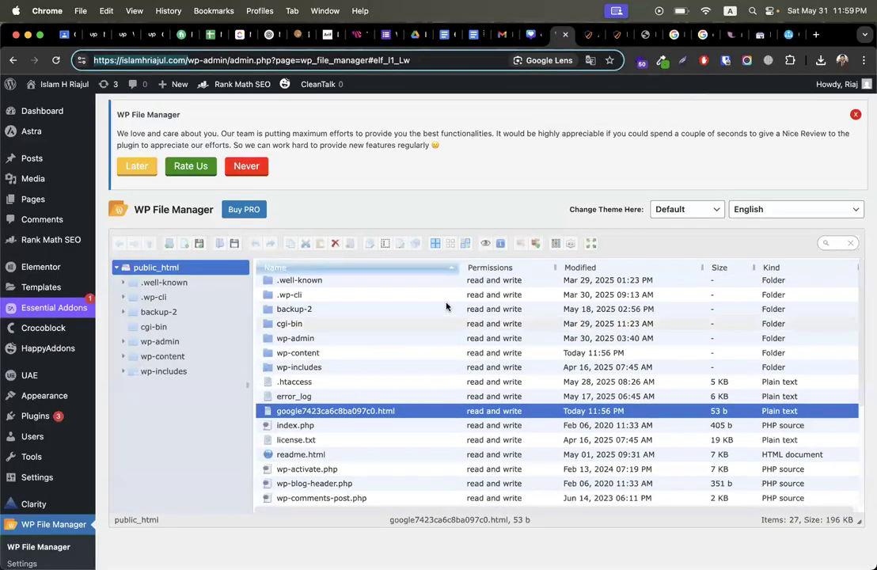
left_click(790, 35)
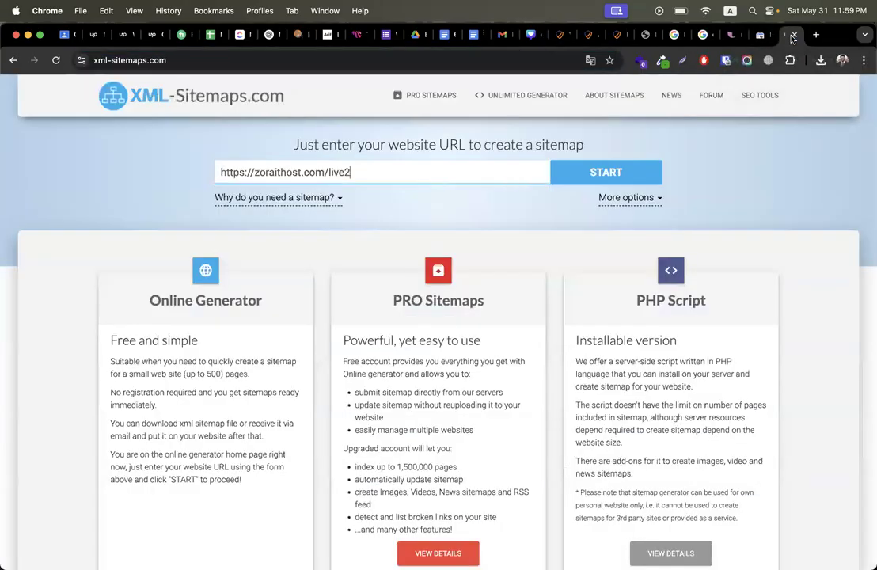
left_click_drag(393, 172, 191, 173)
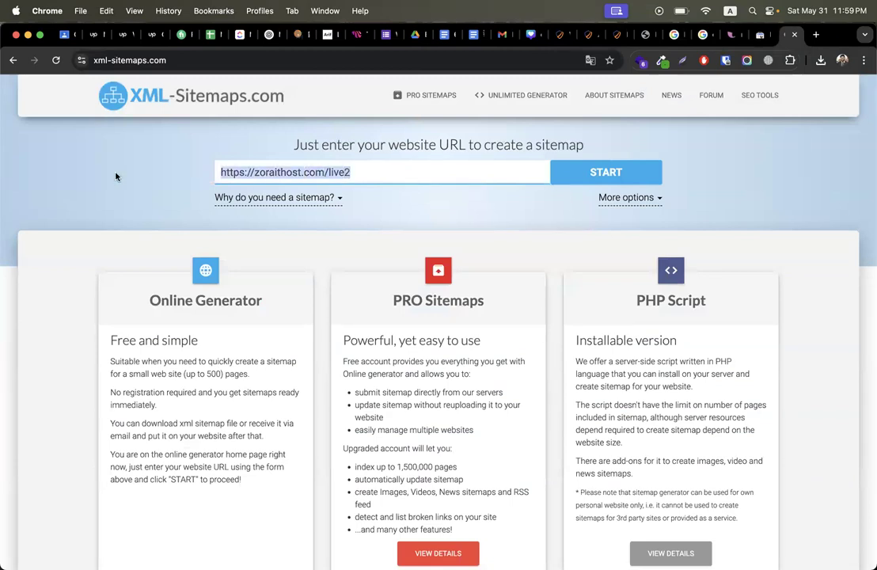
key("super+v")
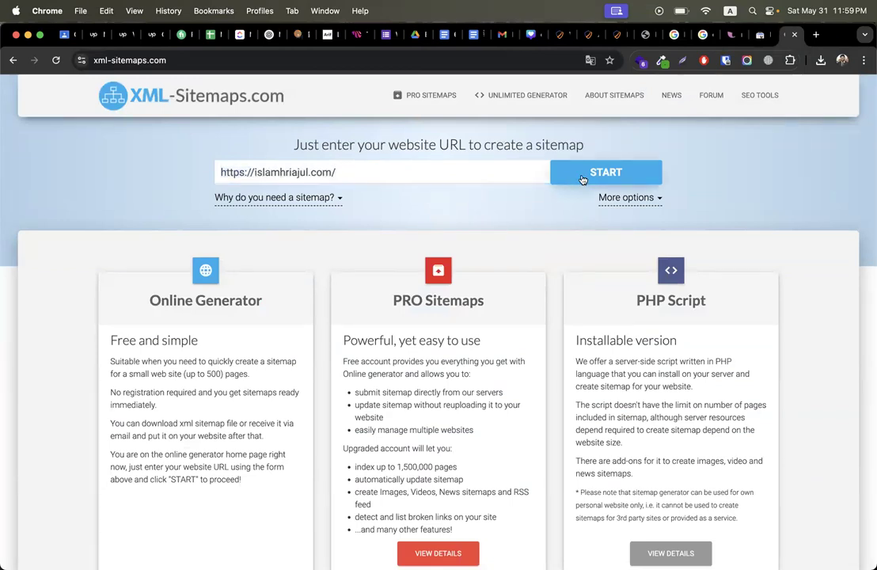
left_click(558, 176)
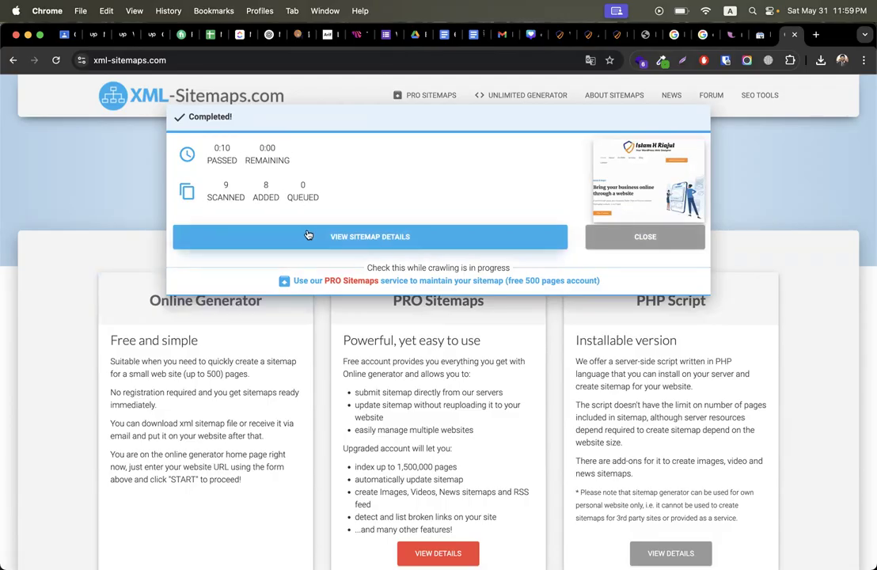
left_click_drag(262, 192, 273, 191)
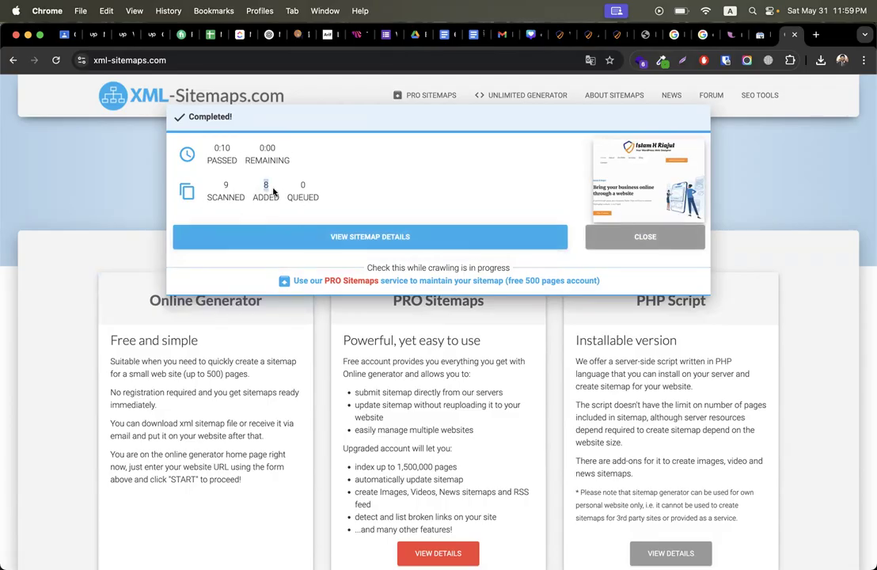
left_click(276, 247)
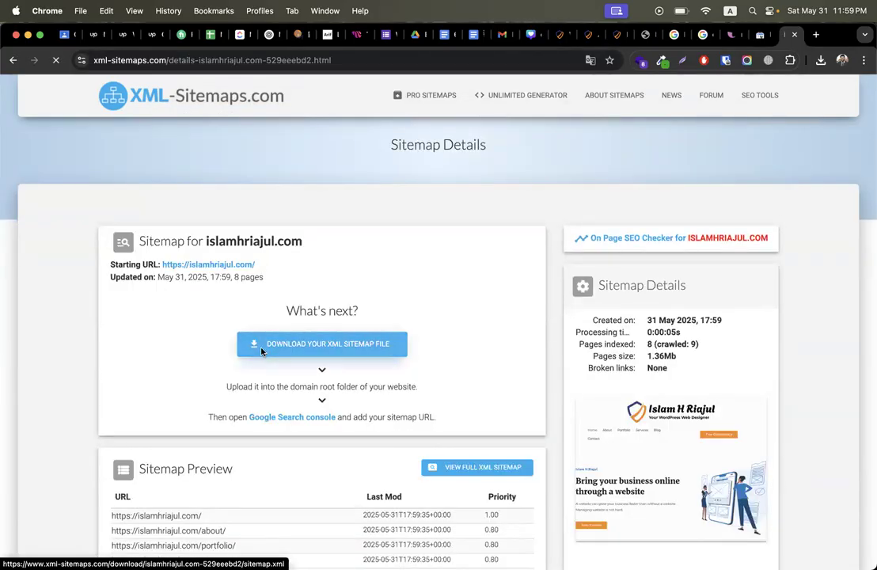
left_click(316, 353)
left_click(643, 411)
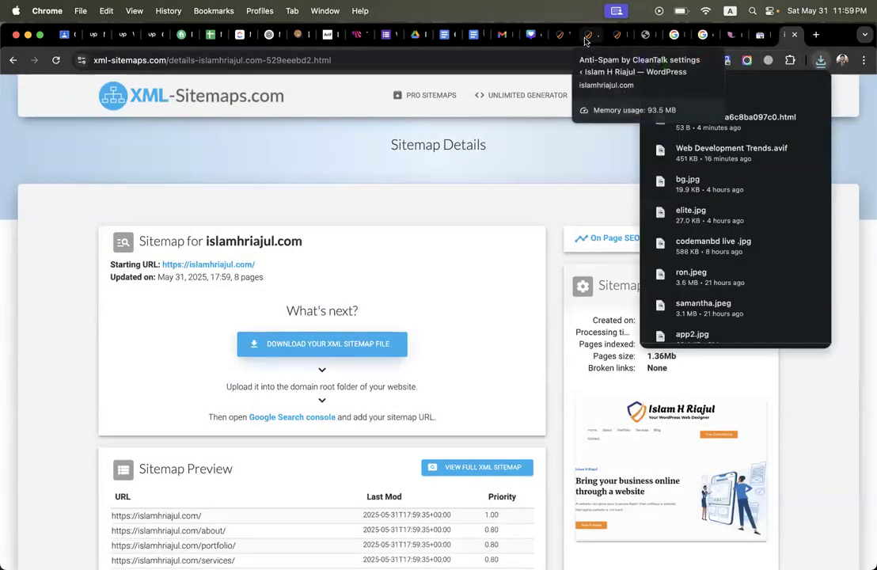
left_click(587, 34)
left_click(556, 35)
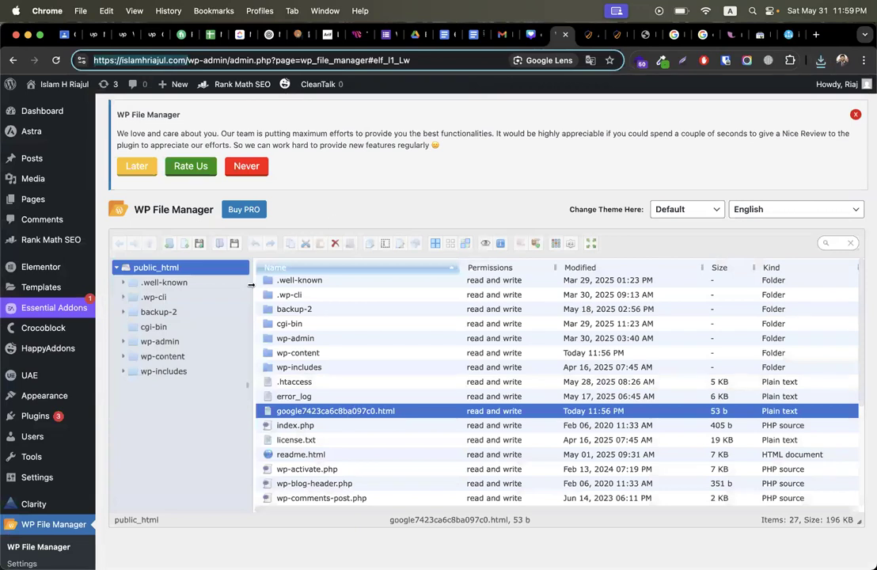
Step: Copy the sitemap.xml file name and upload sitemap.xml from the test folder into public_html
left_click(198, 243)
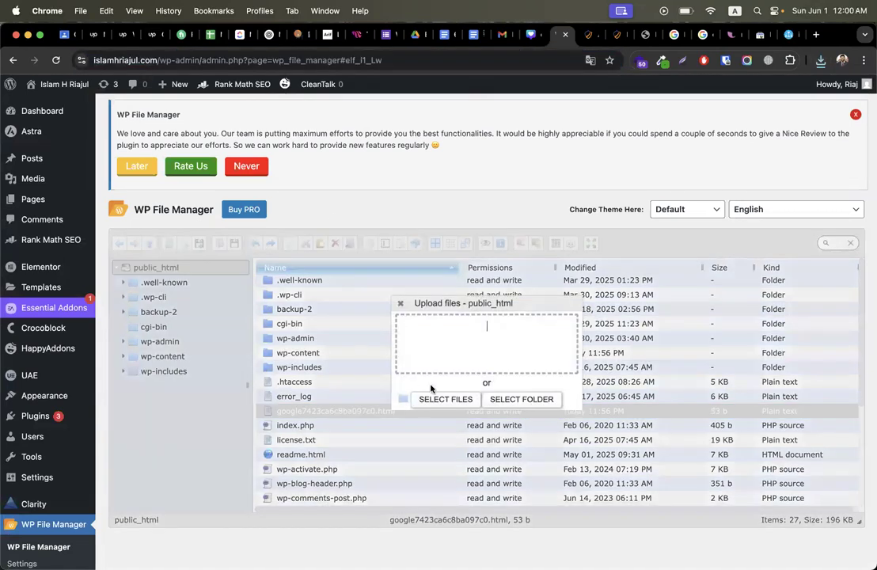
left_click(443, 399)
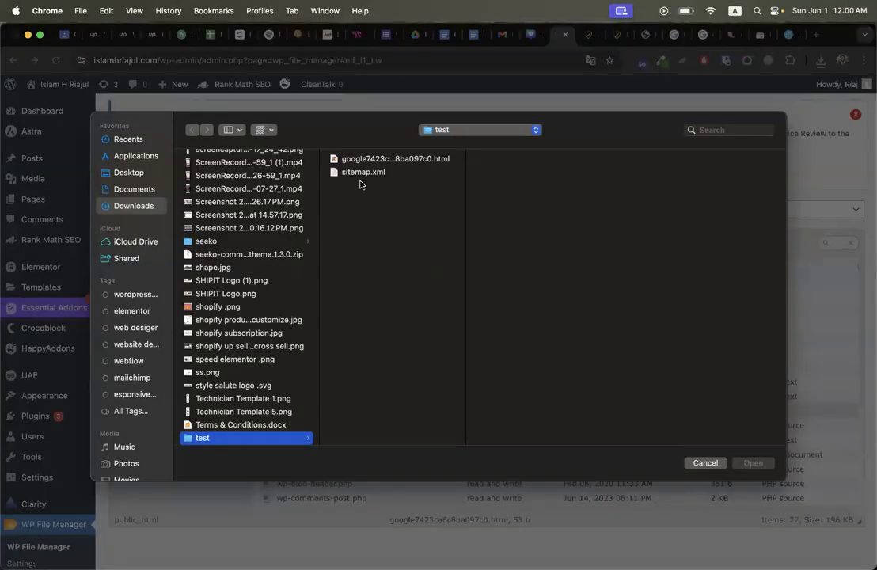
left_click(361, 173)
right_click(363, 175)
left_click(379, 183)
key("super+c")
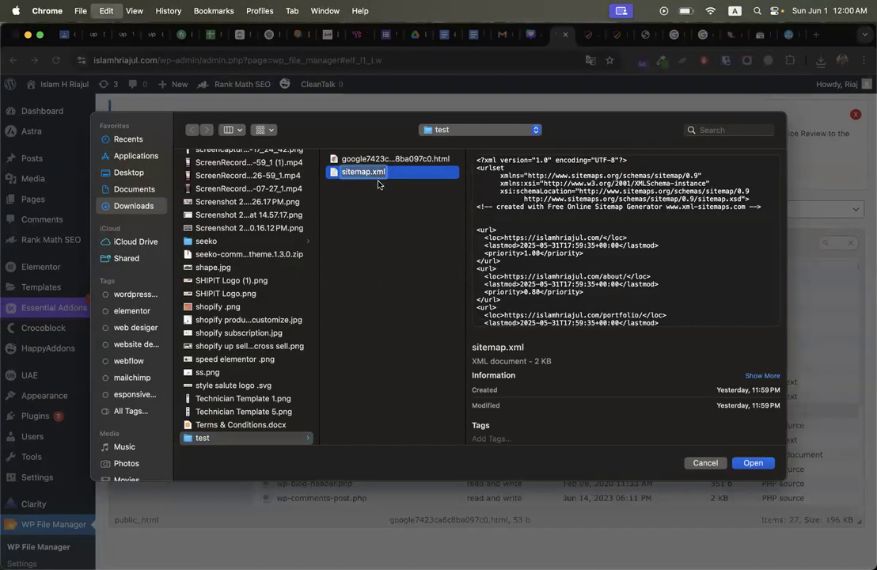
left_click(395, 192)
left_click(374, 177)
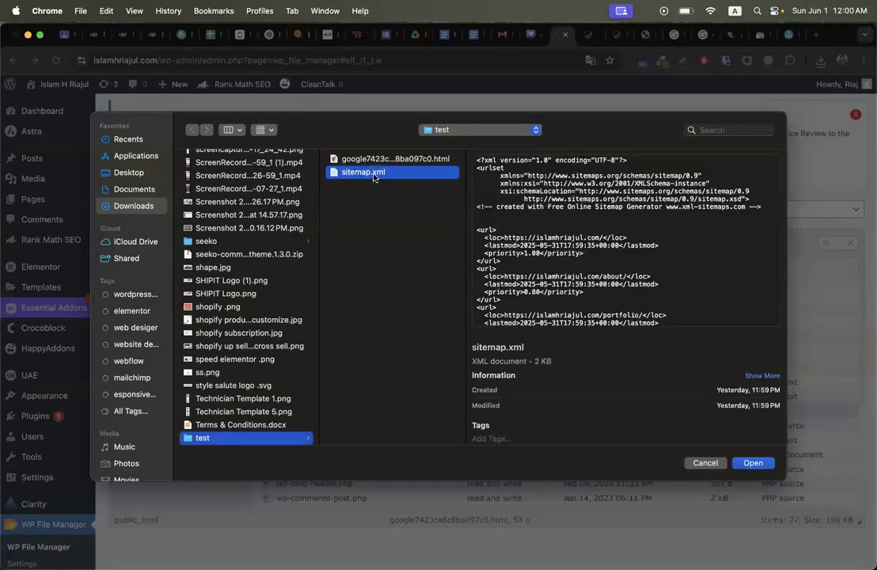
left_click(765, 465)
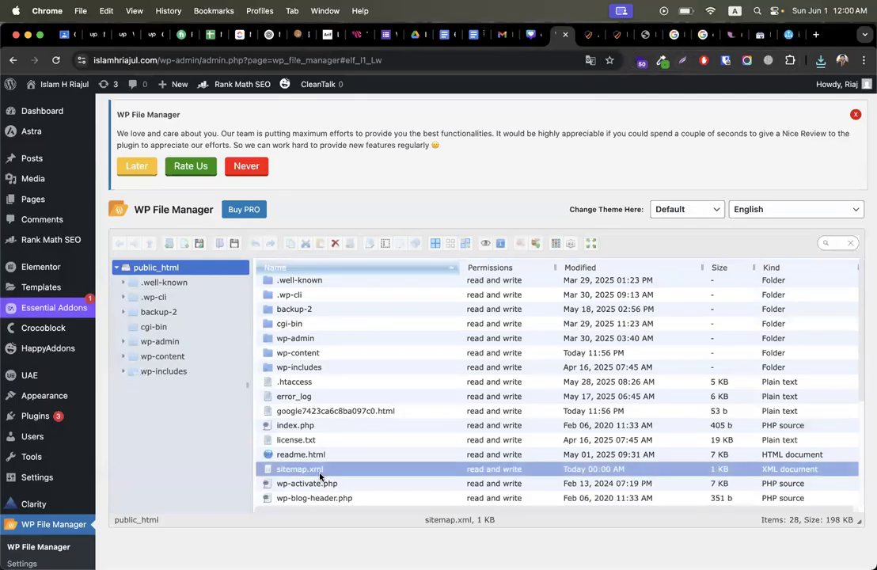
left_click(758, 35)
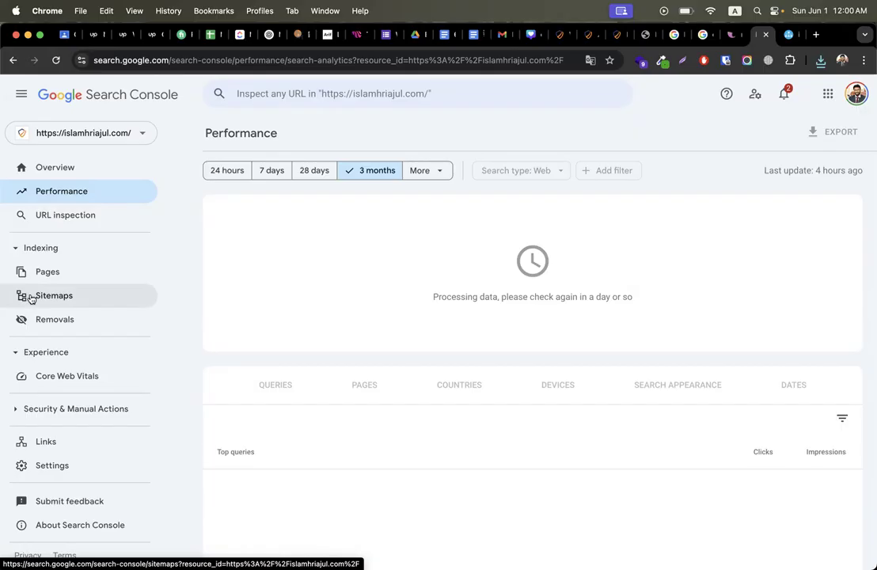
Step: Add sitemap.xml in the Sitemaps report, submit it, and dismiss the confirmation
left_click(51, 294)
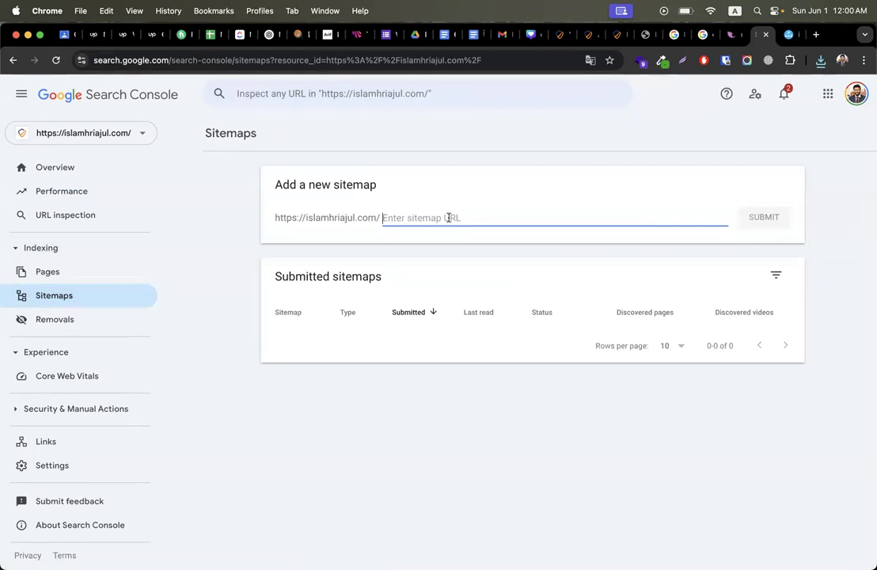
key("super+v")
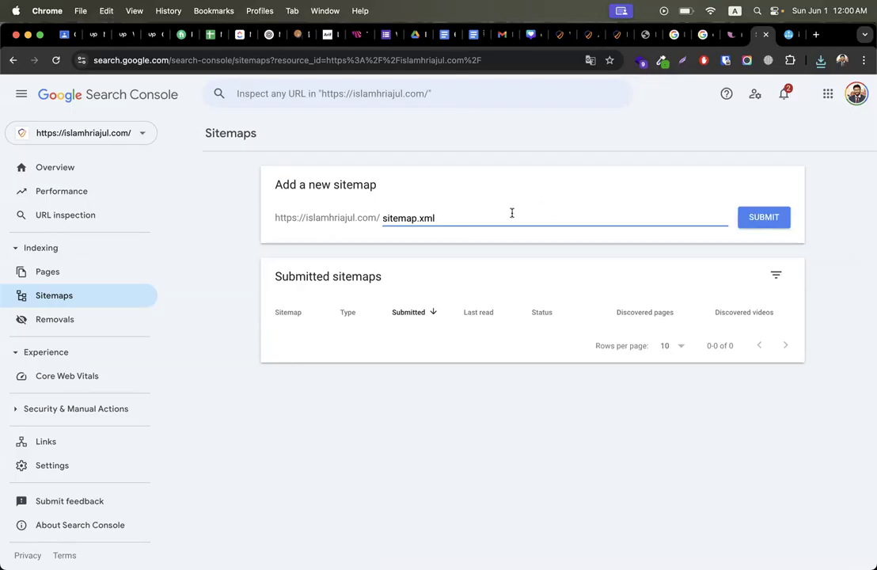
left_click(558, 34)
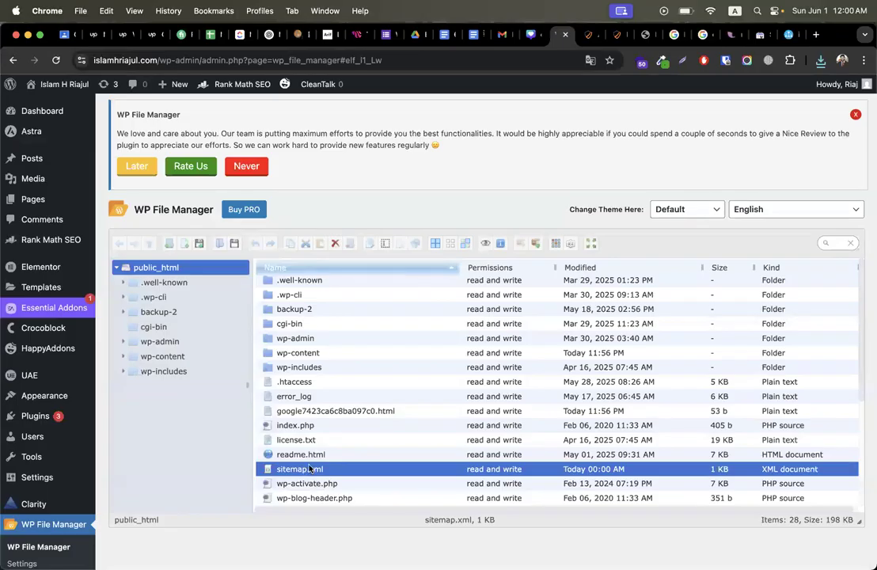
left_click(792, 36)
left_click(763, 36)
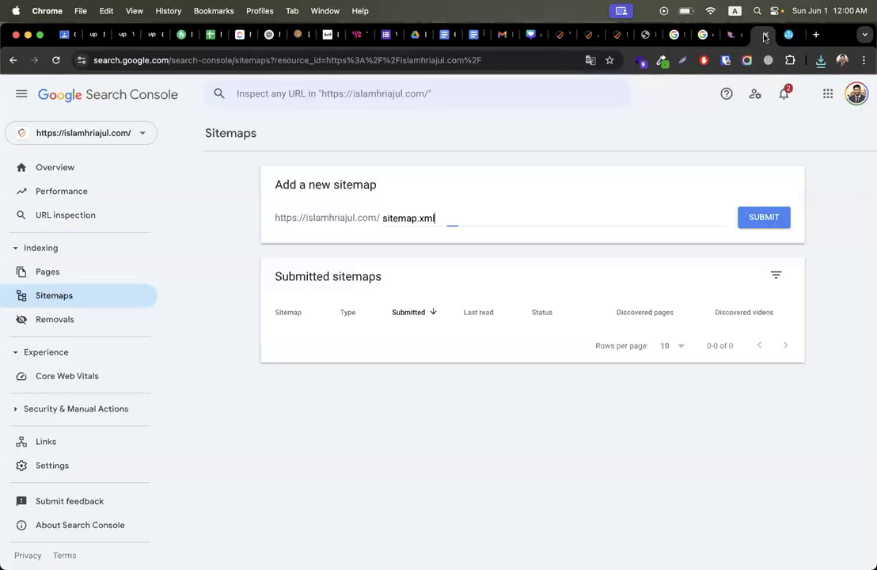
left_click(748, 223)
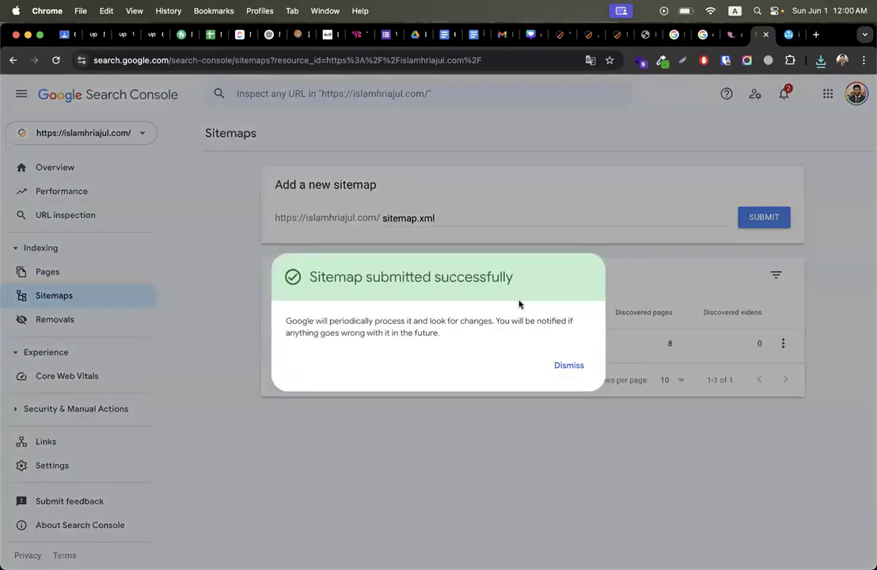
left_click(567, 365)
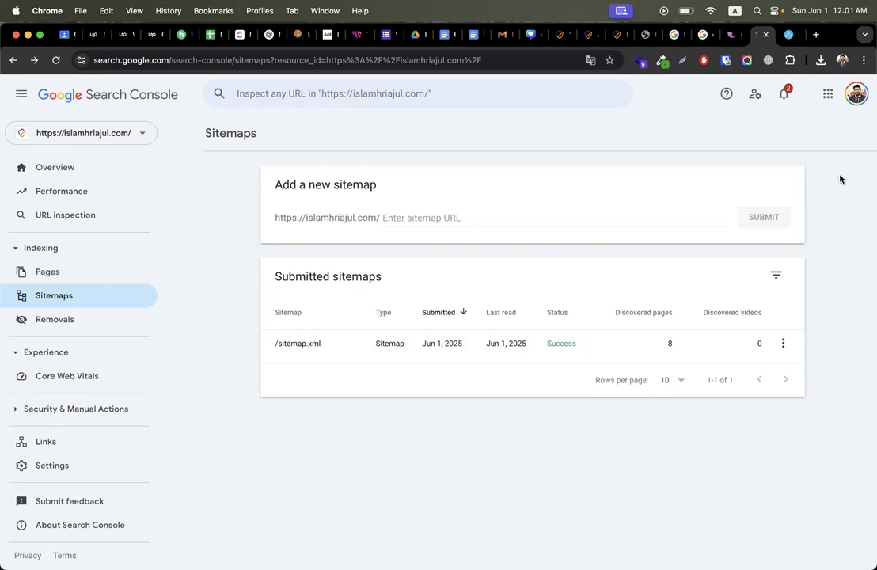
left_click(560, 37)
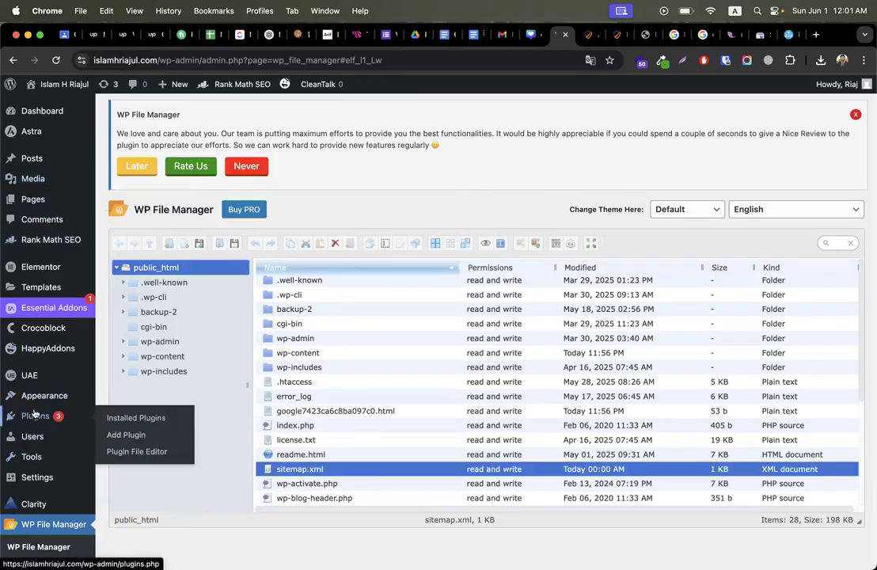
Step: Search the plugin directory for 'site kit' and install Site Kit by Google
left_click(118, 435)
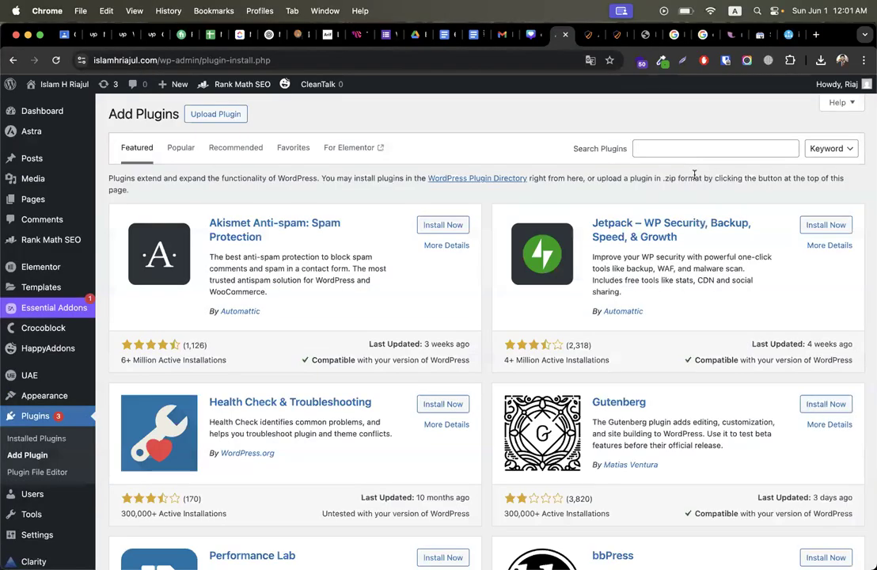
left_click(705, 148)
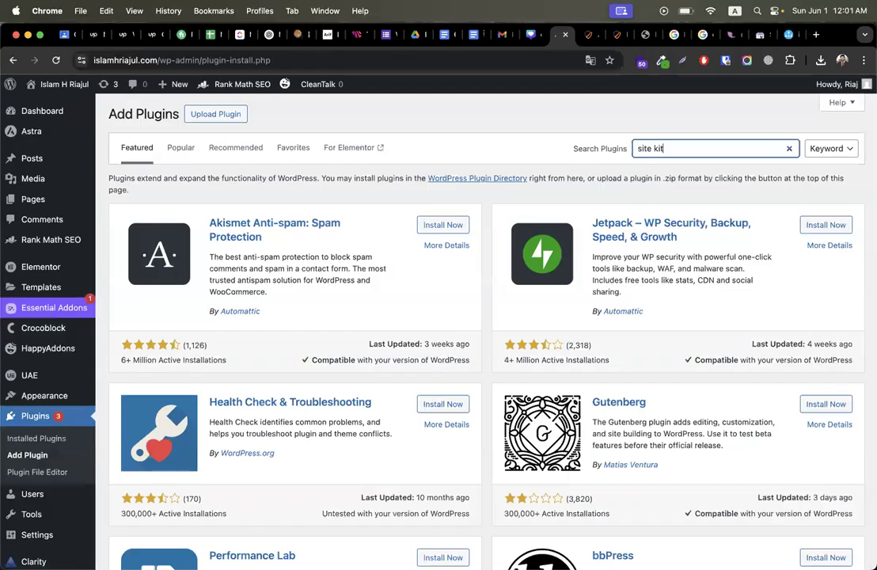
type("site kit")
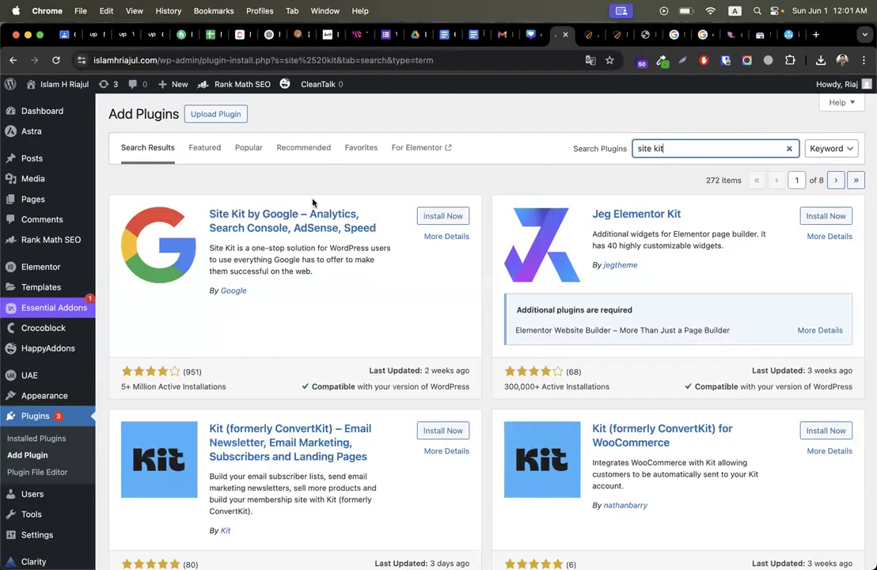
left_click(436, 219)
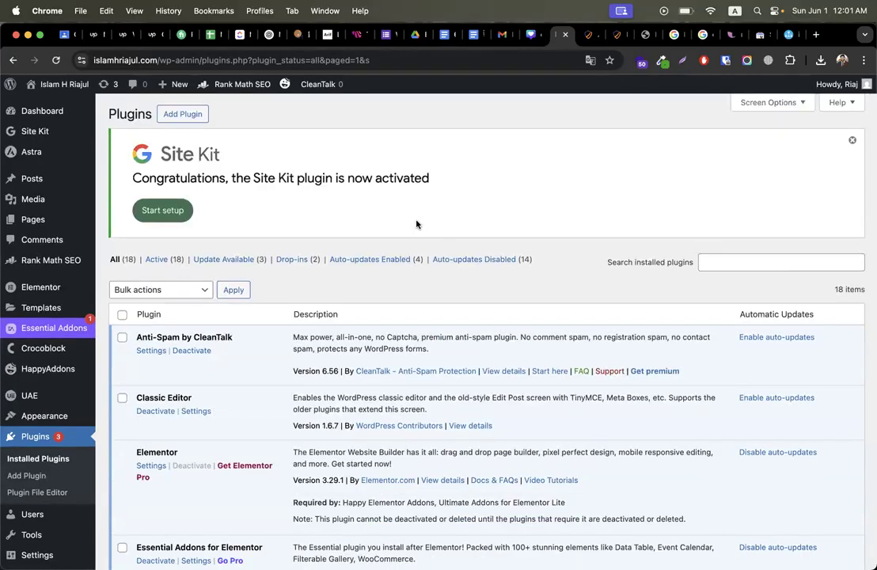
Step: Start Site Kit setup with Google Analytics included and usage-data sharing left off
left_click(155, 218)
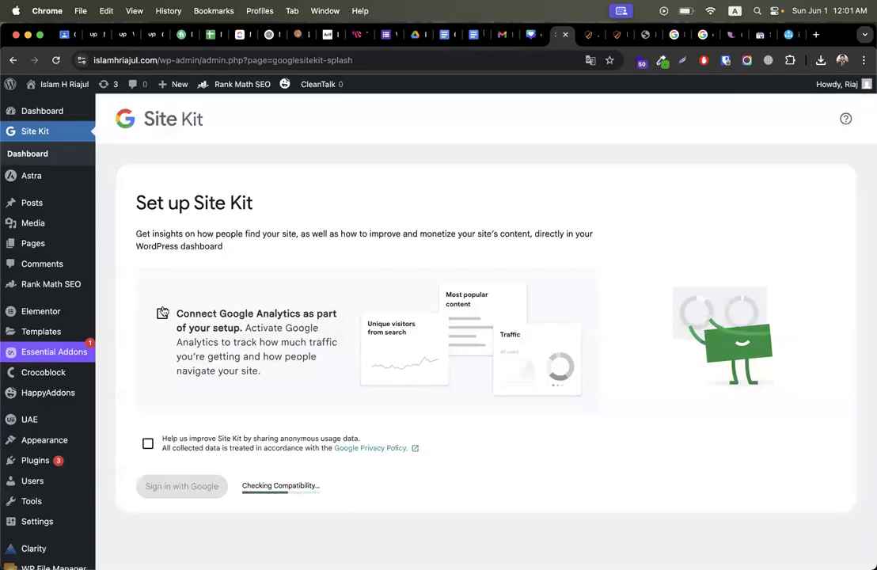
left_click(162, 313)
left_click(145, 445)
left_click(151, 486)
left_click(147, 444)
left_click(153, 488)
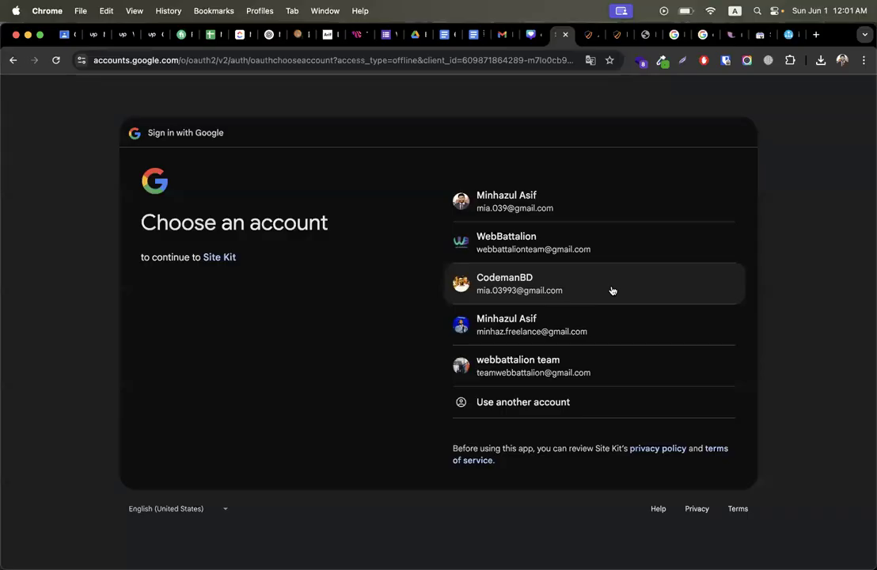
Step: Sign in with the Google account, grant Site Kit access, and pass the verification and Search Console steps
left_click(546, 208)
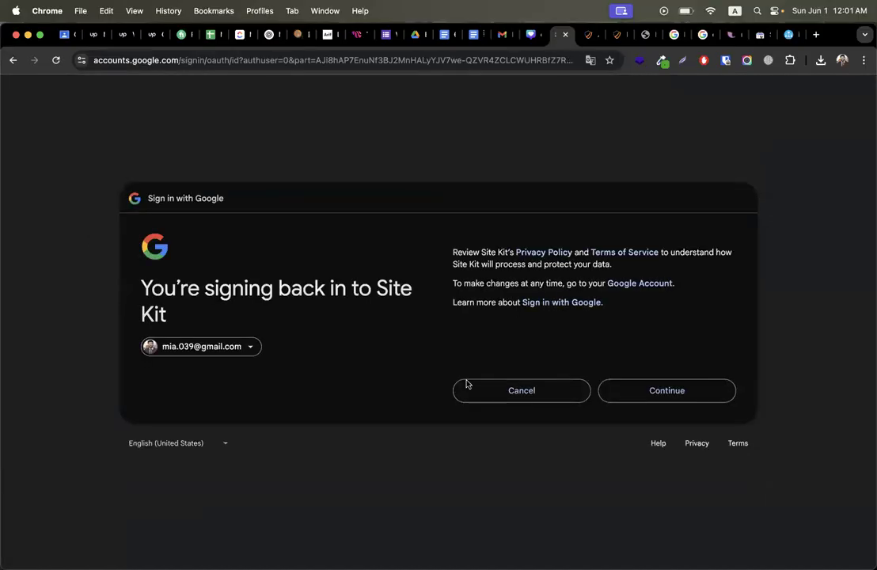
left_click(662, 387)
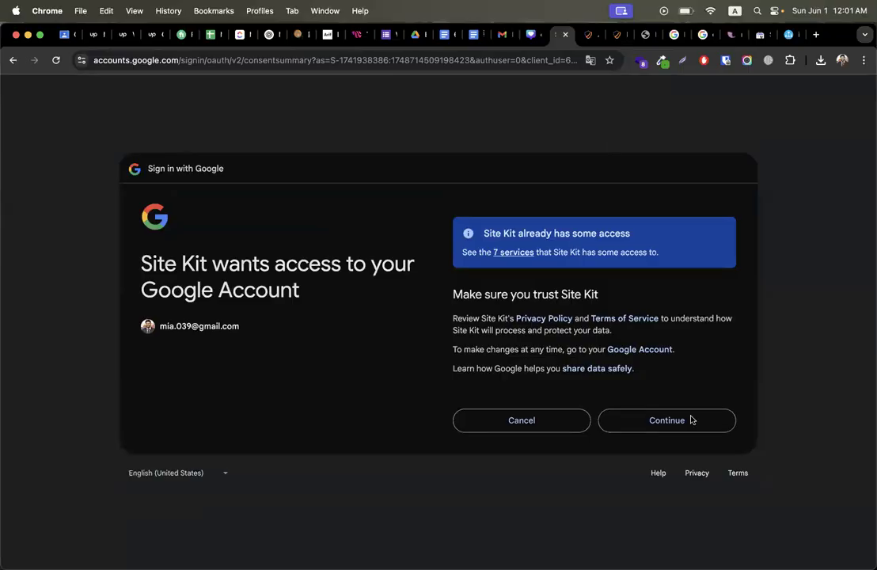
left_click(664, 421)
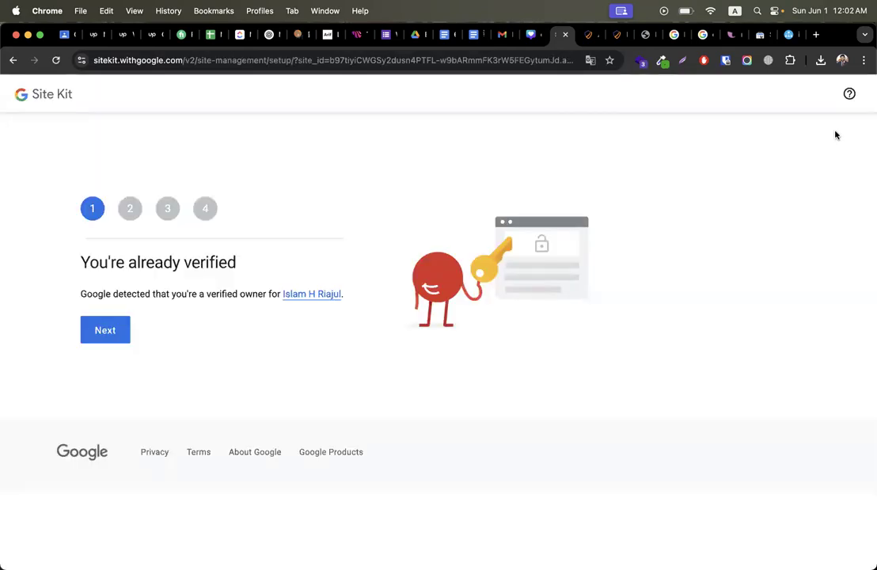
left_click(115, 331)
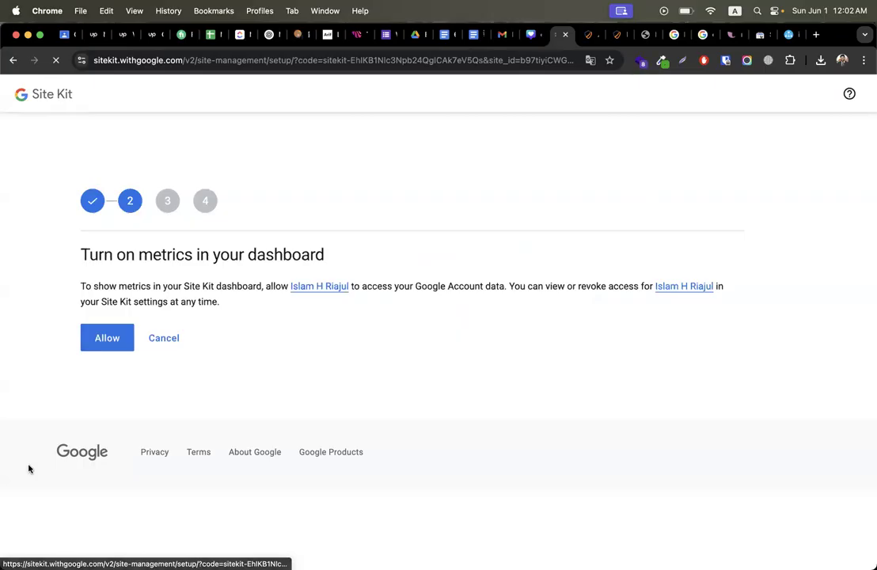
left_click(104, 340)
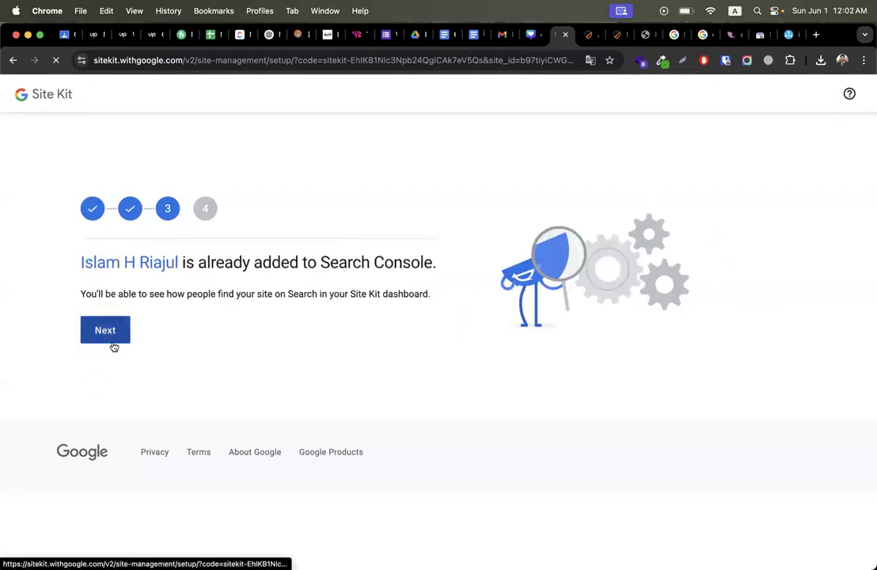
left_click(111, 340)
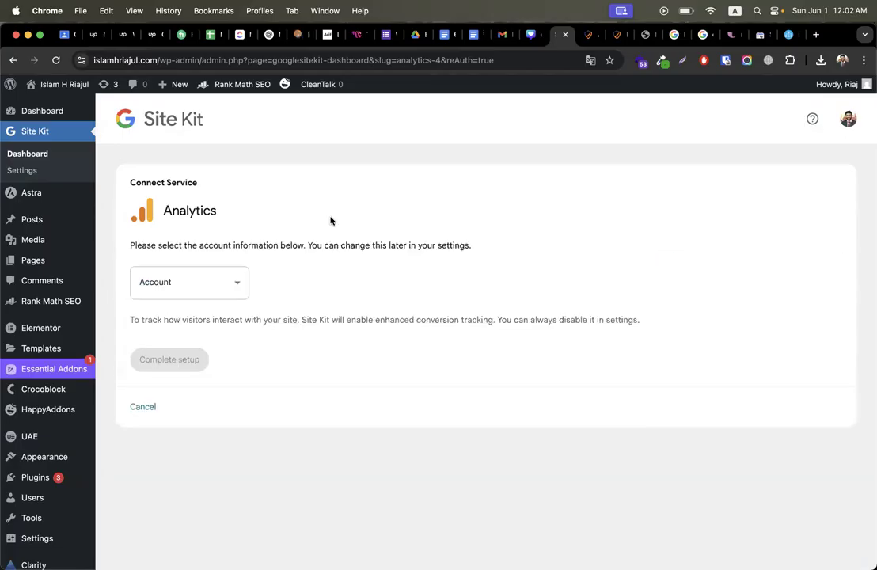
left_click(191, 292)
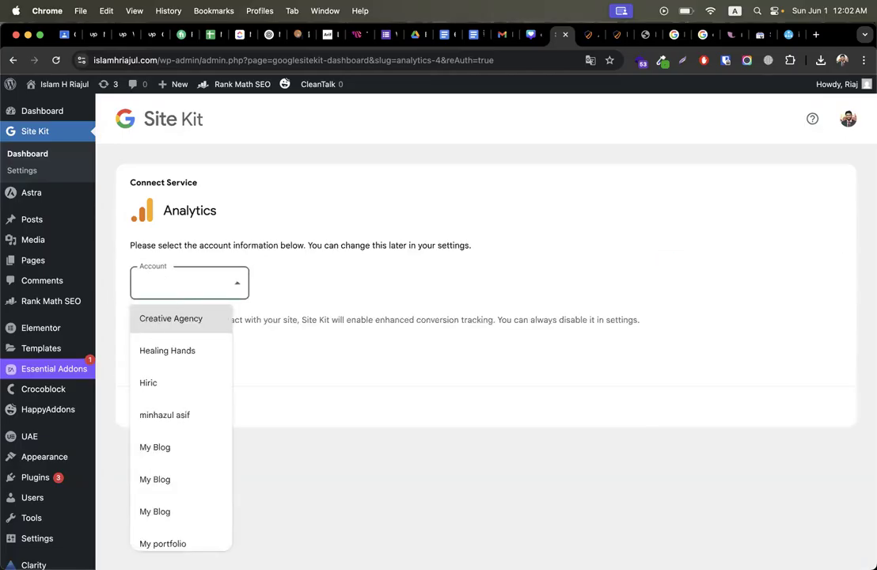
scroll(174, 484, "down", 3)
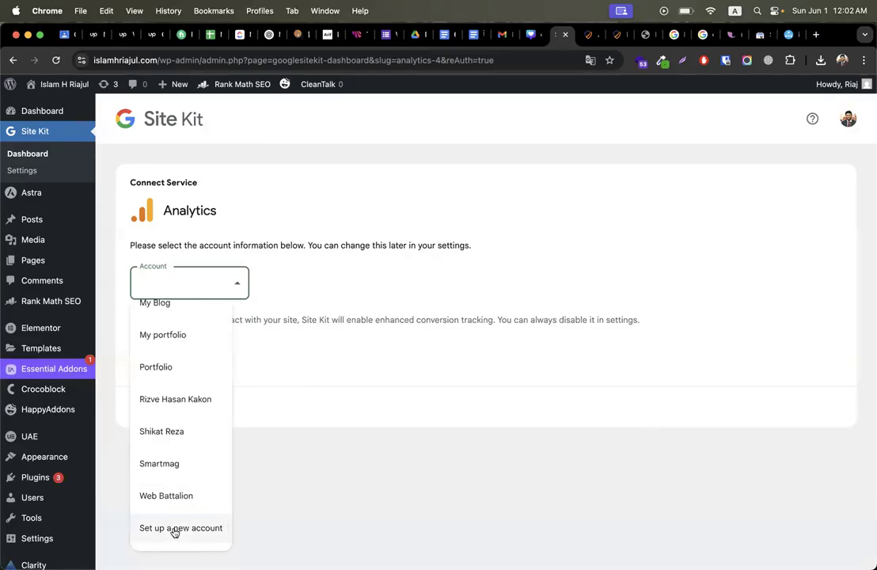
scroll(167, 491, "up", 5)
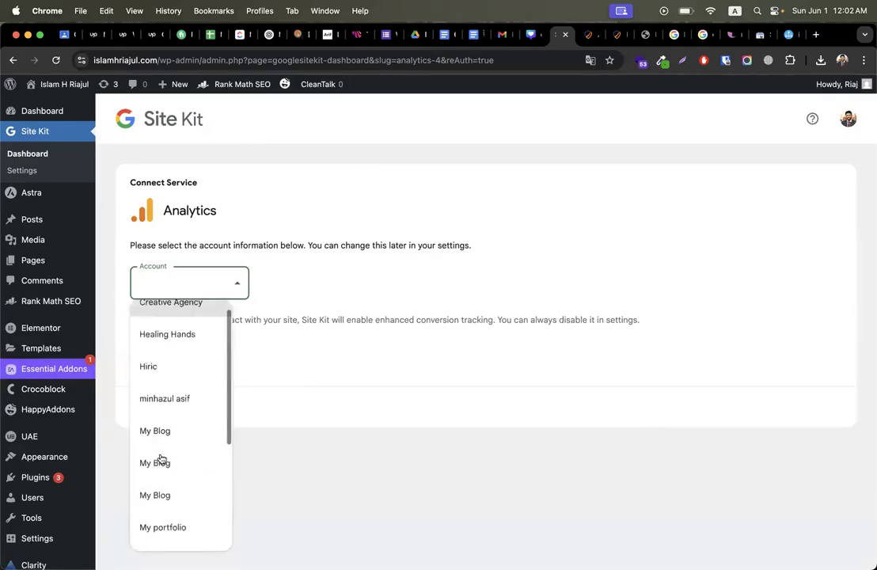
scroll(176, 508, "down", 5)
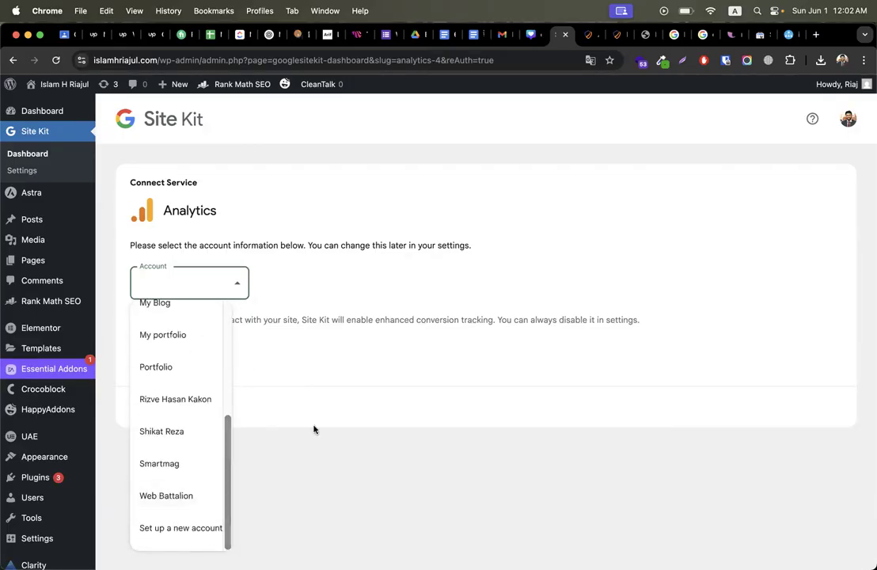
left_click(289, 379)
left_click(168, 280)
scroll(170, 420, "down", 5)
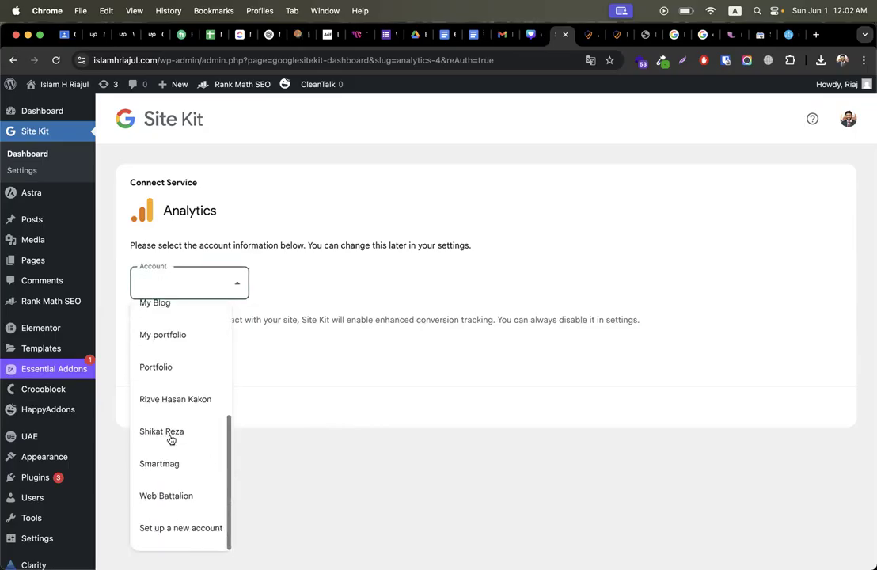
left_click(178, 529)
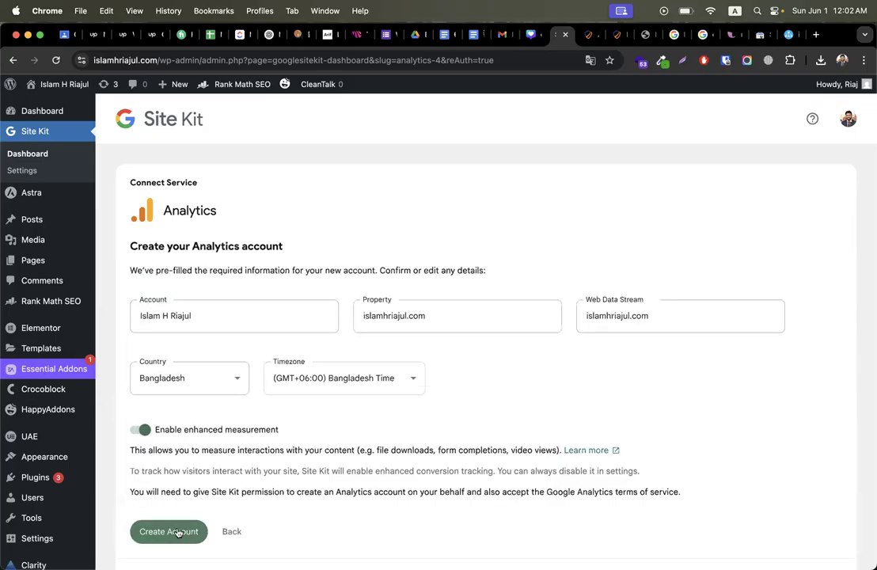
triple_click(157, 315)
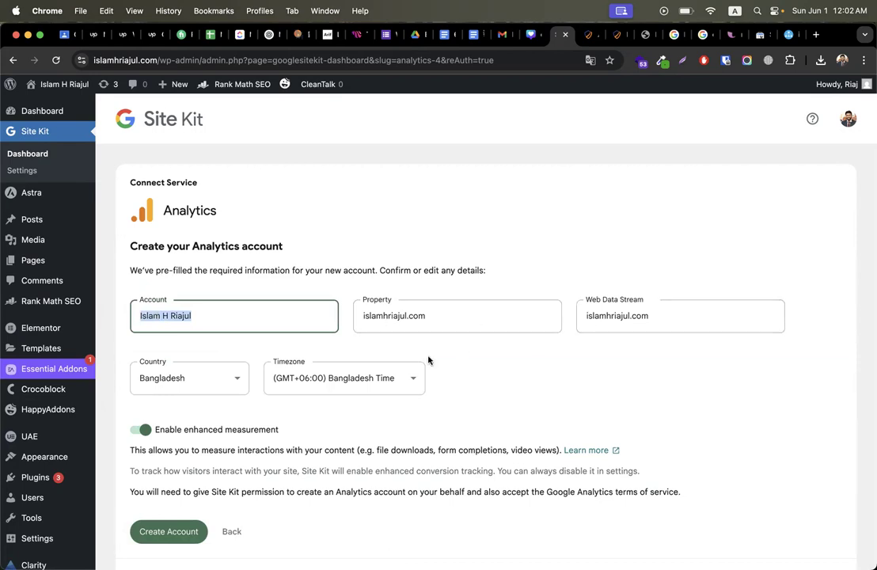
scroll(429, 358, "down", 3)
scroll(429, 359, "up", 3)
scroll(297, 349, "down", 3)
Step: Create the Analytics account and authorize Site Kit with the Google account
left_click(171, 438)
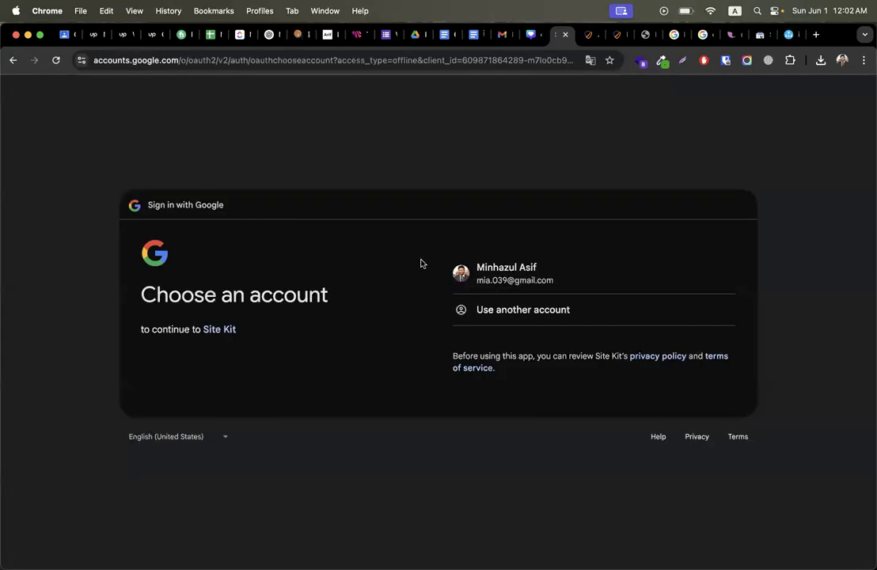
left_click(538, 268)
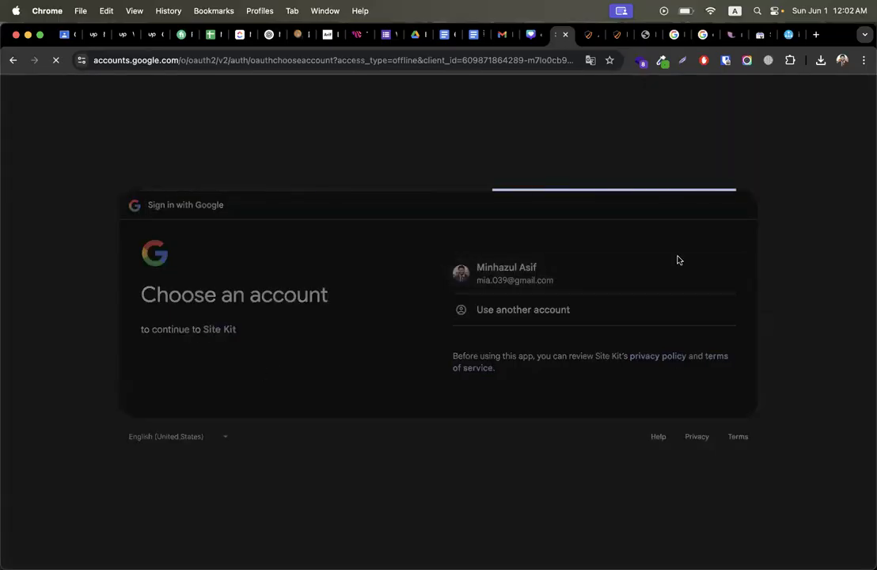
left_click(690, 386)
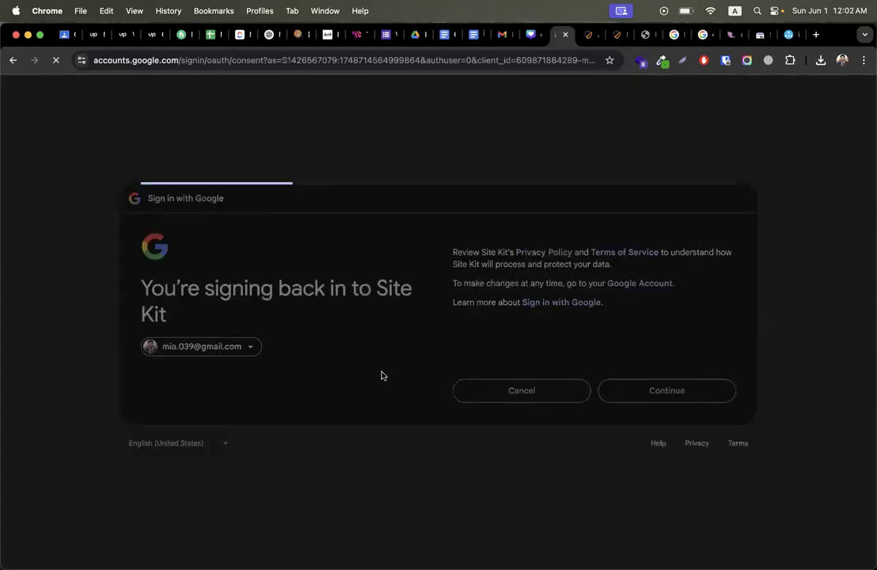
left_click(648, 417)
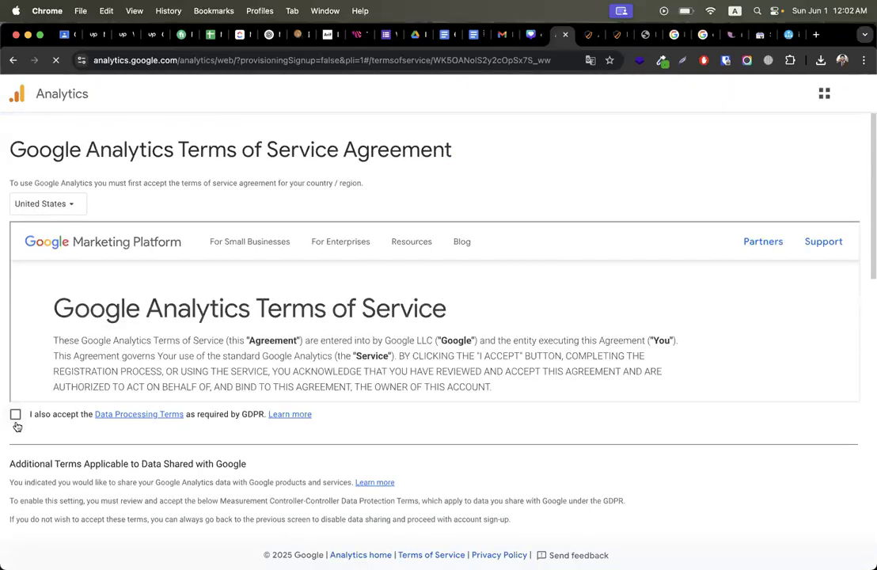
Step: Accept the GDPR Data Processing, Measurement Controller and Analytics terms, then go to the dashboard
left_click(15, 416)
scroll(210, 320, "down", 20)
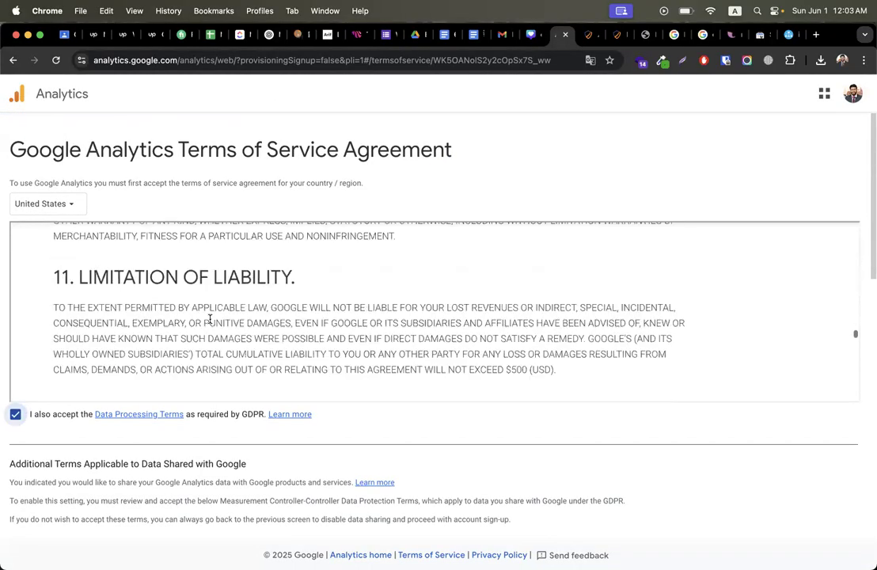
scroll(27, 468, "down", 5)
scroll(26, 468, "down", 5)
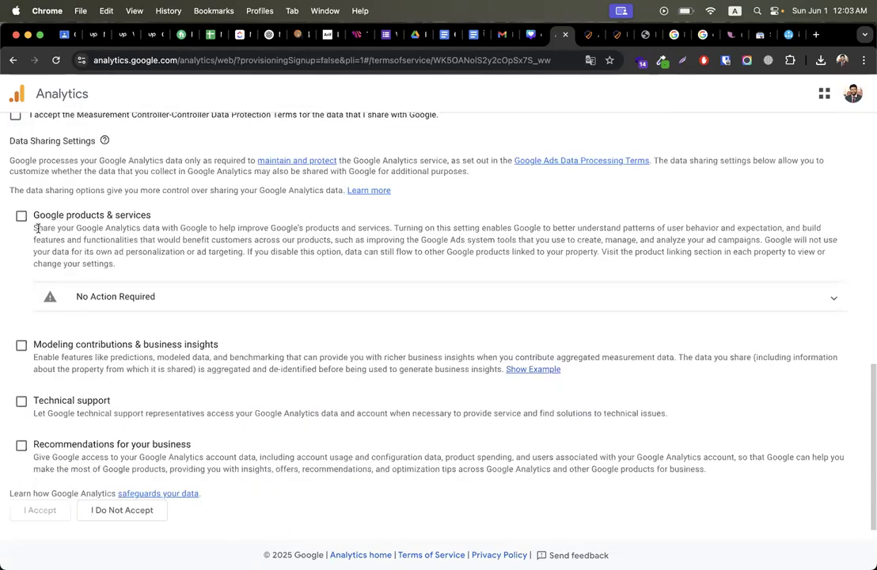
scroll(50, 229, "up", 1)
left_click(16, 145)
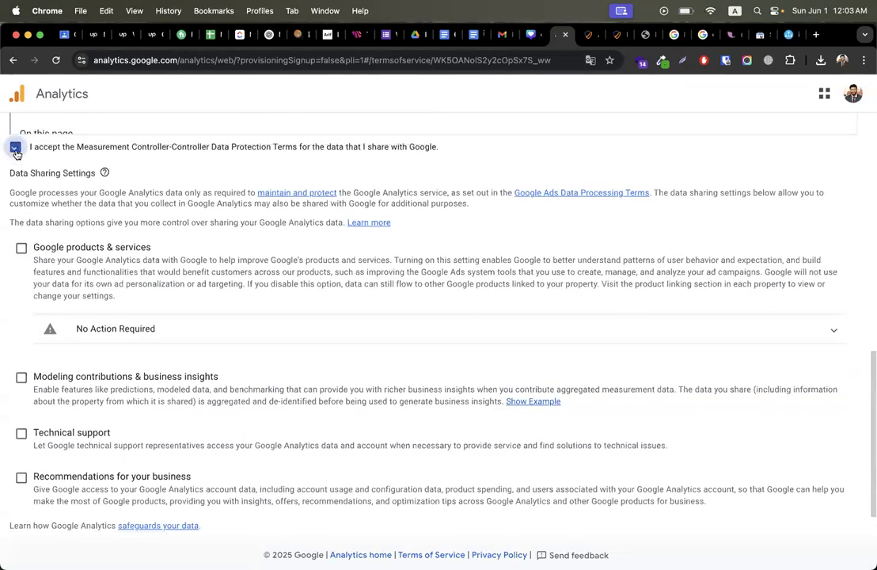
scroll(17, 145, "down", 1)
left_click(39, 511)
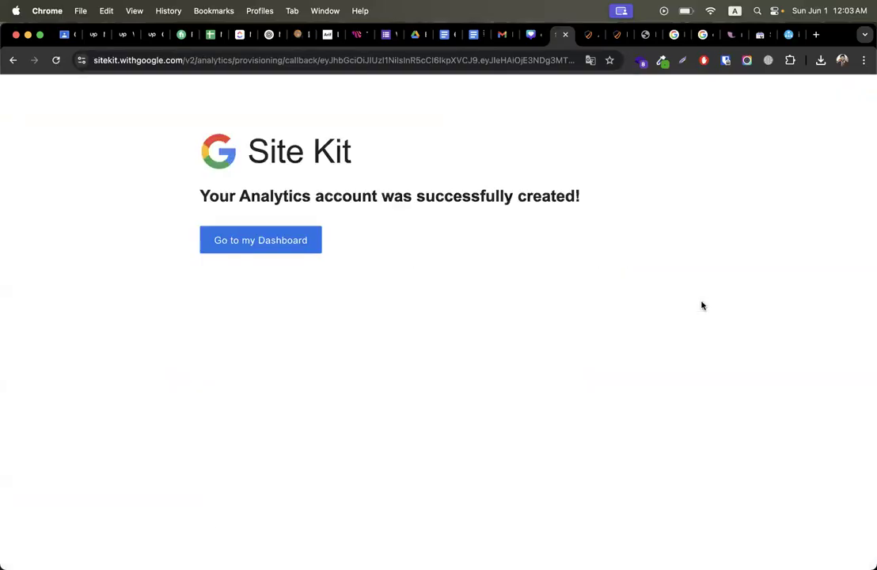
left_click(265, 248)
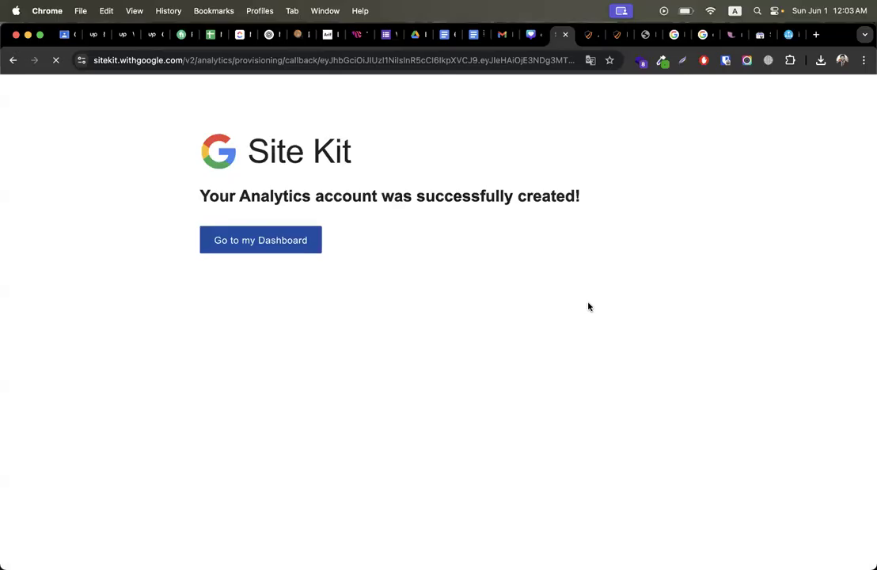
Step: Search Google for 'google analytics login' and open the 'Analytics Tools & Solutions for Your Business' result
key("ctrl+Right")
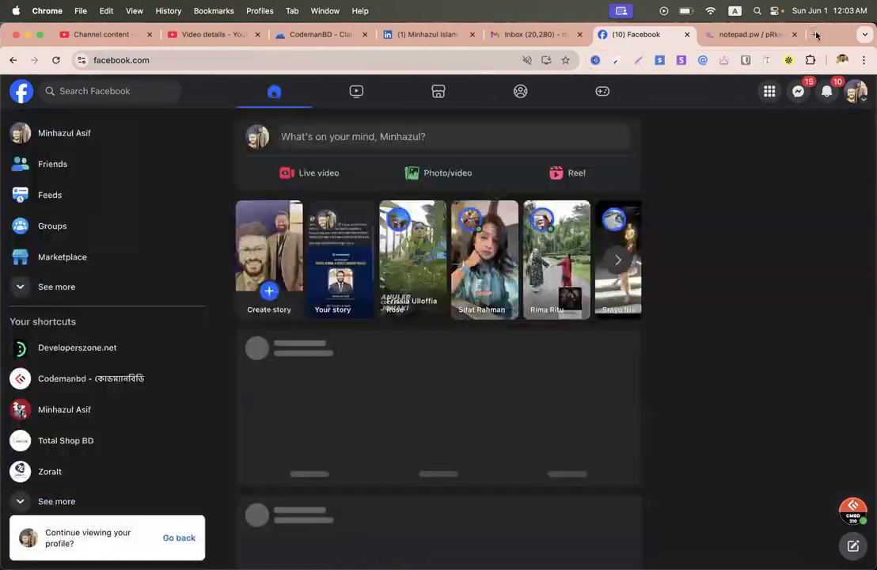
left_click(817, 35)
type("ana")
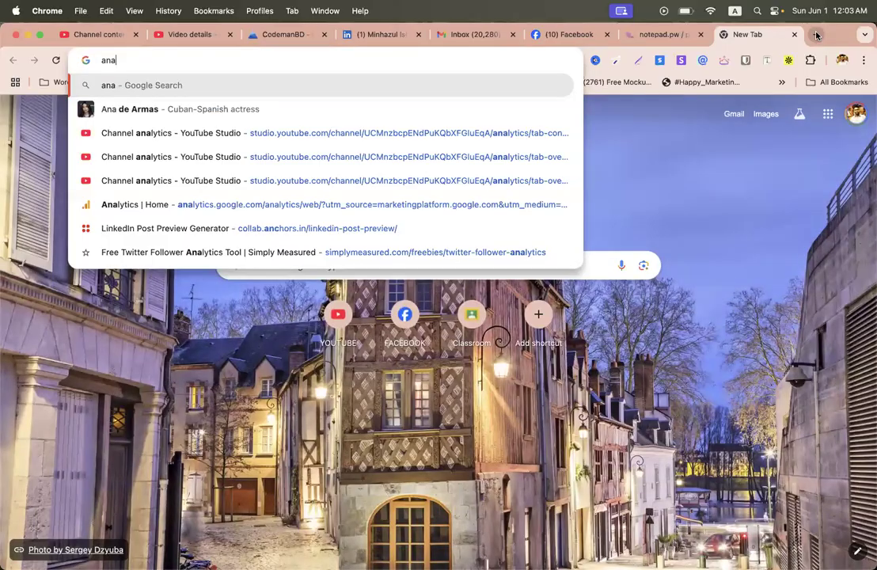
key("BackSpace")
key("BackSpace")
key("BackSpace")
type("google analyut")
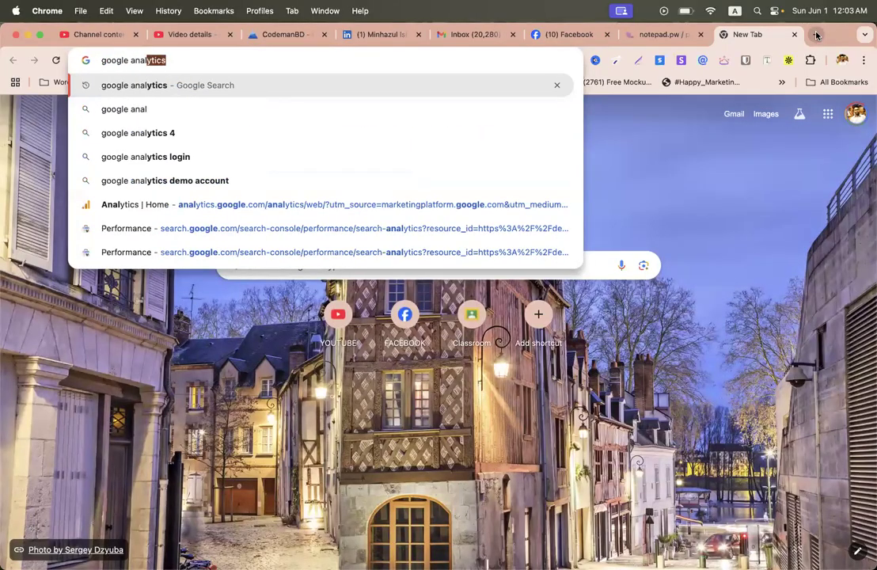
key("BackSpace")
key("BackSpace")
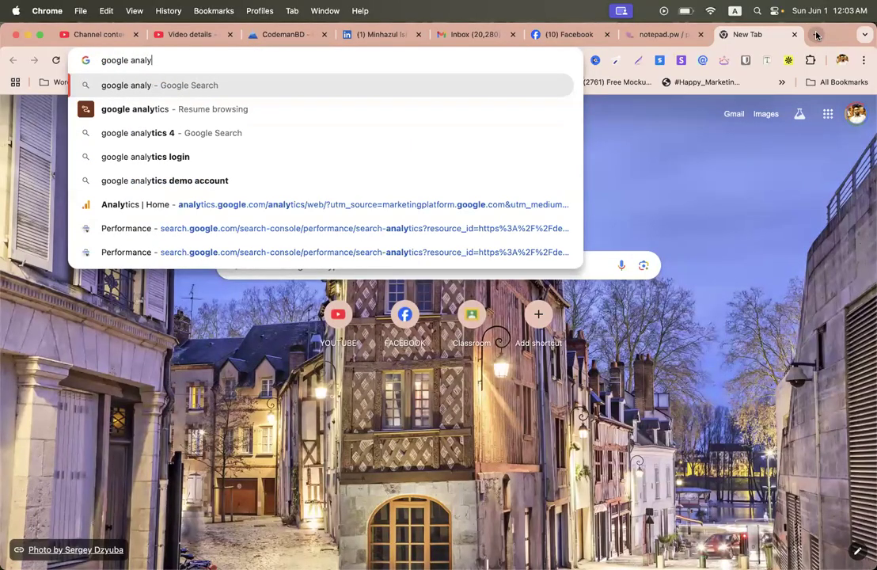
key("Down")
key("Down")
key("Down")
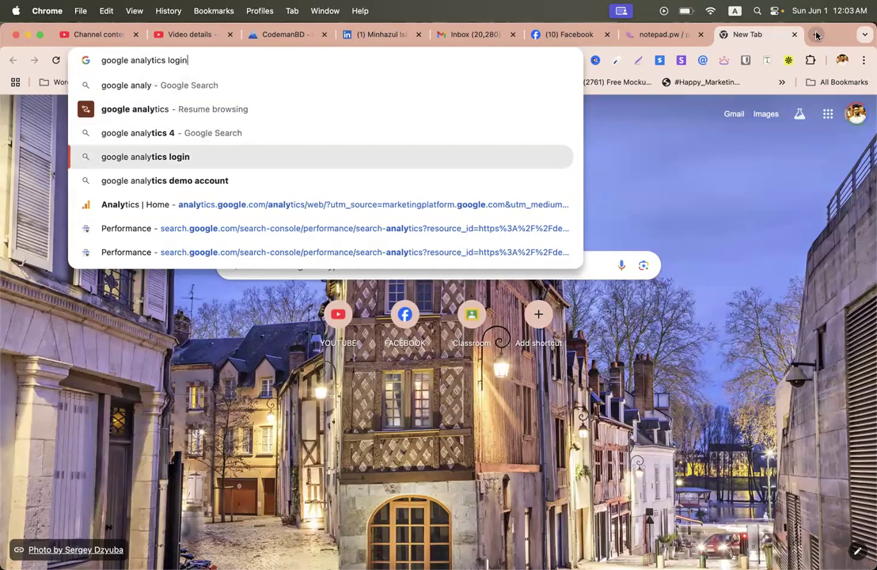
key("Return")
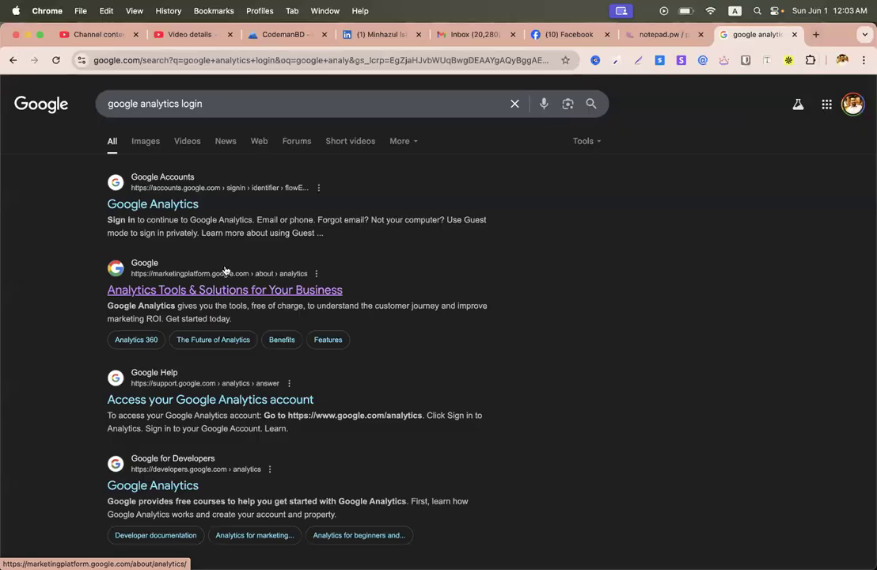
double_click(190, 104)
type("]\\")
key("Return")
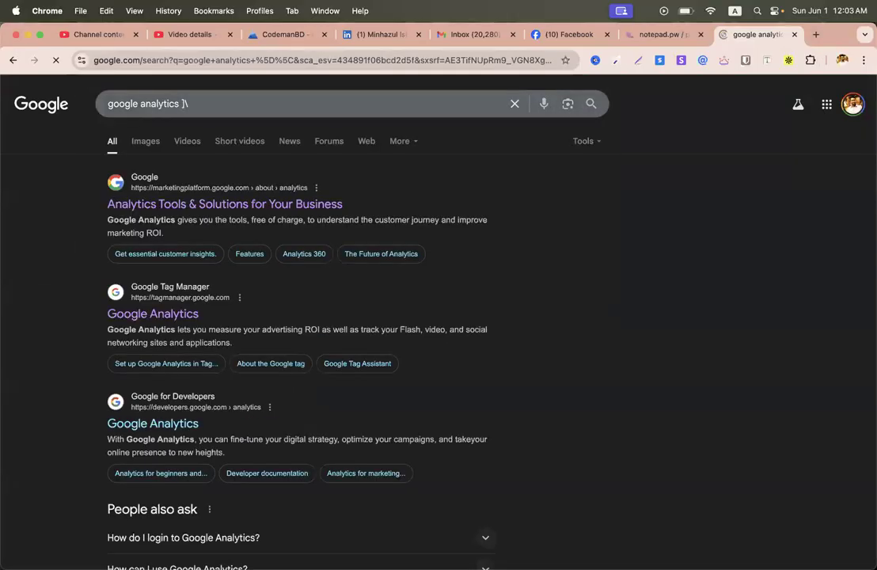
left_click(145, 212)
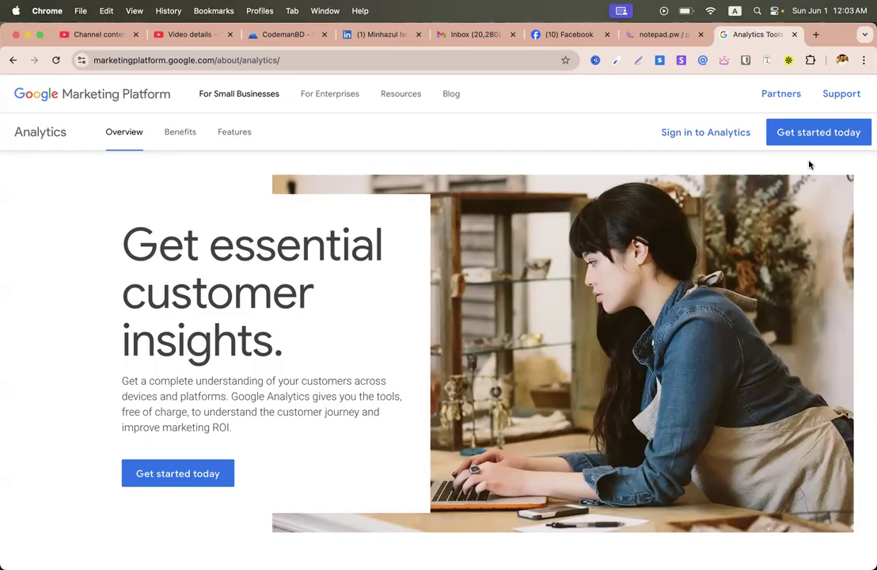
Step: Open Google Analytics Reports > Realtime overview and dismiss the business objective popup
left_click(816, 136)
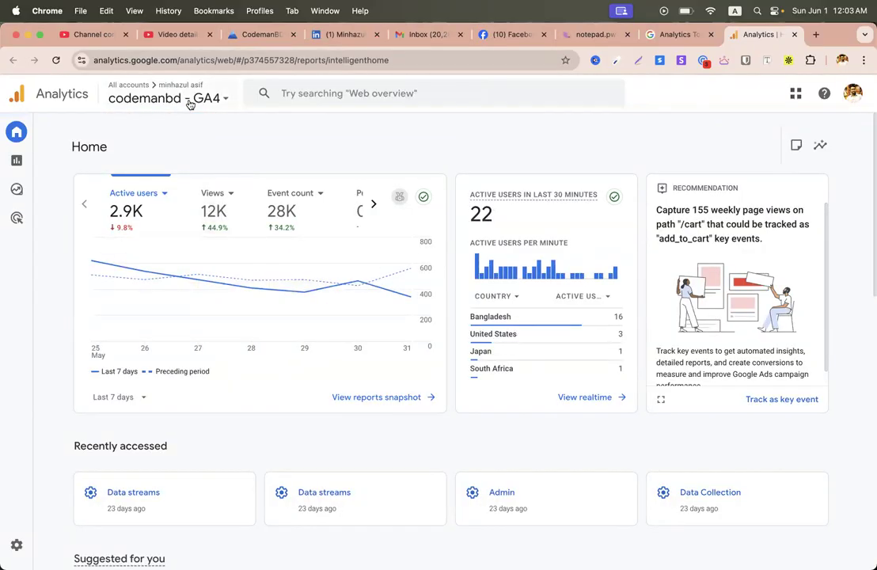
mouse_move(17, 160)
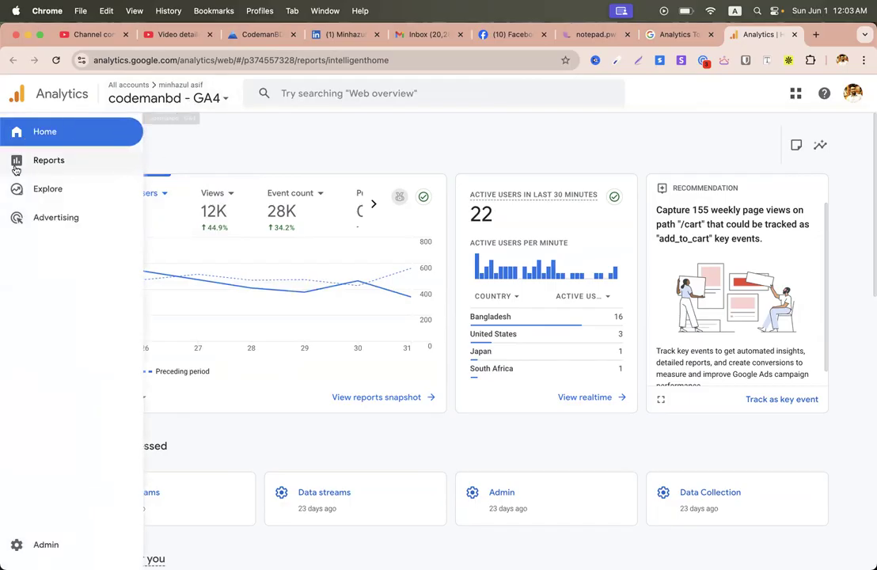
left_click(57, 167)
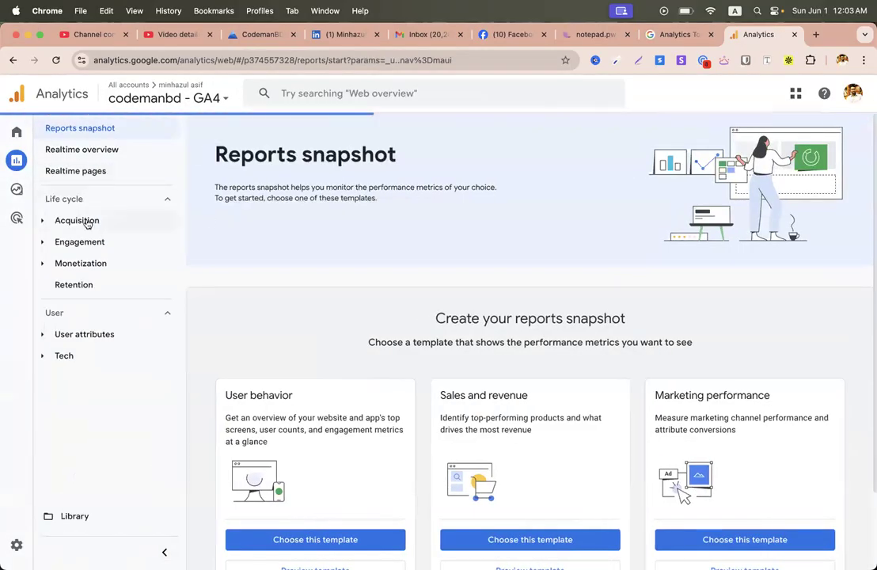
left_click(99, 170)
left_click(88, 151)
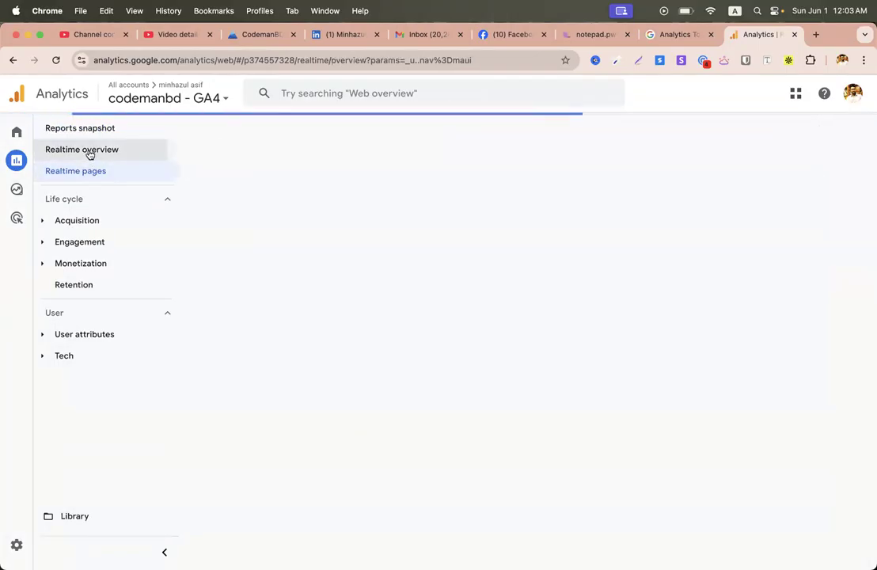
left_click(432, 188)
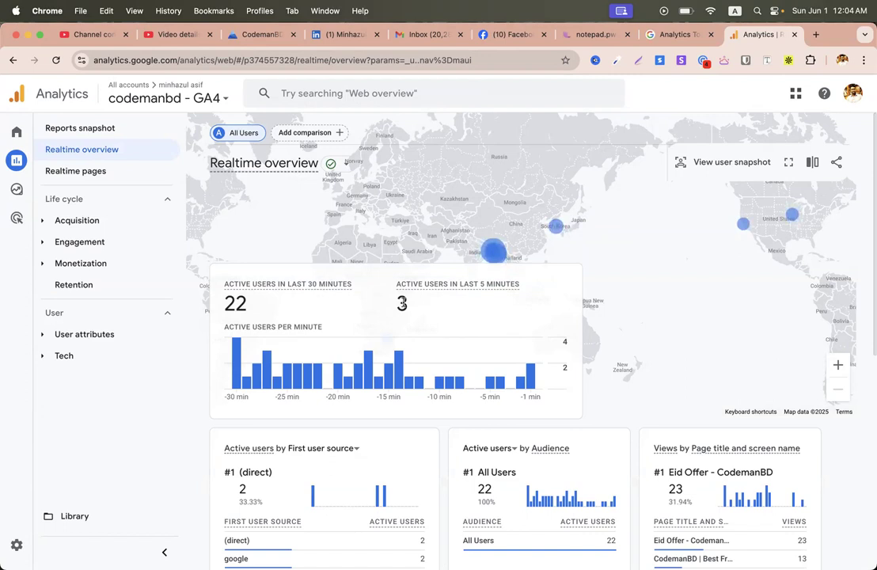
Step: Review the Realtime cards for codemanbd - GA4, showing 22 active users in 30 minutes
mouse_move(267, 366)
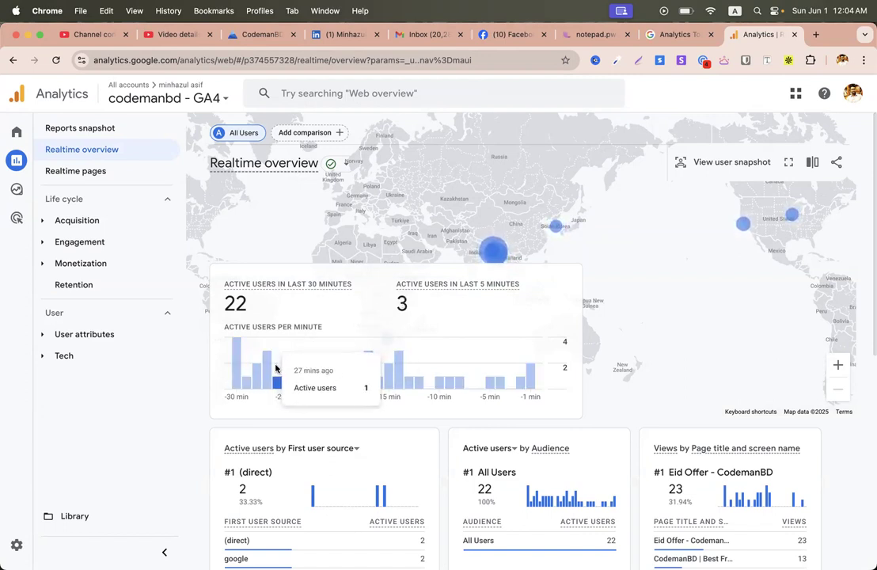
mouse_move(286, 381)
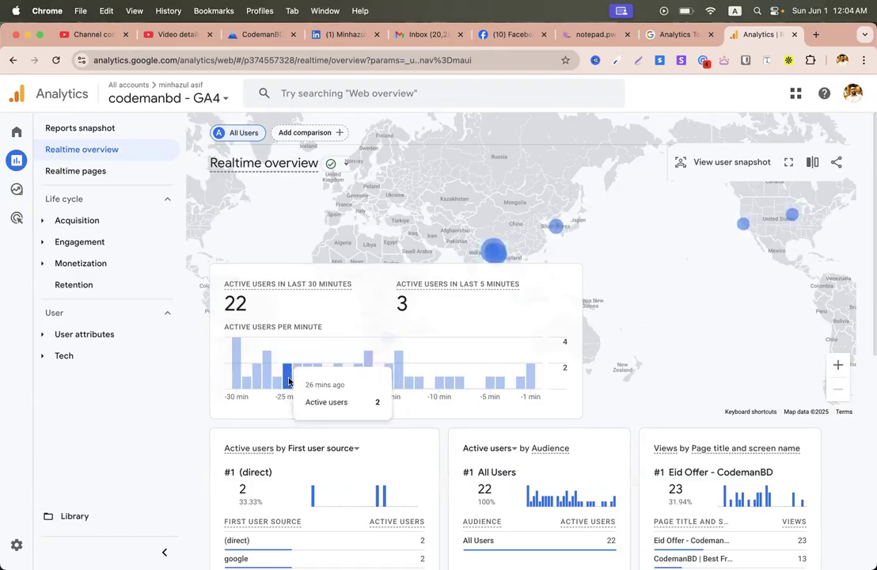
mouse_move(328, 377)
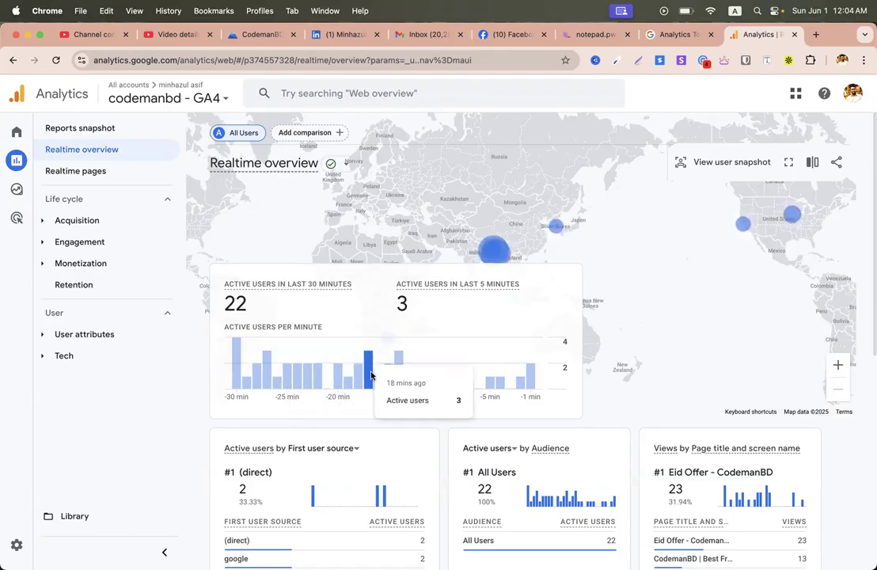
mouse_move(529, 347)
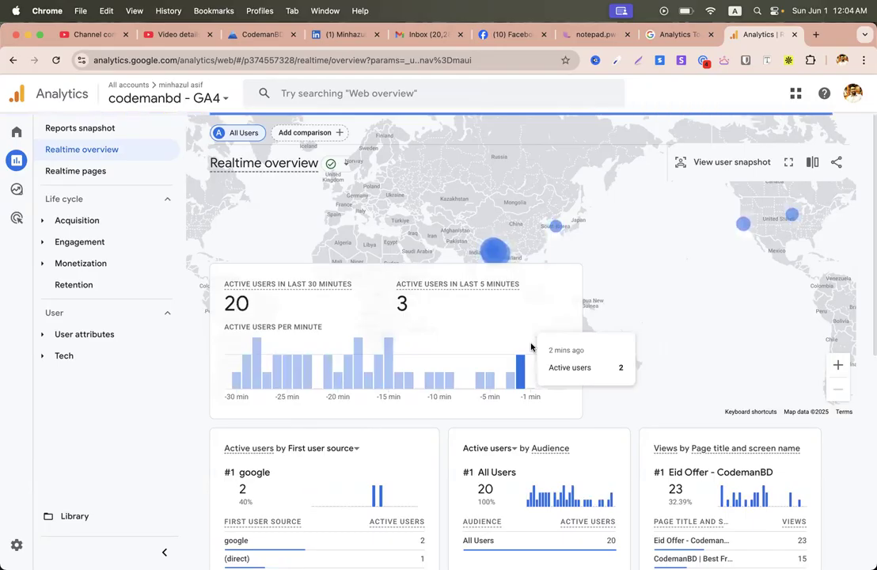
scroll(538, 245, "down", 2)
scroll(542, 230, "up", 2)
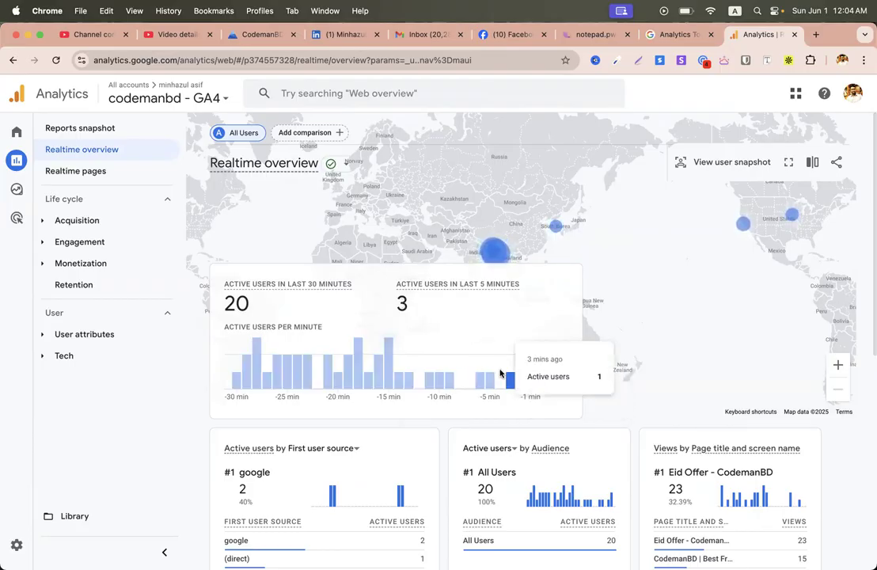
scroll(482, 208, "down", 1)
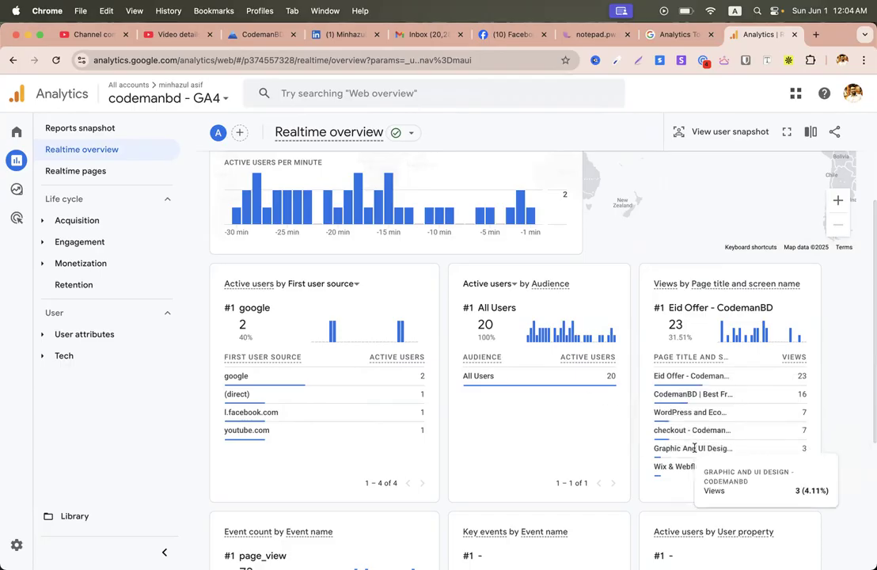
scroll(695, 449, "down", 5)
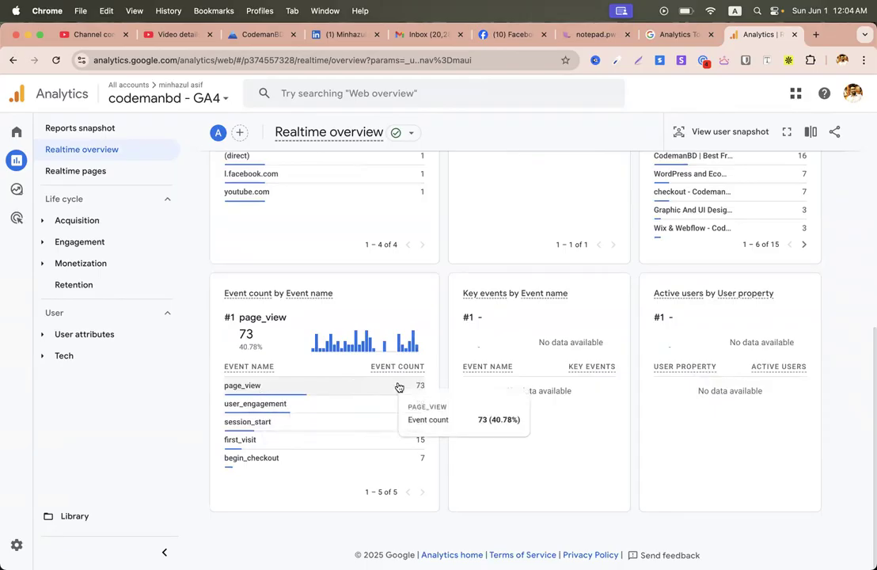
scroll(480, 270, "up", 6)
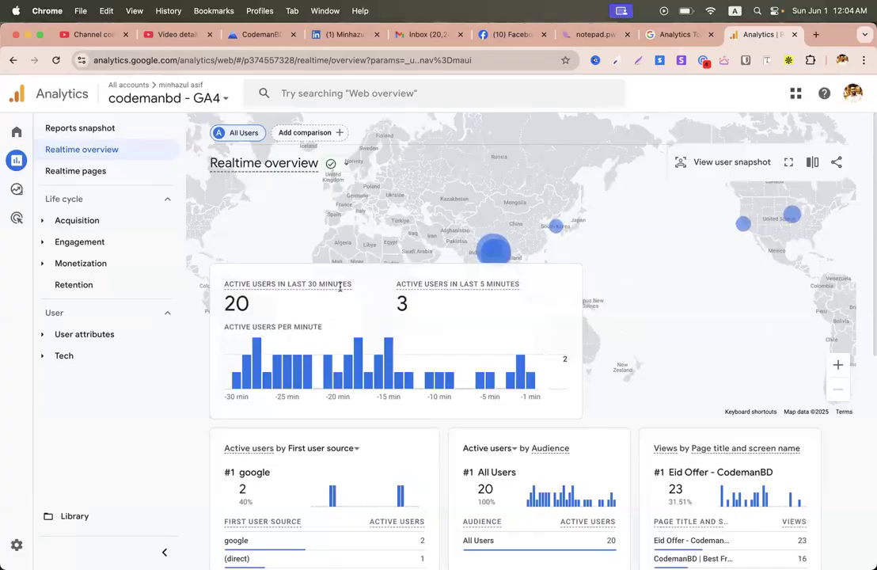
mouse_move(343, 286)
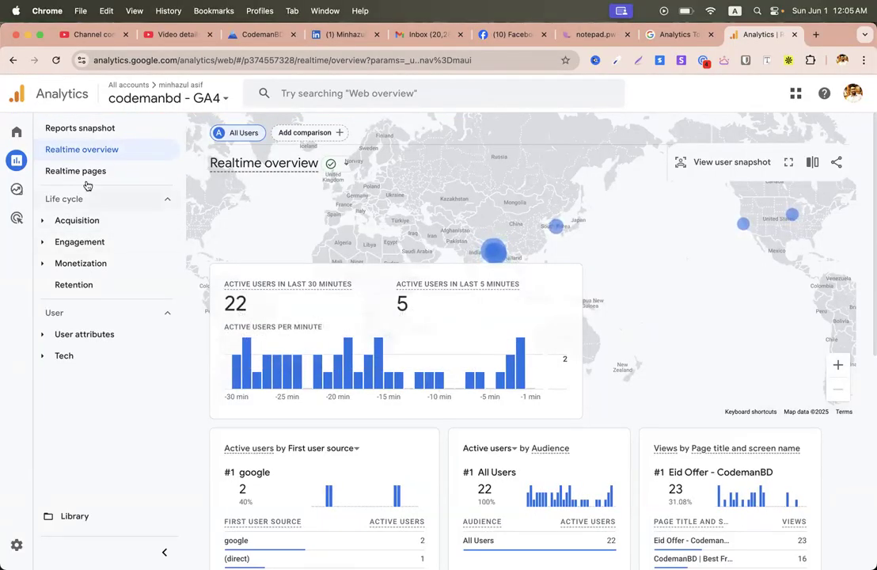
Step: Open Realtime pages and scroll through the table of page paths viewed in the last 30 minutes
left_click(60, 172)
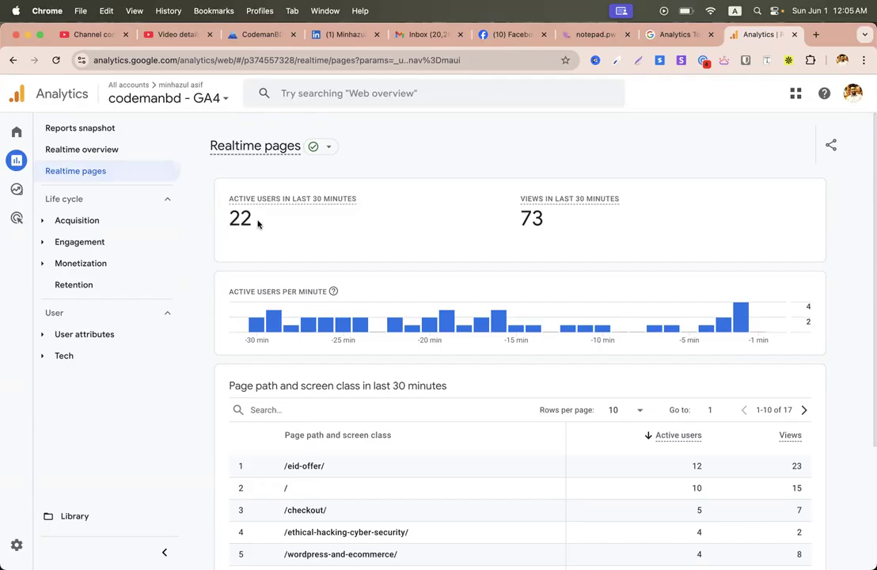
scroll(430, 222, "down", 1)
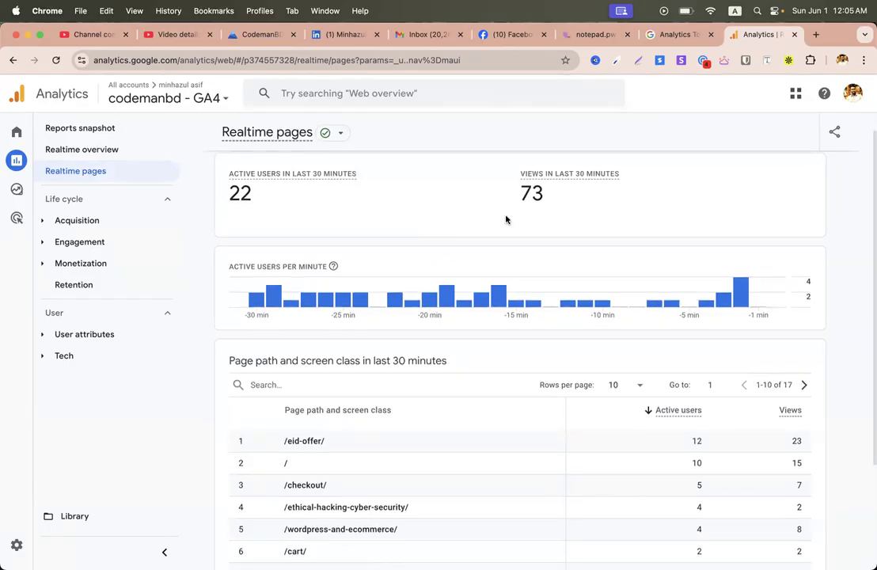
left_click_drag(520, 171, 558, 202)
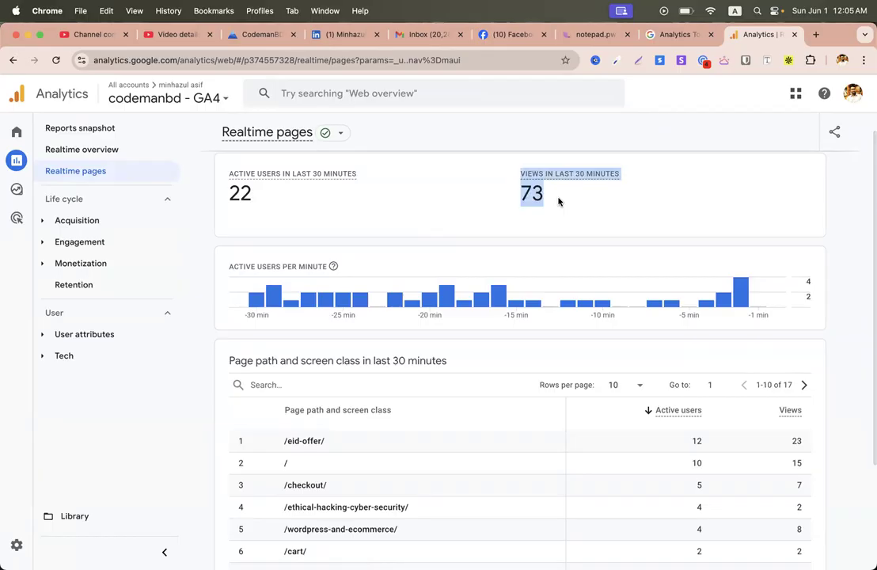
scroll(515, 231, "down", 4)
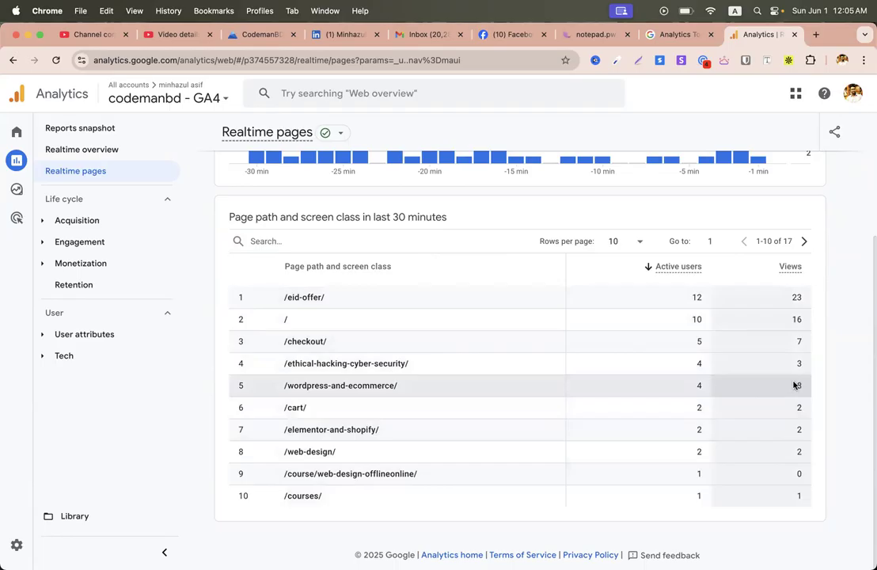
scroll(261, 332, "up", 5)
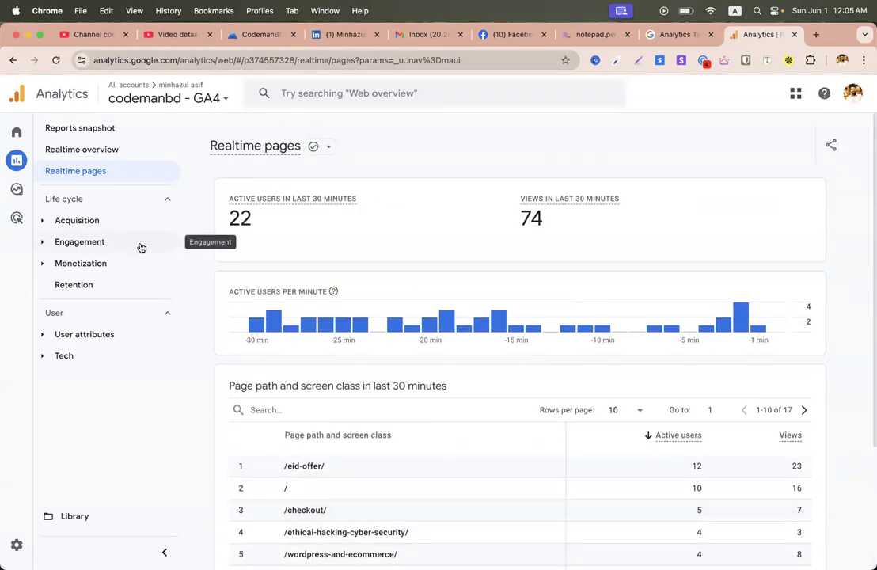
left_click(79, 243)
Step: Review the May 4–31 Engagement overview (35K views, 88K events), then return to Site Kit's dashboard
left_click(105, 265)
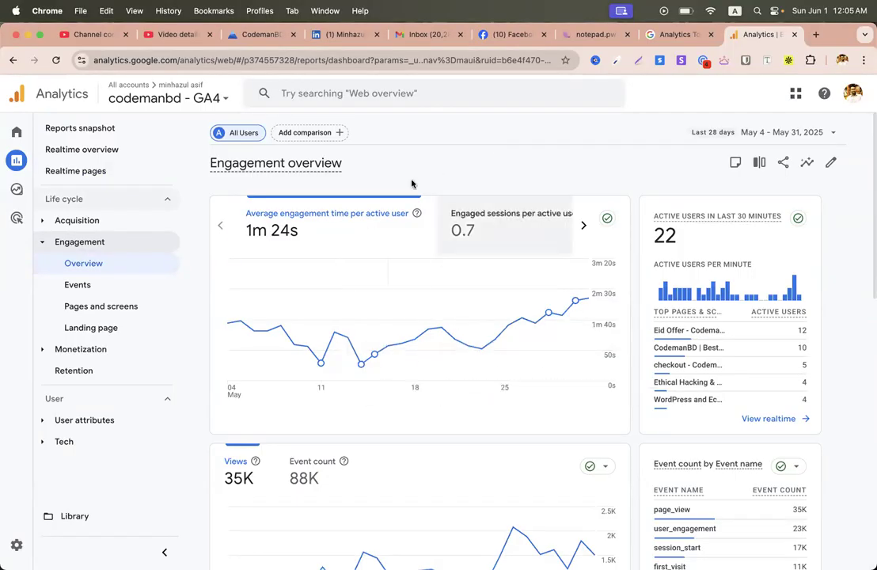
scroll(541, 407, "down", 10)
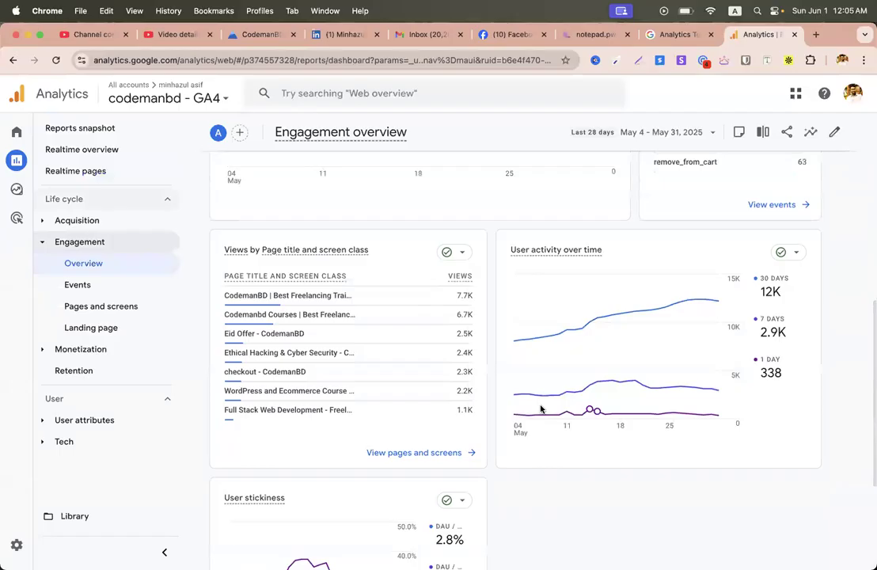
scroll(637, 281, "down", 3)
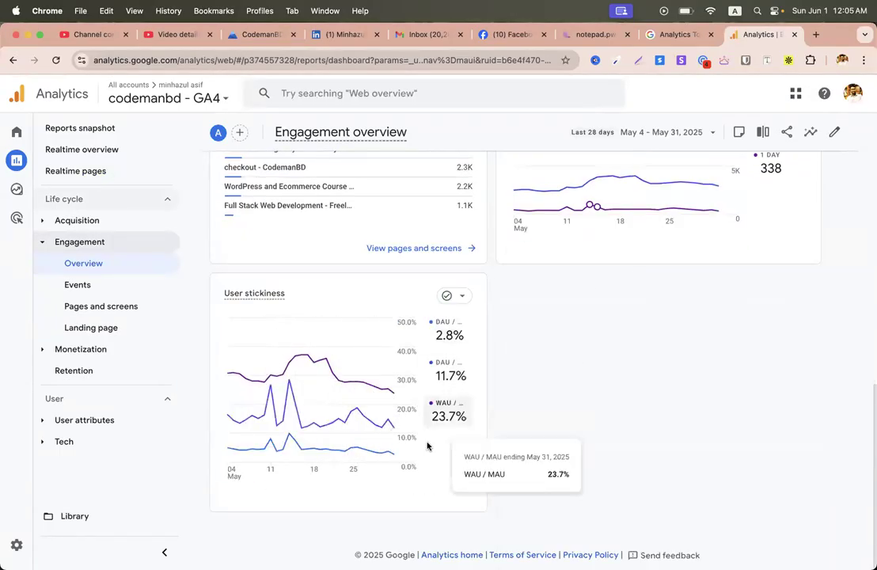
scroll(222, 418, "up", 4)
scroll(301, 363, "up", 8)
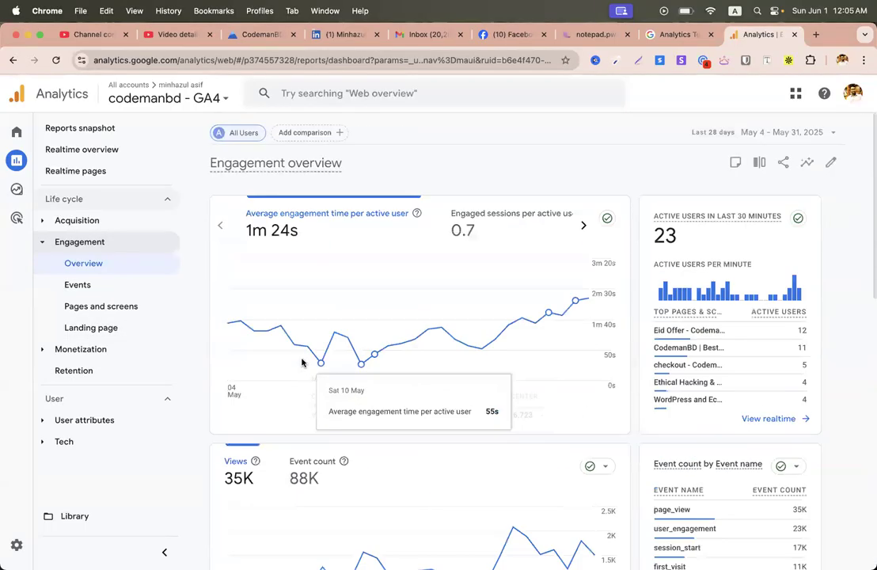
key("ctrl+Left")
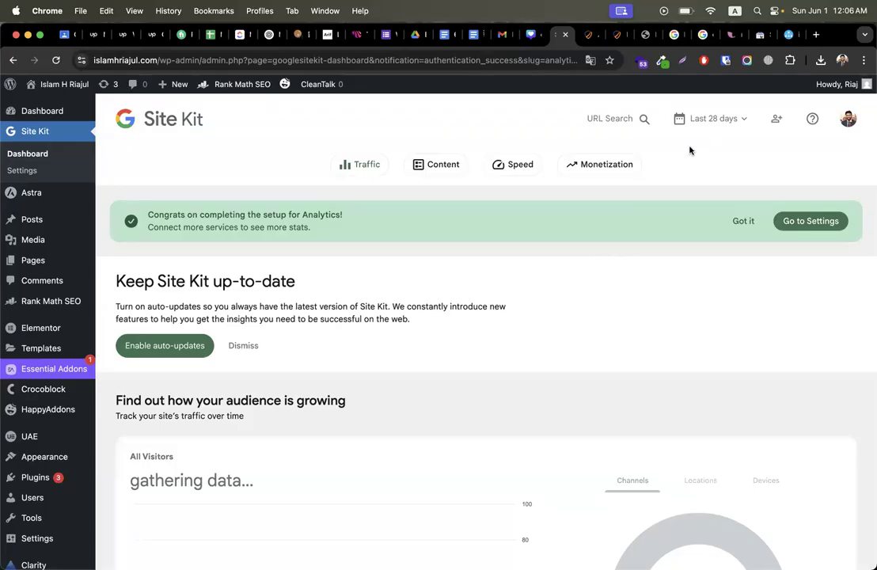
left_click(760, 36)
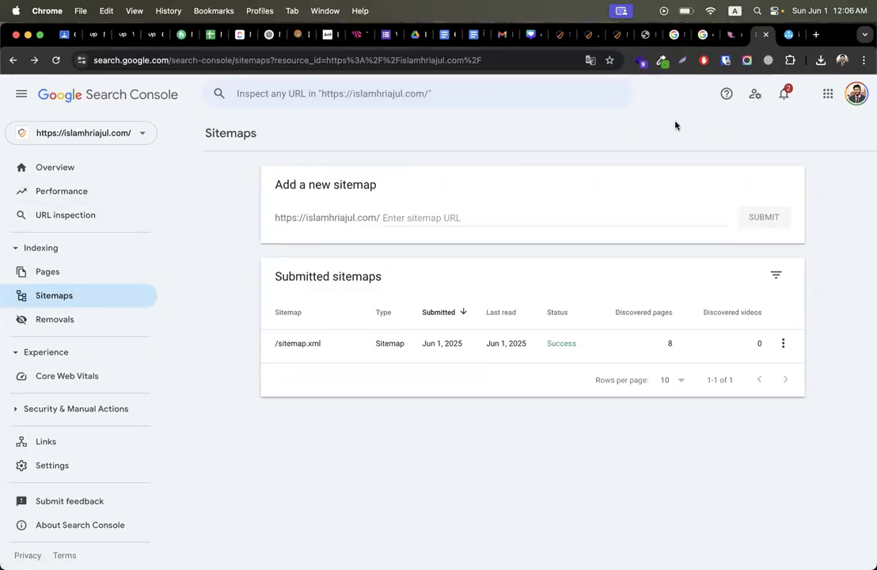
left_click(370, 93)
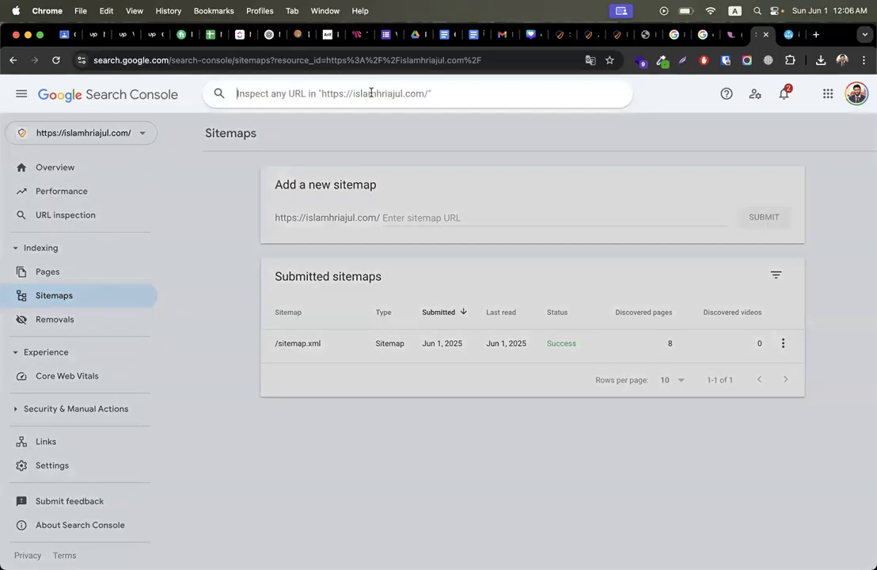
left_click(689, 132)
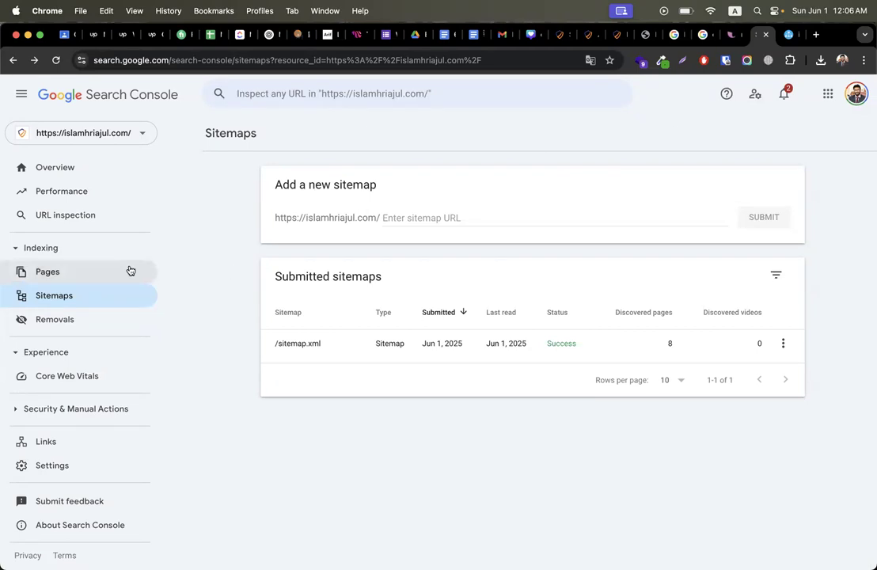
left_click(86, 197)
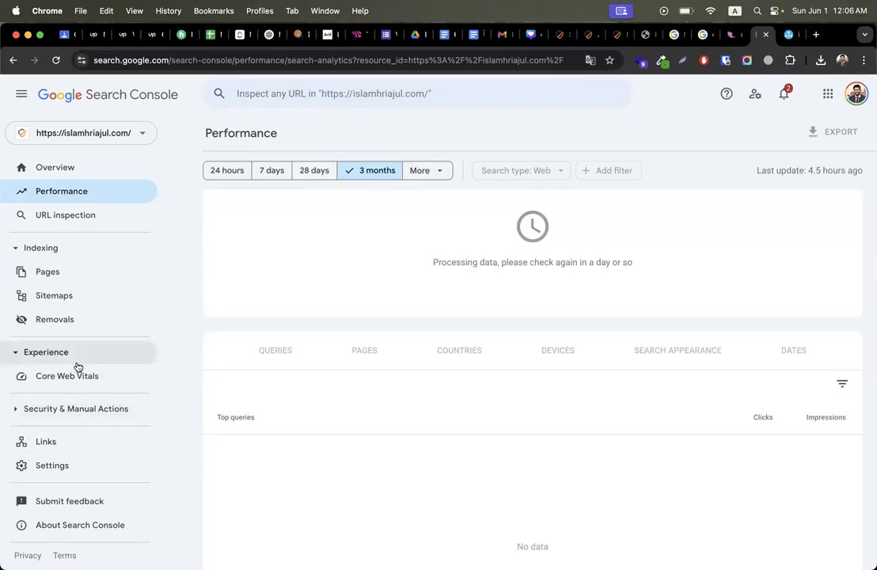
left_click(33, 469)
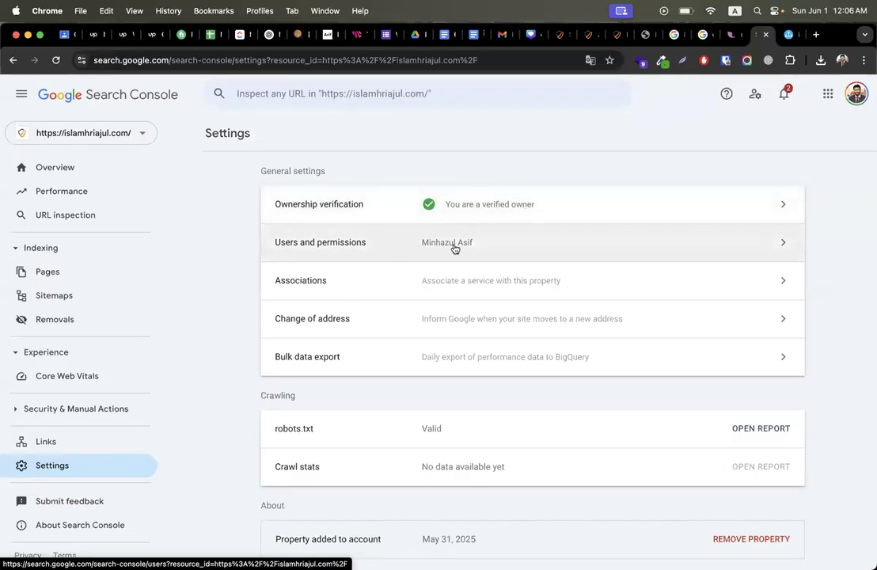
Step: Open Users and permissions in the property's Settings to see who has access
left_click(332, 250)
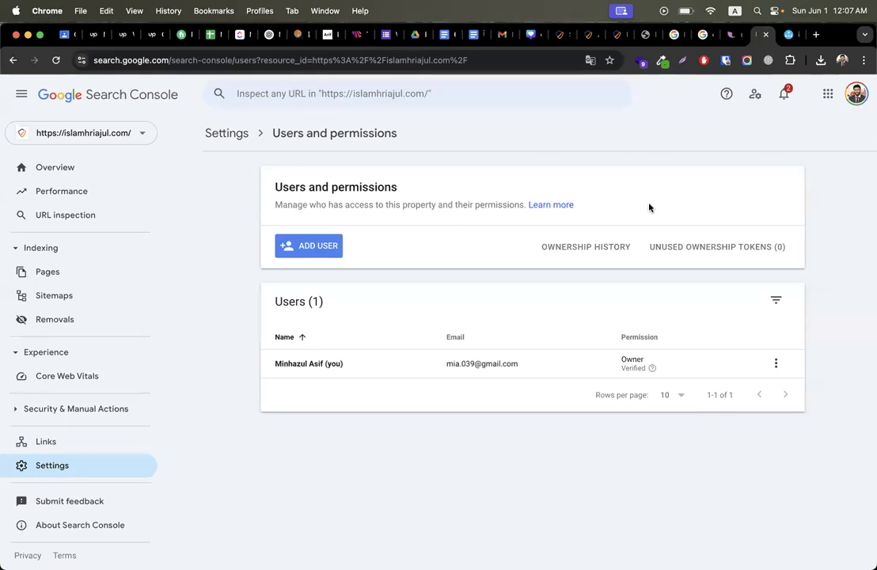
Step: Add a new user by pasting their Google account e-mail, with Owner permission
left_click(316, 257)
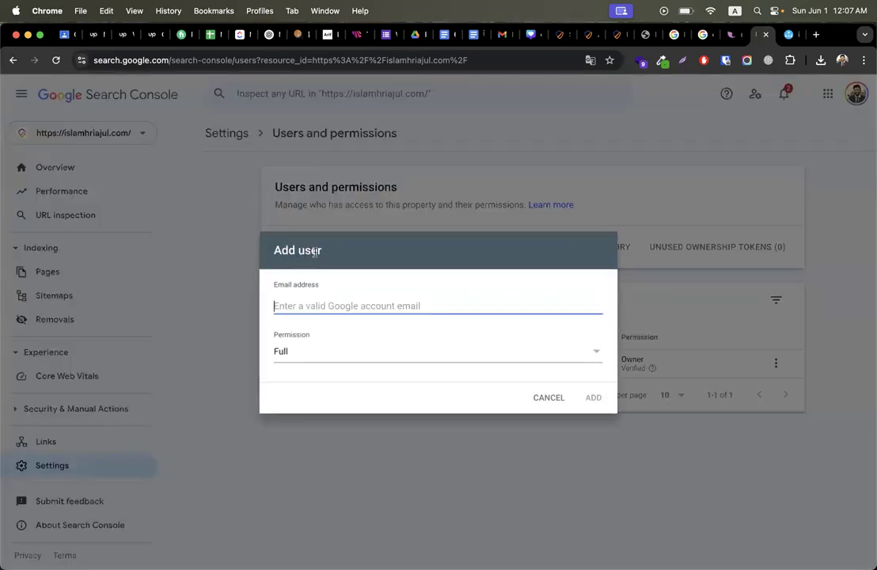
key("super+v")
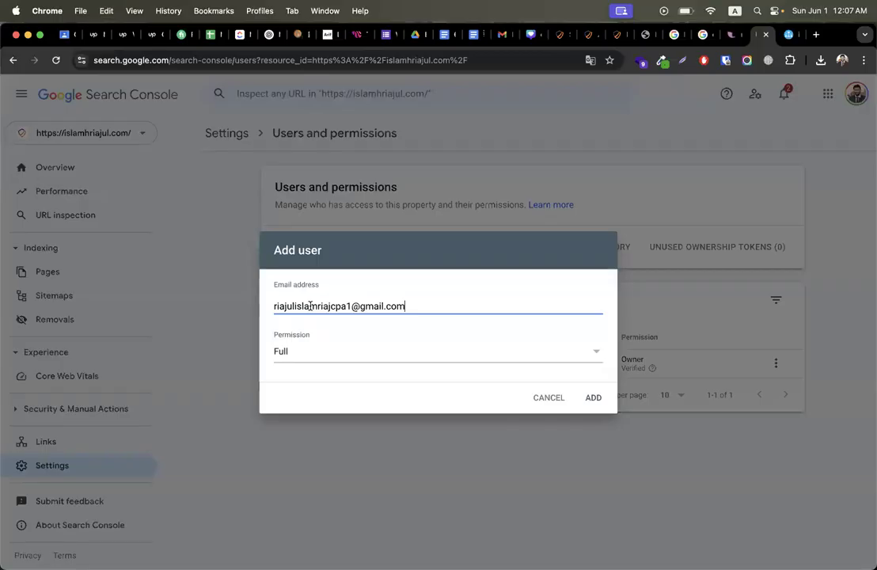
left_click(294, 353)
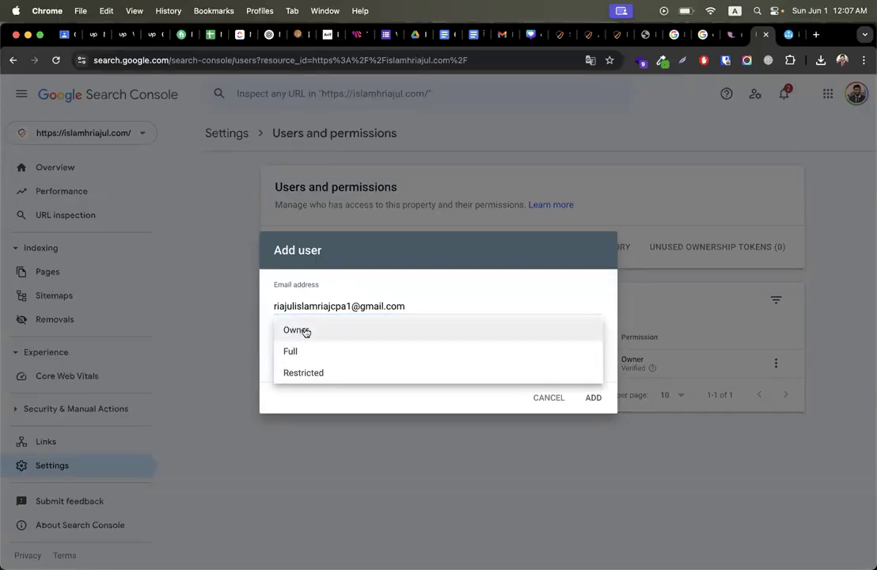
left_click(306, 332)
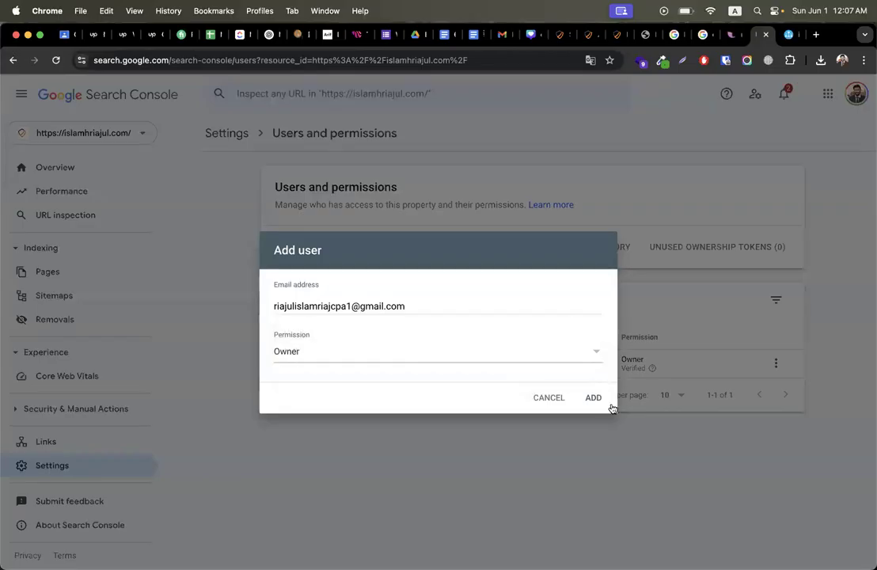
left_click(596, 397)
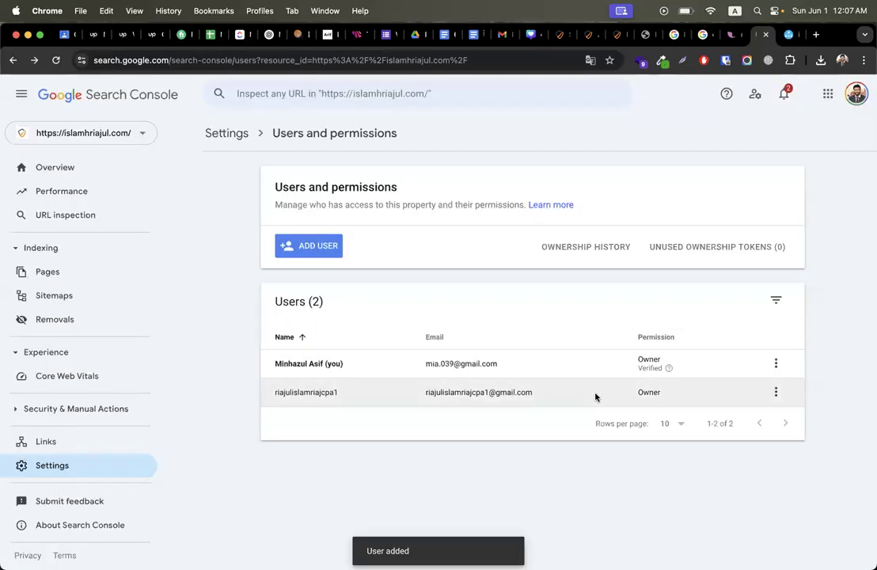
Step: Search 'search console' in a new tab, open Google Search Console Tools, then return to Users and permissions
left_click(816, 37)
type("sear")
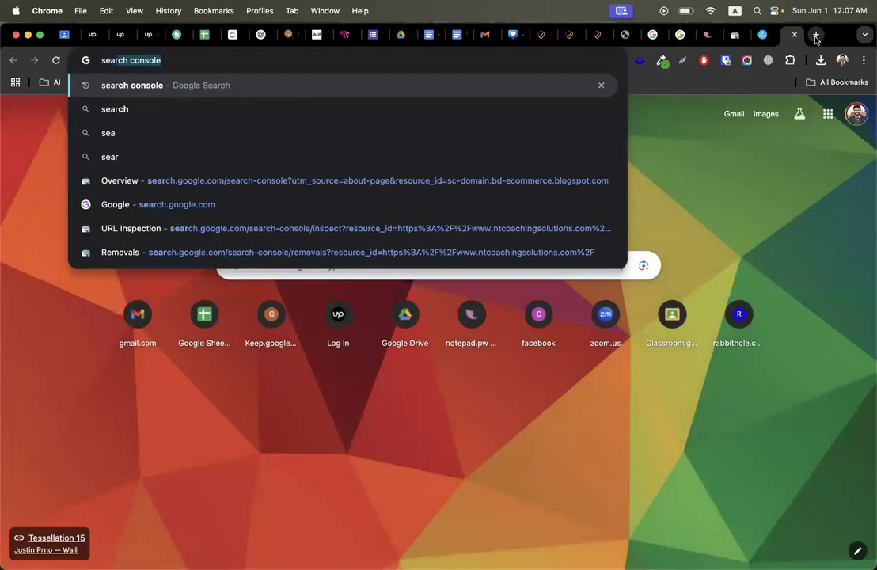
key("Return")
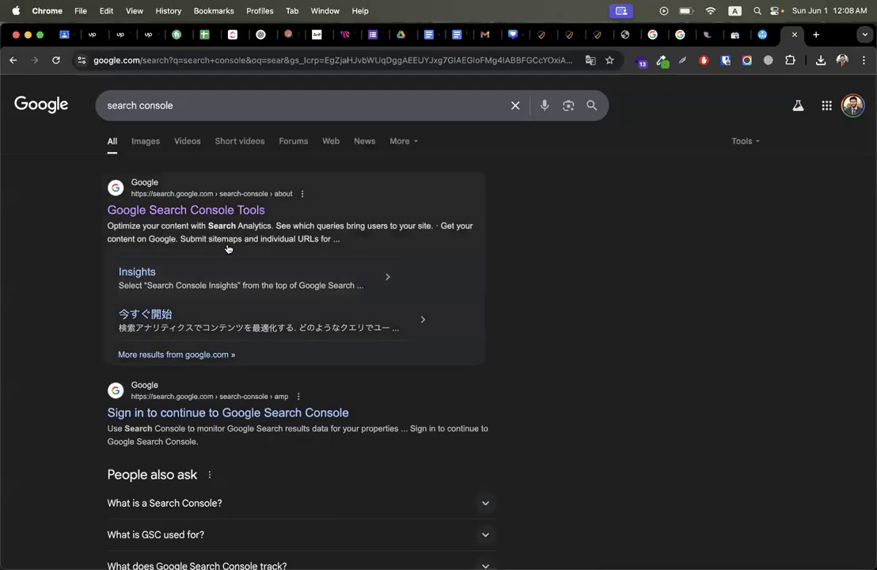
left_click(163, 210)
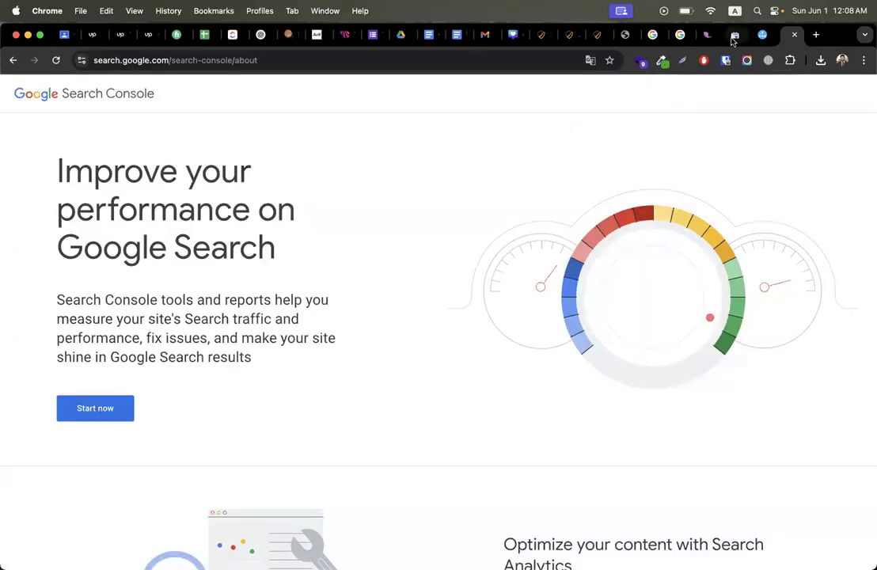
left_click(733, 38)
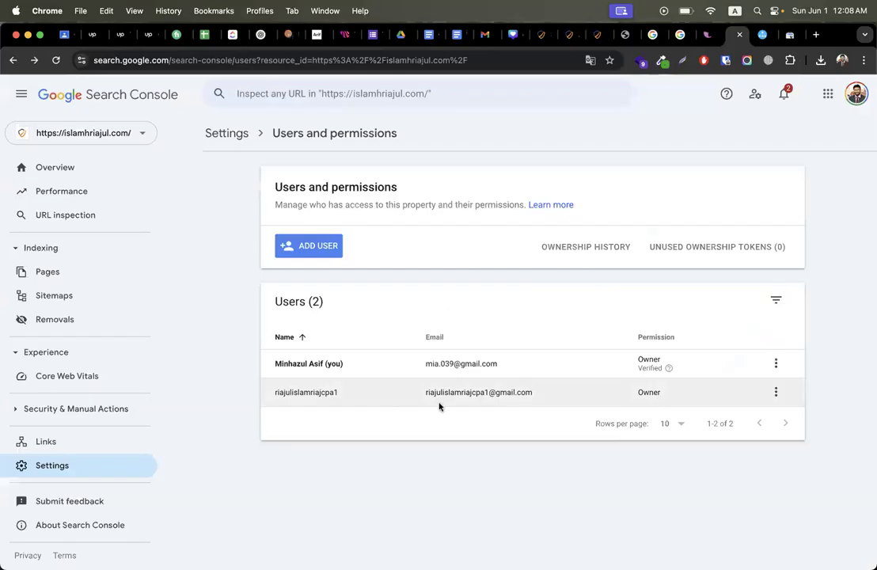
left_click(776, 364)
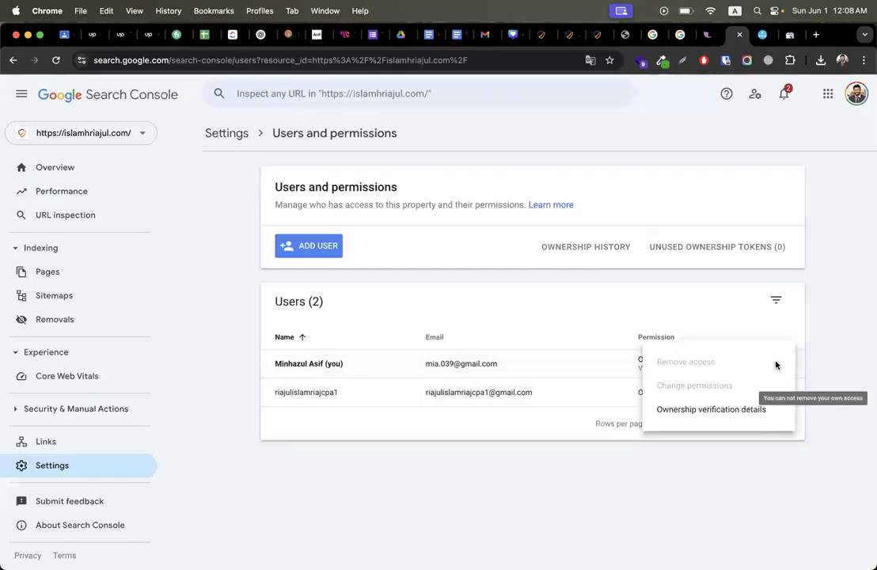
left_click(837, 341)
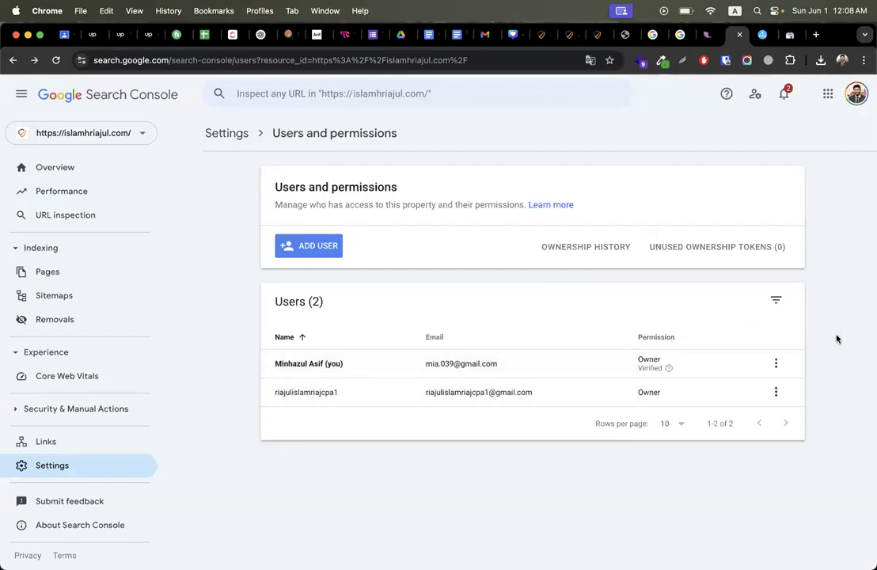
left_click(777, 364)
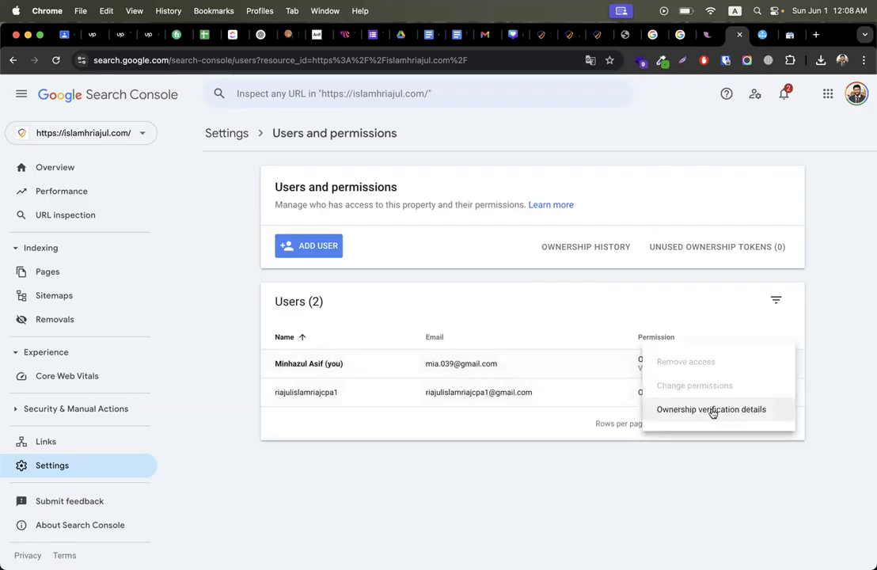
left_click(718, 451)
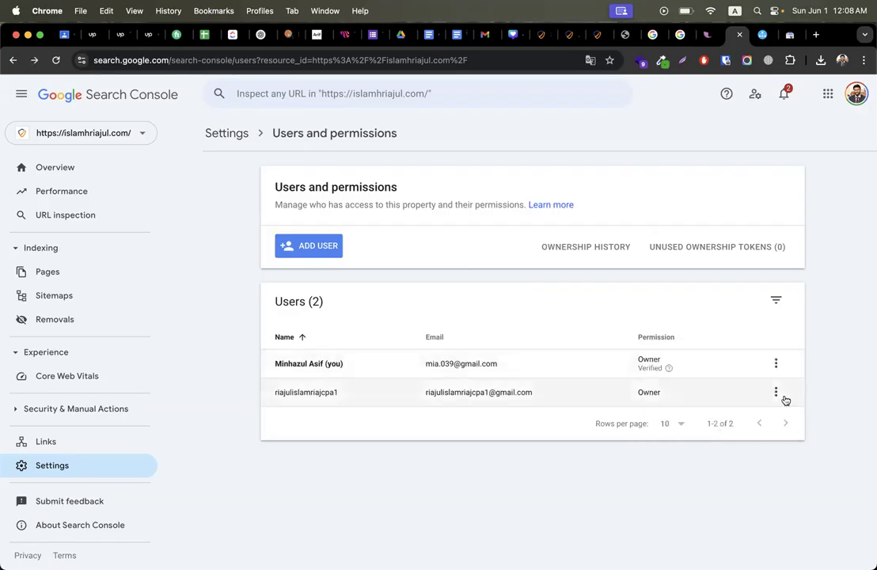
left_click(777, 364)
left_click(847, 331)
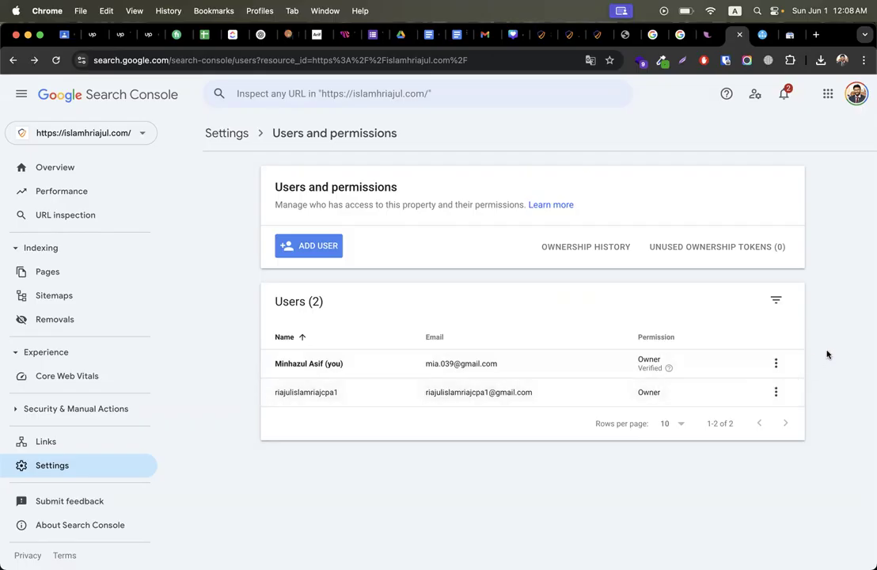
left_click(777, 366)
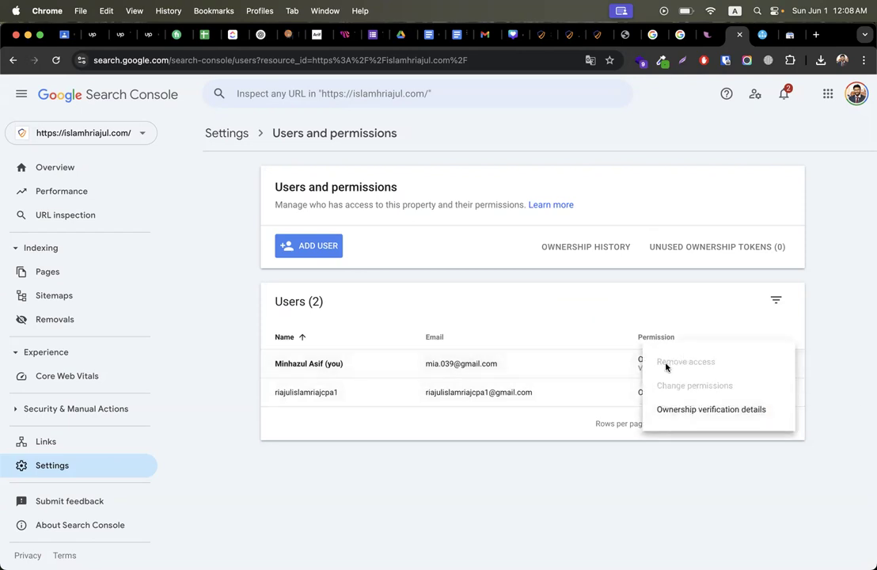
left_click(632, 460)
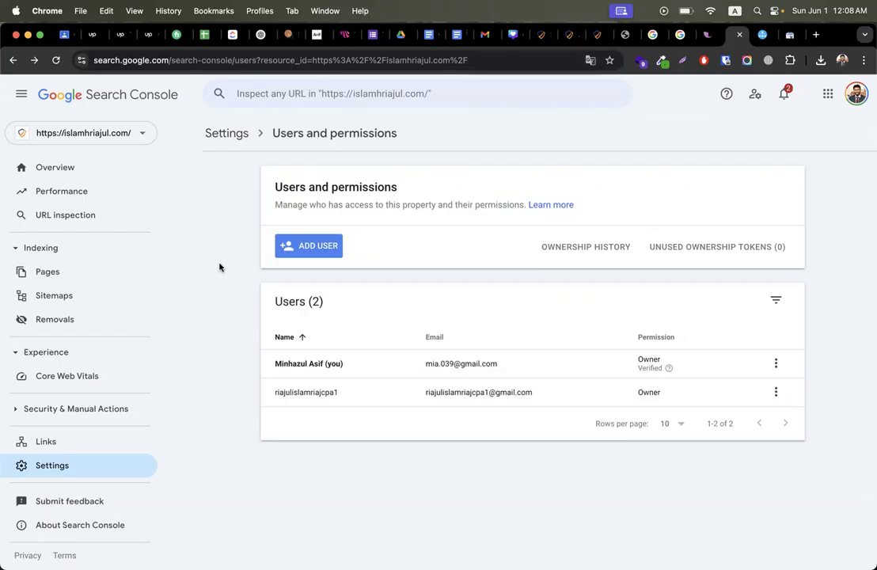
left_click(115, 135)
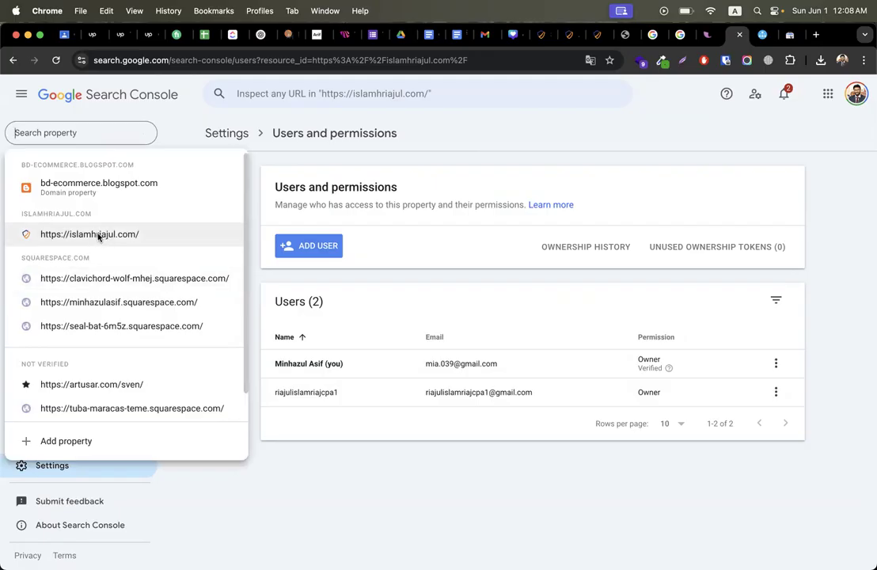
left_click(483, 135)
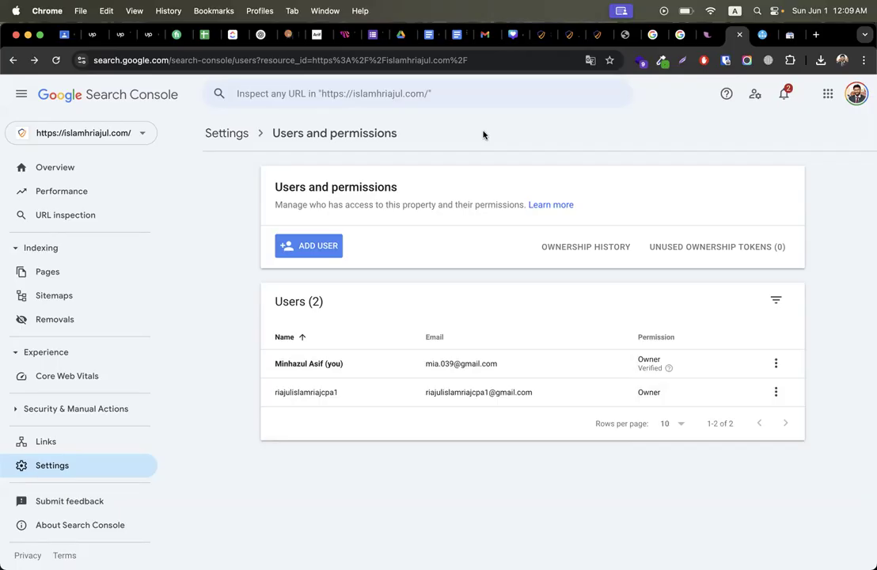
double_click(284, 392)
left_click(439, 389)
triple_click(438, 390)
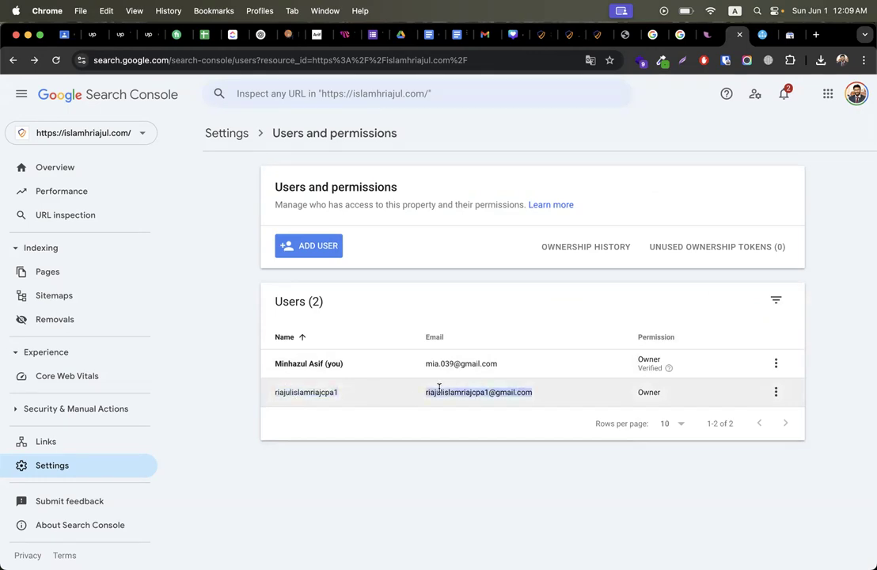
triple_click(448, 361)
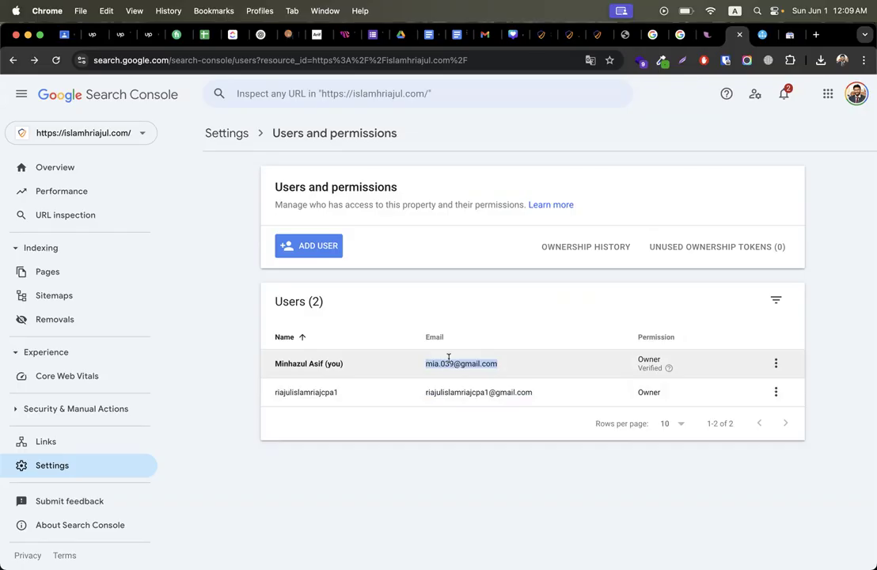
left_click(451, 390)
triple_click(451, 389)
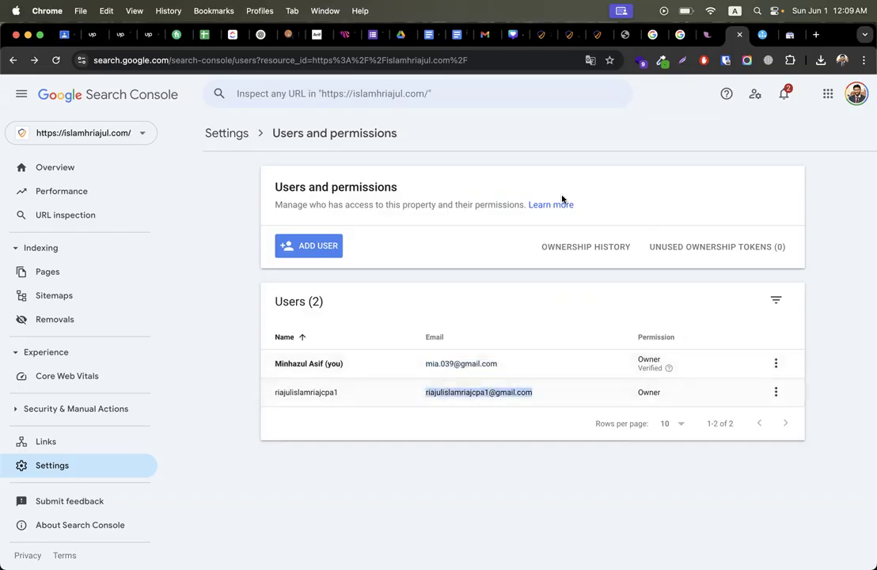
left_click(623, 144)
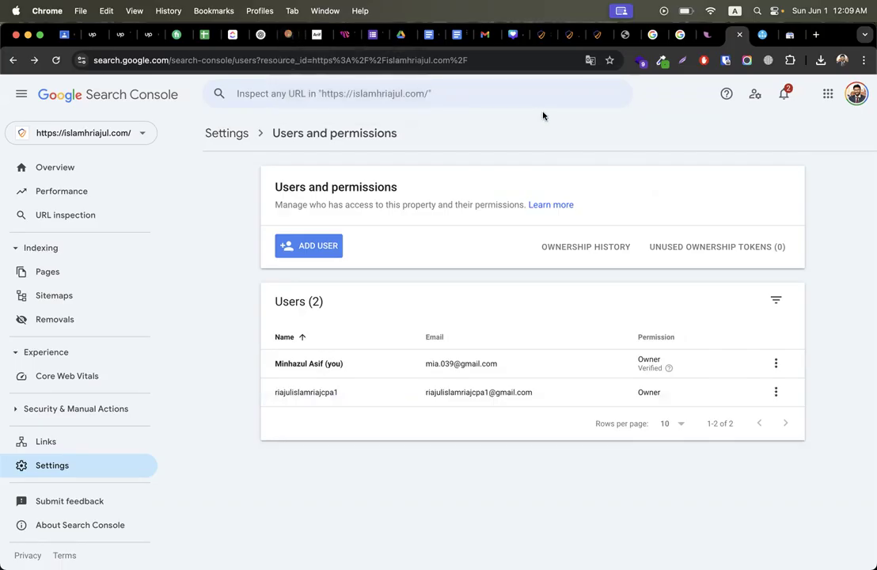
Step: Check the Site Kit dashboard, which shows Analytics setup complete
left_click(537, 37)
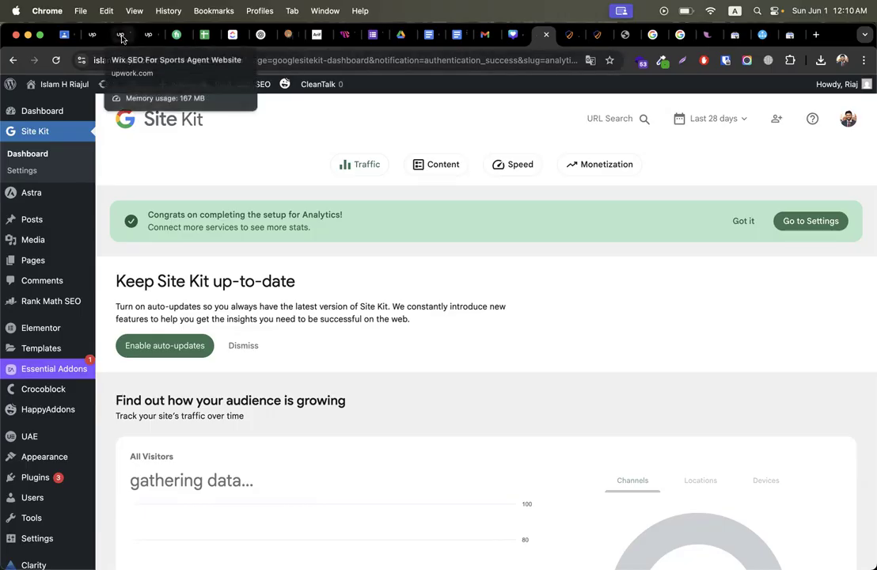
left_click(121, 36)
Step: Bring the Finder window to the front from the Upwork messages page using Mission Control
left_click(92, 35)
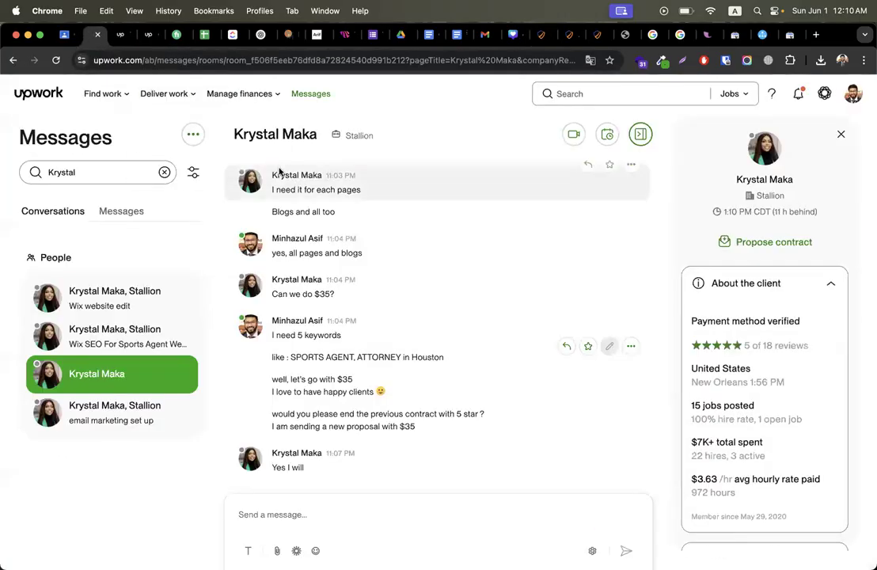
key("ctrl+Up")
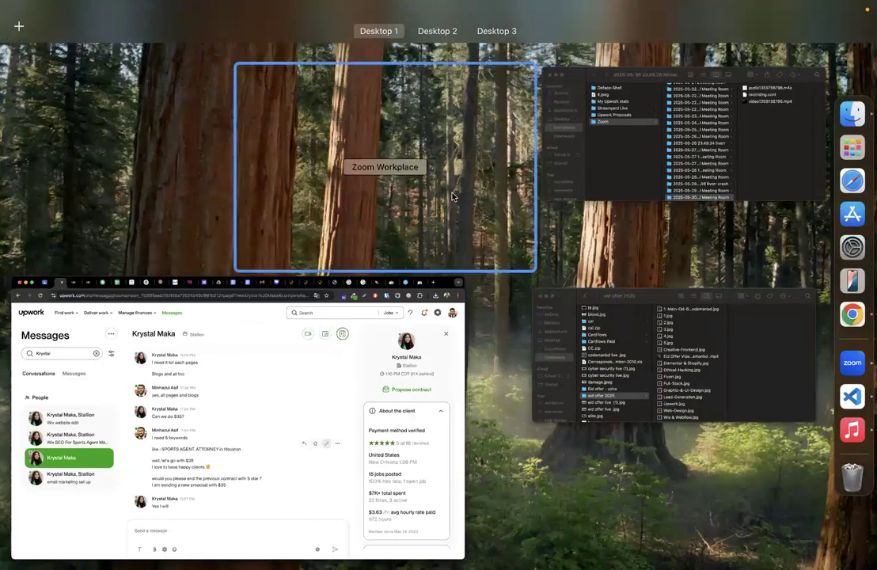
key("ctrl+Up")
key("ctrl+Up")
left_click(618, 156)
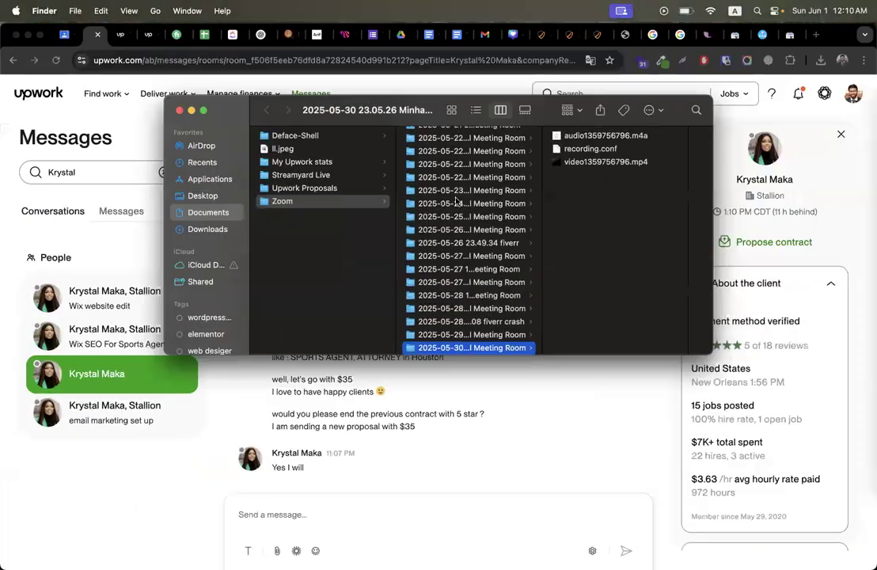
Step: Open 'wix seo - client work .mp4' from Documents › Streamyard Live
left_click(200, 196)
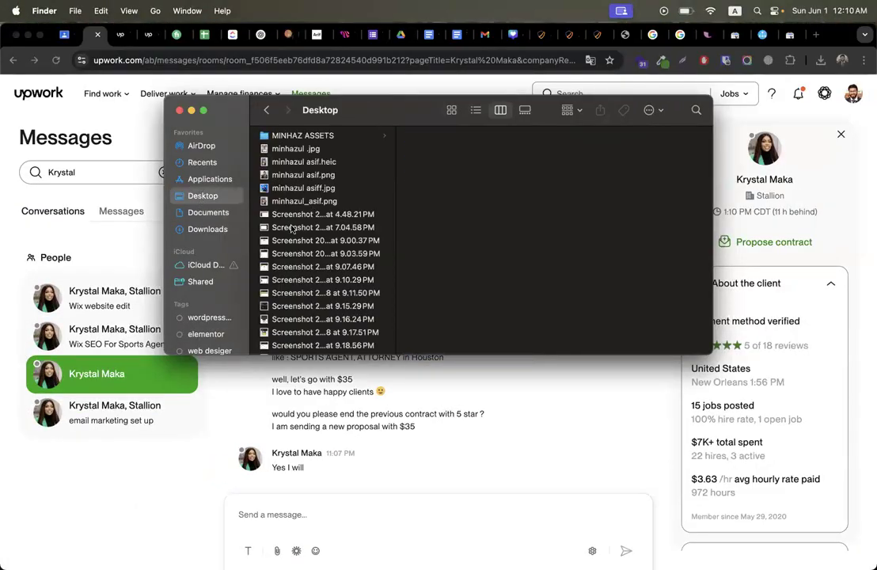
left_click(206, 212)
left_click(201, 196)
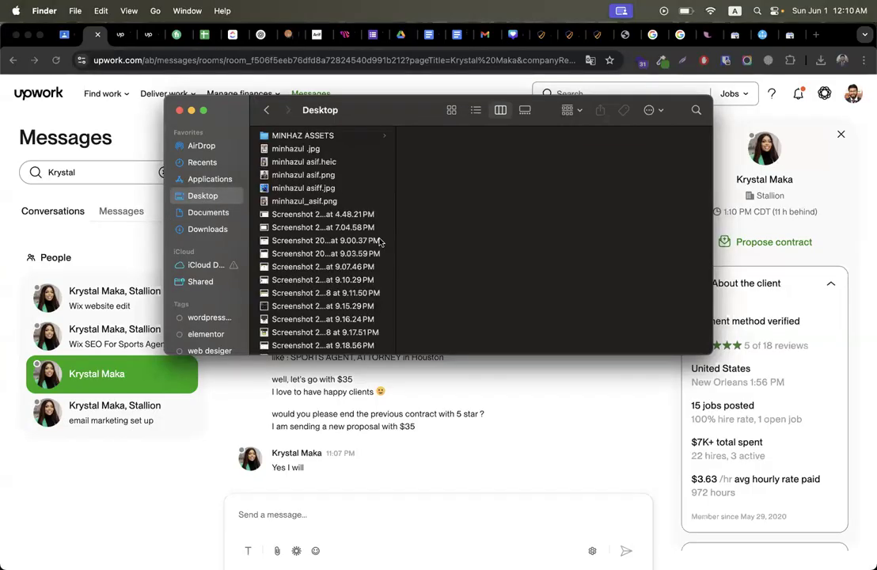
left_click(208, 213)
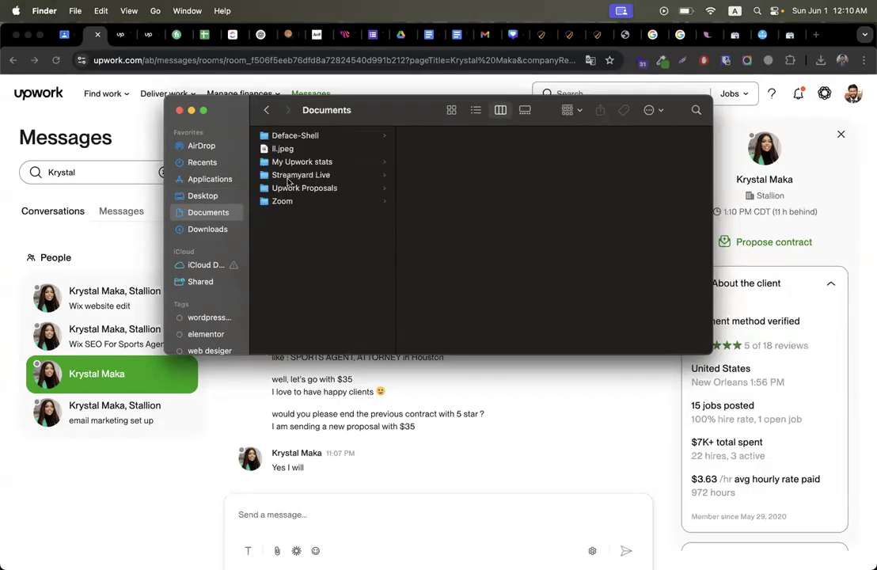
left_click(290, 178)
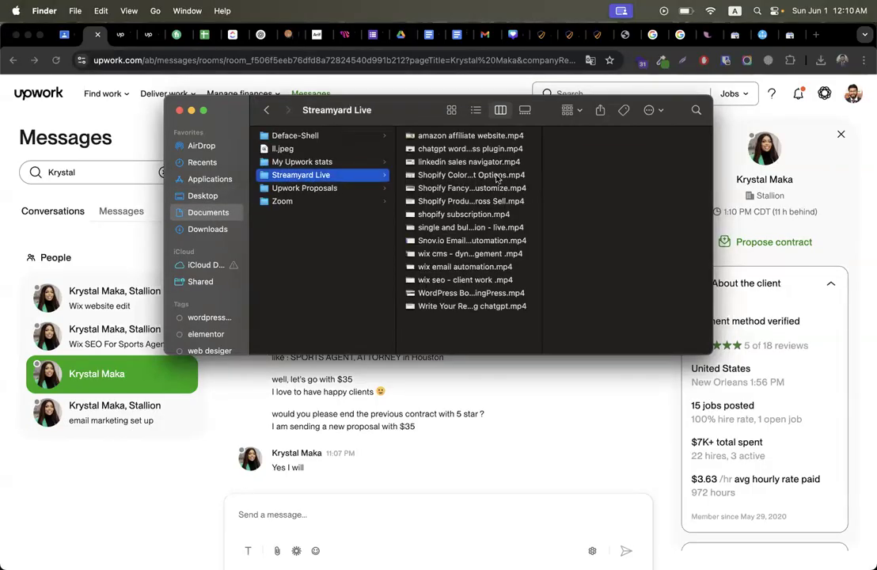
double_click(452, 281)
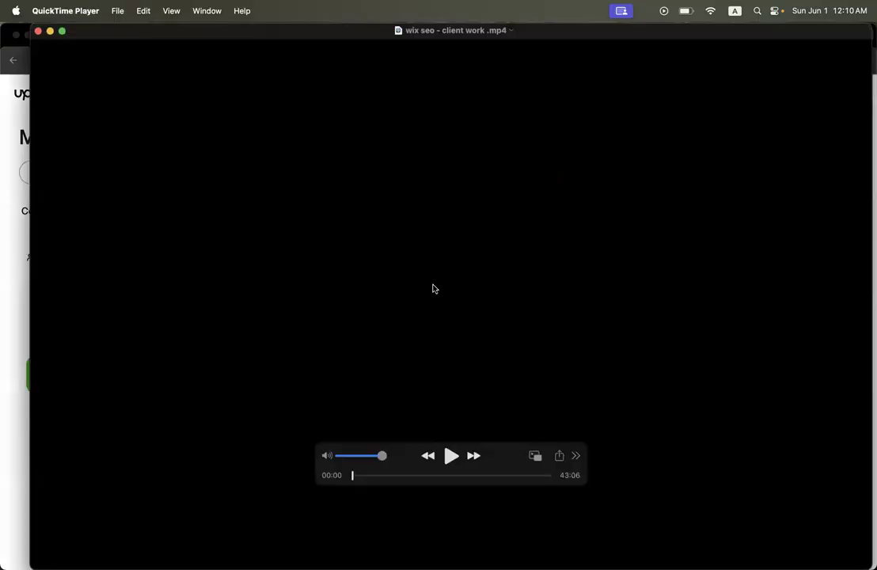
Step: Play the recording from about 39:00, where Search Console ownership verification is shown
left_click(450, 456)
left_click_drag(491, 477, 501, 475)
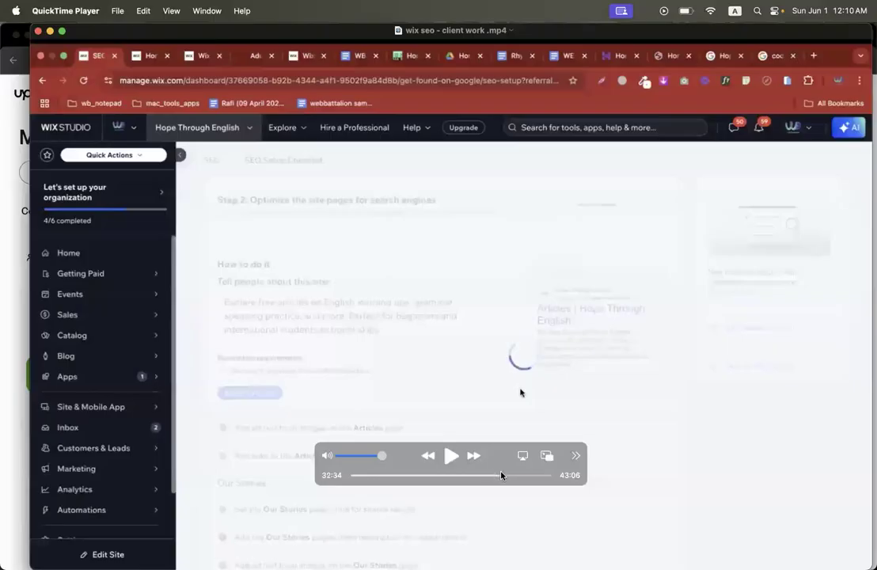
left_click(516, 476)
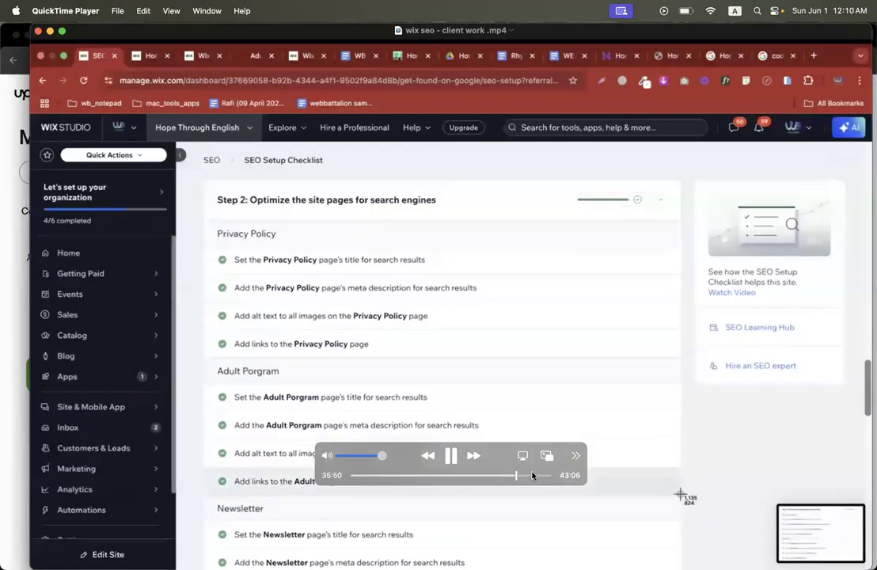
left_click(537, 476)
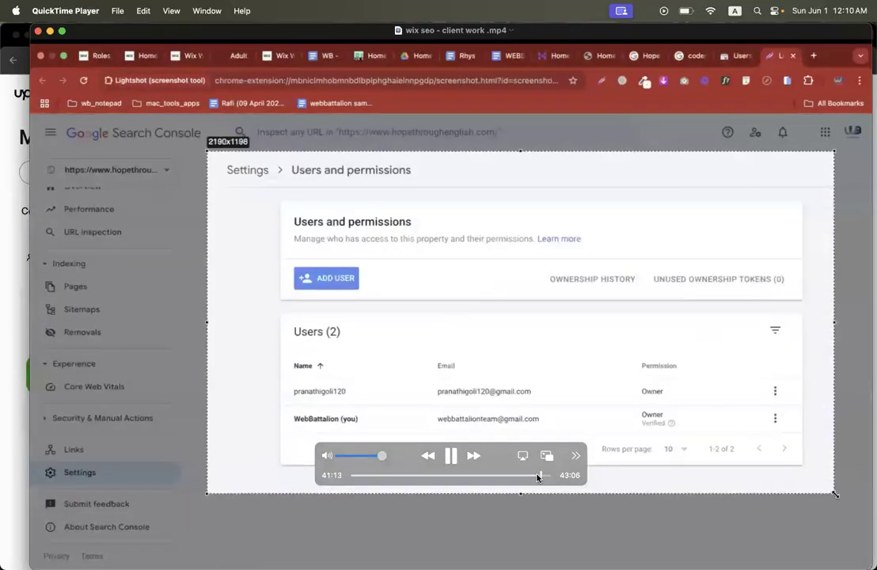
left_click_drag(537, 476, 757, 546)
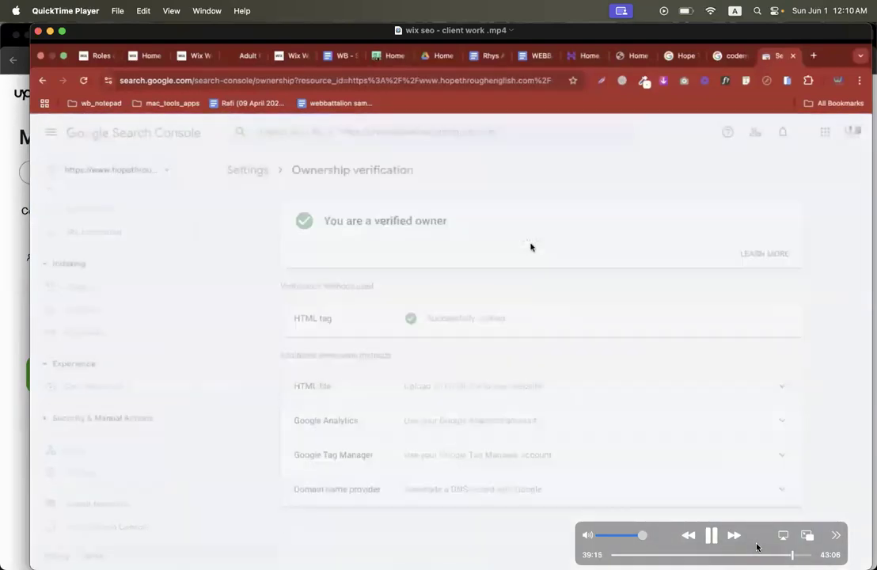
key("space")
left_click(712, 536)
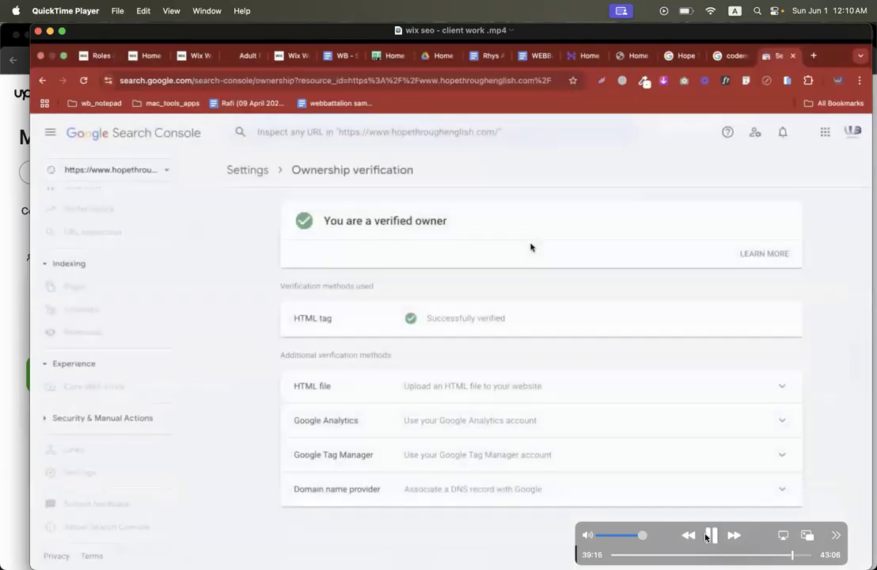
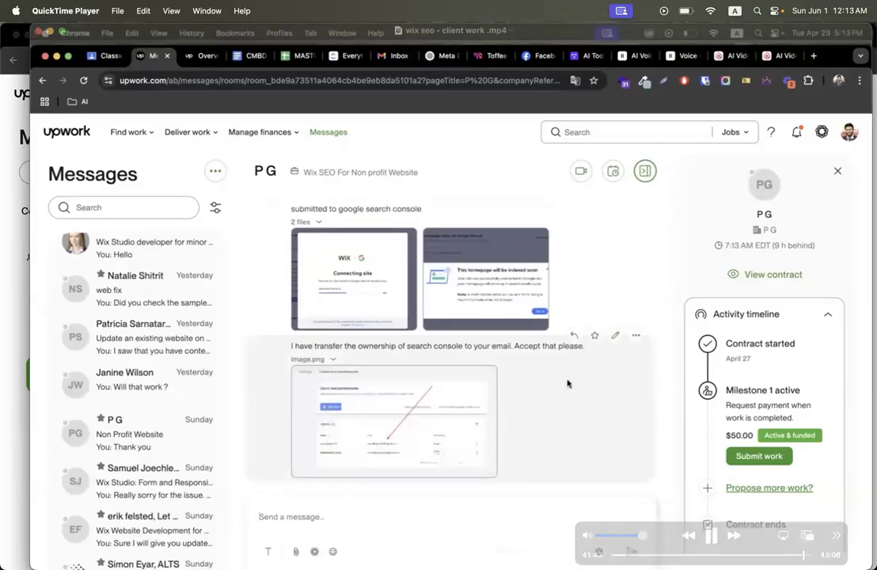
Step: Pause and resume the 'wix seo - client work .mp4' video near 41:52, then close its window
left_click(711, 536)
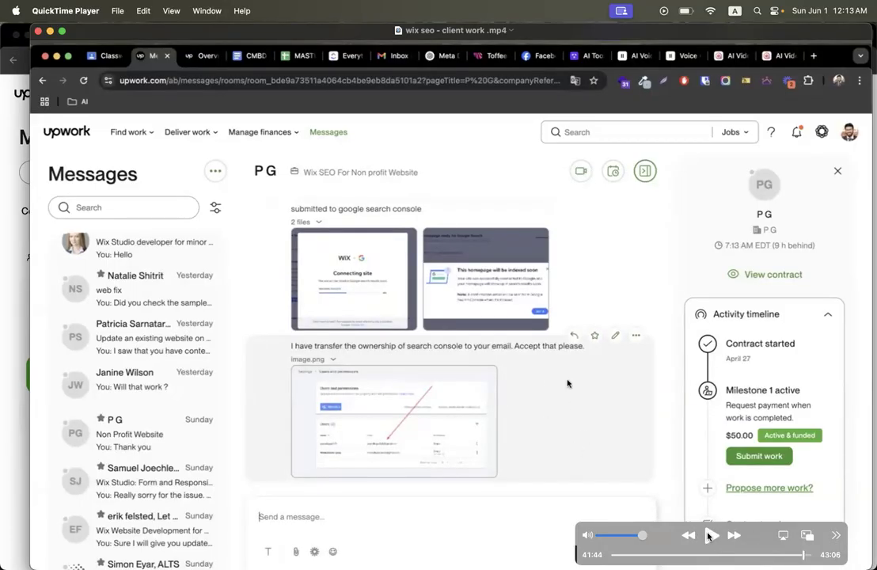
left_click(711, 536)
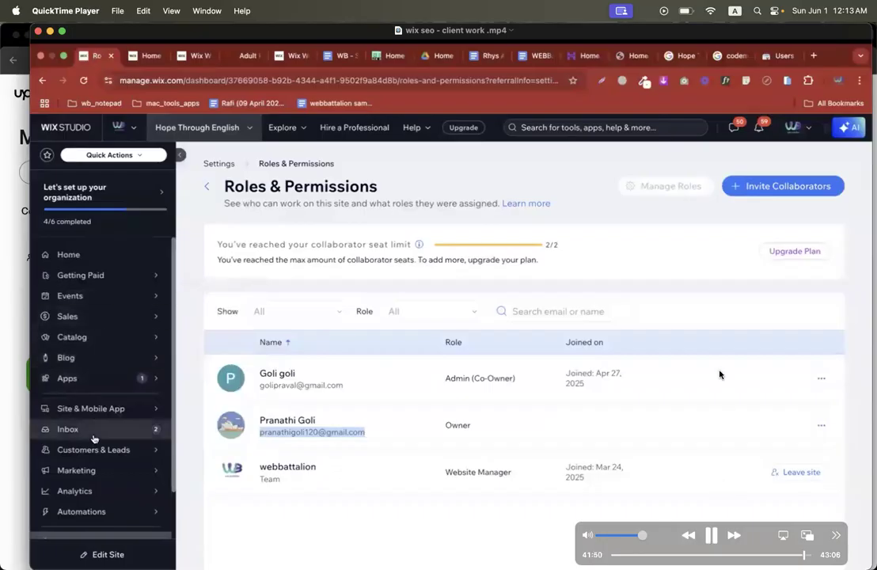
left_click(37, 31)
Step: Return to the browser's CMBD-310 Classwork page and start a new topic
left_click(357, 323)
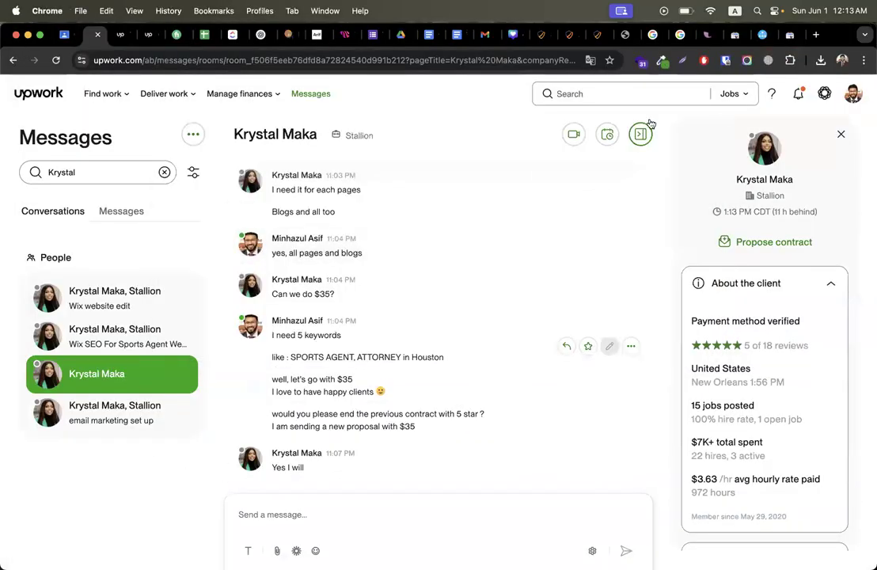
left_click(65, 35)
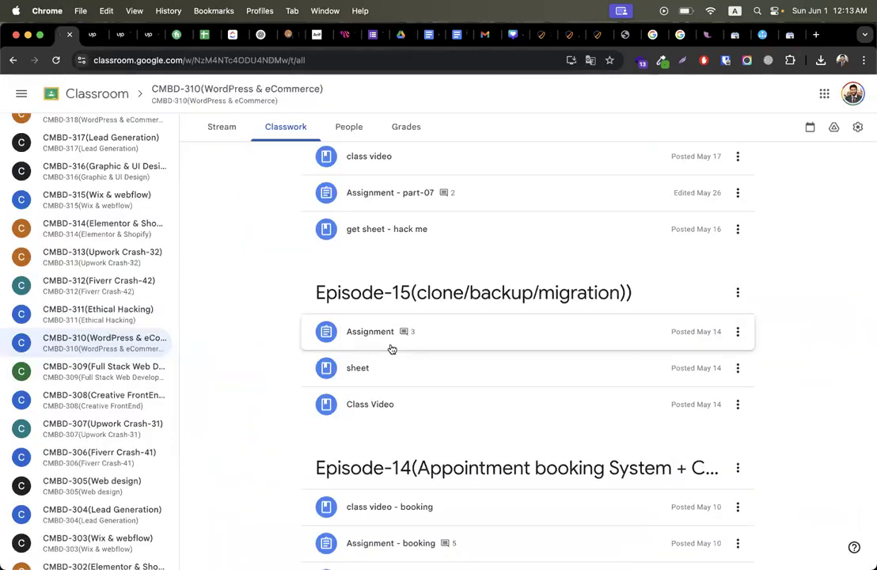
scroll(391, 348, "up", 10)
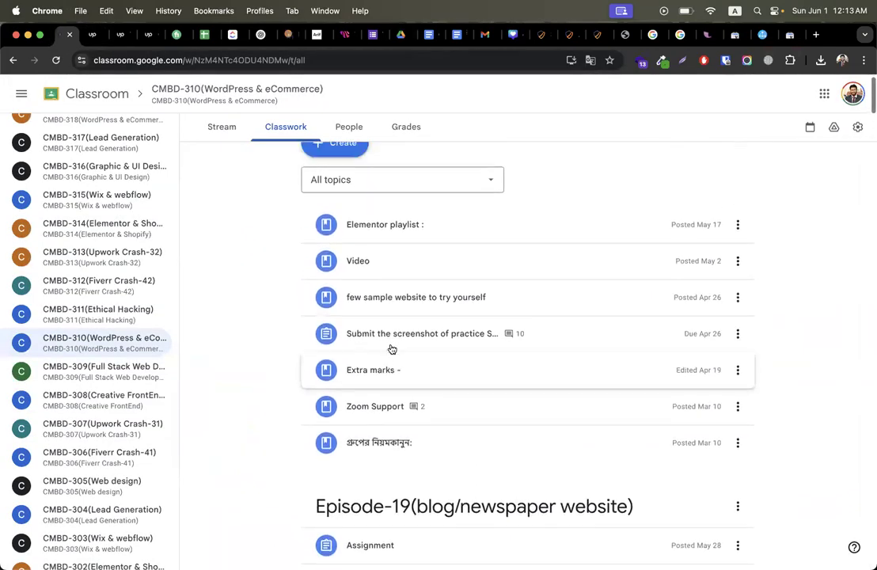
left_click(340, 165)
left_click(357, 371)
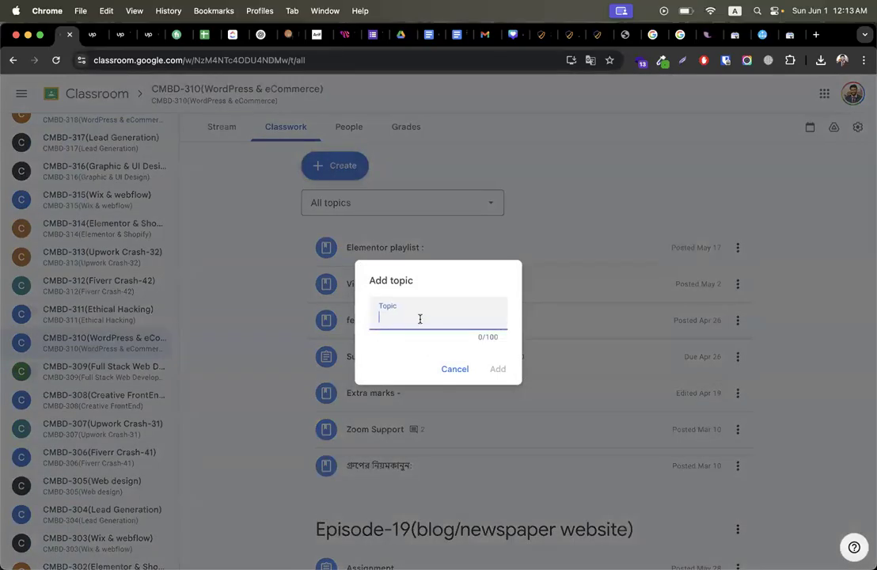
Step: Name the topic 'Episode-20(WordPress On Page Seo - Content Writing, Search Console, Google Analytics)' and add it
type("Episode-20(WordPr")
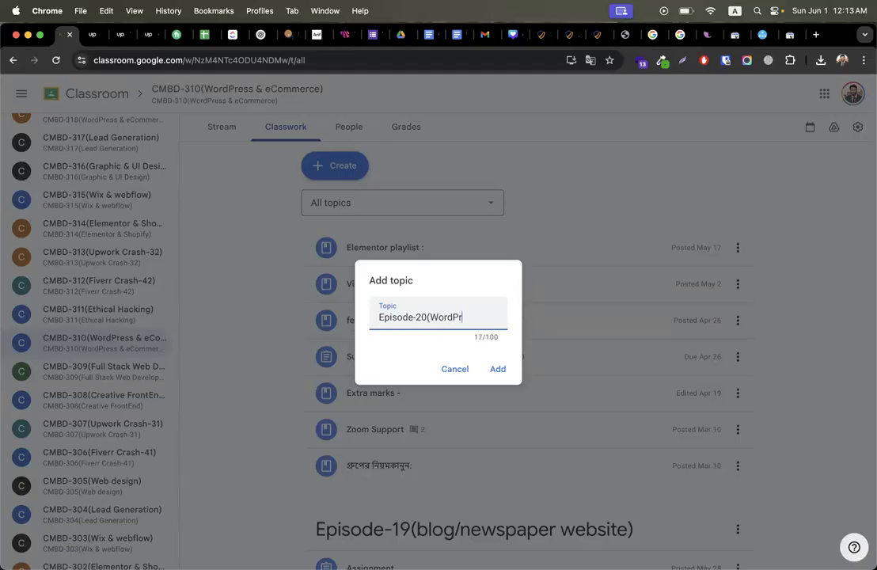
type("ess On Page")
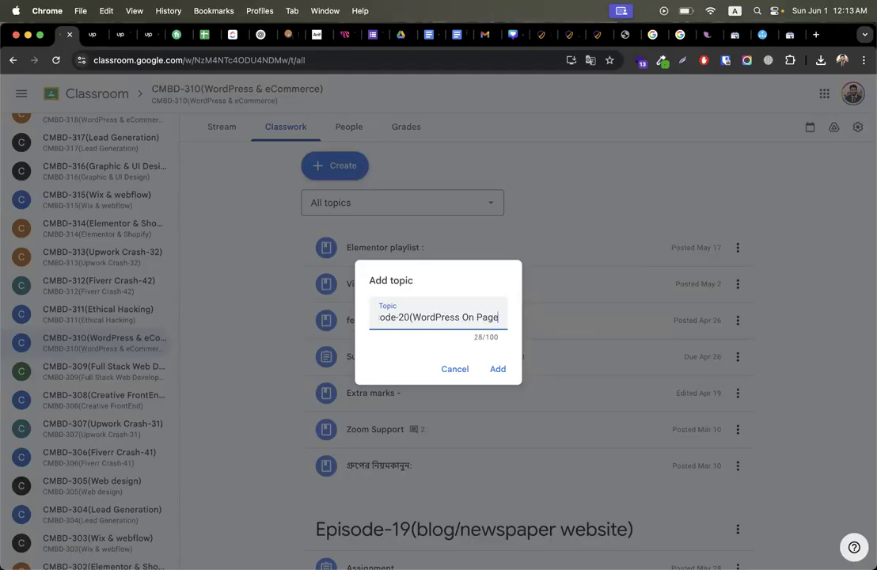
type(" Seo -")
key("BackSpace")
key("BackSpace")
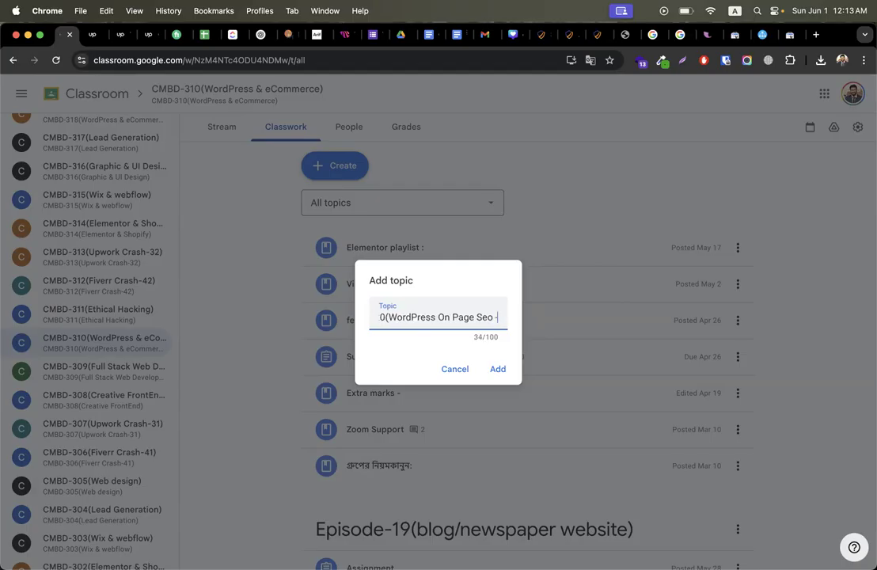
type("- Content W")
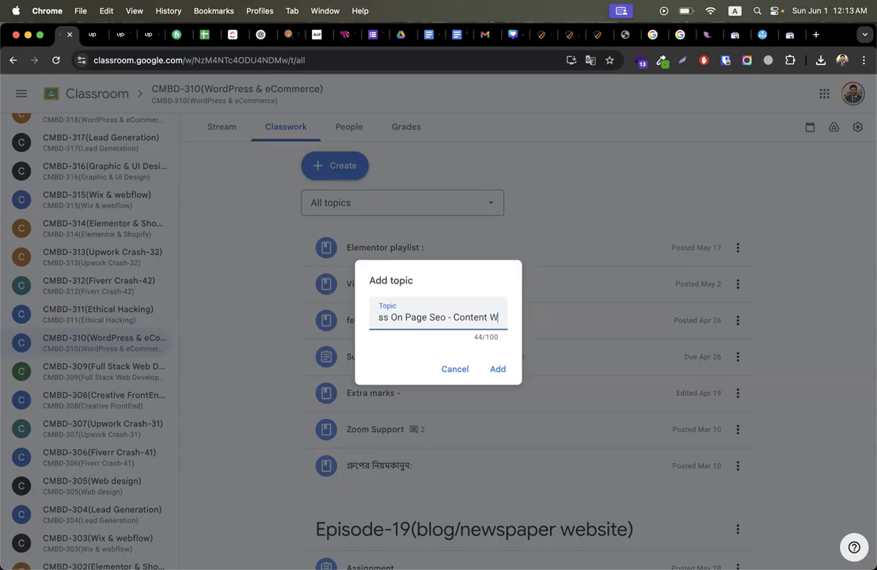
type("riting , ")
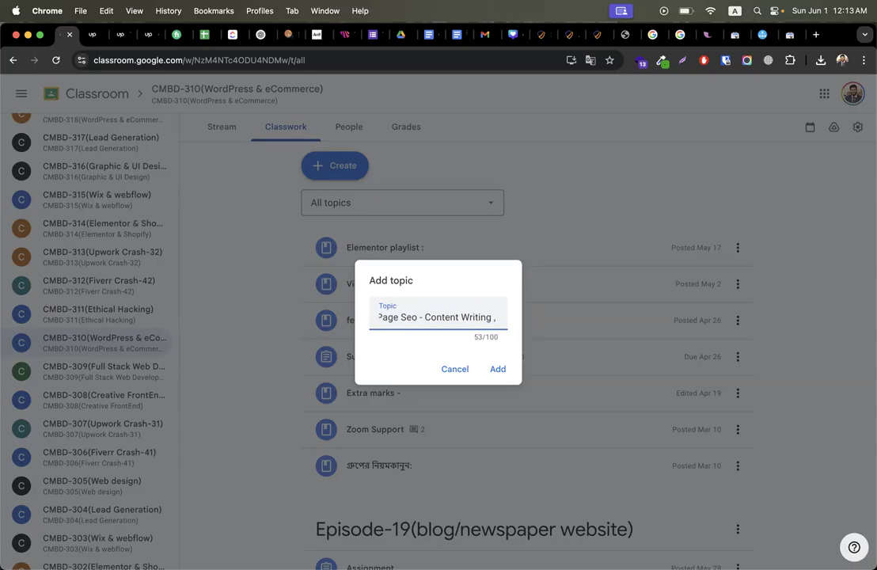
type("Search Cons")
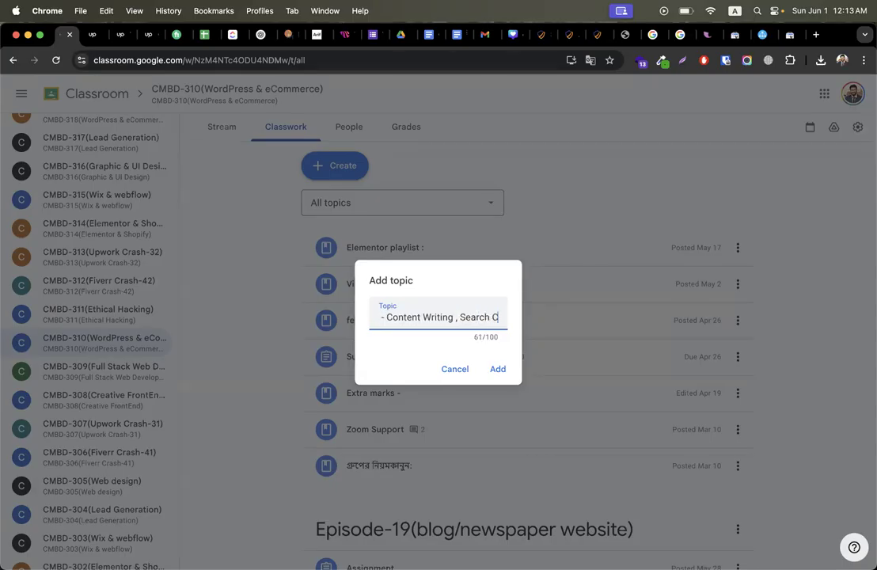
type("ole")
key("BackSpace")
type(", Google Analytics)")
key("Return")
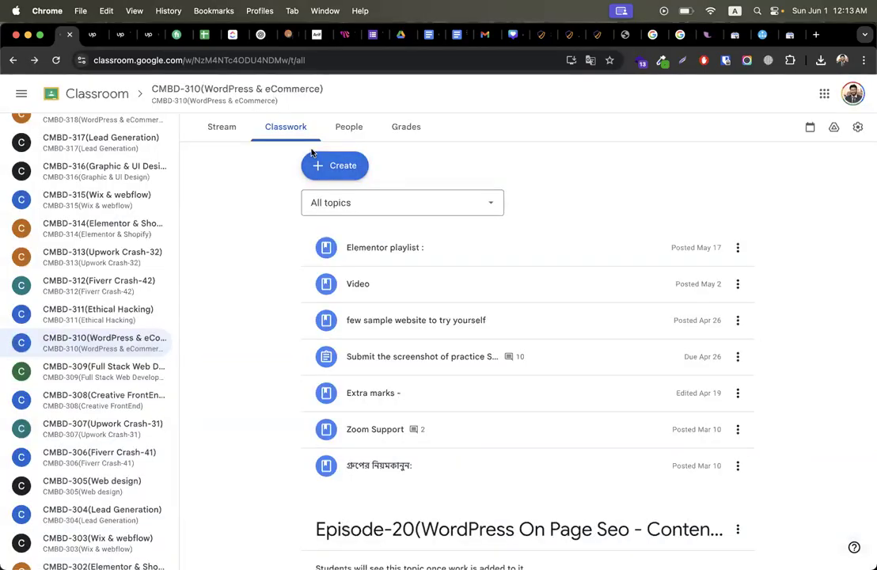
left_click(324, 176)
Step: Create 'Assignment - seo' with instructions to do on-page SEO on the portfolio domain and submit snapshots in Google Docs
left_click(318, 200)
left_click(190, 164)
type("A")
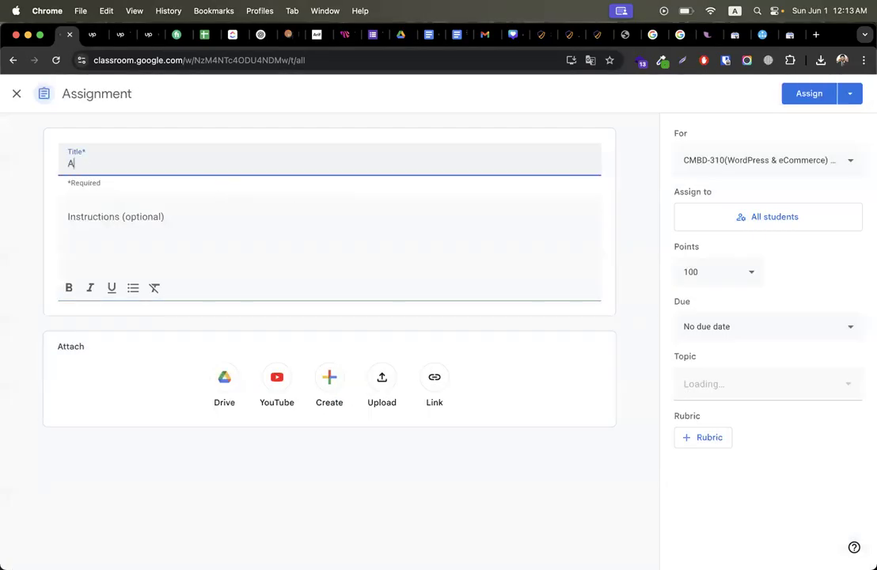
type("ssignment - seo")
left_click(116, 233)
type("do")
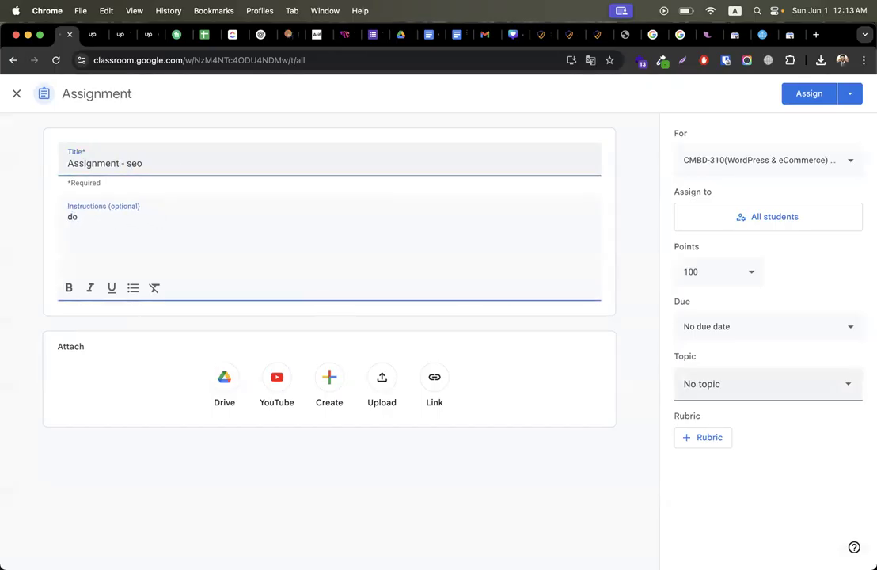
type(" complete on page seo f")
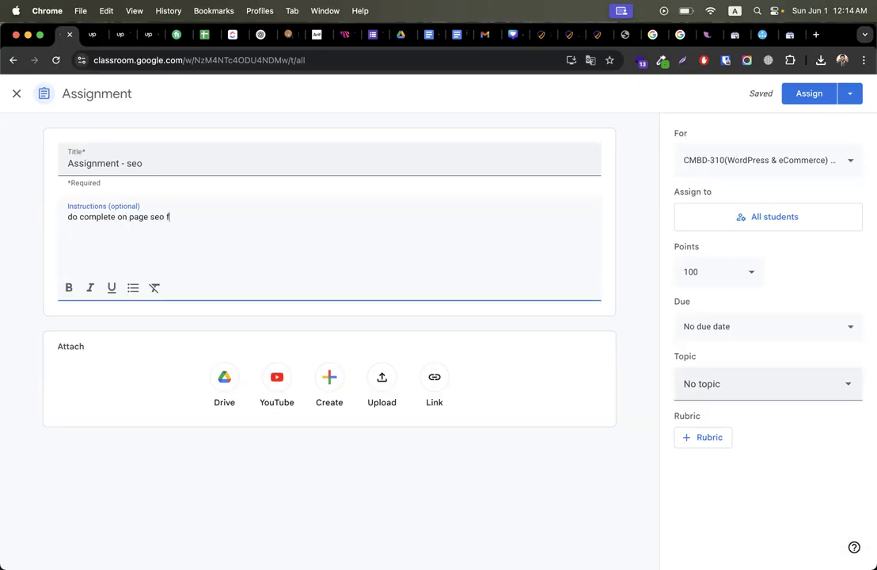
type("or your root domain")
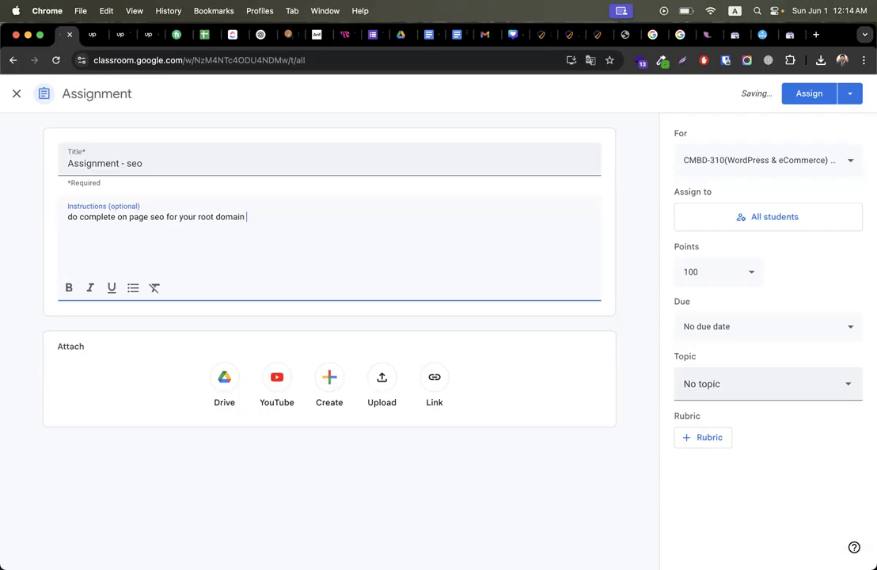
type(" (portfolio)")
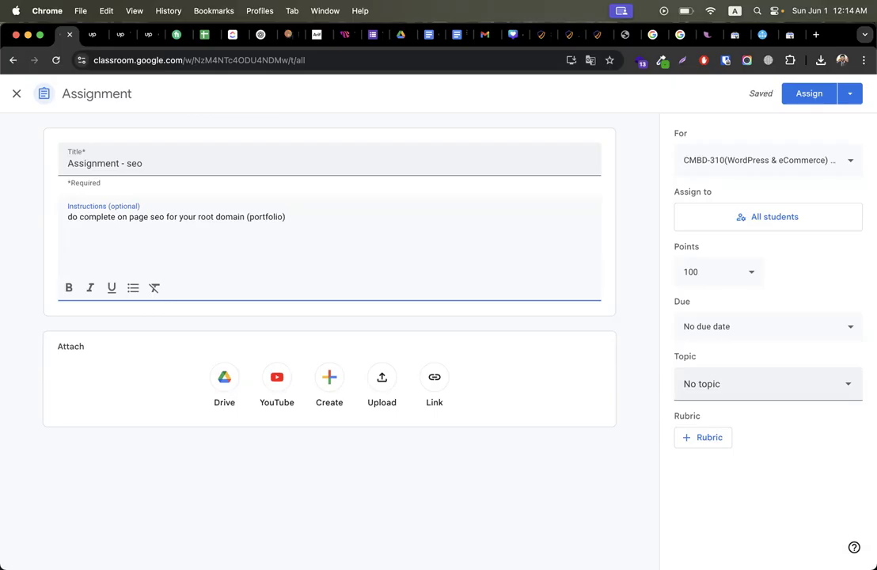
type(" , snap uplao")
type("a ")
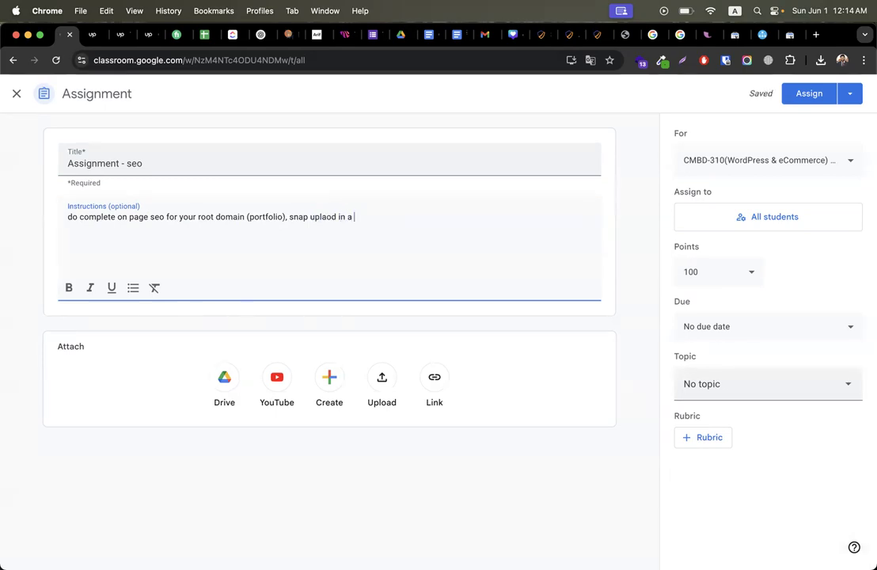
type("google docs and s")
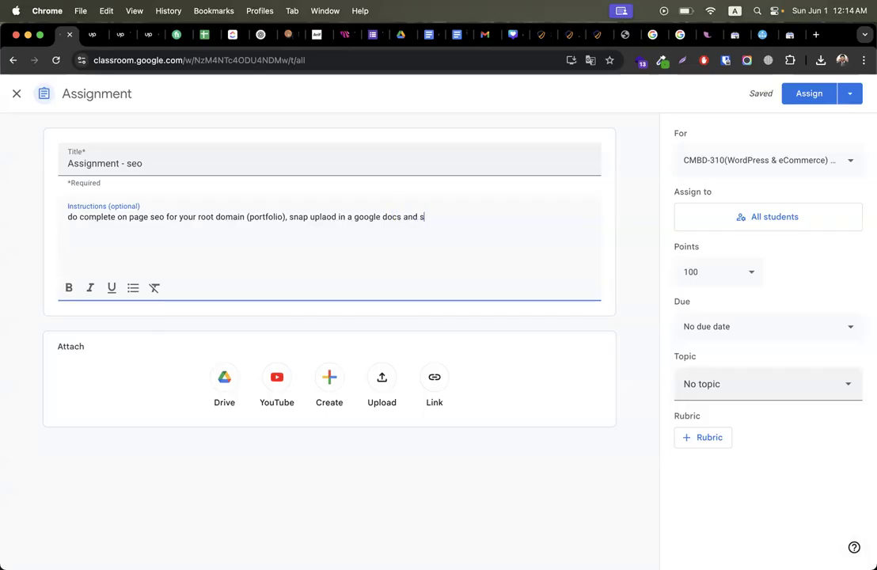
type("ubmit the docs")
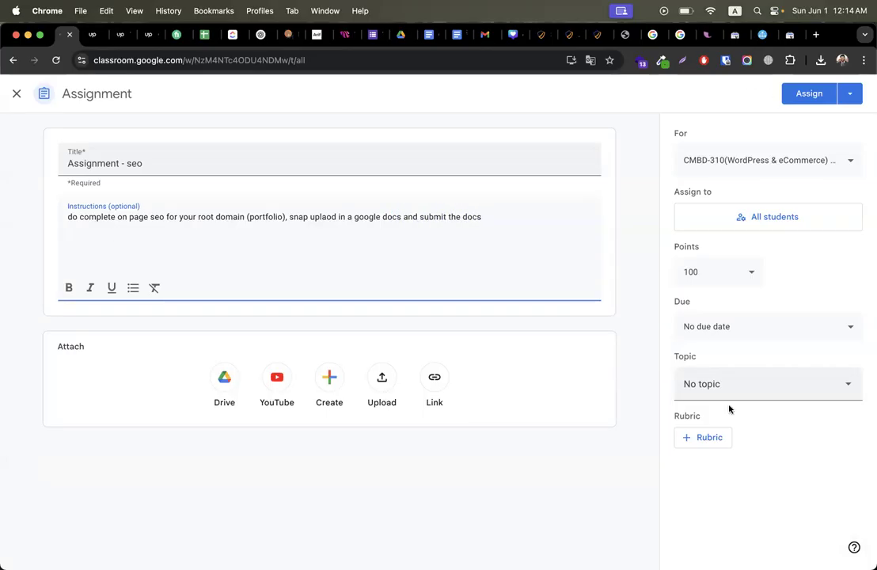
Step: File the assignment under the Episode-20 topic and assign it to all students
left_click(726, 384)
scroll(801, 316, "down", 10)
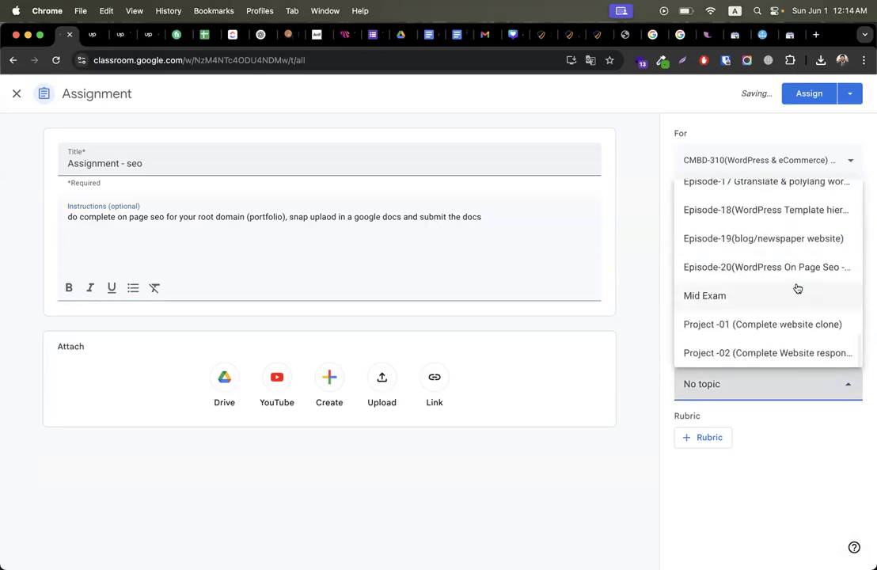
left_click(780, 267)
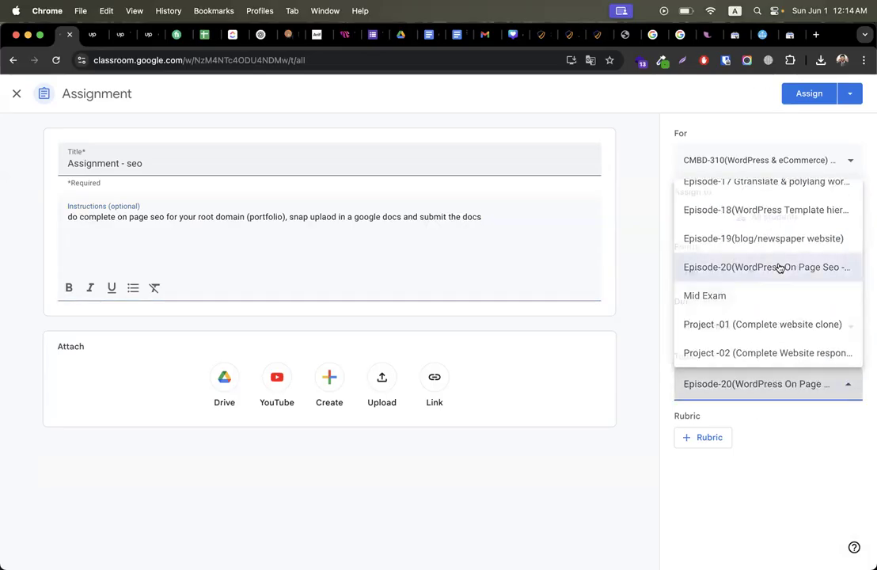
left_click(807, 97)
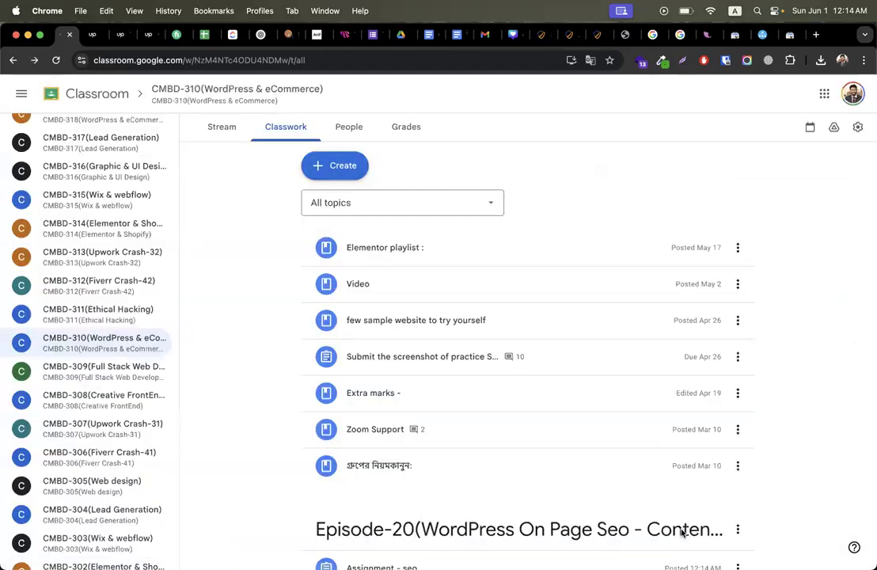